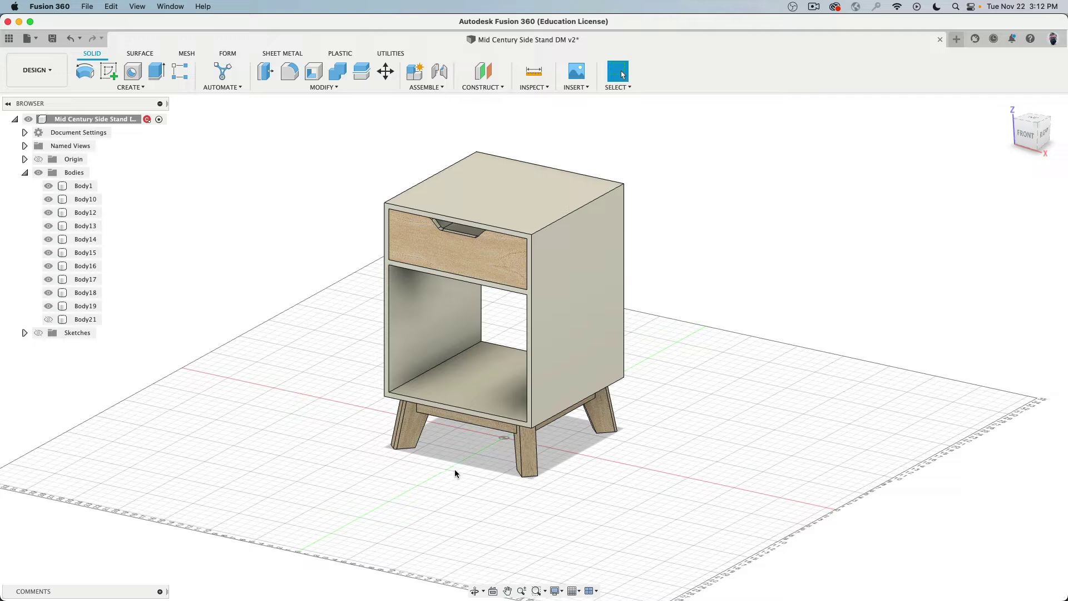
- Examine the front-right leg's bottom and side faces from underneath the side stand
{"action": "middle_click_drag", "start_coordinate": [508, 468], "coordinate": [705, 241], "text": "shift"}
{"action": "left_click", "coordinate": [623, 362]}
{"action": "scroll", "coordinate": [624, 345], "scroll_direction": "down", "scroll_amount": 3}
{"action": "scroll", "coordinate": [624, 345], "scroll_direction": "up", "scroll_amount": 10}
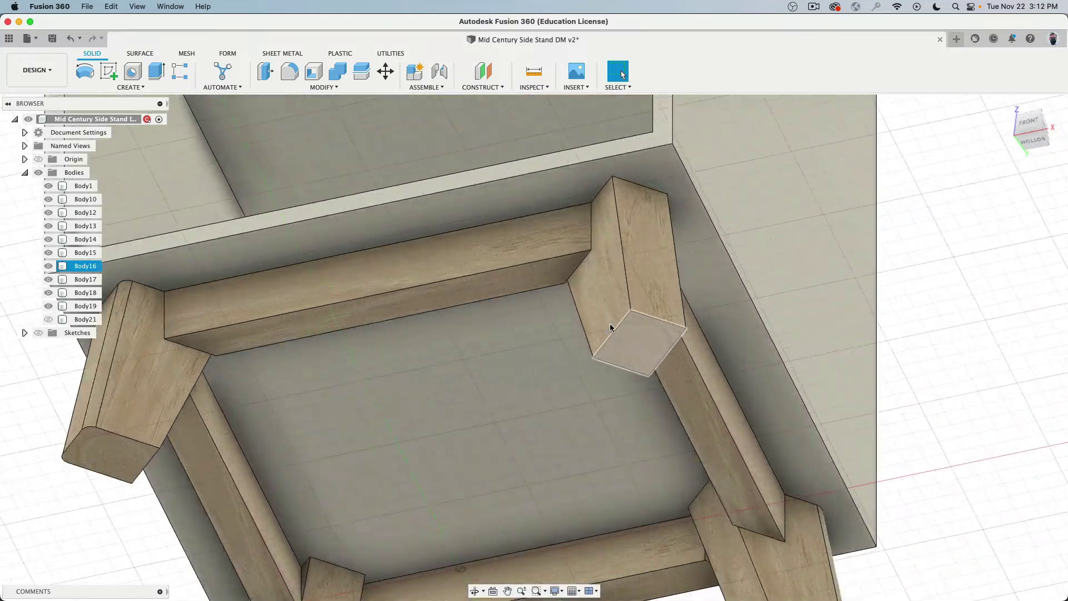
{"action": "double_click", "coordinate": [639, 332]}
{"action": "scroll", "coordinate": [642, 336], "scroll_direction": "down", "scroll_amount": 3}
{"action": "middle_click_drag", "start_coordinate": [642, 336], "coordinate": [665, 355], "text": "shift"}
{"action": "scroll", "coordinate": [665, 359], "scroll_direction": "down", "scroll_amount": 5}
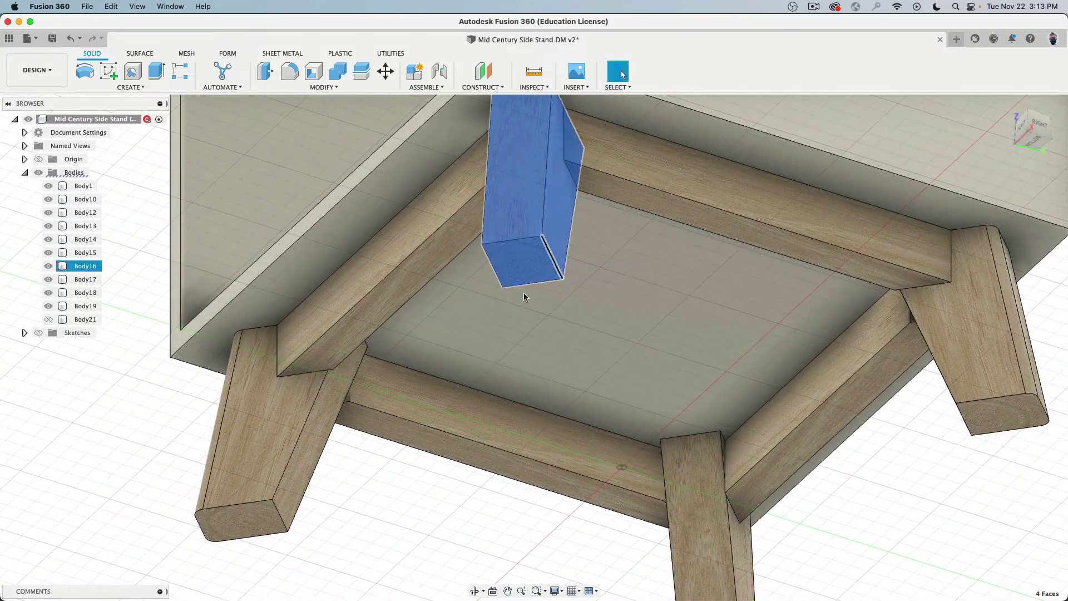
{"action": "left_click", "coordinate": [523, 284], "text": "shift"}
{"action": "scroll", "coordinate": [464, 372], "scroll_direction": "down", "scroll_amount": 2}
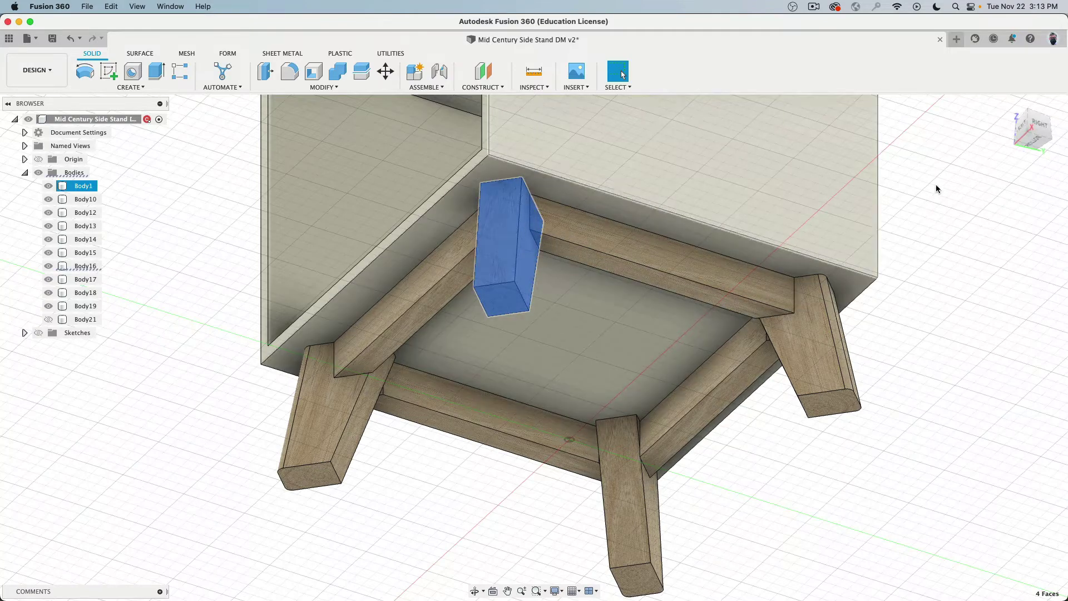
- Show the hidden wood board Body21 and examine its front, top and end faces beside the side stand
{"action": "left_click", "coordinate": [1021, 126]}
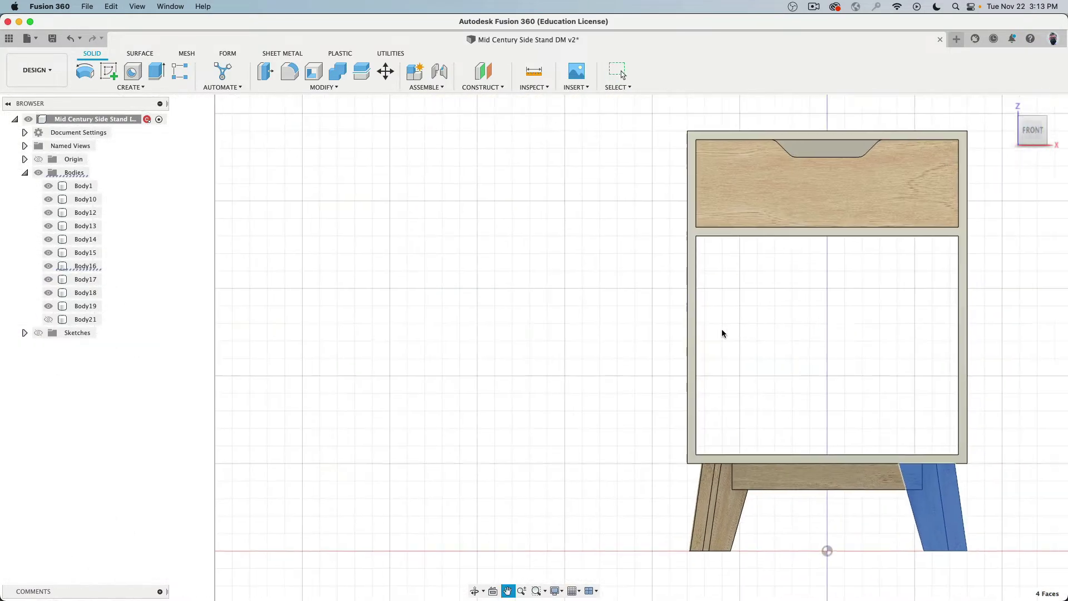
{"action": "left_click", "coordinate": [49, 319]}
{"action": "left_click", "coordinate": [86, 320]}
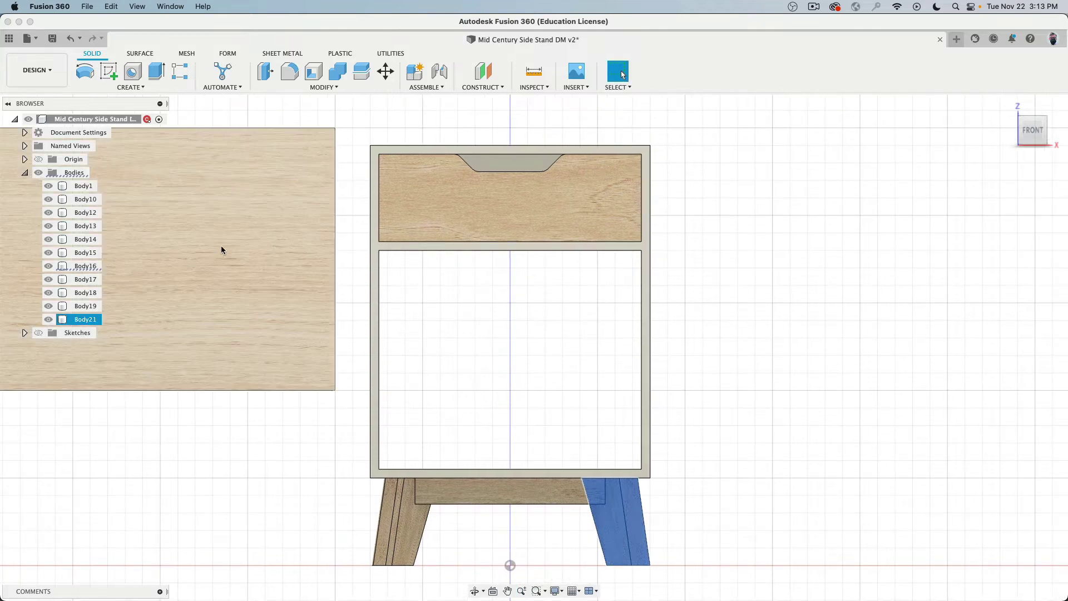
{"action": "middle_click_drag", "start_coordinate": [222, 245], "coordinate": [507, 325]}
{"action": "left_click", "coordinate": [428, 240]}
{"action": "left_click", "coordinate": [425, 221], "text": "shift"}
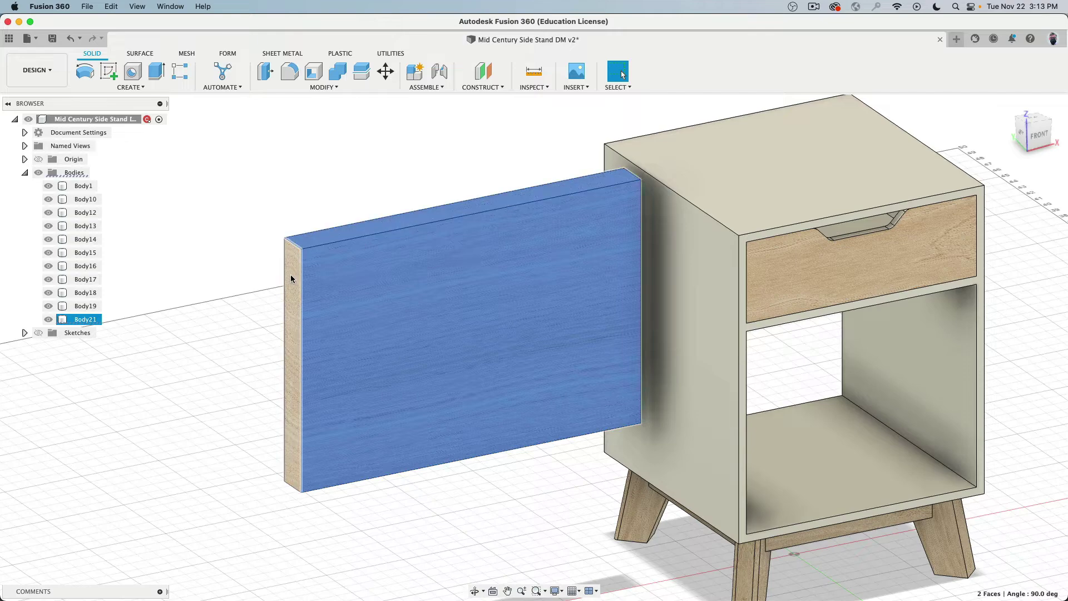
{"action": "left_click", "coordinate": [290, 275], "text": "shift"}
{"action": "middle_click_drag", "start_coordinate": [224, 267], "coordinate": [239, 271], "text": "shift"}
{"action": "scroll", "coordinate": [255, 242], "scroll_direction": "down", "scroll_amount": 3}
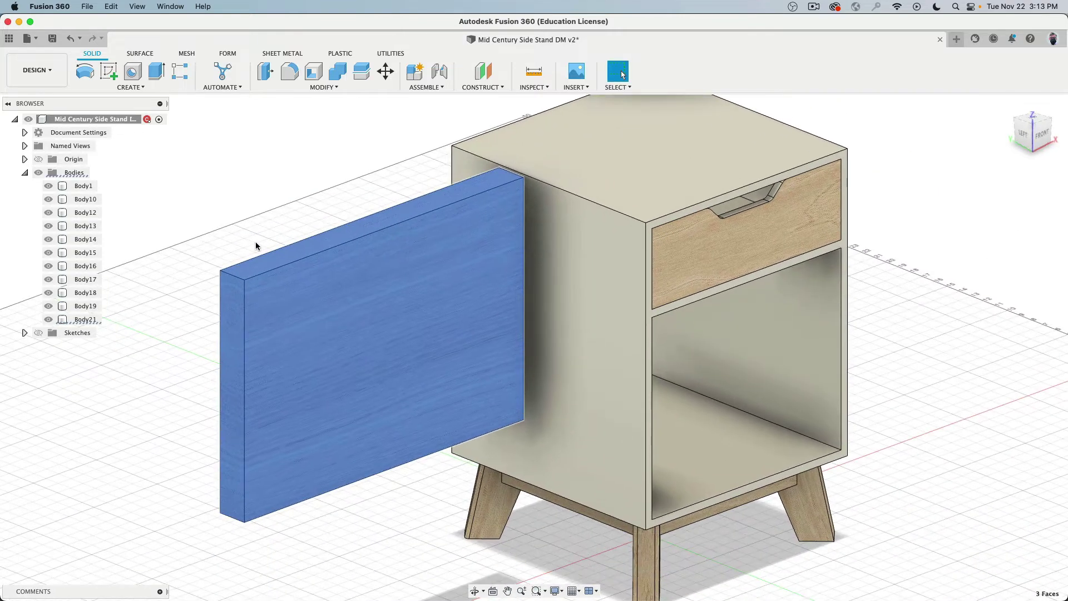
- Switch to Pixelmator Pro to examine the front, top and end-grain pieces of the veneer front image
{"action": "key", "text": "super+Tab"}
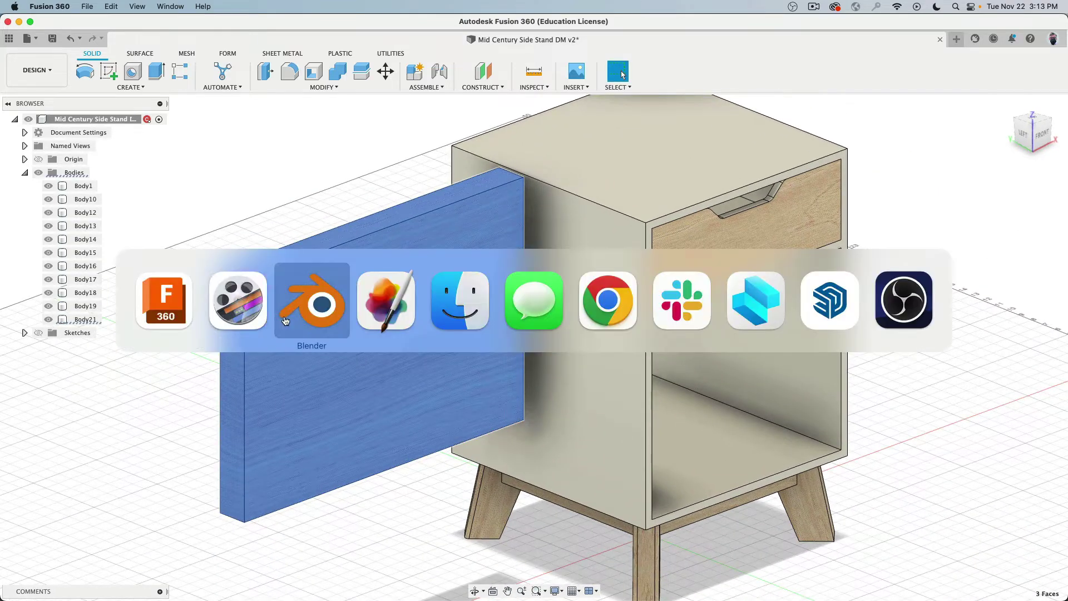
{"action": "left_click", "coordinate": [377, 310]}
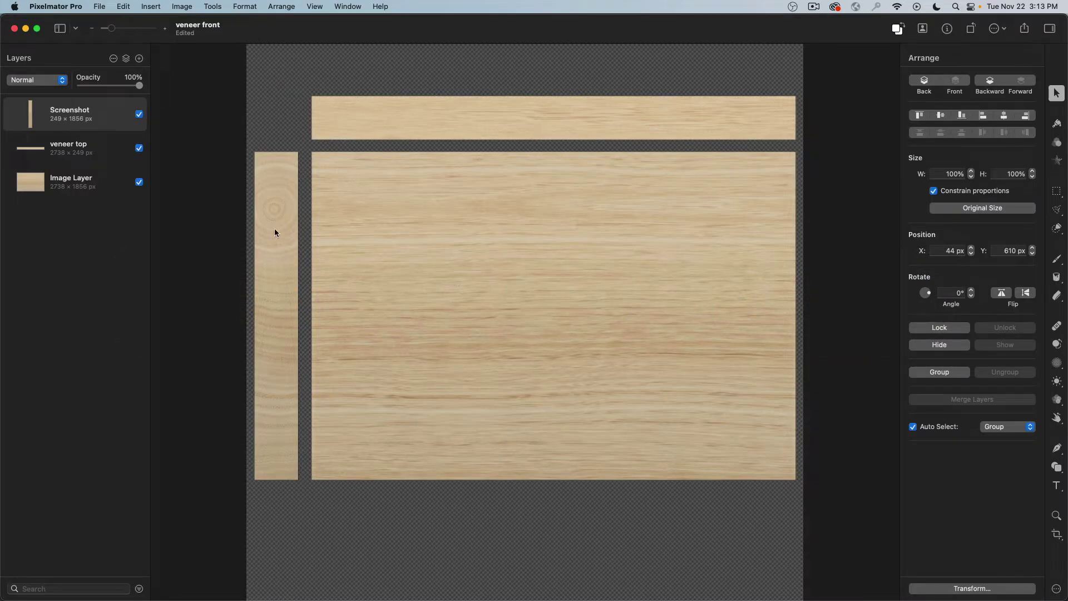
- Switch to Blender and examine the full UV layout of the leg object Body16 over the veneer UV.png image
{"action": "key", "text": "super+Tab"}
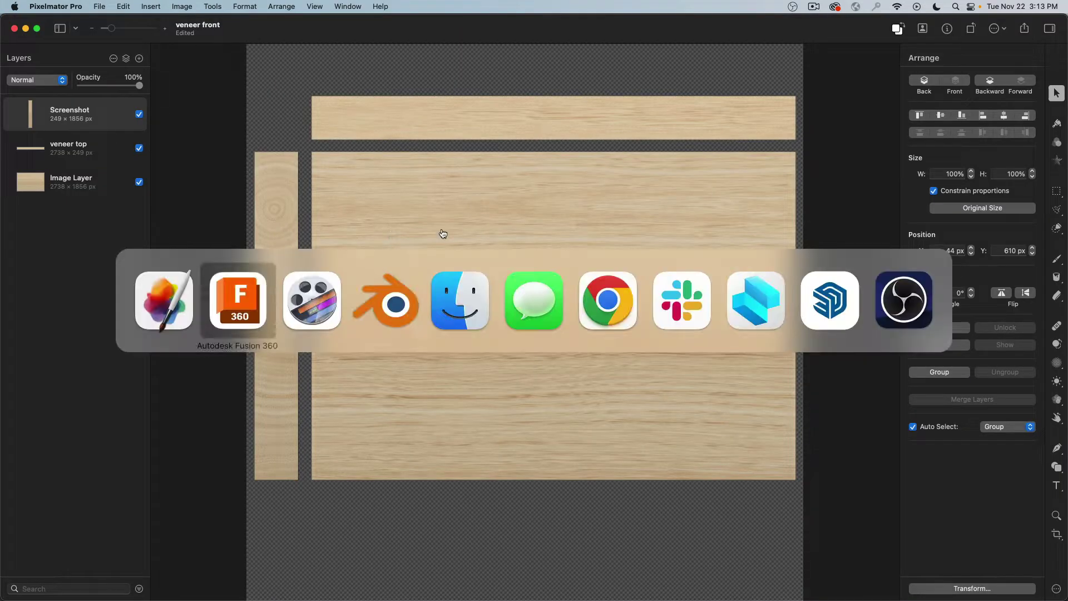
{"action": "left_click", "coordinate": [388, 303]}
{"action": "scroll", "coordinate": [299, 209], "scroll_direction": "down", "scroll_amount": 5}
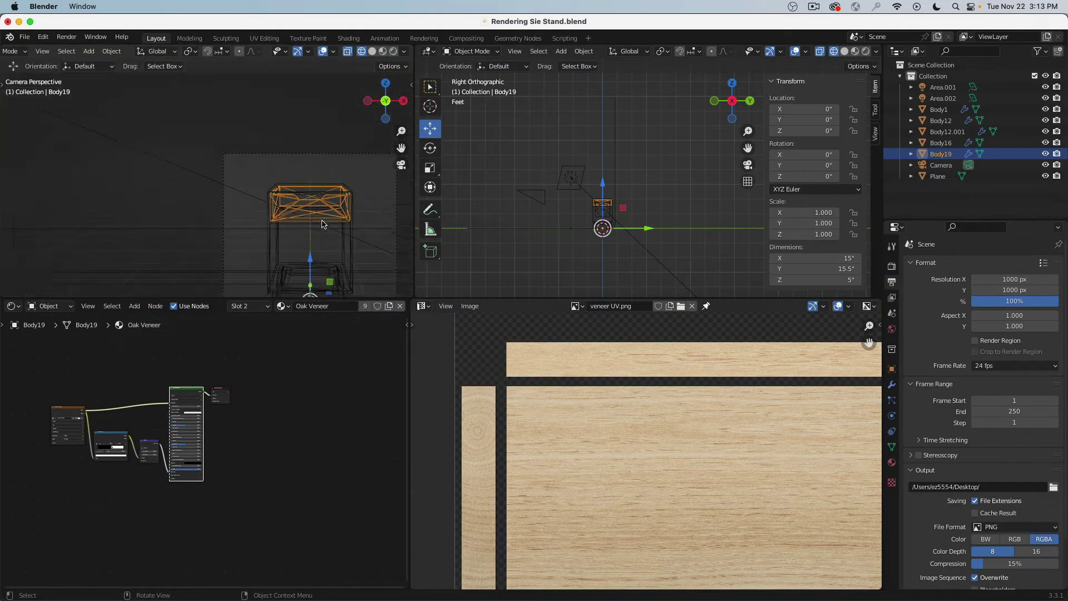
{"action": "middle_click_drag", "start_coordinate": [294, 217], "coordinate": [240, 239]}
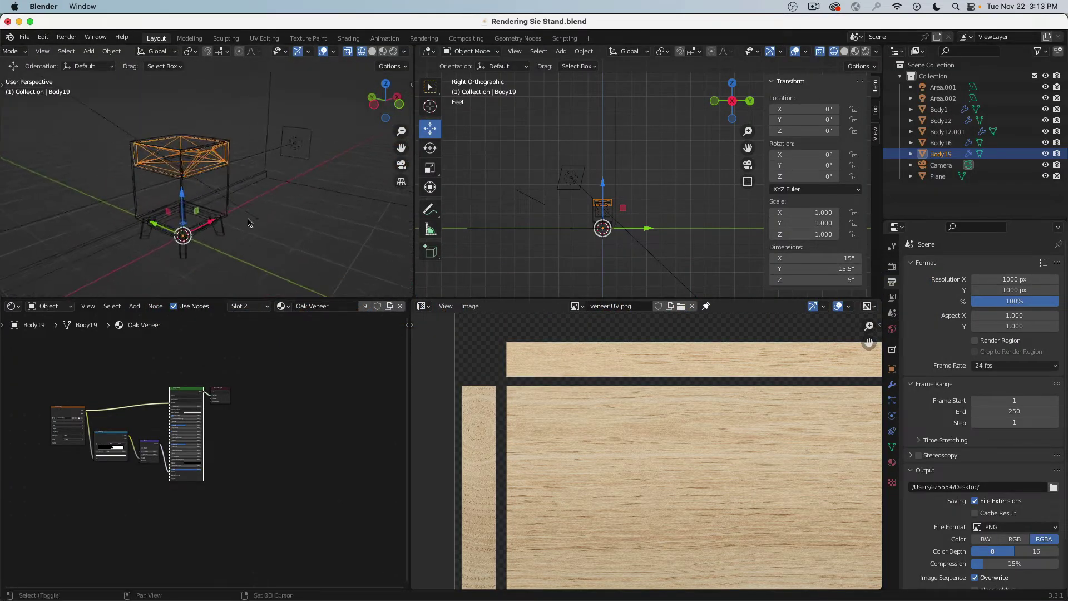
{"action": "left_click", "coordinate": [219, 228]}
{"action": "key", "text": "Tab"}
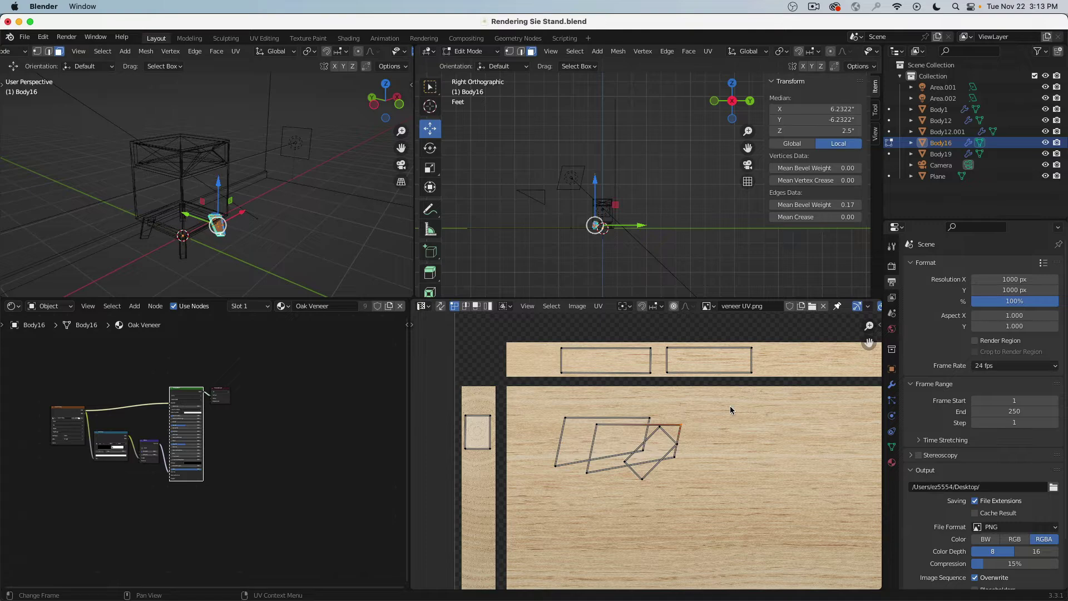
{"action": "key", "text": "a"}
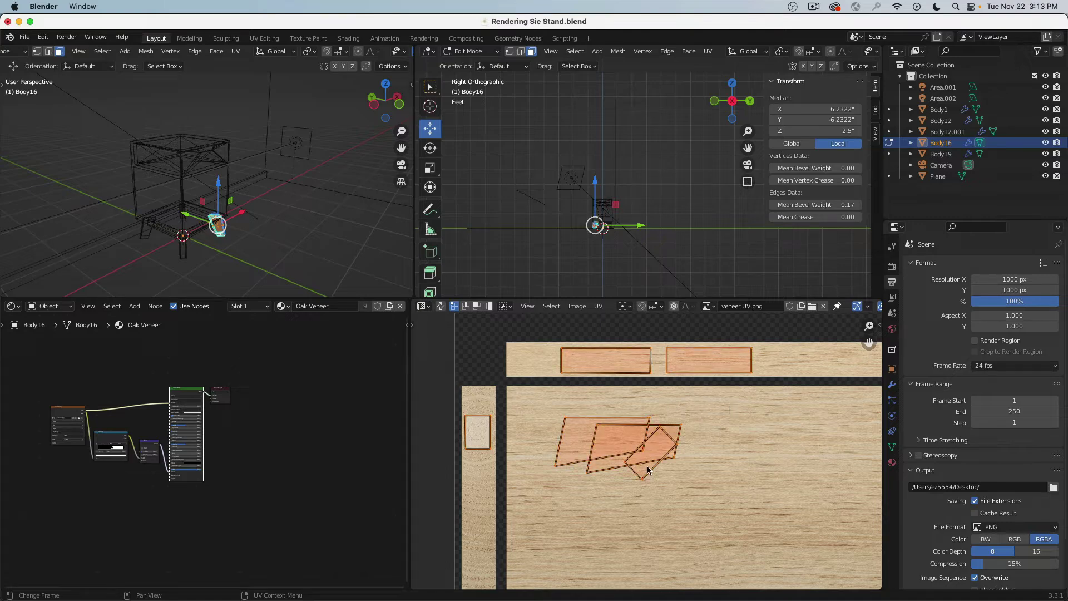
{"action": "key", "text": "Tab"}
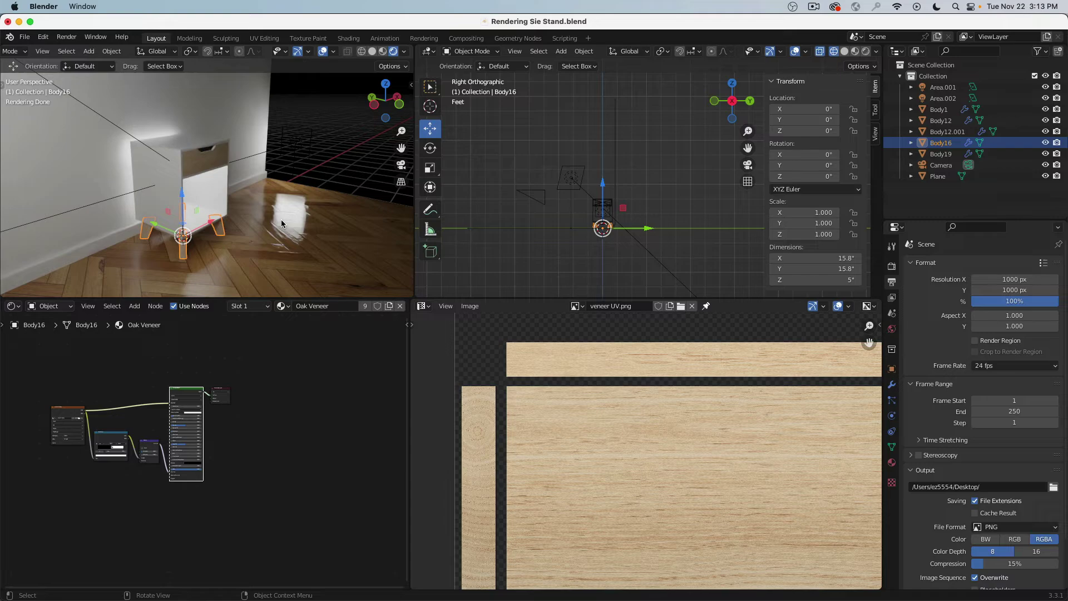
- Look at the rendered side stand through the camera and bring up its render
{"action": "key", "text": "KP_0"}
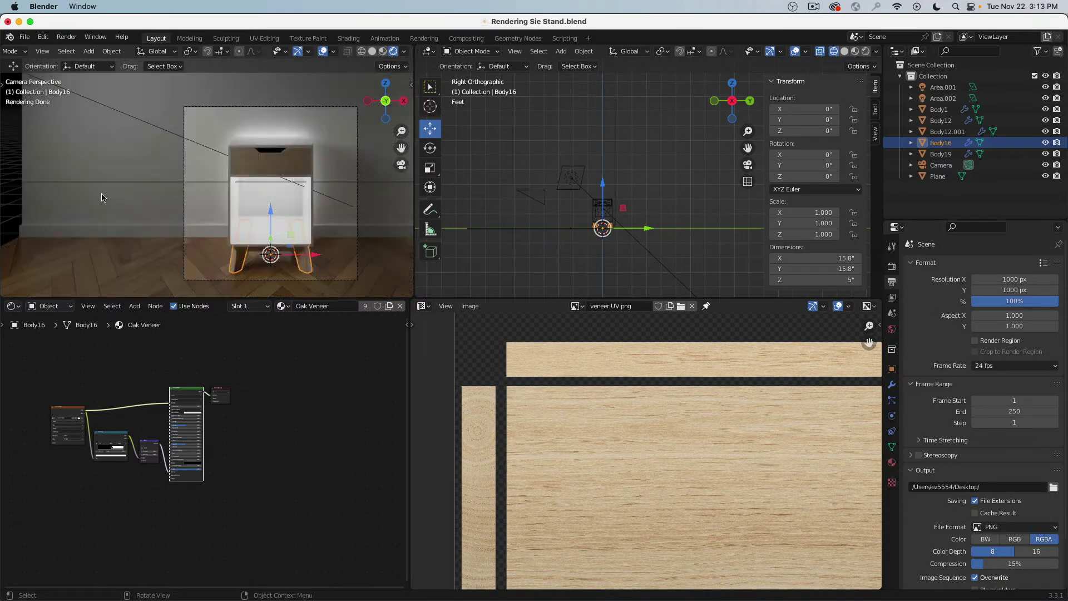
{"action": "middle_click_drag", "start_coordinate": [206, 209], "coordinate": [173, 200], "text": "shift"}
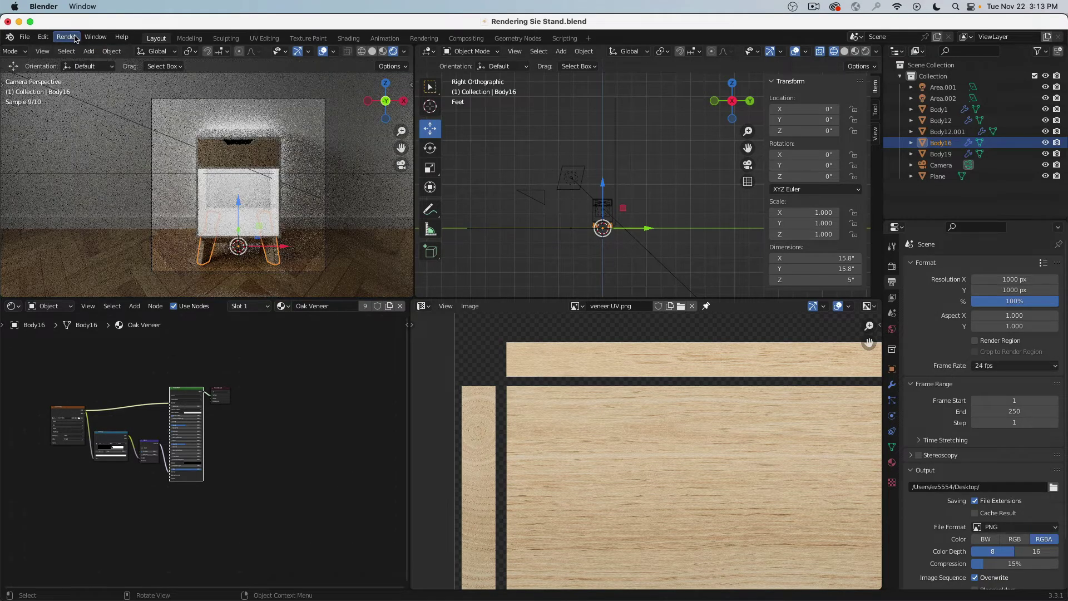
{"action": "left_click", "coordinate": [66, 37]}
{"action": "left_click", "coordinate": [89, 93]}
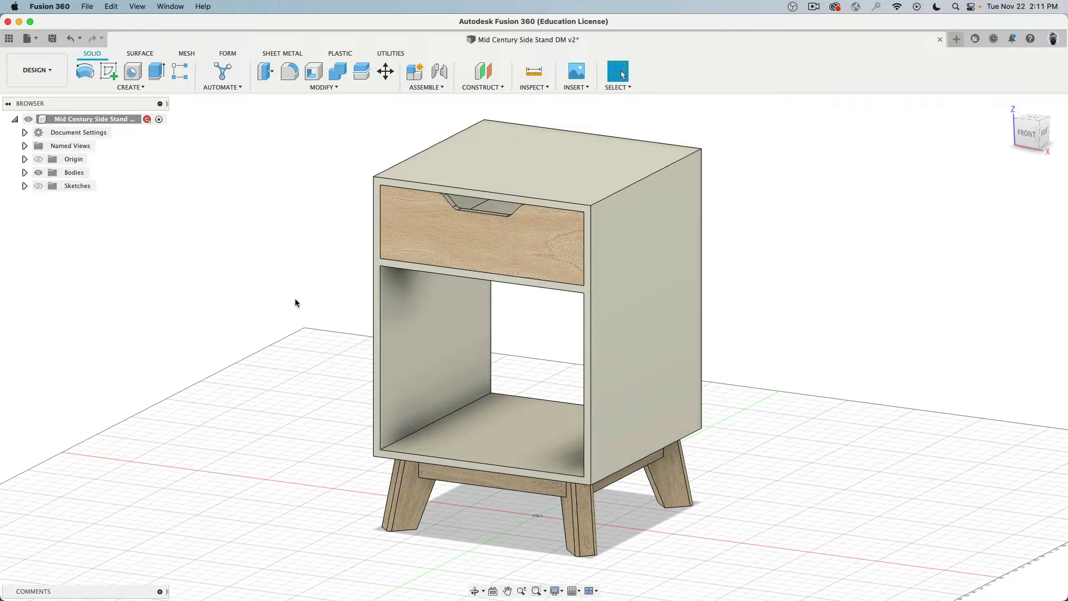
- Examine the legs from below in Fusion 360, picking out the flat side faces of the front-right leg
{"action": "scroll", "coordinate": [551, 532], "scroll_direction": "up", "scroll_amount": 6}
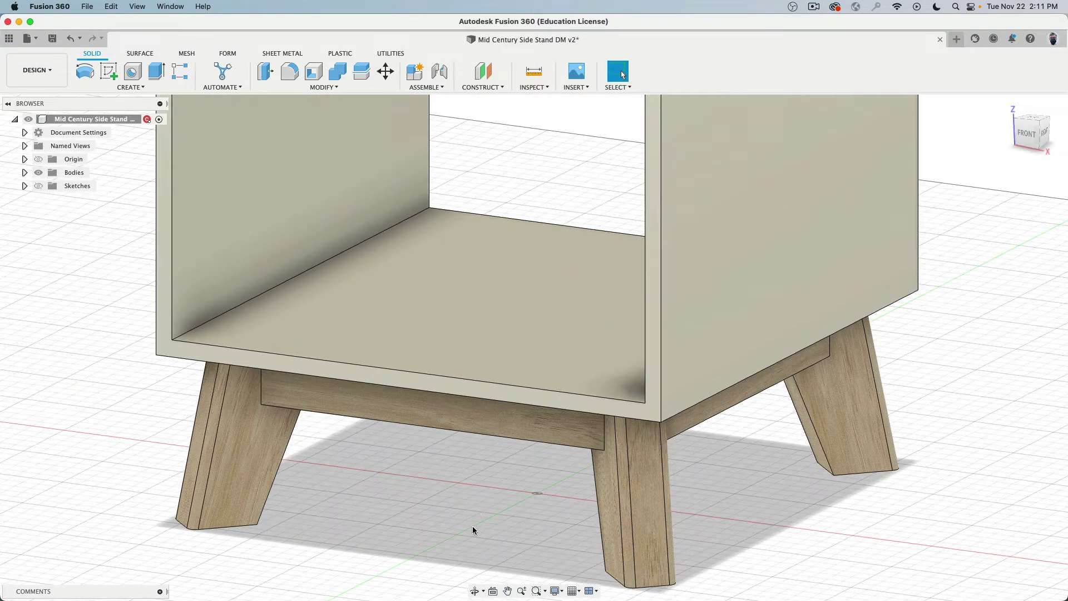
{"action": "middle_click_drag", "start_coordinate": [472, 525], "coordinate": [462, 342], "text": "shift"}
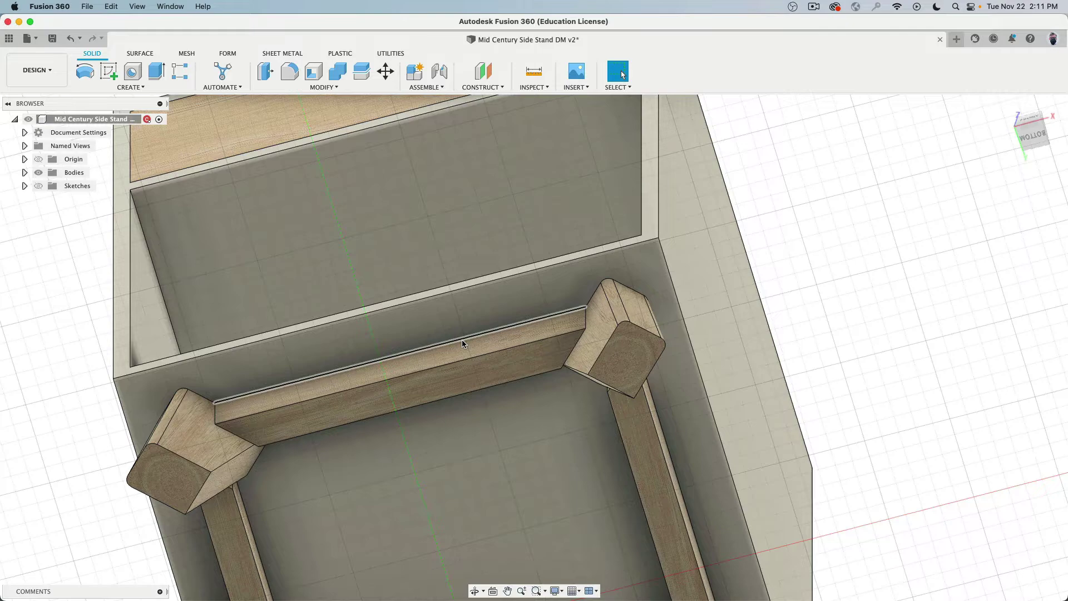
{"action": "middle_click_drag", "start_coordinate": [461, 340], "coordinate": [495, 456], "text": "shift"}
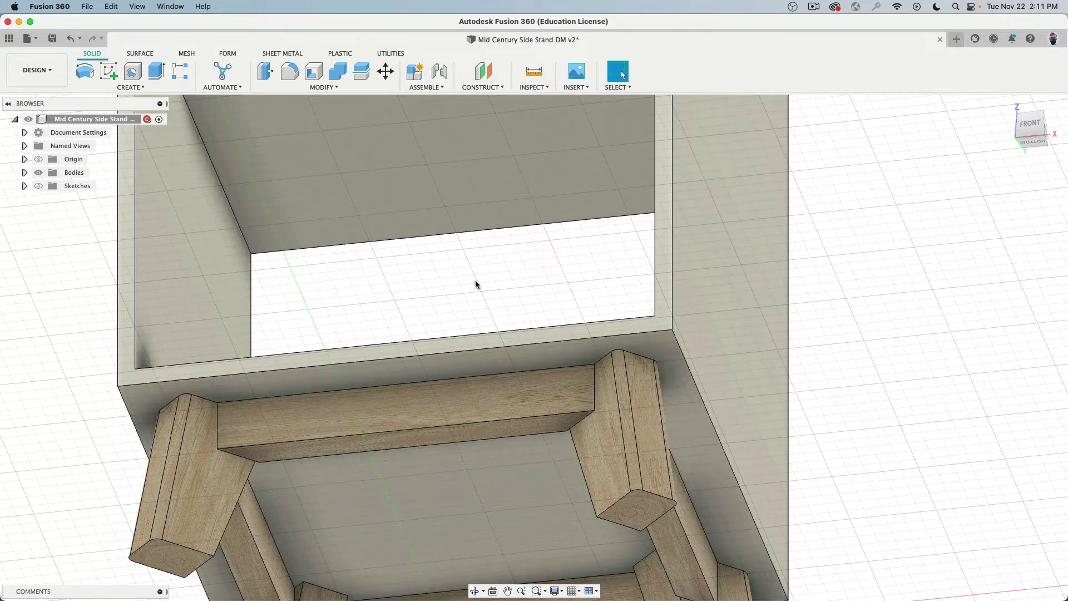
{"action": "left_click", "coordinate": [605, 438]}
{"action": "middle_click_drag", "start_coordinate": [648, 418], "coordinate": [578, 505], "text": "shift"}
{"action": "left_click", "coordinate": [579, 505]}
{"action": "middle_click_drag", "start_coordinate": [400, 426], "coordinate": [332, 262], "text": "shift"}
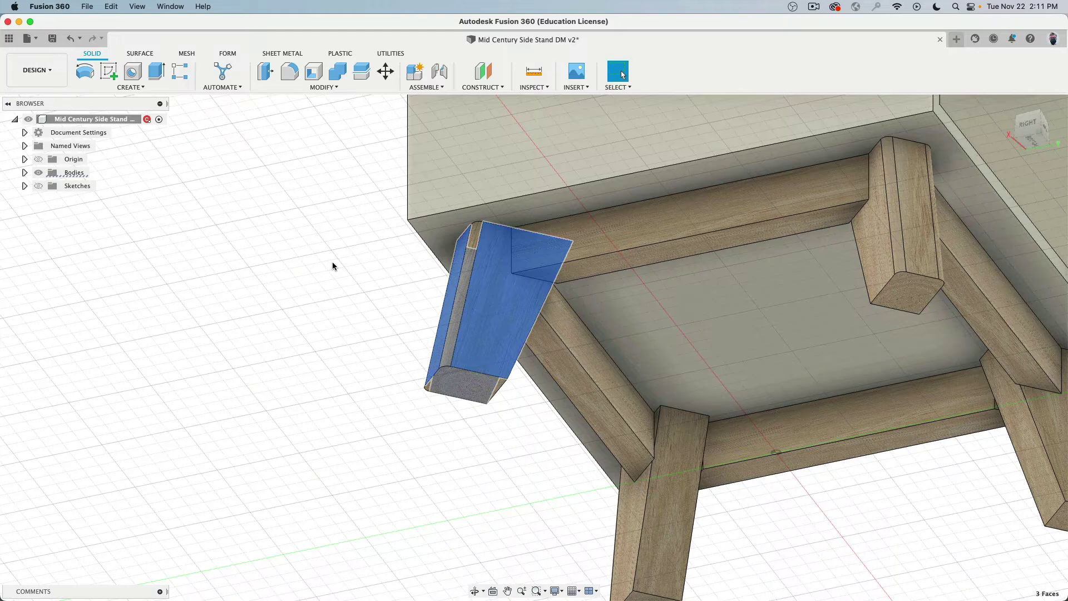
{"action": "middle_click_drag", "start_coordinate": [328, 277], "coordinate": [424, 326], "text": "shift"}
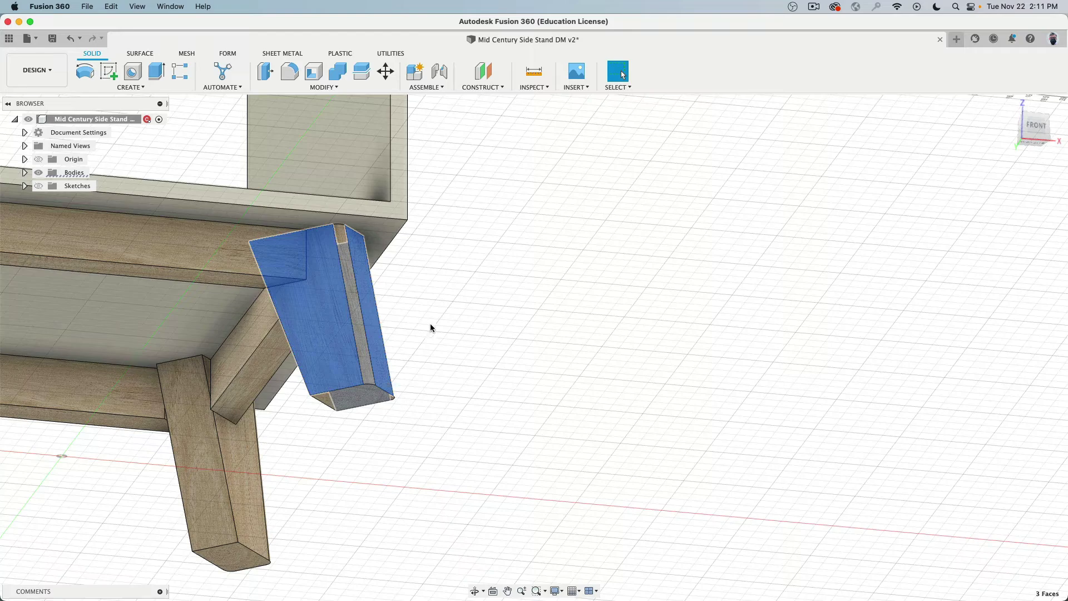
- Delete the two narrow corner faces running along the front-right leg to give it sharp edges
{"action": "left_click", "coordinate": [362, 334]}
{"action": "mouse_move", "coordinate": [362, 334]}
{"action": "middle_mouse_down", "text": "shift"}
{"action": "mouse_move", "coordinate": [463, 336]}
{"action": "mouse_move", "coordinate": [378, 342]}
{"action": "middle_mouse_up", "text": "shift"}
{"action": "scroll", "coordinate": [378, 342], "scroll_direction": "up", "scroll_amount": 10}
{"action": "left_click", "coordinate": [439, 342], "text": "shift"}
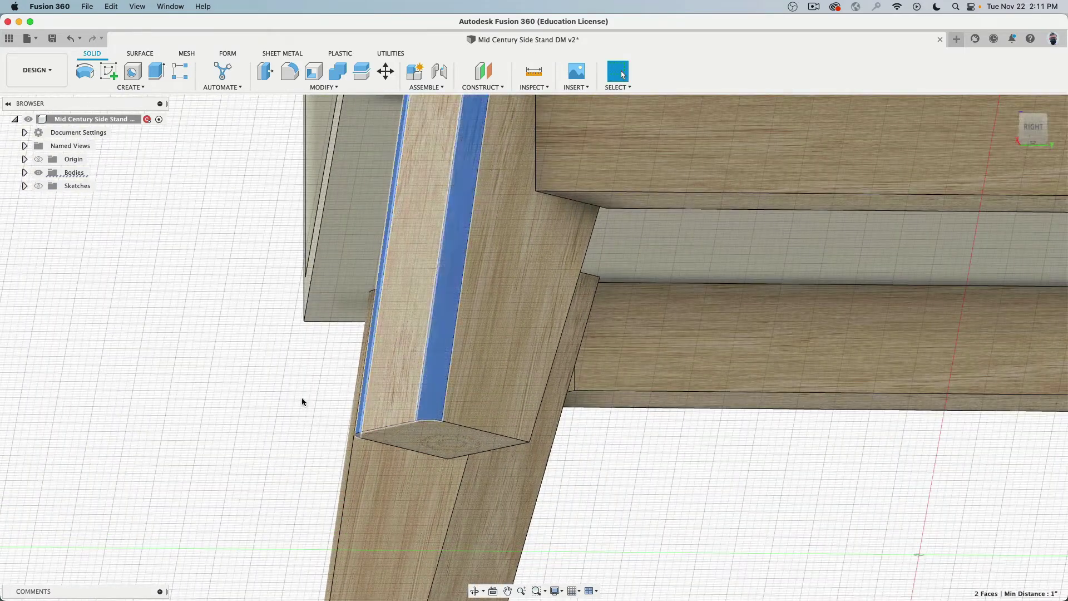
{"action": "scroll", "coordinate": [273, 399], "scroll_direction": "down", "scroll_amount": 5}
{"action": "left_click", "coordinate": [245, 398]}
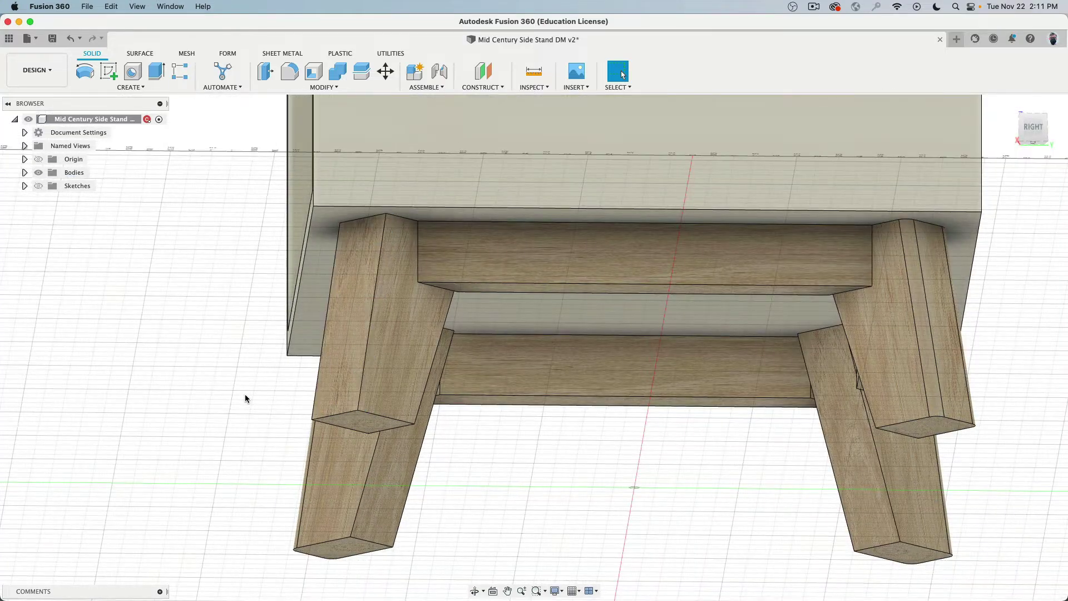
{"action": "scroll", "coordinate": [244, 402], "scroll_direction": "down", "scroll_amount": 2}
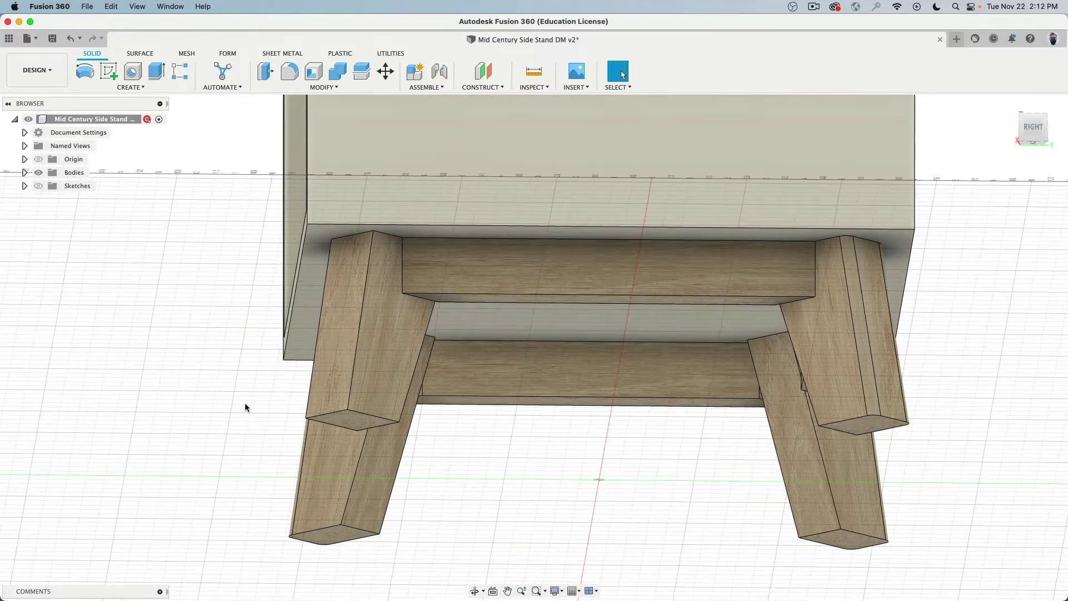
- Examine the front-right leg's two adjoining side faces and the sharp edge between them
{"action": "left_click", "coordinate": [353, 341]}
{"action": "left_click", "coordinate": [388, 388], "text": "shift"}
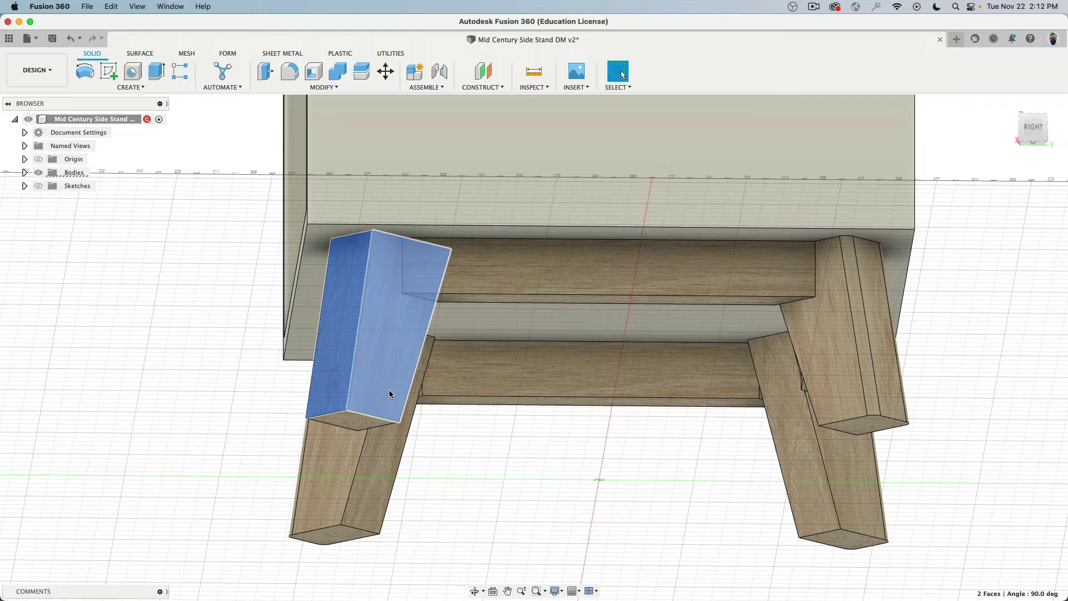
{"action": "left_click", "coordinate": [445, 446]}
{"action": "left_click", "coordinate": [361, 320]}
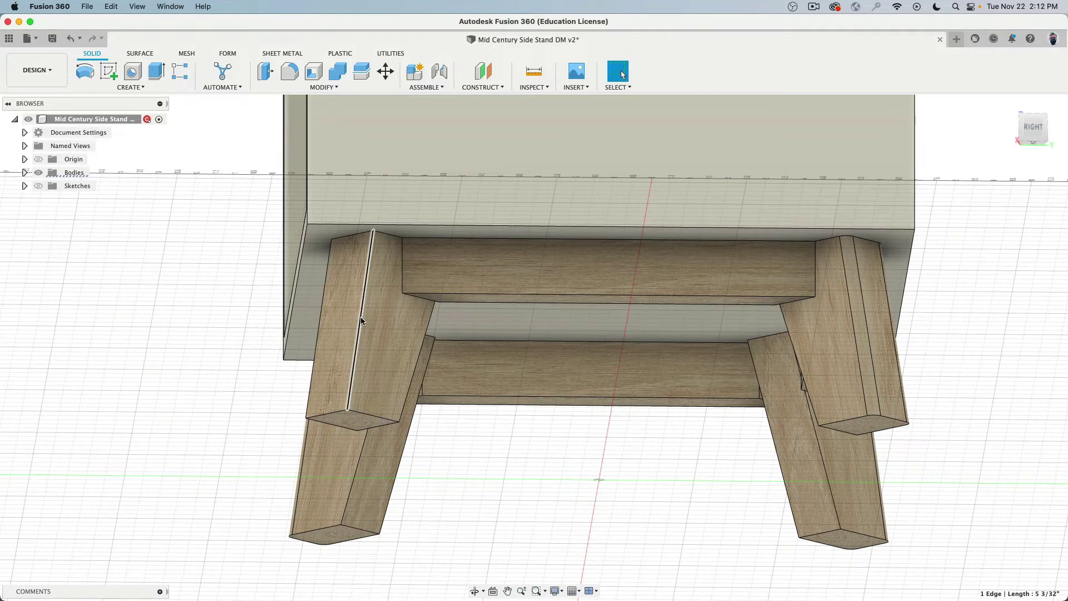
{"action": "middle_click_drag", "start_coordinate": [361, 321], "coordinate": [263, 328], "text": "shift"}
{"action": "middle_click_drag", "start_coordinate": [267, 292], "coordinate": [311, 391]}
{"action": "scroll", "coordinate": [311, 392], "scroll_direction": "down", "scroll_amount": 3}
- Start a sketch on the front plane and draw a rectangle about 15 by 15 in beside the side stand
{"action": "left_click", "coordinate": [1020, 131]}
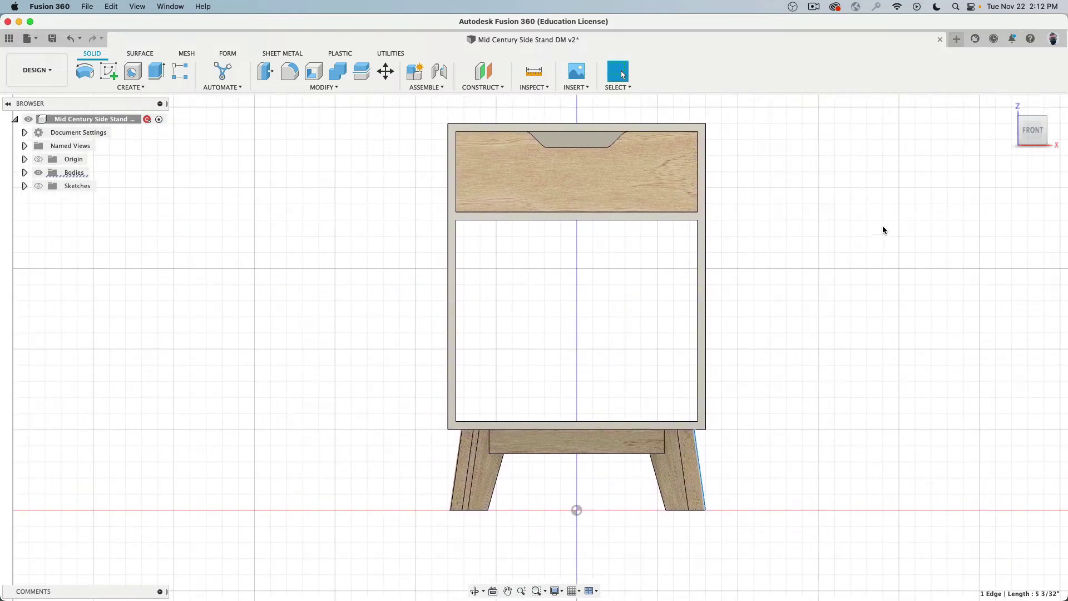
{"action": "left_click", "coordinate": [866, 243]}
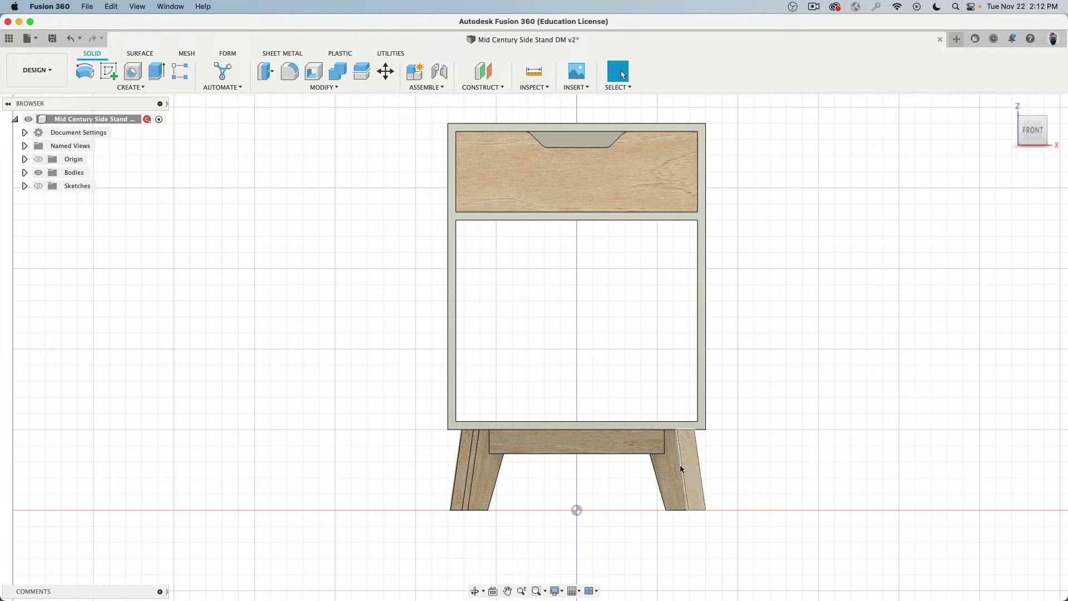
{"action": "middle_click_drag", "start_coordinate": [278, 234], "coordinate": [371, 249]}
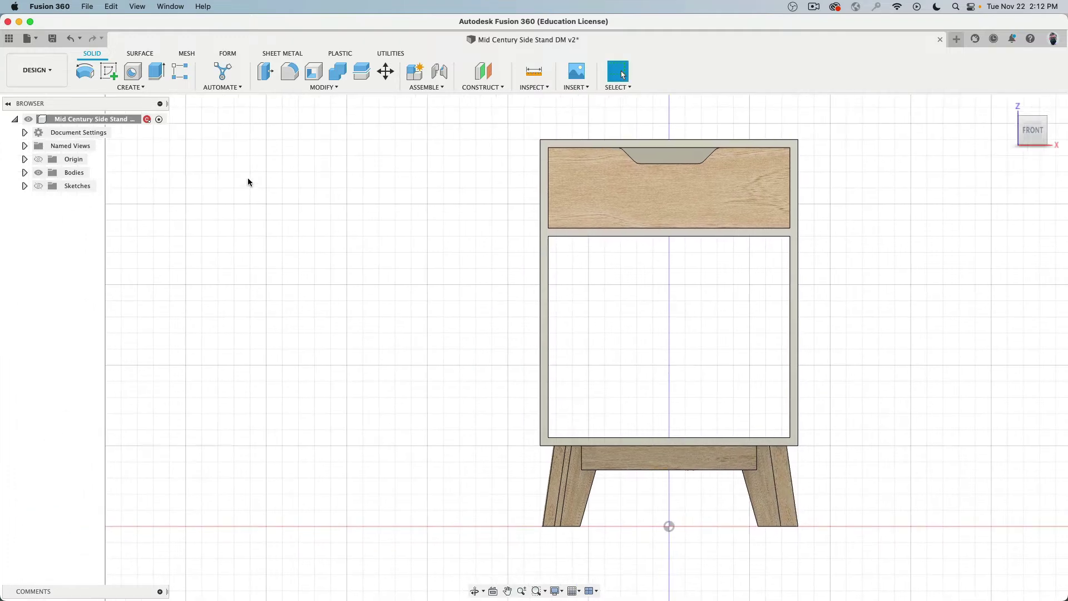
{"action": "left_click", "coordinate": [111, 70]}
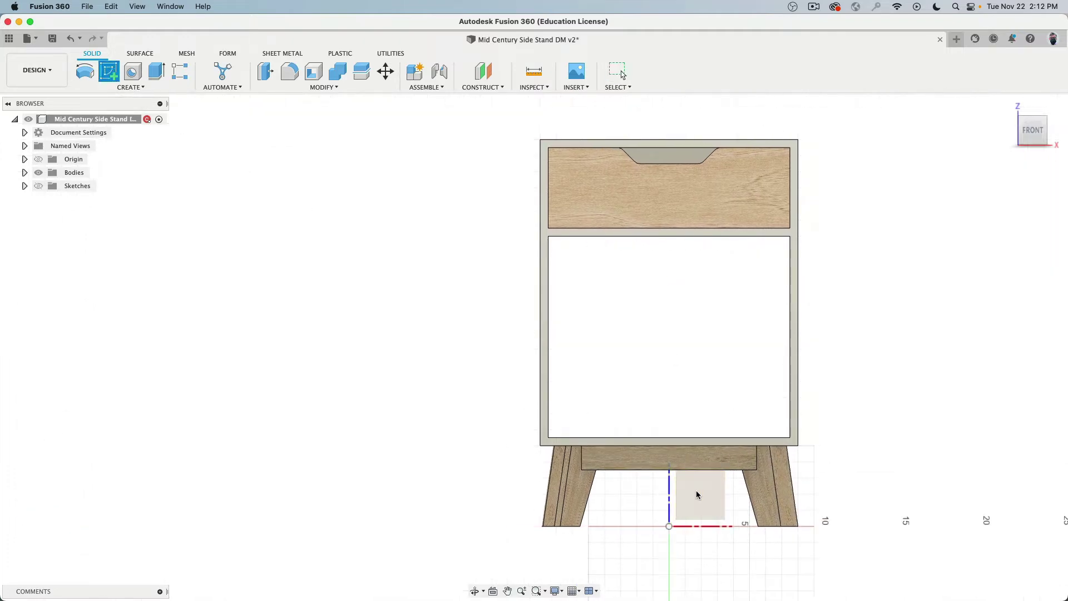
{"action": "left_click", "coordinate": [698, 494]}
{"action": "left_click", "coordinate": [84, 70]}
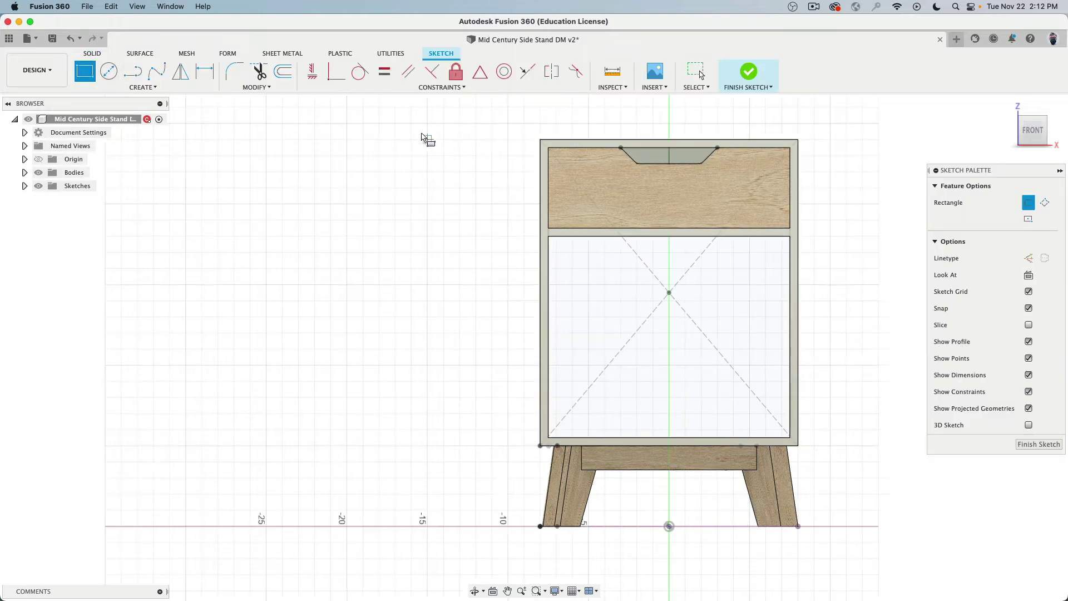
{"action": "left_click", "coordinate": [507, 123]}
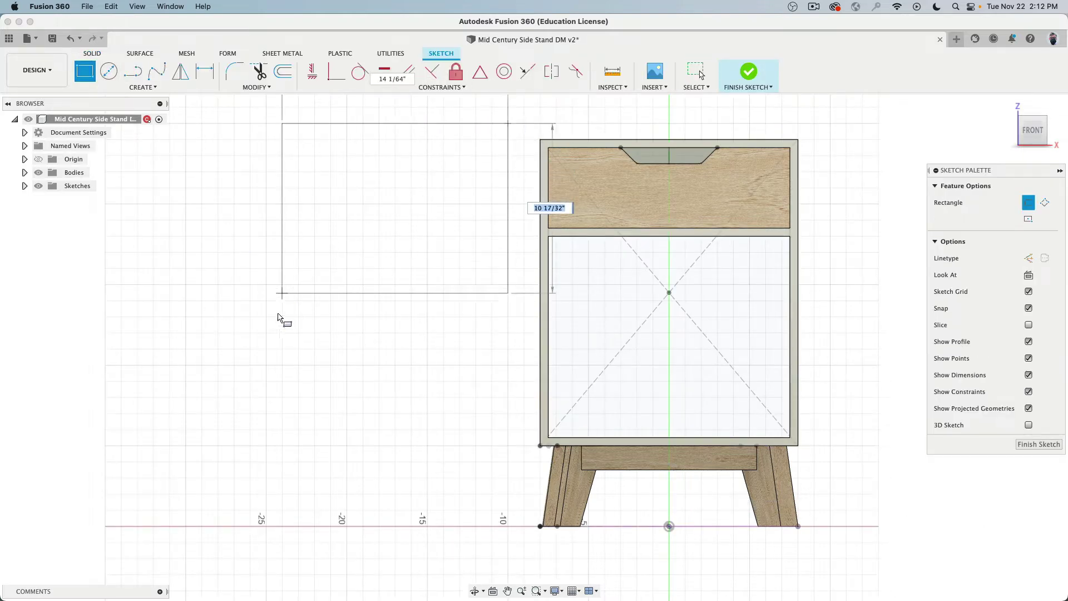
{"action": "left_click", "coordinate": [266, 365]}
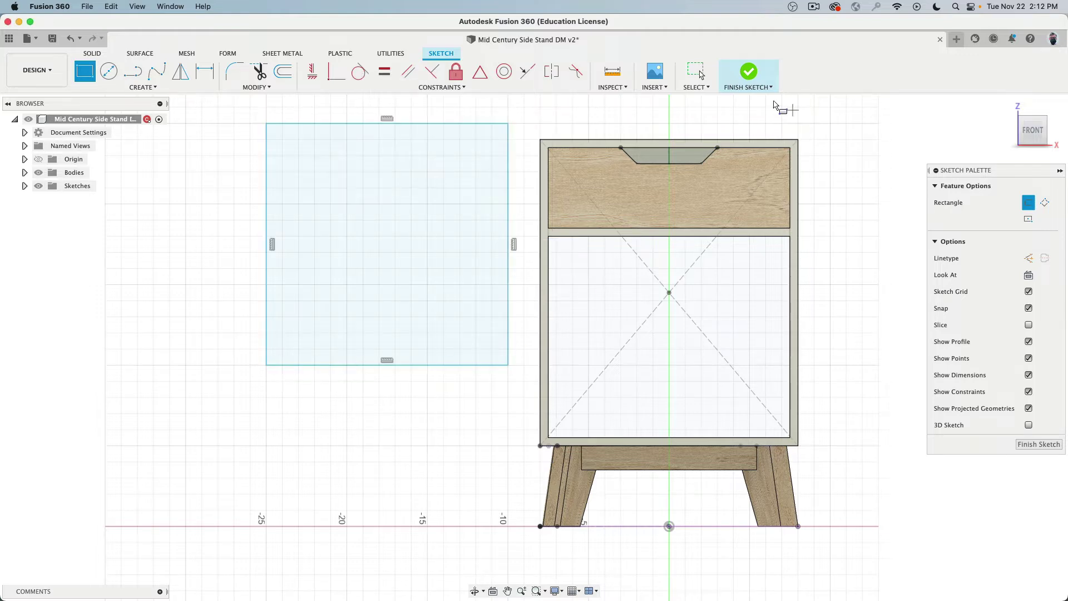
- Finish the sketch, show the sketches again and extrude the square beside the side stand 2 in as a new body
{"action": "left_click", "coordinate": [748, 71]}
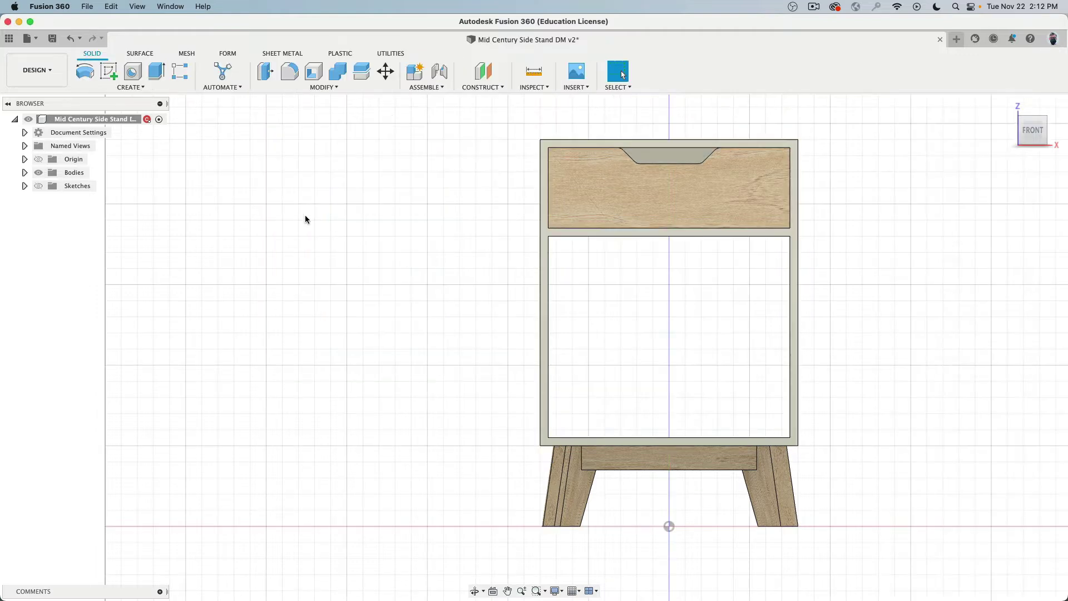
{"action": "left_click", "coordinate": [39, 186]}
{"action": "middle_click_drag", "start_coordinate": [186, 174], "coordinate": [224, 181], "text": "shift"}
{"action": "left_click", "coordinate": [149, 71]}
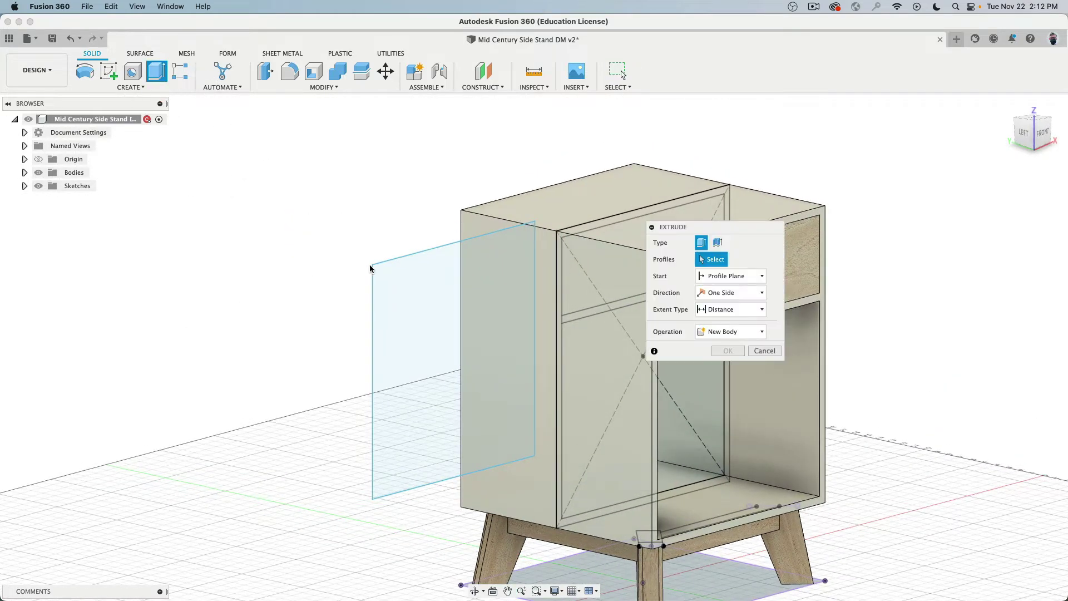
{"action": "left_click", "coordinate": [469, 292]}
{"action": "type", "text": "2"}
{"action": "key", "text": "Return"}
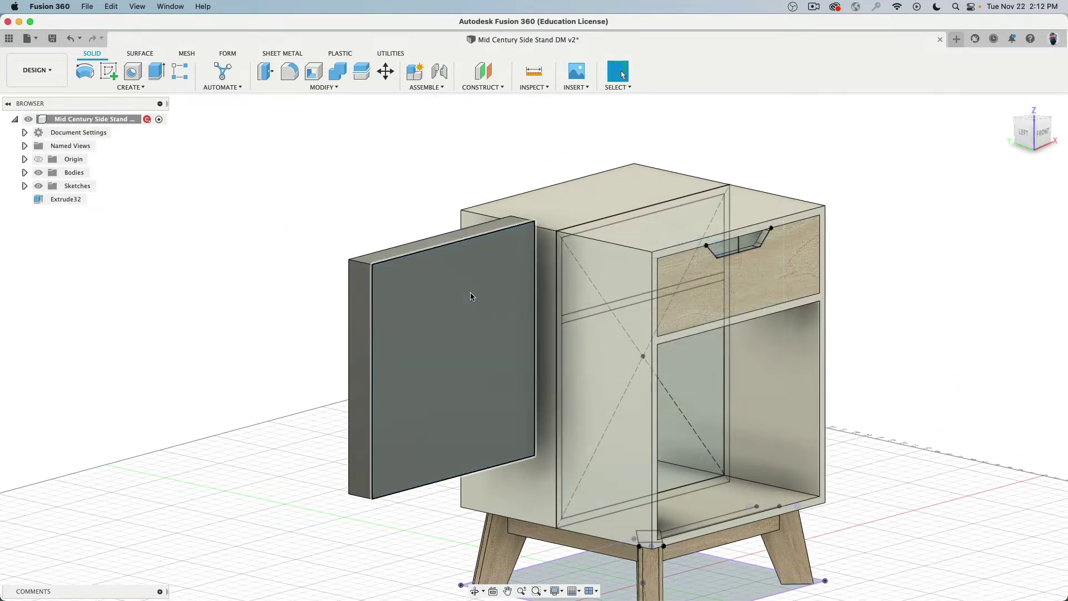
- Dissolve the board's Extrude32 feature and delete its source sketch, Sketch7, keeping the solid body
{"action": "middle_click_drag", "start_coordinate": [659, 542], "coordinate": [615, 367]}
{"action": "scroll", "coordinate": [634, 403], "scroll_direction": "up", "scroll_amount": 8}
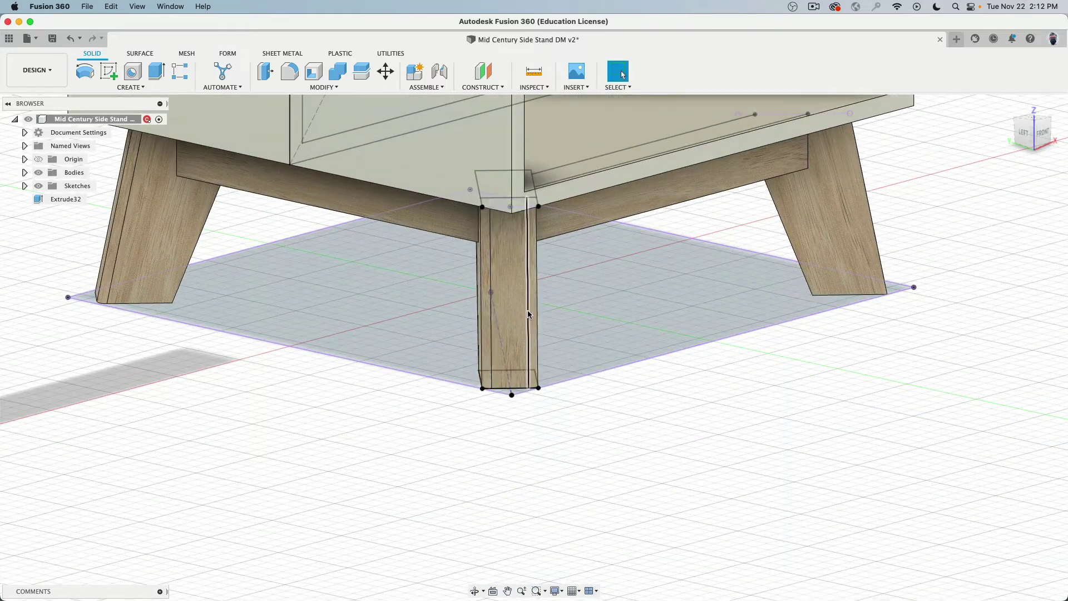
{"action": "scroll", "coordinate": [428, 319], "scroll_direction": "down", "scroll_amount": 6}
{"action": "middle_click_drag", "start_coordinate": [429, 320], "coordinate": [532, 447]}
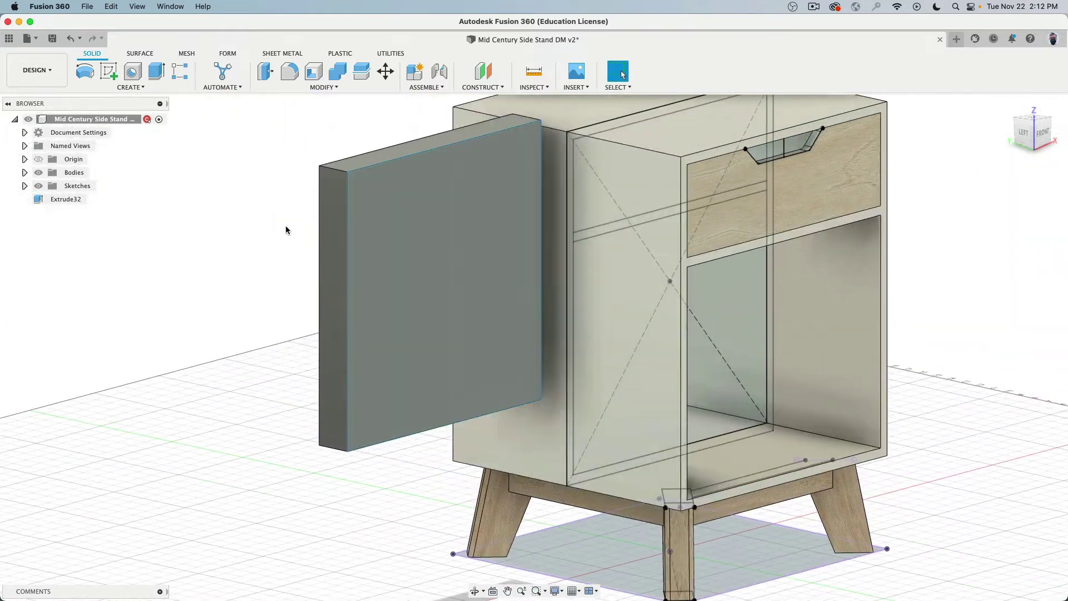
{"action": "right_click", "coordinate": [64, 201]}
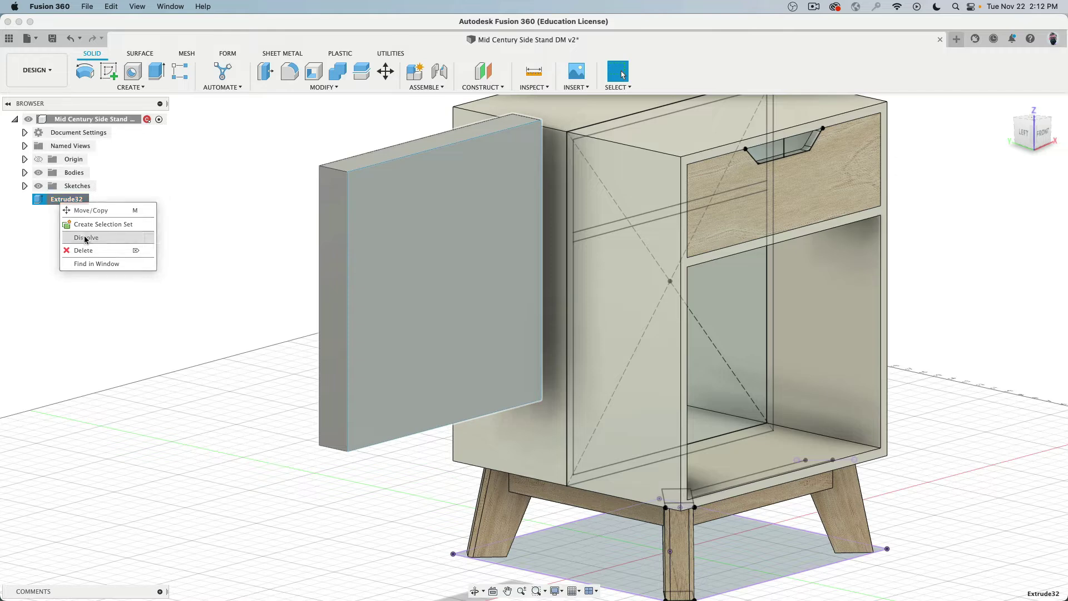
{"action": "left_click", "coordinate": [83, 238]}
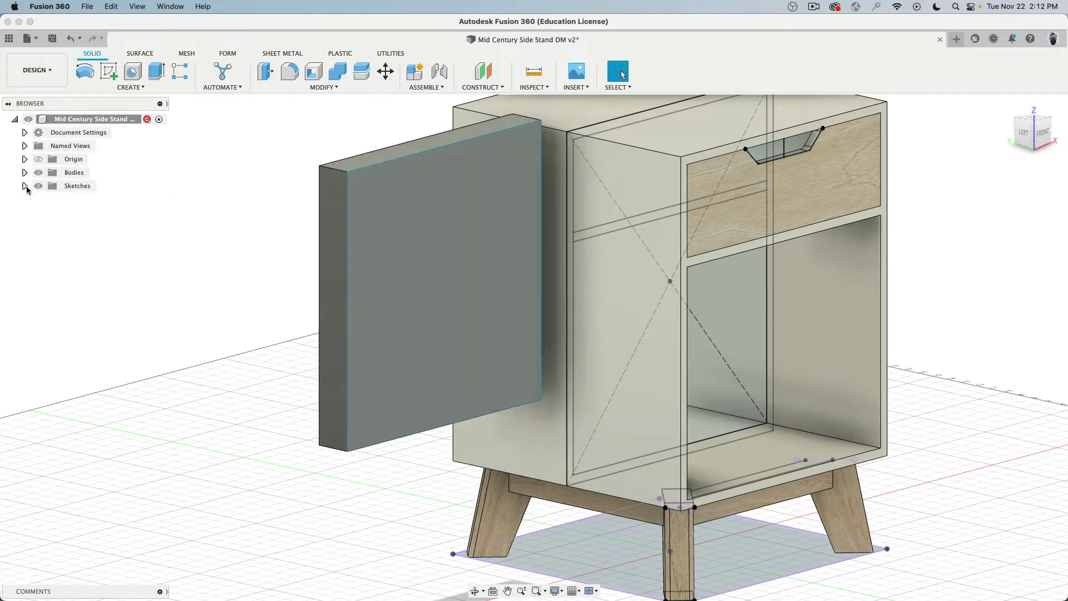
{"action": "left_click", "coordinate": [24, 186]}
{"action": "left_click", "coordinate": [73, 253]}
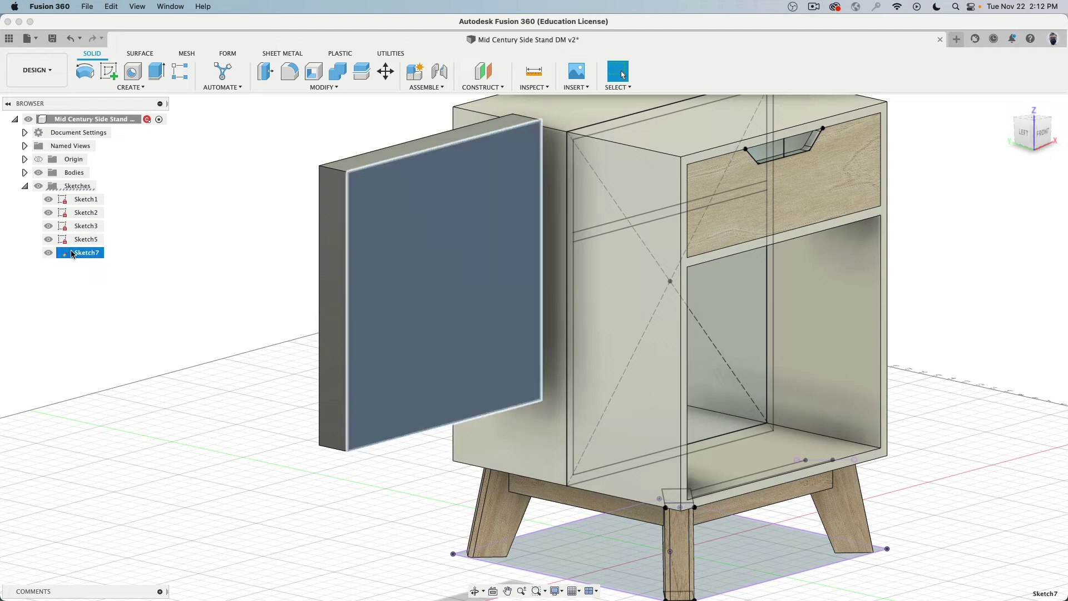
{"action": "key", "text": "Delete"}
{"action": "middle_click_drag", "start_coordinate": [267, 280], "coordinate": [229, 291]}
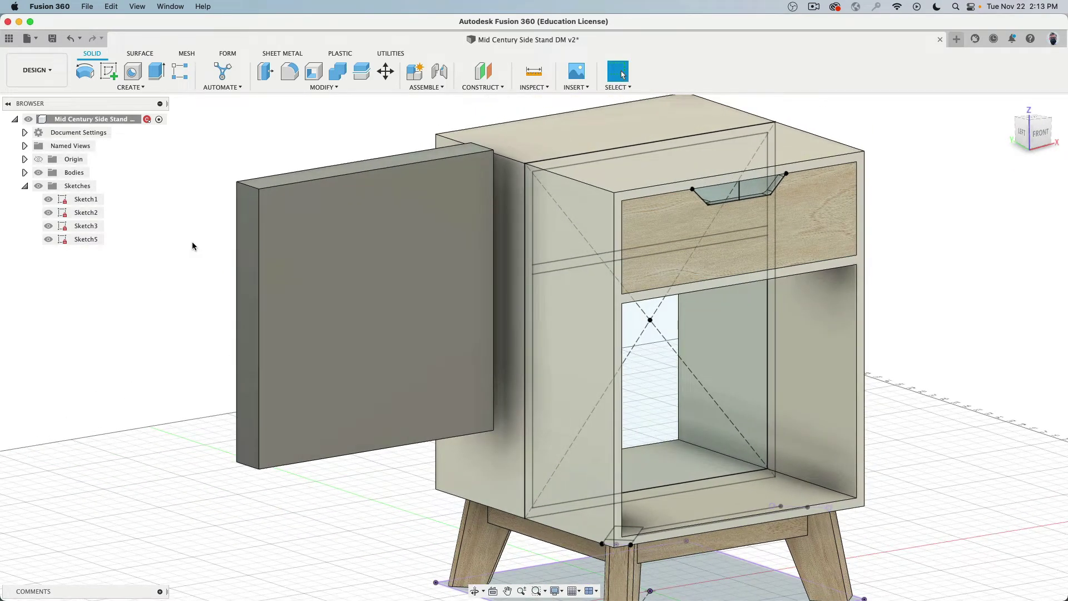
- Apply the design's existing wood appearance to the new board and view it from the front
{"action": "key", "text": "a"}
{"action": "left_click_drag", "start_coordinate": [912, 267], "coordinate": [470, 295]}
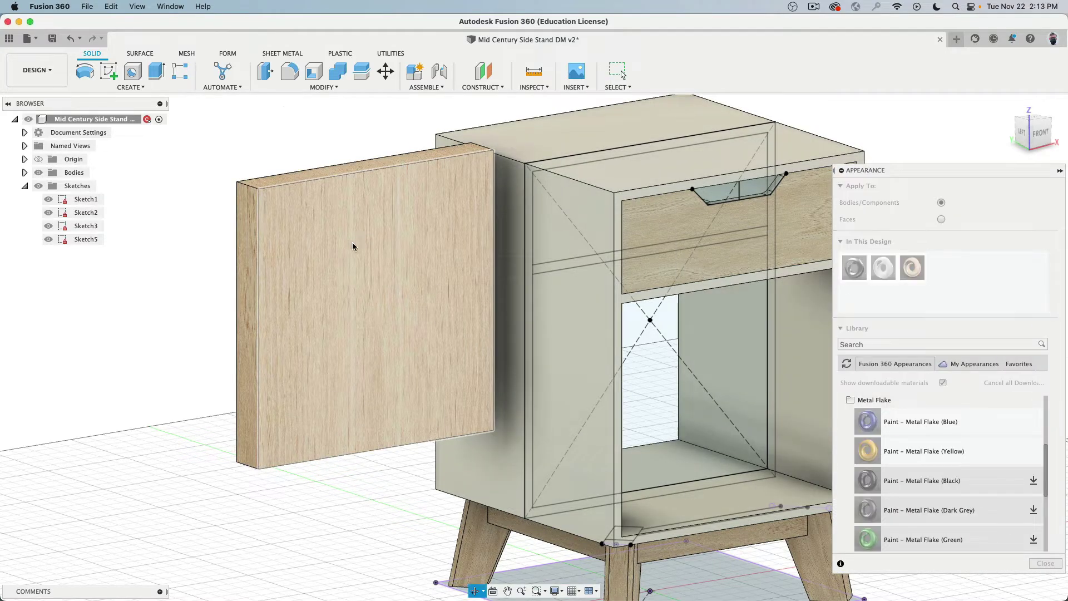
{"action": "mouse_move", "coordinate": [352, 242]}
{"action": "middle_mouse_down", "text": "shift"}
{"action": "mouse_move", "coordinate": [337, 276]}
{"action": "mouse_move", "coordinate": [423, 232]}
{"action": "mouse_move", "coordinate": [351, 238]}
{"action": "mouse_move", "coordinate": [358, 255]}
{"action": "middle_mouse_up", "text": "shift"}
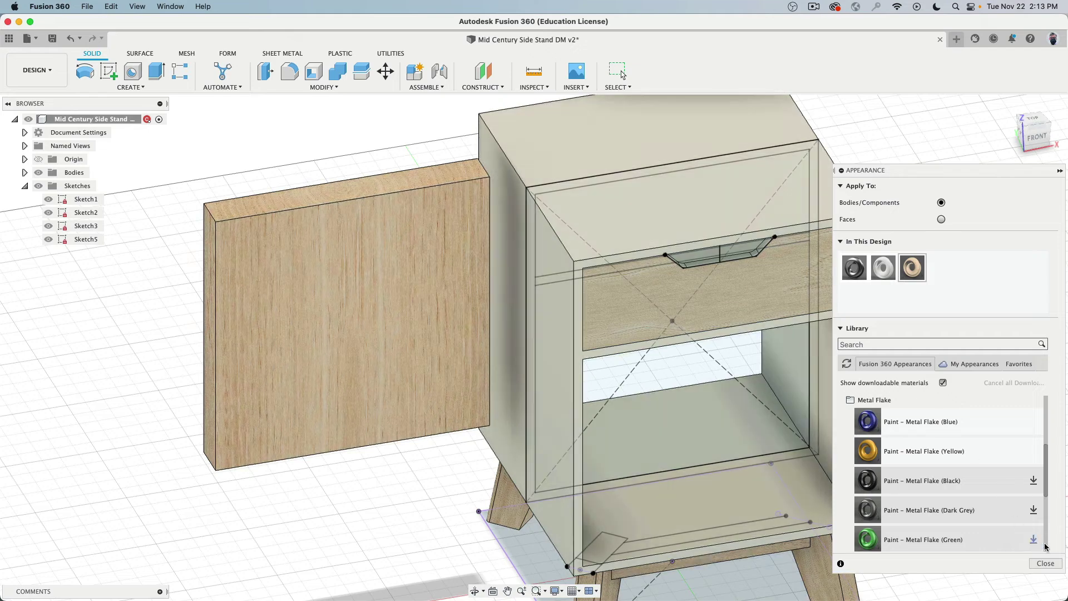
{"action": "left_click", "coordinate": [1044, 564]}
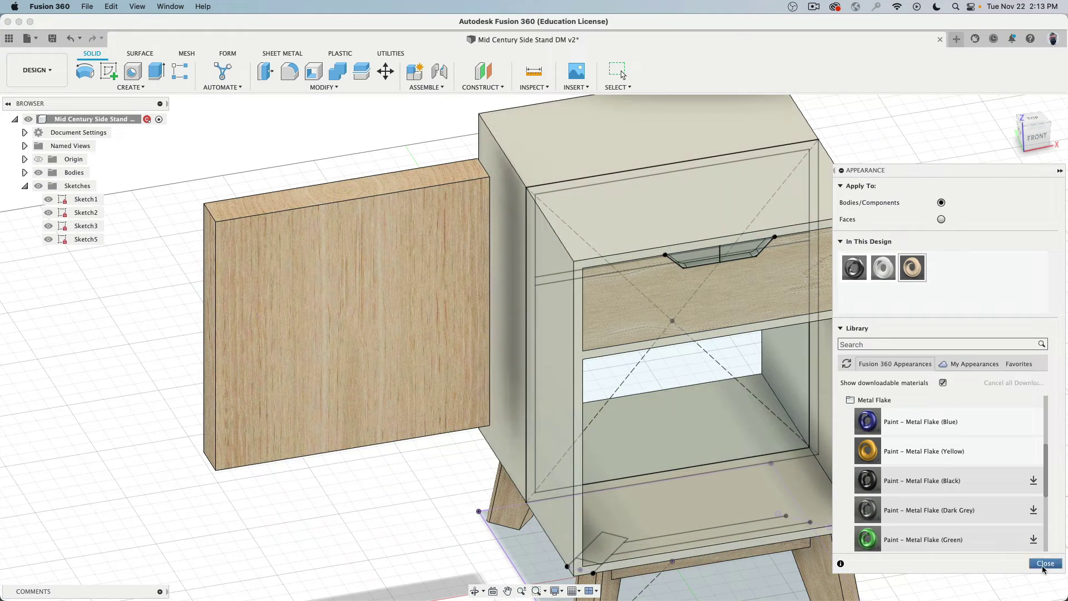
{"action": "left_click", "coordinate": [1035, 137]}
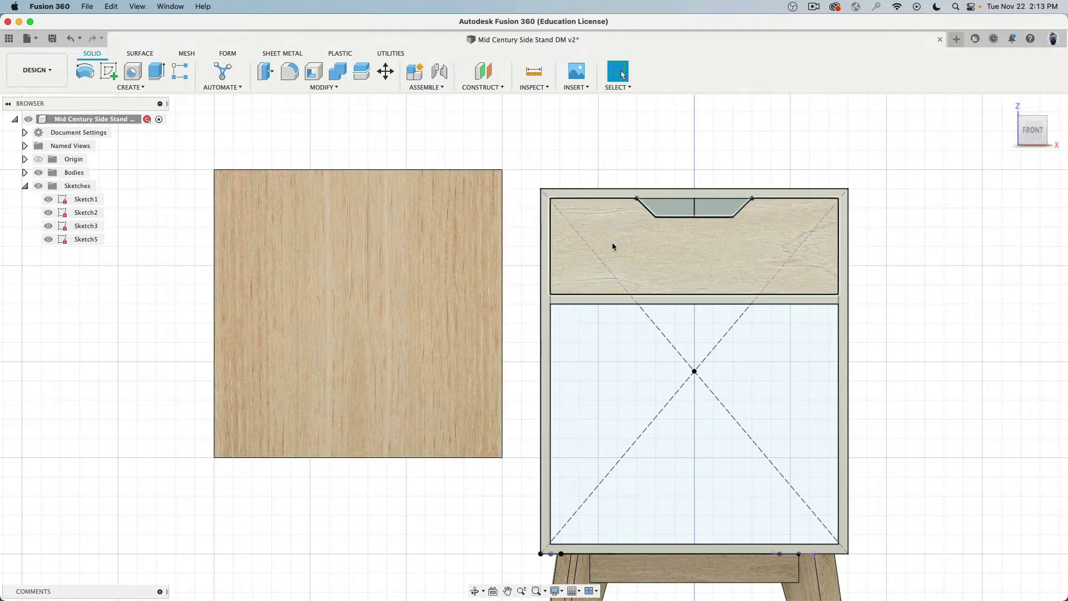
- Press-pull the board's side face away from the side stand to make the board about 22 in wide
{"action": "mouse_move", "coordinate": [636, 352]}
{"action": "middle_mouse_down"}
{"action": "mouse_move", "coordinate": [663, 317]}
{"action": "mouse_move", "coordinate": [672, 209]}
{"action": "mouse_move", "coordinate": [581, 266]}
{"action": "middle_mouse_up"}
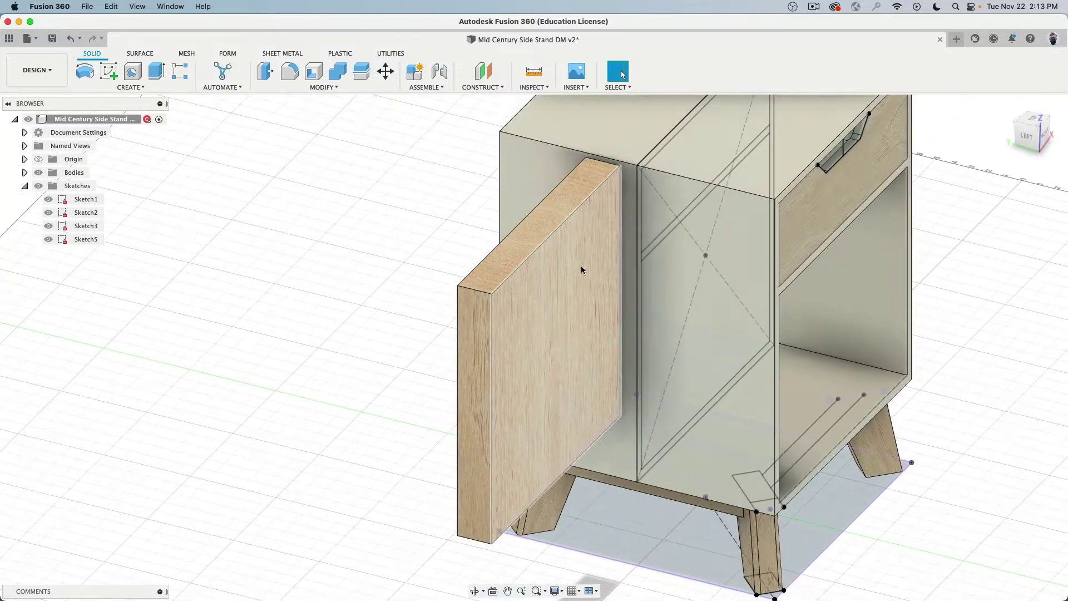
{"action": "left_click", "coordinate": [470, 328]}
{"action": "middle_click_drag", "start_coordinate": [470, 328], "coordinate": [311, 239], "text": "shift"}
{"action": "left_click", "coordinate": [266, 71]}
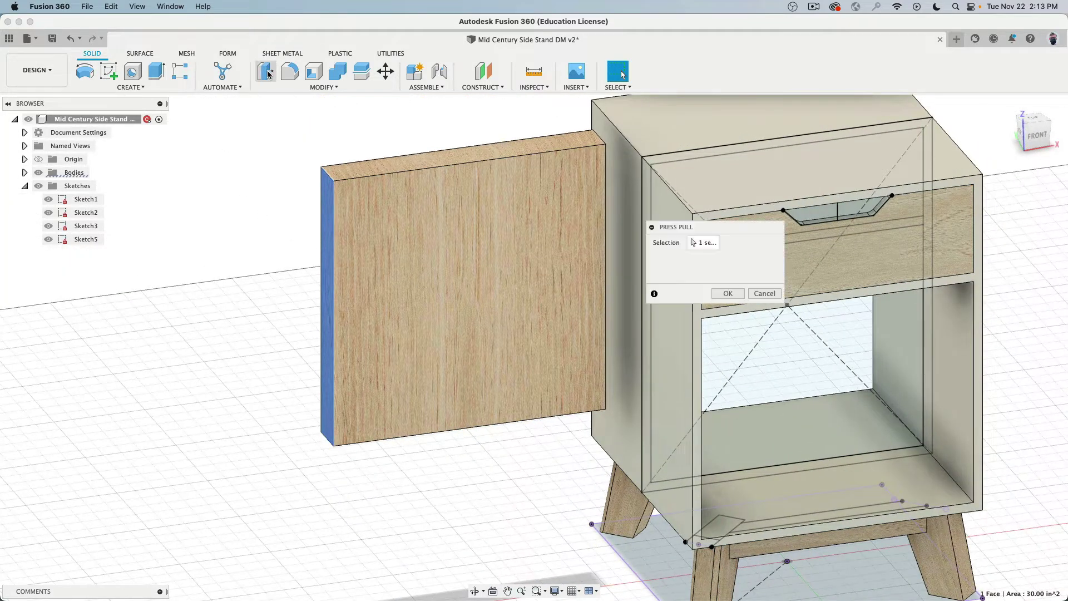
{"action": "left_click_drag", "start_coordinate": [307, 222], "coordinate": [191, 245]}
{"action": "middle_click_drag", "start_coordinate": [489, 315], "coordinate": [455, 365], "text": "shift"}
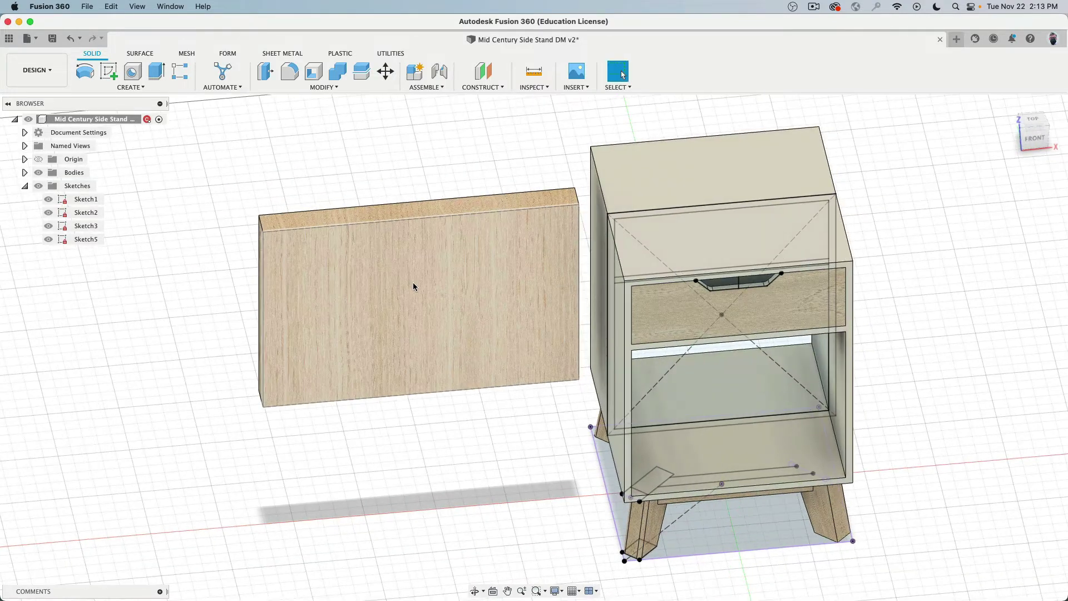
- Open the texture map controls for the board, Body21, and rotate its wood texture 90 degrees about X so the grain runs horizontally
{"action": "left_click", "coordinate": [26, 186]}
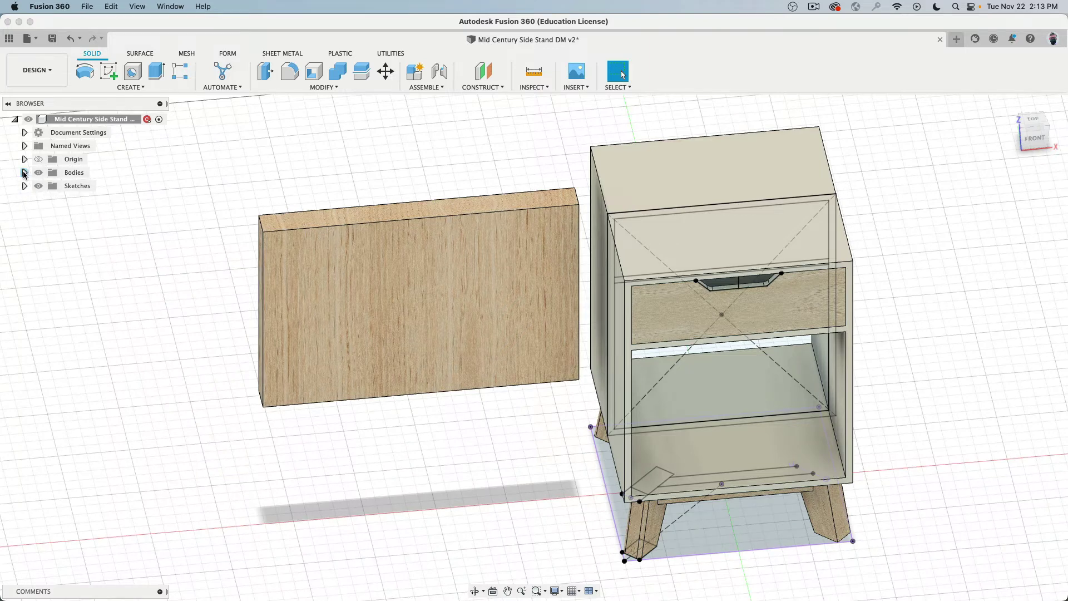
{"action": "left_click", "coordinate": [24, 173]}
{"action": "left_click", "coordinate": [81, 322]}
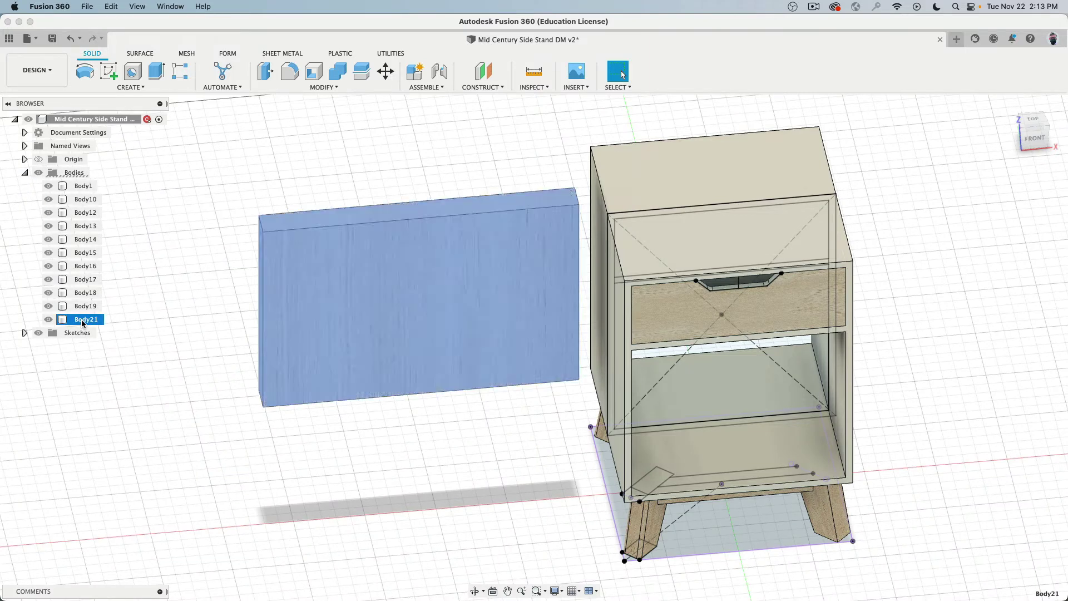
{"action": "right_click", "coordinate": [83, 322]}
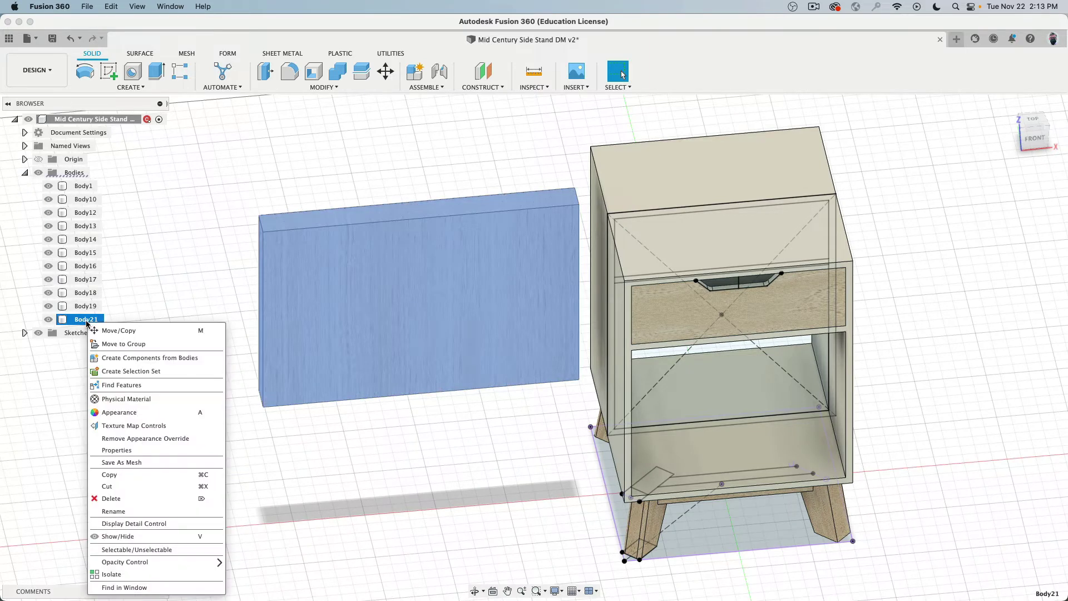
{"action": "left_click", "coordinate": [130, 426]}
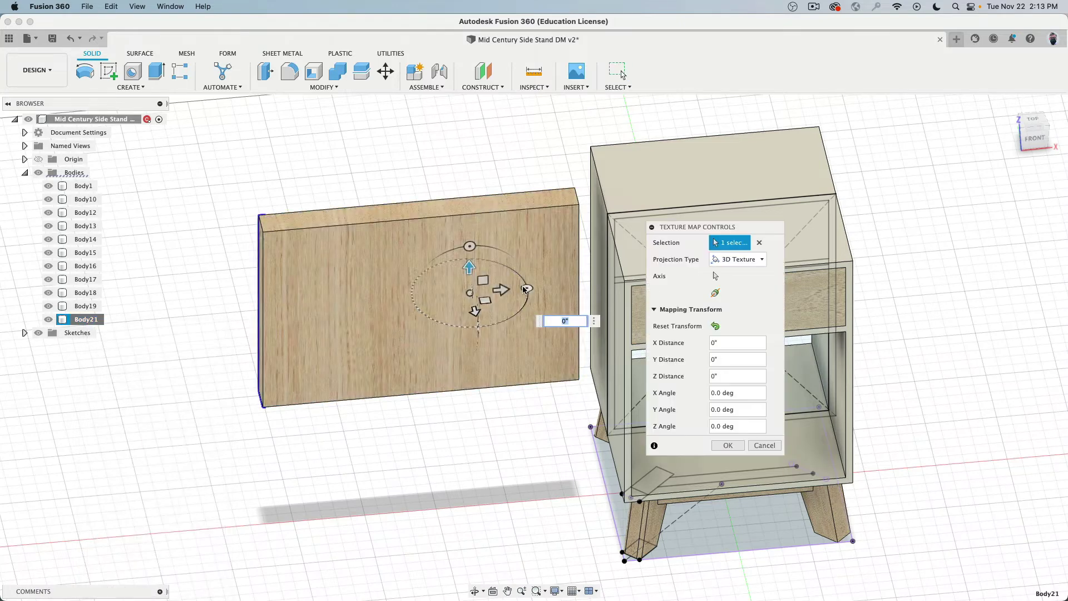
{"action": "left_click_drag", "start_coordinate": [476, 248], "coordinate": [412, 297]}
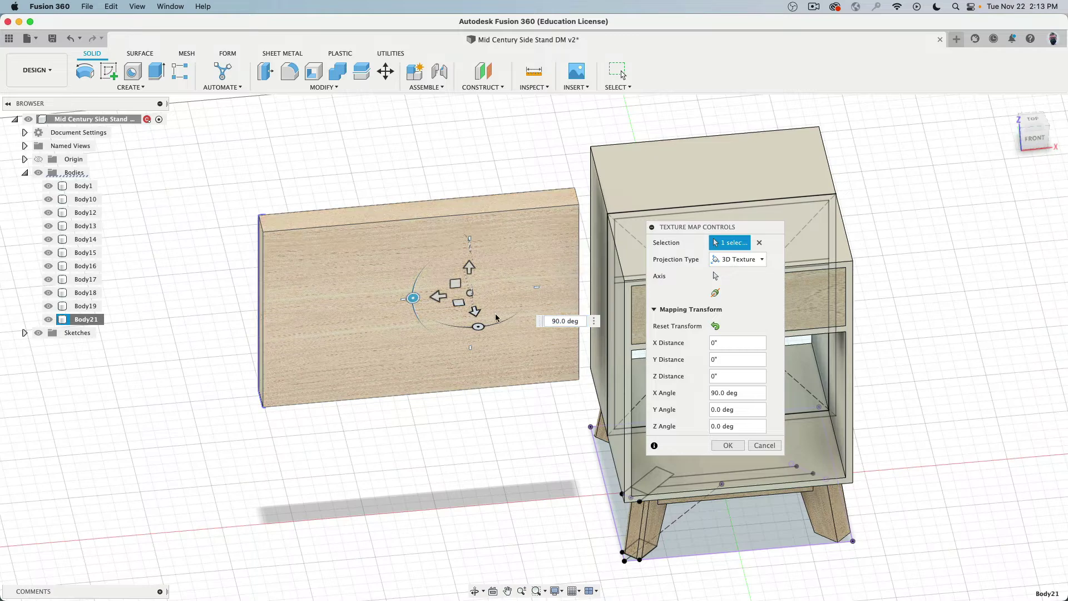
{"action": "left_click", "coordinate": [1035, 138]}
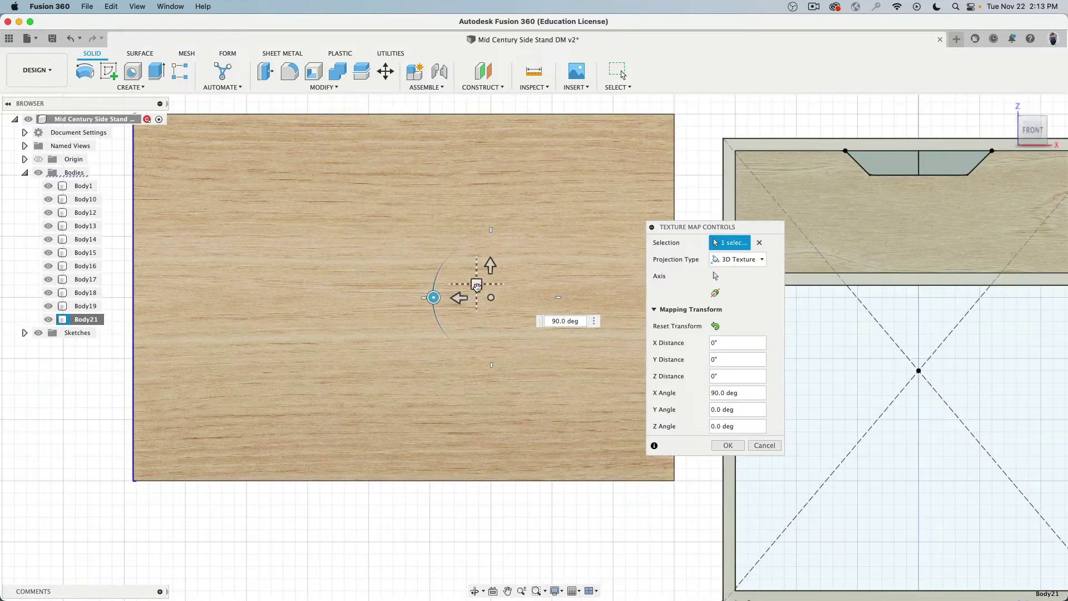
- Shift the board's wood texture 11/32 in in Y and 6 15/64 in in Z
{"action": "left_click_drag", "start_coordinate": [476, 283], "coordinate": [325, 276]}
{"action": "scroll", "coordinate": [396, 342], "scroll_direction": "down", "scroll_amount": 5}
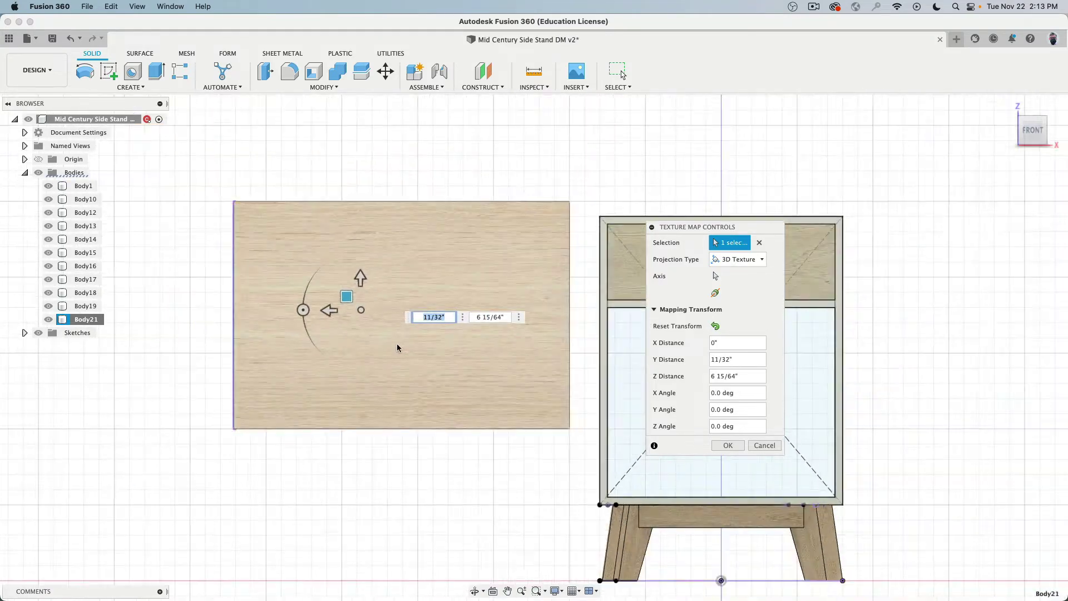
{"action": "middle_click_drag", "start_coordinate": [396, 343], "coordinate": [305, 309], "text": "shift"}
{"action": "scroll", "coordinate": [452, 304], "scroll_direction": "up", "scroll_amount": 3}
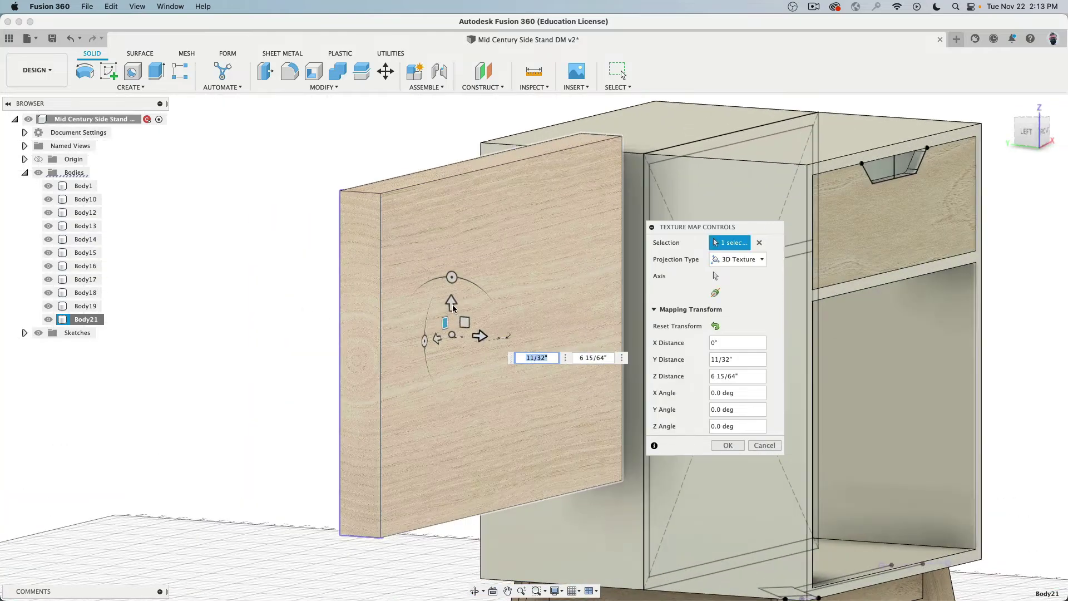
- Shift the board's texture another 5 17/64 in in Y, adjust its offset once more and accept the mapping
{"action": "left_click_drag", "start_coordinate": [451, 300], "coordinate": [476, 182]}
{"action": "middle_click_drag", "start_coordinate": [400, 186], "coordinate": [327, 302], "text": "shift"}
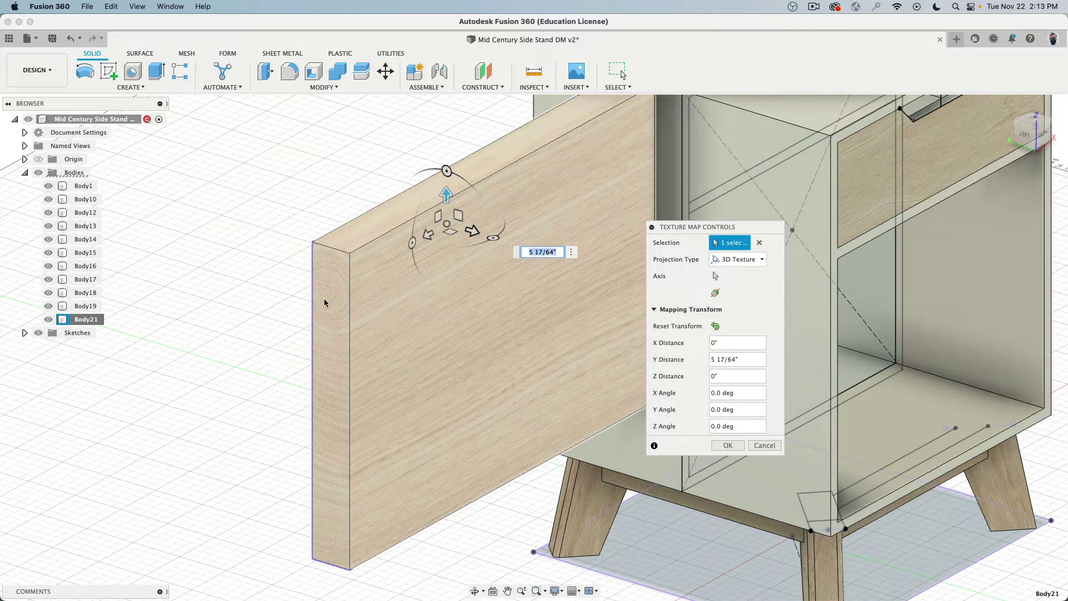
{"action": "left_click_drag", "start_coordinate": [476, 233], "coordinate": [450, 193]}
{"action": "middle_click_drag", "start_coordinate": [450, 194], "coordinate": [479, 236], "text": "shift"}
{"action": "left_click", "coordinate": [728, 445]}
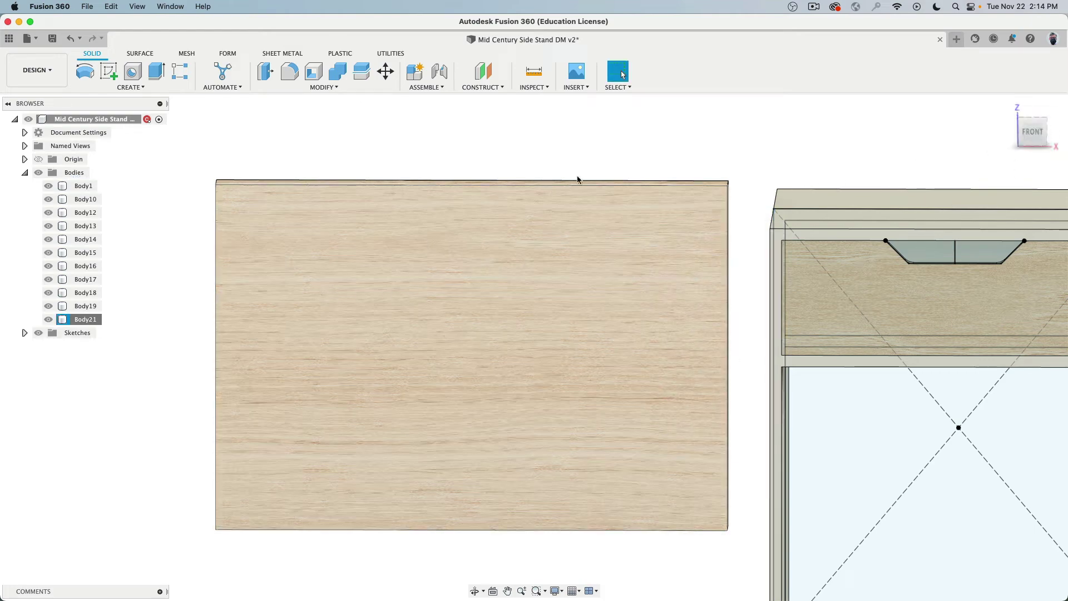
- In front view, hide all the side stand's bodies, Body1 through Body19, and all sketches, leaving only the board visible
{"action": "left_click", "coordinate": [1033, 131]}
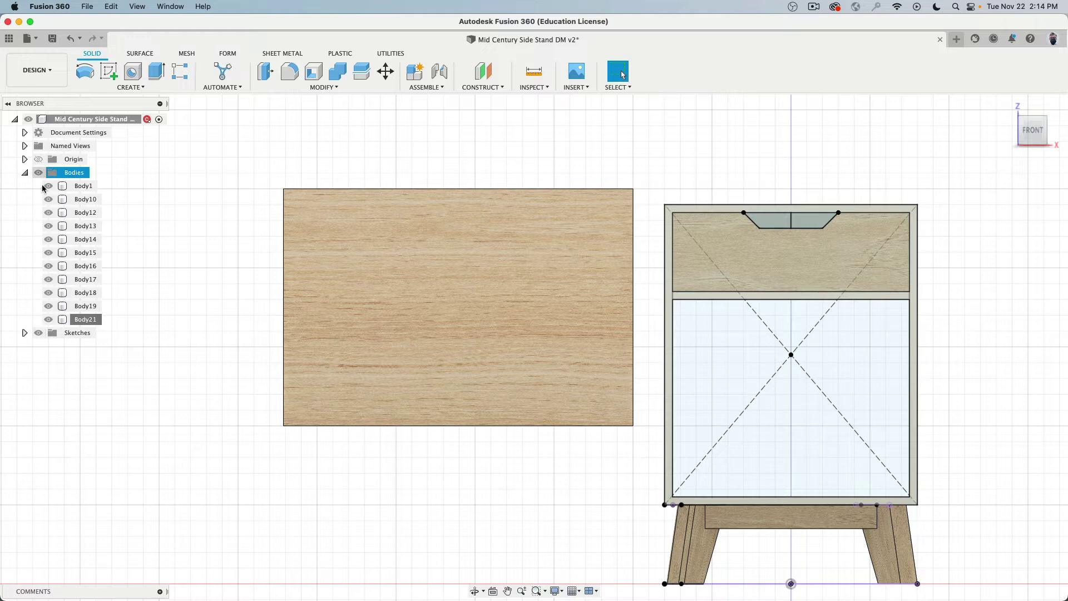
{"action": "left_click", "coordinate": [84, 306]}
{"action": "left_click", "coordinate": [82, 187], "text": "shift"}
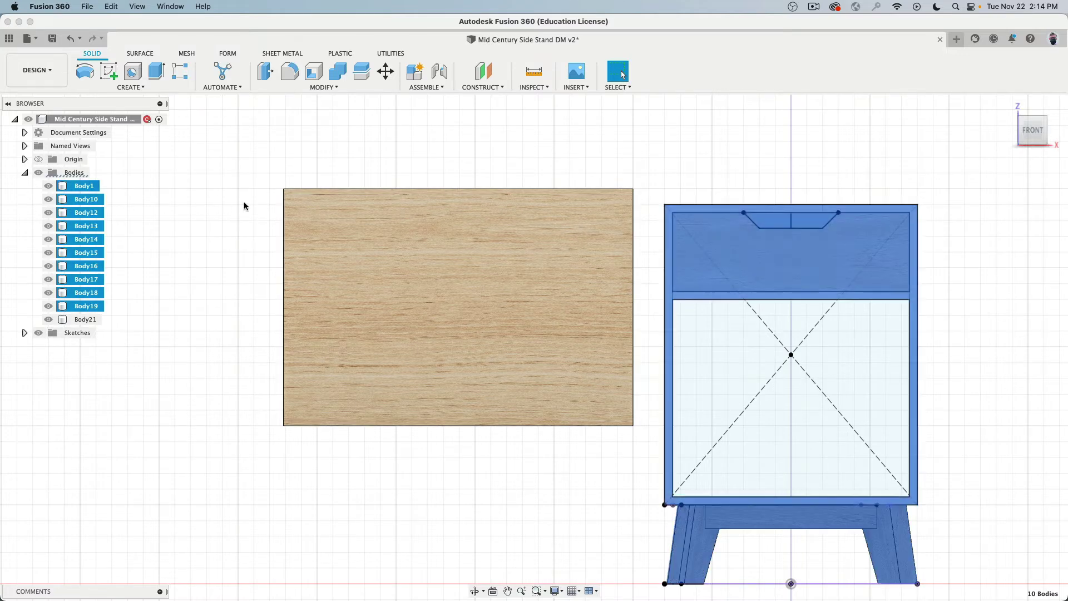
{"action": "key", "text": "v"}
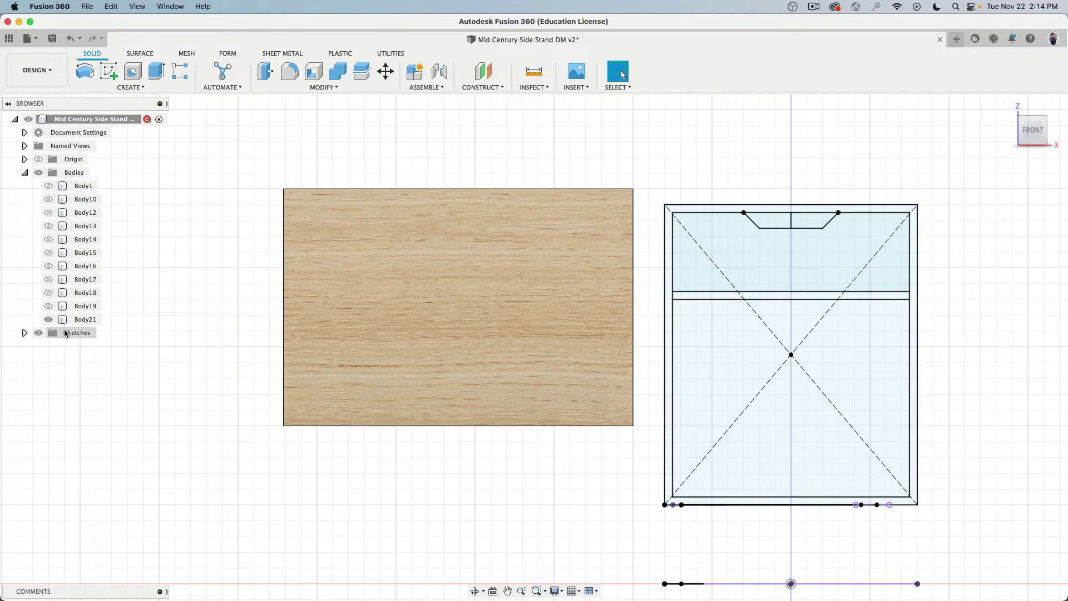
{"action": "left_click", "coordinate": [38, 332]}
- Frame the front face of the board so it fills the canvas, with nothing selected
{"action": "scroll", "coordinate": [265, 233], "scroll_direction": "up", "scroll_amount": 3}
{"action": "scroll", "coordinate": [265, 232], "scroll_direction": "up", "scroll_amount": 2}
{"action": "left_click", "coordinate": [327, 231]}
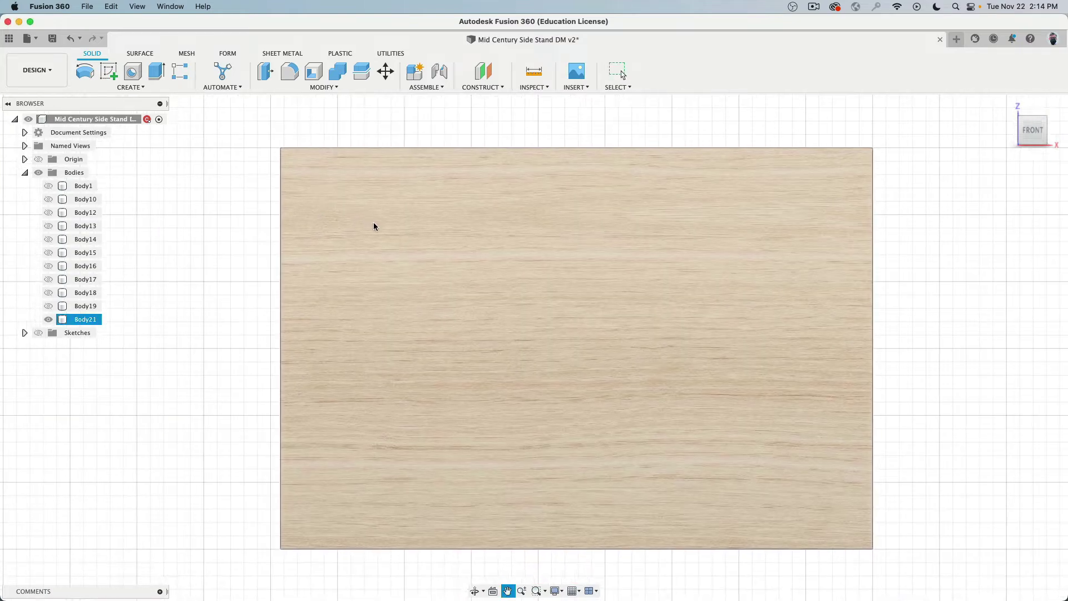
{"action": "scroll", "coordinate": [374, 221], "scroll_direction": "up", "scroll_amount": 1}
{"action": "middle_click_drag", "start_coordinate": [374, 222], "coordinate": [335, 184]}
{"action": "scroll", "coordinate": [364, 206], "scroll_direction": "up", "scroll_amount": 1}
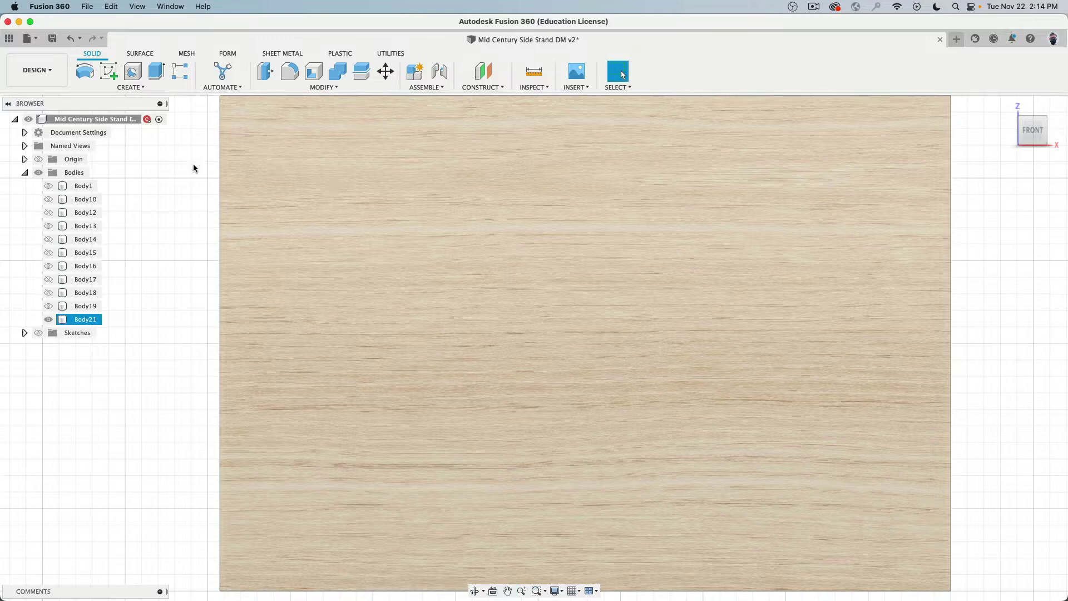
{"action": "left_click", "coordinate": [192, 164]}
{"action": "key", "text": "Escape"}
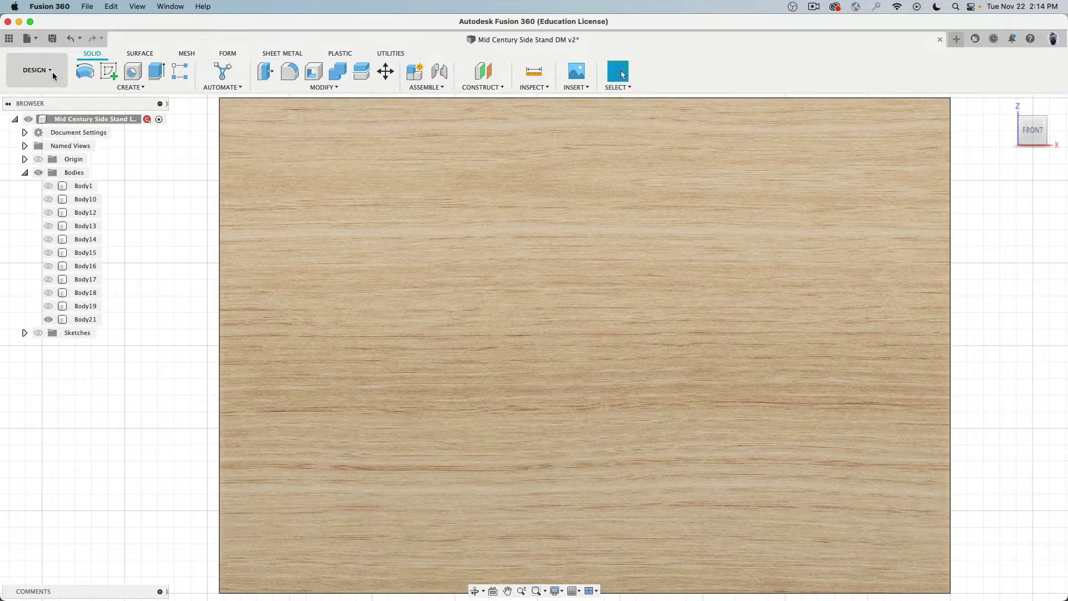
- Capture the board's front as a custom 4000 x 1895 pixel image with transparent background and save it to the Desktop as PNG "veneer front"
{"action": "left_click", "coordinate": [34, 39]}
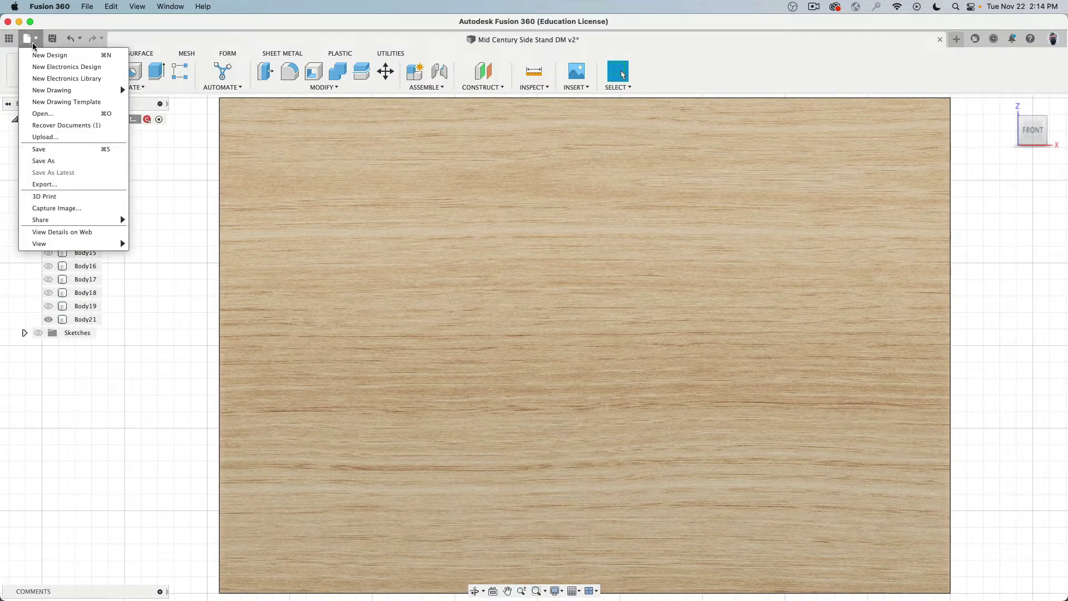
{"action": "left_click", "coordinate": [63, 208]}
{"action": "left_click", "coordinate": [515, 246]}
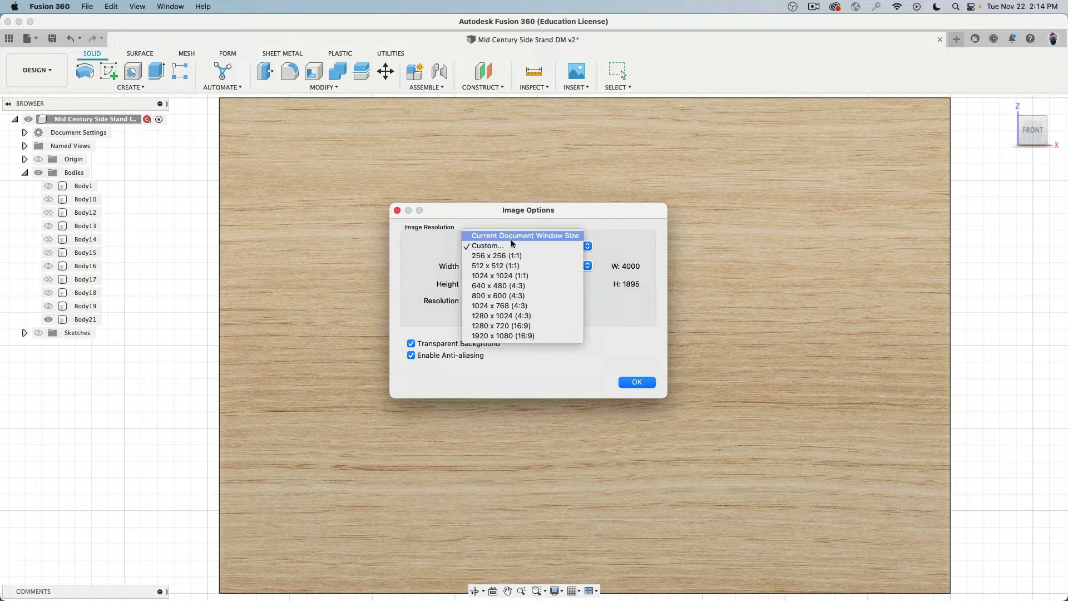
{"action": "left_click", "coordinate": [513, 235]}
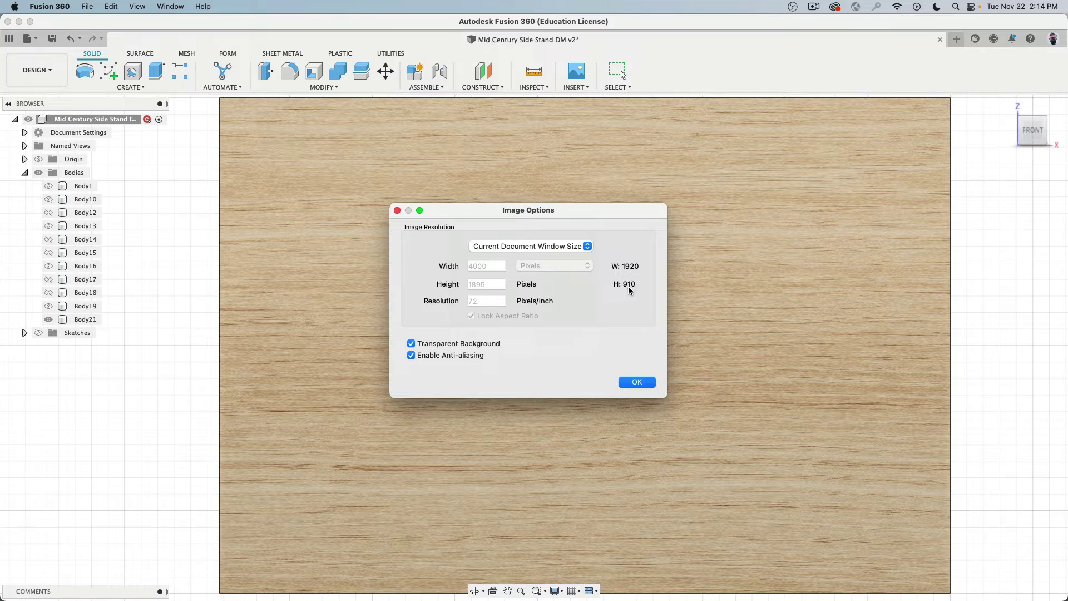
{"action": "left_click", "coordinate": [554, 248]}
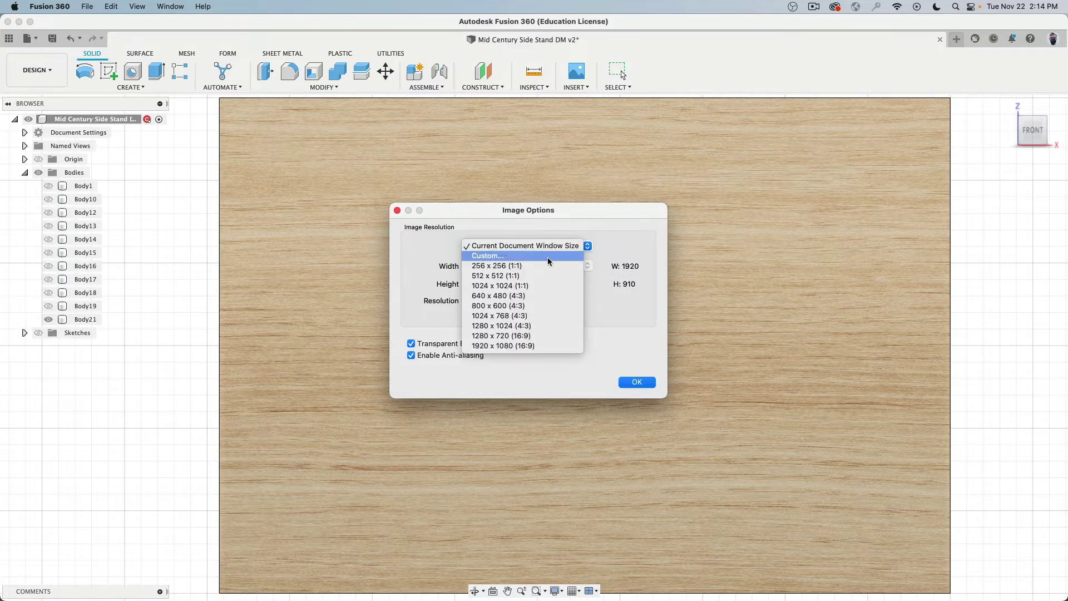
{"action": "left_click", "coordinate": [547, 257]}
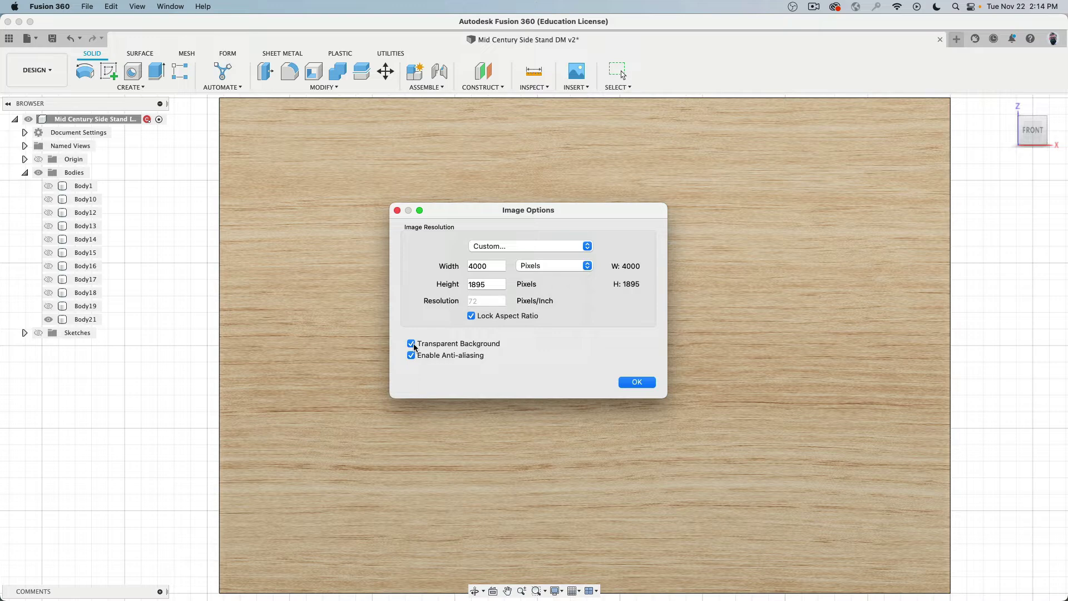
{"action": "left_click", "coordinate": [636, 383]}
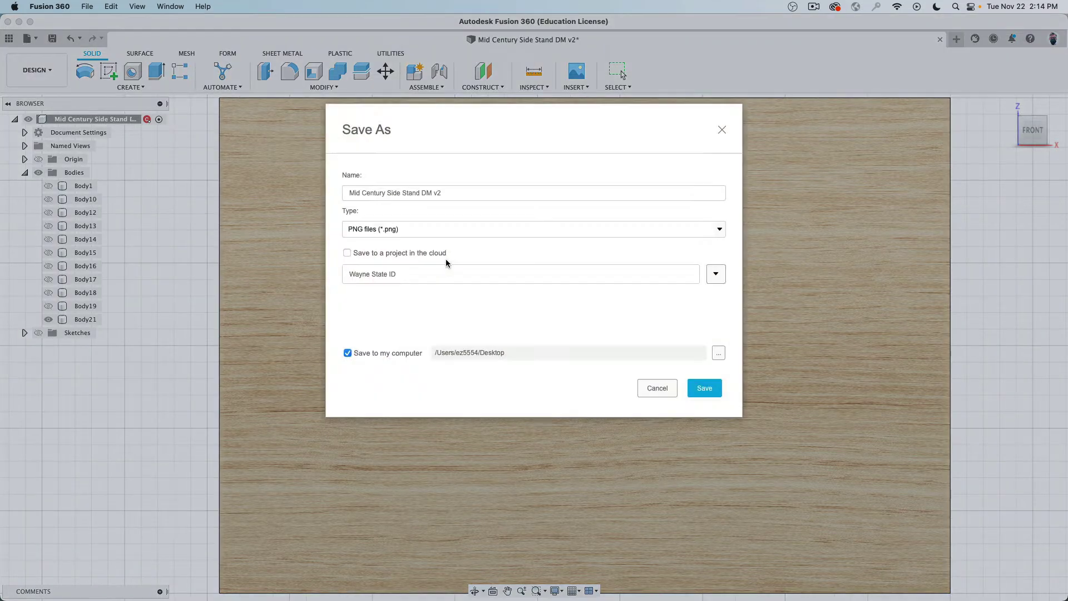
{"action": "triple_click", "coordinate": [463, 194]}
{"action": "type", "text": "veneer front"}
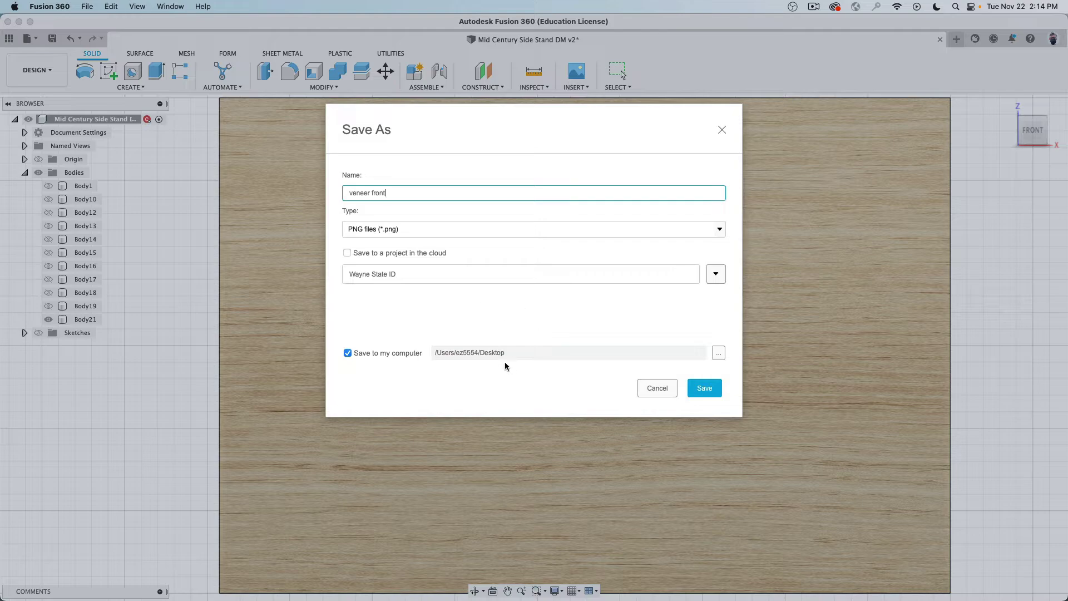
{"action": "left_click", "coordinate": [706, 389]}
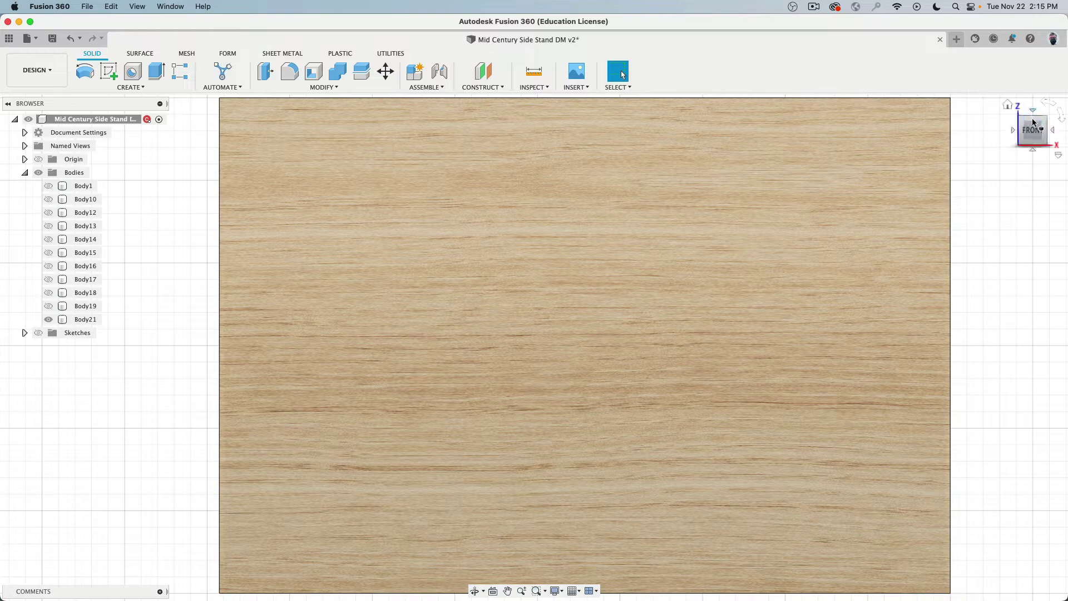
- Capture the board's top view as an image with the same options and save it to the Desktop as PNG "veneer top"
{"action": "left_click", "coordinate": [1034, 114]}
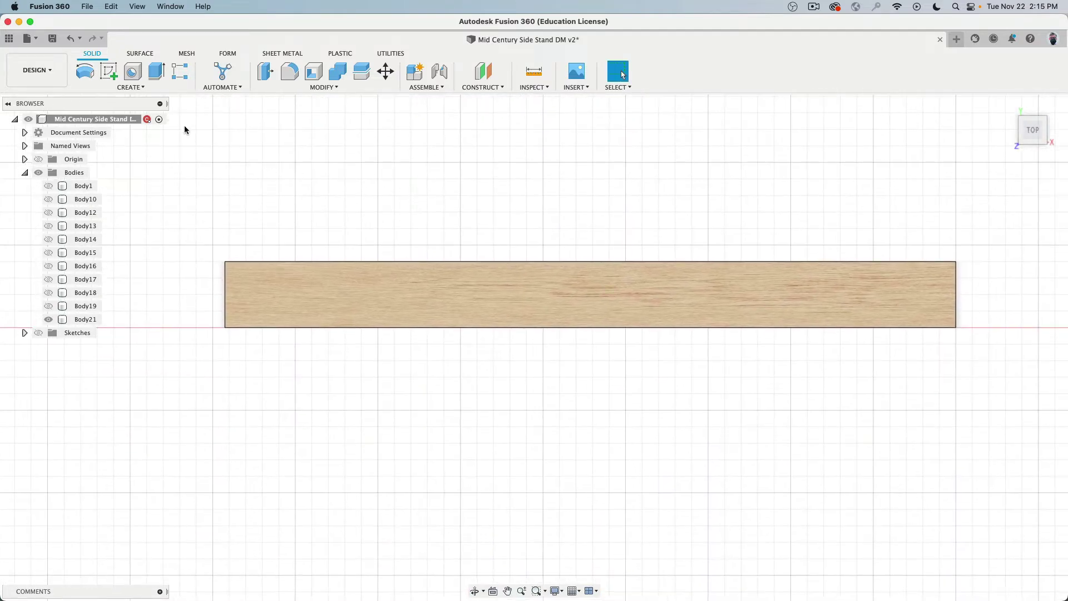
{"action": "left_click", "coordinate": [40, 43]}
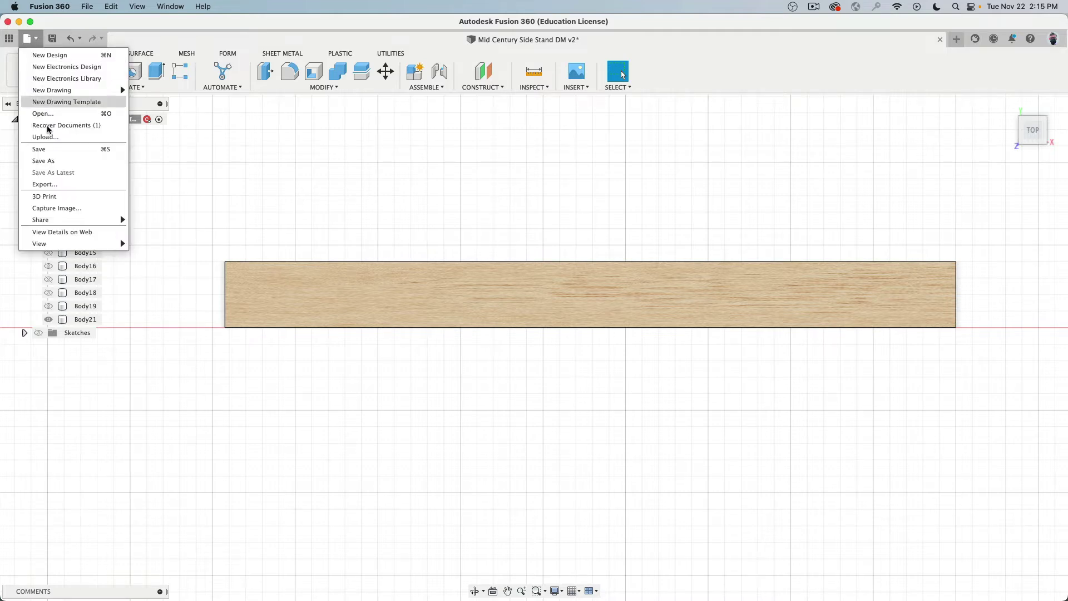
{"action": "left_click", "coordinate": [58, 208]}
{"action": "left_click", "coordinate": [639, 382]}
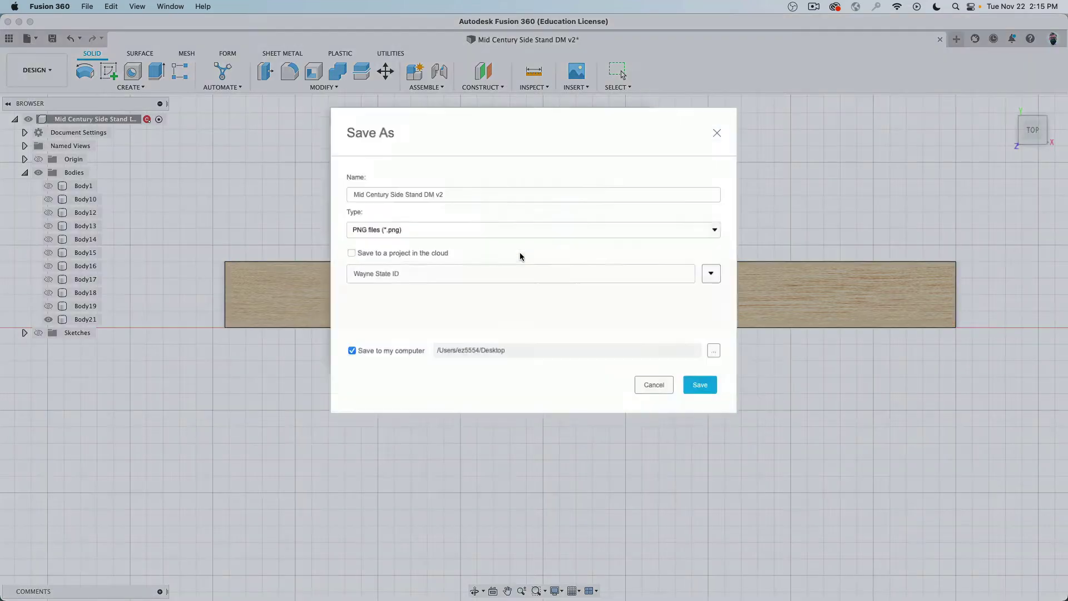
{"action": "left_click_drag", "start_coordinate": [458, 192], "coordinate": [344, 191]}
{"action": "type", "text": "veneer top"}
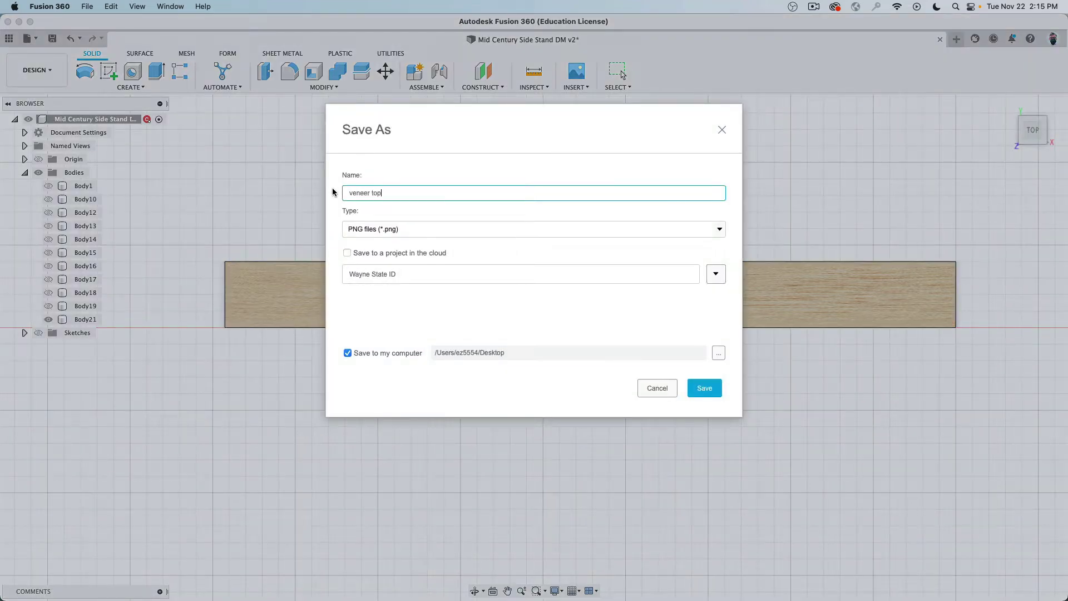
{"action": "key", "text": "Return"}
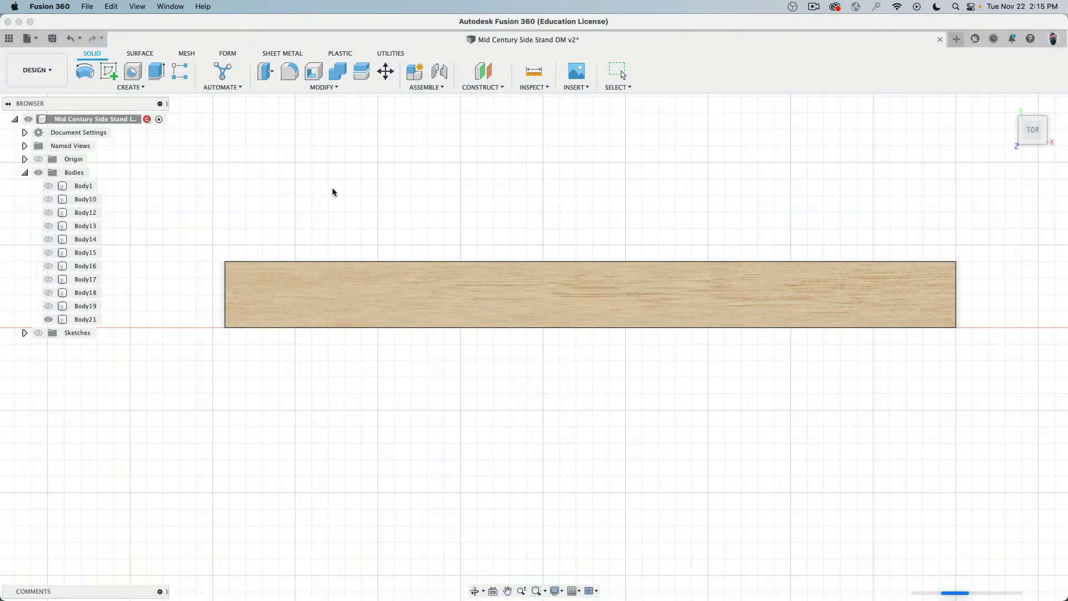
- Capture the board's end grain in the left view and save the image to the Desktop as PNG "veneer end"
{"action": "left_click", "coordinate": [1037, 149]}
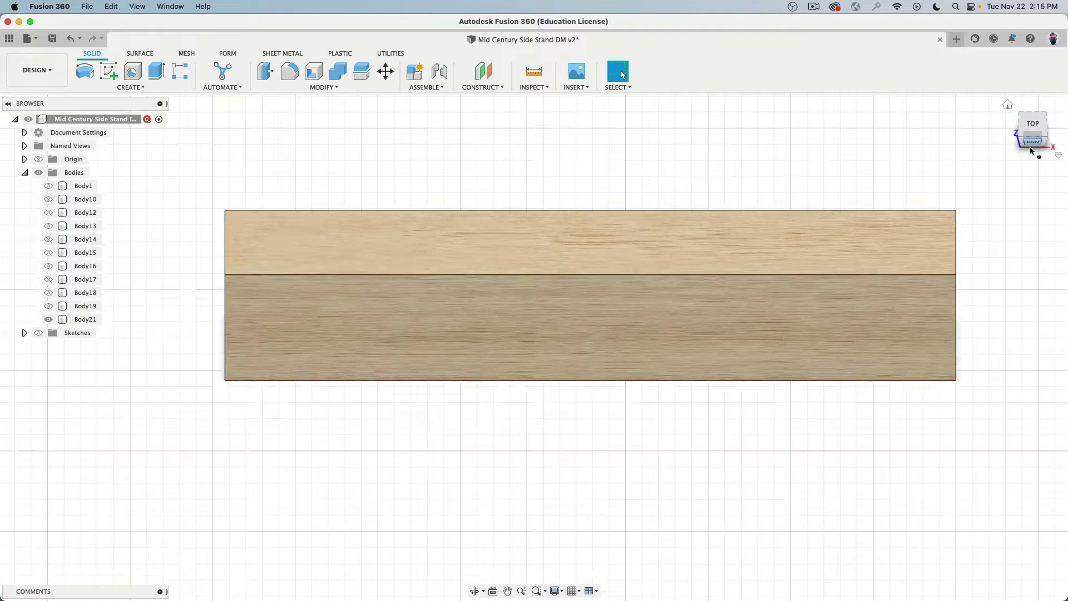
{"action": "left_click", "coordinate": [1013, 132]}
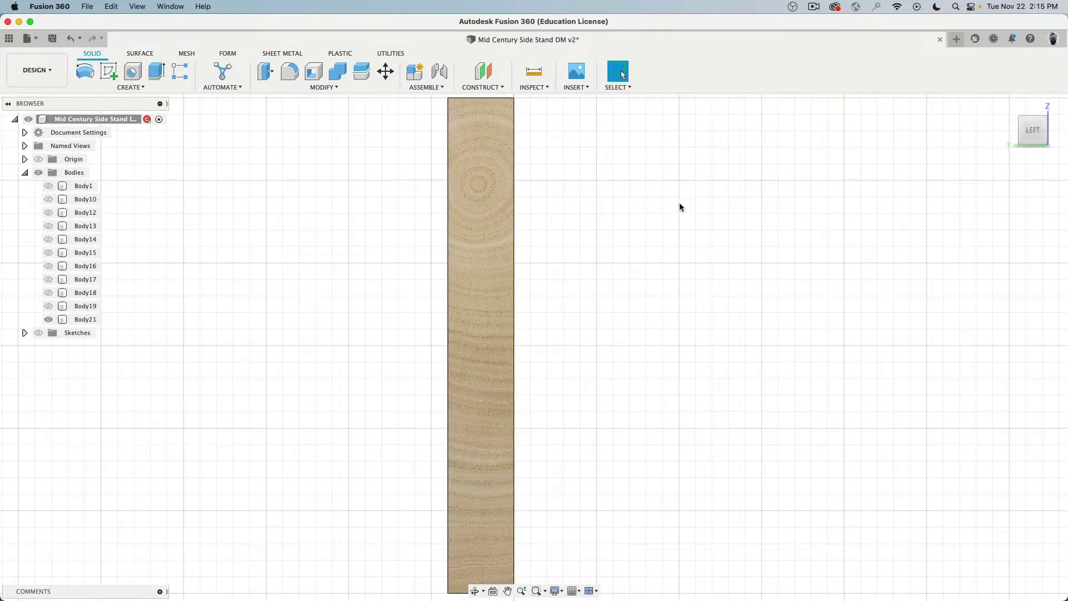
{"action": "left_click", "coordinate": [86, 6]}
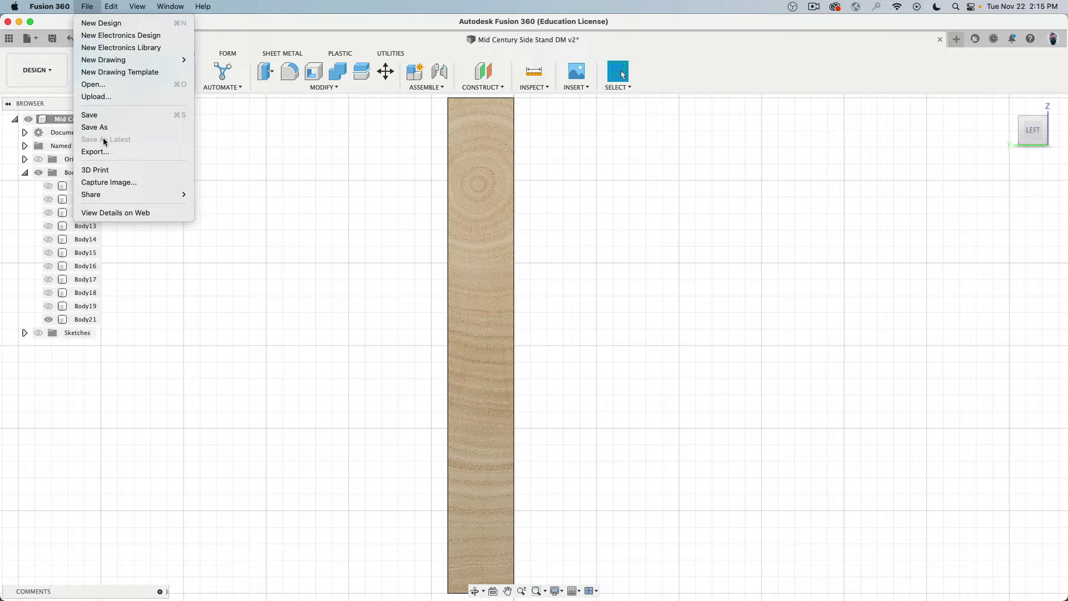
{"action": "left_click", "coordinate": [102, 181]}
{"action": "left_click", "coordinate": [635, 382]}
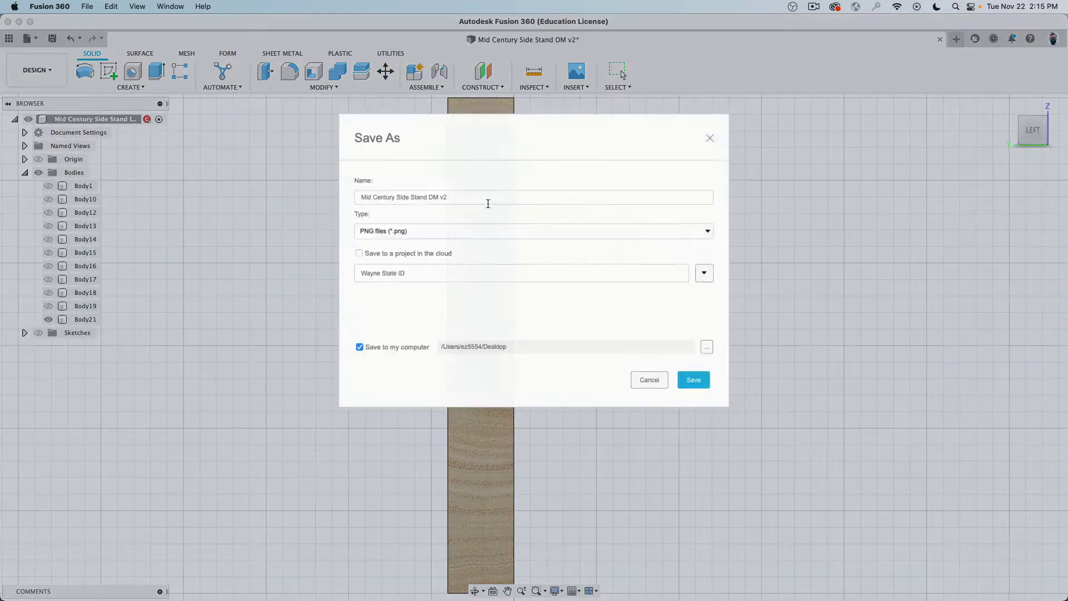
{"action": "triple_click", "coordinate": [464, 192]}
{"action": "type", "text": "veneer end"}
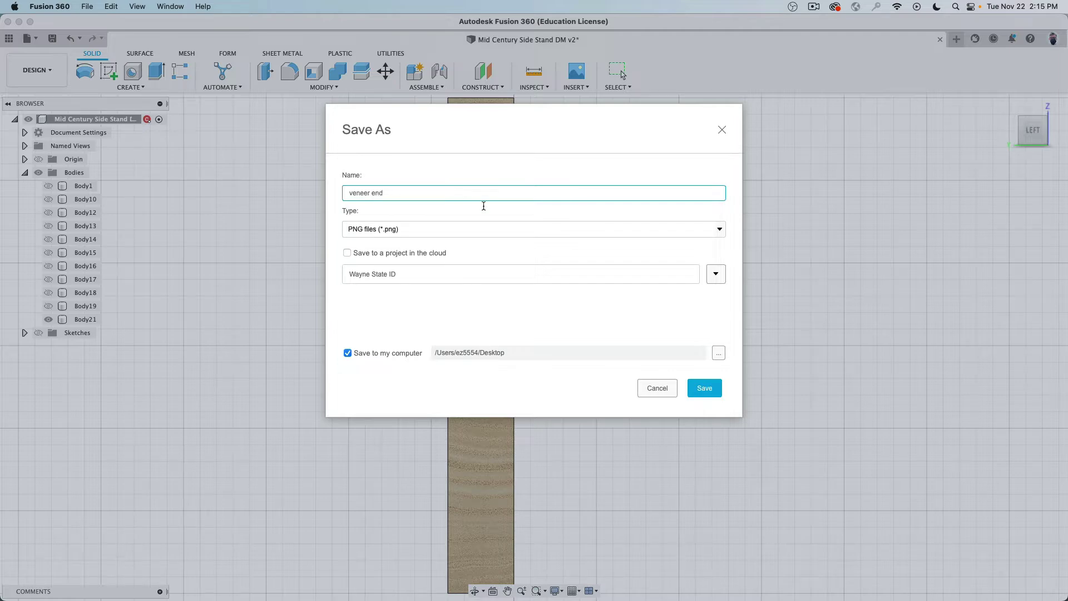
{"action": "left_click", "coordinate": [708, 389]}
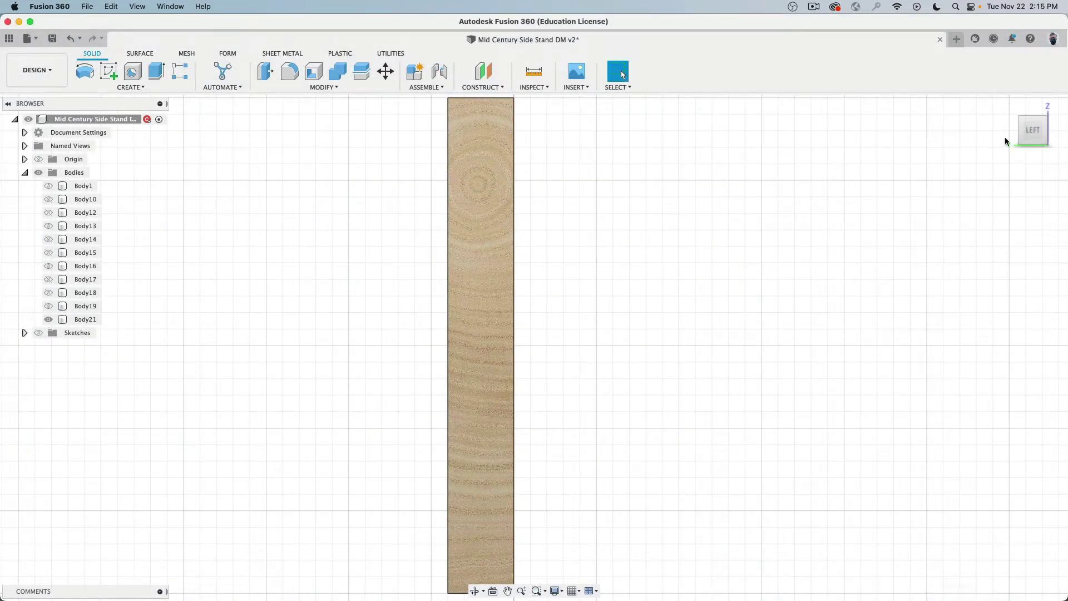
- Hide the board, Body21, and show all the side stand's bodies, Body1 through Body19, in a fitted perspective view
{"action": "left_click", "coordinate": [49, 319]}
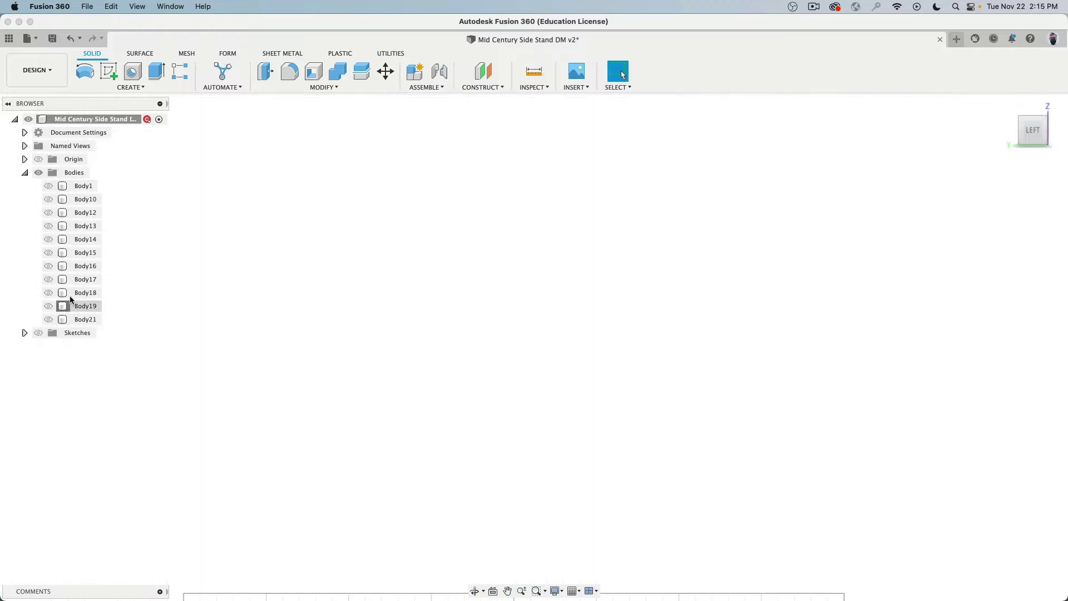
{"action": "left_click", "coordinate": [69, 304]}
{"action": "left_click", "coordinate": [77, 187], "text": "shift"}
{"action": "key", "text": "v"}
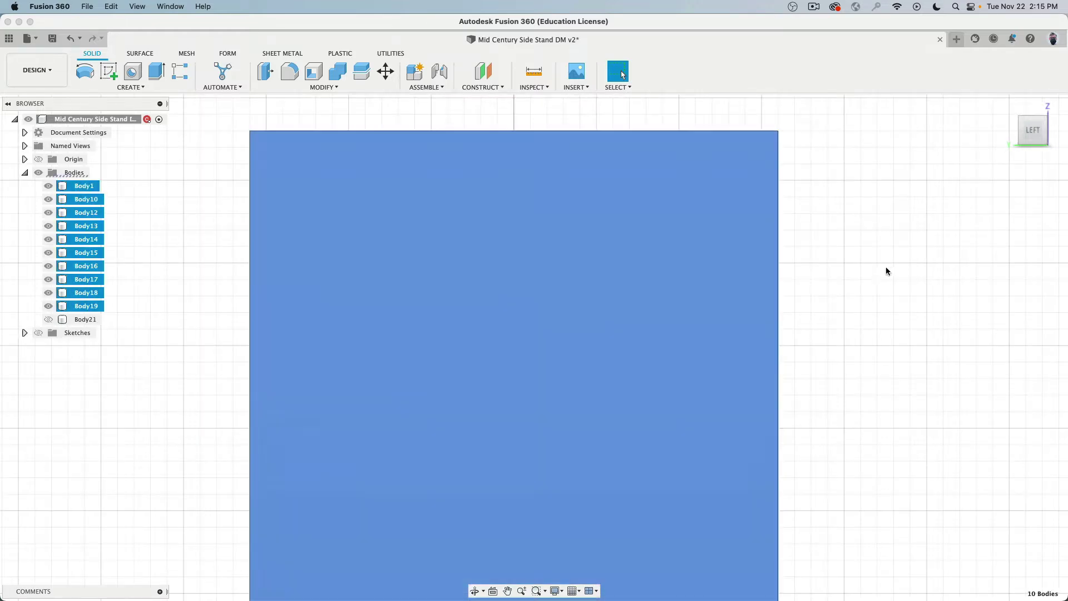
{"action": "middle_click_drag", "start_coordinate": [887, 270], "coordinate": [832, 283], "text": "shift"}
{"action": "key", "text": "F6"}
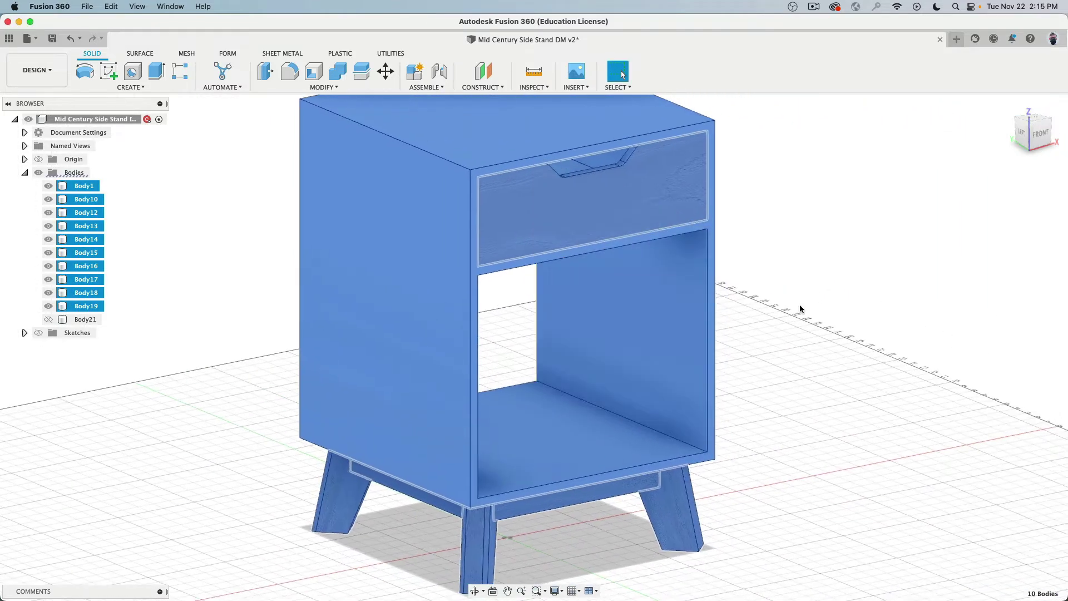
{"action": "left_click", "coordinate": [799, 305]}
- Delete the board, Body21, from the design, keeping only the side stand's bodies
{"action": "left_click", "coordinate": [84, 319]}
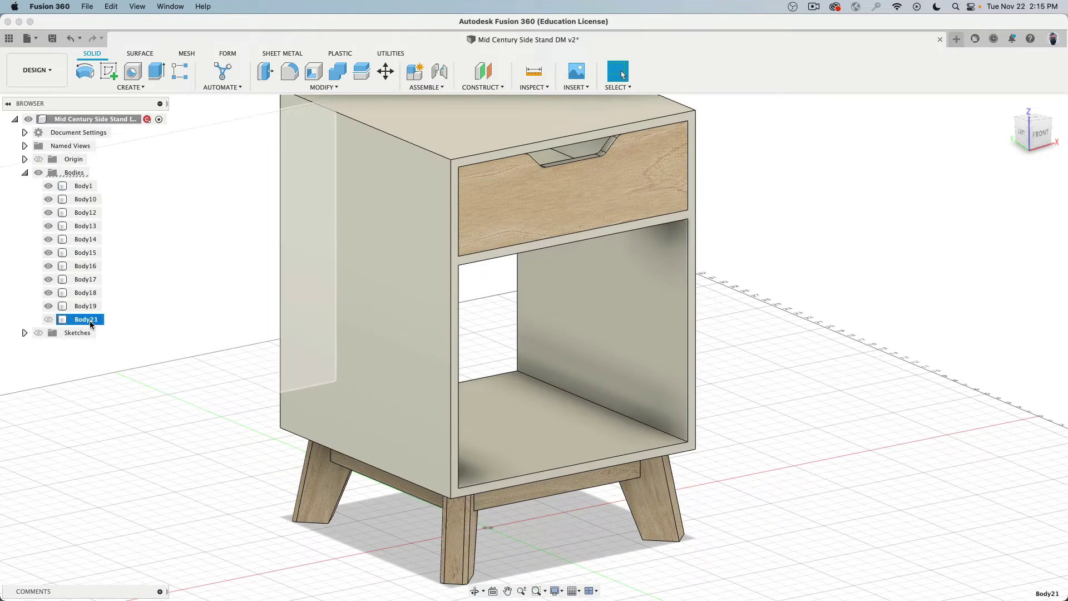
{"action": "key", "text": "Delete"}
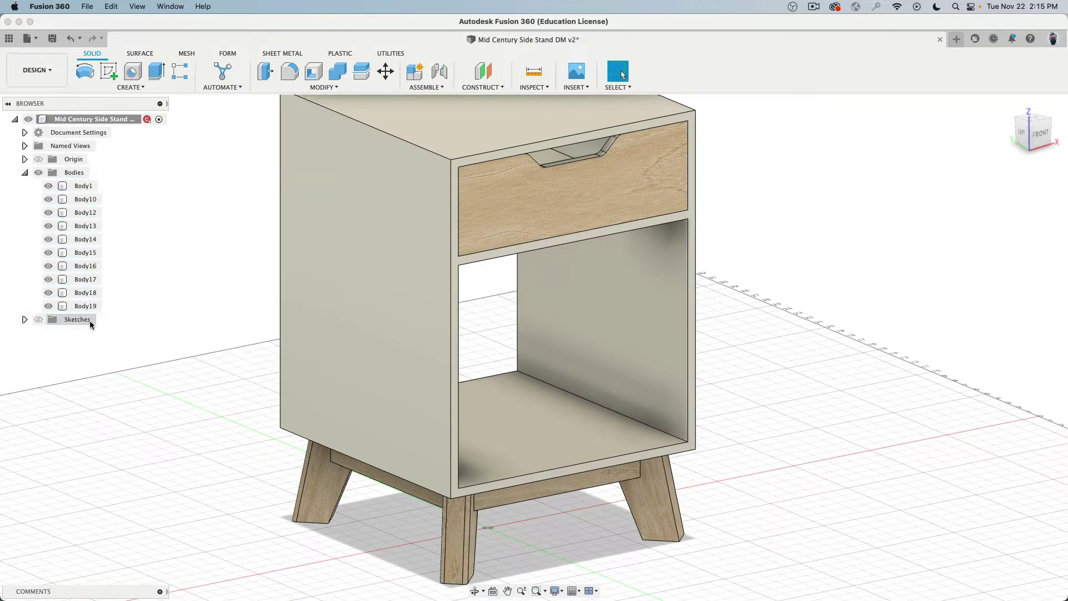
{"action": "left_click", "coordinate": [84, 186]}
{"action": "scroll", "coordinate": [300, 350], "scroll_direction": "down", "scroll_amount": 3}
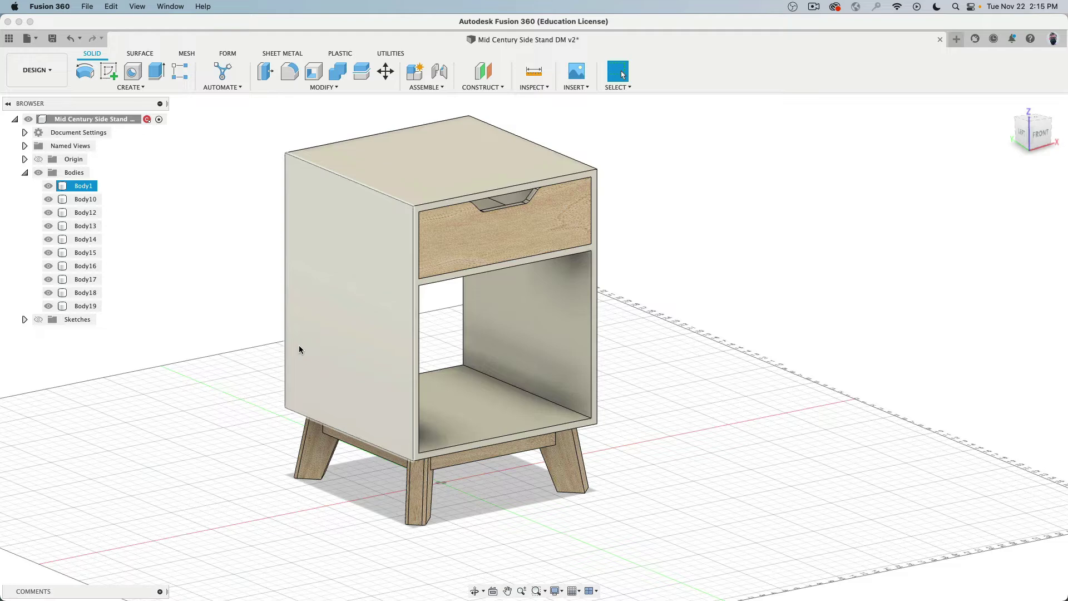
{"action": "middle_click_drag", "start_coordinate": [196, 301], "coordinate": [217, 309]}
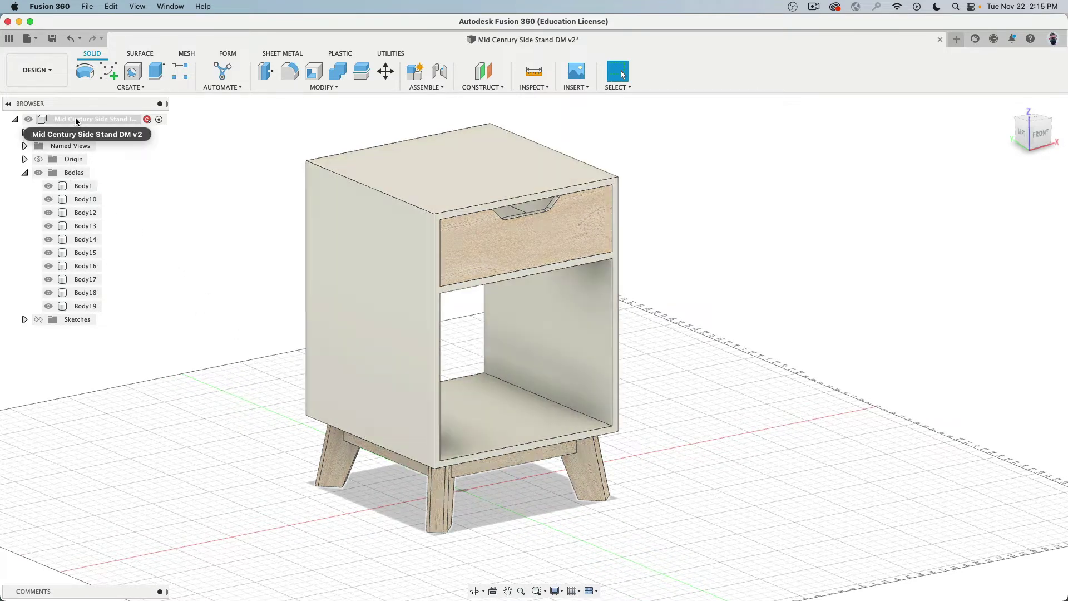
- Set up a mesh export of the whole side stand as a single OBJ file in meters with high refinement
{"action": "right_click", "coordinate": [76, 121]}
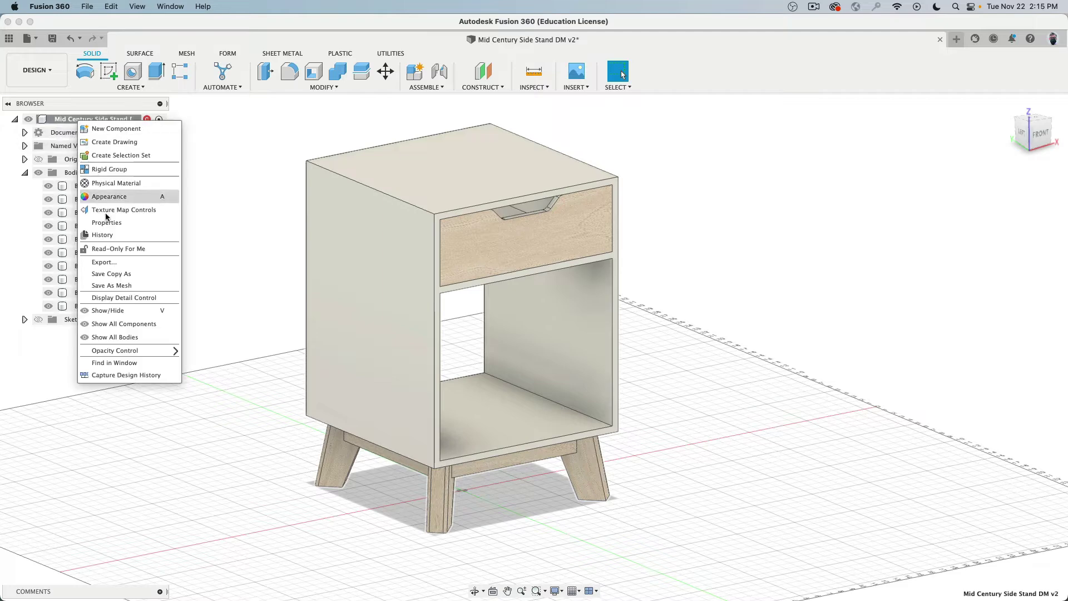
{"action": "left_click", "coordinate": [119, 285]}
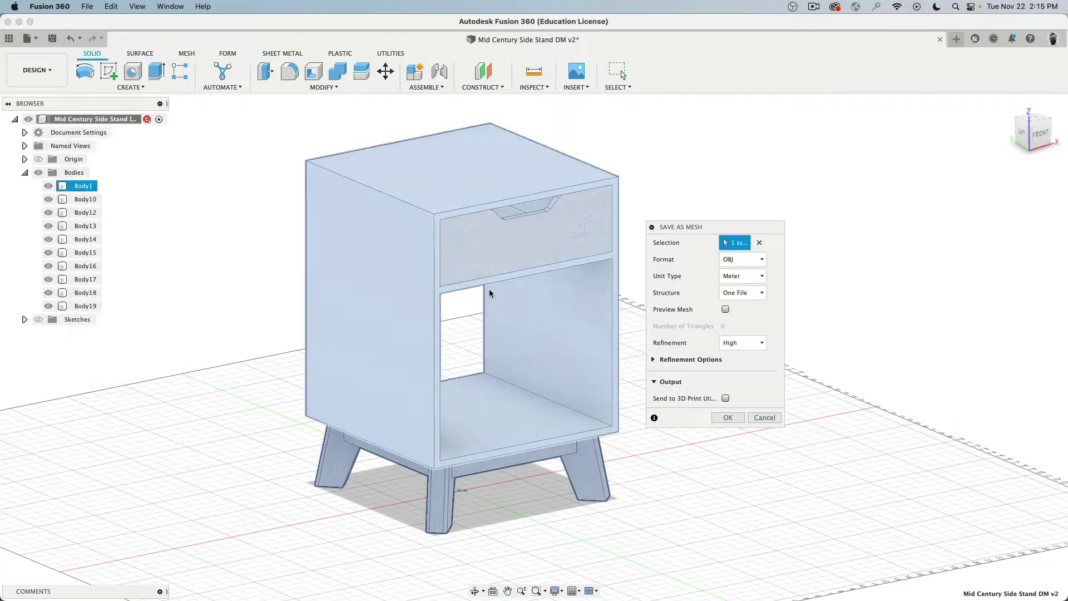
{"action": "left_click", "coordinate": [745, 275]}
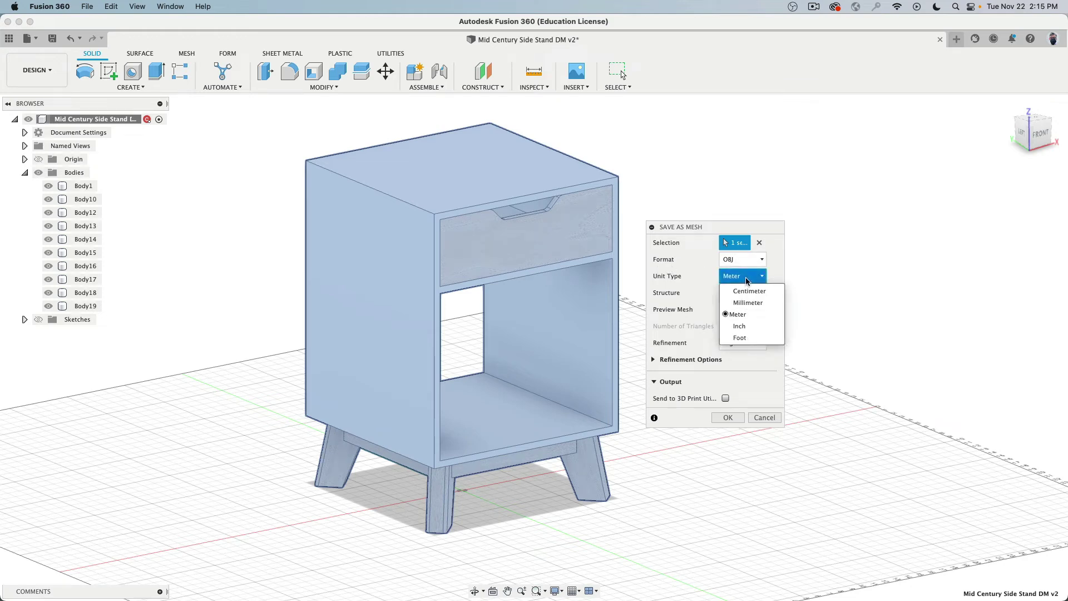
{"action": "left_click", "coordinate": [752, 316]}
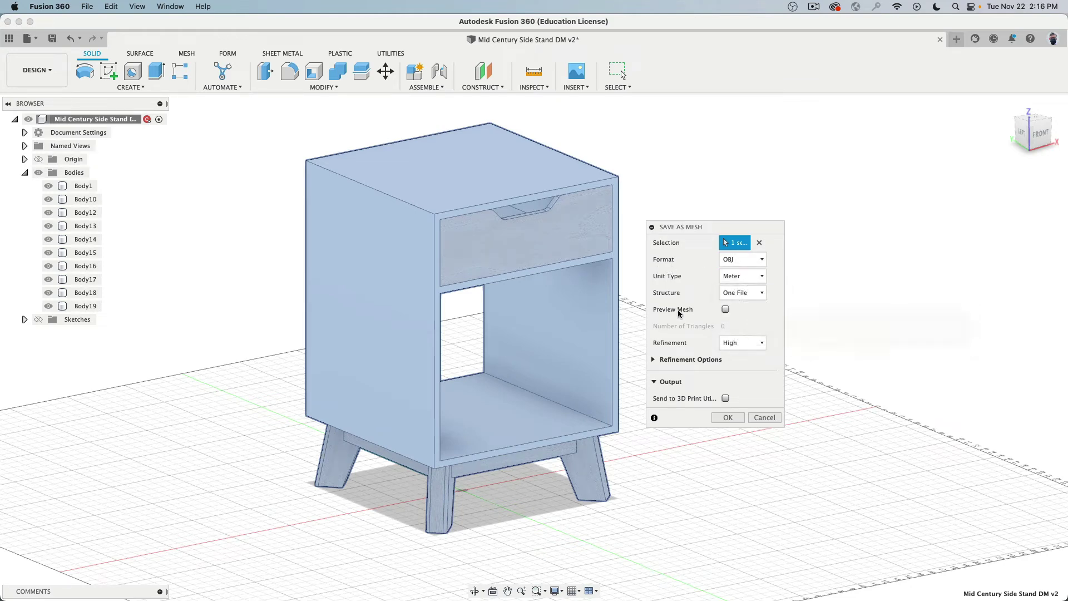
{"action": "left_click", "coordinate": [743, 343]}
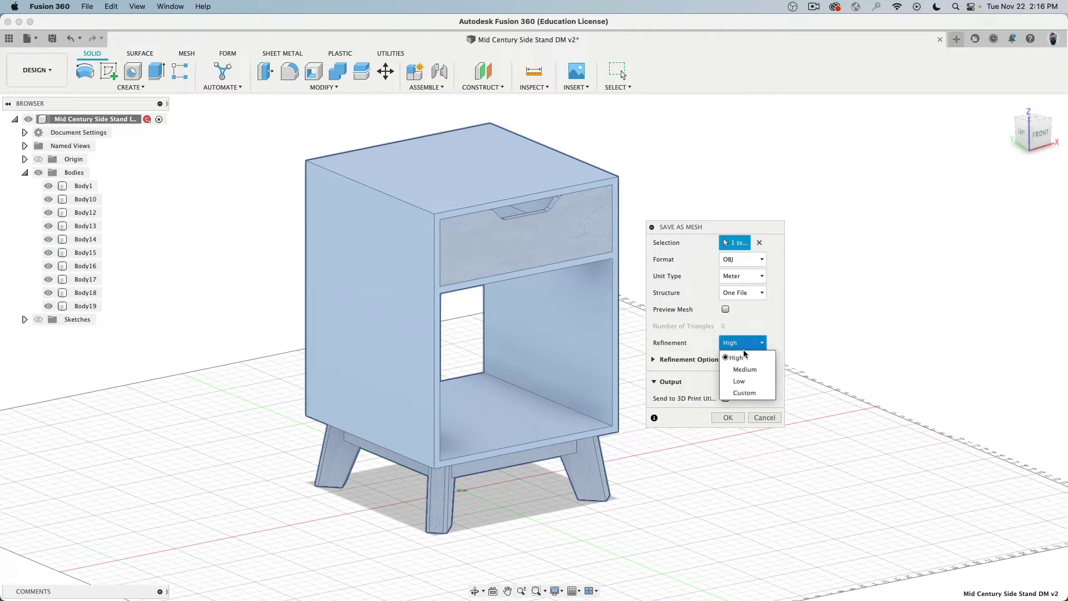
{"action": "left_click", "coordinate": [751, 361]}
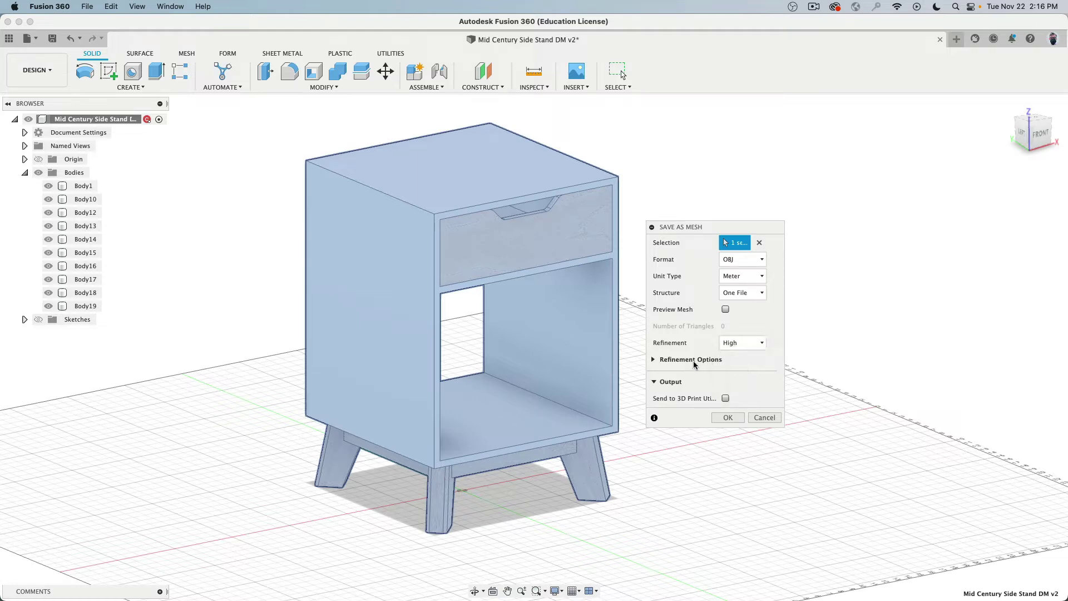
- Preview the export mesh briefly, turn the preview off, and save the OBJ to the Desktop as "Mid Century Side Stand DM v2"
{"action": "left_click", "coordinate": [725, 309]}
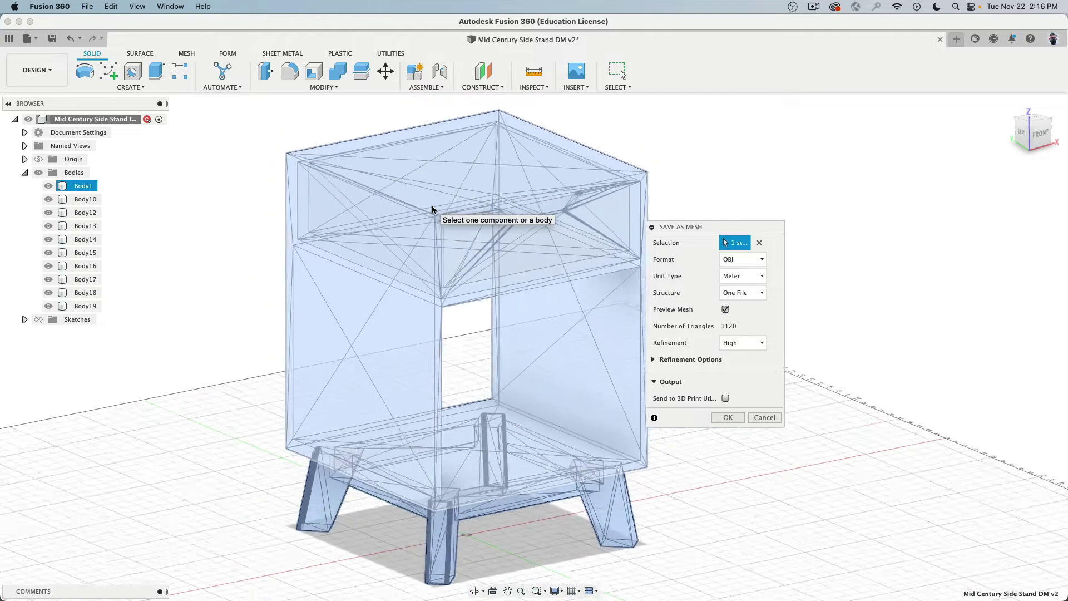
{"action": "left_click", "coordinate": [725, 309]}
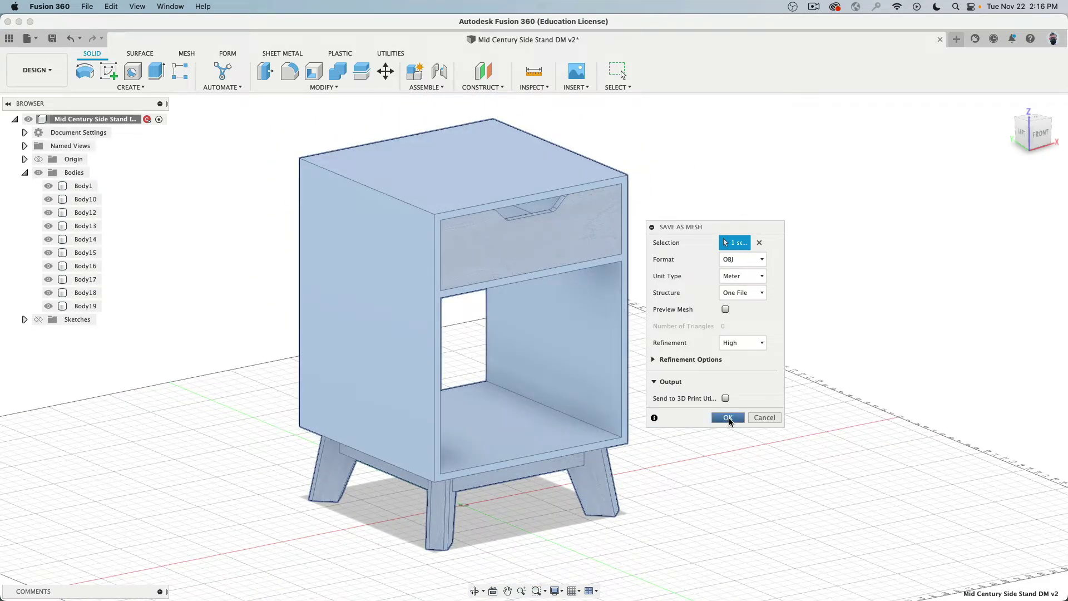
{"action": "left_click", "coordinate": [728, 418]}
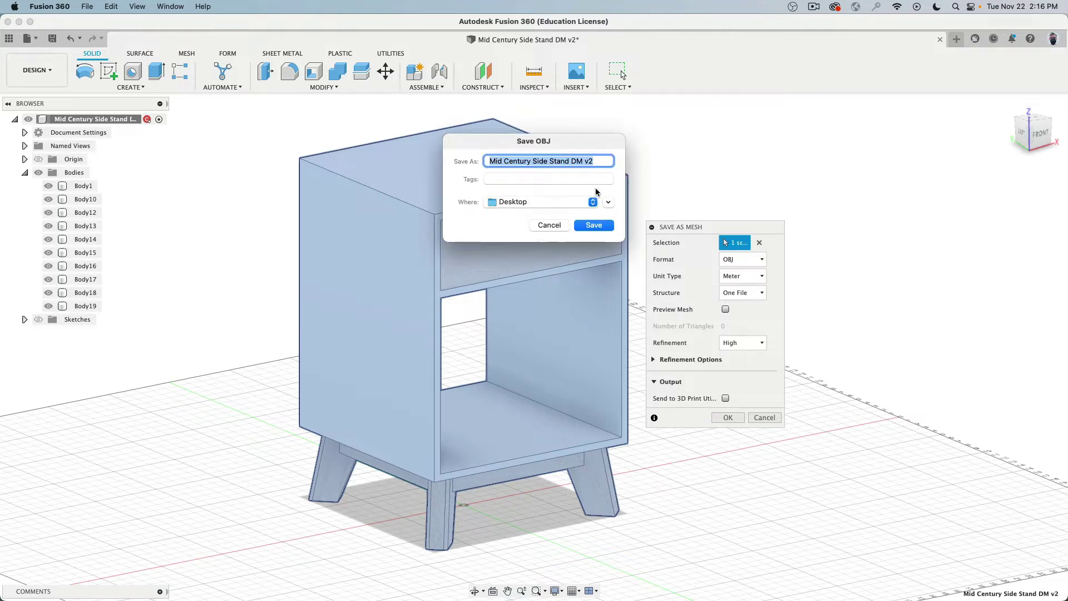
{"action": "left_click", "coordinate": [593, 225]}
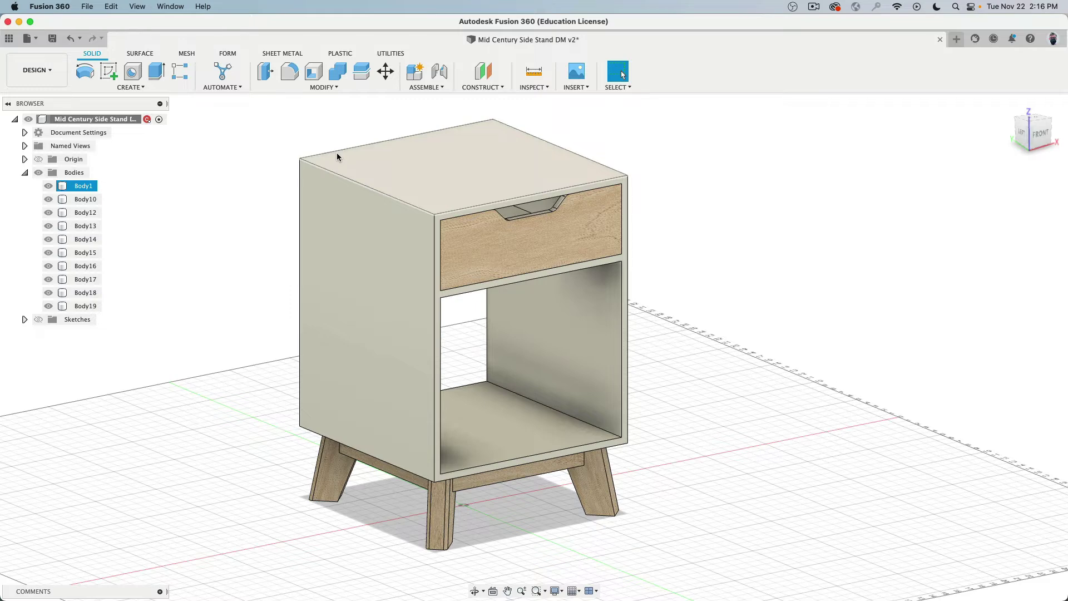
- Hide Fusion 360 and inspect the exported OBJ of the side stand from the Desktop in a quick preview
{"action": "key", "text": "super+h"}
{"action": "left_click", "coordinate": [584, 214]}
{"action": "key", "text": "space"}
{"action": "left_click_drag", "start_coordinate": [639, 286], "coordinate": [697, 184]}
{"action": "key", "text": "space"}
- Preview the captured images veneer front.png, veneer top.png and veneer end.png on the Desktop
{"action": "left_click", "coordinate": [452, 135]}
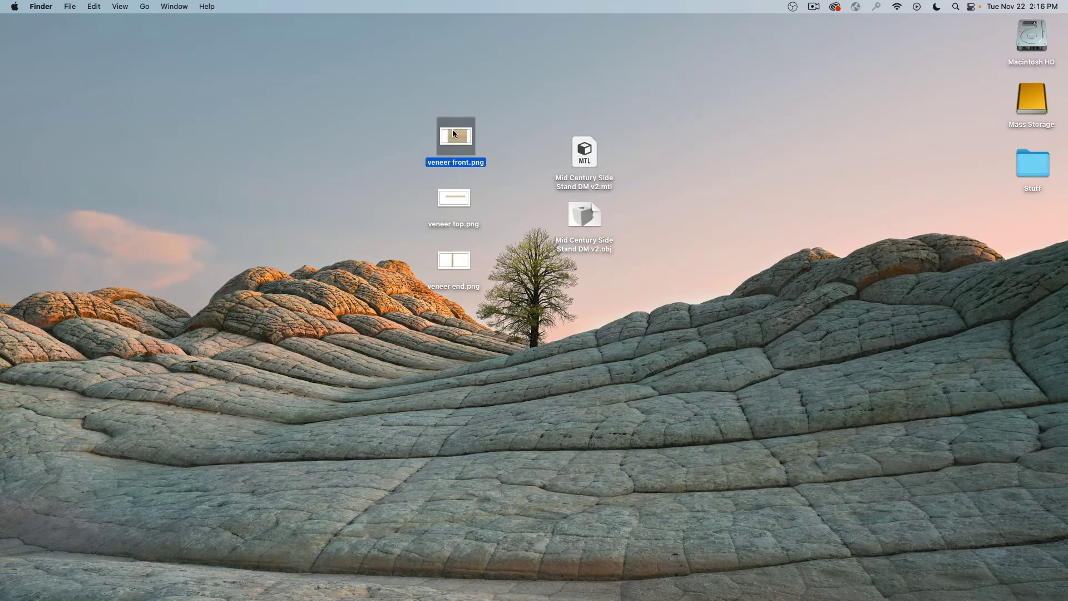
{"action": "key", "text": "space"}
{"action": "key", "text": "Down"}
{"action": "key", "text": "Down"}
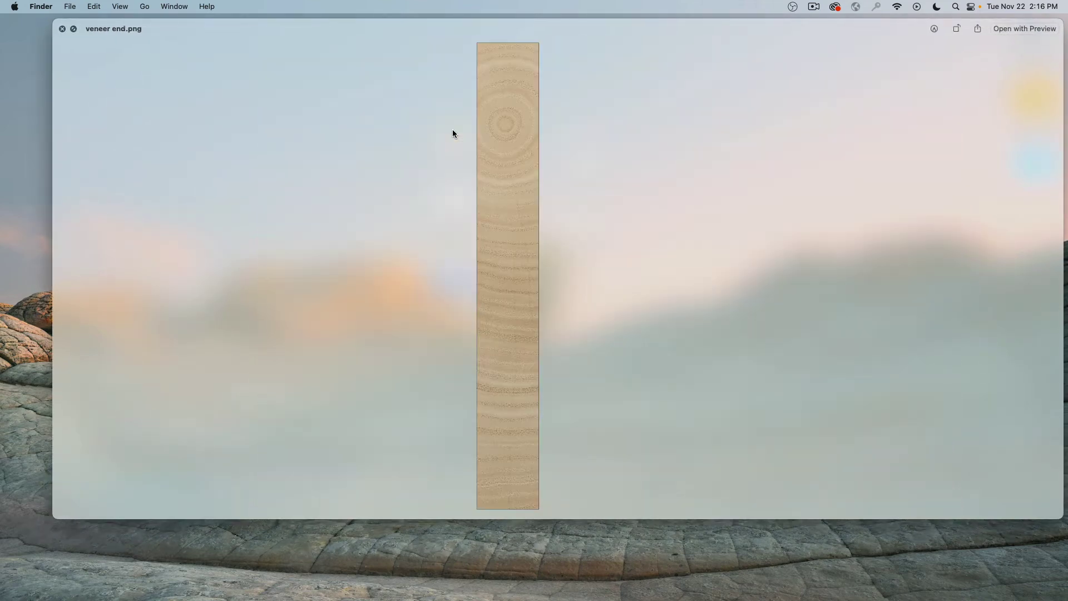
{"action": "key", "text": "Up"}
{"action": "key", "text": "Up"}
{"action": "key", "text": "space"}
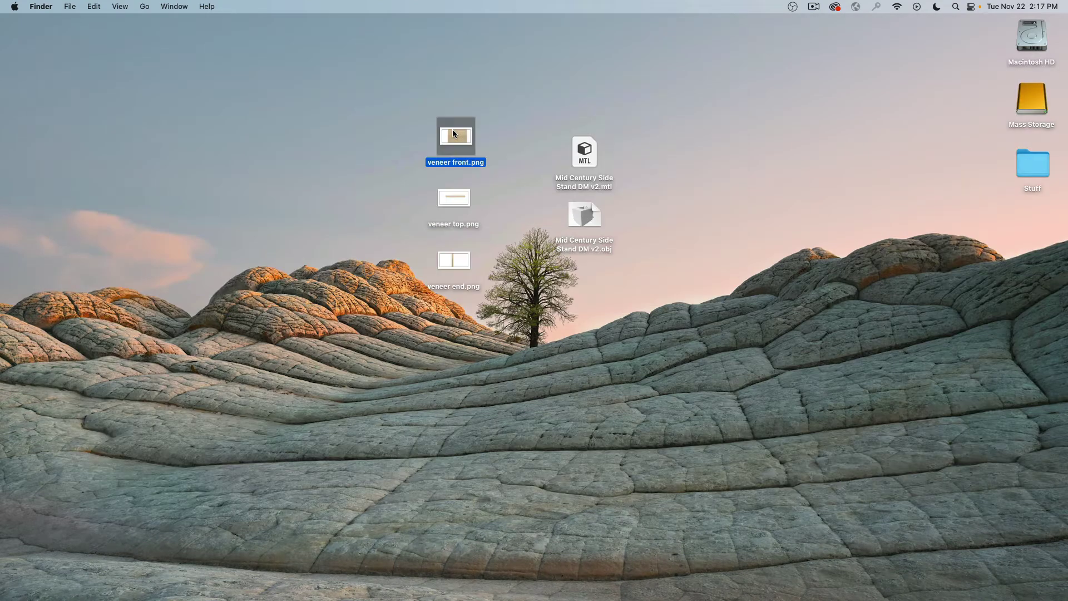
- Open veneer front.png in Pixelmator Pro and set its canvas size to 4000 × 4000 pixels
{"action": "left_click_drag", "start_coordinate": [453, 135], "coordinate": [111, 591]}
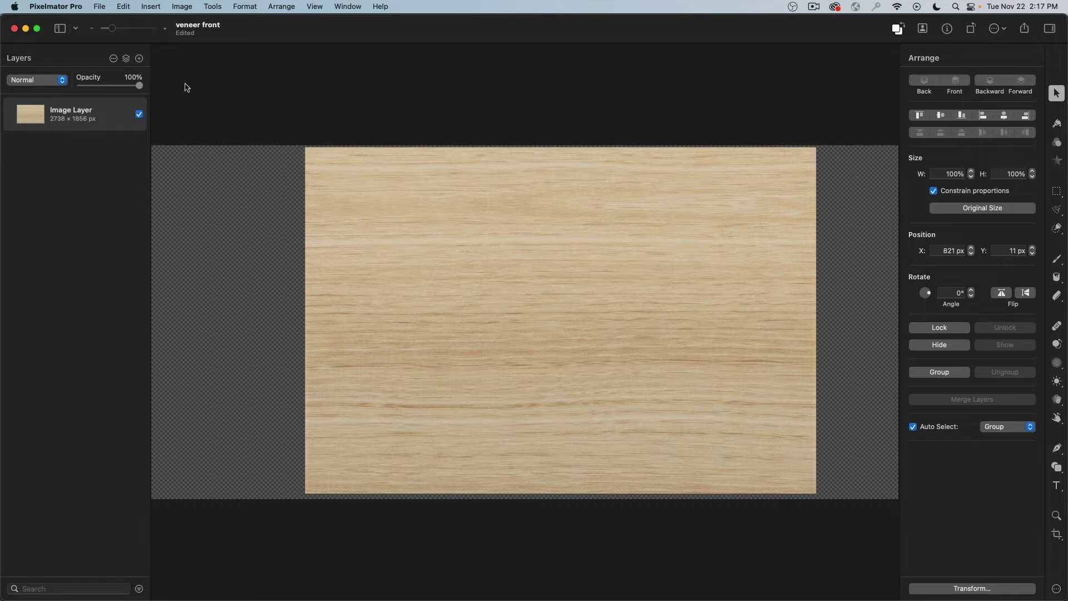
{"action": "left_click", "coordinate": [180, 8]}
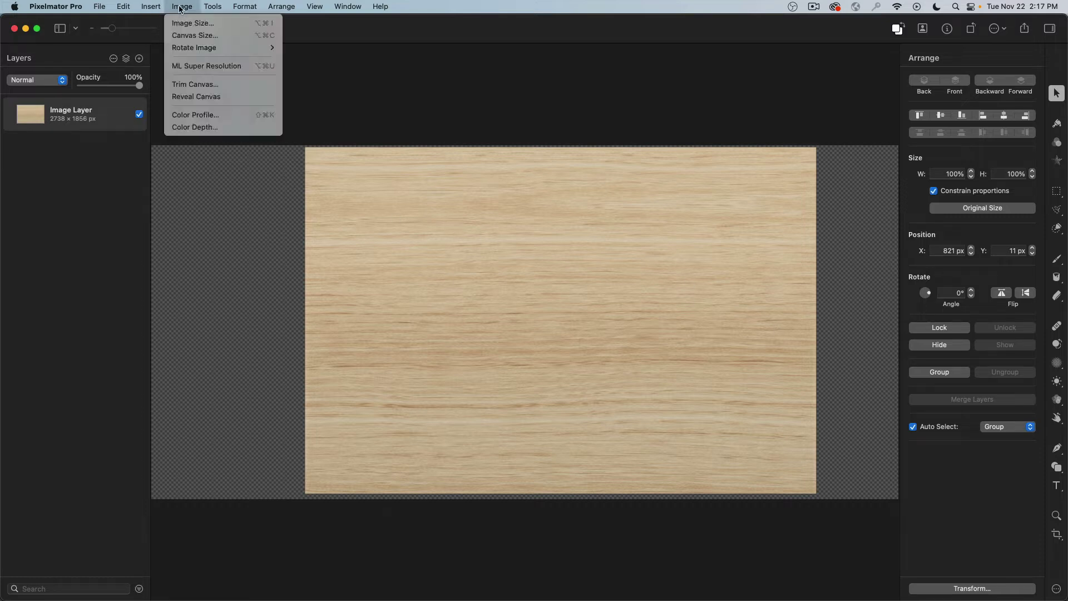
{"action": "left_click", "coordinate": [190, 36]}
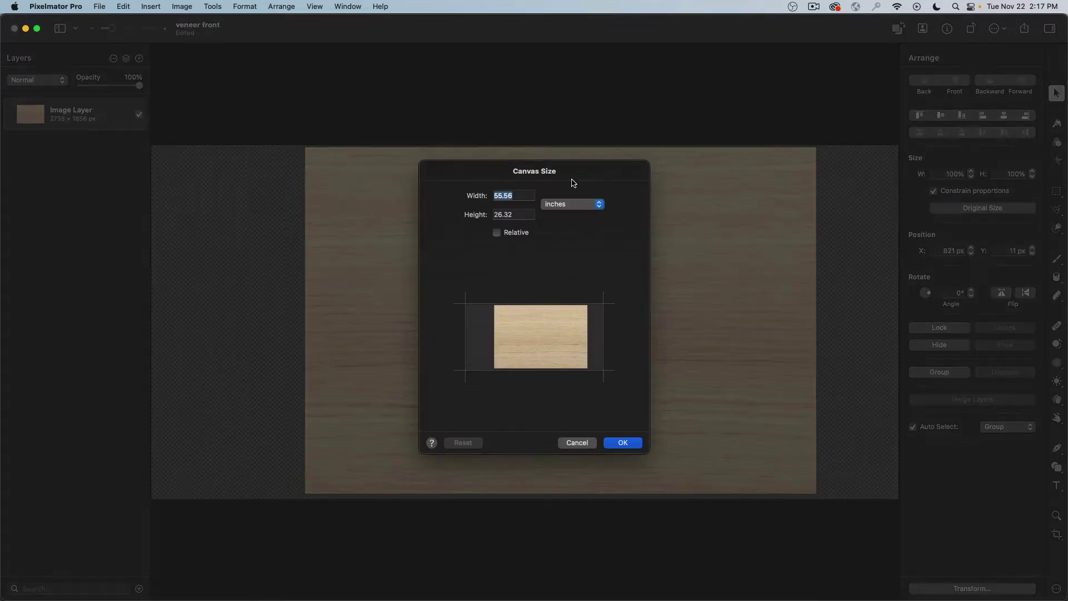
{"action": "left_click", "coordinate": [552, 204]}
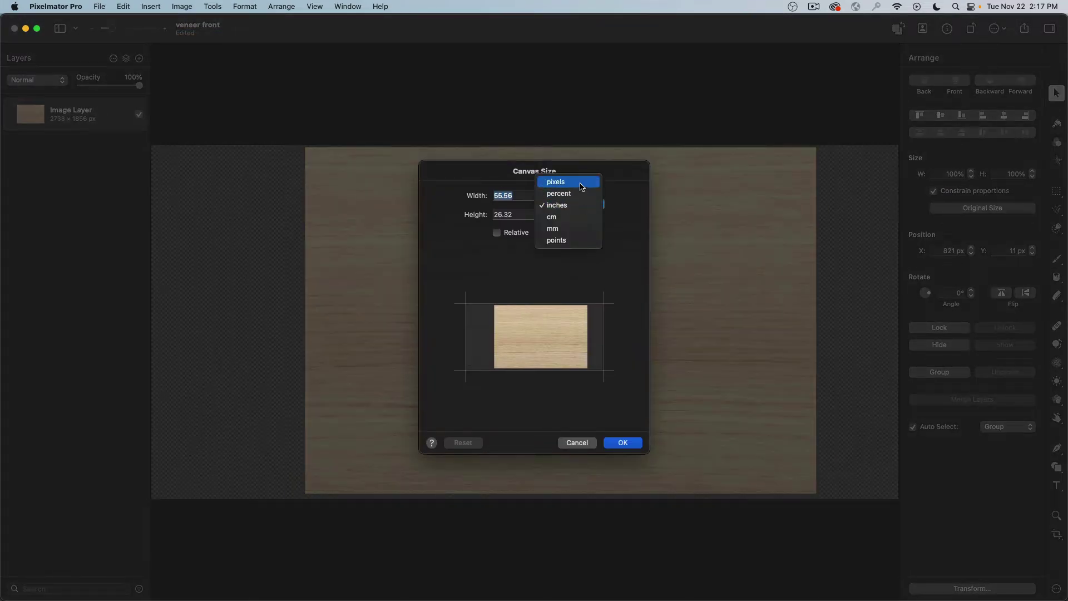
{"action": "left_click", "coordinate": [581, 187]}
{"action": "left_click", "coordinate": [526, 195]}
{"action": "double_click", "coordinate": [521, 216]}
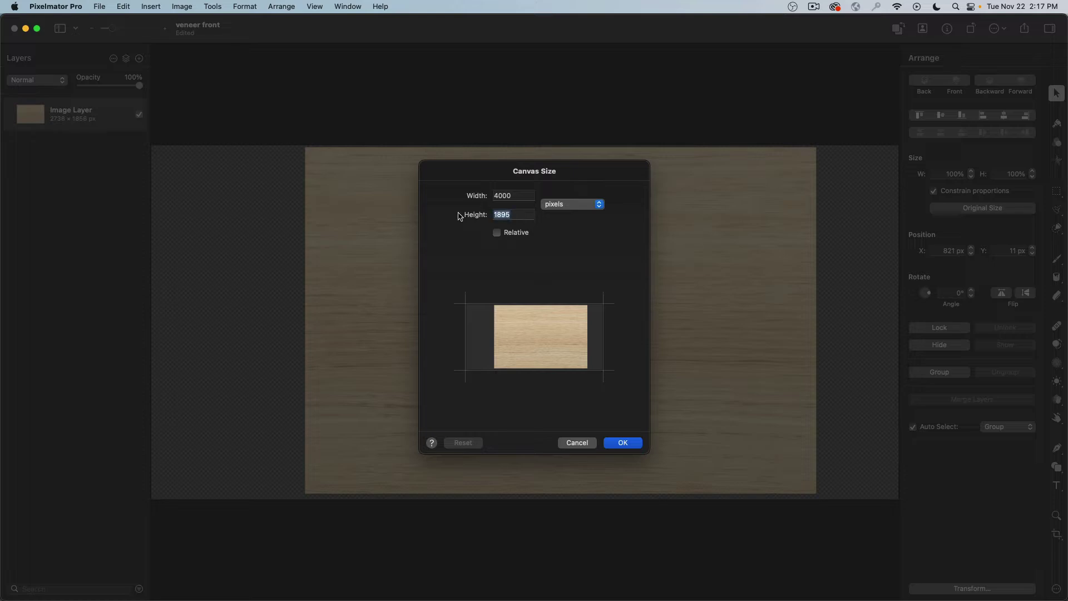
{"action": "type", "text": "4000"}
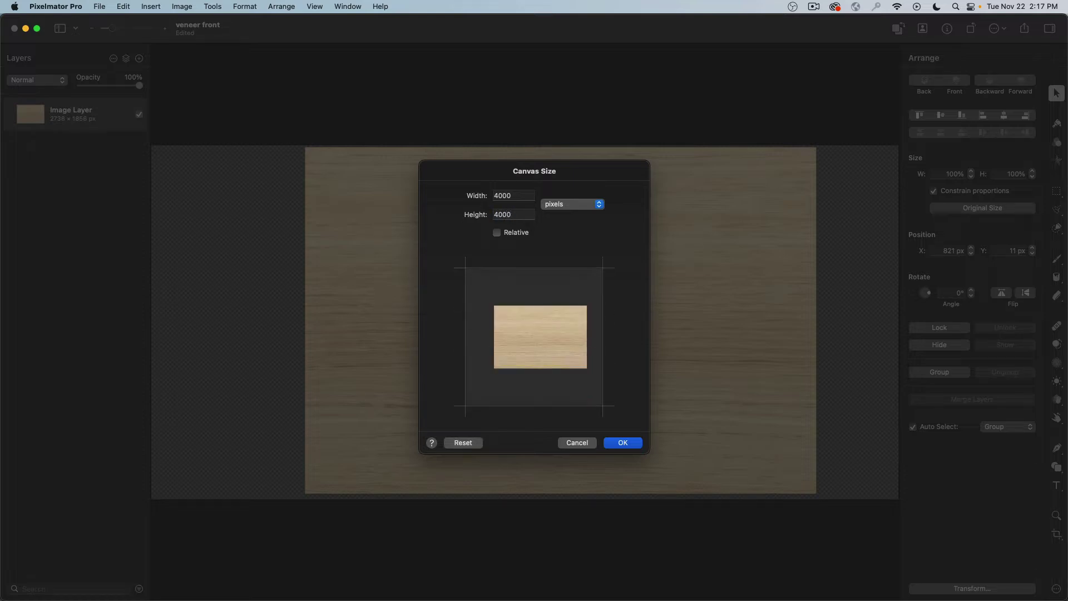
{"action": "left_click", "coordinate": [624, 442]}
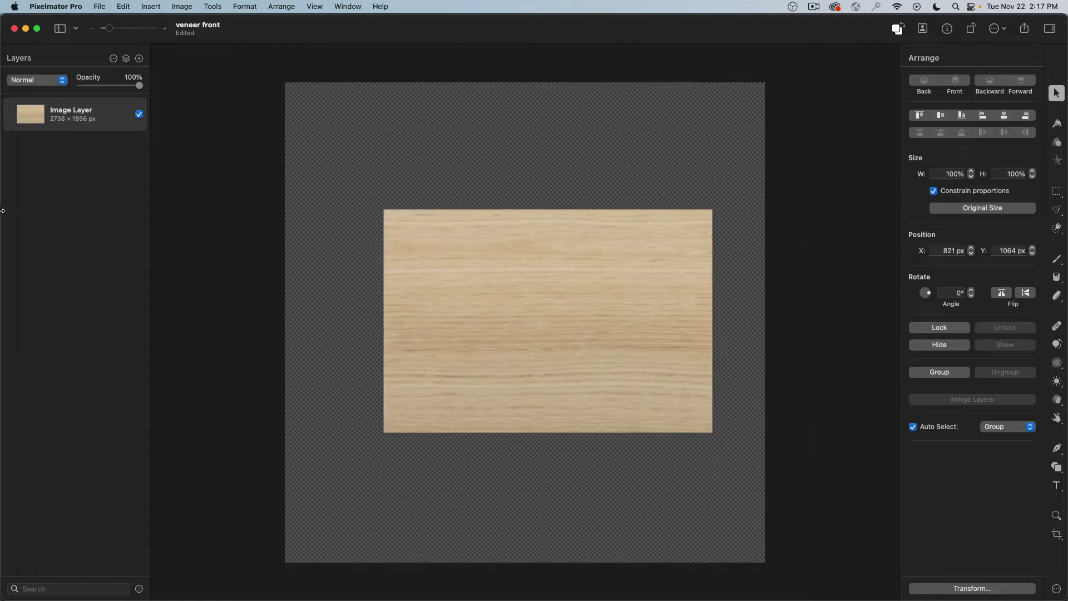
- Add veneer top.png and veneer end.png from the Desktop as layers in the veneer front document, and restore the full-size window
{"action": "left_click_drag", "start_coordinate": [1, 210], "coordinate": [540, 209]}
{"action": "left_click_drag", "start_coordinate": [453, 197], "coordinate": [629, 241]}
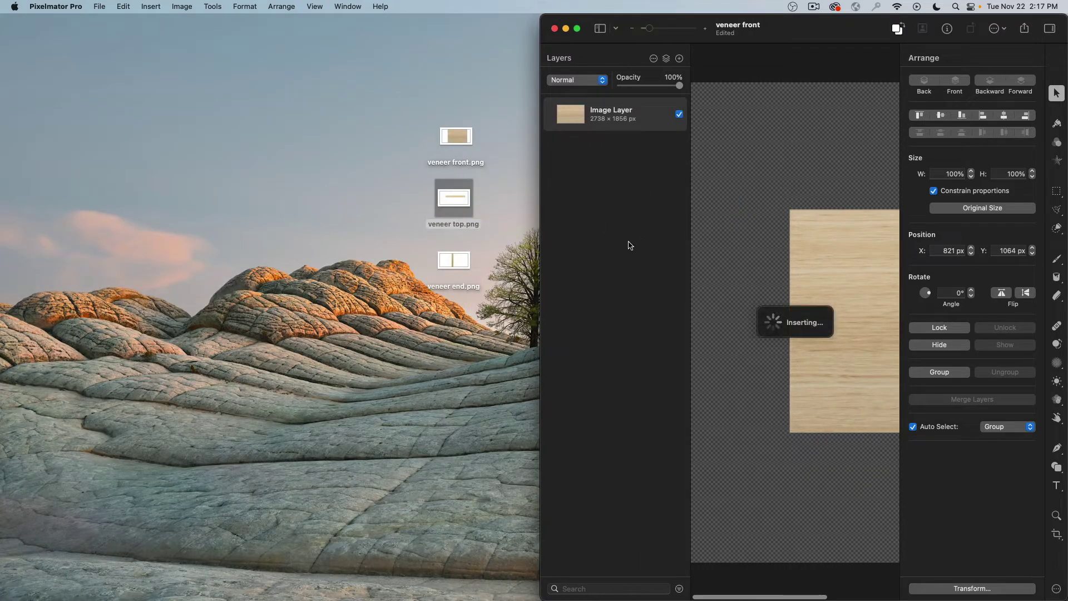
{"action": "left_click_drag", "start_coordinate": [454, 260], "coordinate": [784, 320]}
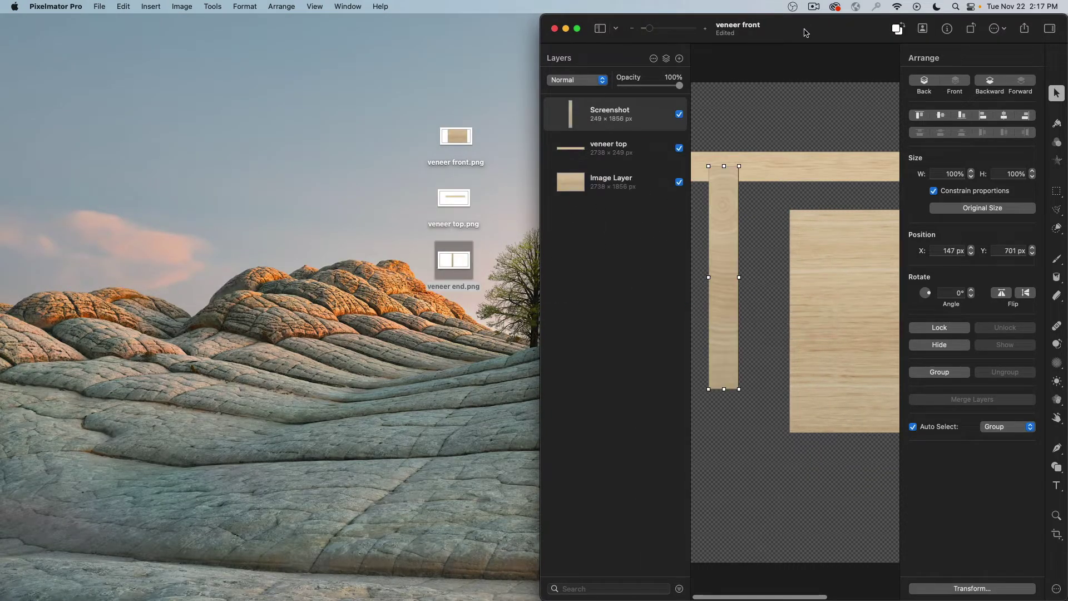
{"action": "left_click_drag", "start_coordinate": [804, 32], "coordinate": [556, 31]}
{"action": "double_click", "coordinate": [535, 30]}
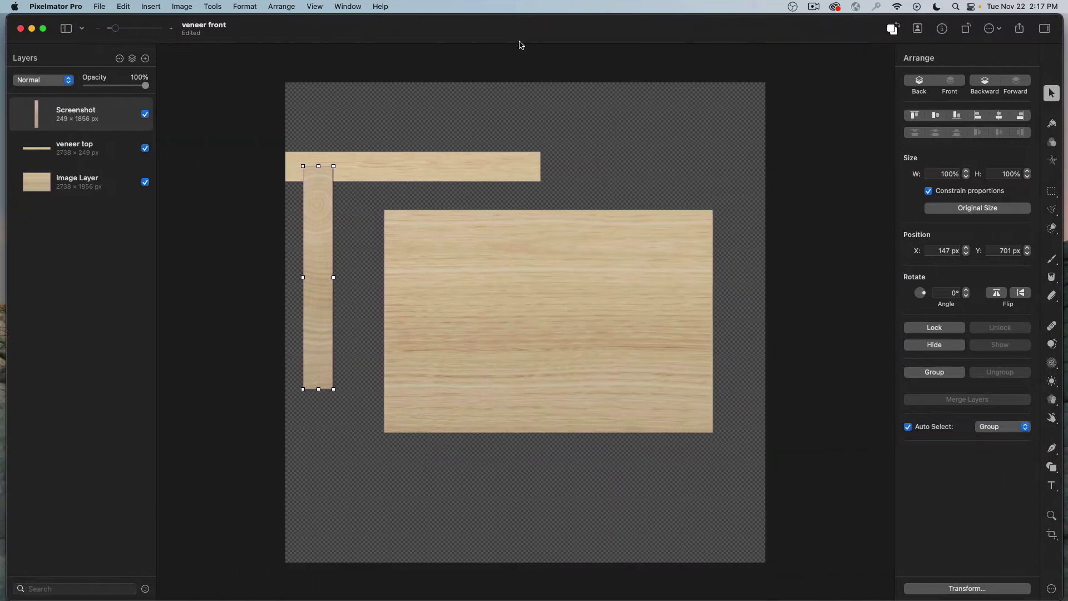
- Align the end-grain strip along the front panel's left edge and the top strip above the panel, with narrow gaps between them
{"action": "left_click_drag", "start_coordinate": [320, 202], "coordinate": [353, 245]}
{"action": "left_click_drag", "start_coordinate": [379, 175], "coordinate": [550, 190]}
{"action": "left_click_drag", "start_coordinate": [346, 239], "coordinate": [355, 238]}
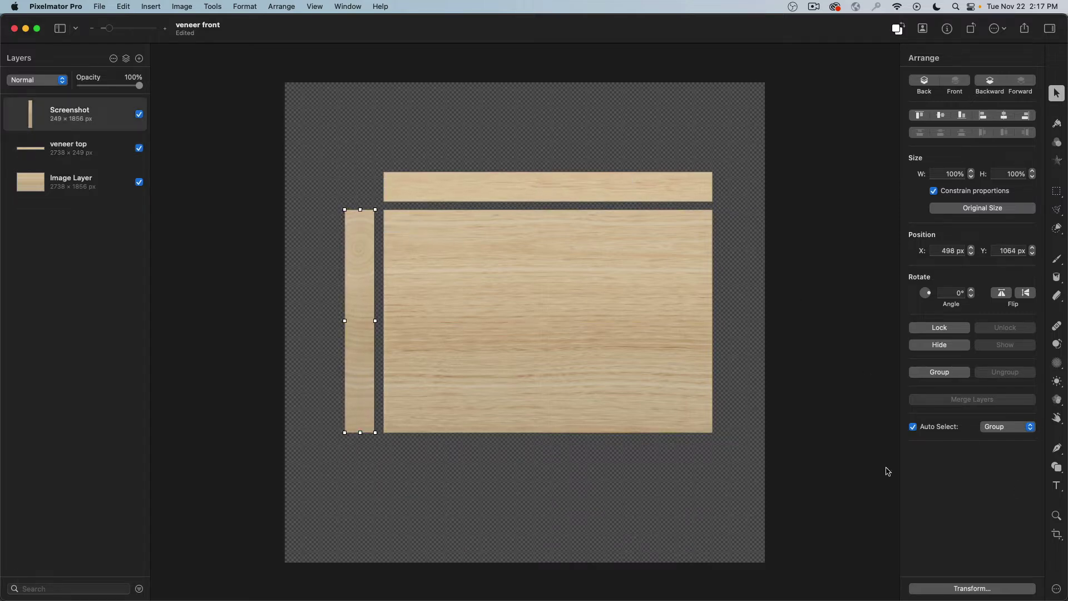
- Crop the canvas to a square of 3149 × 3149 px closely framing the three wood pieces
{"action": "left_click", "coordinate": [1056, 534]}
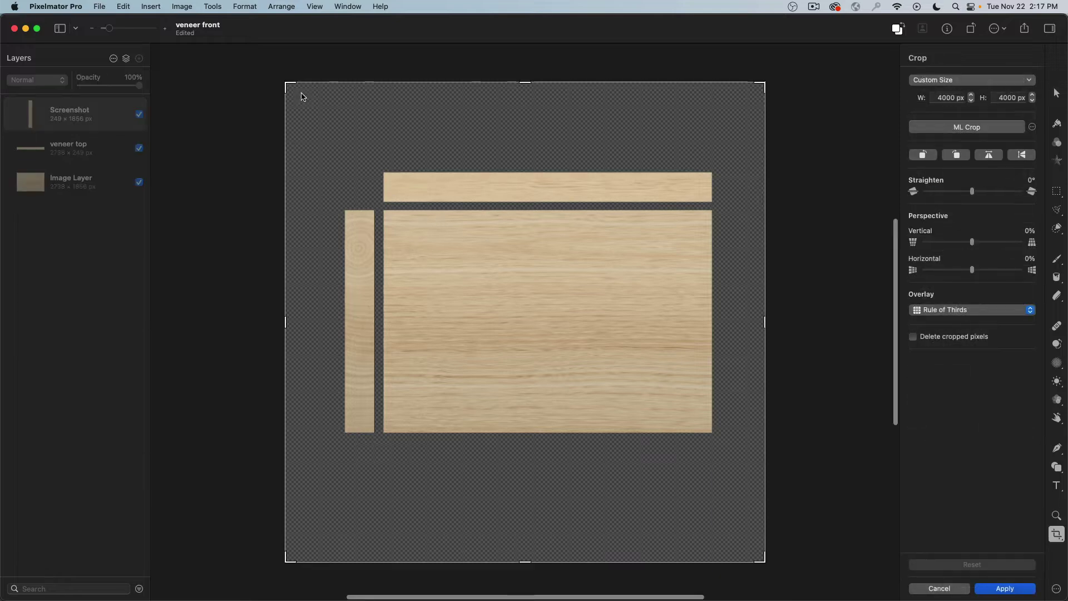
{"action": "left_click_drag", "start_coordinate": [290, 85], "coordinate": [340, 137]}
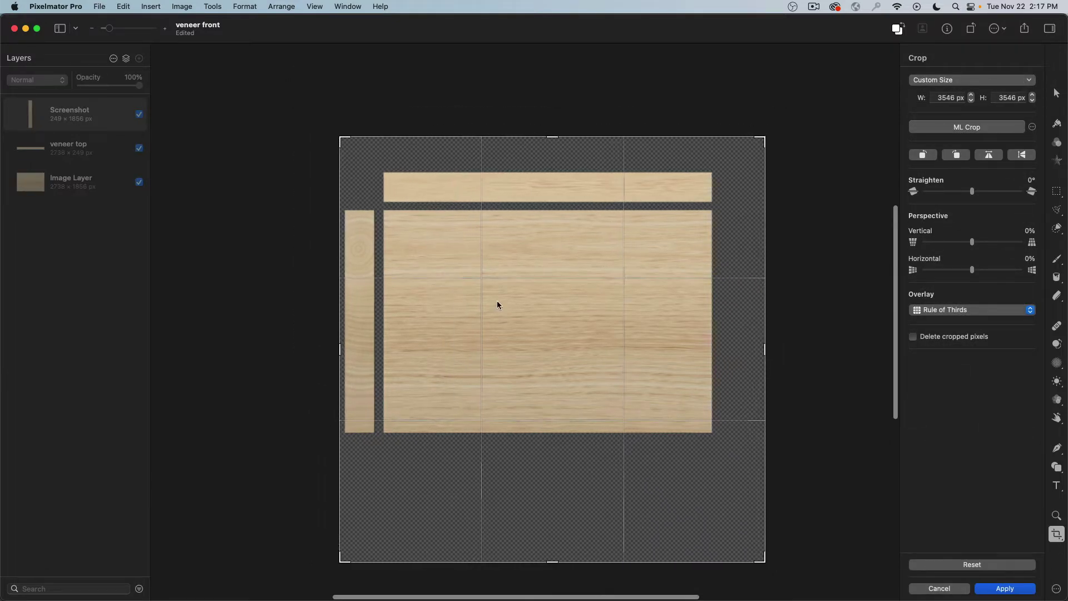
{"action": "left_click_drag", "start_coordinate": [756, 556], "coordinate": [733, 516]}
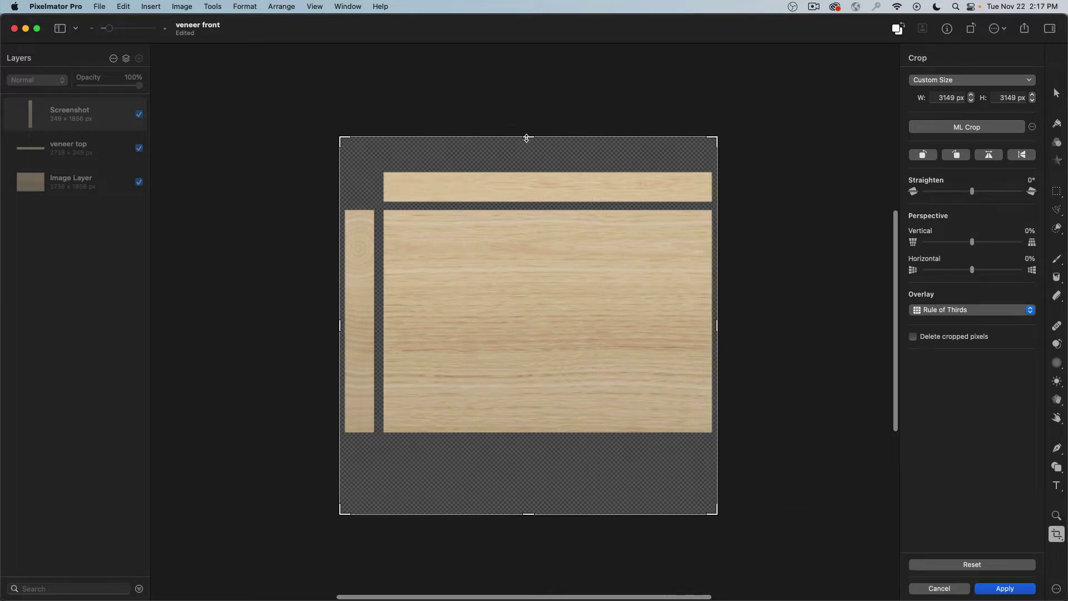
{"action": "mouse_move", "coordinate": [527, 138]}
{"action": "left_mouse_down"}
{"action": "mouse_move", "coordinate": [527, 298]}
{"action": "mouse_move", "coordinate": [536, 96]}
{"action": "mouse_move", "coordinate": [542, 143]}
{"action": "mouse_move", "coordinate": [539, 132]}
{"action": "left_mouse_up"}
{"action": "key", "text": "super+z"}
{"action": "left_click", "coordinate": [937, 99]}
{"action": "left_click", "coordinate": [1001, 98]}
{"action": "left_click", "coordinate": [1001, 588]}
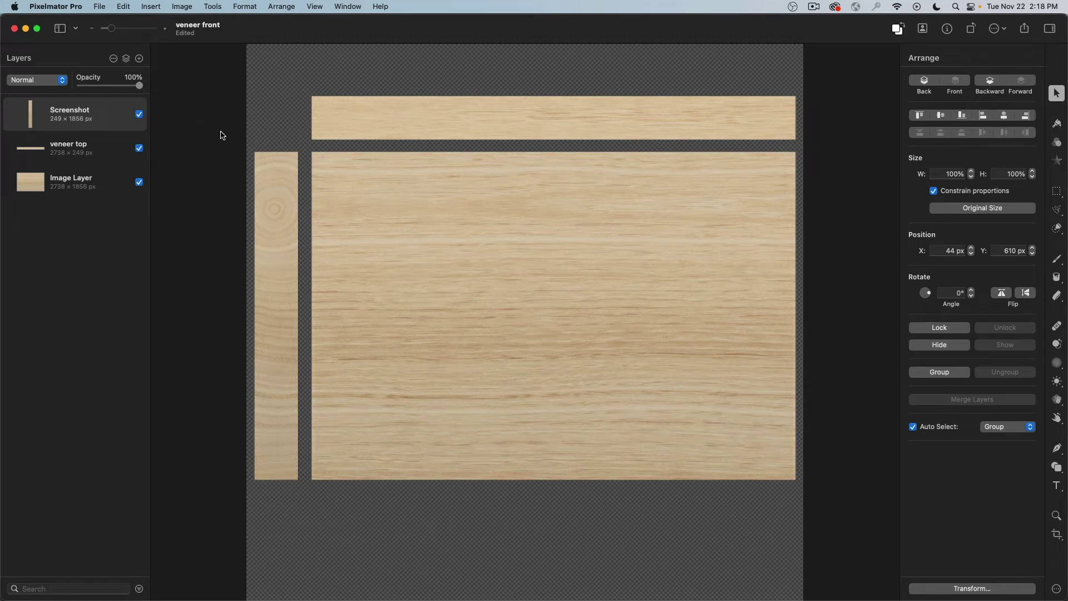
- Export the combined image to the Desktop as PNG "veneer UV", minimize the document, and place the file beside the other veneer images
{"action": "left_click", "coordinate": [99, 6]}
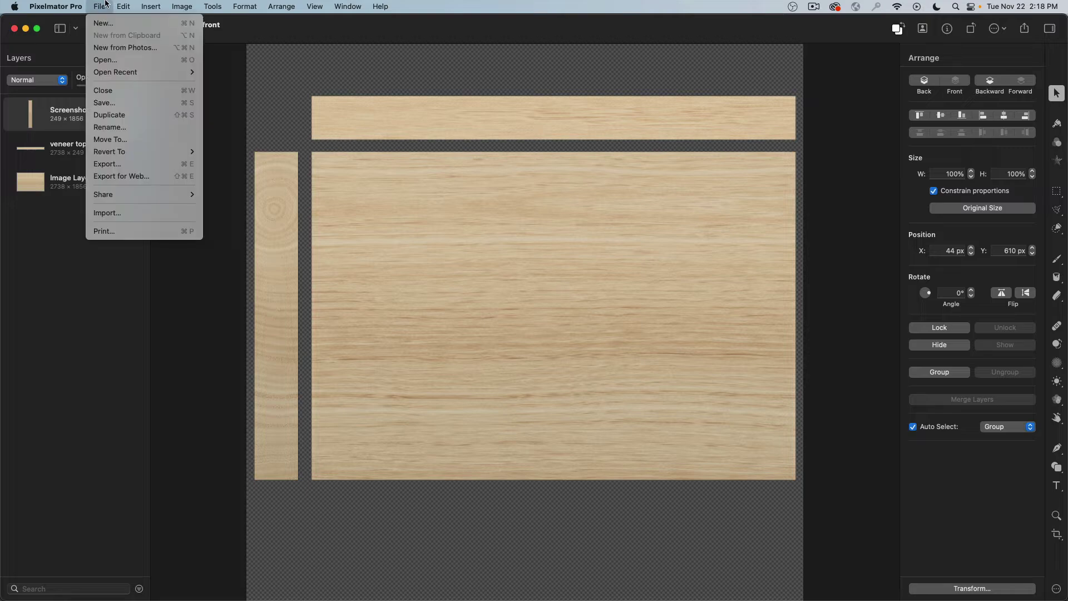
{"action": "left_click", "coordinate": [111, 165]}
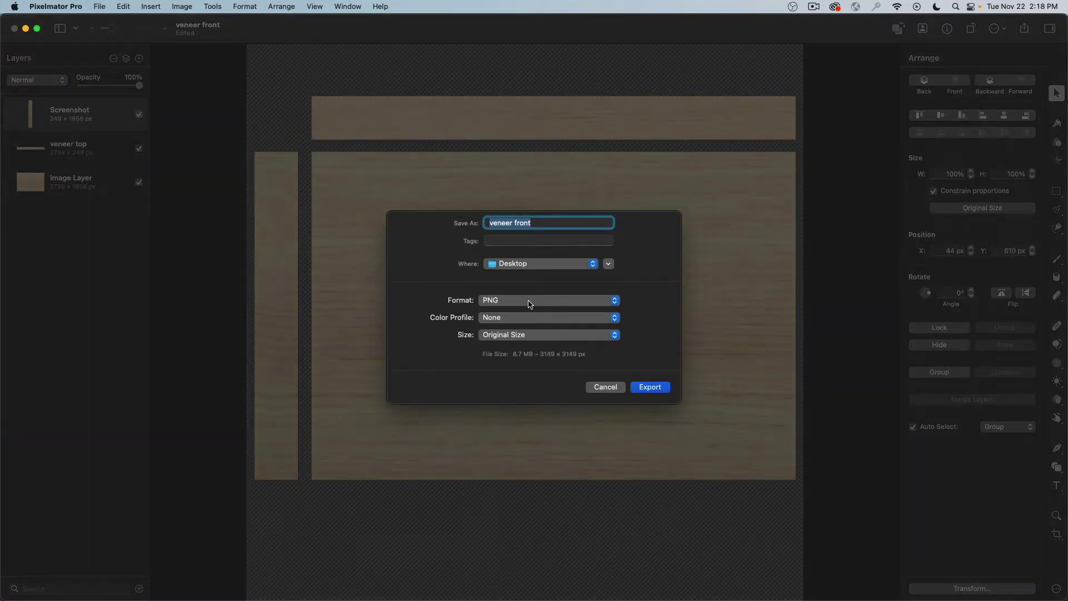
{"action": "left_click", "coordinate": [543, 222]}
{"action": "key", "text": "shift+alt+Left"}
{"action": "key", "text": "BackSpace"}
{"action": "left_click", "coordinate": [649, 387]}
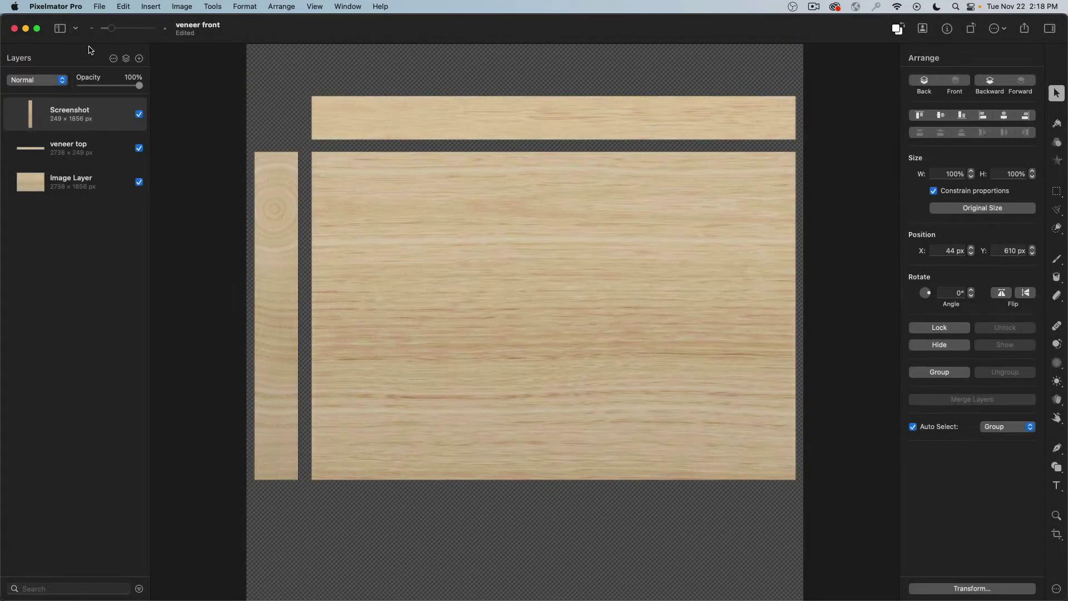
{"action": "left_click", "coordinate": [25, 30]}
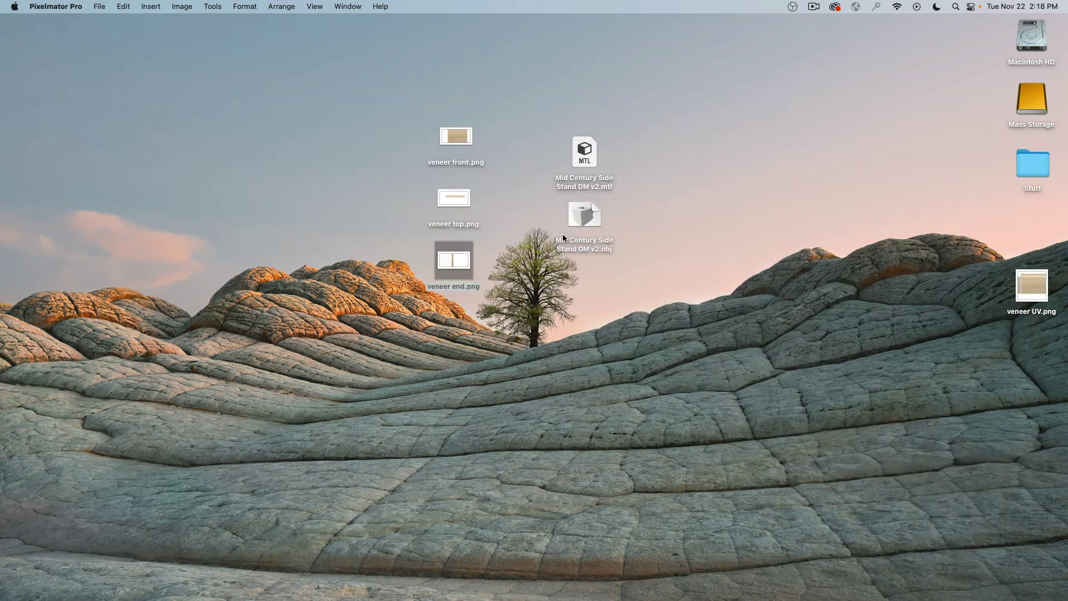
{"action": "left_click_drag", "start_coordinate": [1033, 286], "coordinate": [340, 147]}
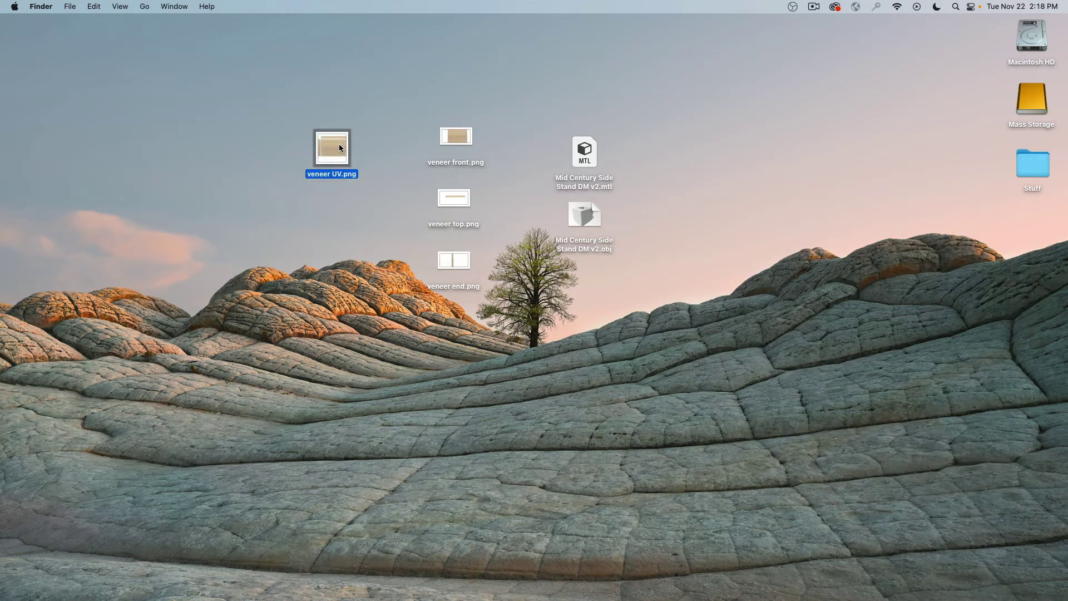
- Preview veneer UV.png and inspect Mid Century Side Stand DM v2.obj from the drawer front and underside
{"action": "key", "text": "space"}
{"action": "key", "text": "space"}
{"action": "left_click", "coordinate": [584, 215]}
{"action": "key", "text": "space"}
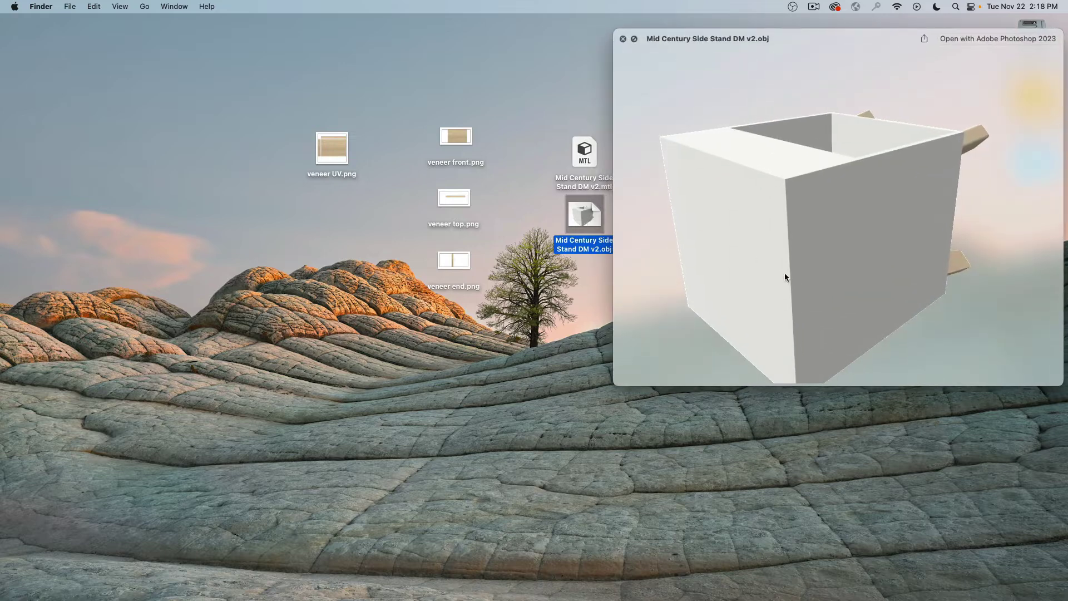
{"action": "left_click_drag", "start_coordinate": [785, 273], "coordinate": [815, 212]}
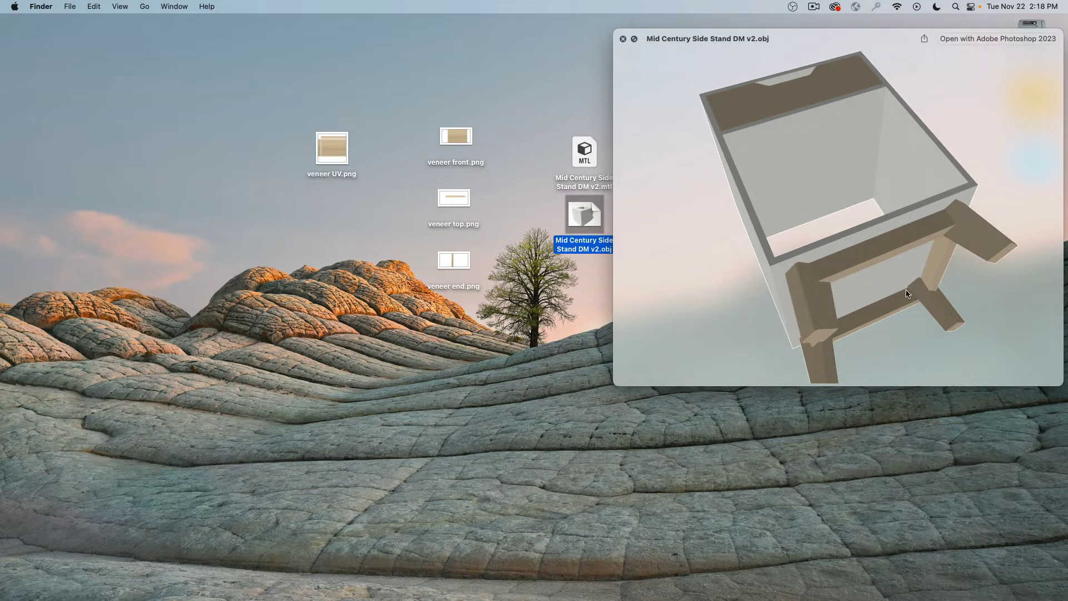
- Preview veneer UV.png to check the arrangement of the three wood pieces, and close the preview
{"action": "left_click", "coordinate": [352, 152]}
{"action": "left_click", "coordinate": [329, 148]}
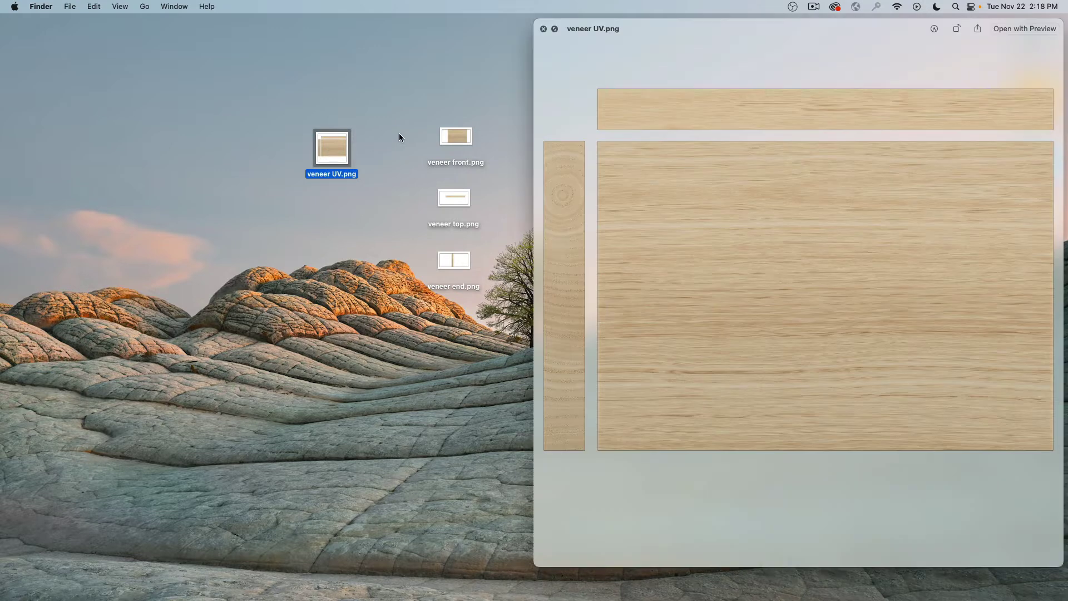
{"action": "key", "text": "space"}
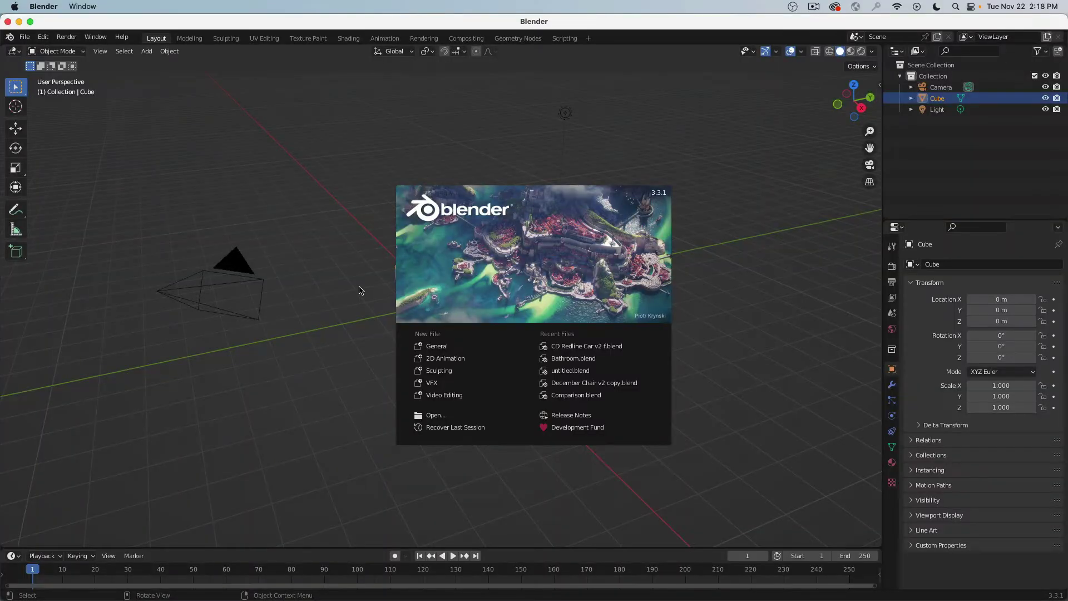
- Switch to Blender, delete the default camera, cube and light, and show the scene's unit settings
{"action": "left_click", "coordinate": [359, 289]}
{"action": "key", "text": "a"}
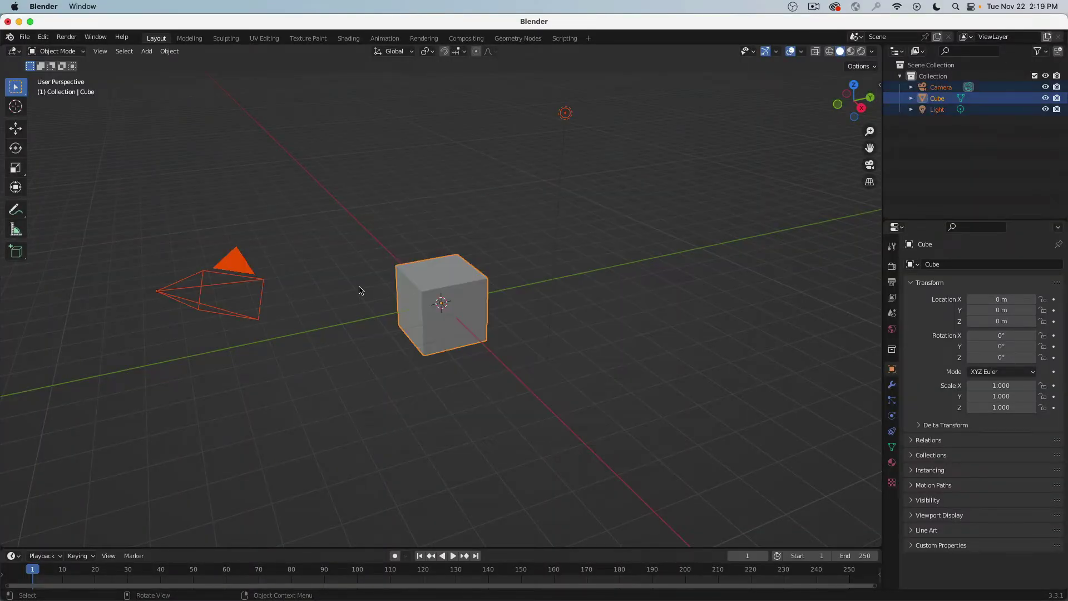
{"action": "key", "text": "x"}
{"action": "left_click", "coordinate": [358, 290]}
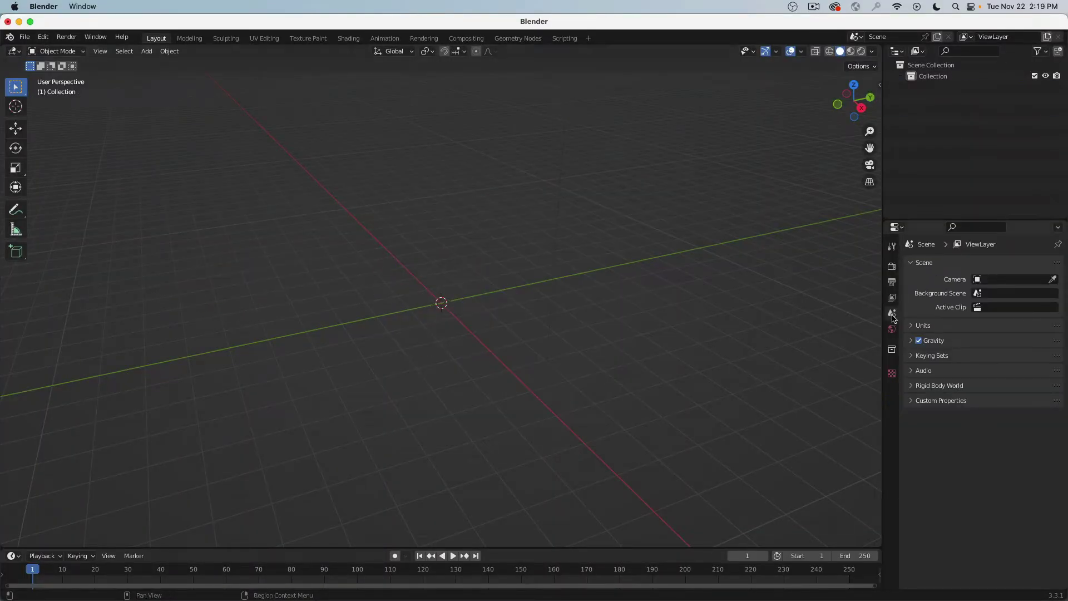
{"action": "left_click", "coordinate": [919, 325]}
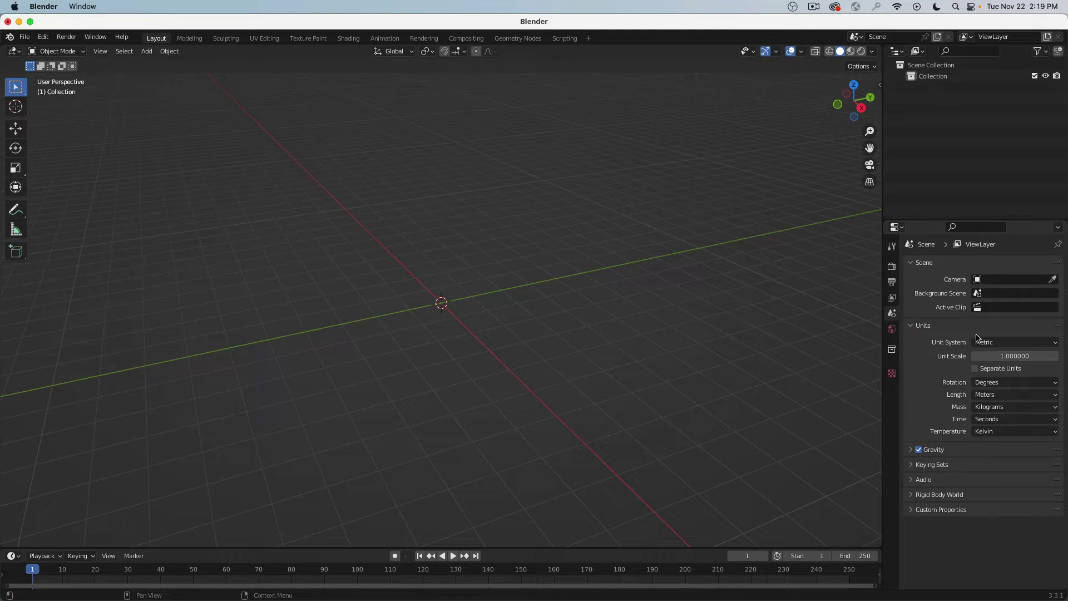
- Import Mid Century Side Stand DM v2.obj from the Desktop with the legacy Wavefront importer, using Y Forward, Z Up and splitting by object and group
{"action": "left_click", "coordinate": [25, 38]}
{"action": "mouse_move", "coordinate": [51, 188]}
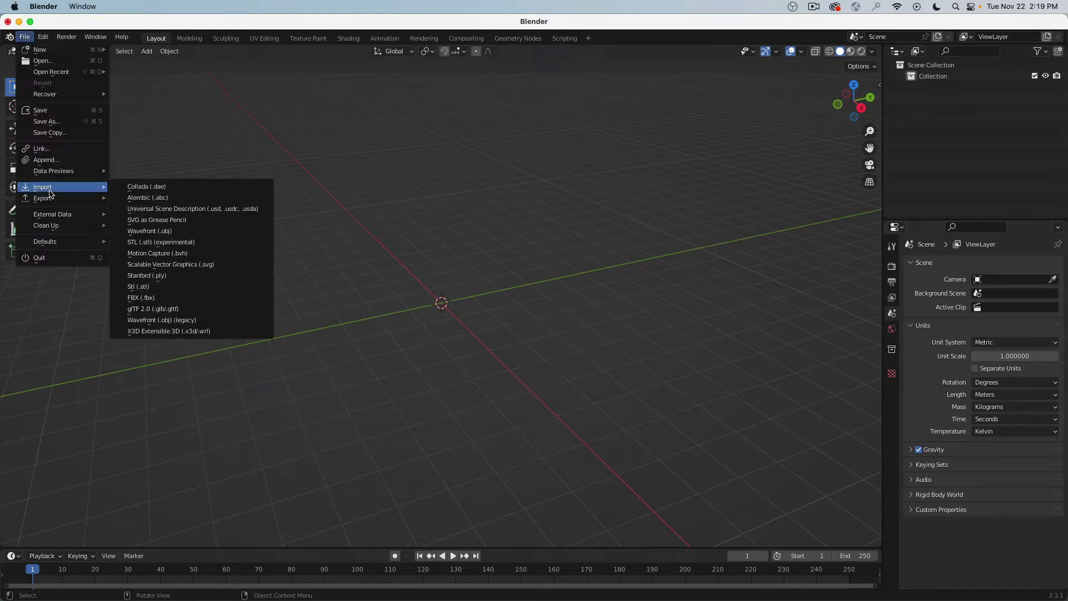
{"action": "left_click", "coordinate": [187, 323]}
{"action": "left_click", "coordinate": [207, 242]}
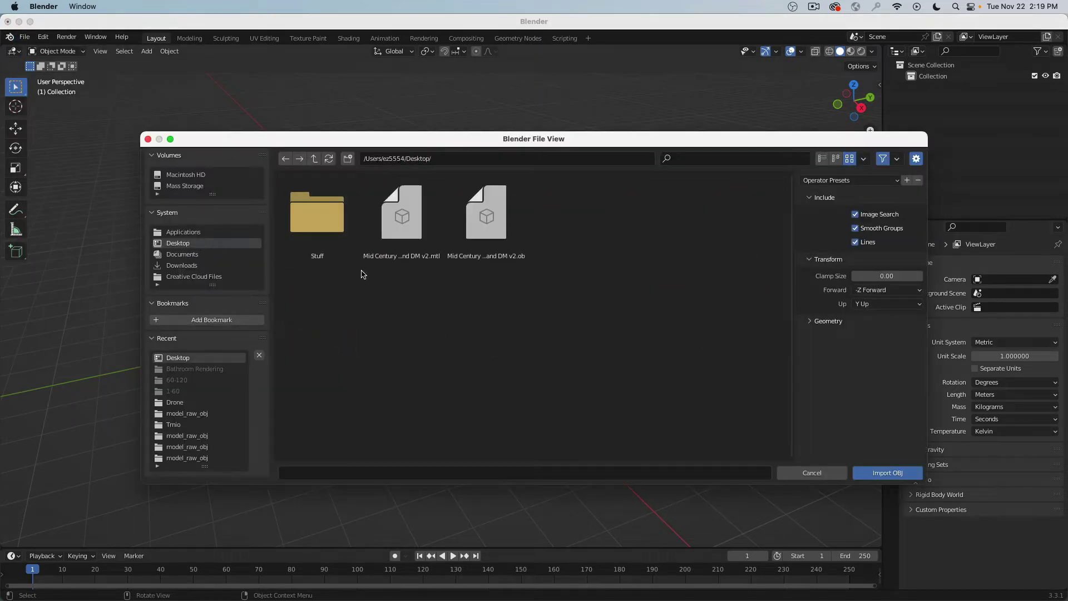
{"action": "left_click", "coordinate": [485, 216]}
{"action": "left_click", "coordinate": [878, 290]}
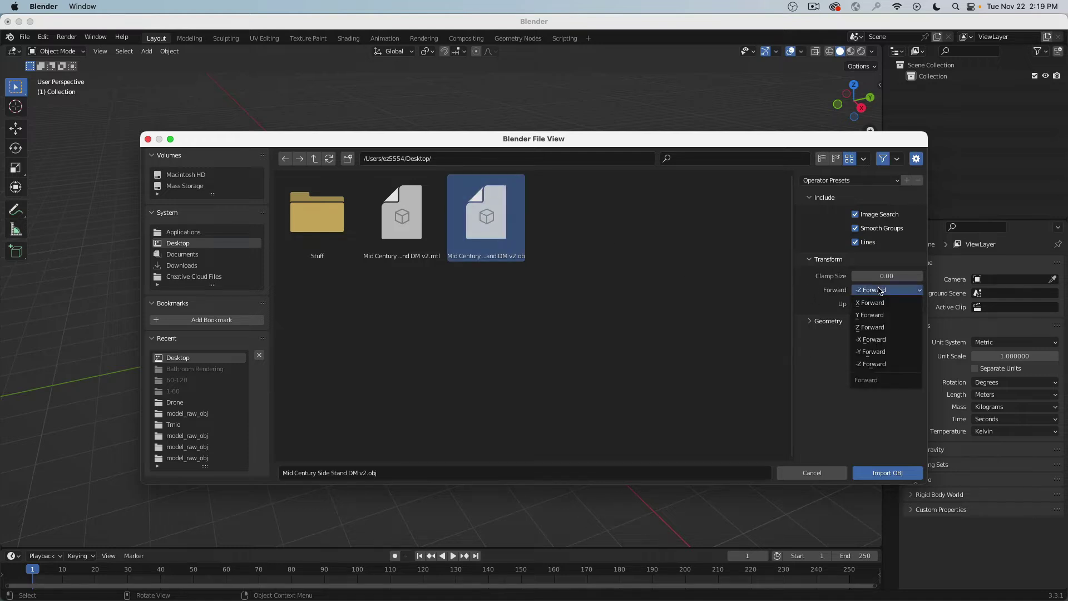
{"action": "left_click", "coordinate": [870, 315]}
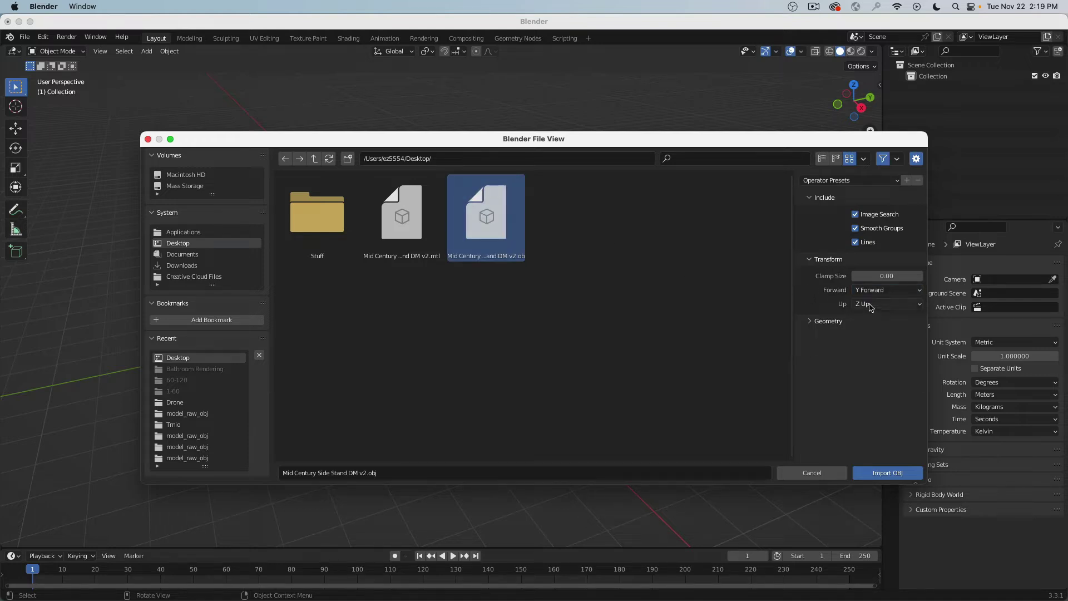
{"action": "left_click", "coordinate": [808, 322]}
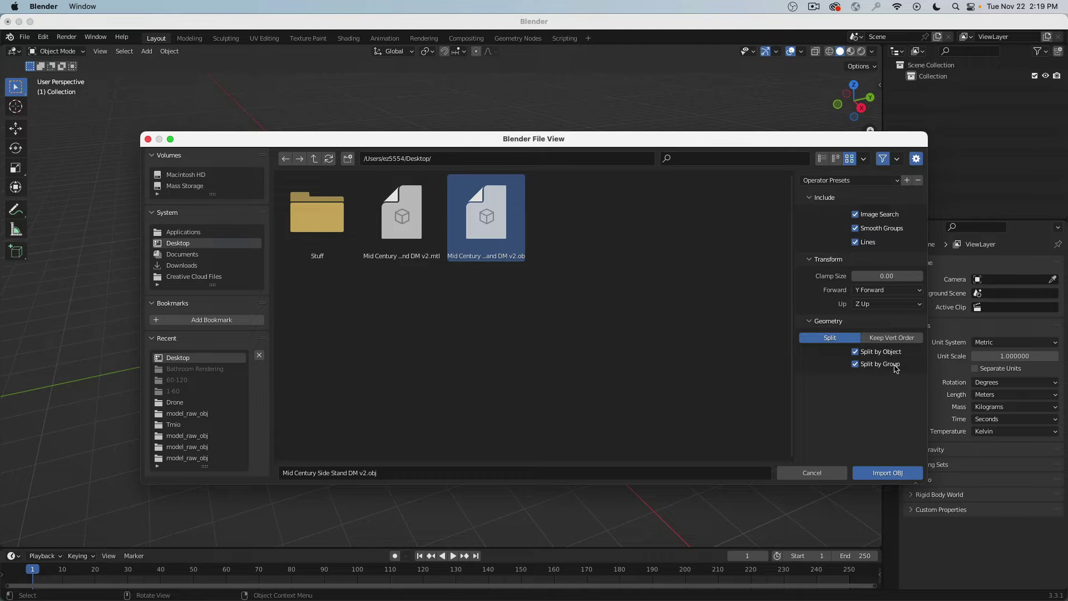
{"action": "left_click", "coordinate": [890, 472]}
- Examine the imported stand from several sides, selecting the cabinet shell and the drawer as separate bodies
{"action": "scroll", "coordinate": [443, 293], "scroll_direction": "up", "scroll_amount": 12}
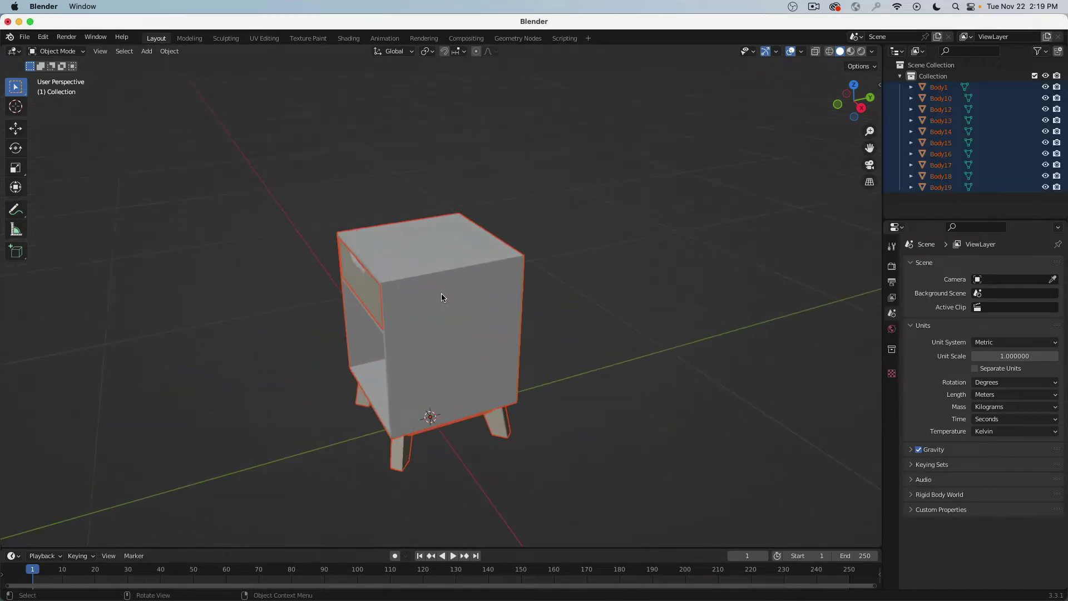
{"action": "left_click", "coordinate": [442, 294]}
{"action": "middle_click_drag", "start_coordinate": [341, 326], "coordinate": [443, 295]}
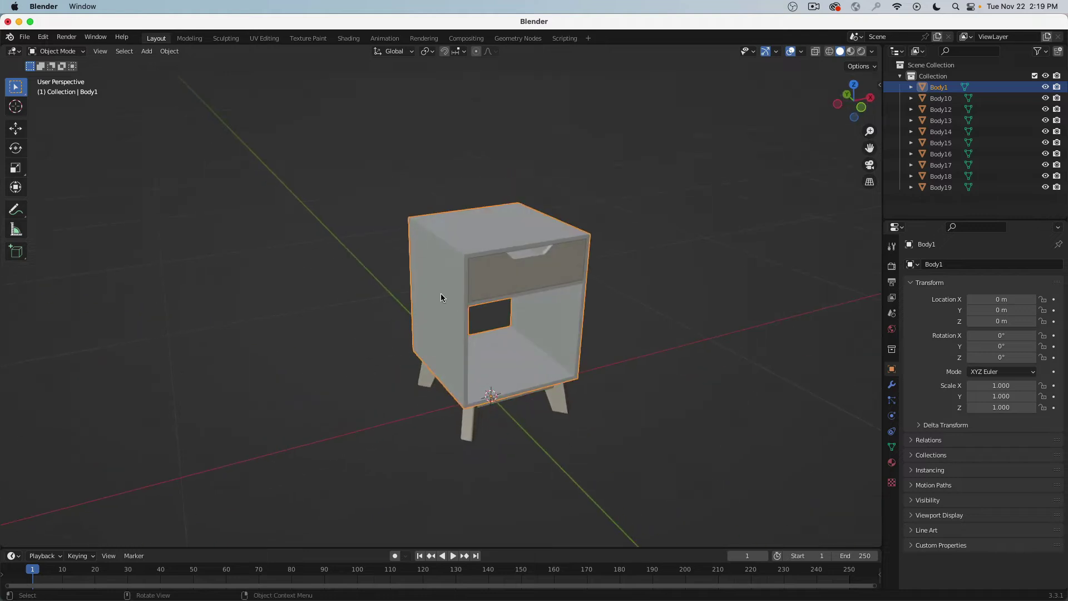
{"action": "left_click", "coordinate": [482, 278]}
{"action": "middle_click_drag", "start_coordinate": [666, 255], "coordinate": [605, 266]}
- Examine the underside of the stand, selecting the individual legs and rails of the base and the cabinet shell
{"action": "left_click", "coordinate": [518, 444]}
{"action": "middle_click_drag", "start_coordinate": [518, 443], "coordinate": [482, 312]}
{"action": "left_click", "coordinate": [441, 340]}
{"action": "left_click", "coordinate": [436, 384]}
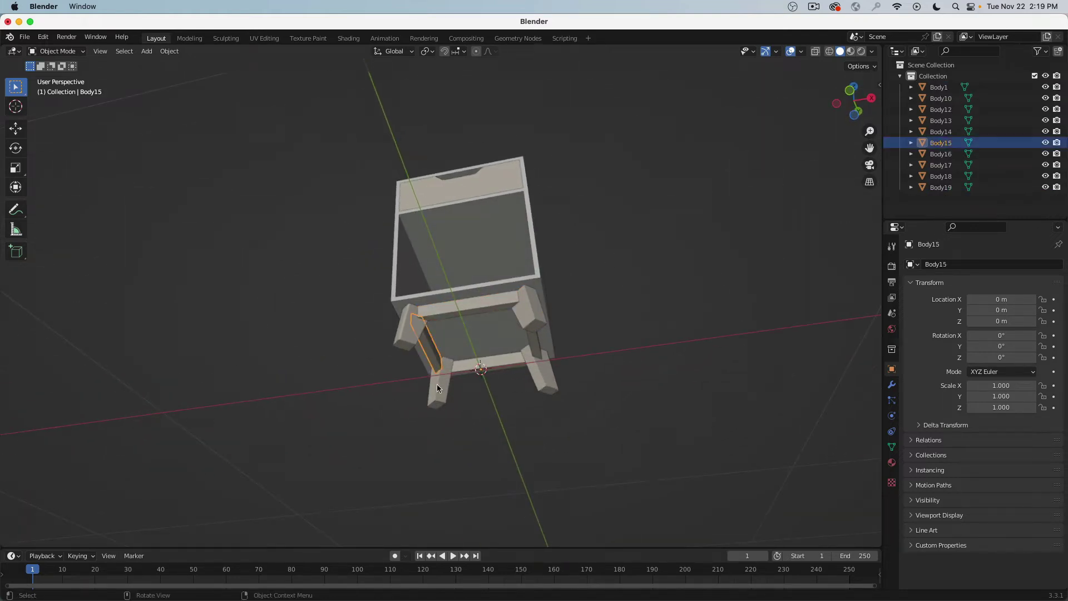
{"action": "left_click", "coordinate": [437, 382]}
{"action": "left_click", "coordinate": [472, 364]}
{"action": "left_click", "coordinate": [531, 354]}
{"action": "left_click", "coordinate": [531, 321]}
{"action": "left_click", "coordinate": [524, 294]}
{"action": "middle_click_drag", "start_coordinate": [524, 294], "coordinate": [554, 272]}
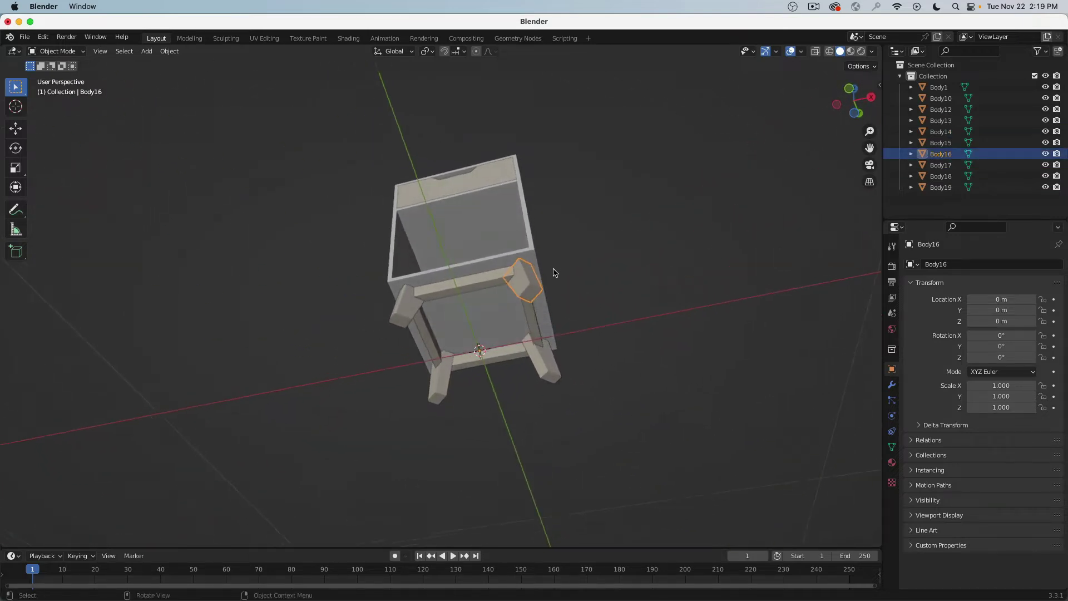
{"action": "scroll", "coordinate": [428, 383], "scroll_direction": "down", "scroll_amount": 1}
{"action": "scroll", "coordinate": [455, 322], "scroll_direction": "up", "scroll_amount": 4}
{"action": "left_click", "coordinate": [445, 289]}
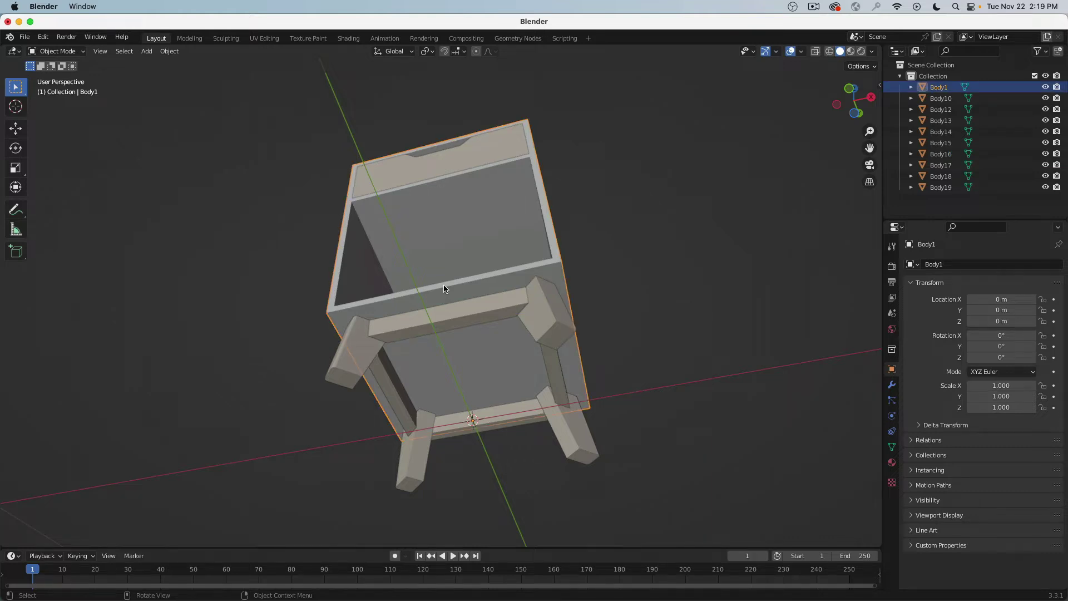
- Delete three of the four legs, keeping only the front leg Body16
{"action": "middle_click_drag", "start_coordinate": [456, 338], "coordinate": [384, 295]}
{"action": "left_click", "coordinate": [352, 281]}
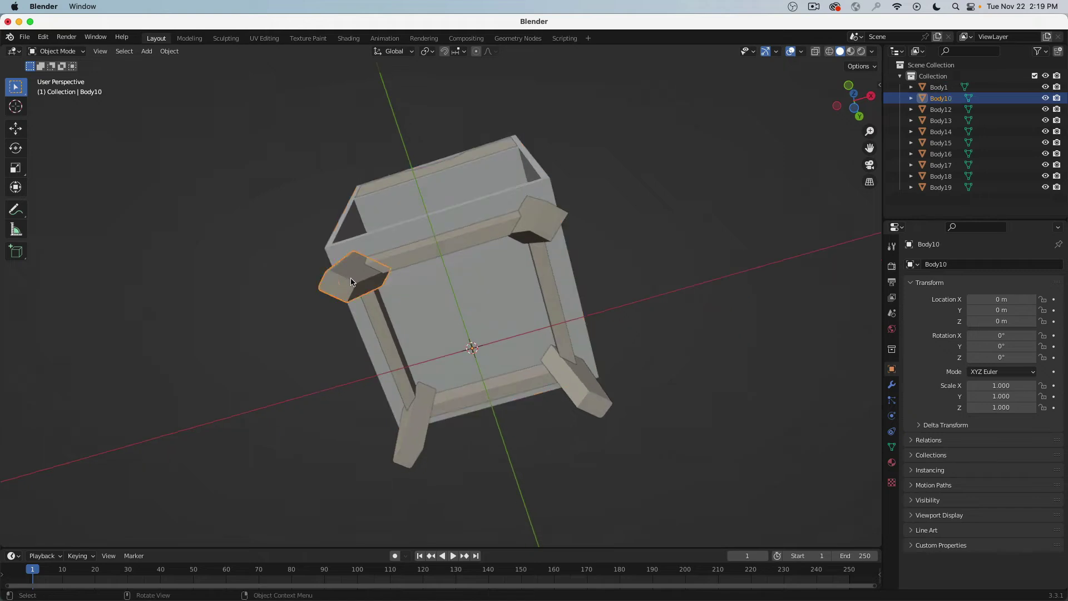
{"action": "left_click", "coordinate": [401, 432], "text": "shift"}
{"action": "left_click", "coordinate": [596, 411], "text": "shift"}
{"action": "middle_click_drag", "start_coordinate": [646, 317], "coordinate": [619, 308]}
{"action": "key", "text": "x"}
{"action": "left_click", "coordinate": [617, 306]}
- Add a Mirror modifier to the remaining leg, mirroring it across both the X and Y axes
{"action": "middle_click_drag", "start_coordinate": [615, 267], "coordinate": [684, 289]}
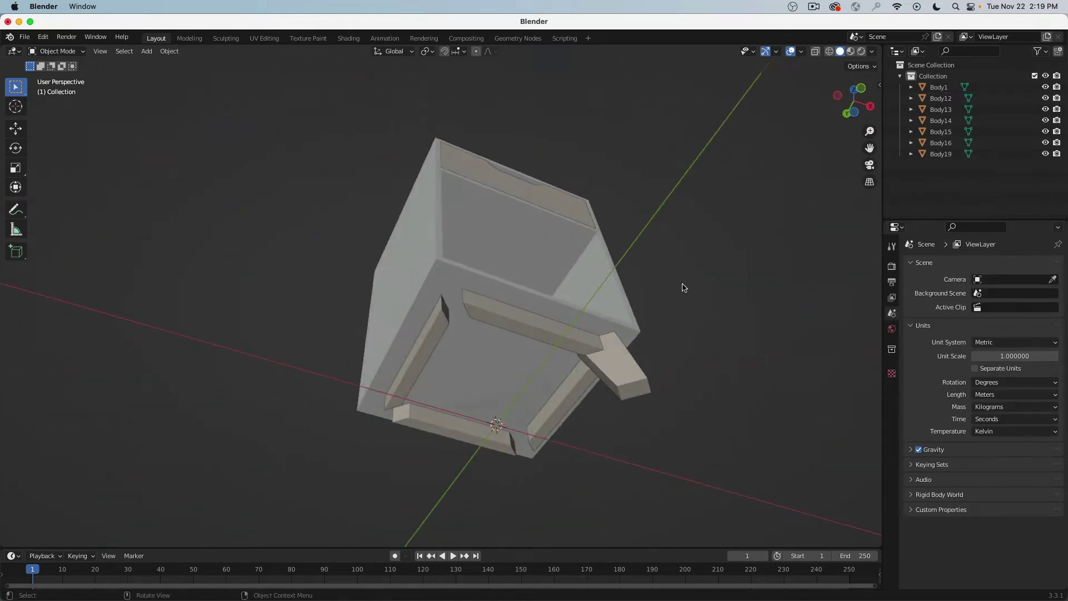
{"action": "left_click", "coordinate": [626, 364]}
{"action": "middle_click_drag", "start_coordinate": [626, 367], "coordinate": [507, 366]}
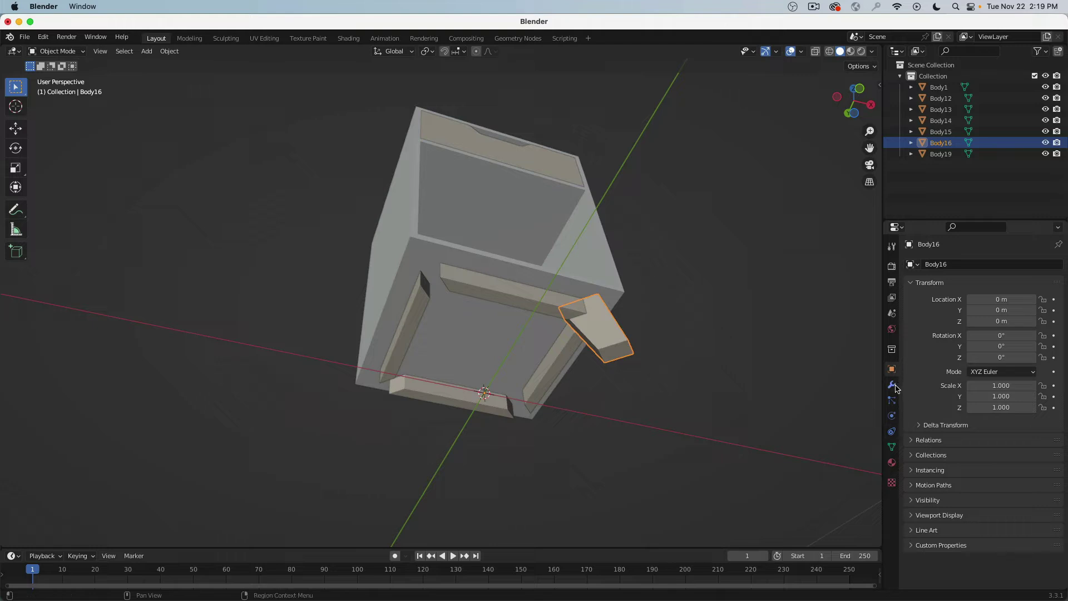
{"action": "left_click", "coordinate": [852, 114]}
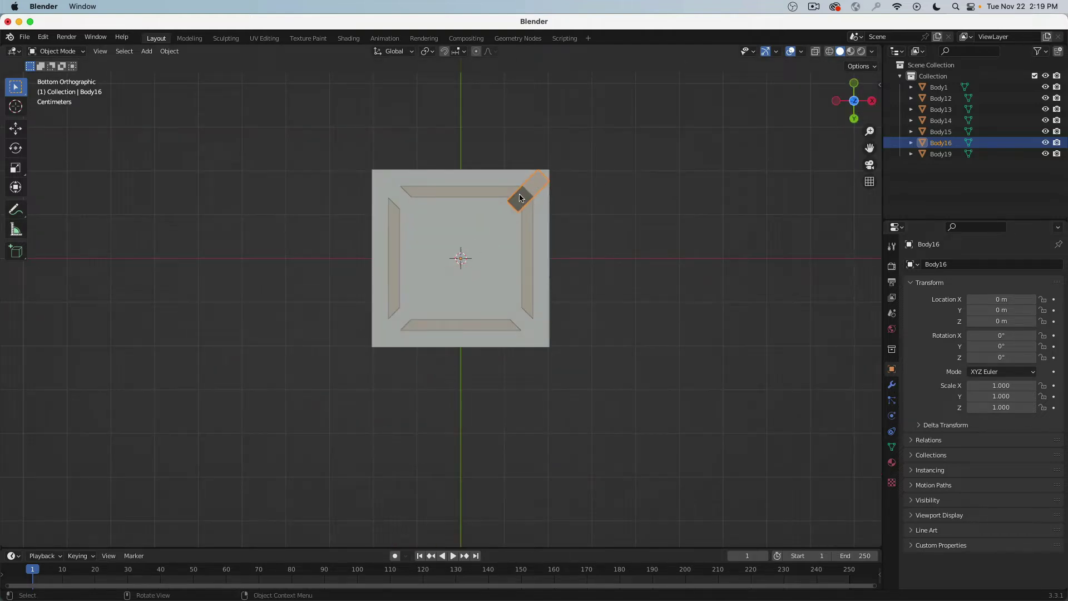
{"action": "left_click", "coordinate": [892, 385]}
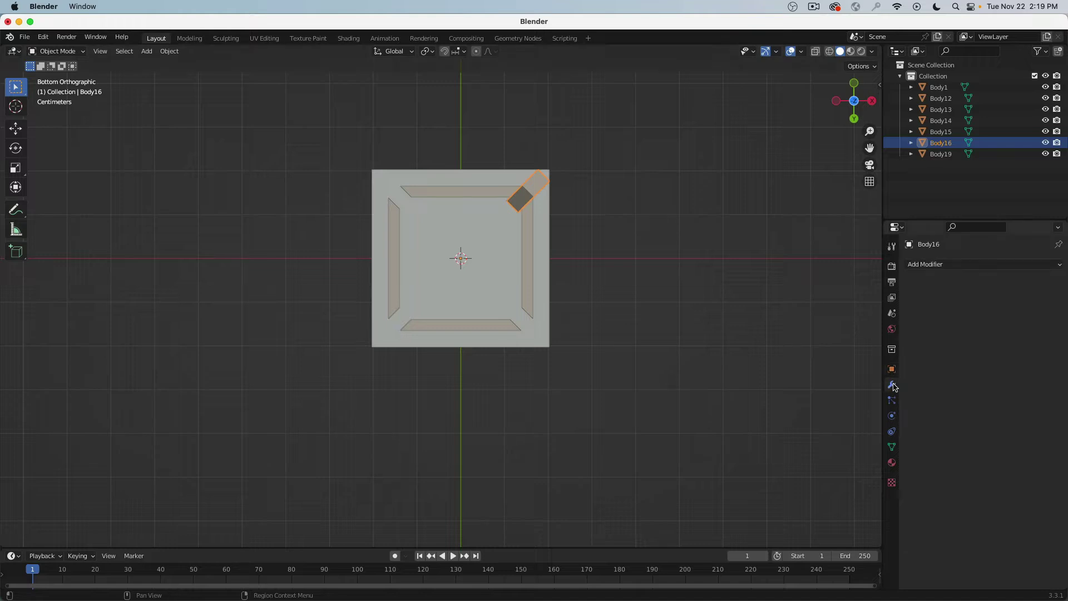
{"action": "left_click", "coordinate": [962, 266]}
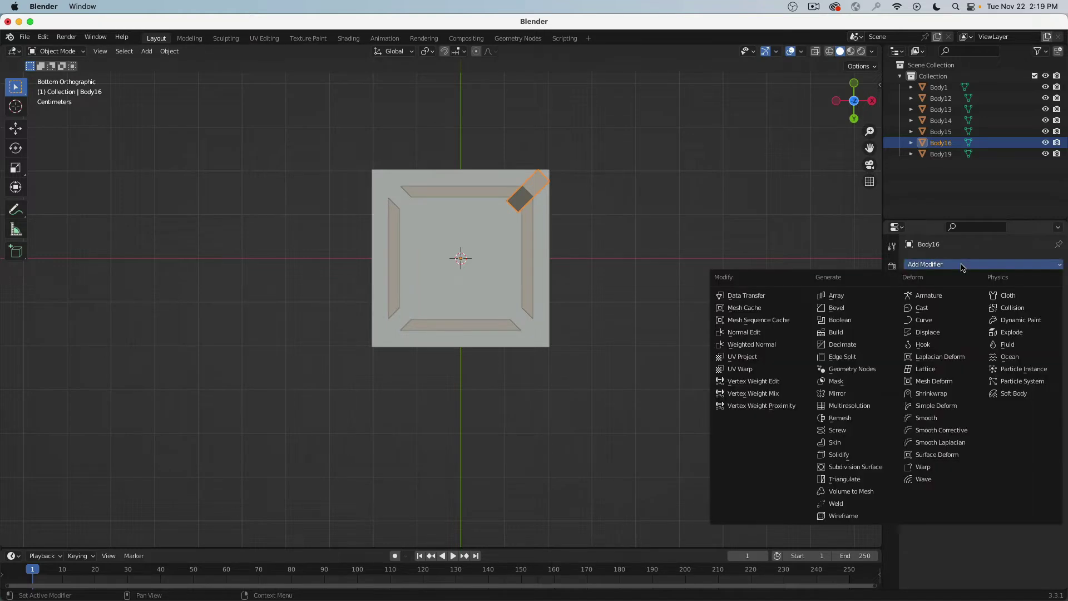
{"action": "left_click", "coordinate": [850, 393]}
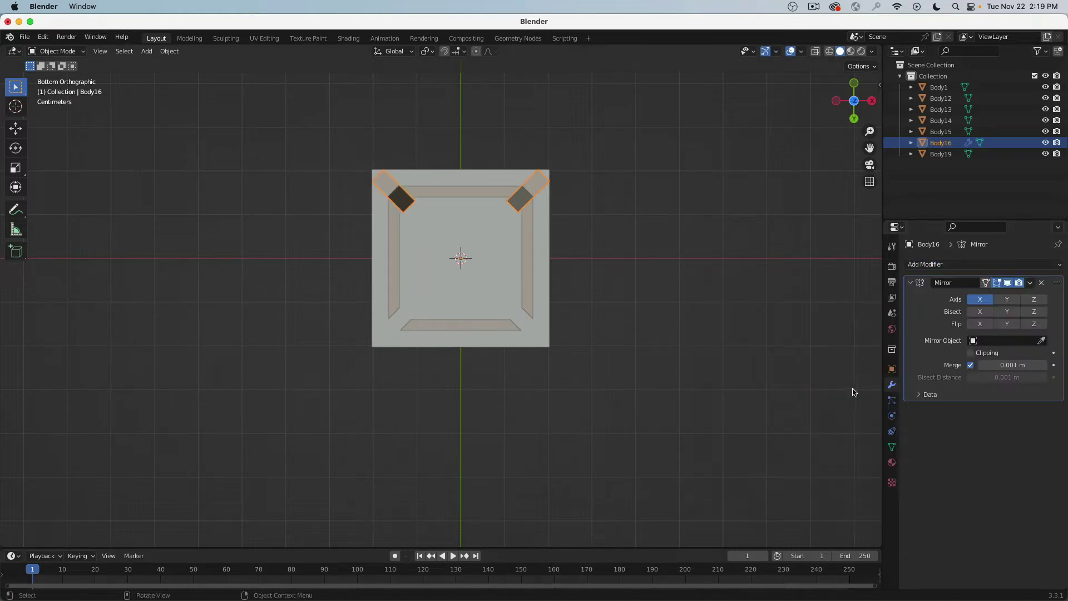
{"action": "left_click", "coordinate": [1007, 300]}
- Delete the two side rails and the back rail of the base, keeping only the front rail
{"action": "middle_click_drag", "start_coordinate": [839, 296], "coordinate": [500, 305]}
{"action": "left_click", "coordinate": [492, 314]}
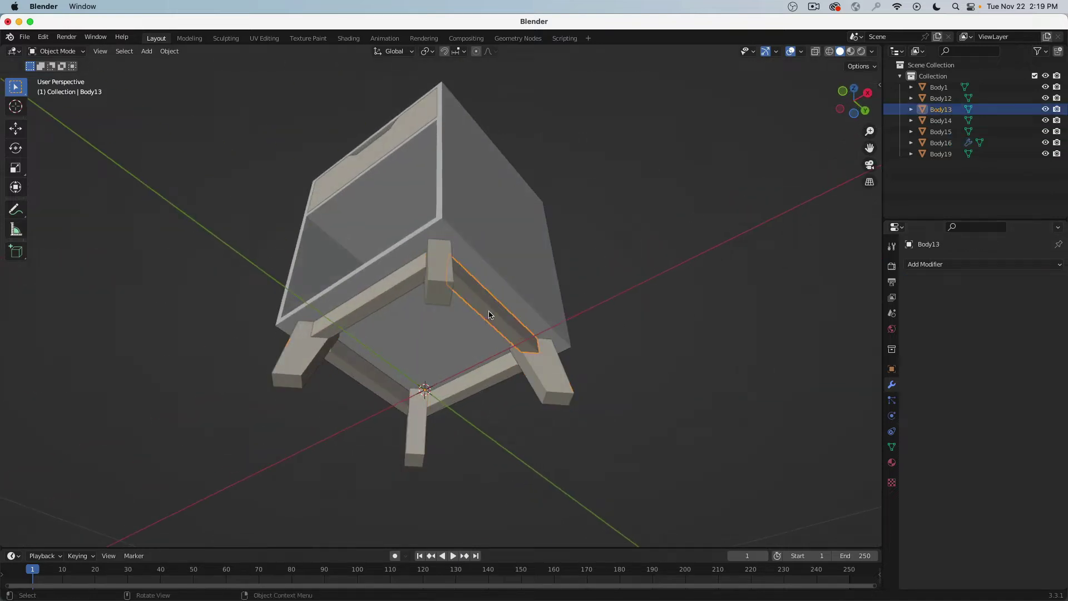
{"action": "left_click", "coordinate": [481, 383], "text": "shift"}
{"action": "left_click", "coordinate": [393, 396], "text": "shift"}
{"action": "key", "text": "x"}
{"action": "left_click", "coordinate": [351, 445]}
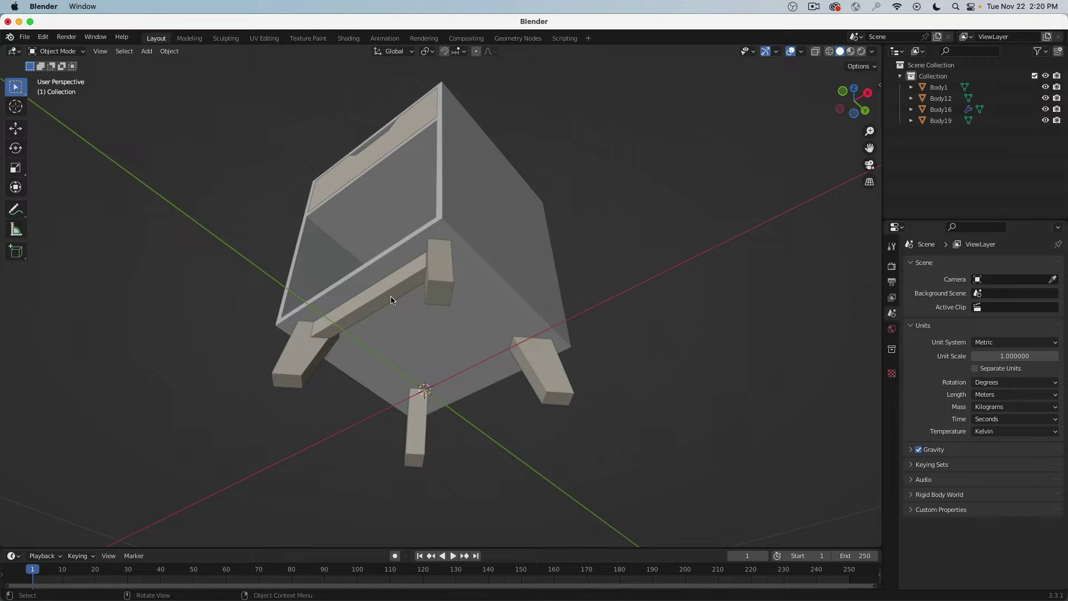
- Add a Mirror modifier to the front rail across the Y axis only, and view the stand from directly below
{"action": "left_click", "coordinate": [391, 300]}
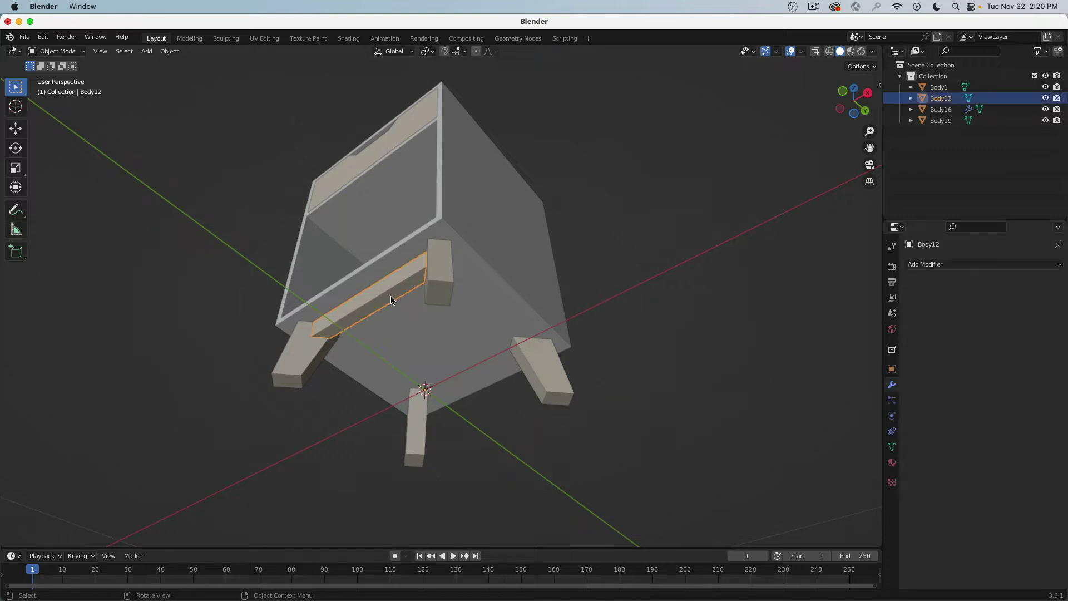
{"action": "left_click", "coordinate": [927, 264]}
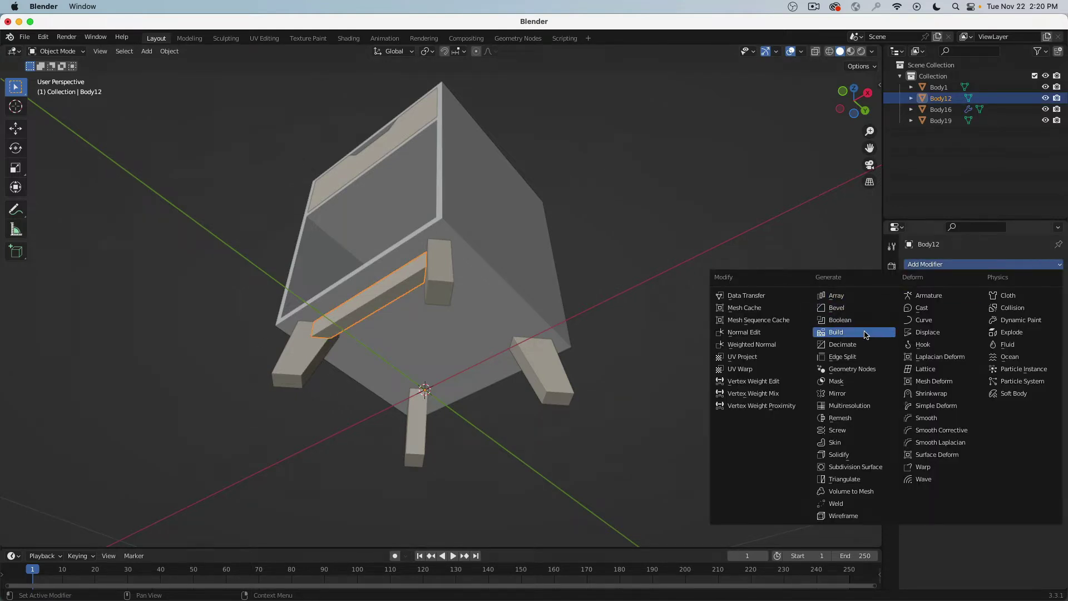
{"action": "left_click", "coordinate": [866, 393]}
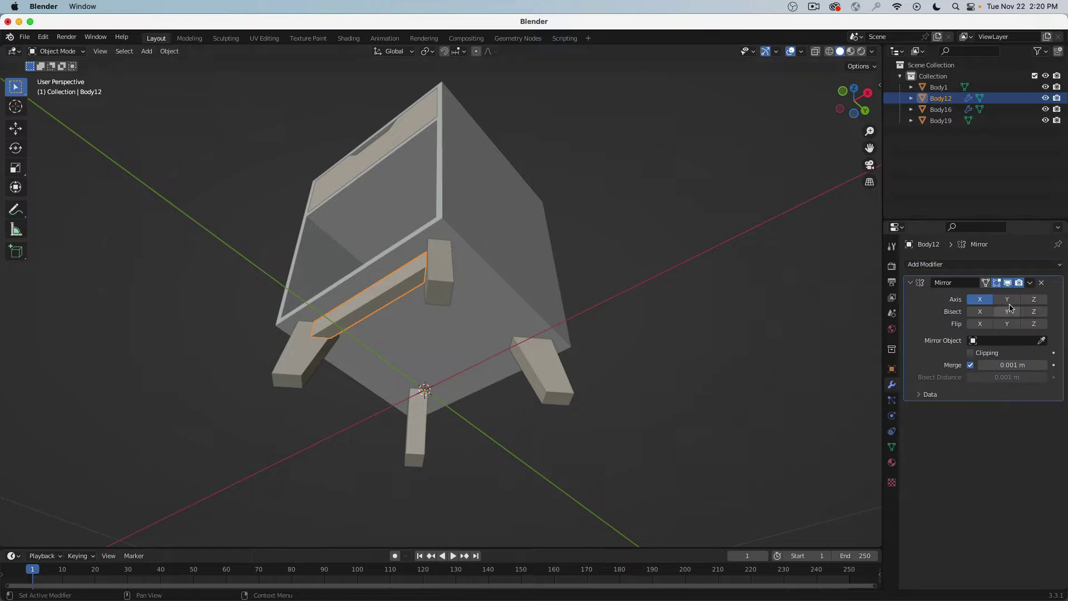
{"action": "left_click", "coordinate": [968, 301]}
{"action": "left_click", "coordinate": [1005, 299]}
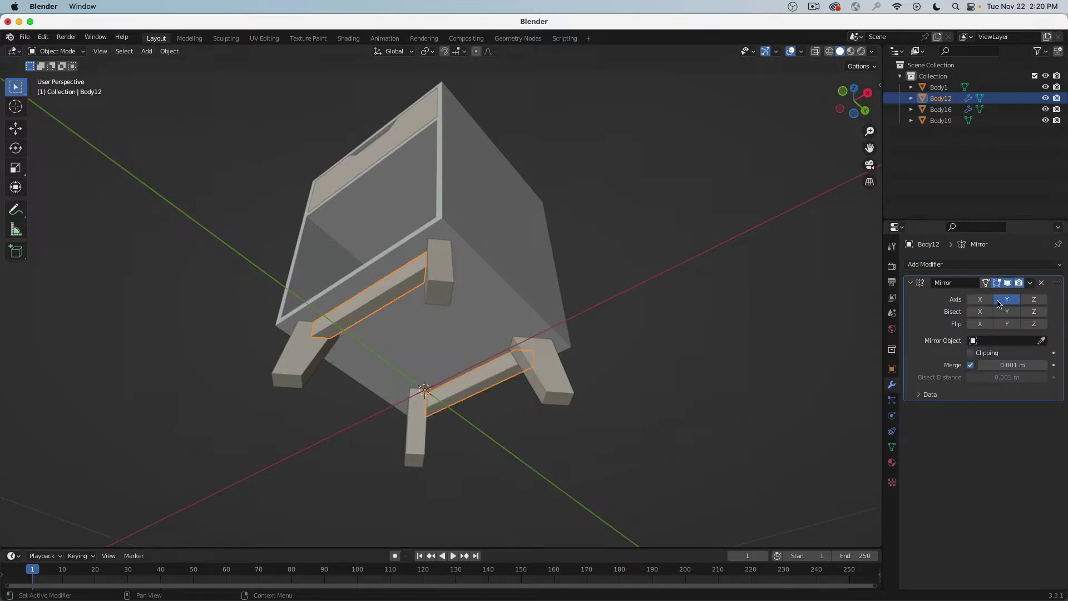
{"action": "middle_click_drag", "start_coordinate": [834, 311], "coordinate": [717, 291]}
{"action": "left_click", "coordinate": [855, 107]}
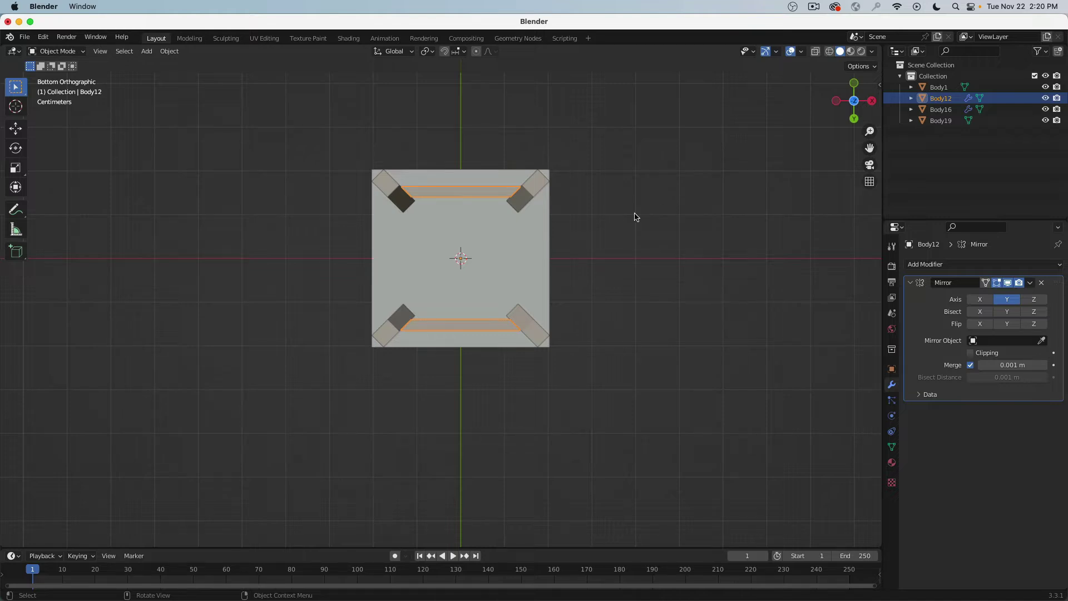
- Try mirroring the front rail across the X axis as well, and undo it
{"action": "left_click", "coordinate": [545, 190]}
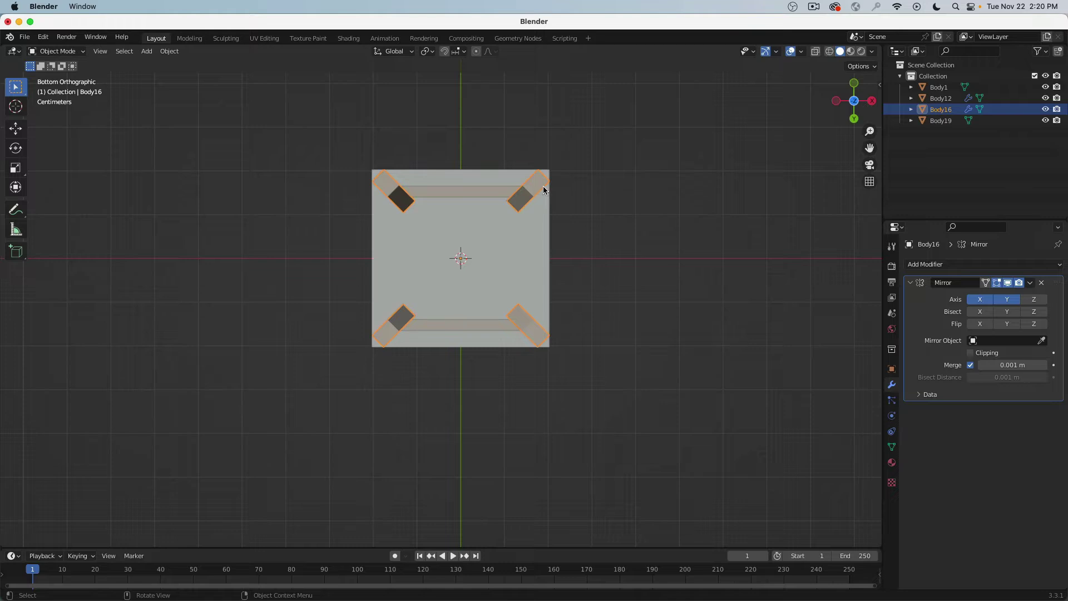
{"action": "left_click", "coordinate": [459, 191]}
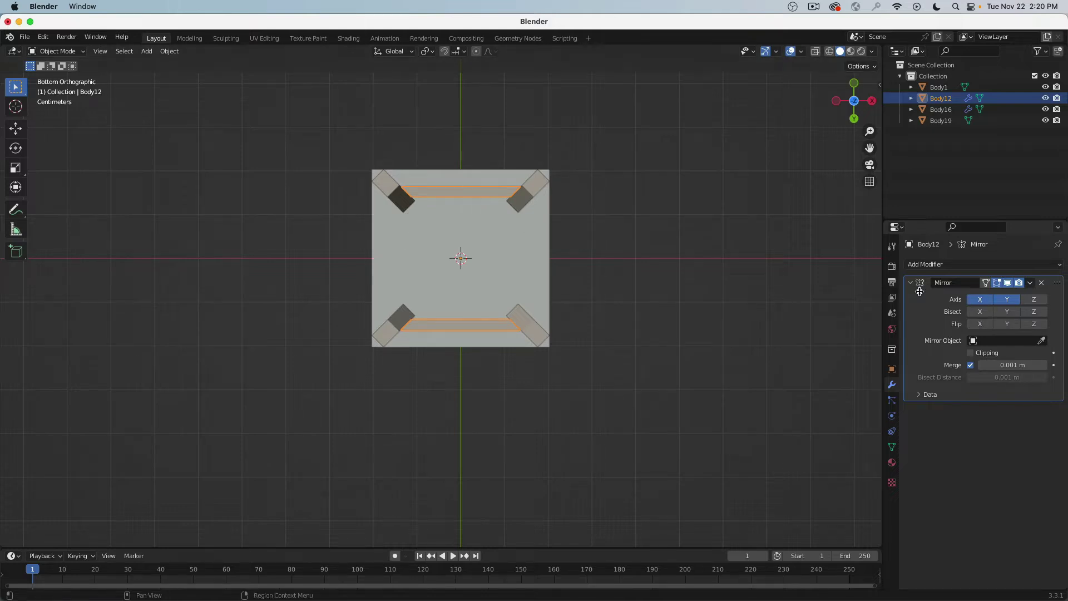
{"action": "key", "text": "super+z"}
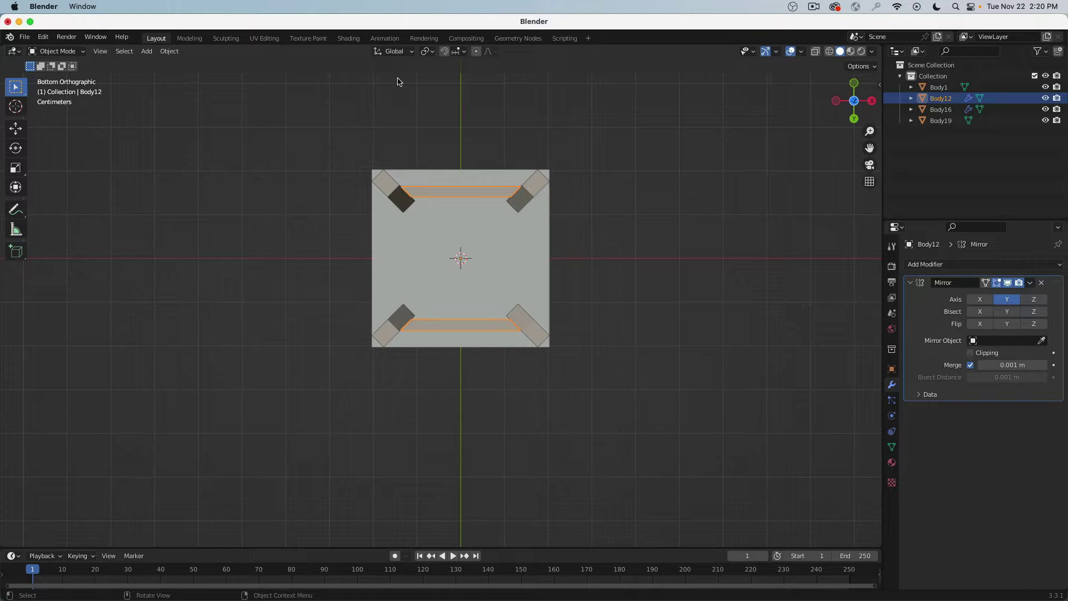
- Make a linked duplicate of the mirrored rails and rotate it 90° to form the two side rails
{"action": "left_click", "coordinate": [169, 52]}
{"action": "key", "text": "alt+d"}
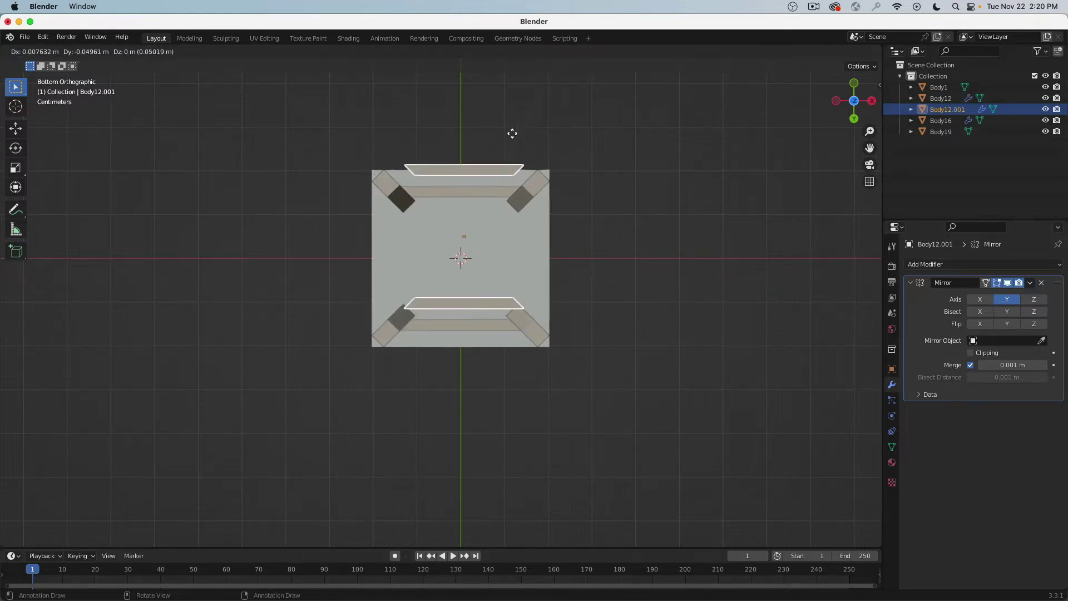
{"action": "key", "text": "r"}
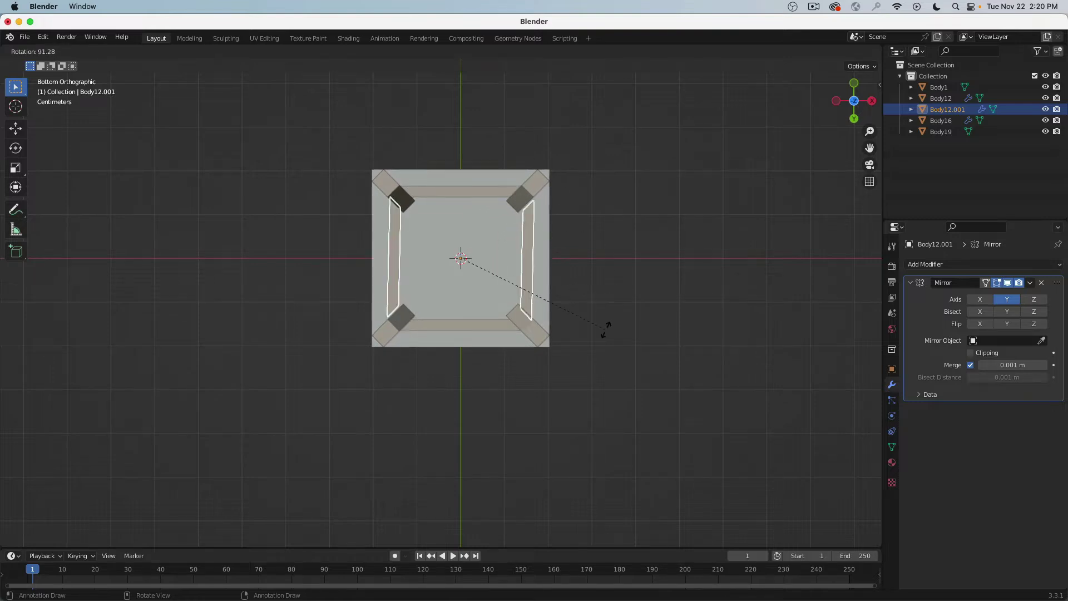
{"action": "type", "text": "90"}
{"action": "key", "text": "Return"}
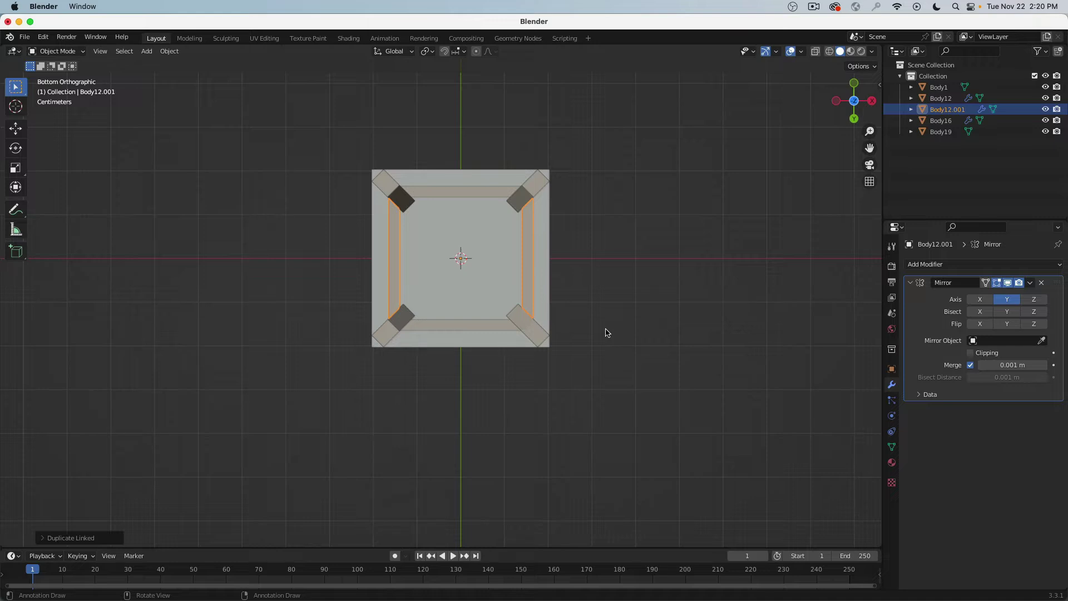
- Examine the legs and rails of the base in Edit Mode to see which parts are editable meshes and which are mirrored or linked copies
{"action": "middle_click_drag", "start_coordinate": [606, 332], "coordinate": [541, 312]}
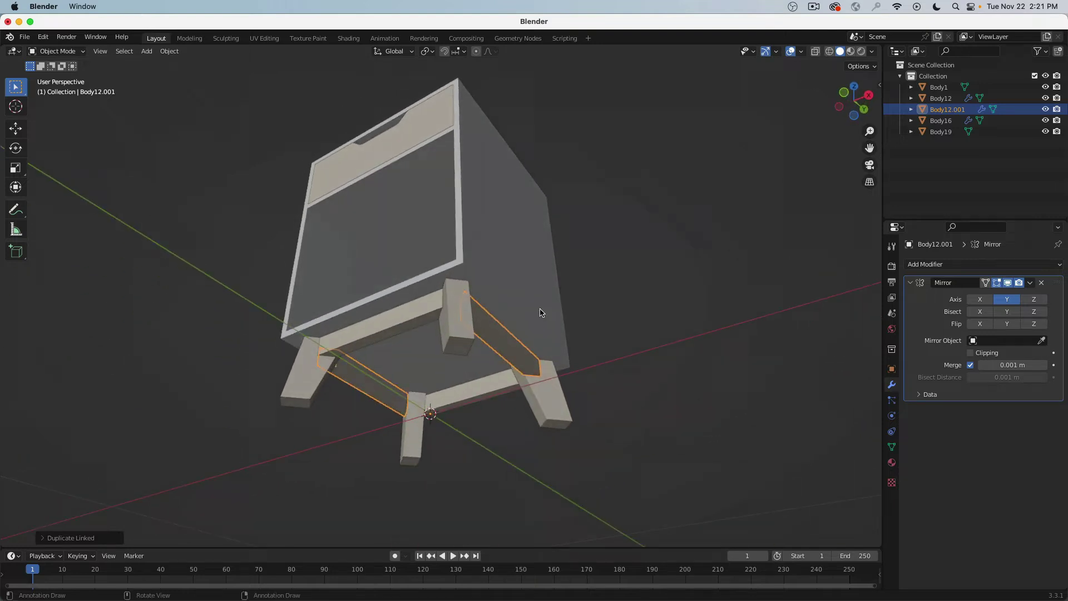
{"action": "left_click", "coordinate": [399, 324]}
{"action": "key", "text": "Tab"}
{"action": "key", "text": "Tab"}
{"action": "left_click", "coordinate": [453, 336]}
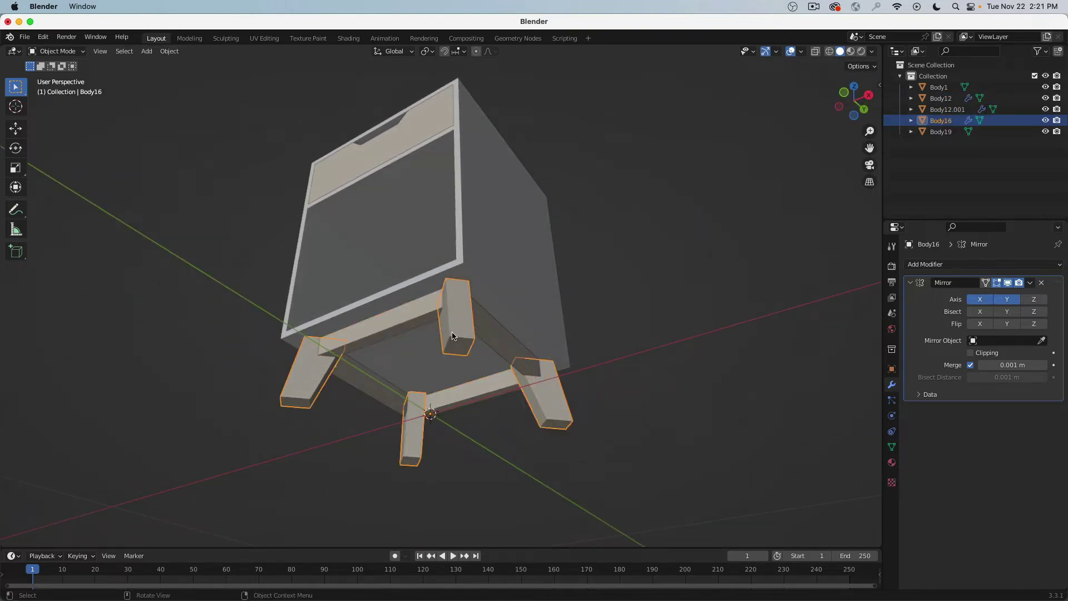
{"action": "key", "text": "Tab"}
{"action": "key", "text": "Tab"}
{"action": "left_click", "coordinate": [389, 339]}
{"action": "key", "text": "Tab"}
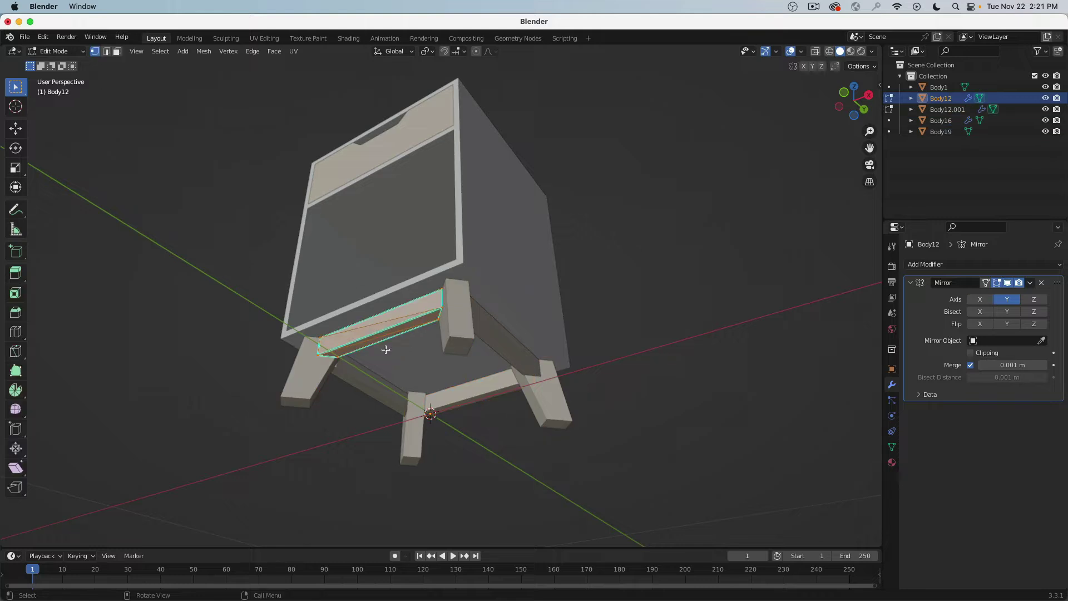
{"action": "key", "text": "Tab"}
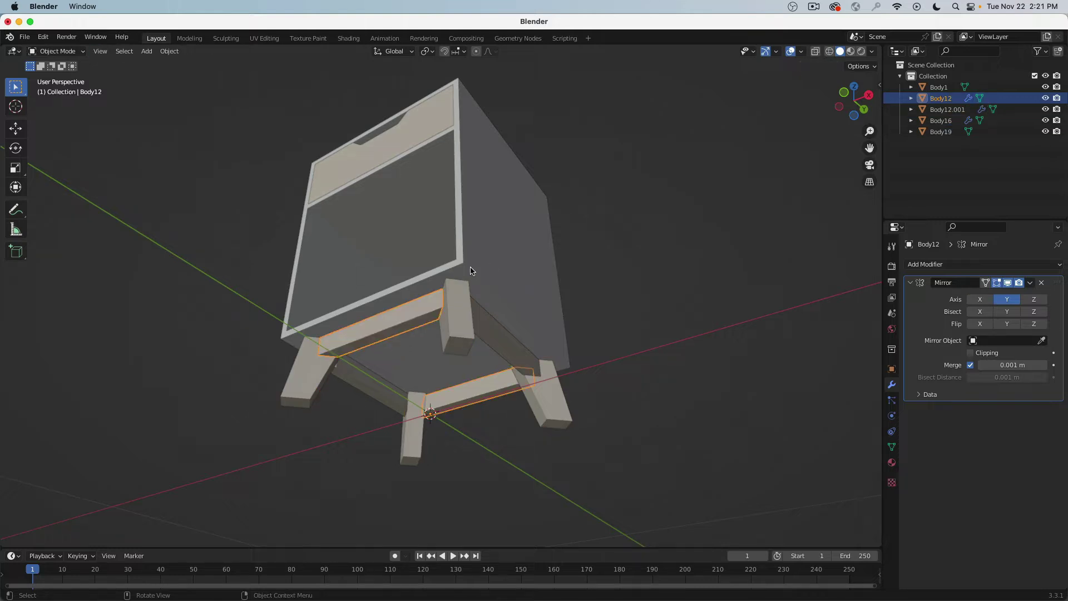
{"action": "left_click", "coordinate": [456, 325]}
{"action": "left_click", "coordinate": [409, 314]}
{"action": "middle_click_drag", "start_coordinate": [396, 310], "coordinate": [528, 249]}
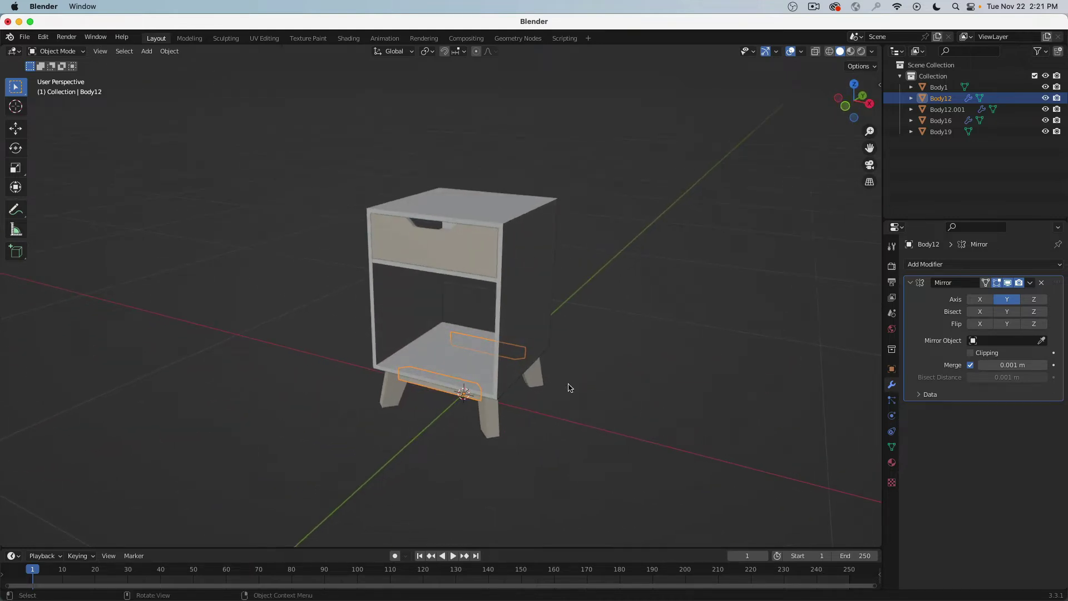
- Enlarge the timeline area to about half the window's height and change it to the Shader Editor
{"action": "left_click_drag", "start_coordinate": [561, 547], "coordinate": [559, 278]}
{"action": "left_click", "coordinate": [13, 288]}
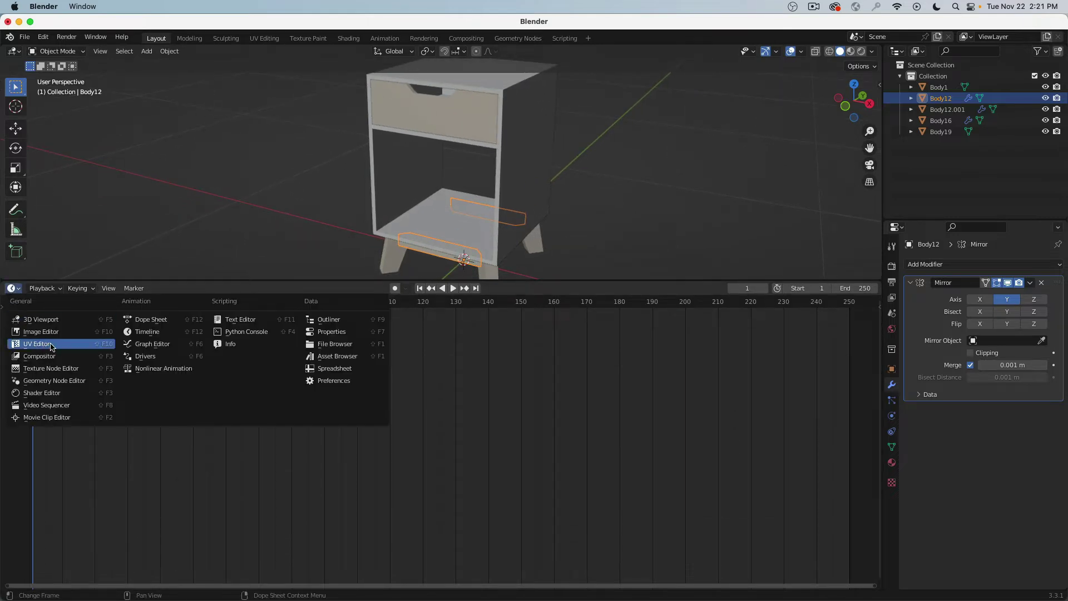
{"action": "left_click", "coordinate": [61, 395]}
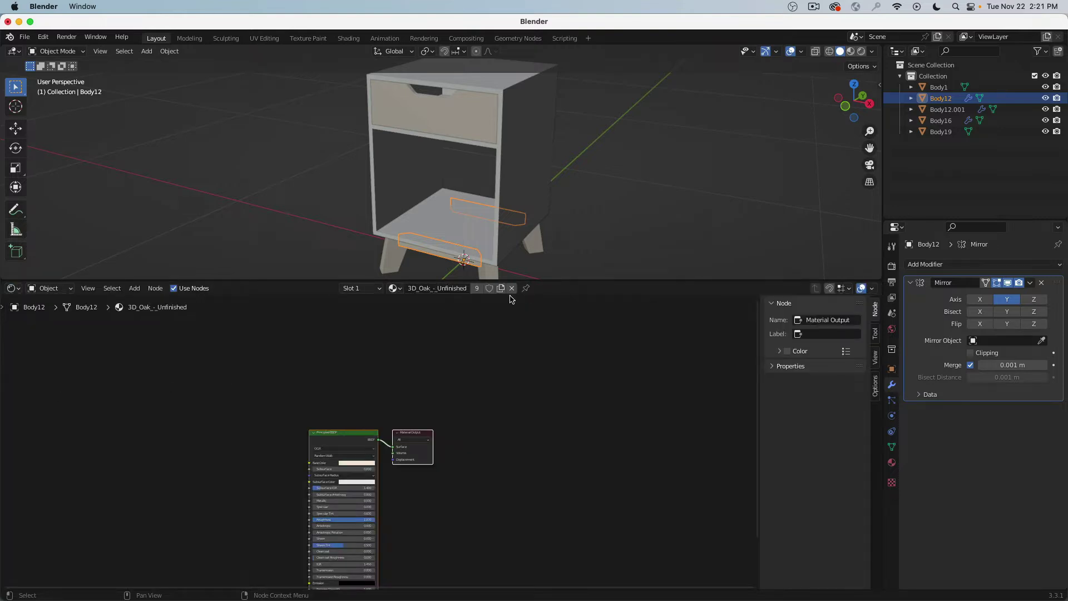
- Split the Shader Editor area vertically into two and change one of the halves to the UV Editor
{"action": "right_click", "coordinate": [596, 280]}
{"action": "left_click", "coordinate": [595, 282]}
{"action": "left_click", "coordinate": [452, 342]}
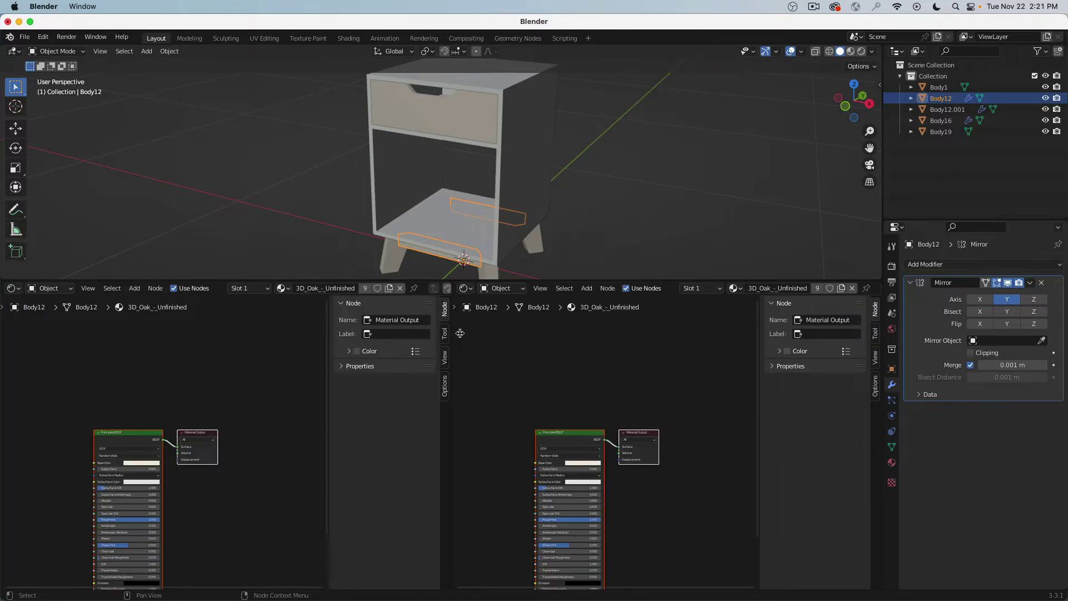
{"action": "left_click", "coordinate": [465, 288]}
{"action": "left_click", "coordinate": [500, 331]}
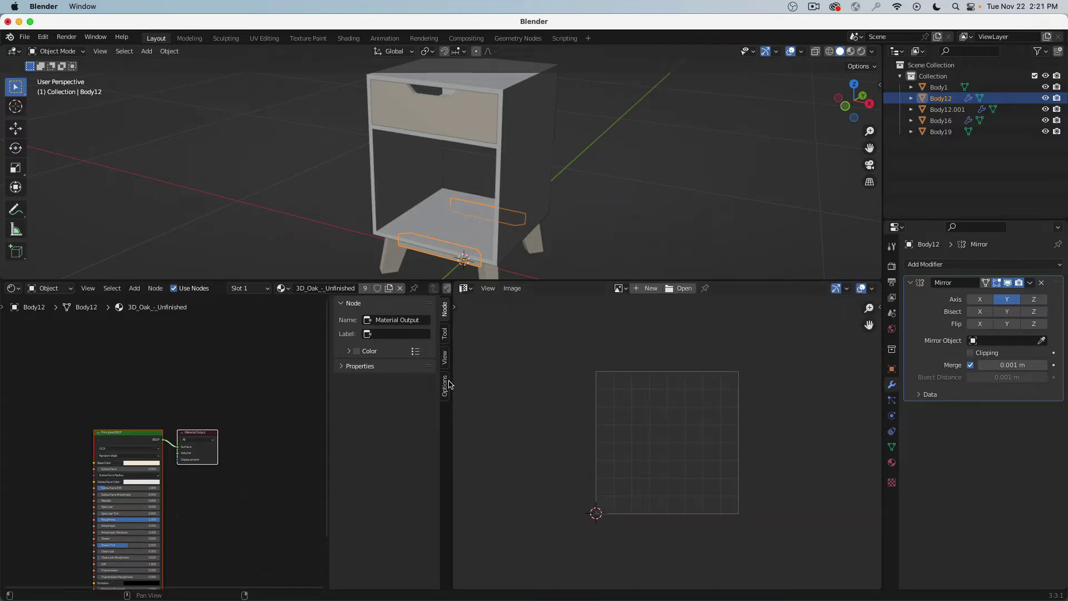
- Narrow the Shader Editor in favour of the UV Editor and hide its sidebar so the whole node tree fits
{"action": "left_click_drag", "start_coordinate": [451, 383], "coordinate": [408, 380]}
{"action": "scroll", "coordinate": [248, 396], "scroll_direction": "down", "scroll_amount": 3}
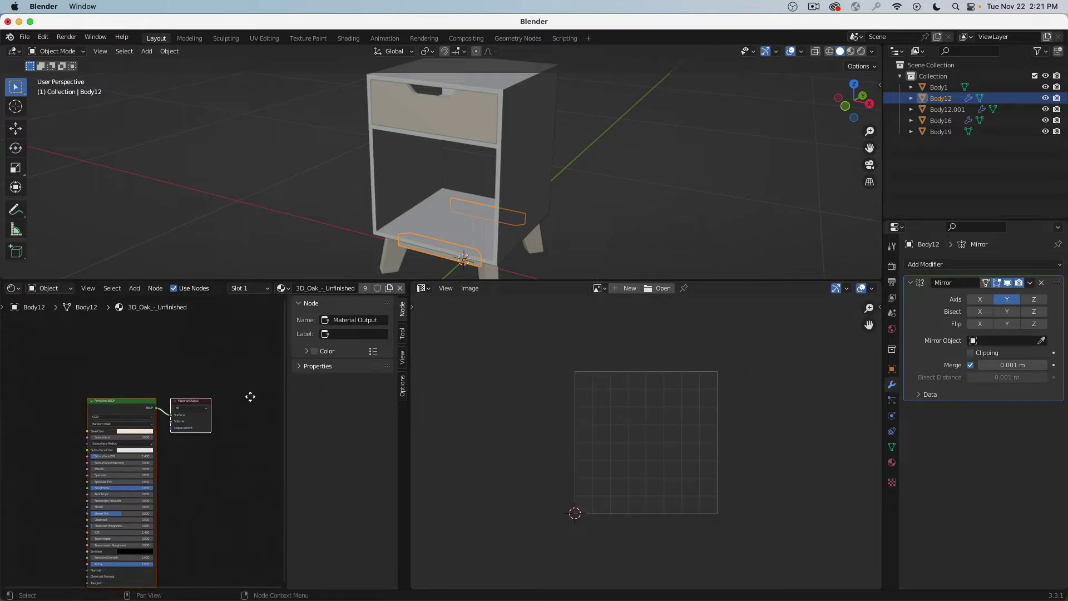
{"action": "key", "text": "n"}
{"action": "middle_click_drag", "start_coordinate": [249, 397], "coordinate": [245, 349]}
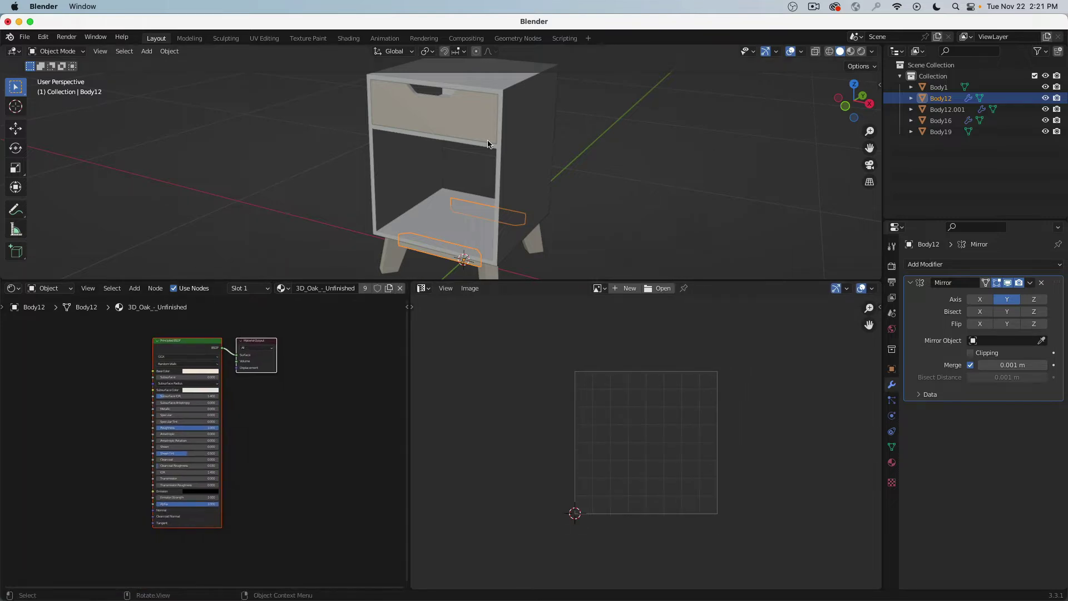
- Hide everything except the drawer and display it in Material Preview shading
{"action": "left_click", "coordinate": [472, 116]}
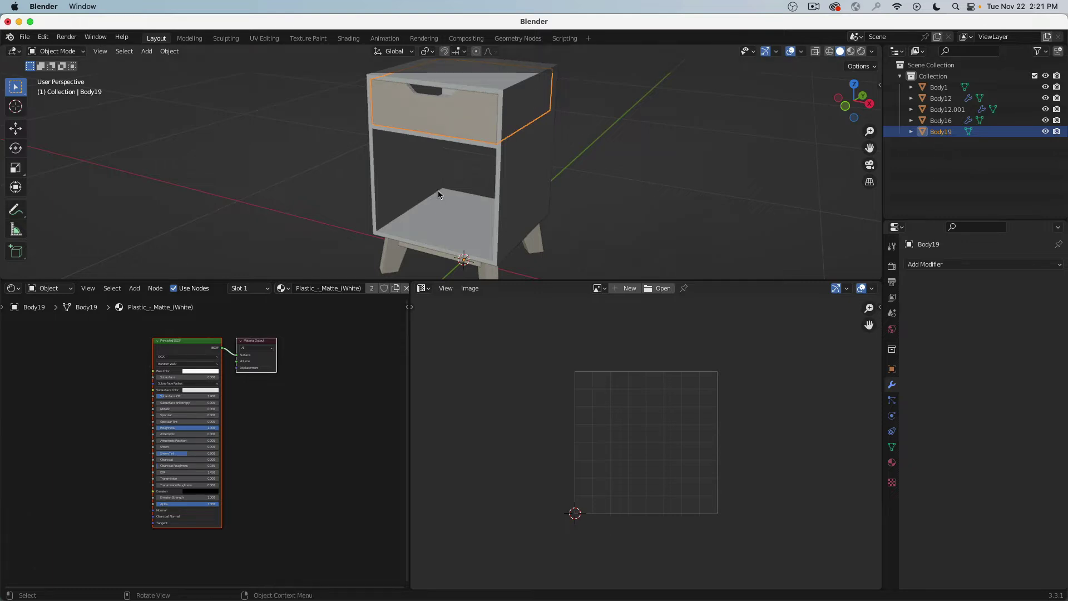
{"action": "key", "text": "shift+h"}
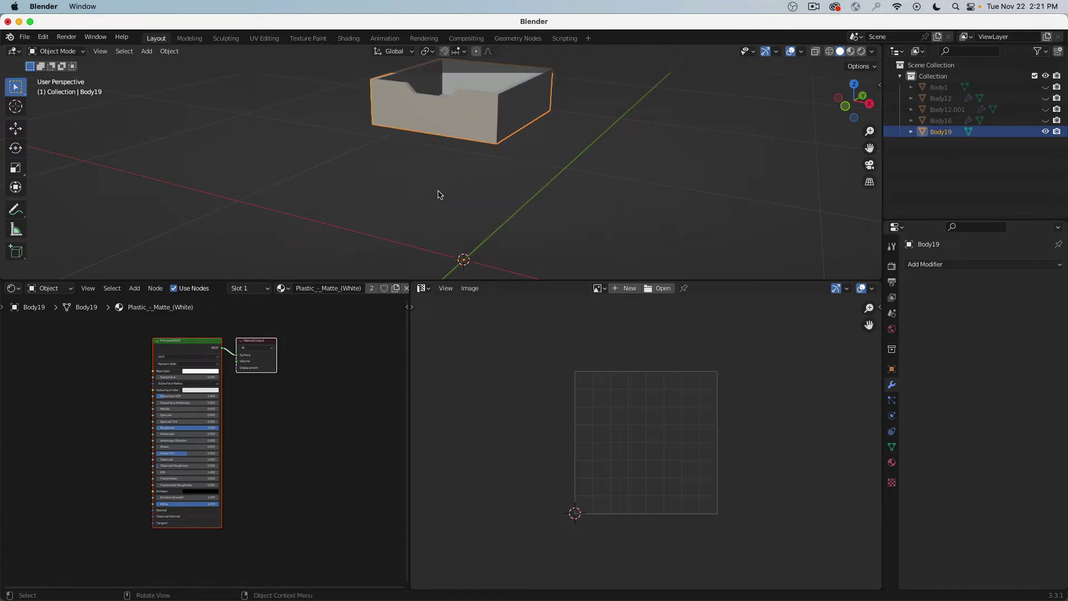
{"action": "middle_click_drag", "start_coordinate": [484, 167], "coordinate": [479, 162]}
{"action": "scroll", "coordinate": [478, 161], "scroll_direction": "up", "scroll_amount": 2}
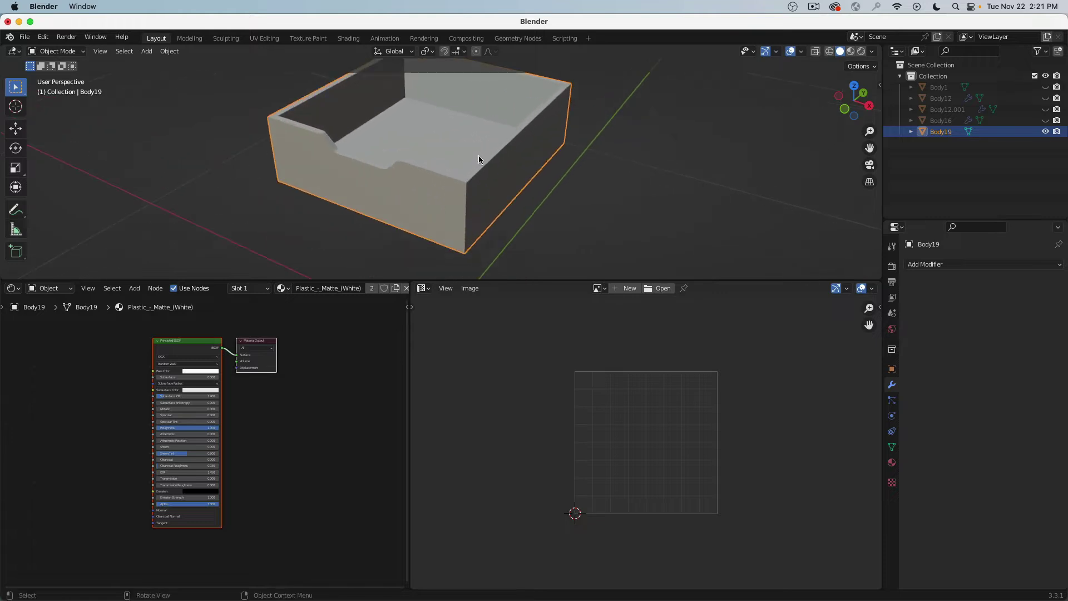
{"action": "scroll", "coordinate": [479, 159], "scroll_direction": "down", "scroll_amount": 2}
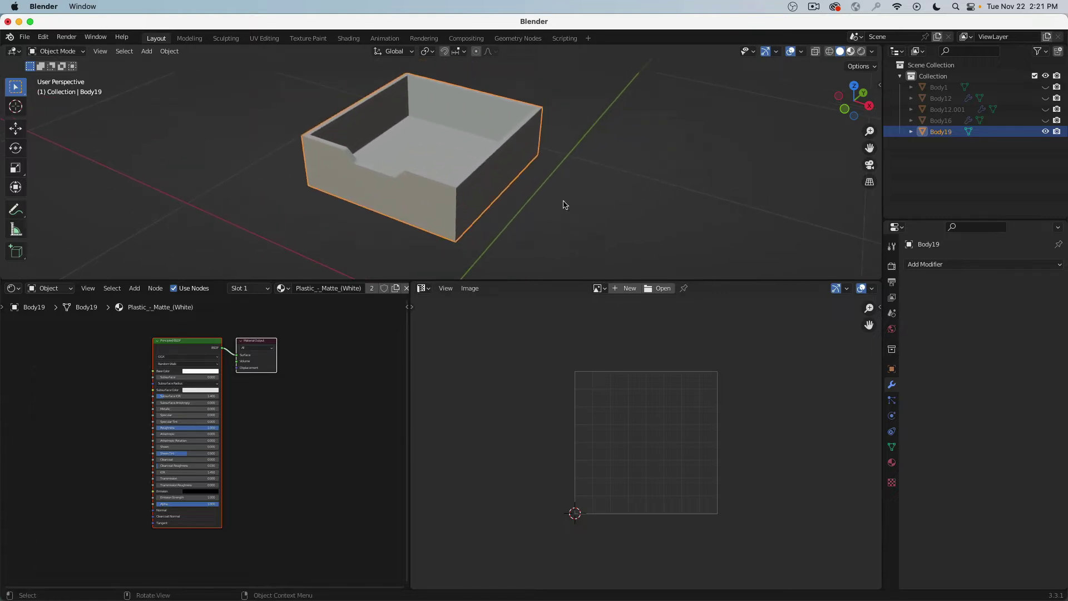
{"action": "key", "text": "z"}
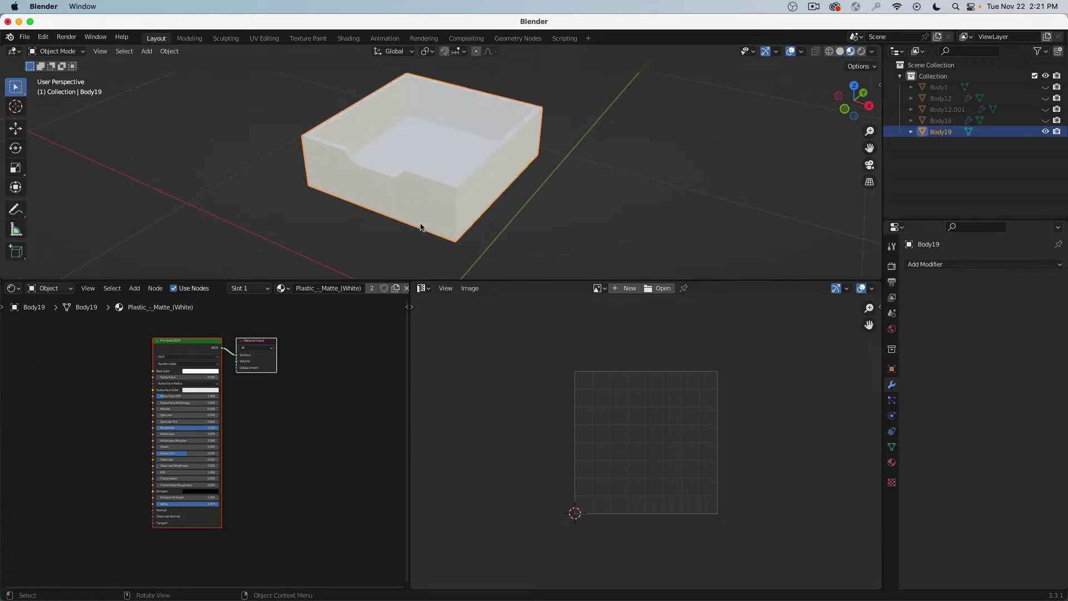
{"action": "mouse_move", "coordinate": [420, 226]}
{"action": "middle_mouse_down"}
{"action": "mouse_move", "coordinate": [453, 162]}
{"action": "mouse_move", "coordinate": [455, 182]}
{"action": "mouse_move", "coordinate": [417, 203]}
{"action": "mouse_move", "coordinate": [433, 225]}
{"action": "middle_mouse_up"}
{"action": "scroll", "coordinate": [174, 331], "scroll_direction": "up", "scroll_amount": 1}
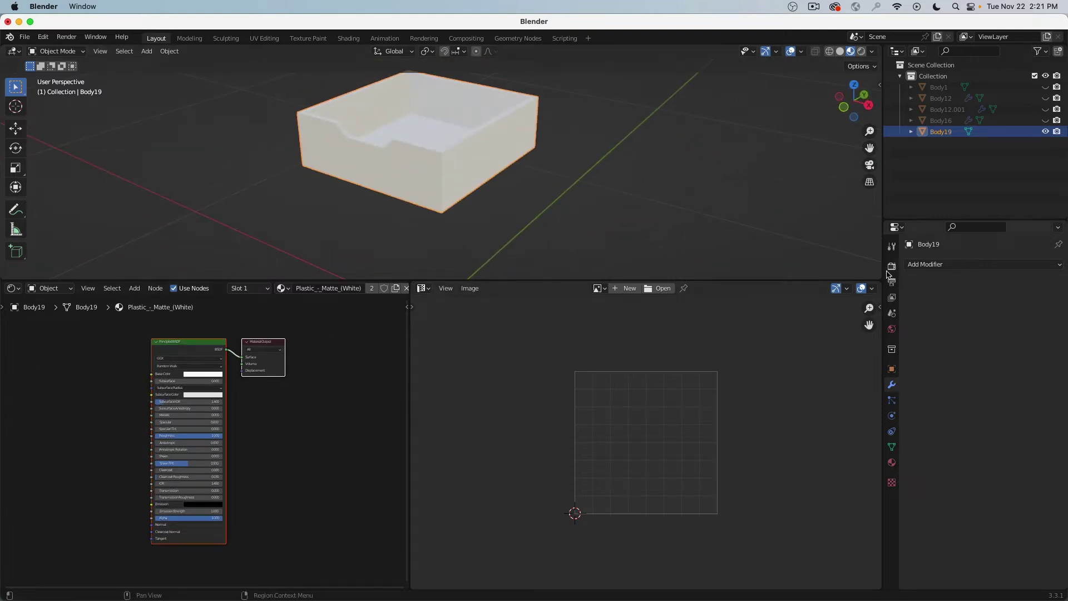
- Examine the drawer's material slots, comparing the Plastic_-_Matte_(White) and 3D_Oak_-_Unfinished node setups
{"action": "left_click", "coordinate": [892, 463]}
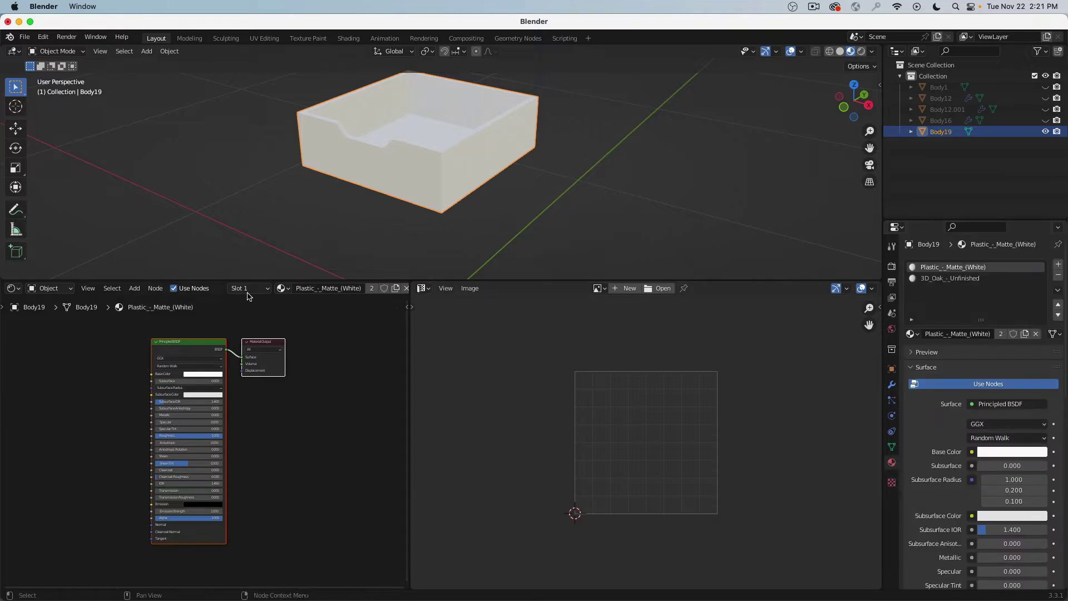
{"action": "left_click", "coordinate": [284, 288]}
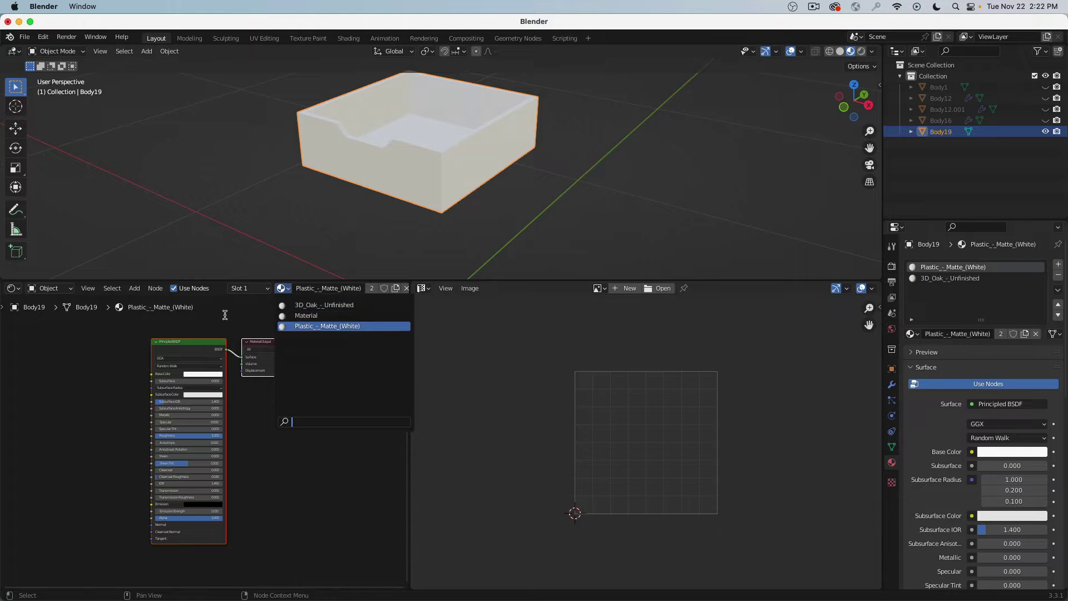
{"action": "left_click", "coordinate": [263, 289]}
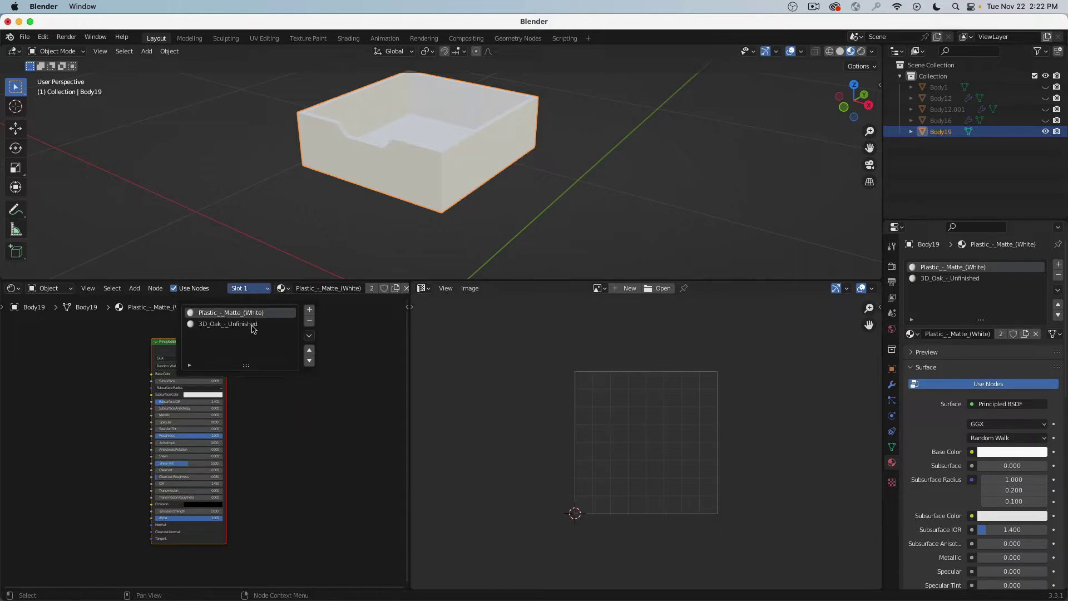
{"action": "left_click", "coordinate": [253, 328]}
{"action": "left_click", "coordinate": [260, 315]}
{"action": "left_click", "coordinate": [258, 328]}
{"action": "left_click", "coordinate": [260, 316]}
{"action": "left_click", "coordinate": [263, 327]}
{"action": "left_click", "coordinate": [264, 316]}
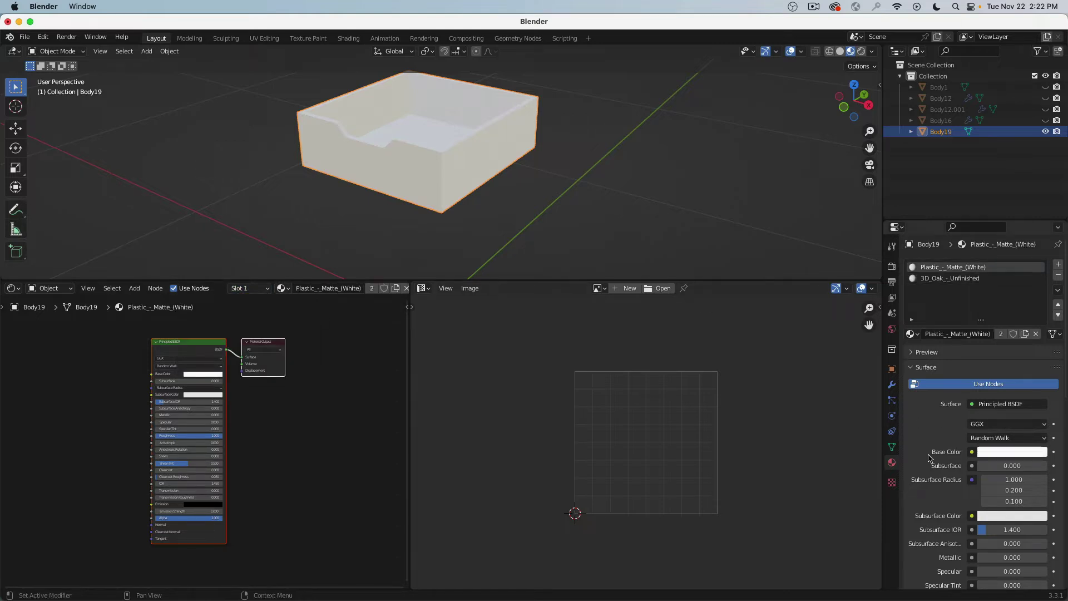
- Try an orange base color on Plastic_-_Matte_(White) to identify its faces, and return it to white by copying the subsurface color
{"action": "scroll", "coordinate": [940, 456], "scroll_direction": "down", "scroll_amount": 4}
{"action": "left_click", "coordinate": [999, 364]}
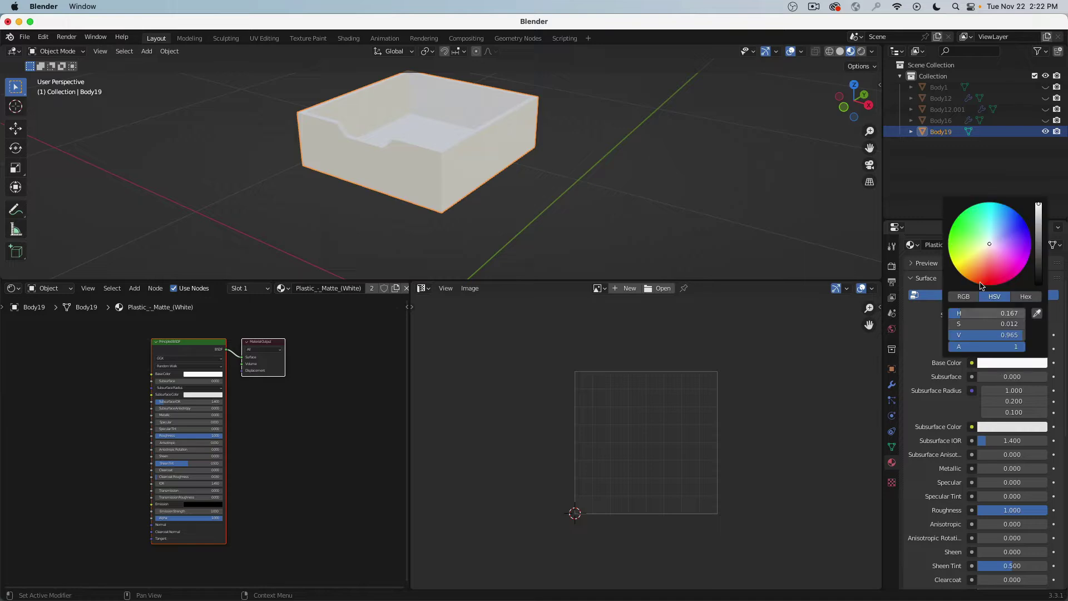
{"action": "left_click", "coordinate": [981, 286]}
{"action": "middle_click_drag", "start_coordinate": [499, 159], "coordinate": [467, 165]}
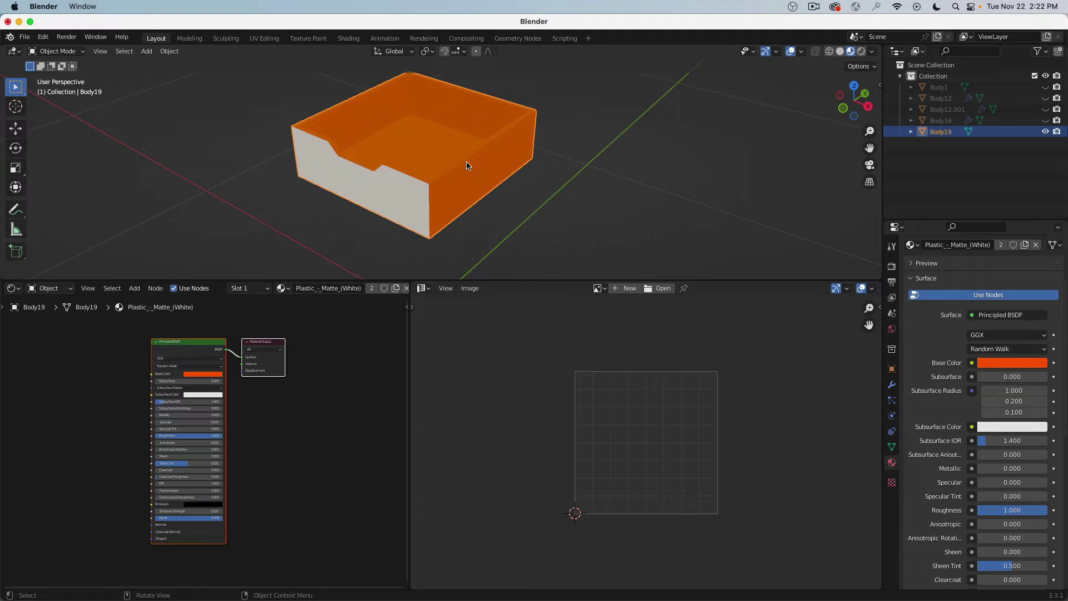
{"action": "left_click_drag", "start_coordinate": [995, 430], "coordinate": [993, 362]}
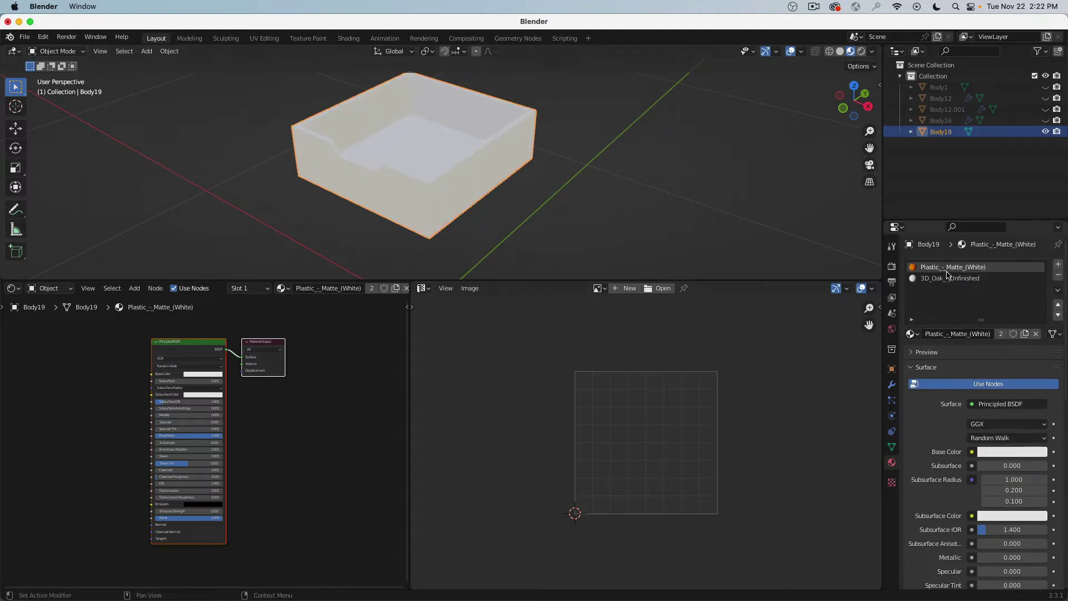
- Set the base color of the drawer's 3D_Oak_-_Unfinished material to red to identify the faces that use it
{"action": "left_click", "coordinate": [955, 278]}
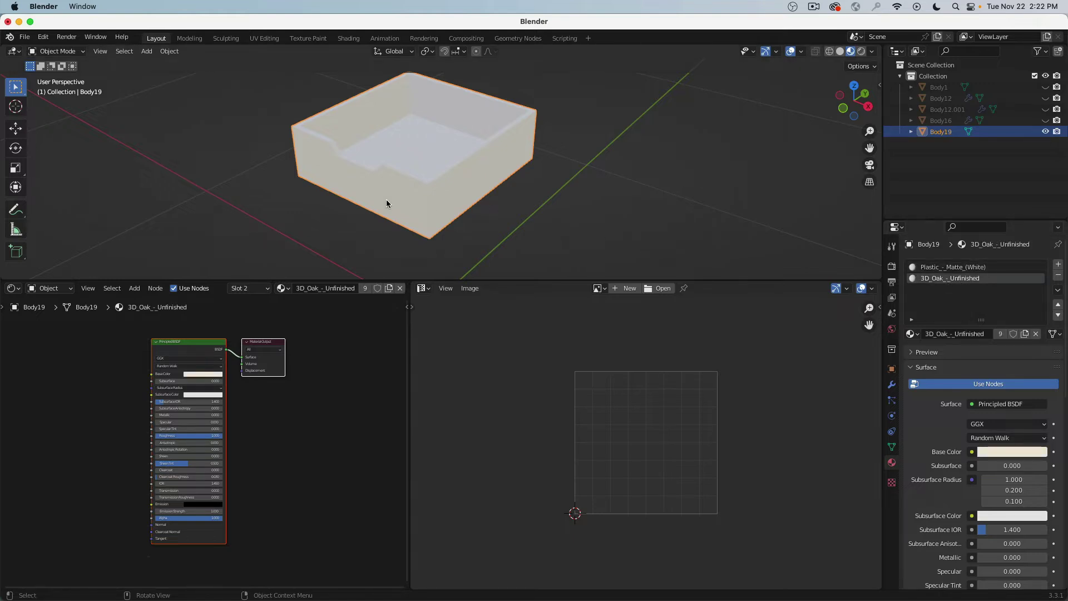
{"action": "left_click", "coordinate": [58, 51]}
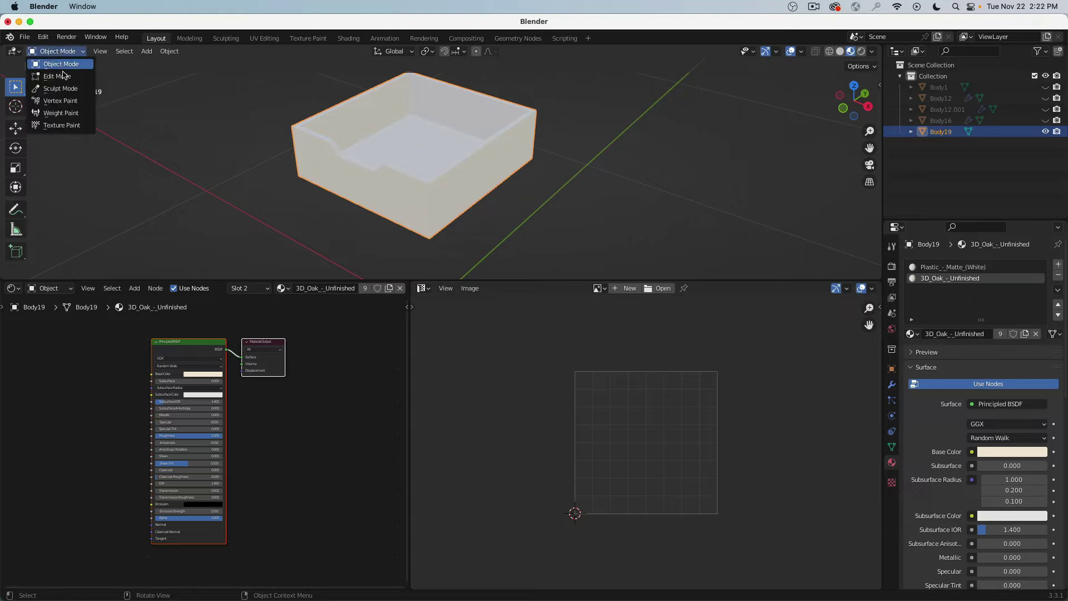
{"action": "left_click", "coordinate": [1003, 451]}
{"action": "left_click_drag", "start_coordinate": [1003, 349], "coordinate": [990, 374]}
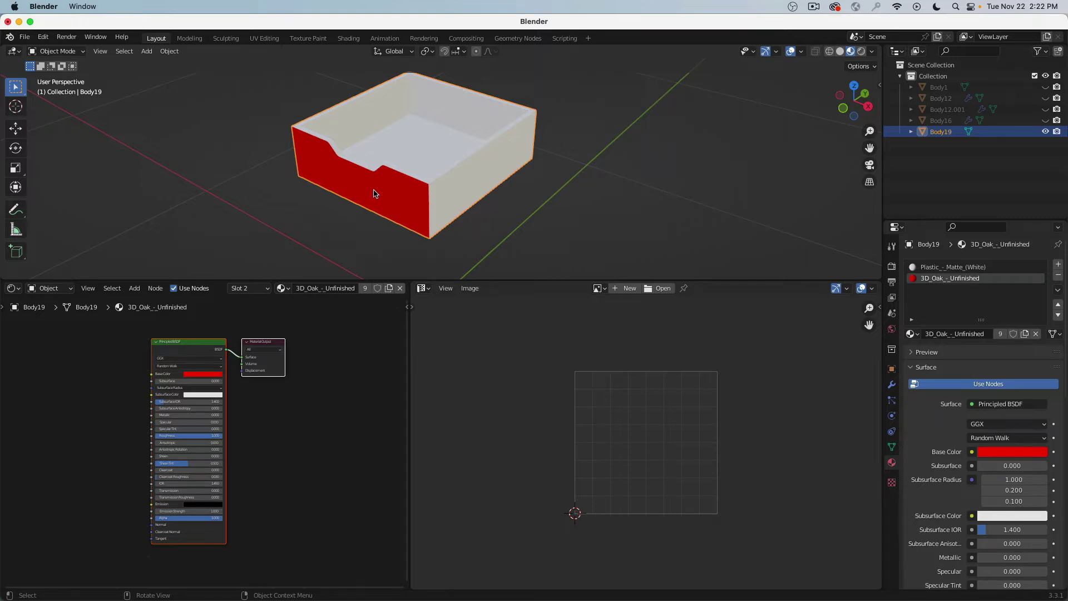
- Add an Image Texture node beside the Principled BSDF input side in the 3D_Oak_-_Unfinished material
{"action": "middle_click_drag", "start_coordinate": [118, 359], "coordinate": [197, 372]}
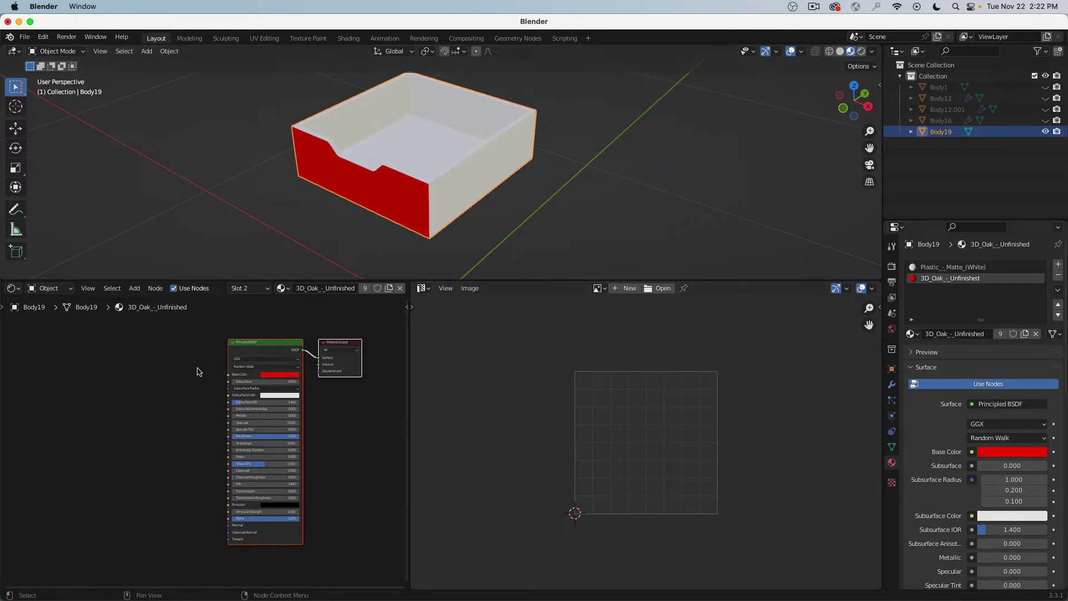
{"action": "scroll", "coordinate": [198, 372], "scroll_direction": "up", "scroll_amount": 3}
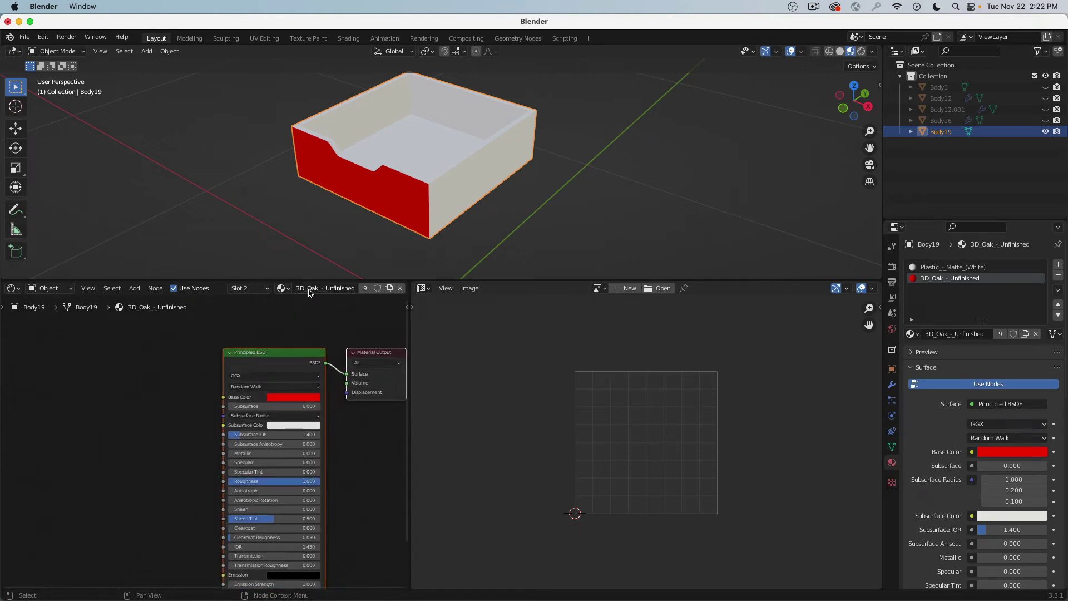
{"action": "left_click", "coordinate": [134, 288]}
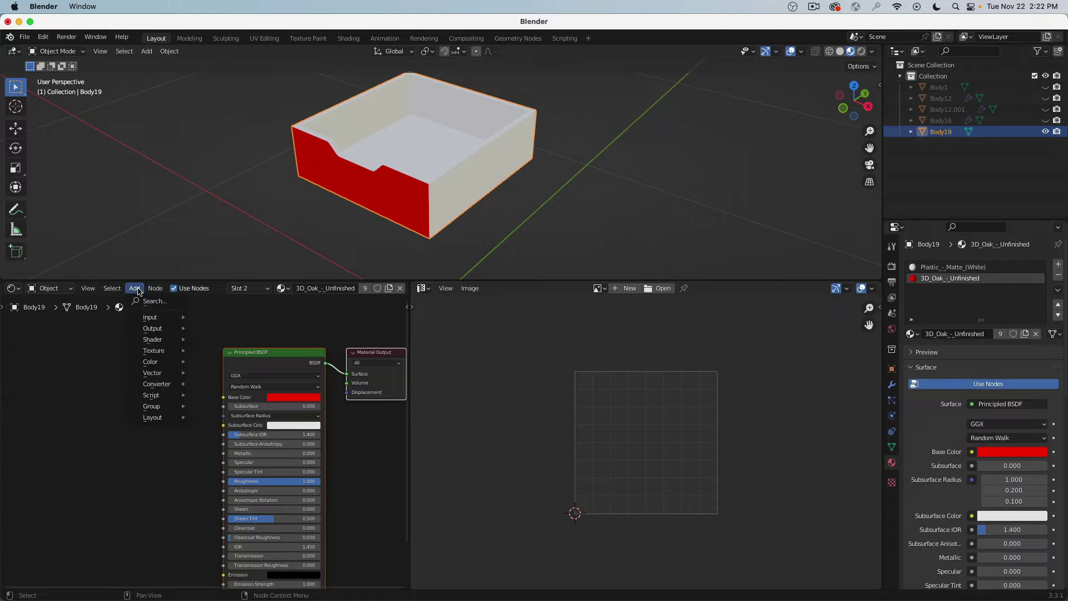
{"action": "mouse_move", "coordinate": [155, 350]}
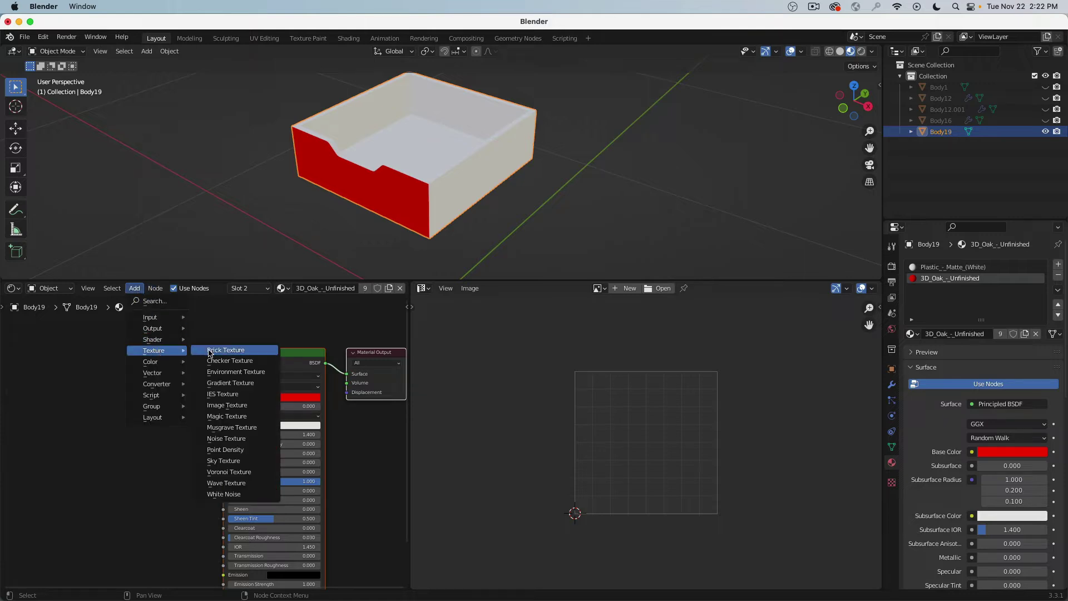
{"action": "left_click", "coordinate": [253, 409]}
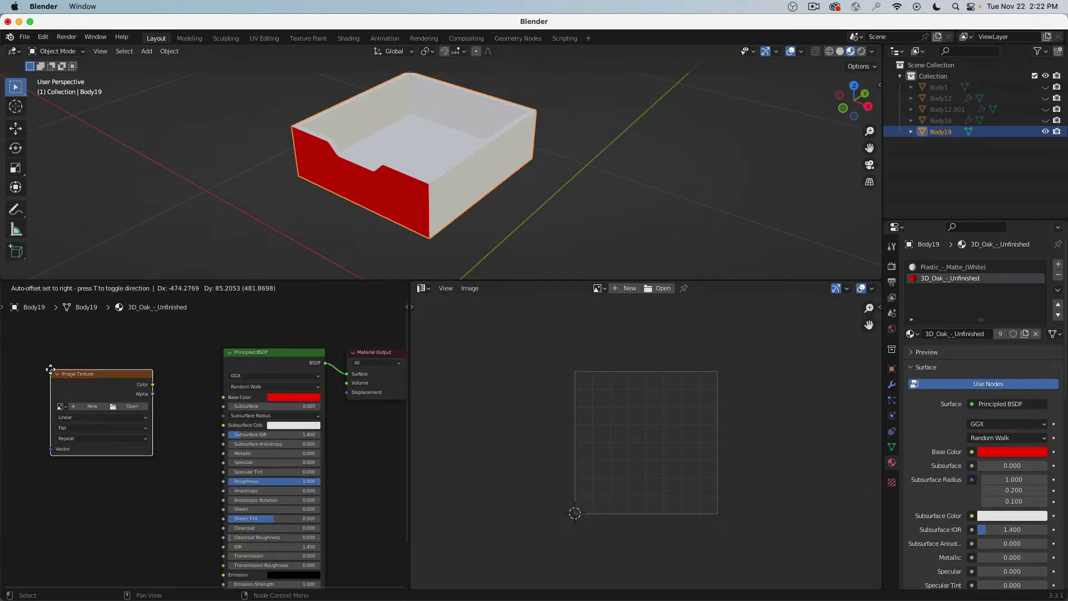
{"action": "left_click", "coordinate": [50, 370]}
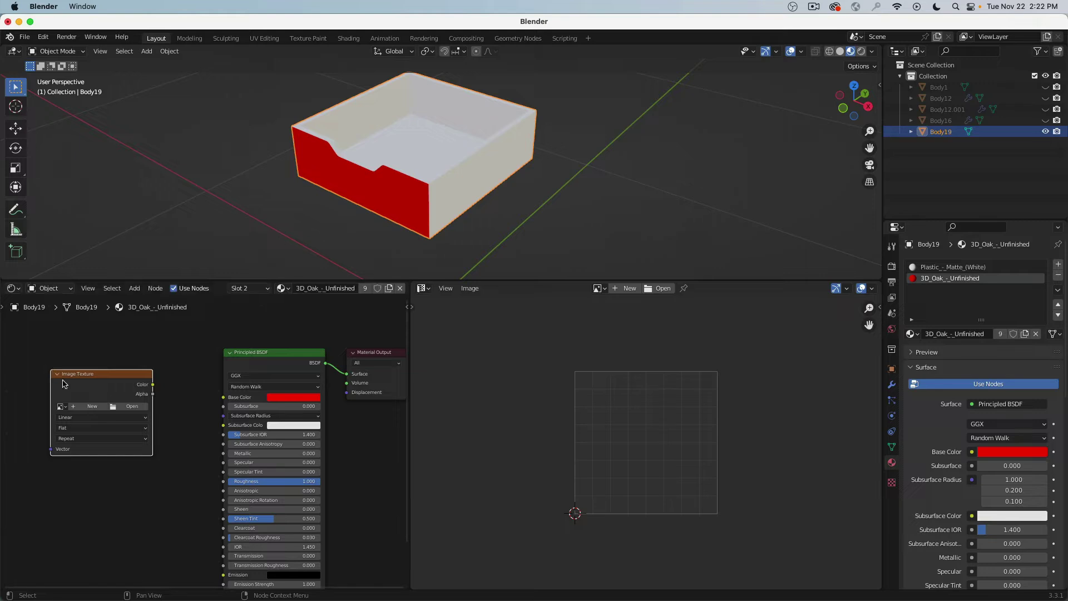
- Load veneer UV.png from the Desktop folder into the Image Texture node
{"action": "left_click", "coordinate": [132, 408]}
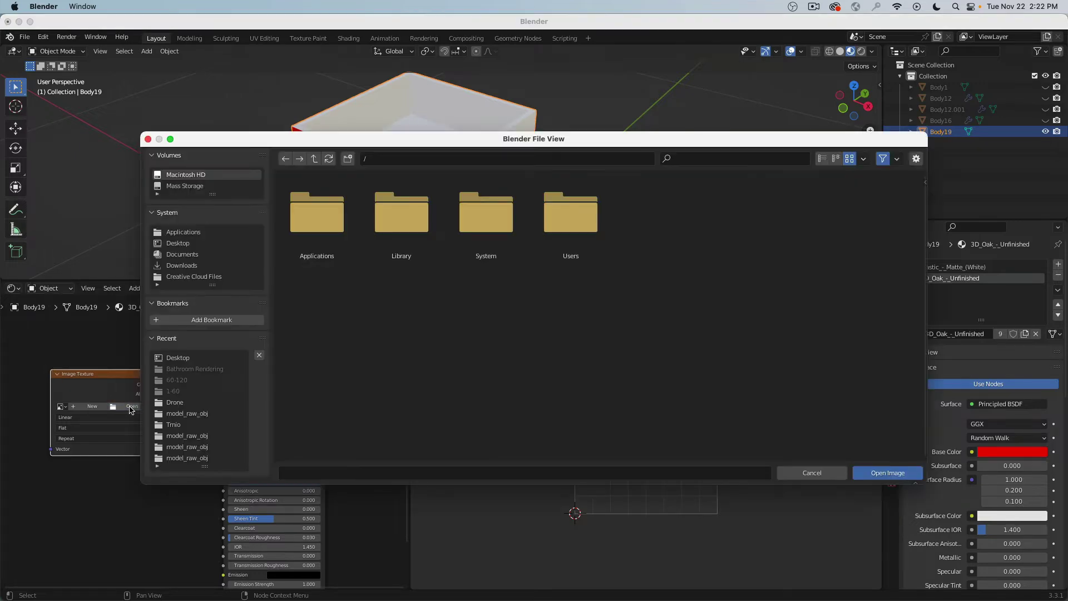
{"action": "left_click", "coordinate": [179, 243]}
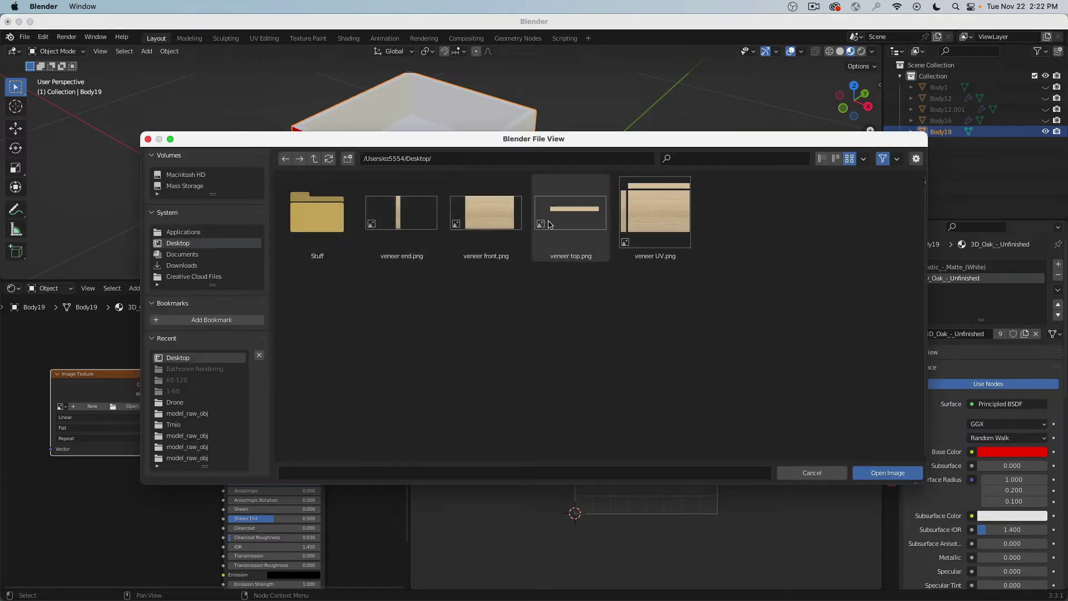
{"action": "left_click", "coordinate": [647, 210]}
{"action": "left_click", "coordinate": [888, 473]}
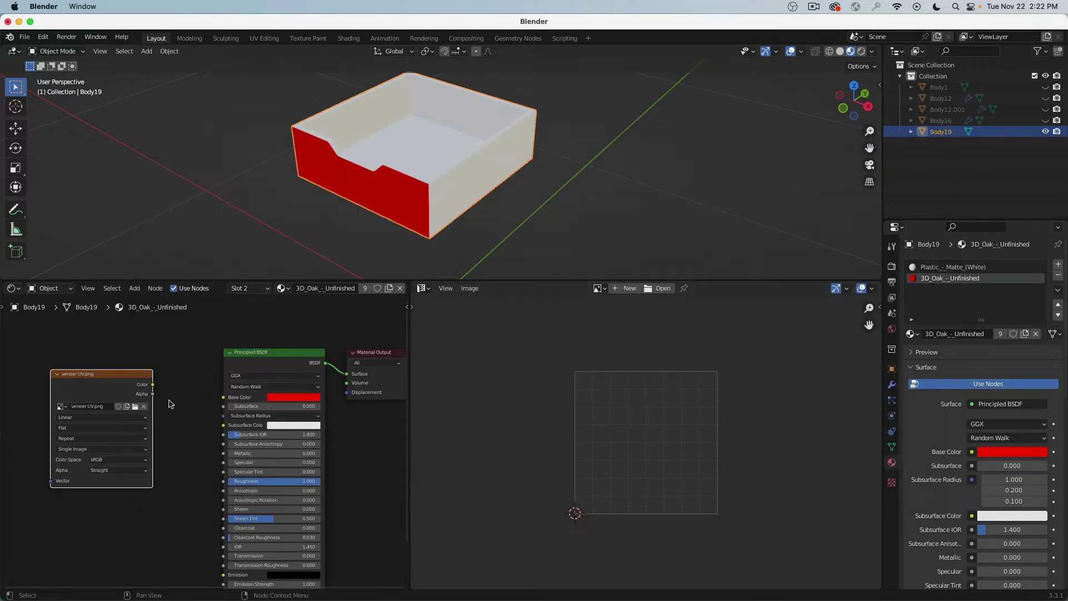
- Connect the veneer texture's Color output to the Principled BSDF Base Color and inspect the pattern on the drawer front
{"action": "left_click_drag", "start_coordinate": [153, 385], "coordinate": [223, 399]}
{"action": "middle_click_drag", "start_coordinate": [394, 150], "coordinate": [382, 197]}
{"action": "scroll", "coordinate": [446, 152], "scroll_direction": "up", "scroll_amount": 3}
{"action": "scroll", "coordinate": [448, 154], "scroll_direction": "up", "scroll_amount": 3}
{"action": "scroll", "coordinate": [455, 182], "scroll_direction": "down", "scroll_amount": 5}
{"action": "scroll", "coordinate": [382, 197], "scroll_direction": "down", "scroll_amount": 2}
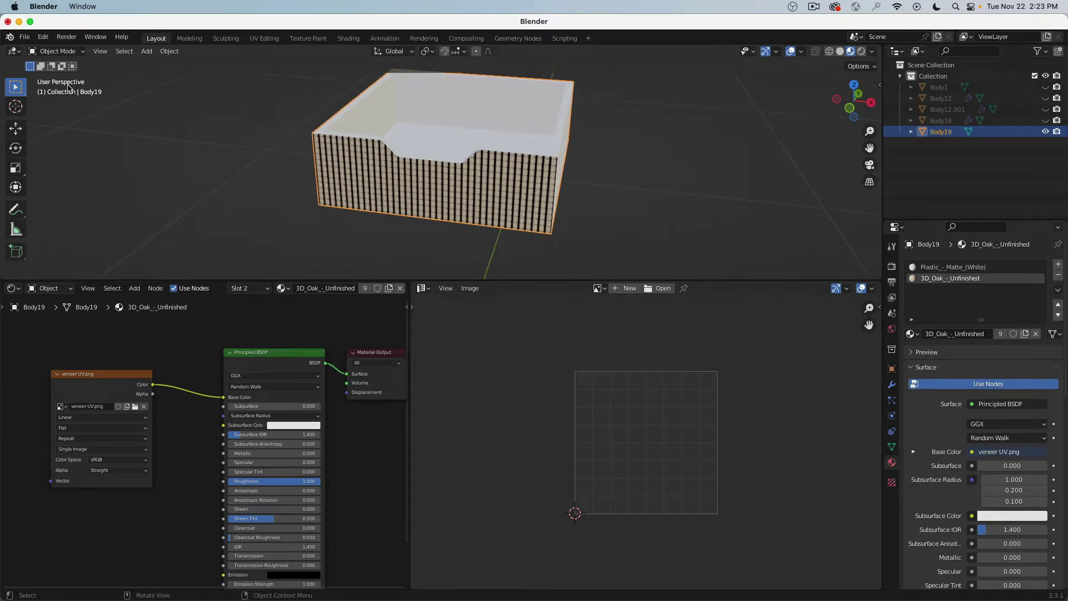
- In Edit Mode with face selection, select only the drawer faces assigned to 3D_Oak_-_Unfinished and view them in wireframe
{"action": "left_click", "coordinate": [58, 51]}
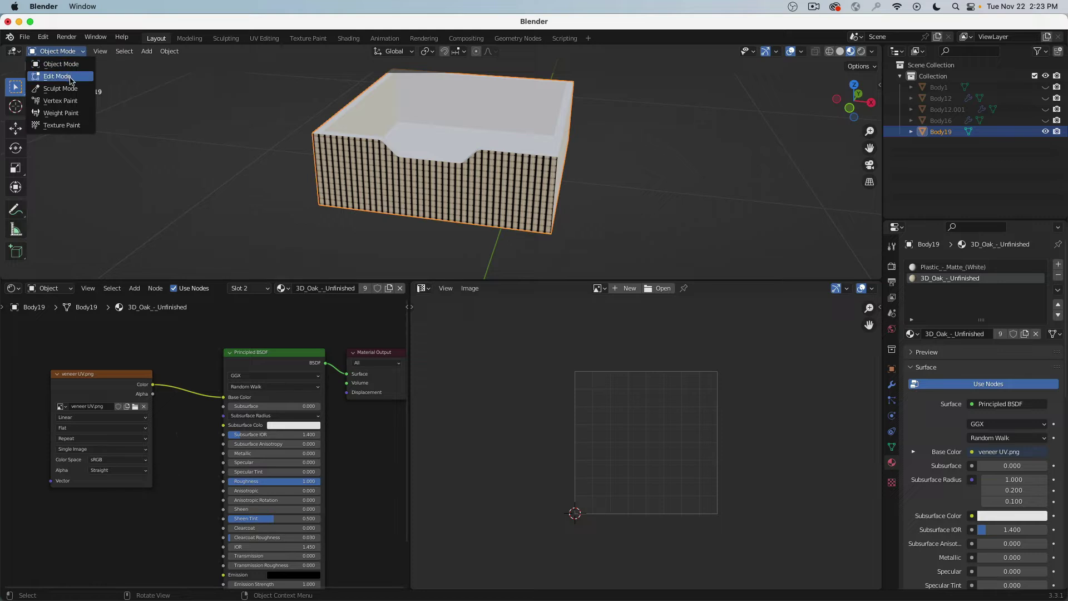
{"action": "left_click", "coordinate": [71, 78]}
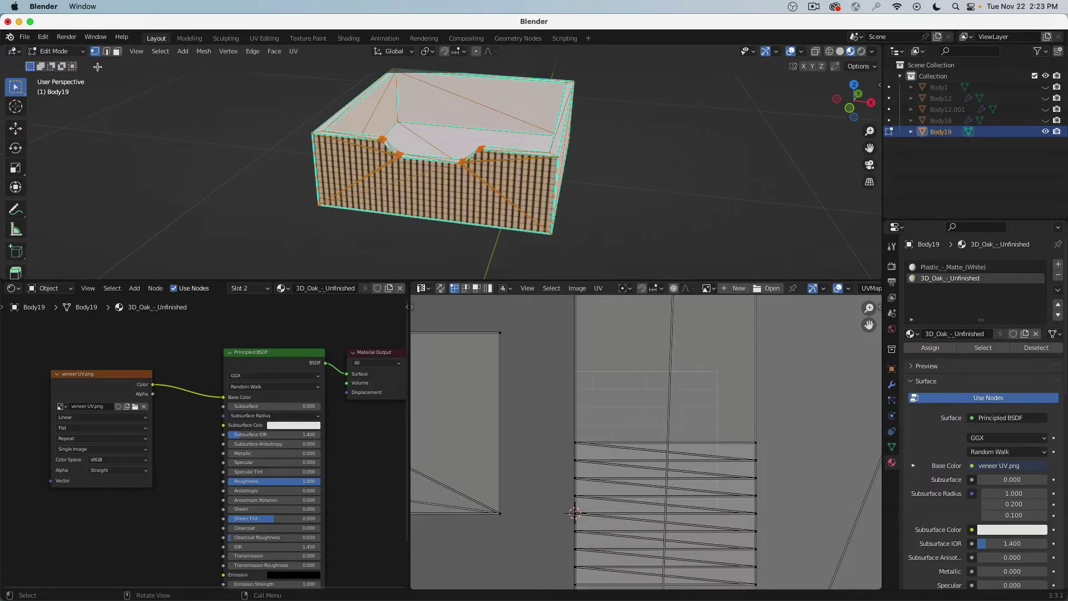
{"action": "left_click", "coordinate": [141, 87]}
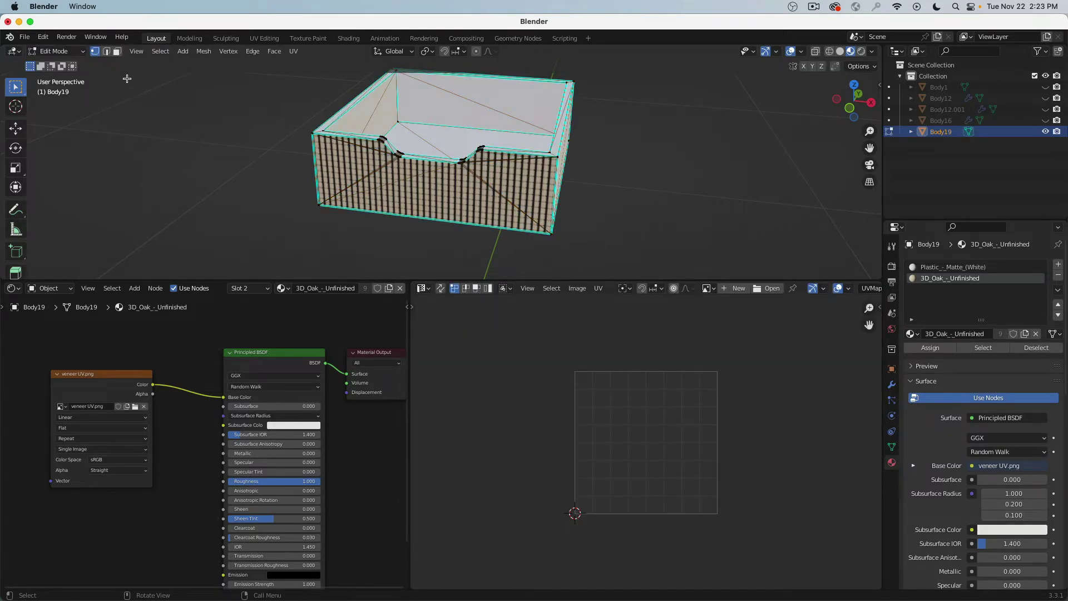
{"action": "left_click", "coordinate": [117, 51]}
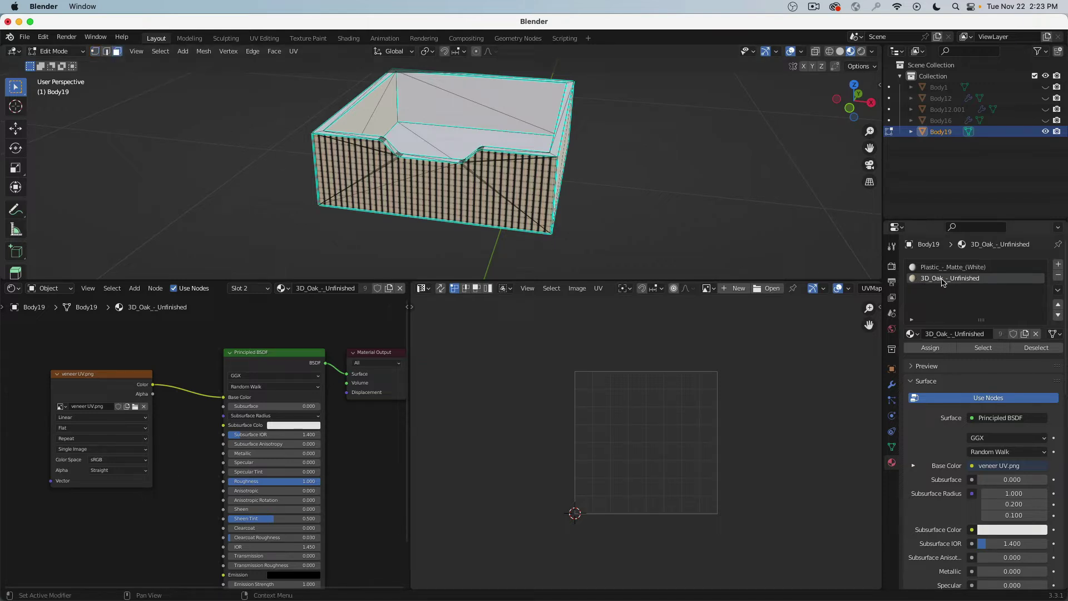
{"action": "left_click", "coordinate": [983, 348]}
{"action": "middle_click_drag", "start_coordinate": [640, 183], "coordinate": [384, 167]}
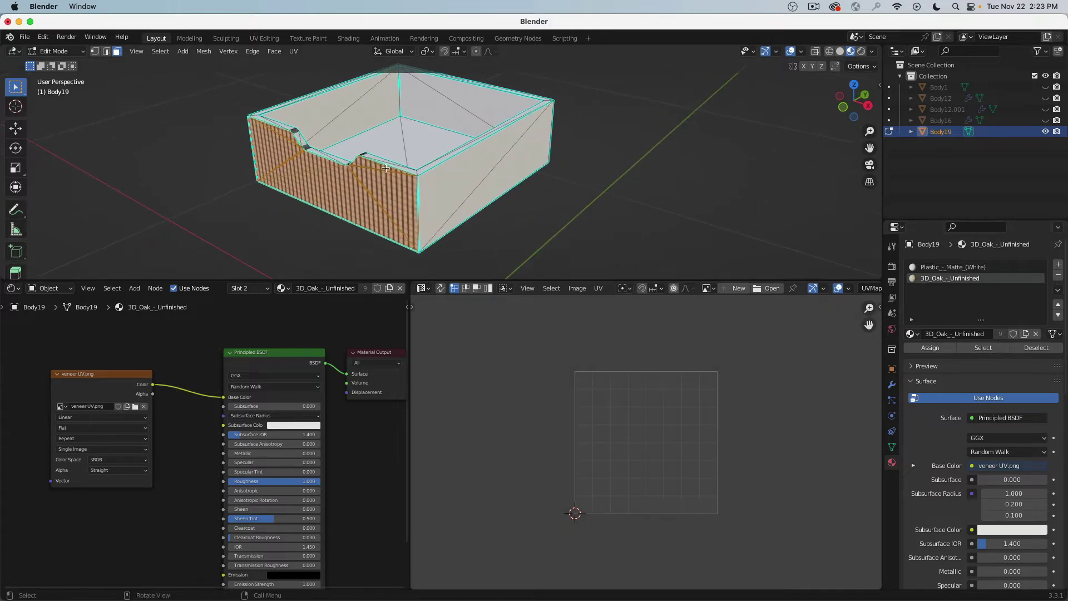
{"action": "scroll", "coordinate": [382, 168], "scroll_direction": "up", "scroll_amount": 5}
{"action": "scroll", "coordinate": [281, 172], "scroll_direction": "down", "scroll_amount": 5}
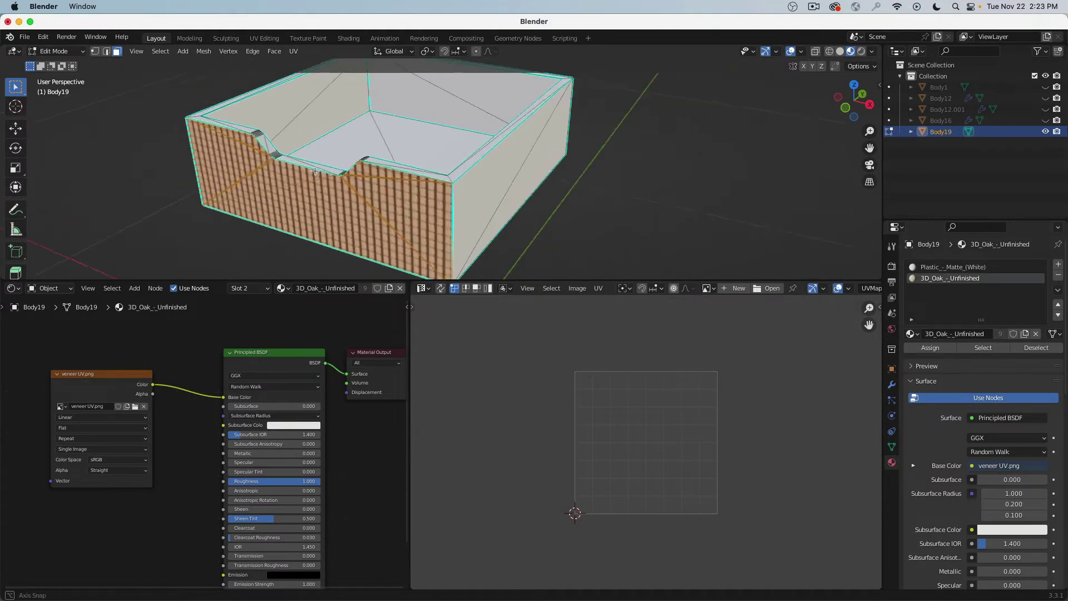
{"action": "middle_click_drag", "start_coordinate": [281, 172], "coordinate": [320, 172]}
{"action": "key", "text": "alt+z"}
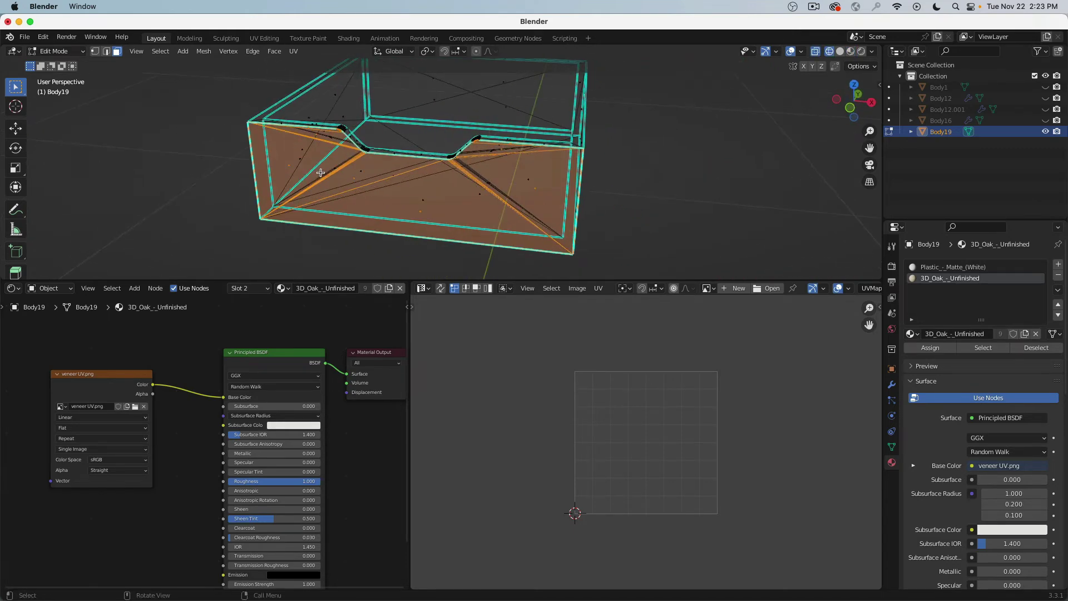
- Display veneer UV.png in the UV editor and bring the whole UV island of the oak faces into view
{"action": "left_click", "coordinate": [708, 288]}
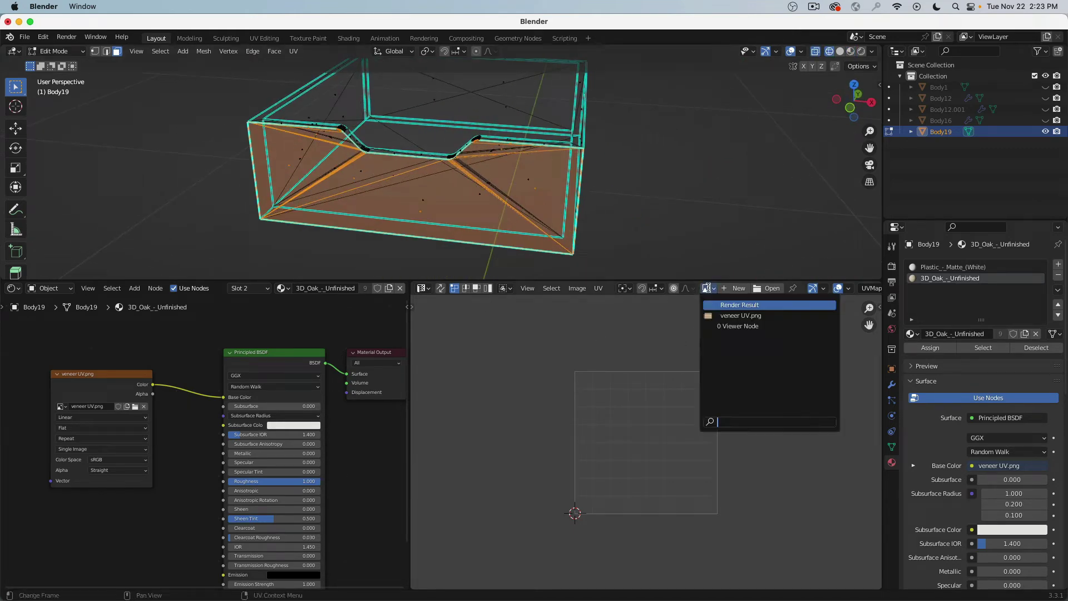
{"action": "left_click", "coordinate": [770, 315]}
{"action": "scroll", "coordinate": [660, 392], "scroll_direction": "down", "scroll_amount": 4}
{"action": "scroll", "coordinate": [636, 358], "scroll_direction": "down", "scroll_amount": 3}
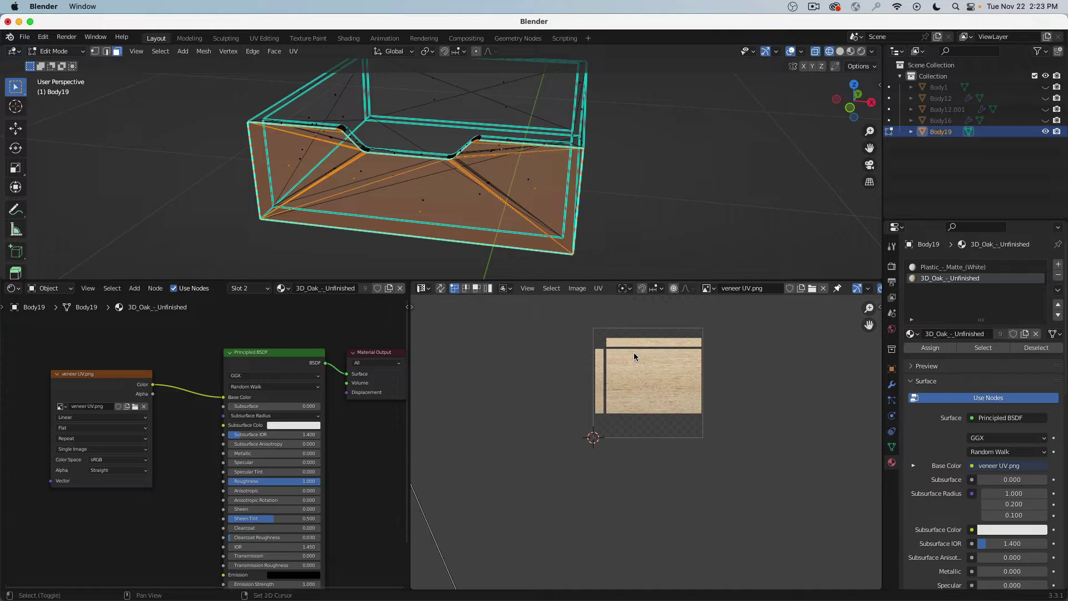
{"action": "middle_click_drag", "start_coordinate": [634, 352], "coordinate": [641, 392]}
{"action": "scroll", "coordinate": [642, 391], "scroll_direction": "down", "scroll_amount": 18}
{"action": "scroll", "coordinate": [641, 389], "scroll_direction": "up", "scroll_amount": 3}
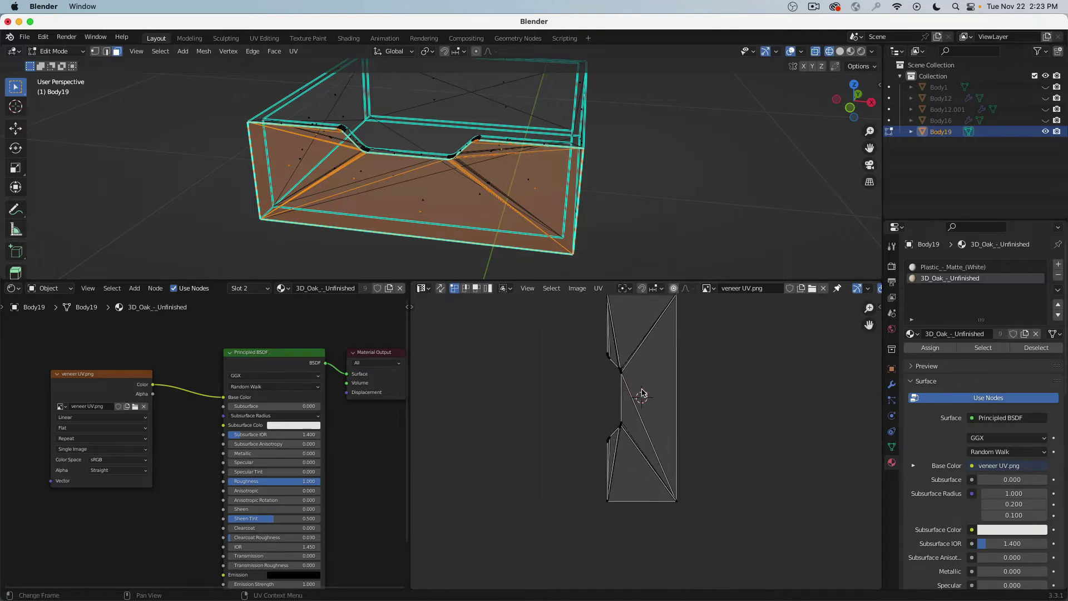
{"action": "scroll", "coordinate": [643, 392], "scroll_direction": "down", "scroll_amount": 2}
{"action": "scroll", "coordinate": [641, 387], "scroll_direction": "up", "scroll_amount": 2}
{"action": "scroll", "coordinate": [676, 376], "scroll_direction": "up", "scroll_amount": 1}
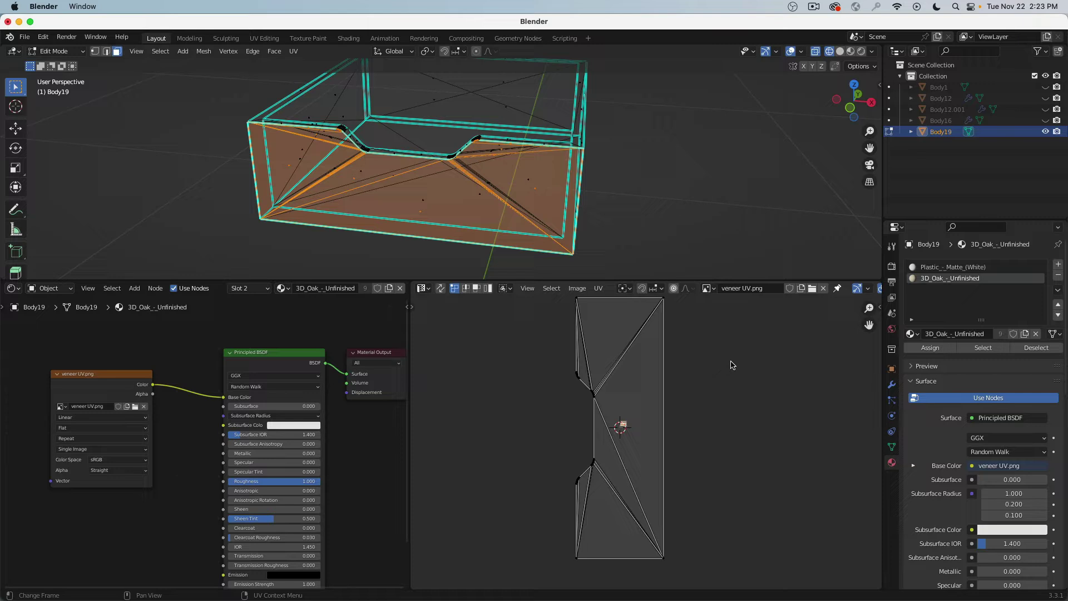
- Select all UVs of the oak faces, switch to material preview shading, and scale the island down to roughly the veneer image's size
{"action": "key", "text": "a"}
{"action": "key", "text": "s"}
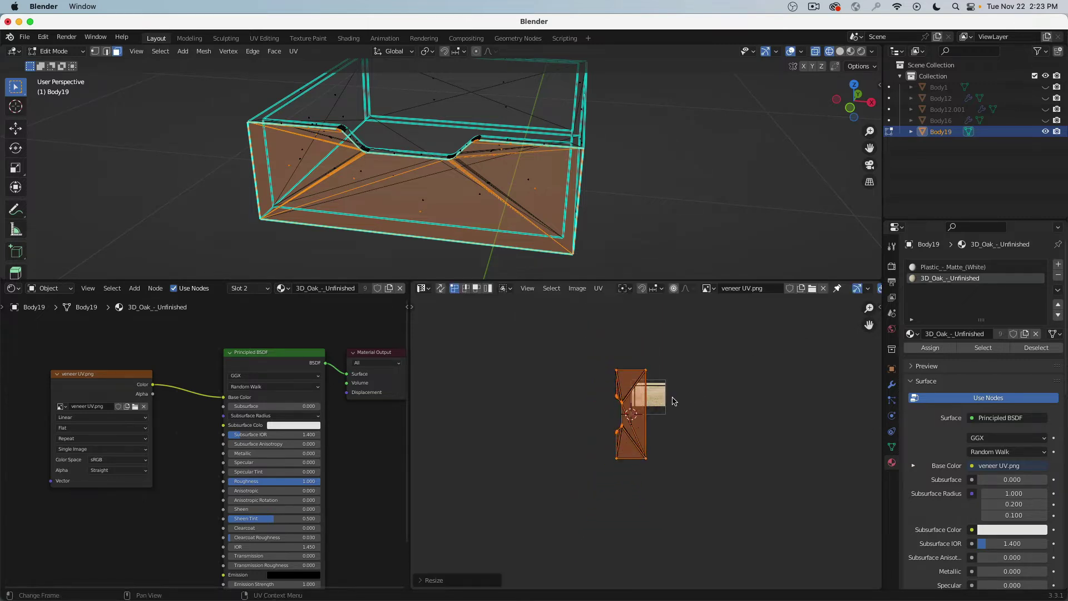
{"action": "left_click", "coordinate": [630, 411]}
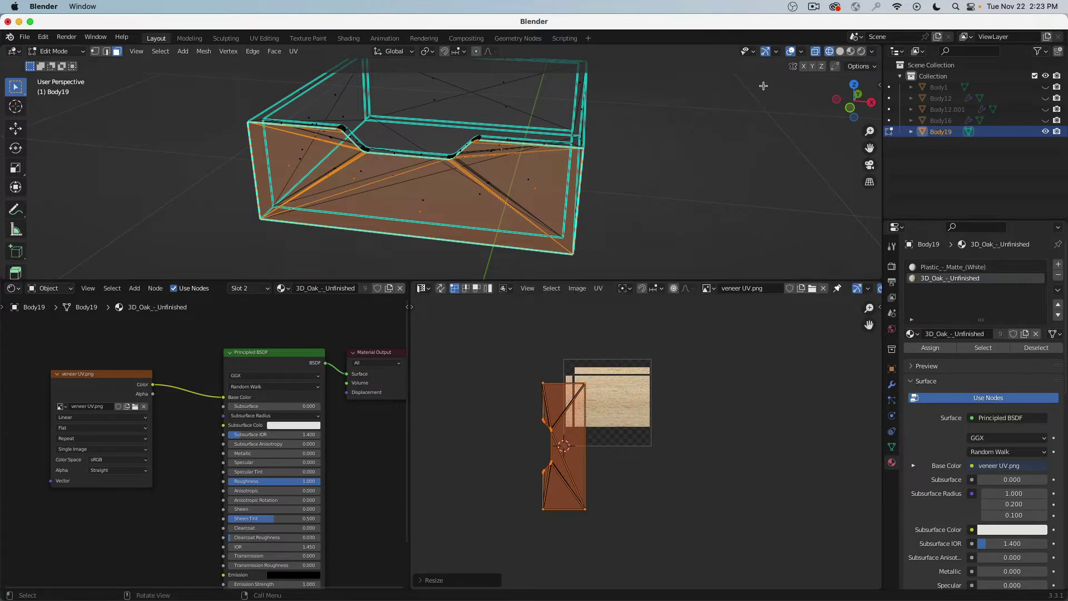
{"action": "left_click", "coordinate": [850, 51]}
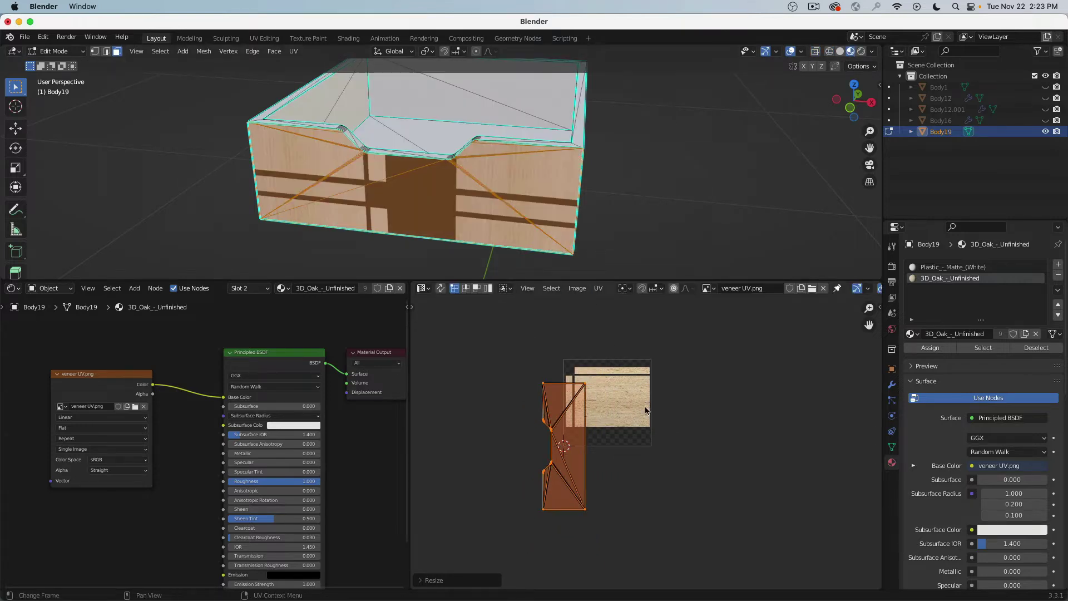
{"action": "scroll", "coordinate": [621, 380], "scroll_direction": "up", "scroll_amount": 2}
{"action": "key", "text": "s"}
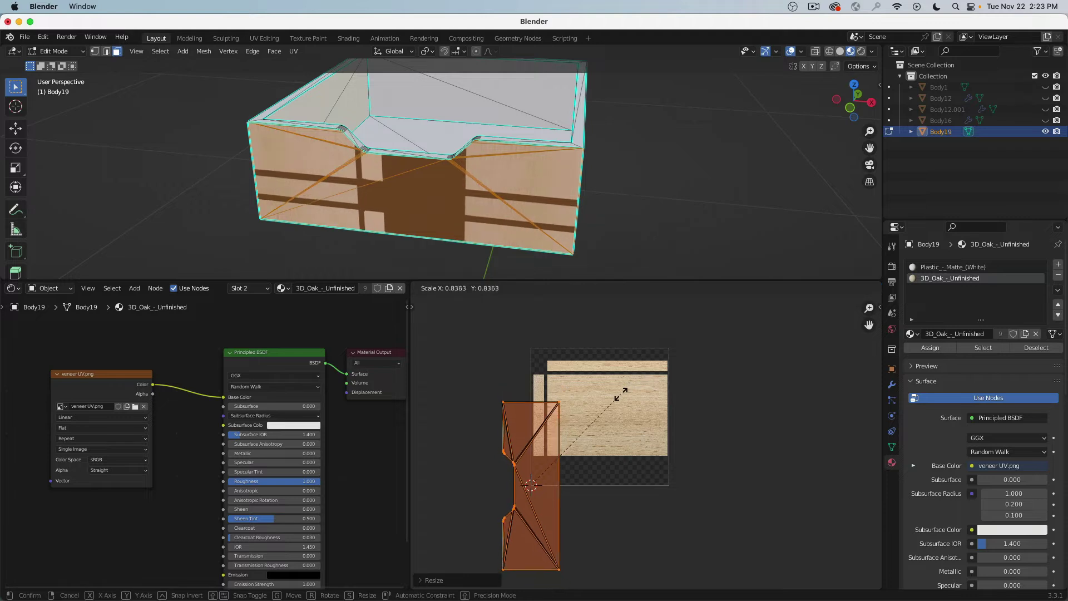
{"action": "left_click", "coordinate": [528, 469]}
- Move the UV island over the large veneer panel and rotate it horizontal with the notch facing up, aligned with the wood grain
{"action": "key", "text": "g"}
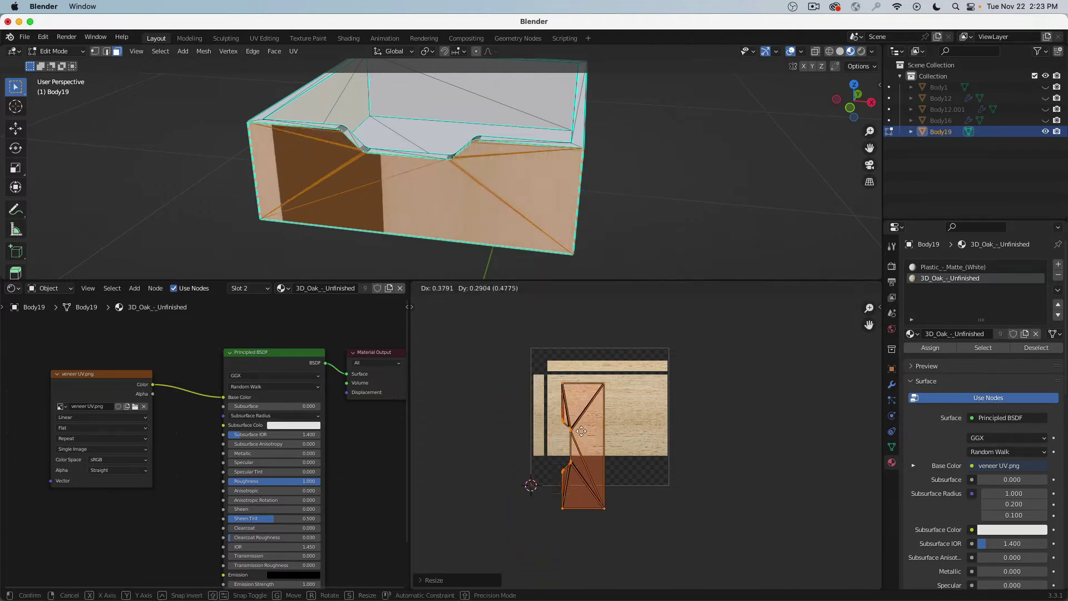
{"action": "left_click", "coordinate": [597, 404]}
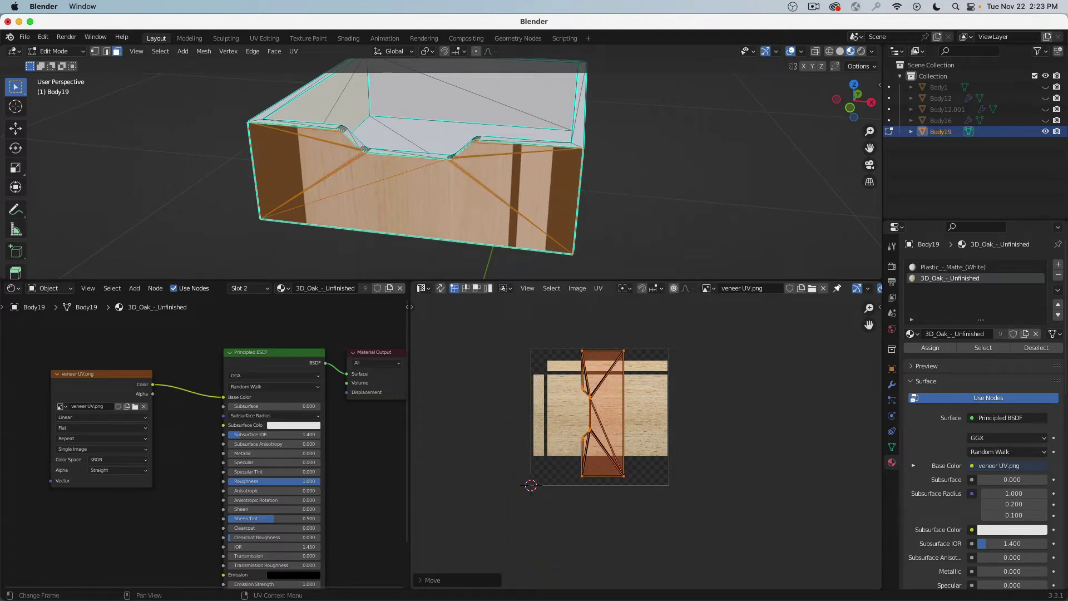
{"action": "key", "text": "r"}
{"action": "left_click", "coordinate": [686, 393]}
{"action": "scroll", "coordinate": [656, 403], "scroll_direction": "up", "scroll_amount": 4}
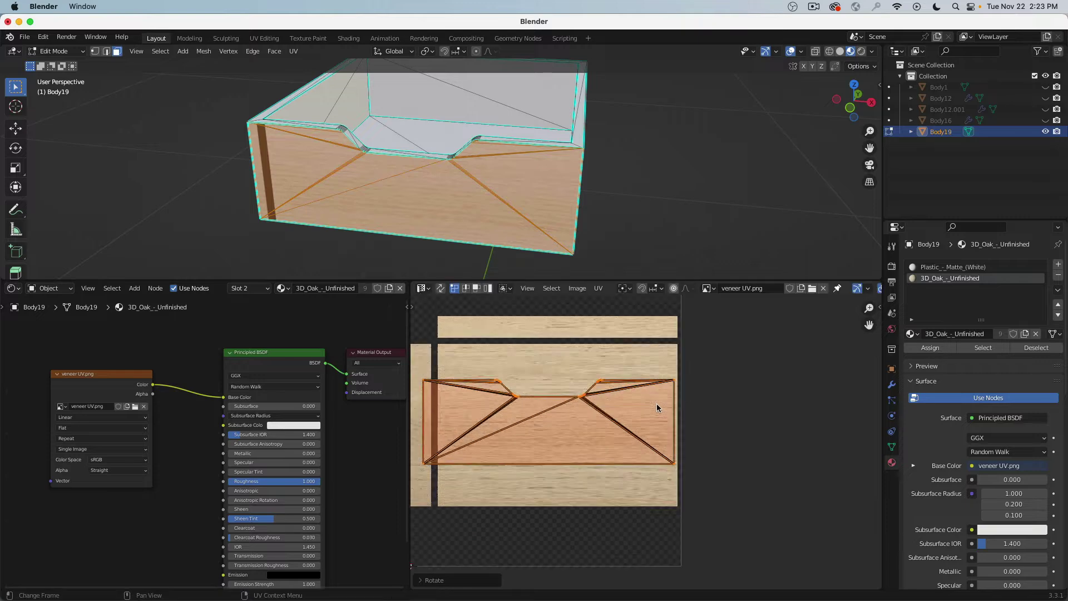
{"action": "scroll", "coordinate": [762, 409], "scroll_direction": "down", "scroll_amount": 1}
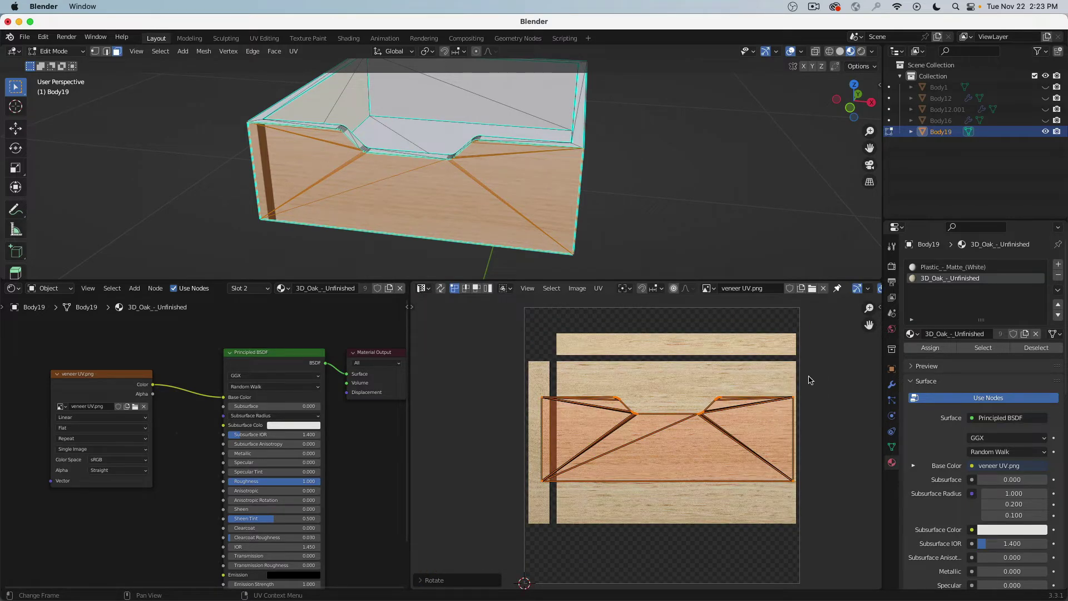
- Scale and move the UV island into the lower part of the large veneer panel, and check the drawer front in Object Mode
{"action": "key", "text": "s"}
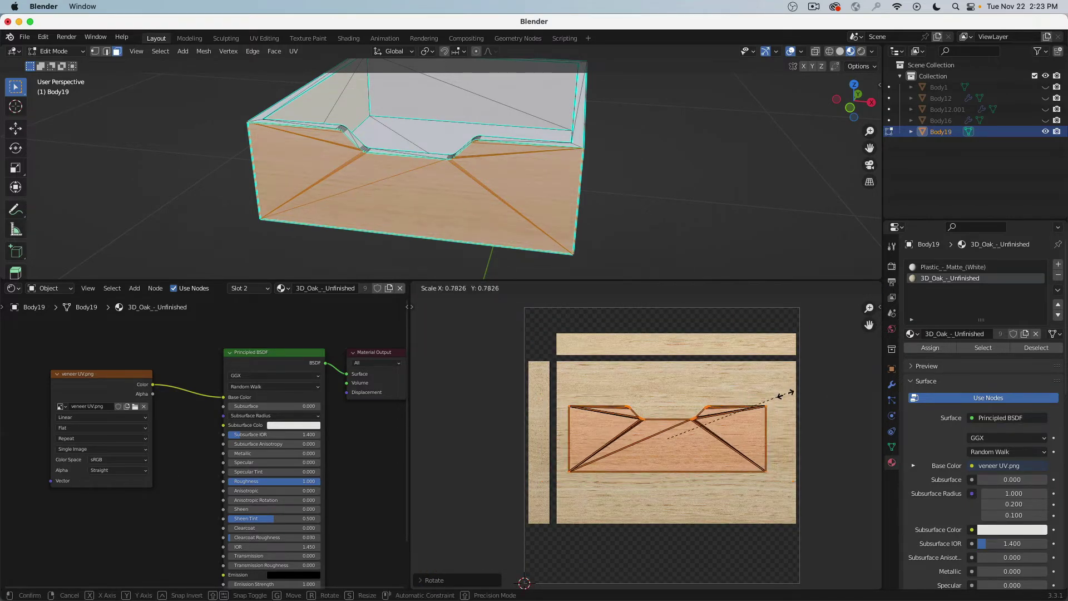
{"action": "left_click", "coordinate": [673, 472]}
{"action": "key", "text": "g"}
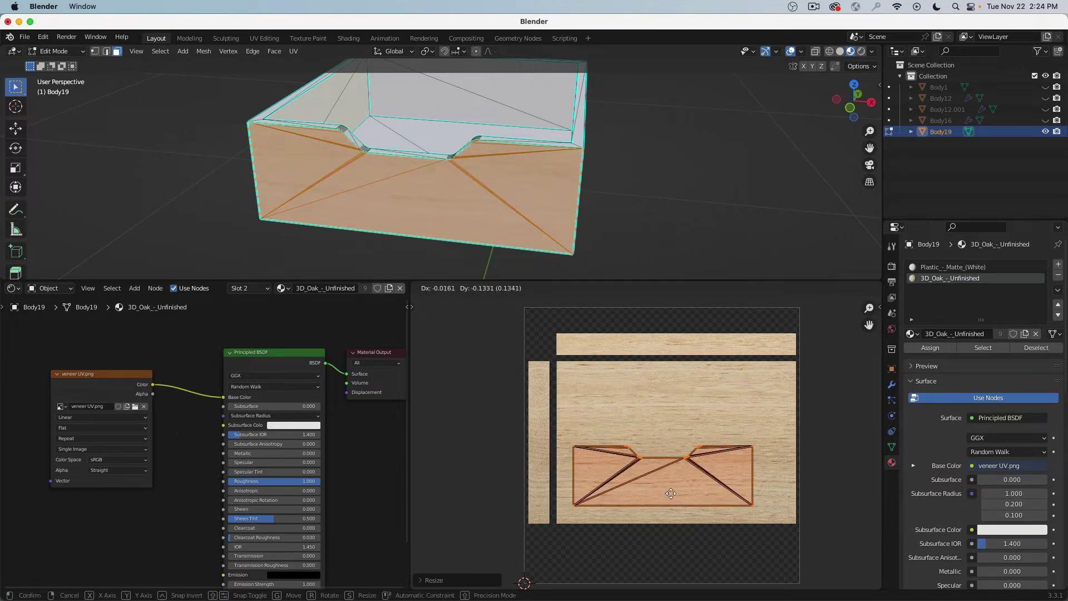
{"action": "left_click", "coordinate": [663, 498]}
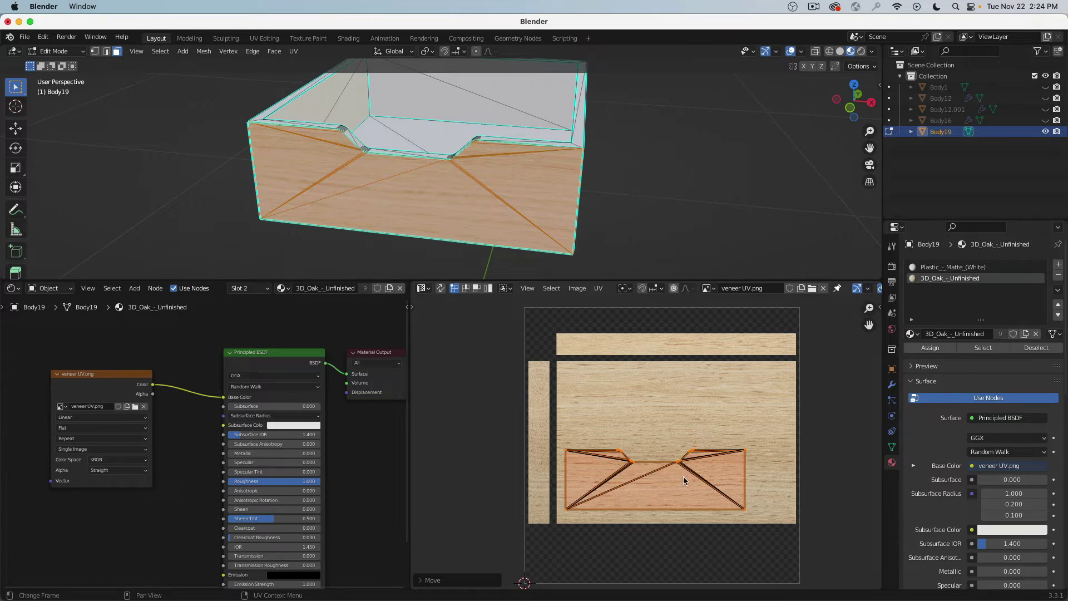
{"action": "key", "text": "Tab"}
{"action": "middle_click_drag", "start_coordinate": [436, 210], "coordinate": [438, 234]}
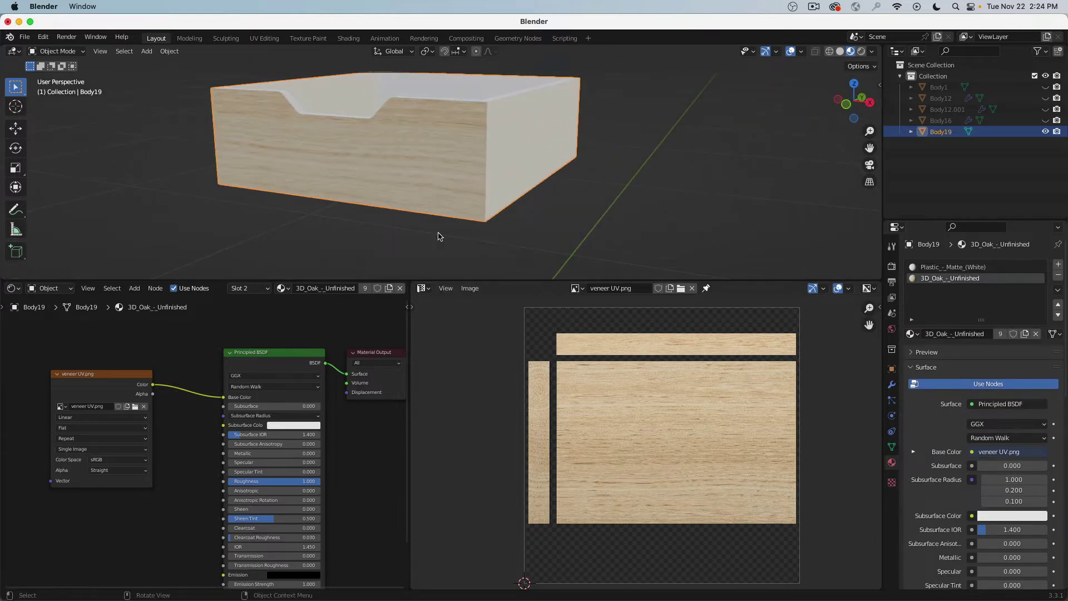
- Back in Edit Mode, move the UV island higher and try much smaller and oversized scales to compare the grain
{"action": "key", "text": "Tab"}
{"action": "left_click_drag", "start_coordinate": [628, 474], "coordinate": [670, 394]}
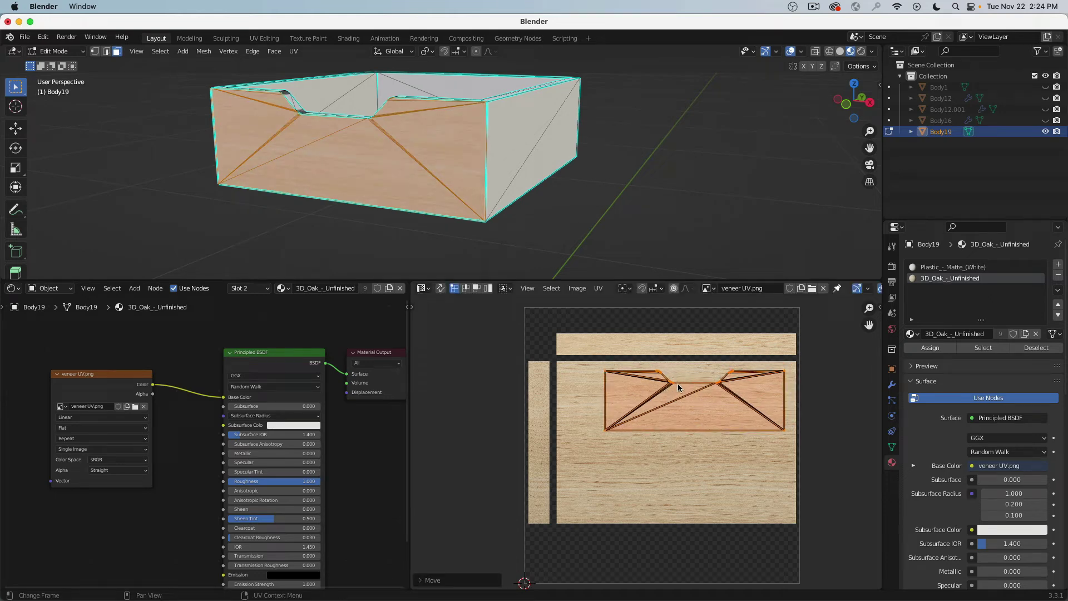
{"action": "key", "text": "s"}
{"action": "left_click", "coordinate": [701, 420]}
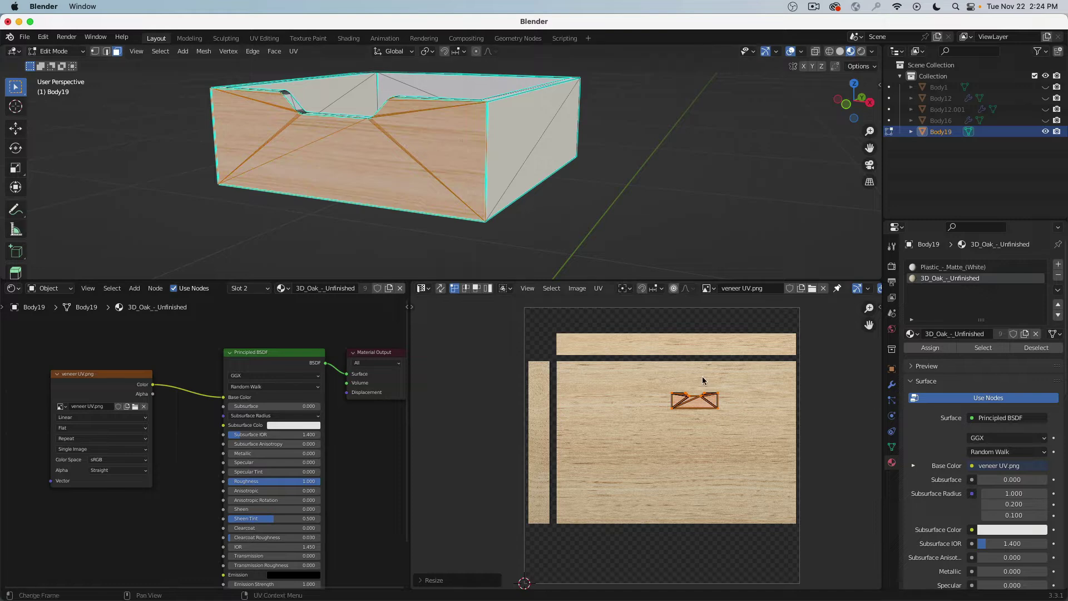
{"action": "key", "text": "s"}
{"action": "left_click", "coordinate": [816, 350]}
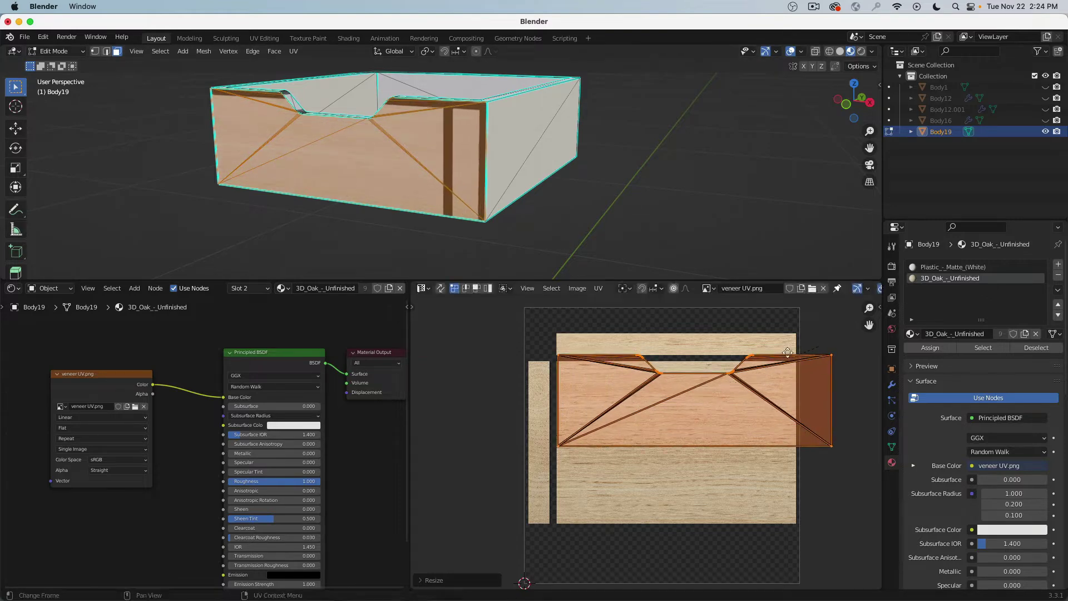
{"action": "key", "text": "g"}
{"action": "key", "text": "Return"}
- Scale the UV island down and position it fully inside the upper part of the large veneer panel, clear of the panel edges
{"action": "key", "text": "s"}
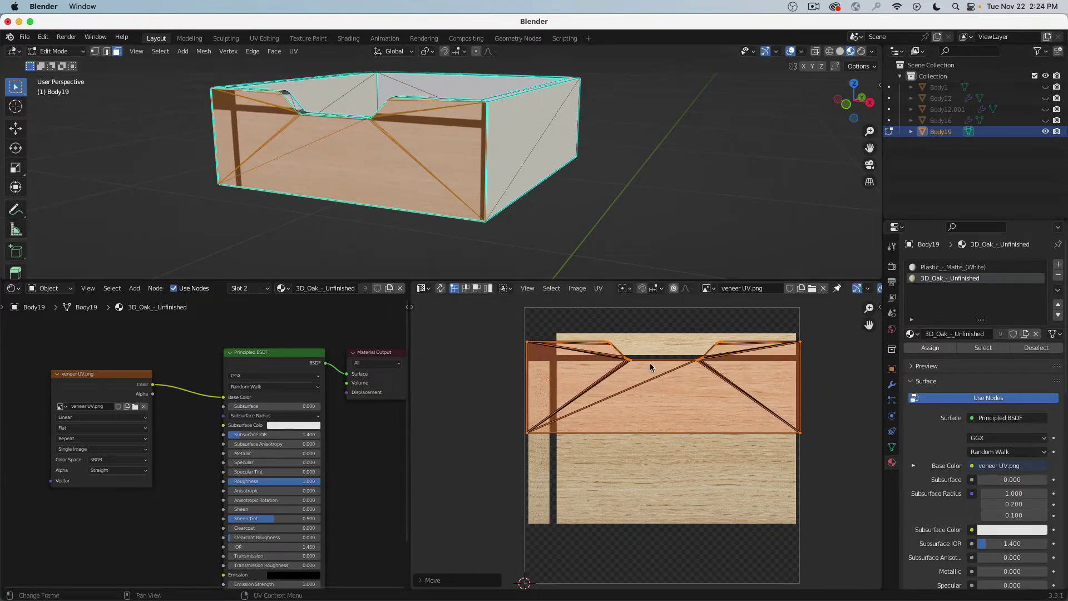
{"action": "left_click", "coordinate": [675, 369]}
{"action": "key", "text": "g"}
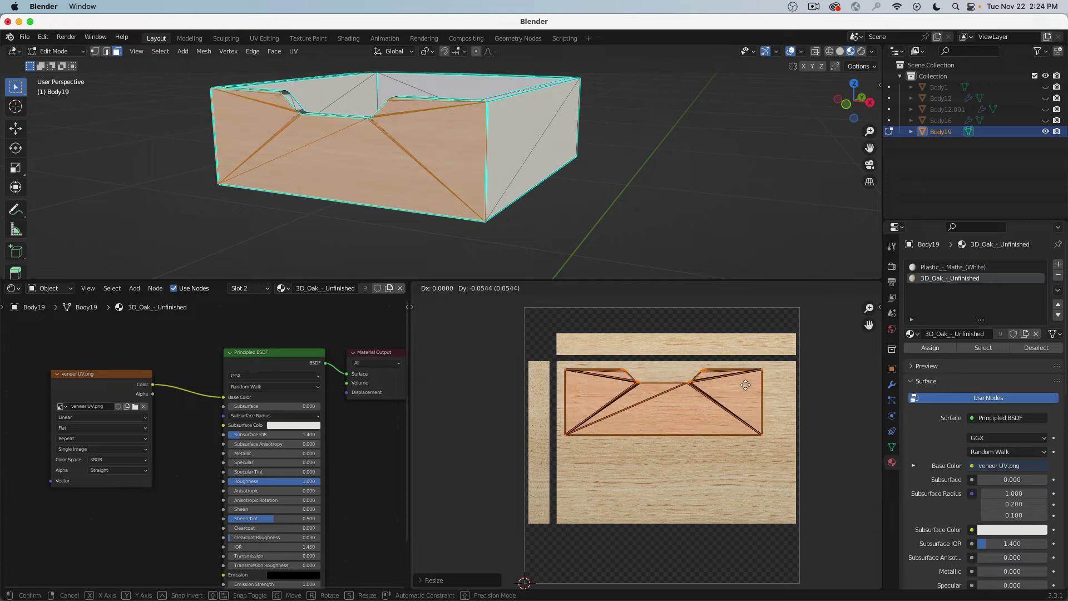
{"action": "left_click", "coordinate": [745, 388]}
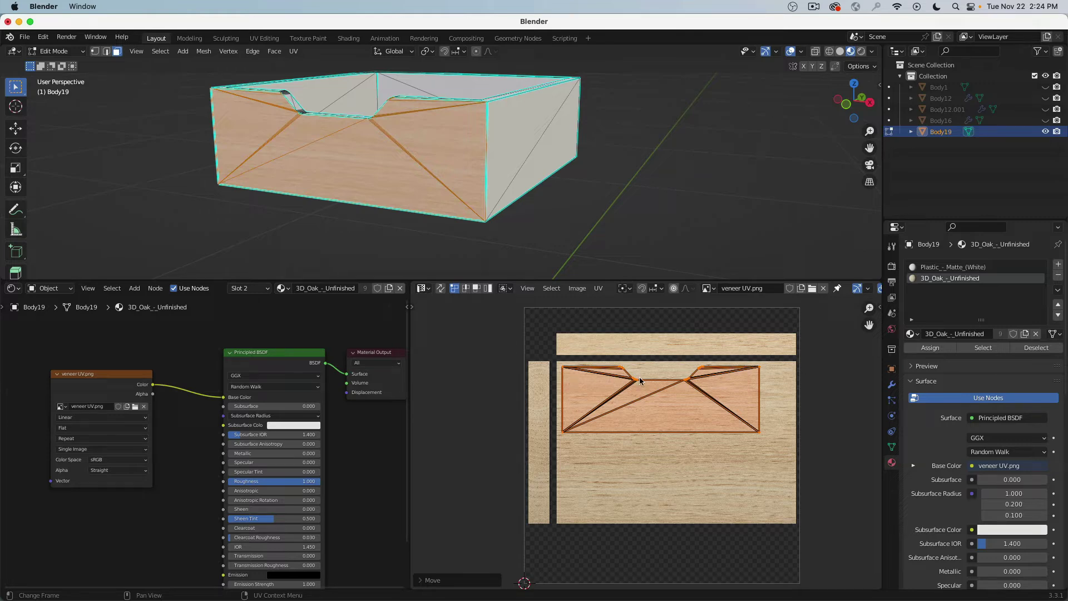
{"action": "key", "text": "s"}
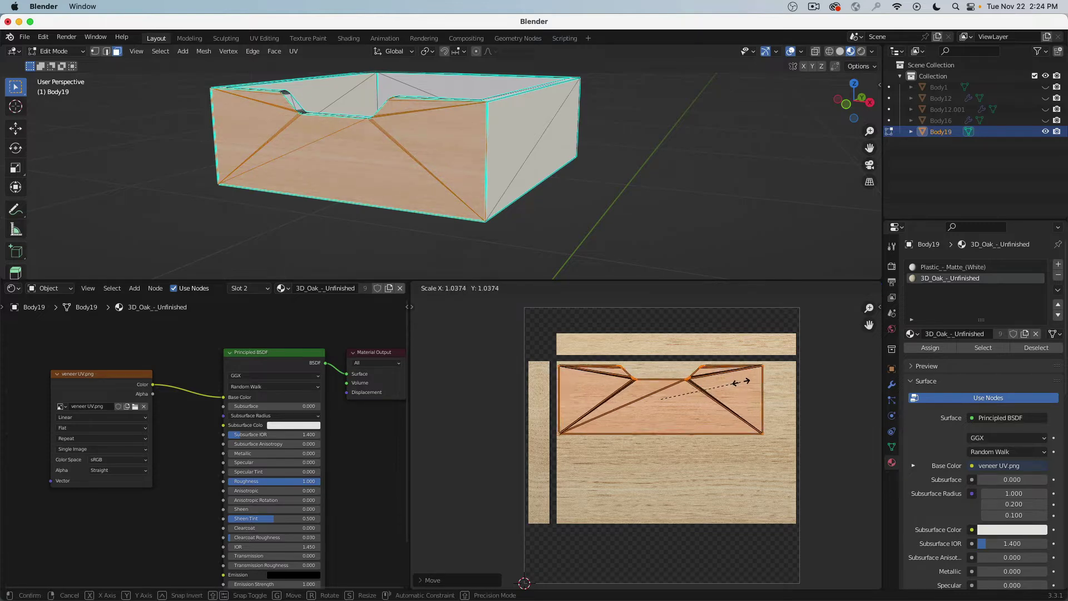
{"action": "left_click", "coordinate": [731, 383]}
{"action": "key", "text": "g"}
{"action": "left_click", "coordinate": [658, 397]}
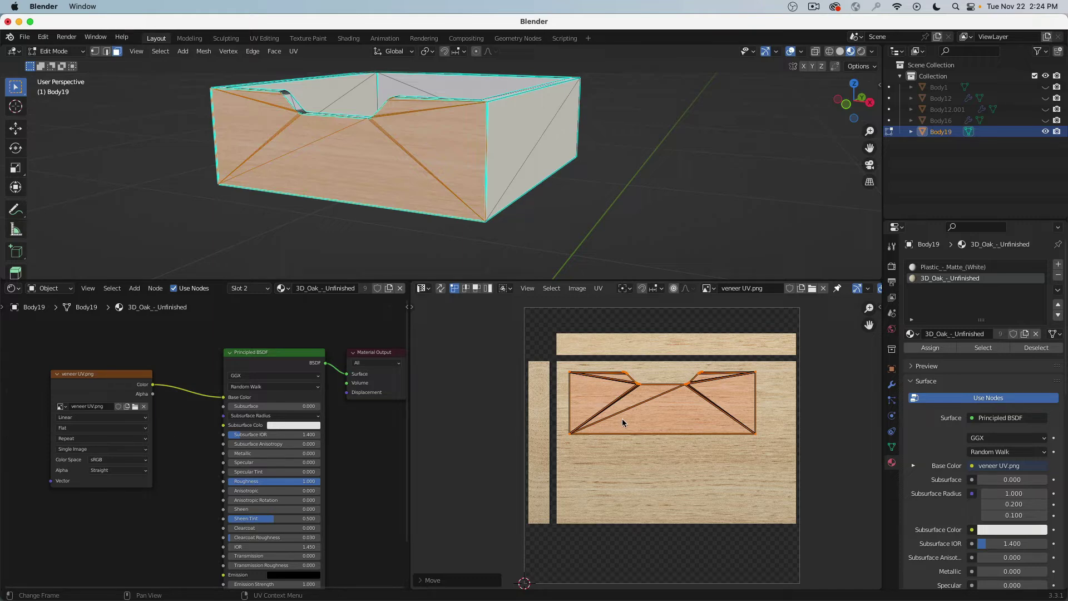
- Return to Object Mode, check the drawer front, and set the 3D_Oak_-_Unfinished material's roughness to 0
{"action": "key", "text": "Tab"}
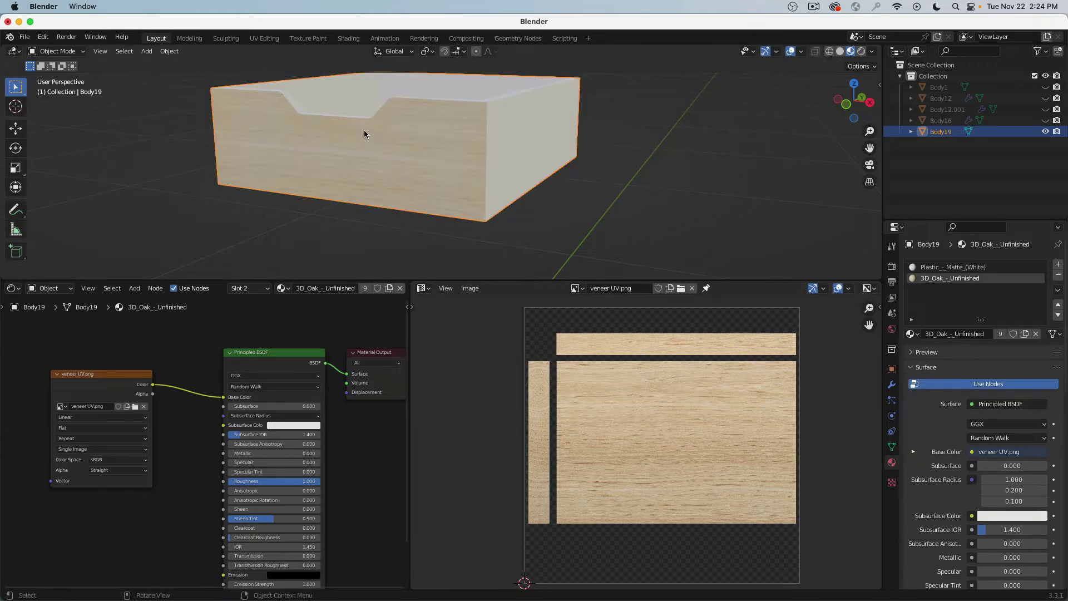
{"action": "mouse_move", "coordinate": [364, 129]}
{"action": "middle_mouse_down"}
{"action": "mouse_move", "coordinate": [406, 128]}
{"action": "mouse_move", "coordinate": [393, 141]}
{"action": "mouse_move", "coordinate": [373, 132]}
{"action": "middle_mouse_up"}
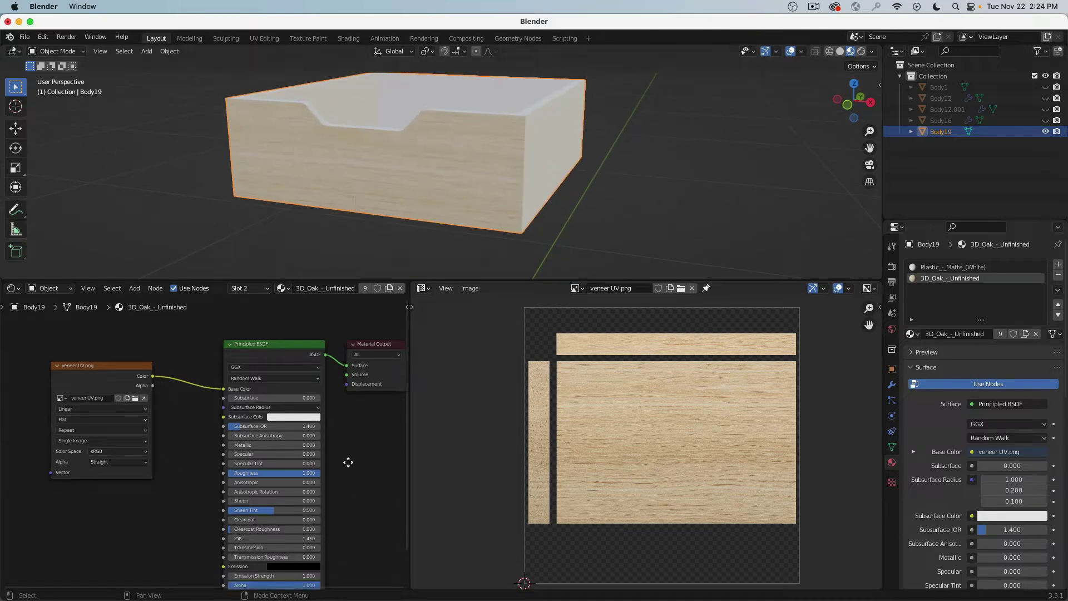
{"action": "scroll", "coordinate": [282, 452], "scroll_direction": "down", "scroll_amount": 3}
{"action": "left_click_drag", "start_coordinate": [285, 452], "coordinate": [225, 452]}
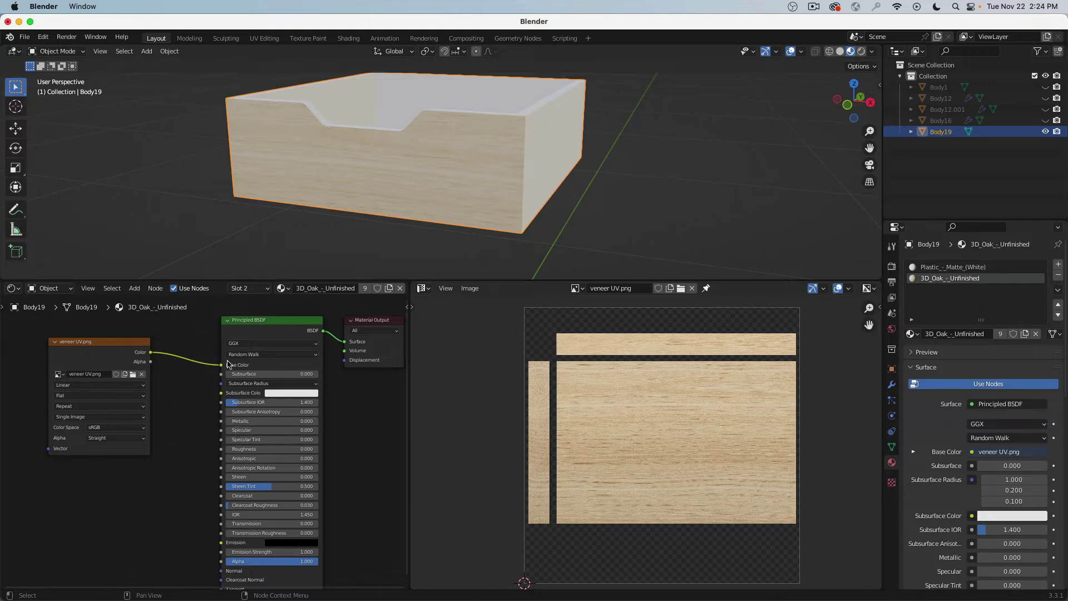
- On the Plastic_-_Matte_(White) material, set the roughness to 0 and the specular to 0.5
{"action": "left_click", "coordinate": [945, 267]}
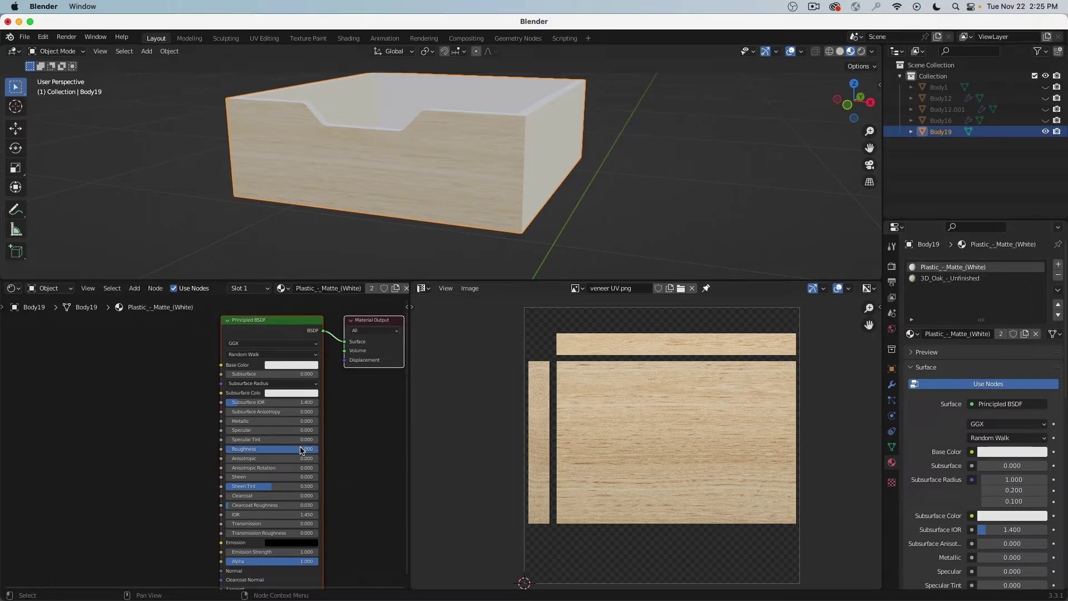
{"action": "left_click_drag", "start_coordinate": [301, 449], "coordinate": [211, 449]}
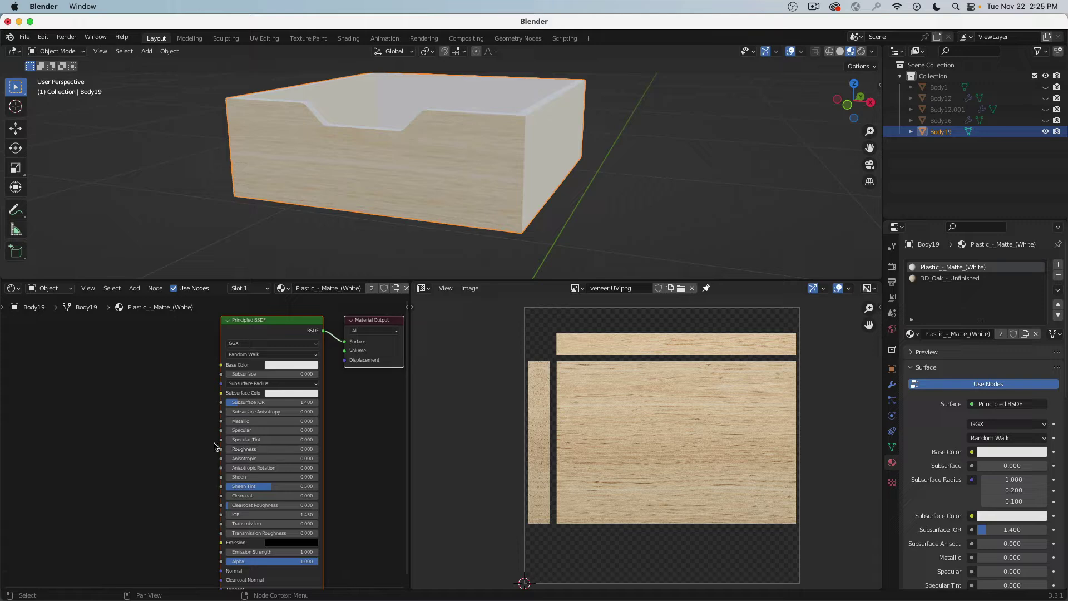
{"action": "left_click", "coordinate": [250, 429]}
{"action": "type", "text": ".5"}
{"action": "key", "text": "Return"}
- Look closely at the drawer's white surfaces and set the white material's roughness to 0.1
{"action": "middle_click_drag", "start_coordinate": [258, 228], "coordinate": [273, 207]}
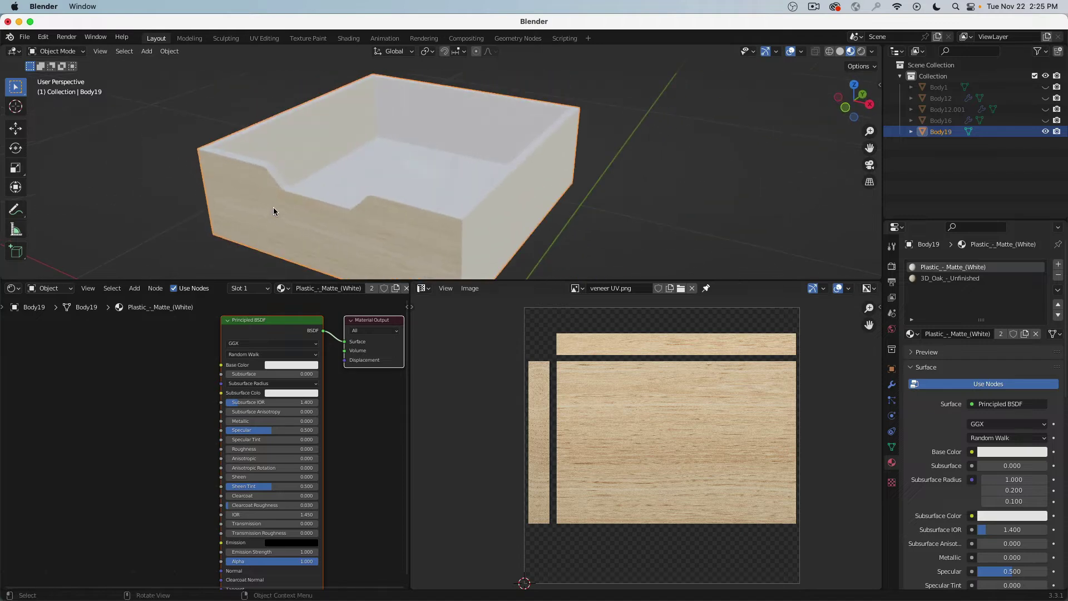
{"action": "scroll", "coordinate": [272, 207], "scroll_direction": "up", "scroll_amount": 5}
{"action": "left_click", "coordinate": [266, 448]}
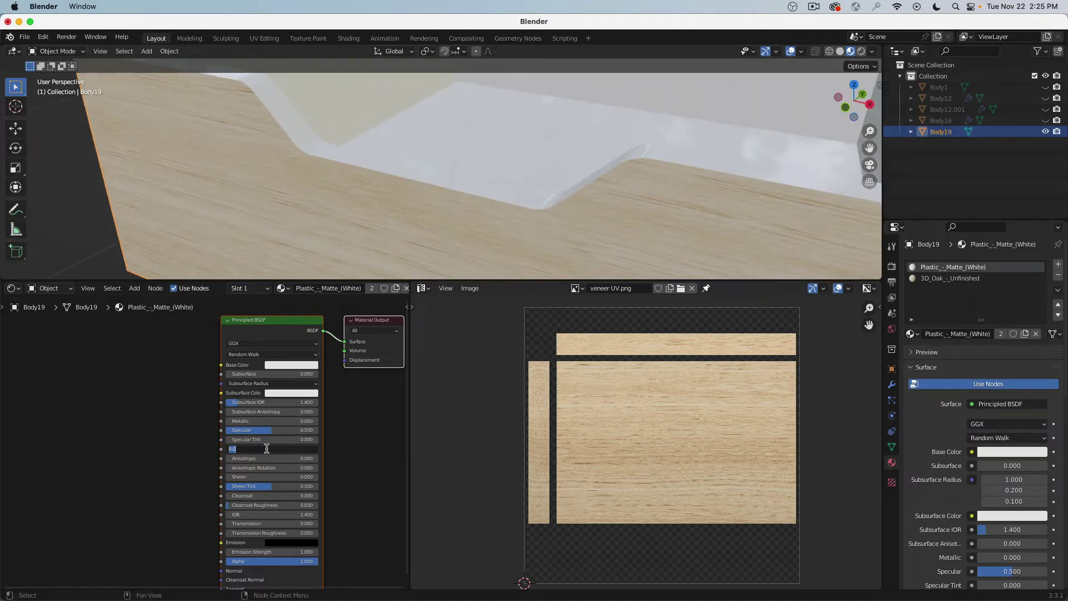
{"action": "type", "text": ".1"}
{"action": "key", "text": "Return"}
- Examine the reflections on the drawer's white interior and oak front from several angles and distances
{"action": "scroll", "coordinate": [474, 171], "scroll_direction": "down", "scroll_amount": 5}
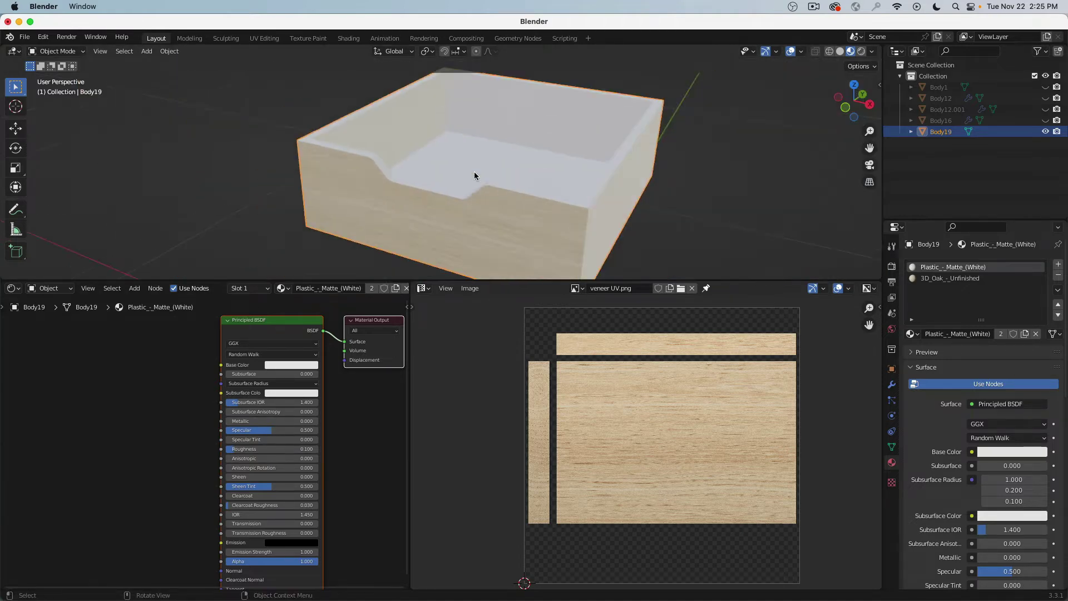
{"action": "middle_click_drag", "start_coordinate": [474, 172], "coordinate": [585, 138]}
{"action": "scroll", "coordinate": [543, 195], "scroll_direction": "up", "scroll_amount": 4}
{"action": "middle_click_drag", "start_coordinate": [543, 195], "coordinate": [635, 149]}
{"action": "scroll", "coordinate": [635, 156], "scroll_direction": "up", "scroll_amount": 2}
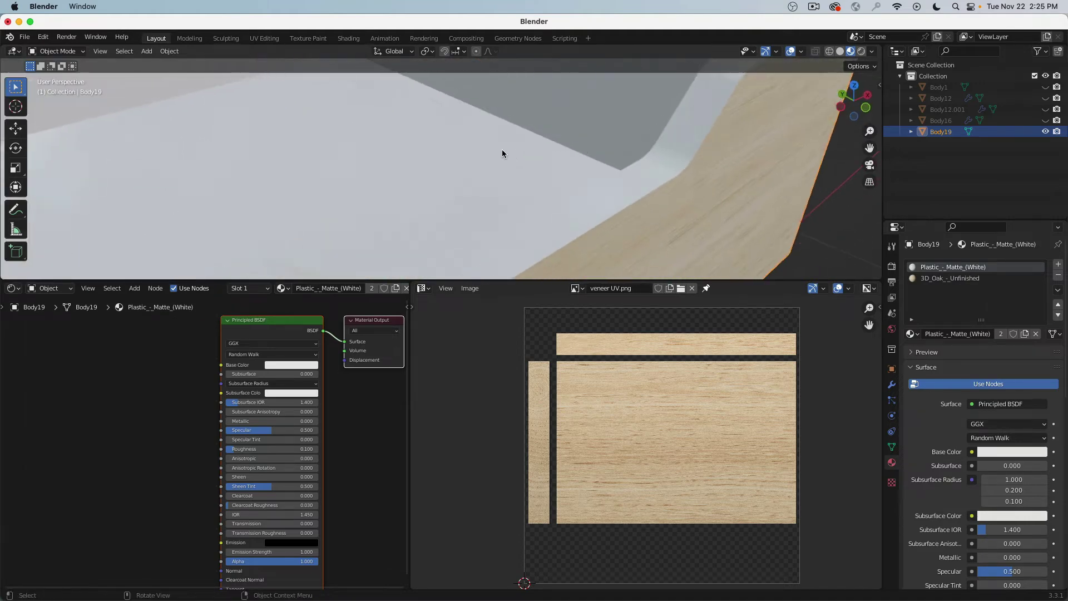
{"action": "scroll", "coordinate": [484, 152], "scroll_direction": "down", "scroll_amount": 2}
{"action": "middle_click_drag", "start_coordinate": [484, 155], "coordinate": [411, 157]}
{"action": "scroll", "coordinate": [513, 178], "scroll_direction": "down", "scroll_amount": 3}
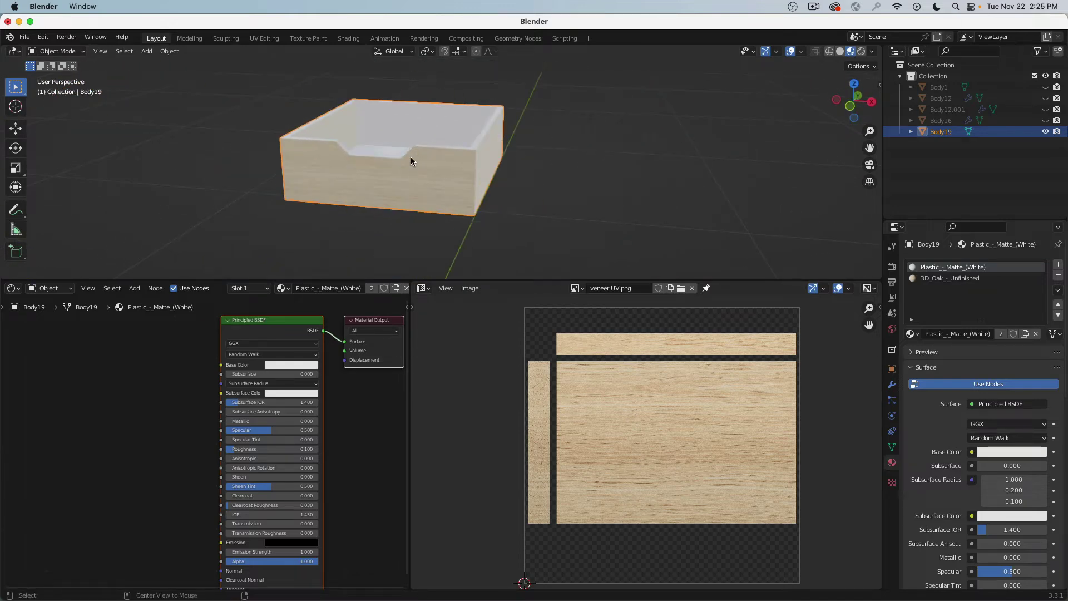
- Reveal all hidden parts of the side stand, select the cabinet body, and switch the viewport to solid shading
{"action": "key", "text": "alt+h"}
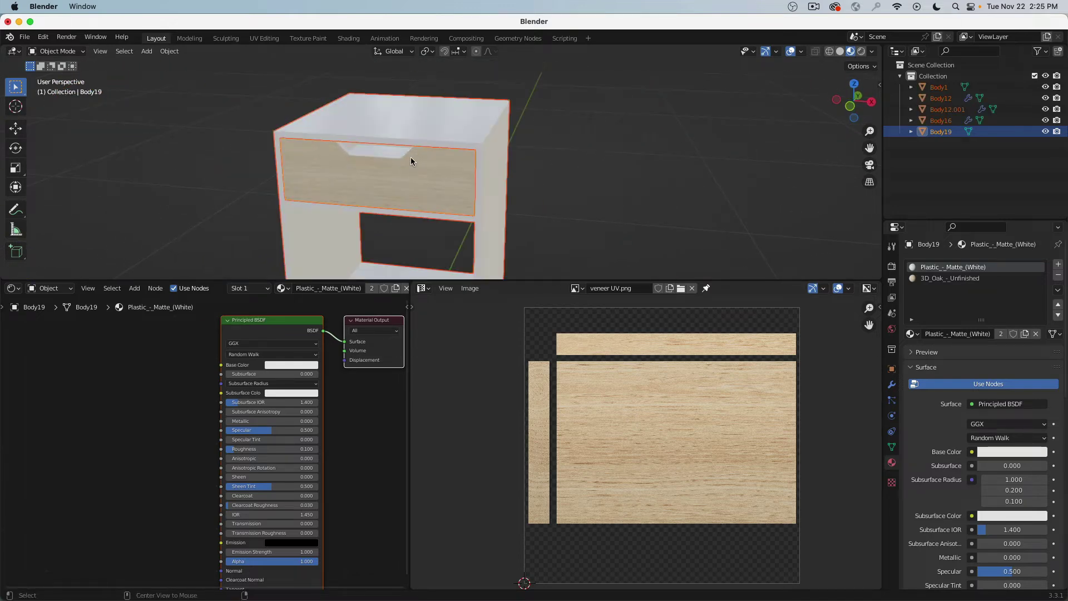
{"action": "left_click", "coordinate": [433, 119]}
{"action": "middle_click_drag", "start_coordinate": [502, 140], "coordinate": [537, 168]}
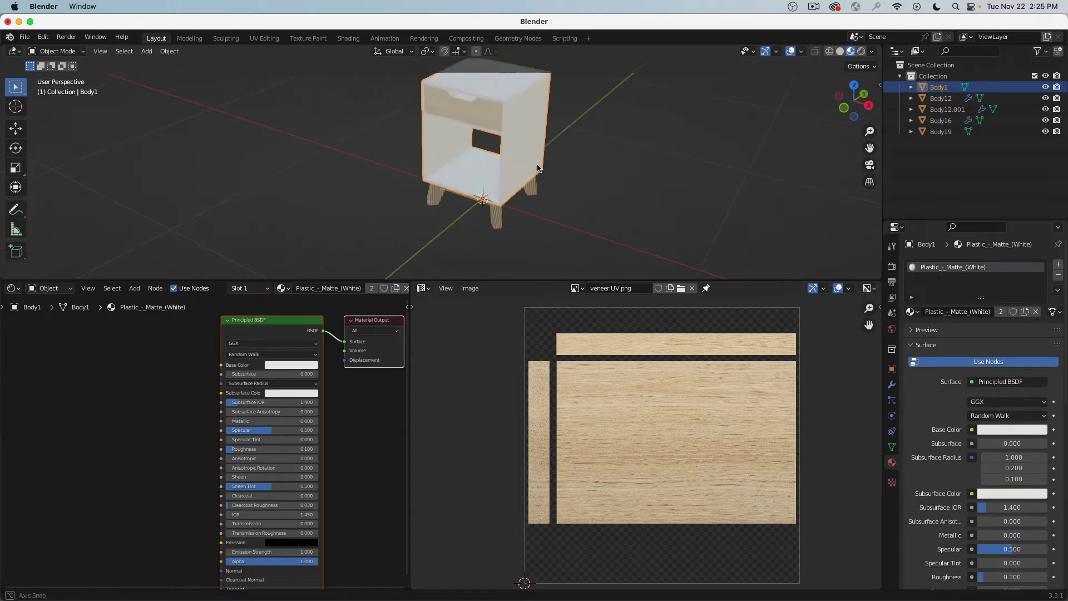
{"action": "key", "text": "z"}
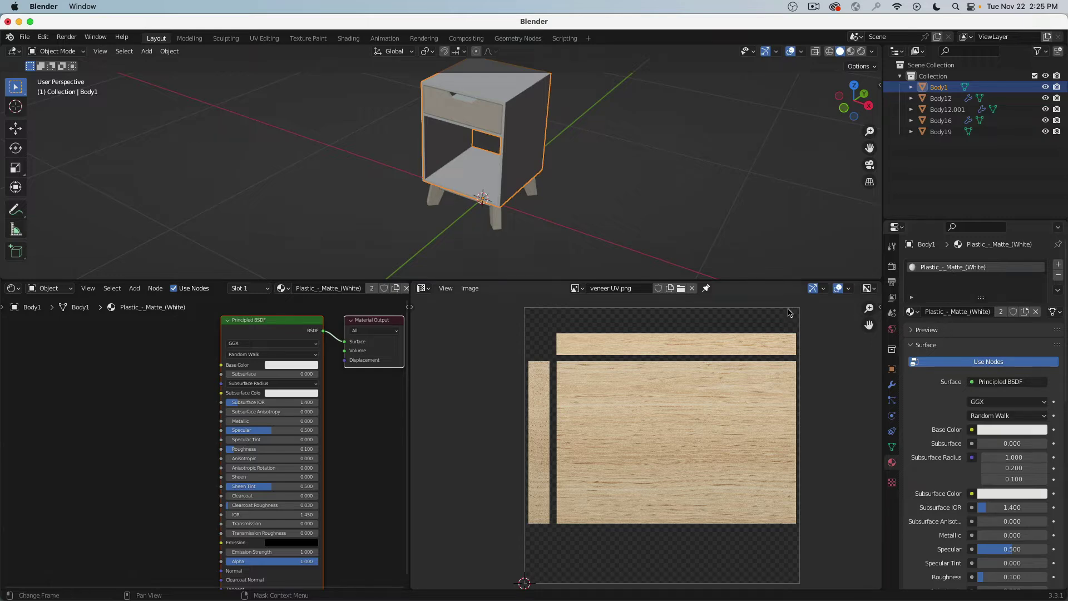
- Rename the cabinet body's material to Wood Paint White
{"action": "double_click", "coordinate": [948, 312]}
{"action": "type", "text": "Wood Paint White"}
{"action": "key", "text": "Return"}
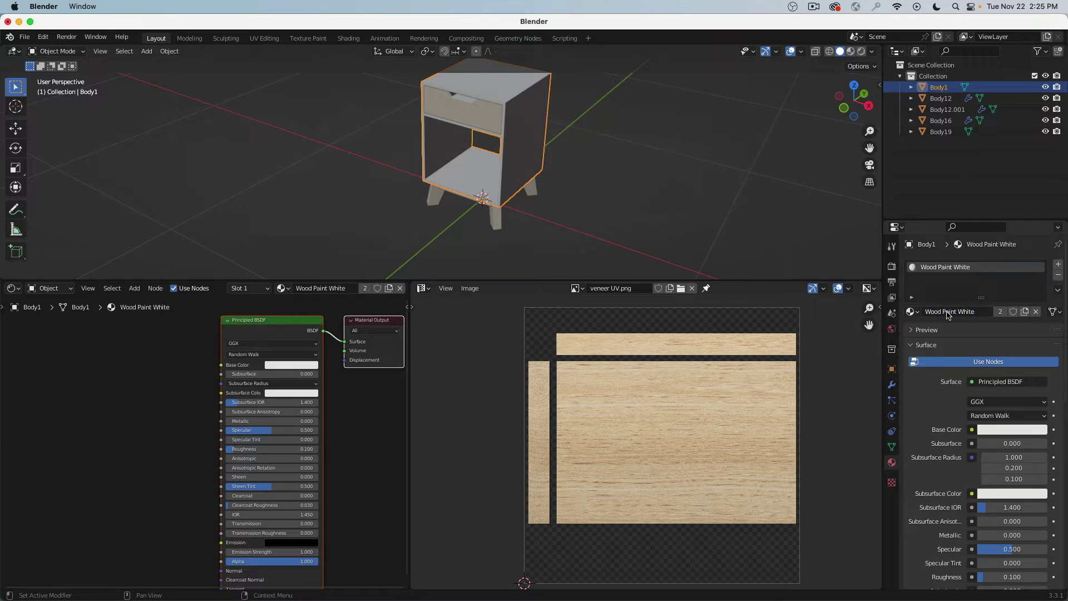
- Select the drawer and rename its oak material to Oak Veneer
{"action": "left_click", "coordinate": [485, 115]}
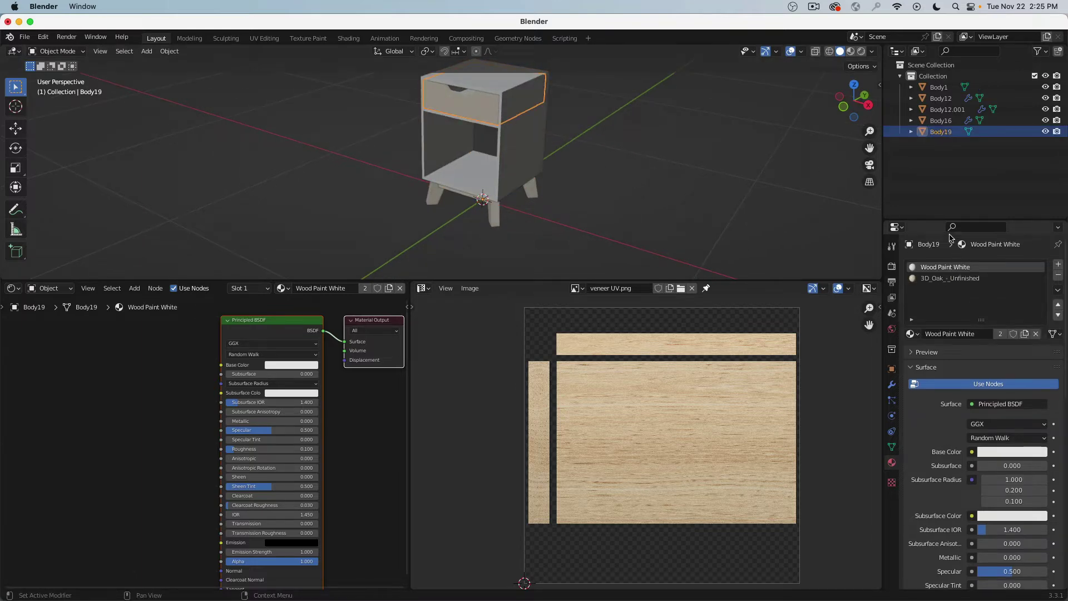
{"action": "left_click", "coordinate": [956, 282]}
{"action": "double_click", "coordinate": [955, 334]}
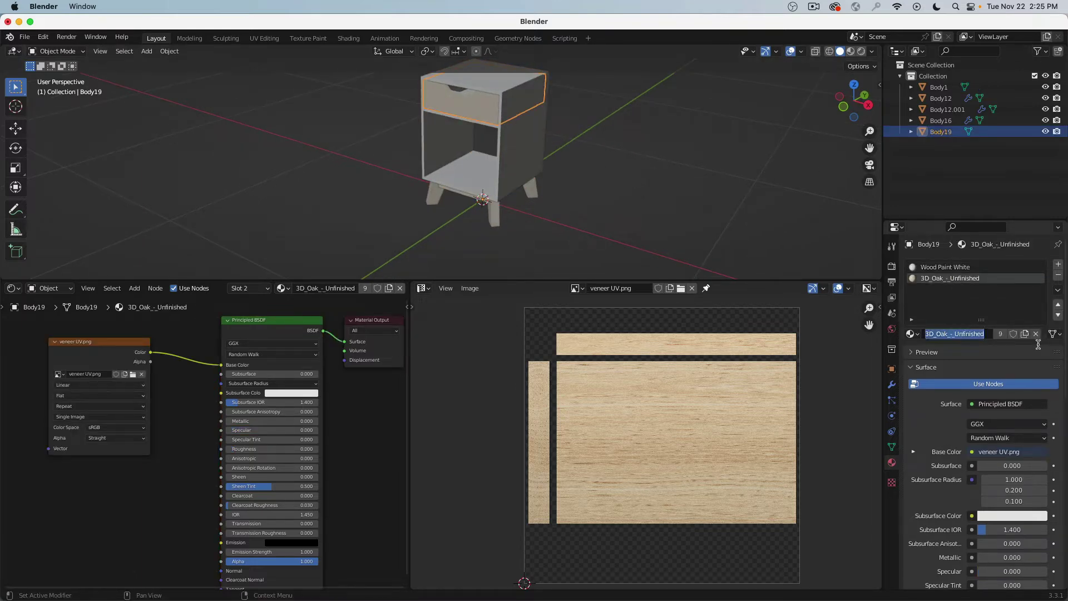
{"action": "type", "text": "Oak Veneer"}
{"action": "key", "text": "Return"}
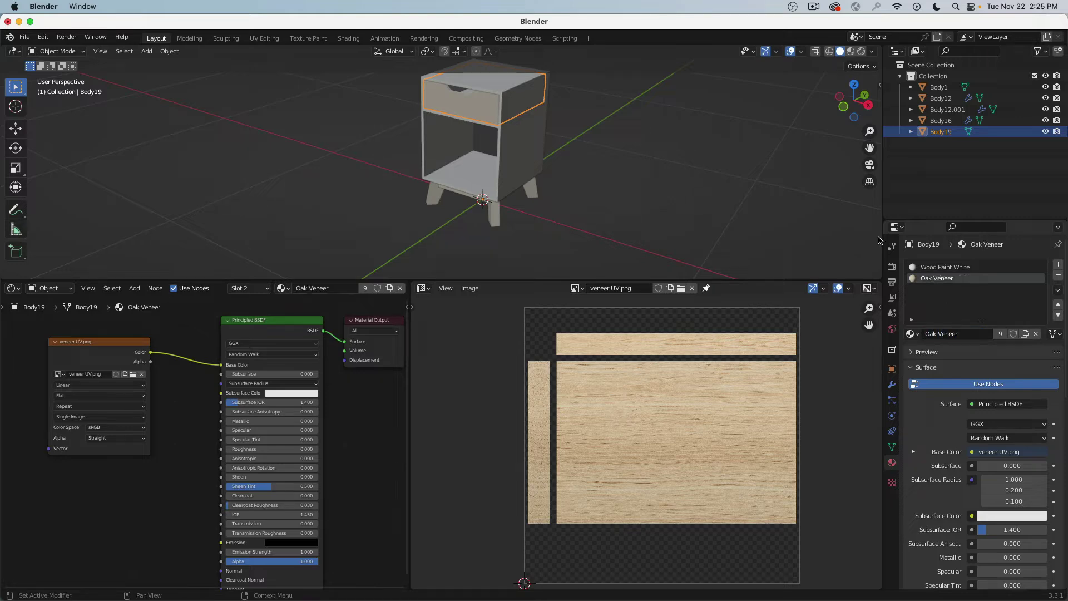
- Select the base rail Body12, select all its UV islands in Edit Mode, and return to Object Mode
{"action": "scroll", "coordinate": [526, 216], "scroll_direction": "up", "scroll_amount": 3}
{"action": "middle_click_drag", "start_coordinate": [486, 214], "coordinate": [417, 152]}
{"action": "left_click", "coordinate": [418, 149]}
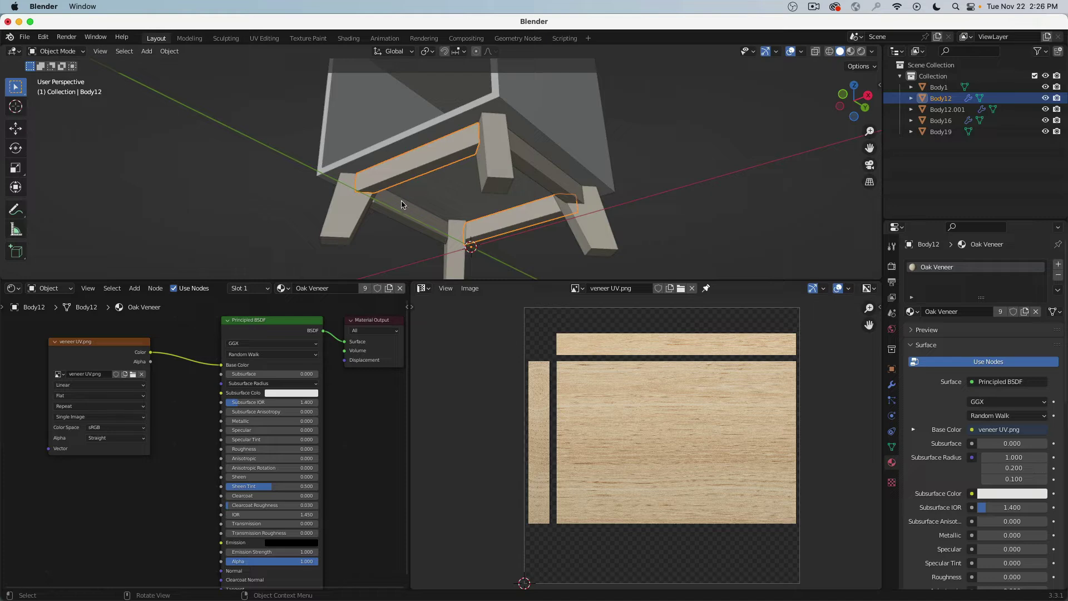
{"action": "key", "text": "Tab"}
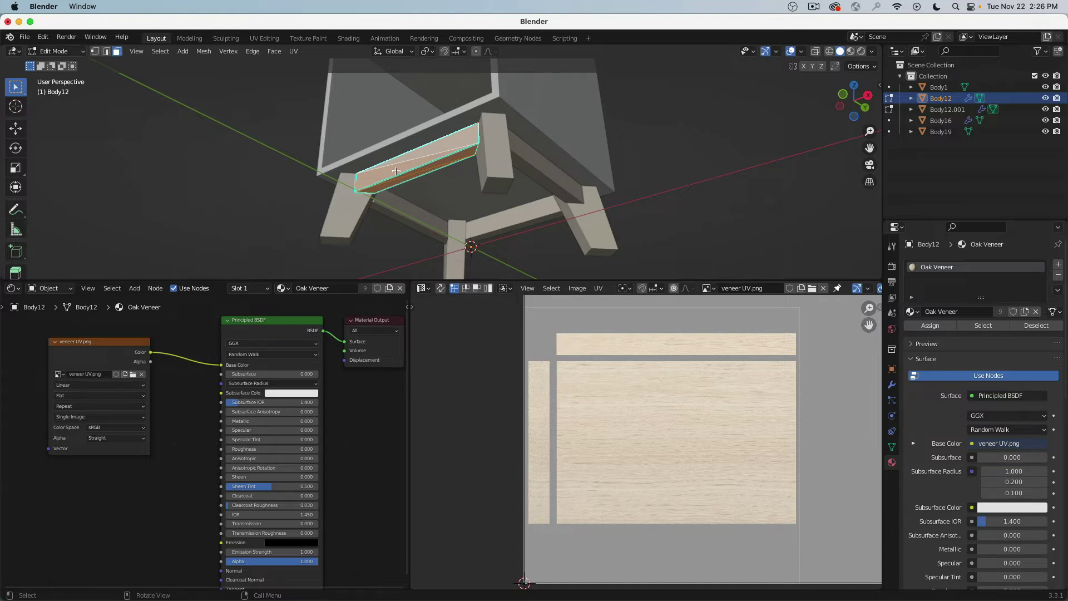
{"action": "scroll", "coordinate": [668, 401], "scroll_direction": "down", "scroll_amount": 12}
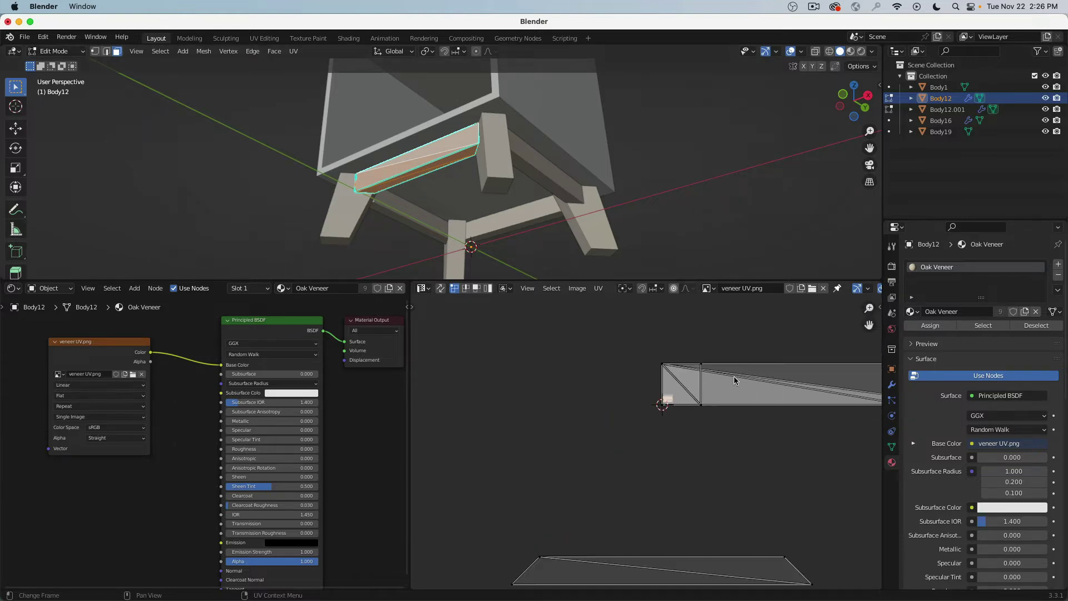
{"action": "scroll", "coordinate": [734, 380], "scroll_direction": "down", "scroll_amount": 4}
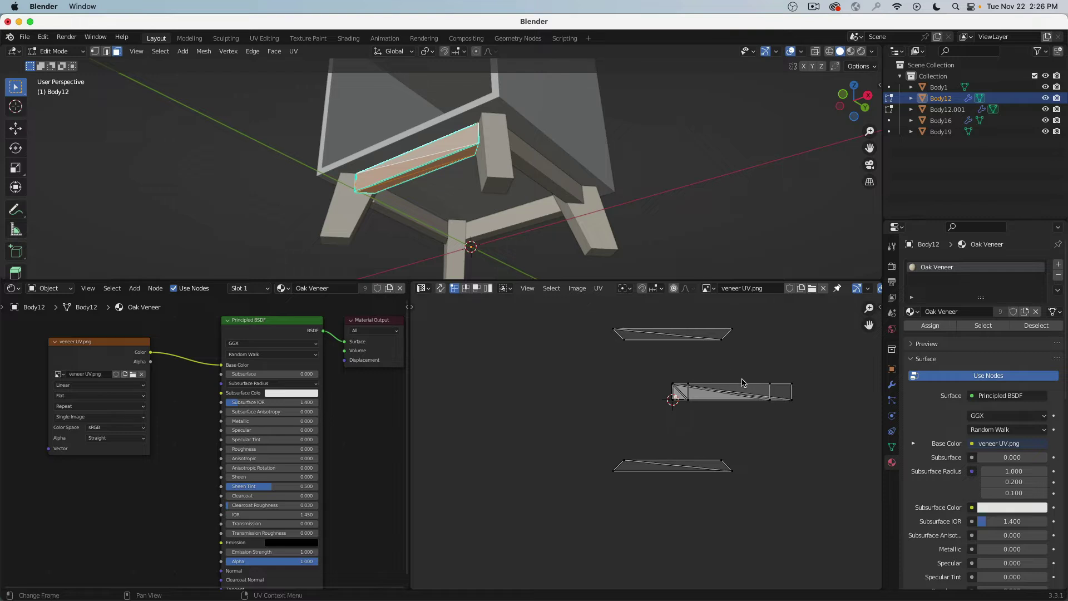
{"action": "scroll", "coordinate": [743, 383], "scroll_direction": "up", "scroll_amount": 1}
{"action": "key", "text": "a"}
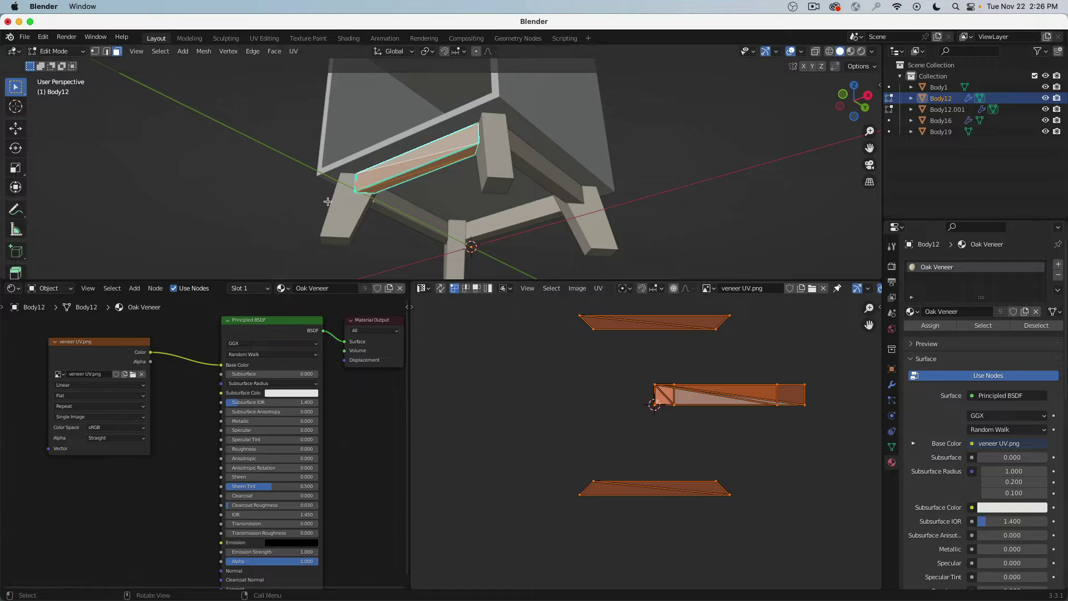
{"action": "key", "text": "Tab"}
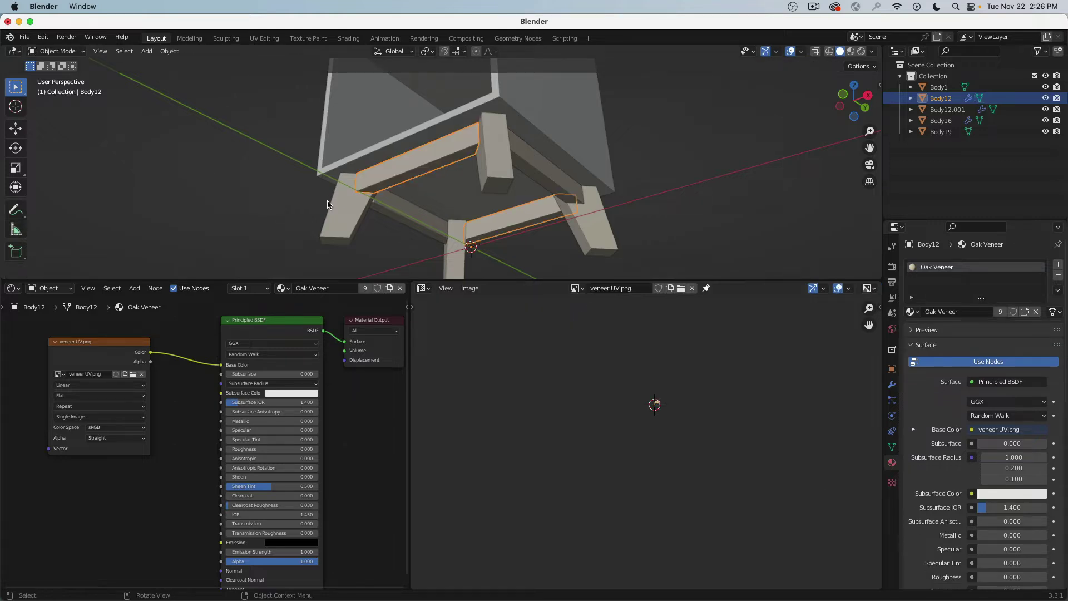
- Add the legs (Body16) to the rail selection and open both in Edit Mode with all their UVs selected
{"action": "left_click", "coordinate": [494, 161], "text": "shift"}
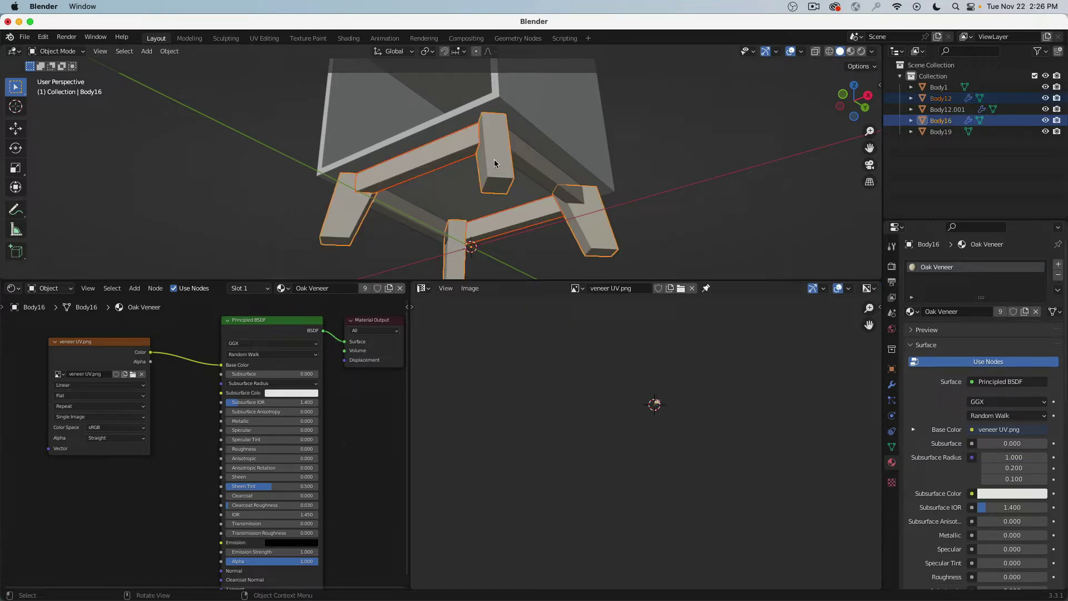
{"action": "key", "text": "Tab"}
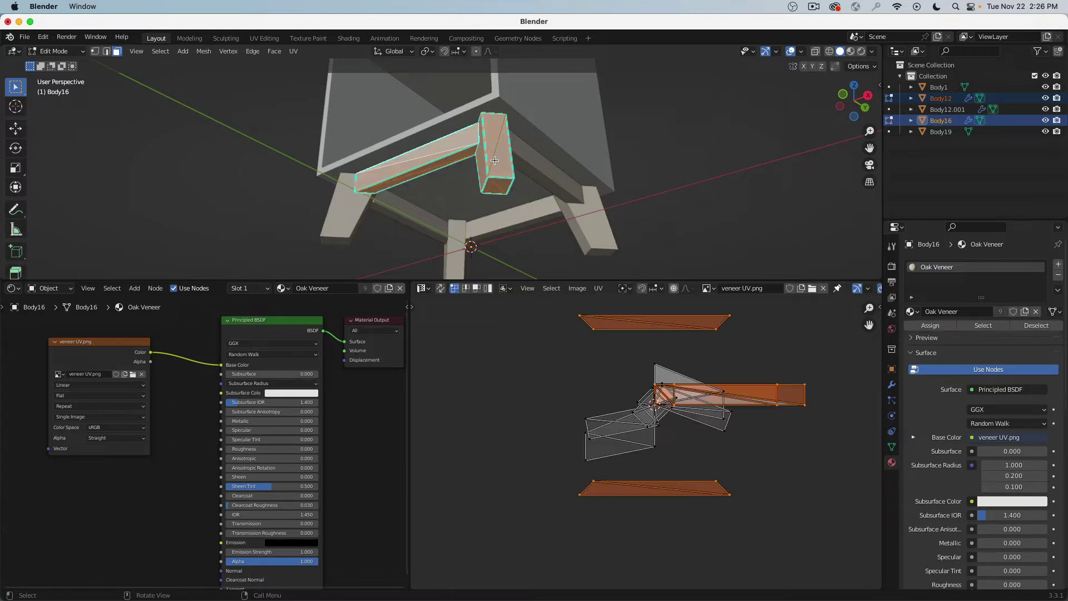
{"action": "scroll", "coordinate": [720, 383], "scroll_direction": "up", "scroll_amount": 3}
{"action": "scroll", "coordinate": [725, 385], "scroll_direction": "down", "scroll_amount": 3}
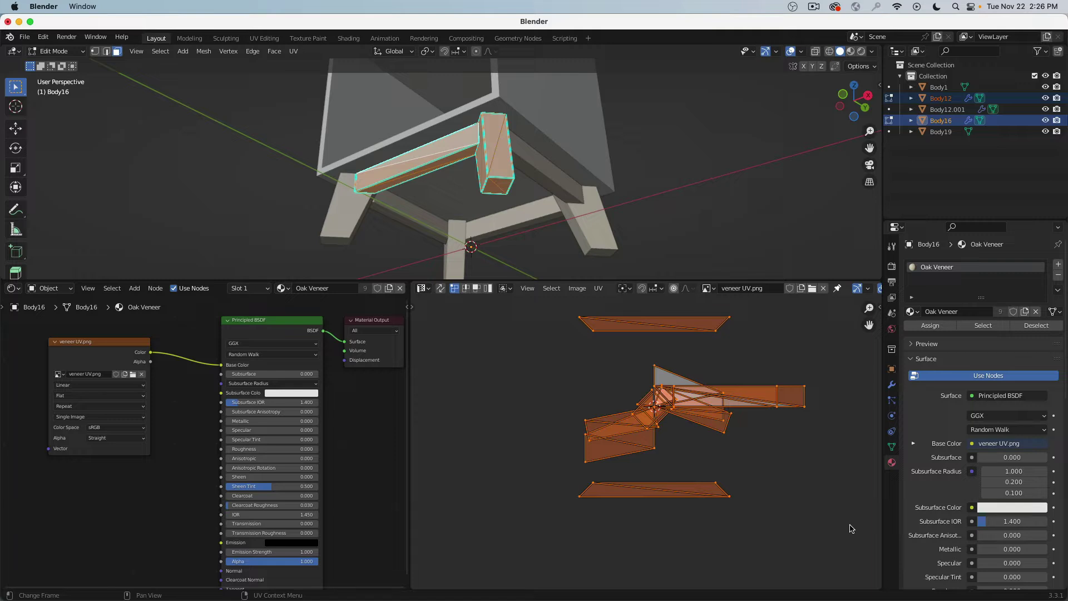
- Scale the rail and leg UV islands down to near the veneer image's size and move them over it
{"action": "key", "text": "s"}
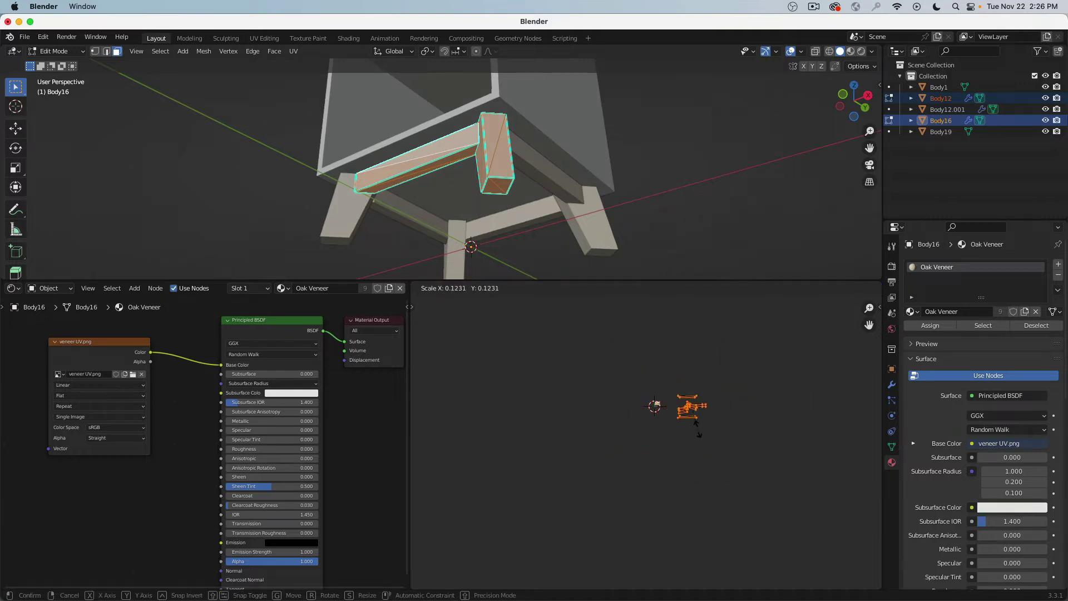
{"action": "left_click", "coordinate": [678, 396]}
{"action": "scroll", "coordinate": [678, 396], "scroll_direction": "up", "scroll_amount": 8}
{"action": "key", "text": "g"}
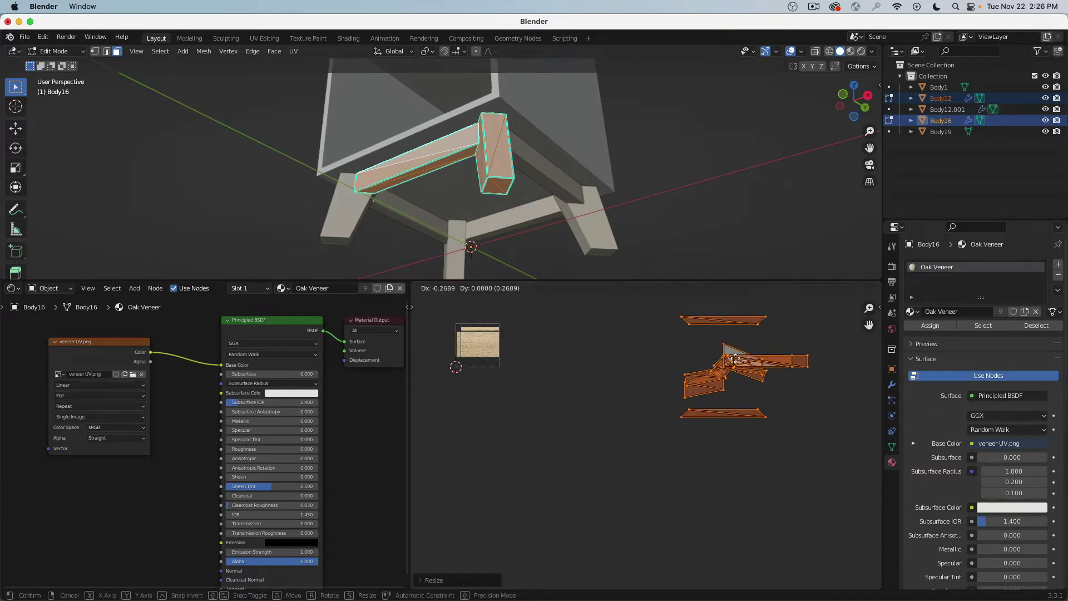
{"action": "left_click", "coordinate": [492, 327]}
{"action": "middle_click_drag", "start_coordinate": [537, 359], "coordinate": [749, 509]}
{"action": "key", "text": "s"}
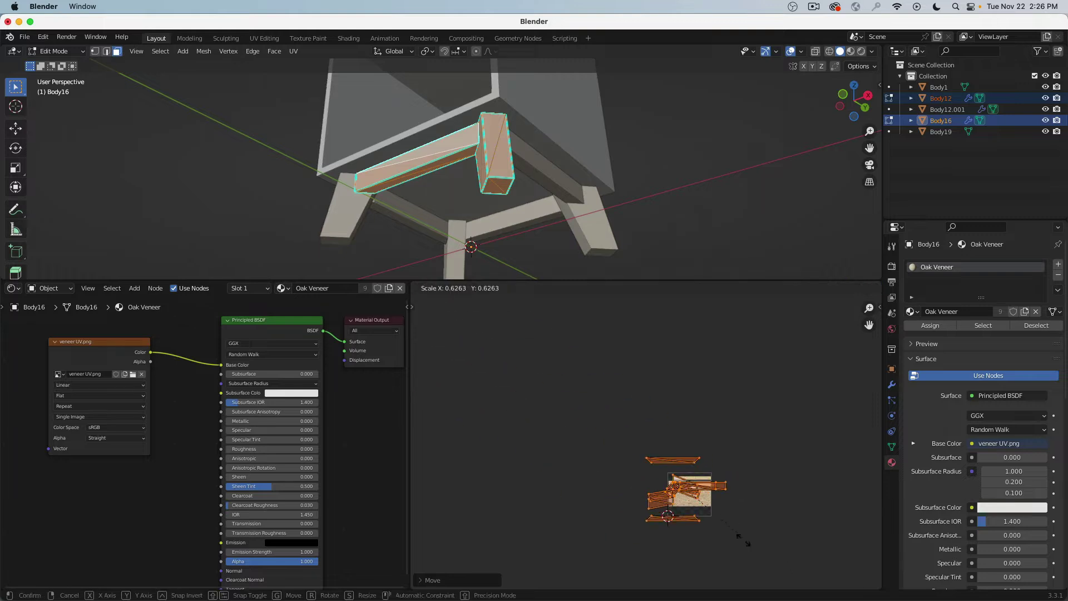
{"action": "left_click", "coordinate": [703, 515]}
- Move the UV islands up so the long rail strip lies on the narrow horizontal veneer strip
{"action": "key", "text": "KP_Decimal"}
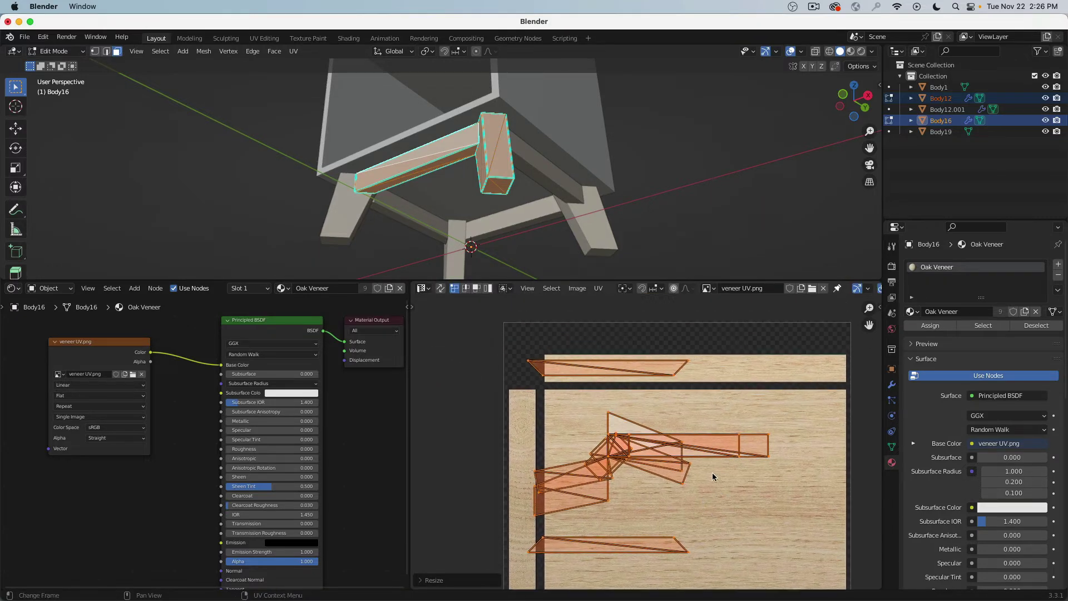
{"action": "key", "text": "g"}
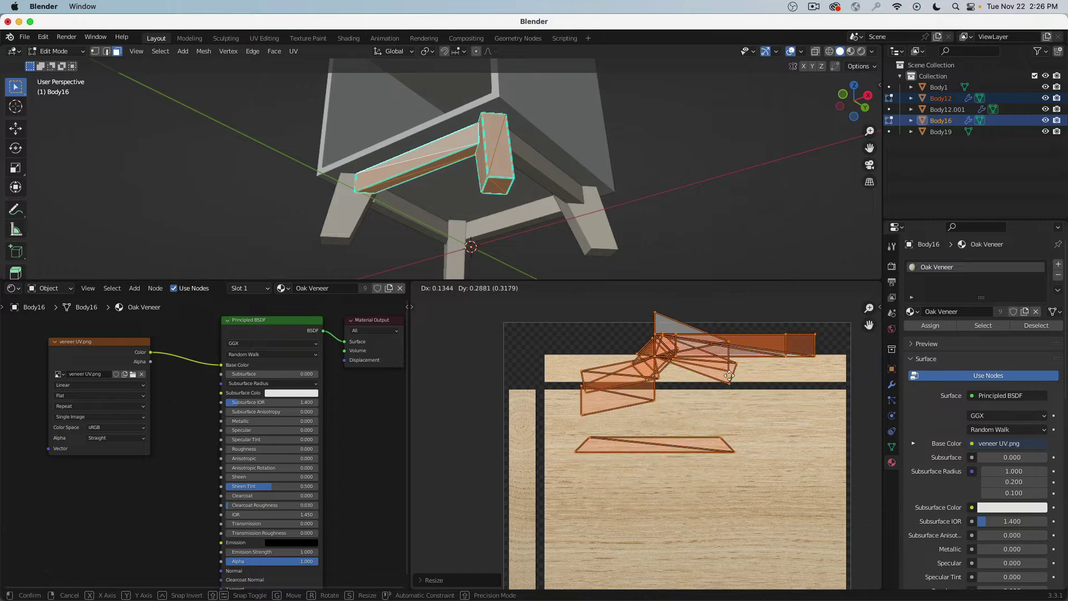
{"action": "left_click", "coordinate": [723, 396]}
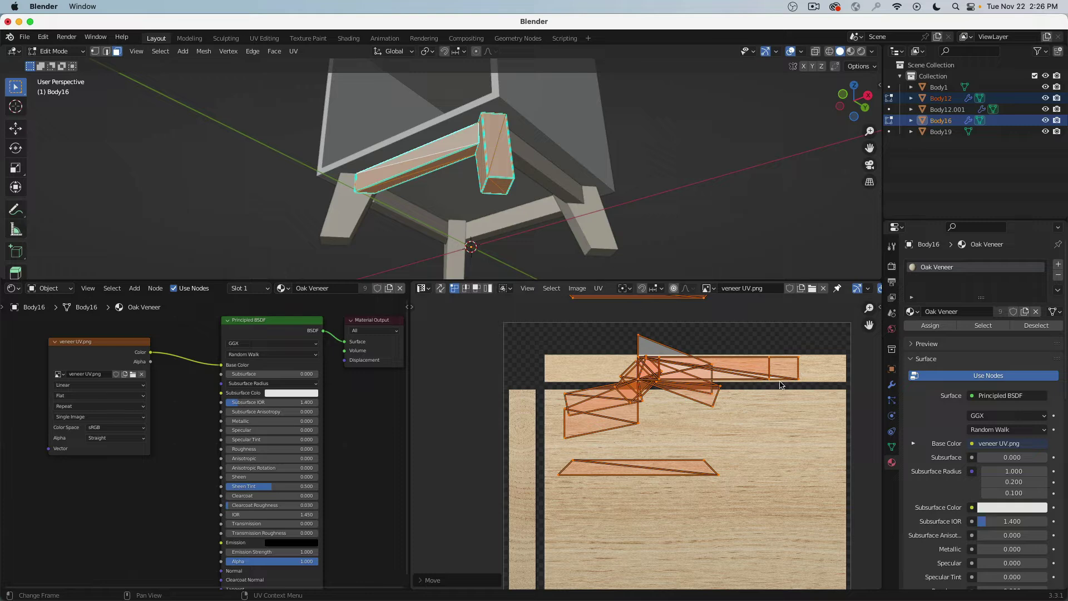
{"action": "scroll", "coordinate": [680, 376], "scroll_direction": "up", "scroll_amount": 2}
{"action": "middle_click_drag", "start_coordinate": [680, 376], "coordinate": [706, 418]}
- Select the two triangles of the leg's outer face to find them in the UV layout, and reselect everything
{"action": "mouse_move", "coordinate": [476, 177]}
{"action": "middle_mouse_down"}
{"action": "mouse_move", "coordinate": [499, 174]}
{"action": "mouse_move", "coordinate": [480, 176]}
{"action": "middle_mouse_up"}
{"action": "left_click", "coordinate": [501, 125]}
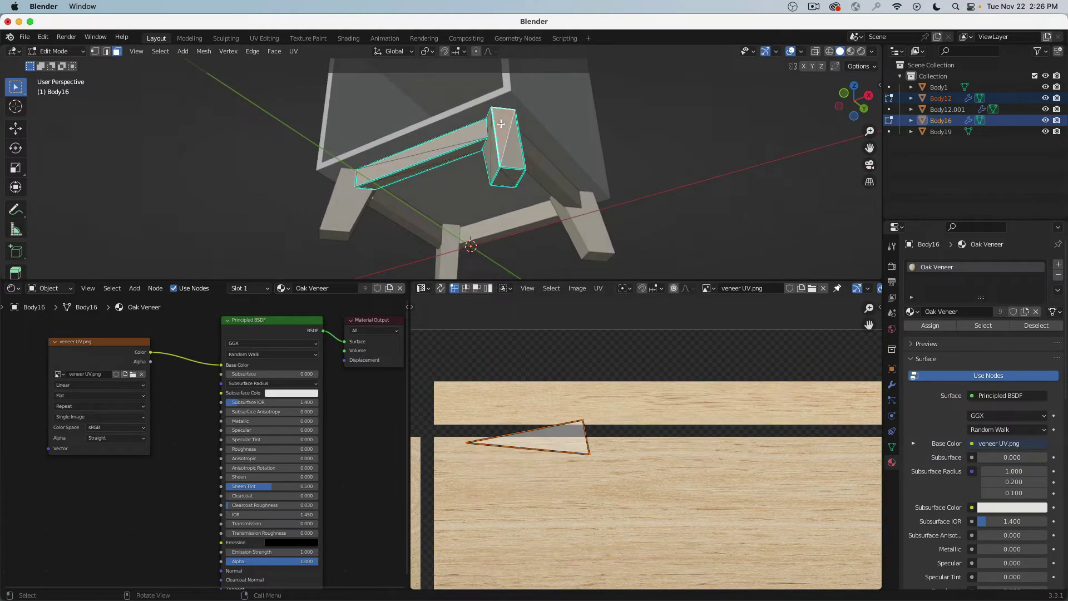
{"action": "left_click", "coordinate": [517, 150], "text": "shift"}
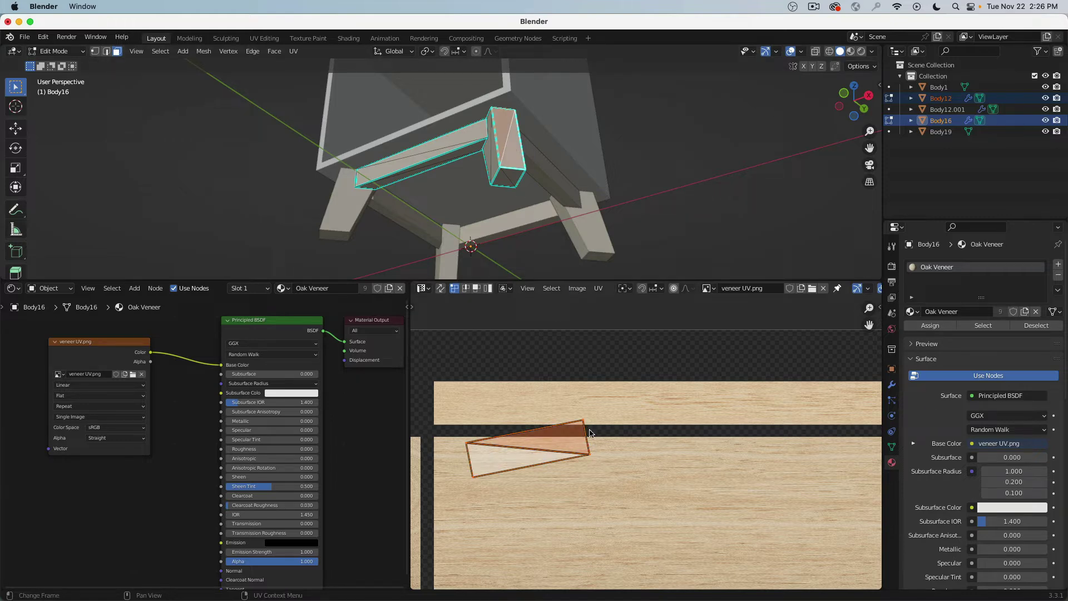
{"action": "key", "text": "a"}
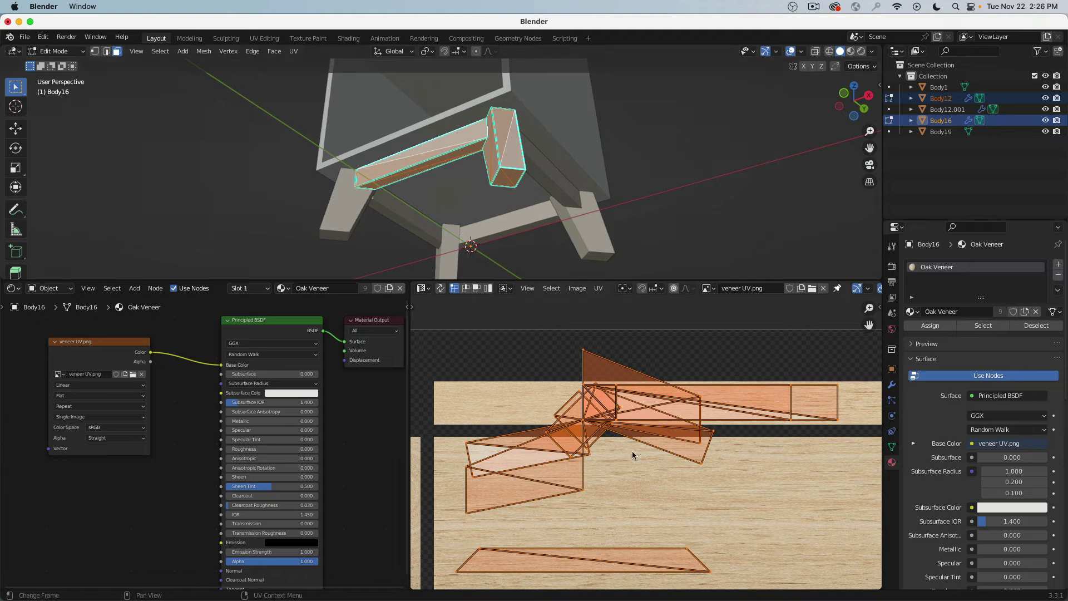
- Scale all rail and leg UV islands down slightly and shift them upward against the veneer image
{"action": "scroll", "coordinate": [503, 470], "scroll_direction": "up", "scroll_amount": 2}
{"action": "key", "text": "g"}
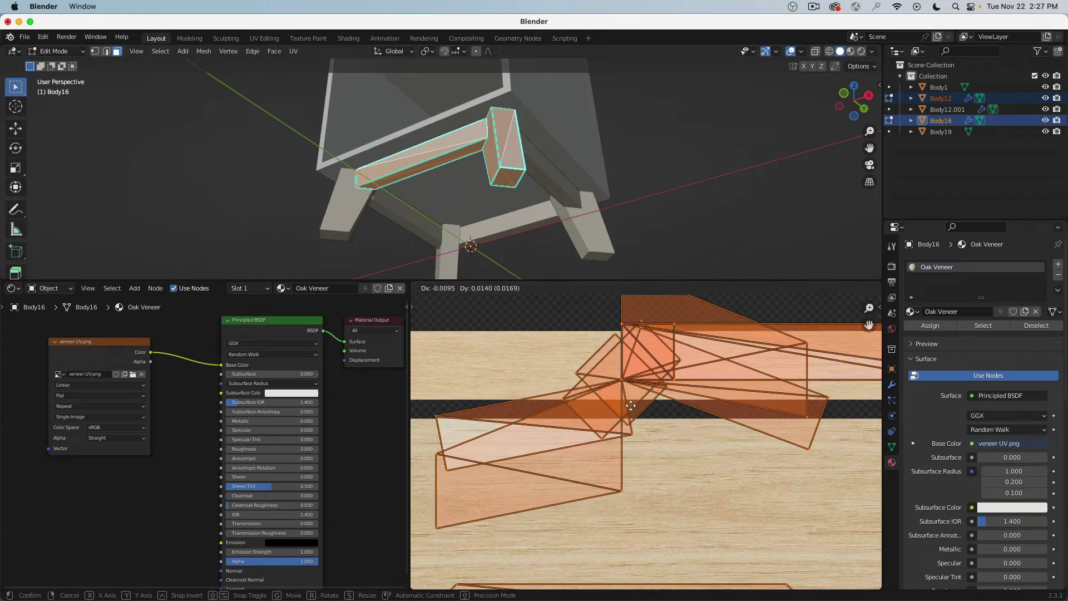
{"action": "left_click", "coordinate": [618, 367]}
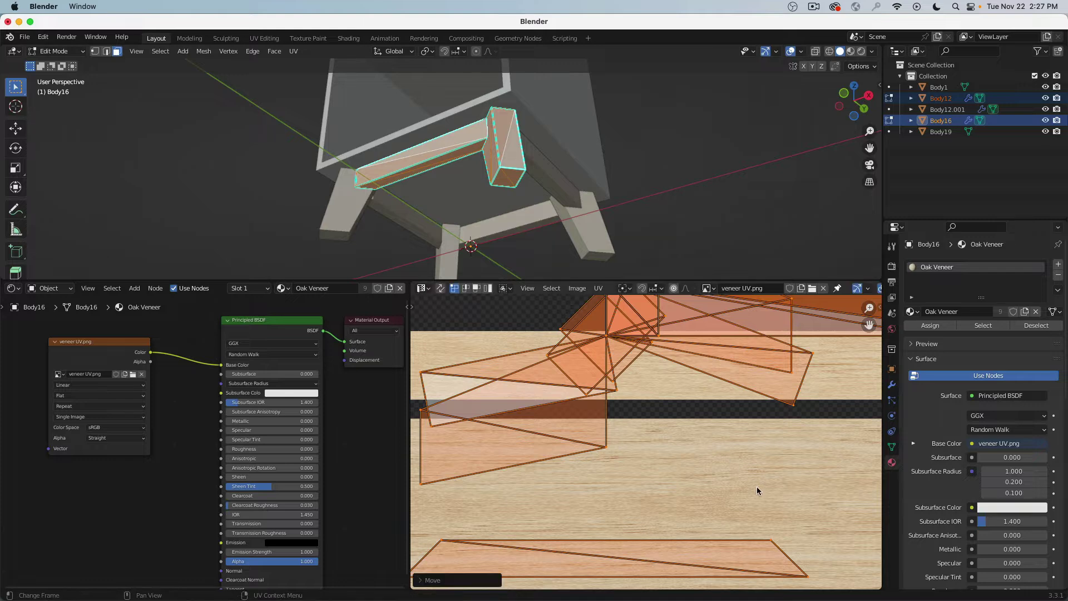
{"action": "key", "text": "s"}
{"action": "left_click", "coordinate": [736, 473]}
{"action": "key", "text": "g"}
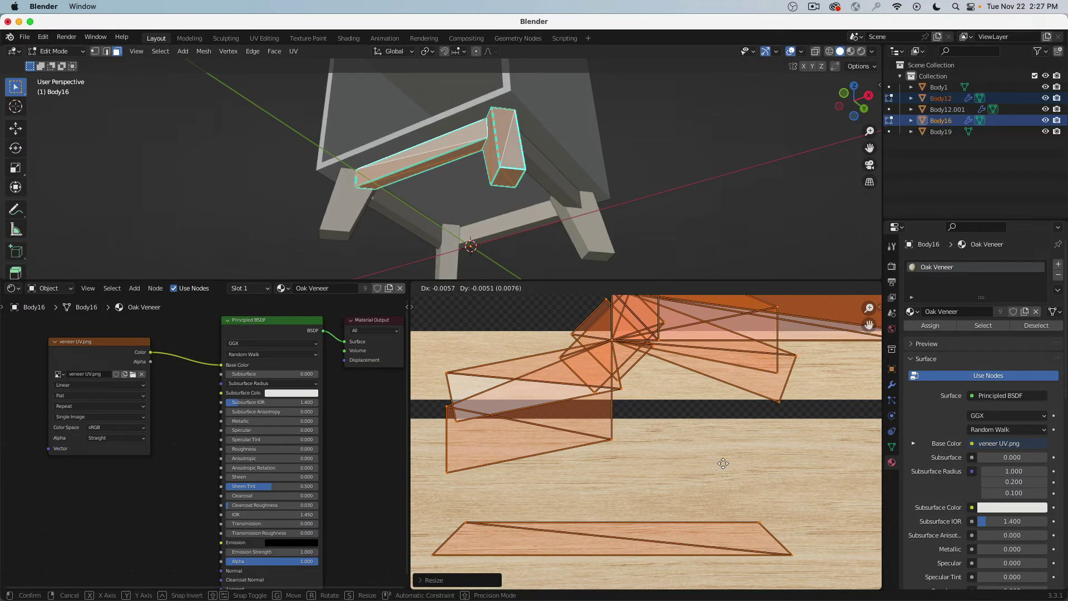
{"action": "left_click", "coordinate": [723, 463]}
- Move all UV islands down so the main cluster lies on the large veneer panel and the detached strip on the narrow one
{"action": "scroll", "coordinate": [676, 416], "scroll_direction": "down", "scroll_amount": 6}
{"action": "scroll", "coordinate": [691, 409], "scroll_direction": "up", "scroll_amount": 2}
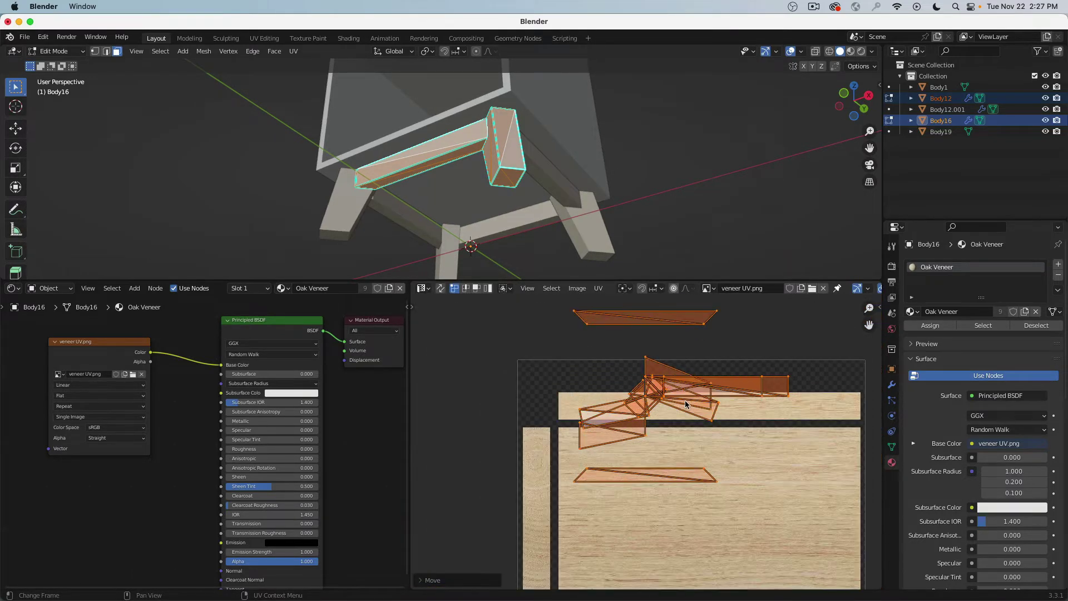
{"action": "key", "text": "g"}
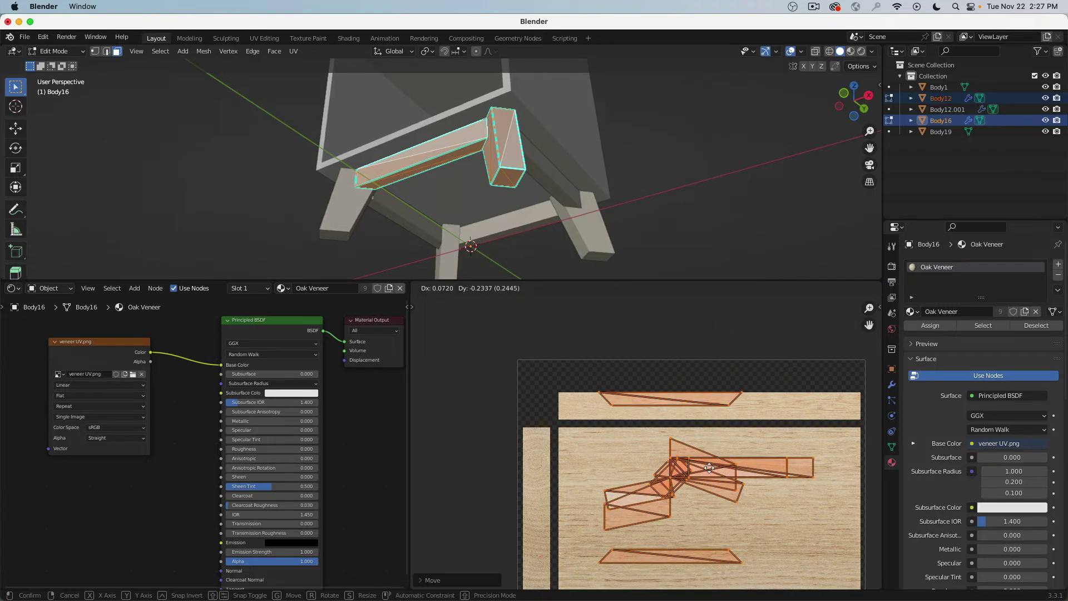
{"action": "left_click", "coordinate": [714, 473]}
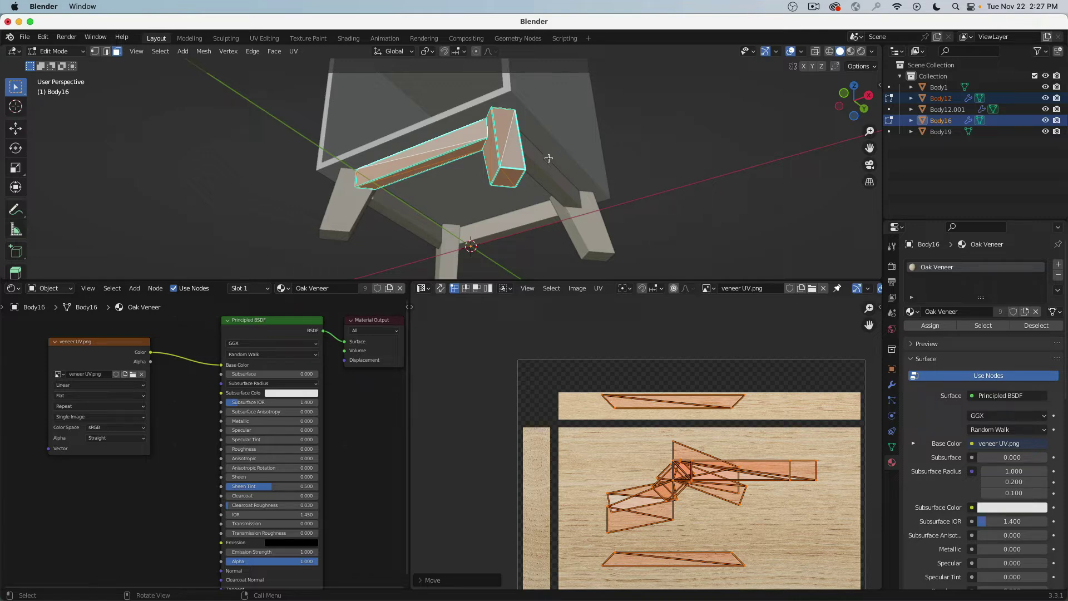
- Convert the selected triangles to quads with Tris to Quads and dissolve the leftover diagonal edge on the rail's underside
{"action": "left_click", "coordinate": [275, 51]}
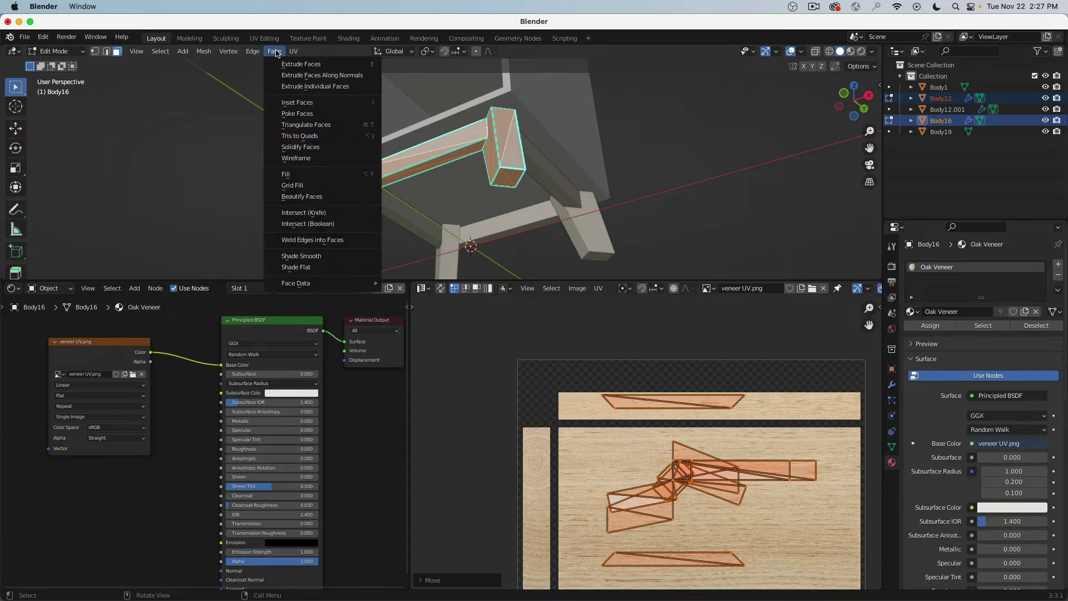
{"action": "left_click", "coordinate": [347, 139]}
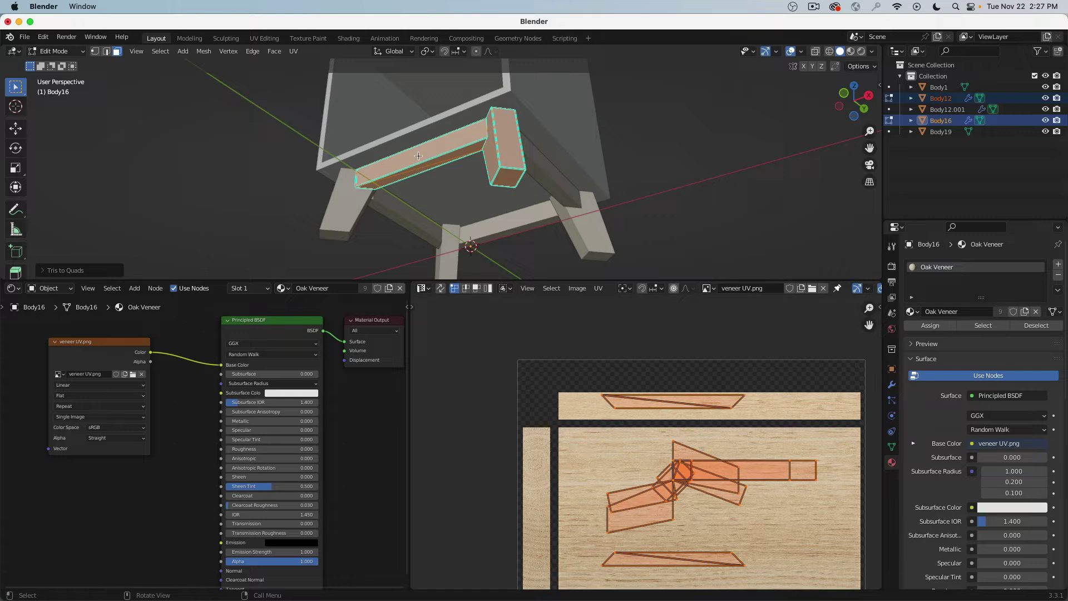
{"action": "middle_click_drag", "start_coordinate": [419, 156], "coordinate": [324, 86]}
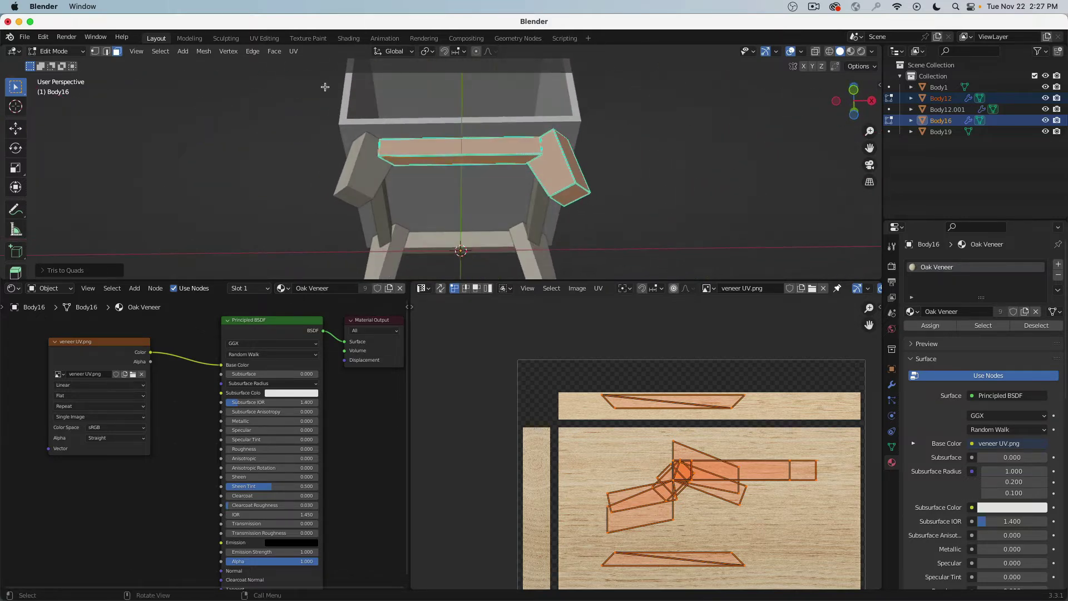
{"action": "left_click", "coordinate": [107, 52]}
{"action": "scroll", "coordinate": [445, 174], "scroll_direction": "up", "scroll_amount": 4}
{"action": "left_click", "coordinate": [446, 176]}
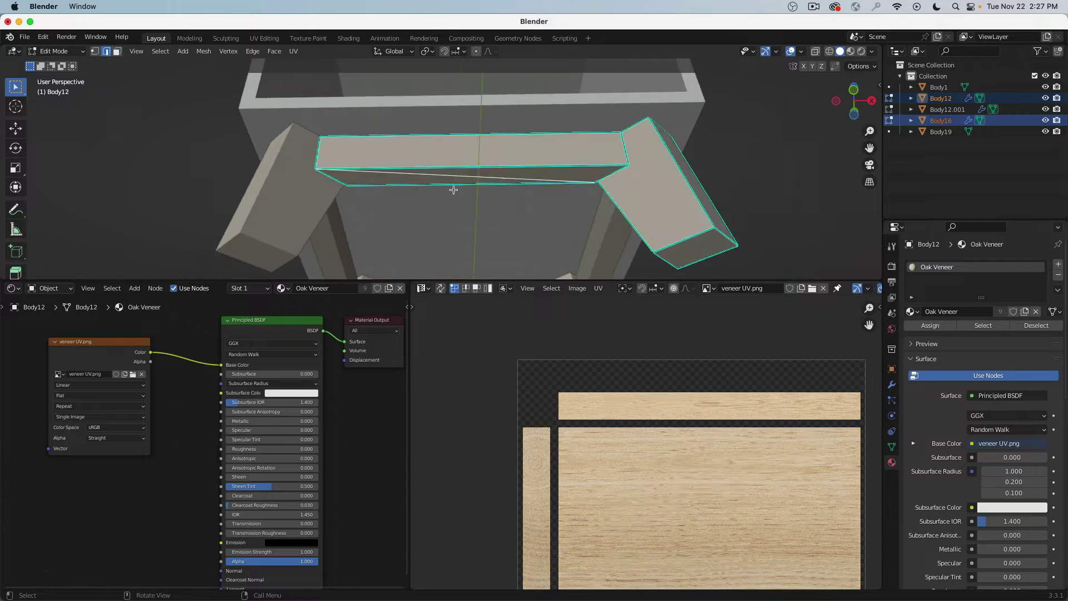
{"action": "middle_click_drag", "start_coordinate": [453, 189], "coordinate": [655, 168]}
{"action": "middle_click_drag", "start_coordinate": [442, 136], "coordinate": [397, 143]}
{"action": "key", "text": "x"}
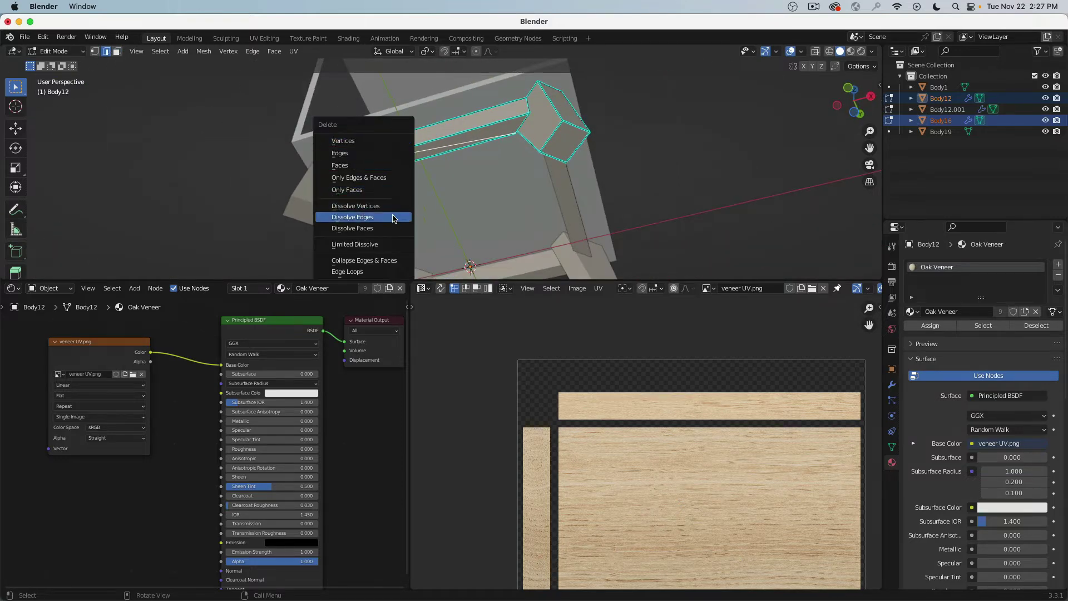
{"action": "left_click", "coordinate": [393, 217]}
{"action": "middle_click_drag", "start_coordinate": [454, 163], "coordinate": [208, 134]}
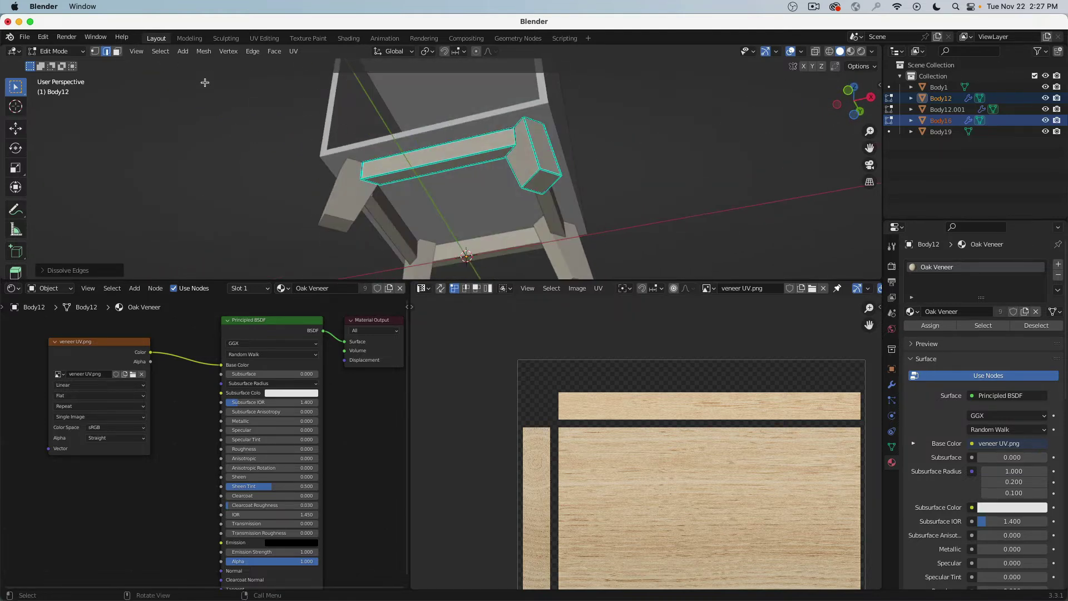
- Select the rail's outer face and move its UV island to the upper-left corner of the large veneer panel
{"action": "left_click", "coordinate": [118, 52]}
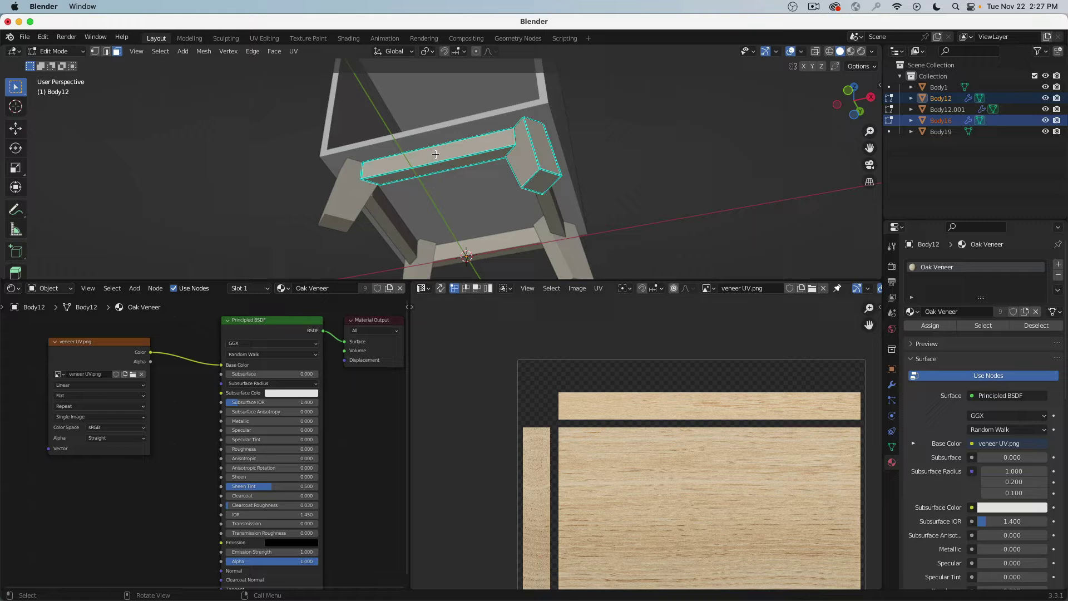
{"action": "left_click", "coordinate": [435, 154]}
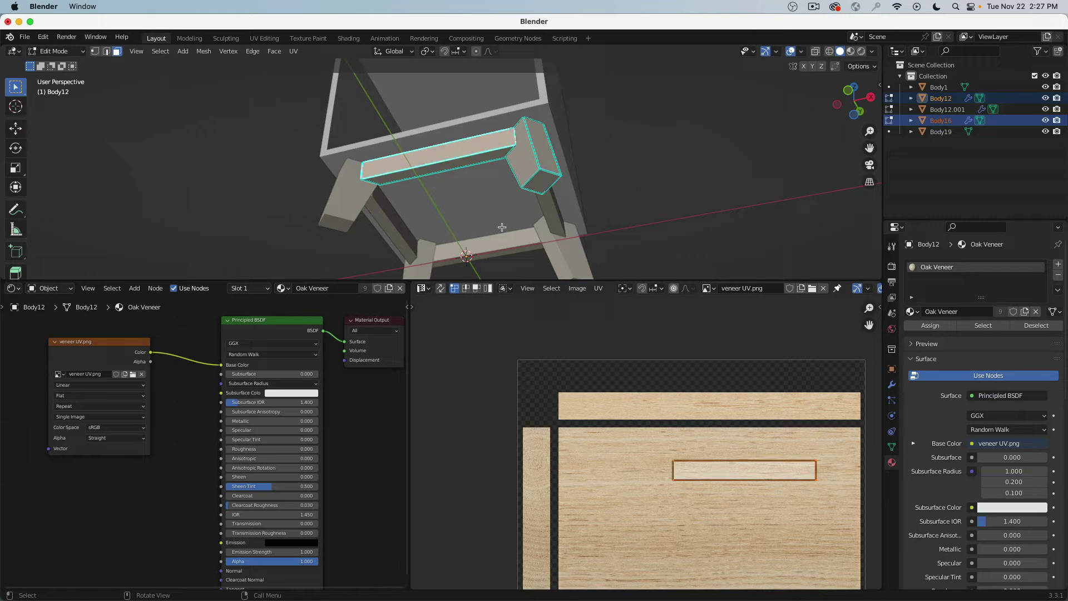
{"action": "key", "text": "g"}
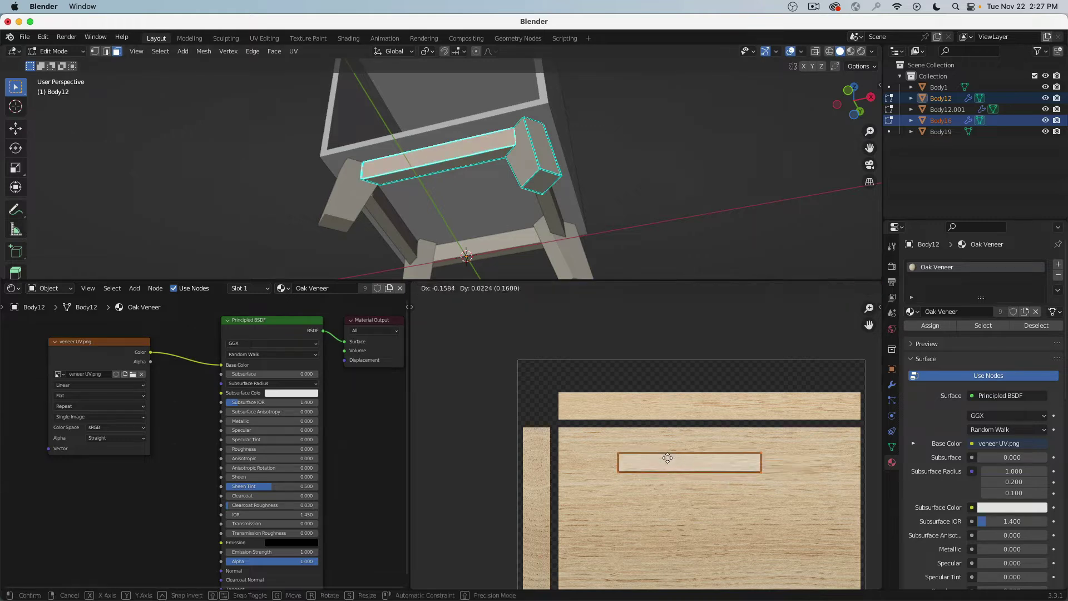
{"action": "left_click", "coordinate": [620, 451]}
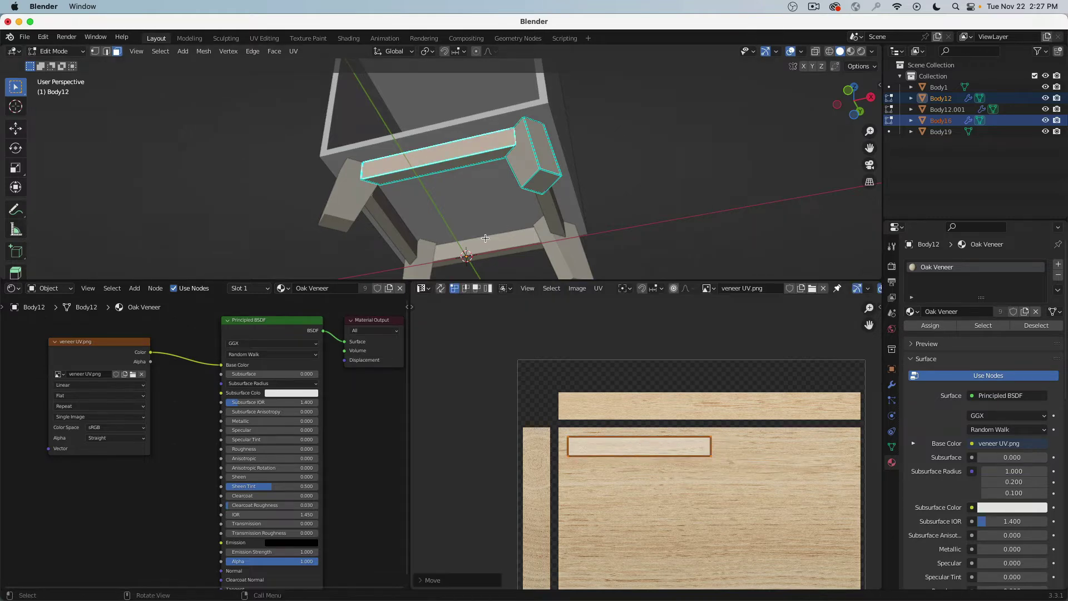
- Select the rail's underside face and move its UV island onto the narrow horizontal veneer strip
{"action": "left_click", "coordinate": [431, 169]}
{"action": "key", "text": "g"}
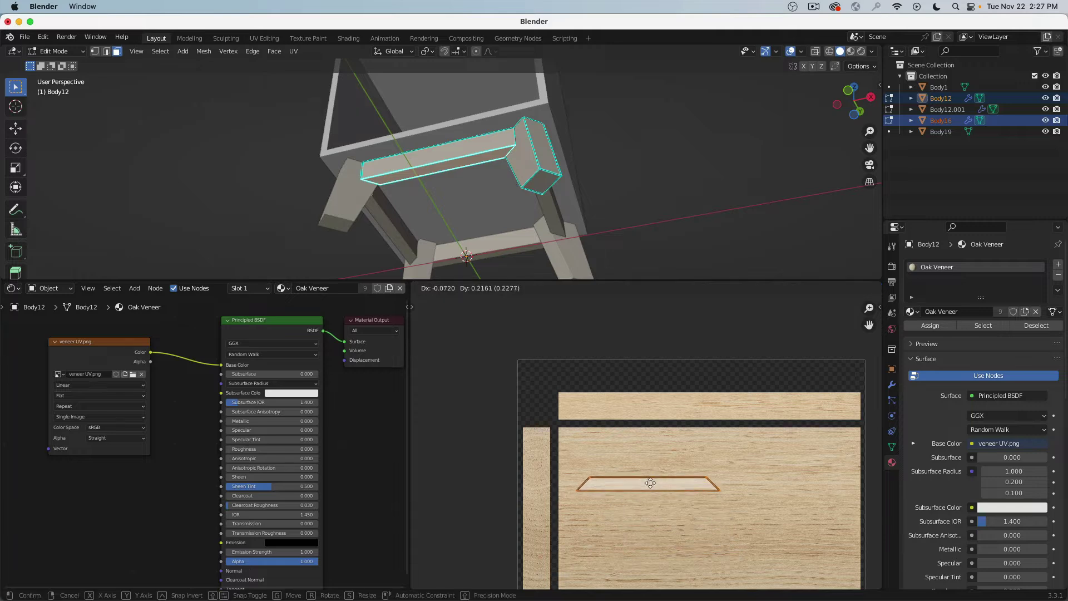
{"action": "left_click", "coordinate": [642, 406]}
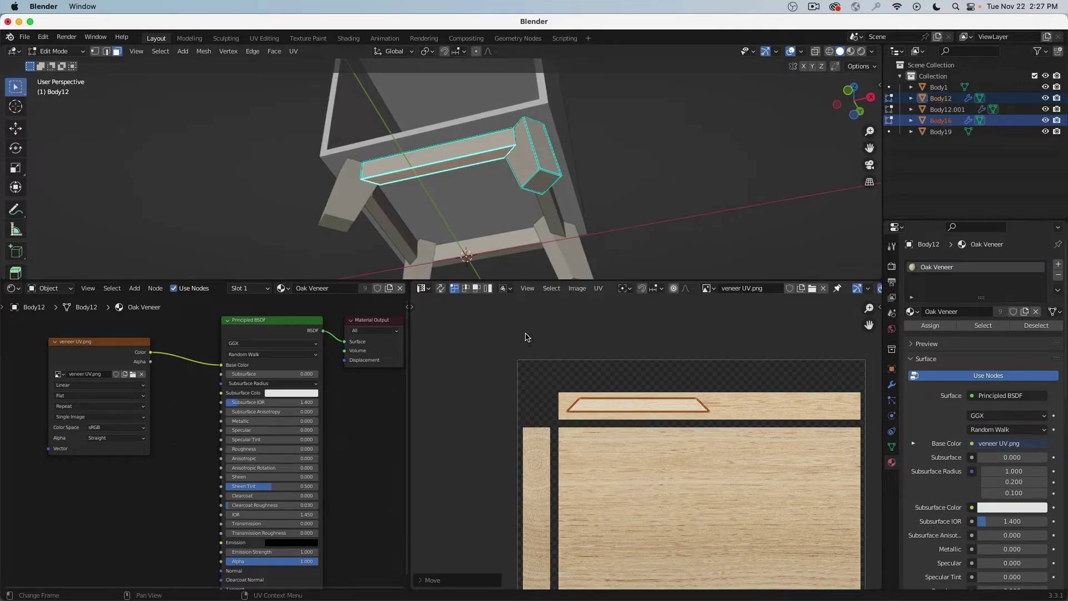
- Select the rail's inner face and move its UV island to a free area lower on the large veneer panel
{"action": "middle_click_drag", "start_coordinate": [356, 211], "coordinate": [283, 220]}
{"action": "left_click", "coordinate": [397, 221]}
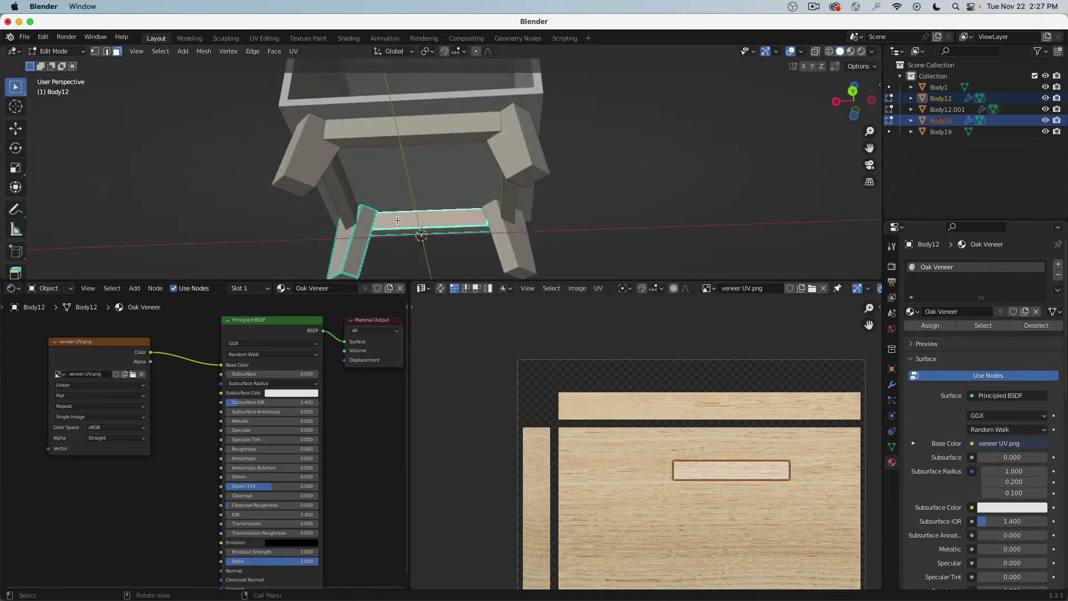
{"action": "key", "text": "g"}
{"action": "left_click", "coordinate": [757, 525]}
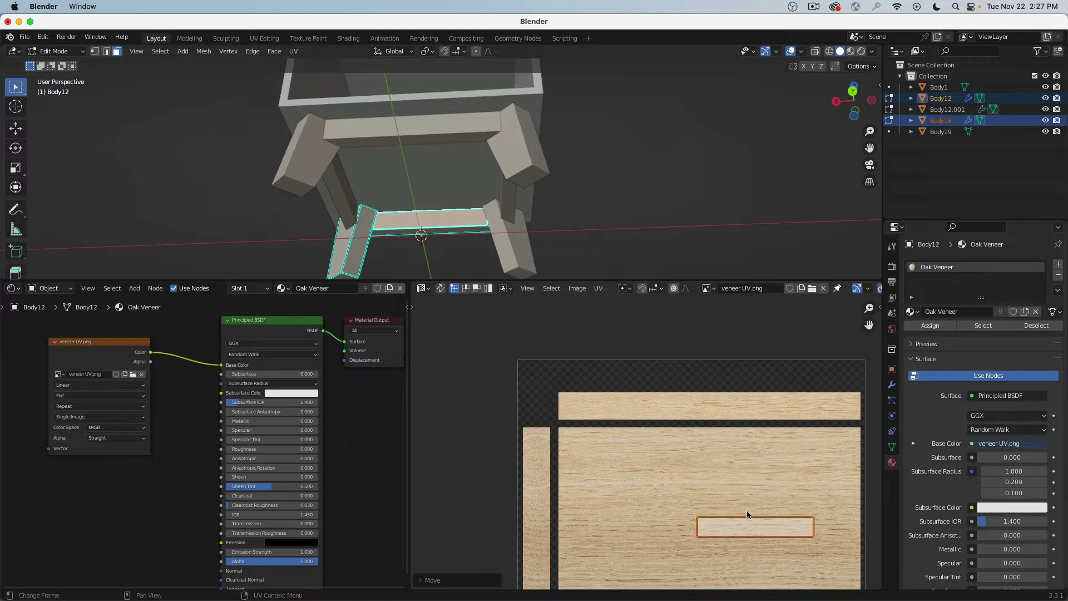
- Show the model in Material Preview, check the veneer on the rail and leg up close, and return to Object Mode
{"action": "middle_click_drag", "start_coordinate": [325, 206], "coordinate": [742, 121]}
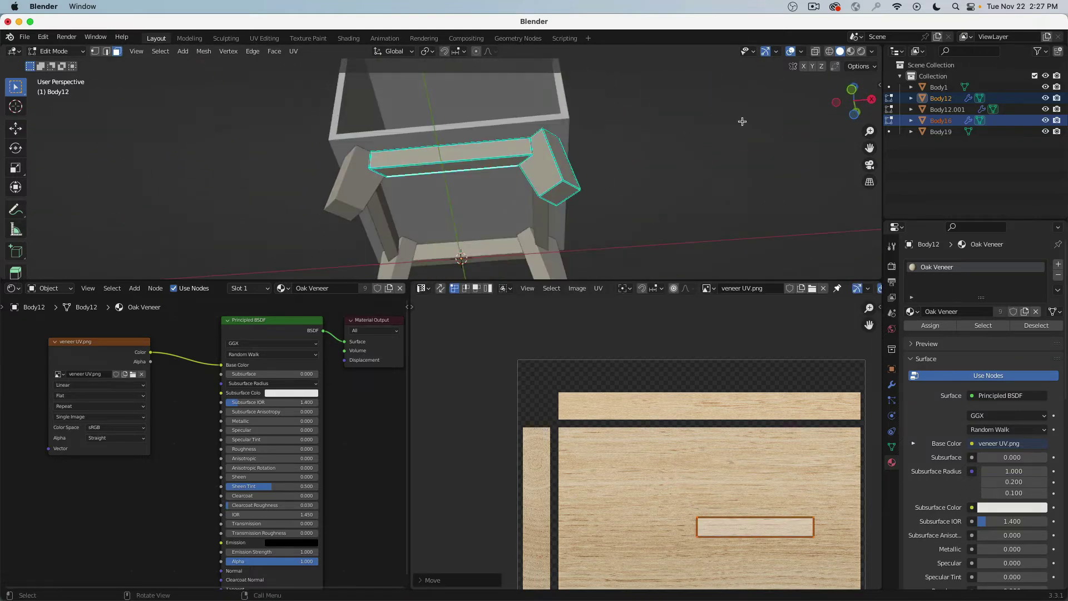
{"action": "left_click", "coordinate": [850, 52]}
{"action": "mouse_move", "coordinate": [489, 184]}
{"action": "middle_mouse_down"}
{"action": "mouse_move", "coordinate": [374, 132]}
{"action": "mouse_move", "coordinate": [444, 188]}
{"action": "mouse_move", "coordinate": [458, 184]}
{"action": "middle_mouse_up"}
{"action": "scroll", "coordinate": [443, 195], "scroll_direction": "up", "scroll_amount": 4}
{"action": "middle_click_drag", "start_coordinate": [456, 231], "coordinate": [416, 165]}
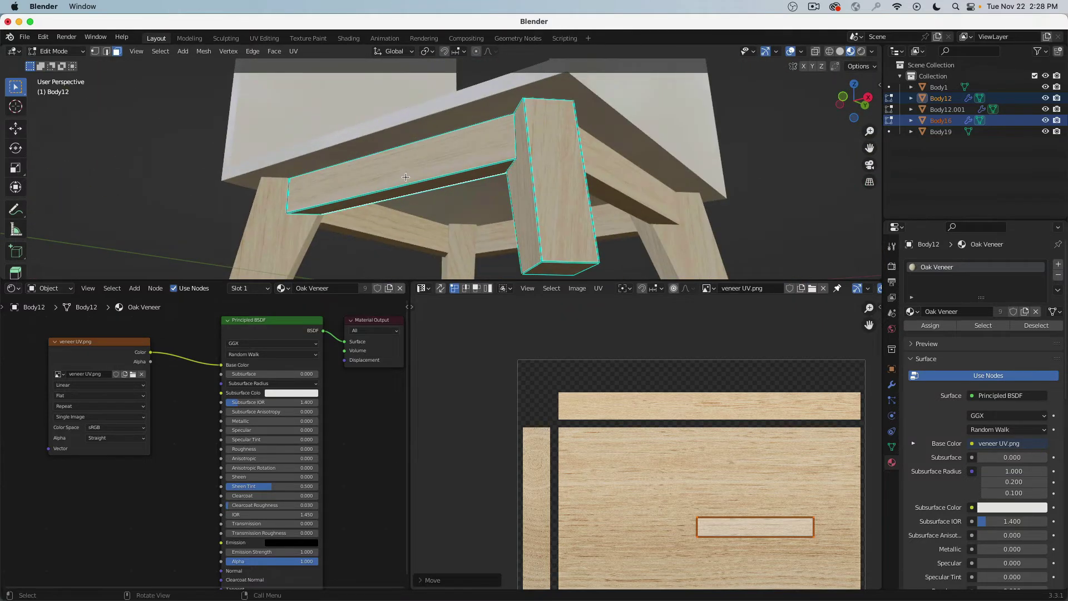
{"action": "key", "text": "Tab"}
- Examine the veneer's grain direction on the rails and legs from several angles
{"action": "left_click", "coordinate": [489, 153]}
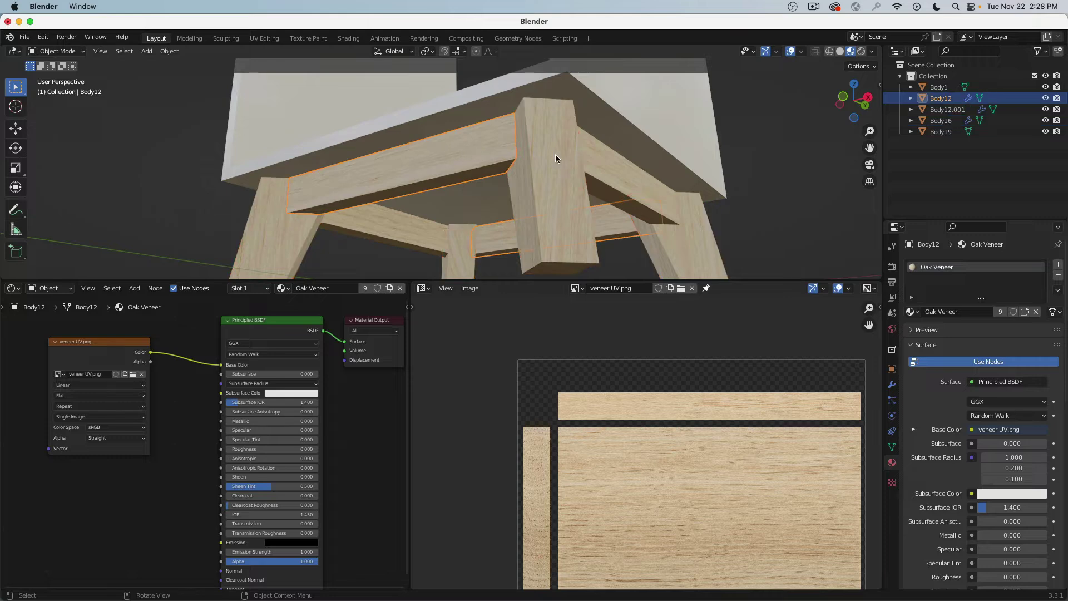
{"action": "left_click", "coordinate": [596, 161]}
{"action": "middle_click_drag", "start_coordinate": [596, 161], "coordinate": [255, 212]}
{"action": "scroll", "coordinate": [389, 157], "scroll_direction": "down", "scroll_amount": 5}
{"action": "middle_click_drag", "start_coordinate": [436, 125], "coordinate": [482, 226]}
{"action": "scroll", "coordinate": [386, 145], "scroll_direction": "down", "scroll_amount": 3}
{"action": "scroll", "coordinate": [400, 182], "scroll_direction": "up", "scroll_amount": 3}
{"action": "left_click", "coordinate": [457, 193]}
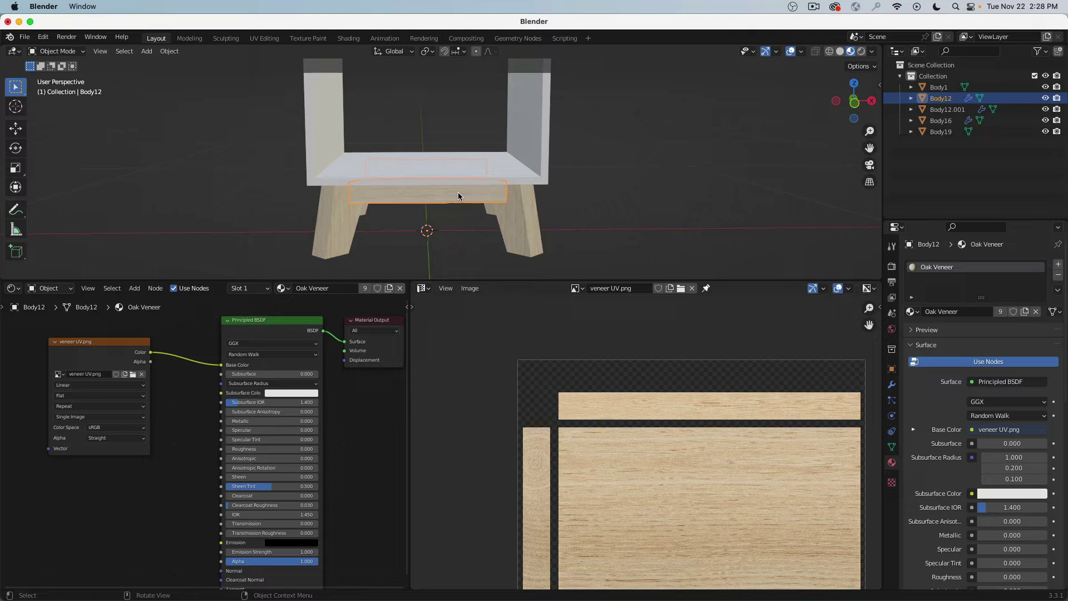
- Open the legs (Body16) in Edit Mode and select the leg's tapered side face to find its UV island
{"action": "left_click", "coordinate": [533, 229]}
{"action": "middle_click_drag", "start_coordinate": [533, 229], "coordinate": [501, 155]}
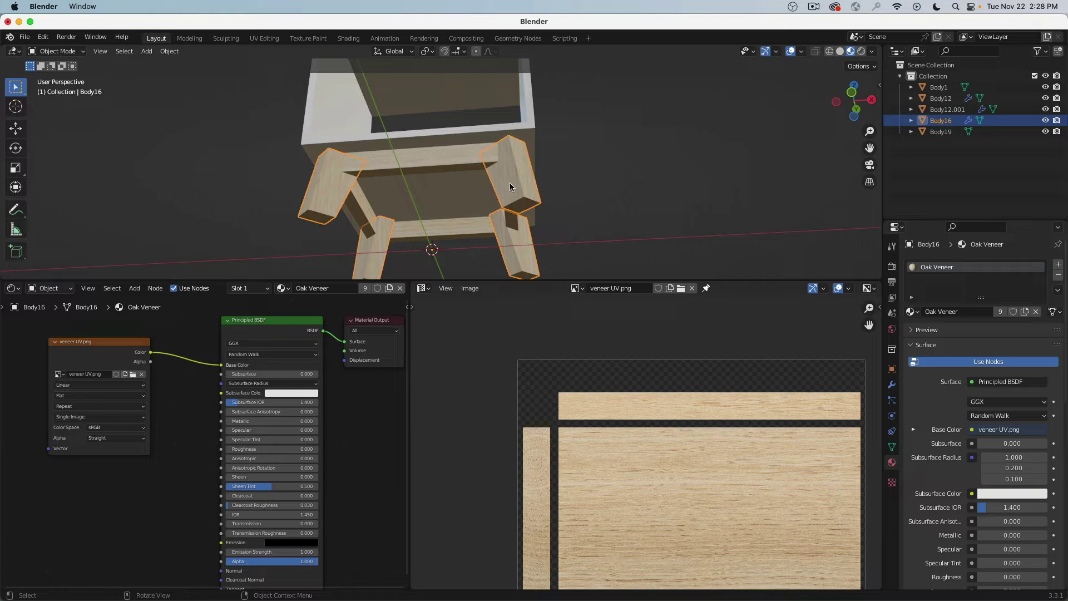
{"action": "key", "text": "Tab"}
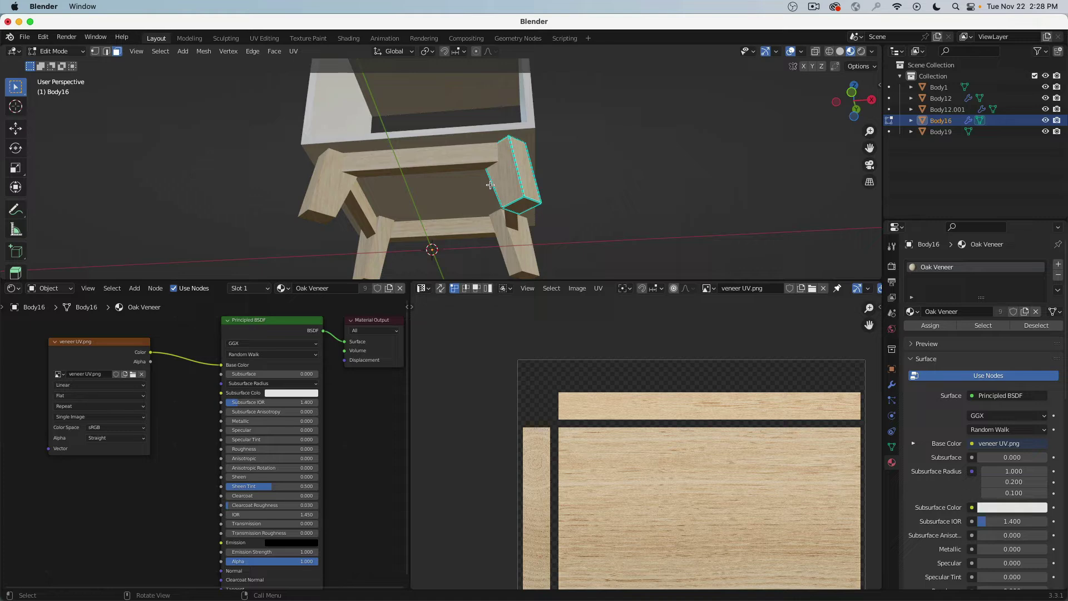
{"action": "middle_click_drag", "start_coordinate": [490, 185], "coordinate": [529, 186]}
{"action": "left_click", "coordinate": [529, 187]}
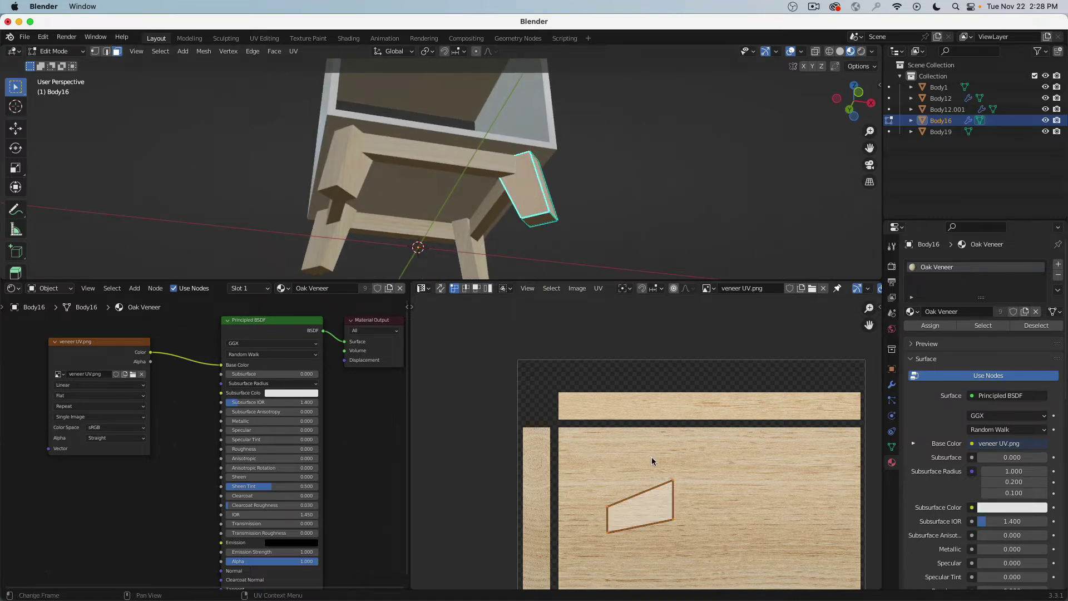
{"action": "scroll", "coordinate": [652, 456], "scroll_direction": "up", "scroll_amount": 3}
{"action": "scroll", "coordinate": [557, 183], "scroll_direction": "up", "scroll_amount": 3}
{"action": "middle_click_drag", "start_coordinate": [557, 182], "coordinate": [513, 129]}
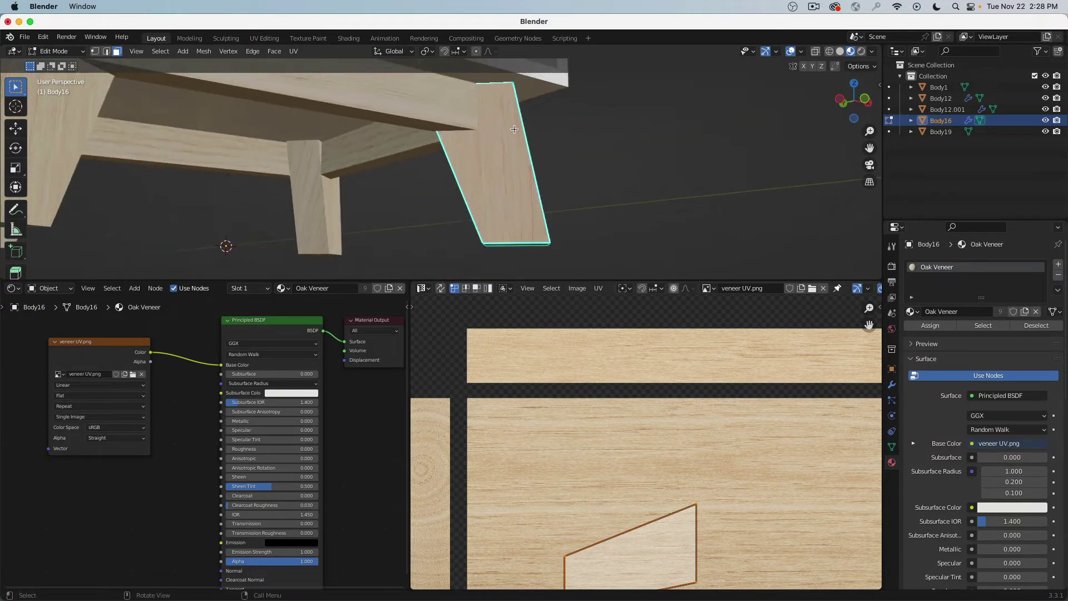
- Extend the face selection to both broad side faces of the leg, showing their two UV islands
{"action": "scroll", "coordinate": [572, 220], "scroll_direction": "down", "scroll_amount": 5}
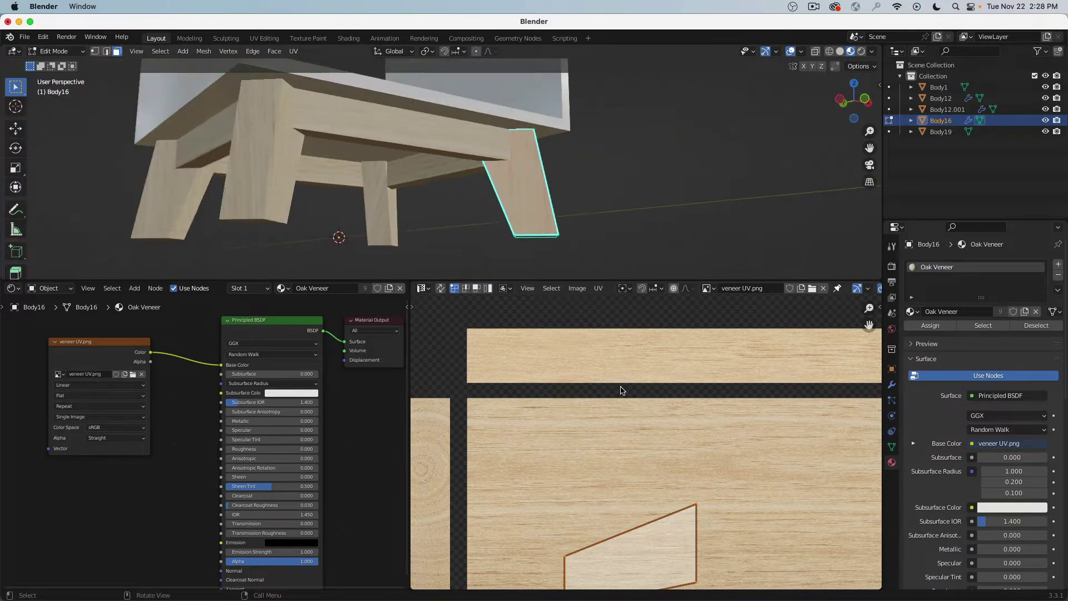
{"action": "middle_click_drag", "start_coordinate": [612, 233], "coordinate": [561, 166]}
{"action": "left_click", "coordinate": [374, 198], "text": "shift"}
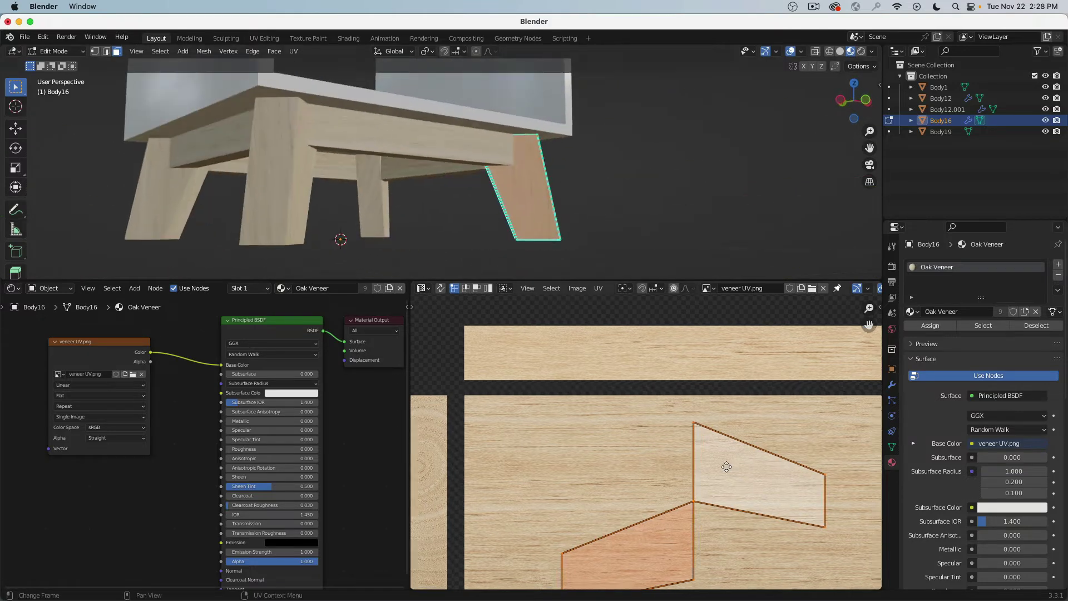
{"action": "middle_click_drag", "start_coordinate": [736, 480], "coordinate": [699, 456]}
{"action": "scroll", "coordinate": [667, 430], "scroll_direction": "down", "scroll_amount": 1}
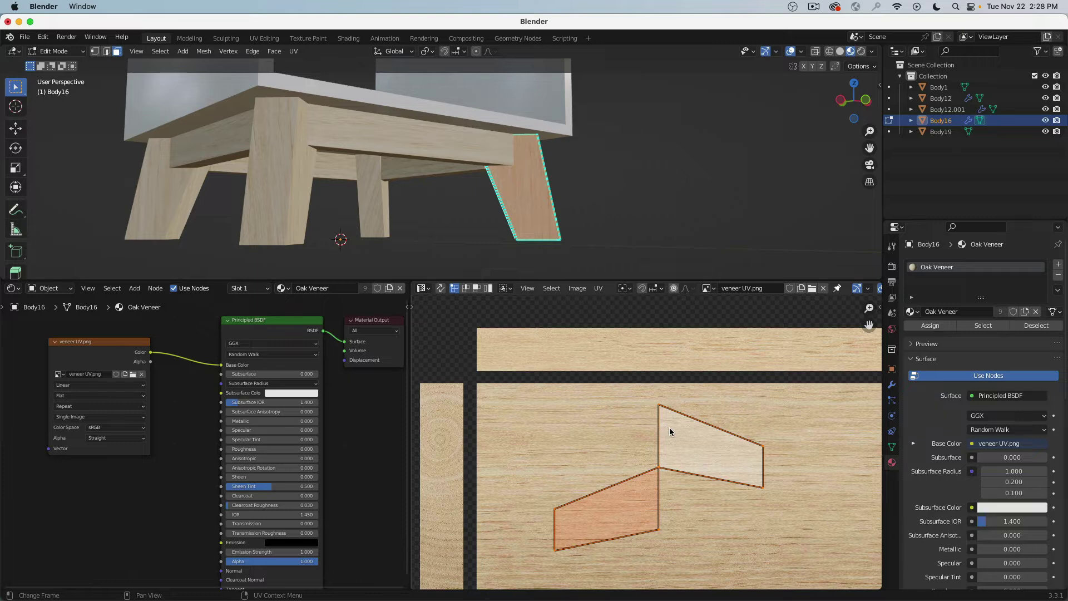
- Mirror the upper of the two leg side-face UV islands along X and move it over the lower island
{"action": "left_click", "coordinate": [664, 409]}
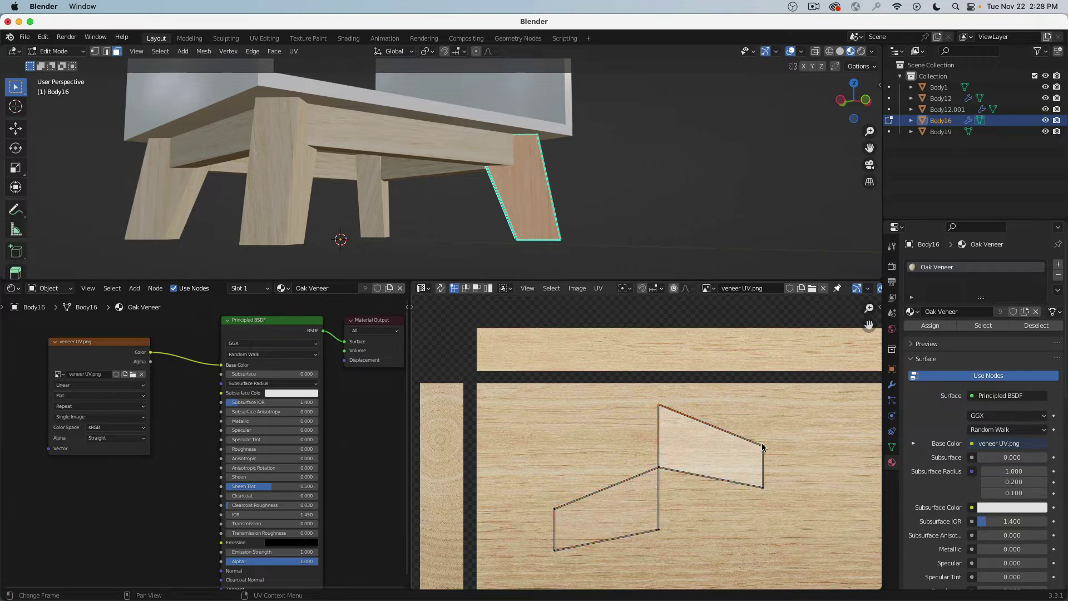
{"action": "key", "text": "l"}
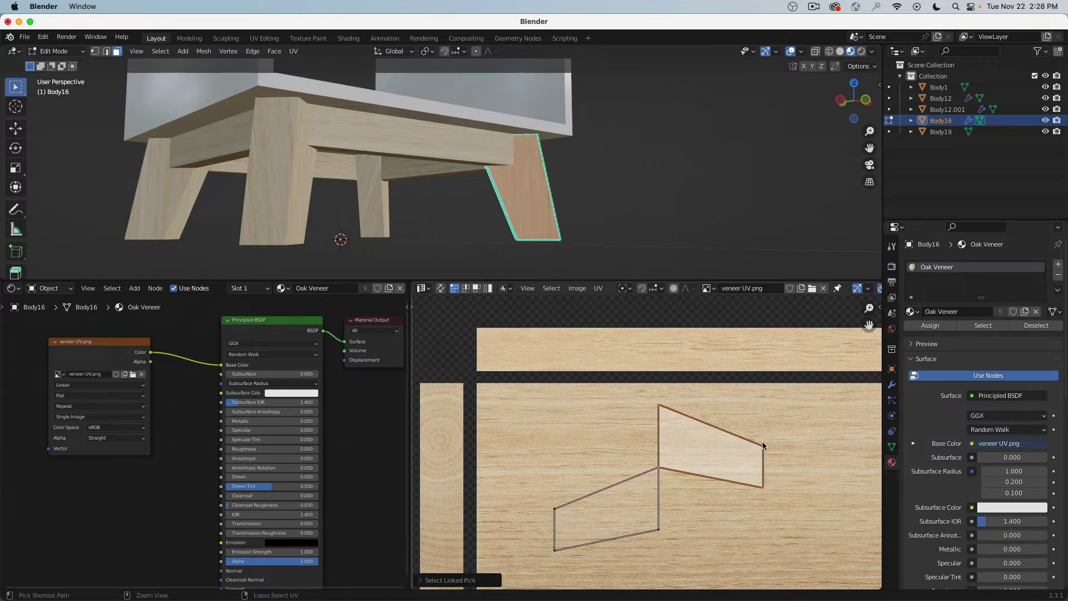
{"action": "key", "text": "ctrl+m"}
{"action": "key", "text": "x"}
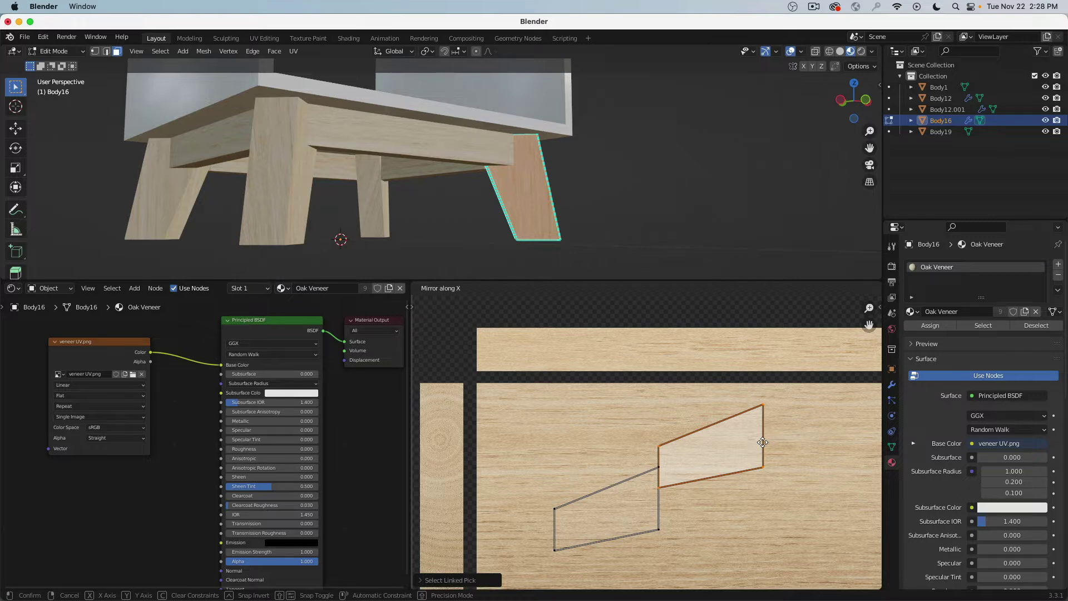
{"action": "left_click", "coordinate": [762, 443]}
{"action": "key", "text": "g"}
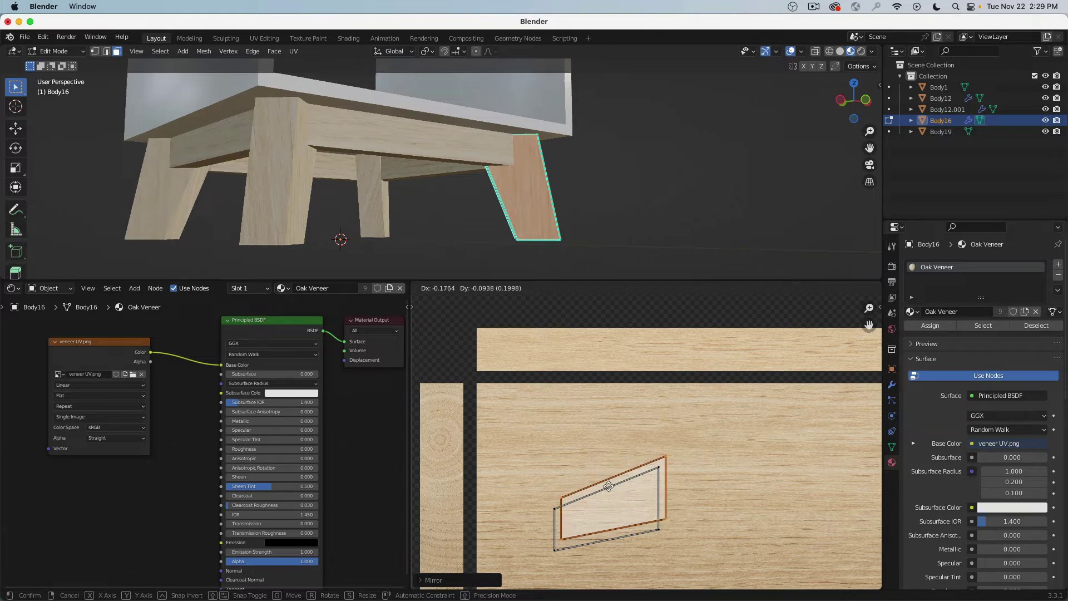
{"action": "left_click", "coordinate": [607, 486]}
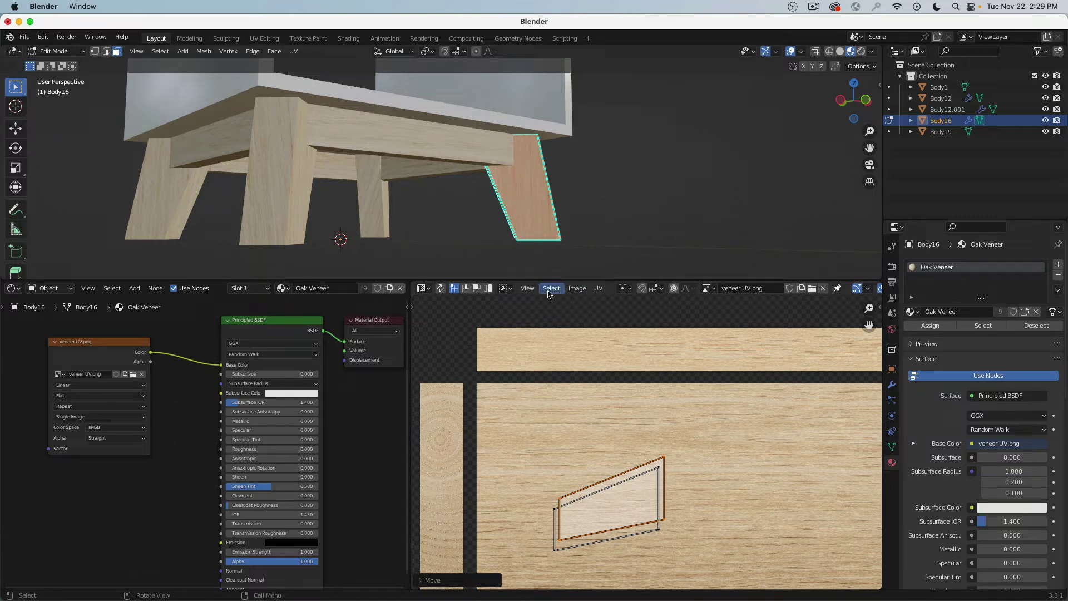
{"action": "left_click", "coordinate": [559, 495]}
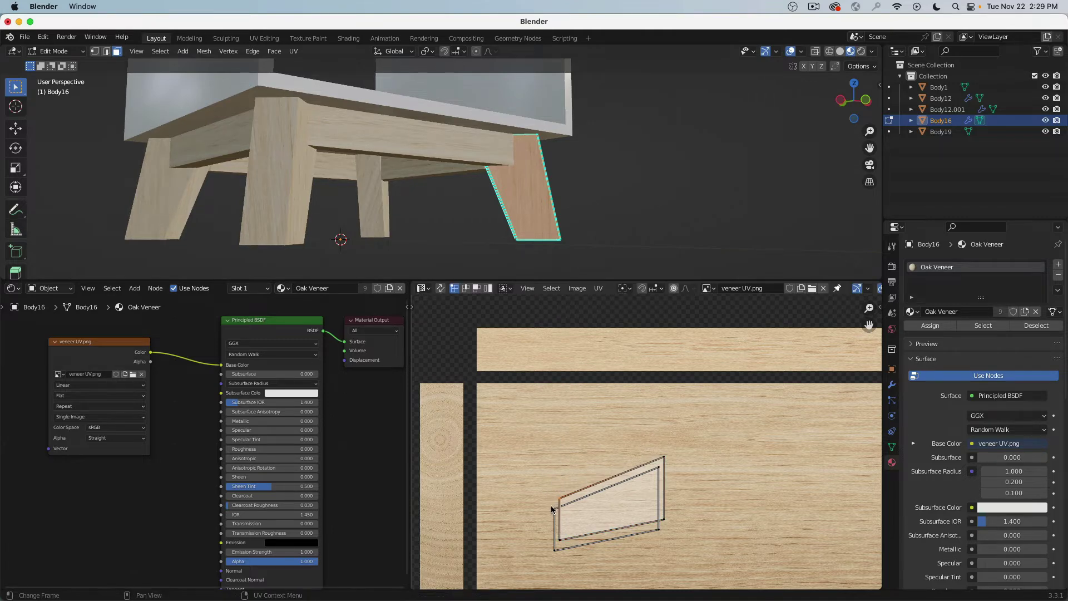
{"action": "key", "text": "g"}
{"action": "key", "text": "Escape"}
- Rotate both leg side-face UV islands about -170 degrees and move them higher on the large veneer panel
{"action": "key", "text": "a"}
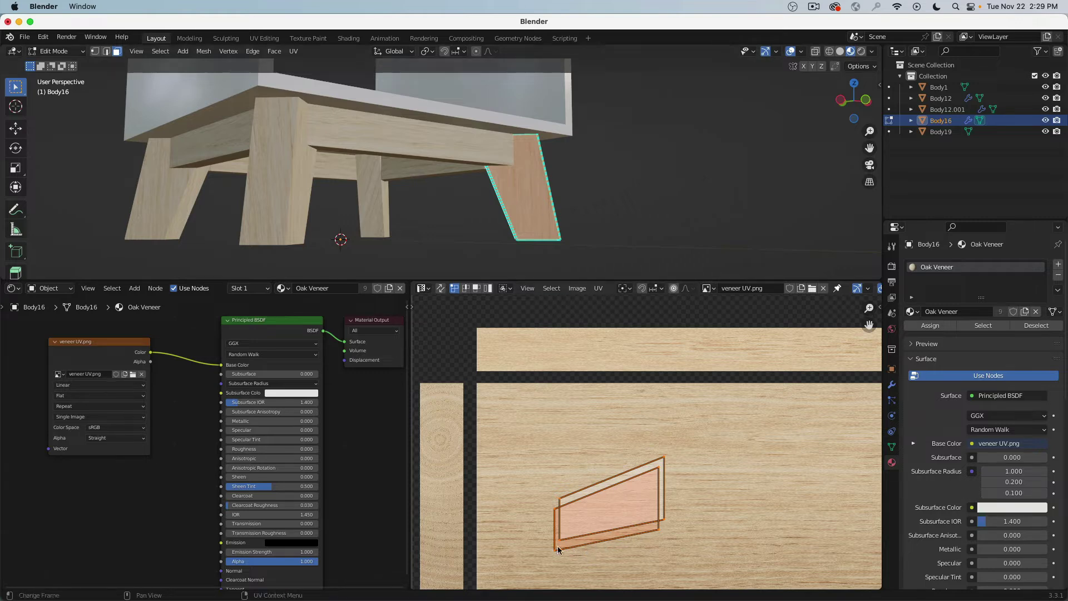
{"action": "key", "text": "r"}
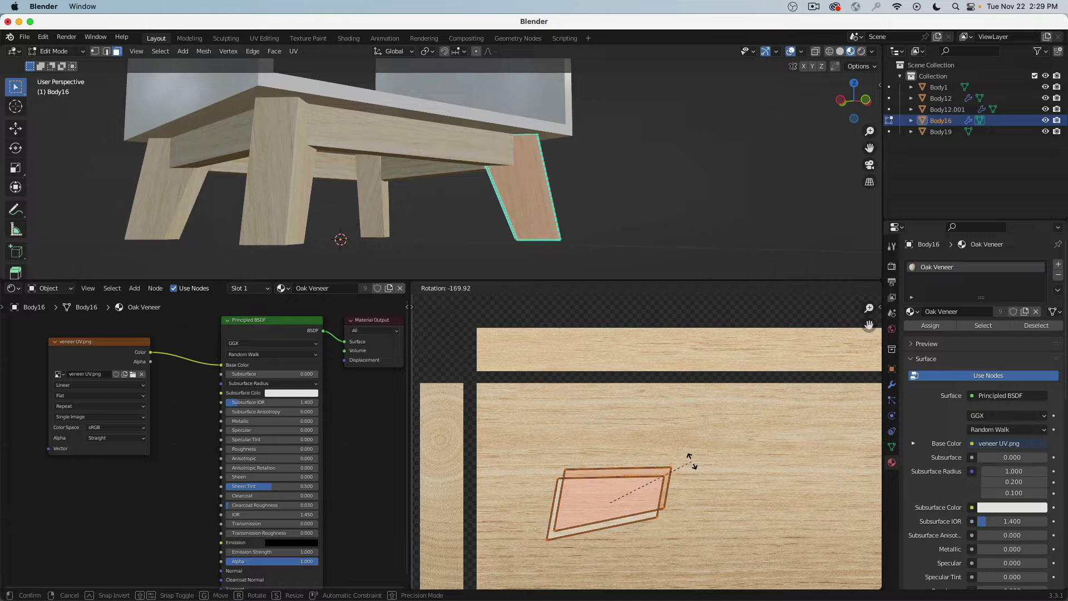
{"action": "left_click", "coordinate": [691, 460]}
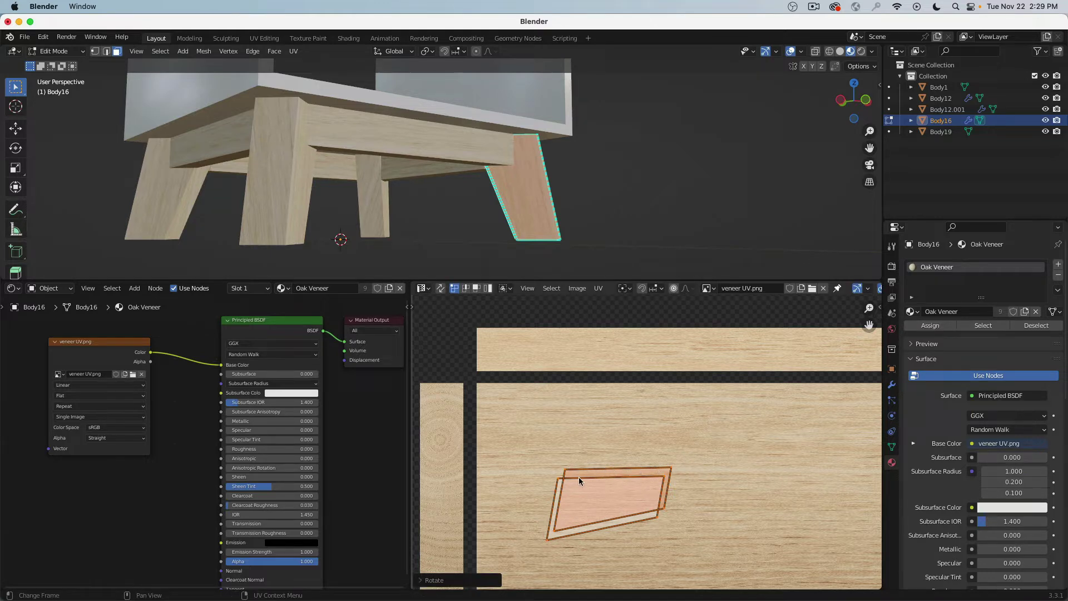
{"action": "key", "text": "g"}
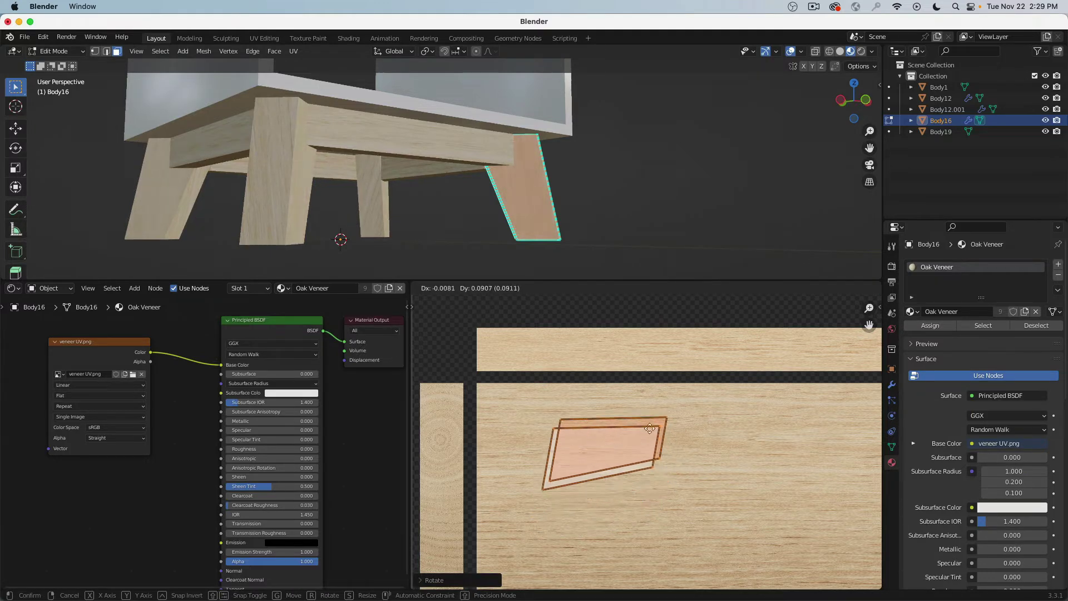
{"action": "left_click", "coordinate": [643, 433]}
- Rotate both leg side-face UV islands a further 2 degrees or so to align the wood grain with the leg
{"action": "scroll", "coordinate": [504, 177], "scroll_direction": "up", "scroll_amount": 4}
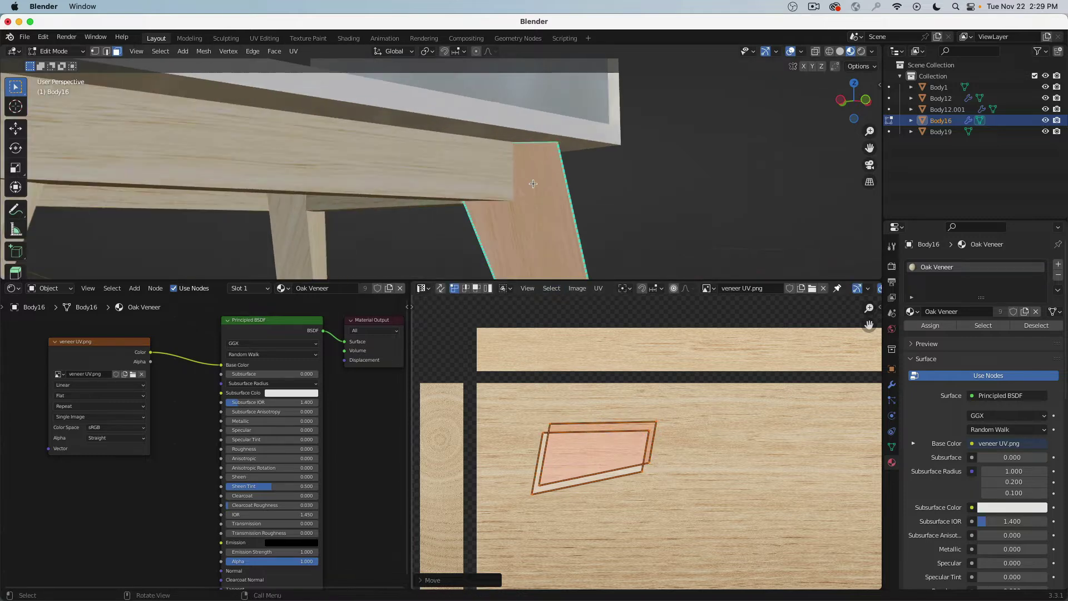
{"action": "middle_click_drag", "start_coordinate": [504, 177], "coordinate": [449, 134], "text": "shift"}
{"action": "scroll", "coordinate": [493, 186], "scroll_direction": "up", "scroll_amount": 4}
{"action": "scroll", "coordinate": [494, 185], "scroll_direction": "down", "scroll_amount": 3}
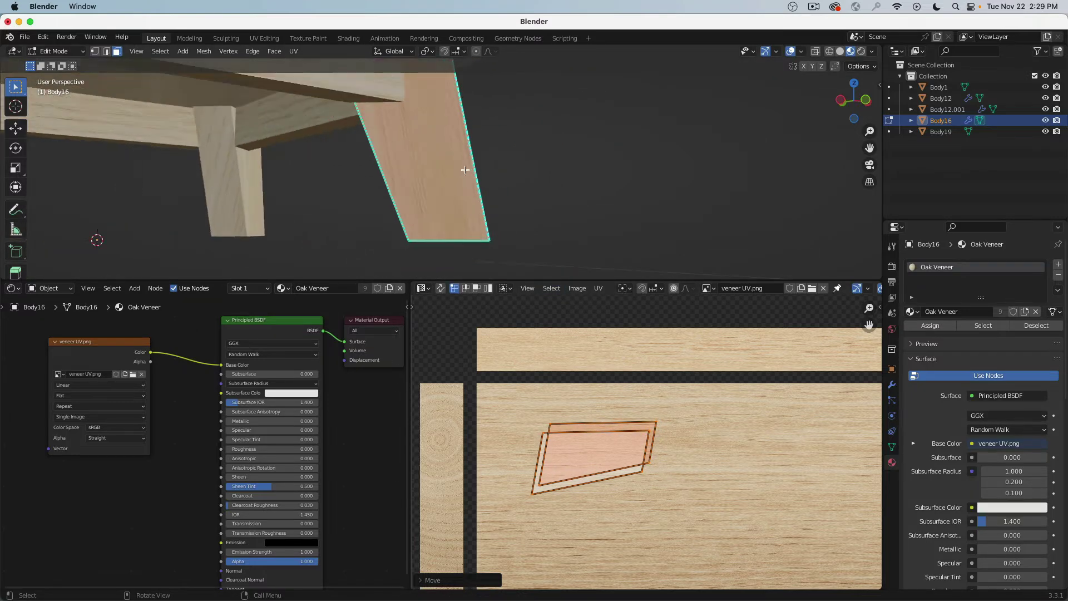
{"action": "middle_click_drag", "start_coordinate": [467, 170], "coordinate": [489, 177]}
{"action": "key", "text": "r"}
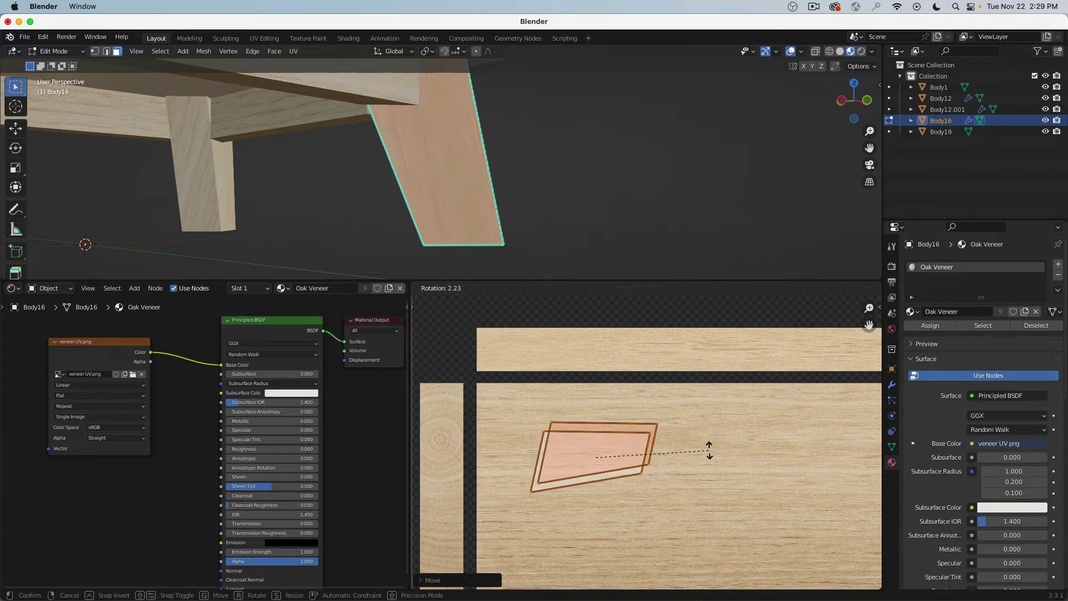
{"action": "left_click", "coordinate": [709, 448]}
{"action": "scroll", "coordinate": [567, 202], "scroll_direction": "down", "scroll_amount": 3}
{"action": "middle_click_drag", "start_coordinate": [570, 200], "coordinate": [558, 205]}
{"action": "scroll", "coordinate": [558, 205], "scroll_direction": "down", "scroll_amount": 1}
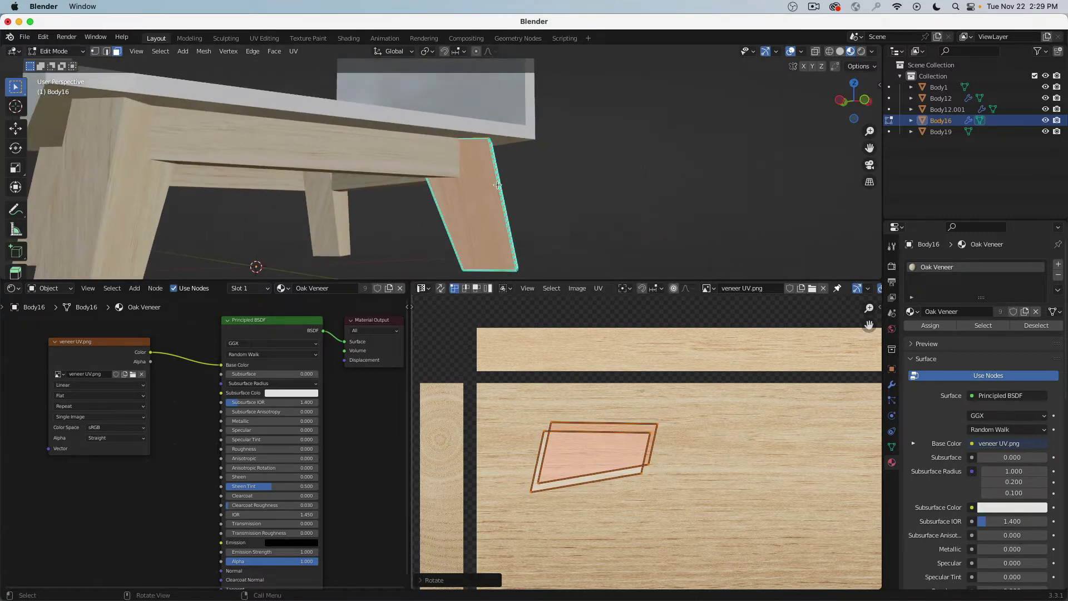
{"action": "middle_click_drag", "start_coordinate": [485, 180], "coordinate": [525, 183]}
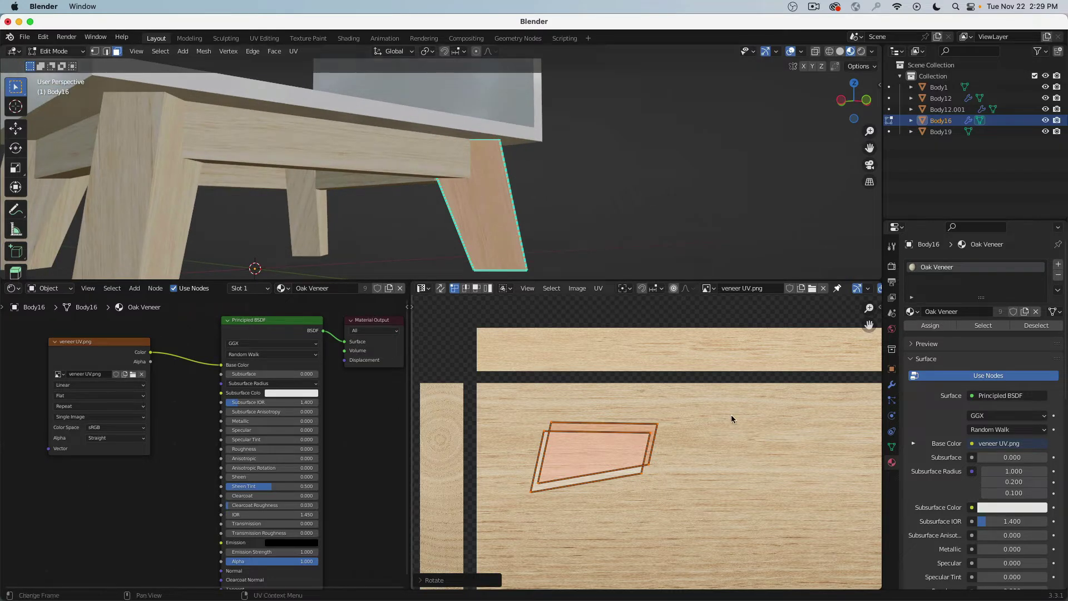
{"action": "key", "text": "r"}
{"action": "key", "text": "Escape"}
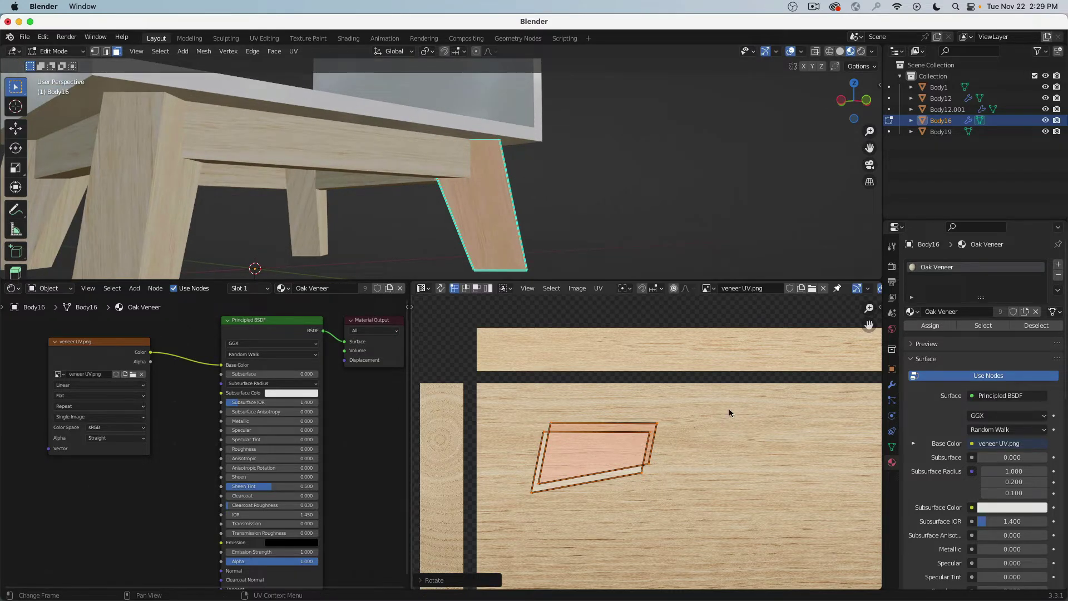
- Move the lower of the two overlapping side-face UV islands to the right, offsetting it from the other
{"action": "left_click", "coordinate": [542, 431]}
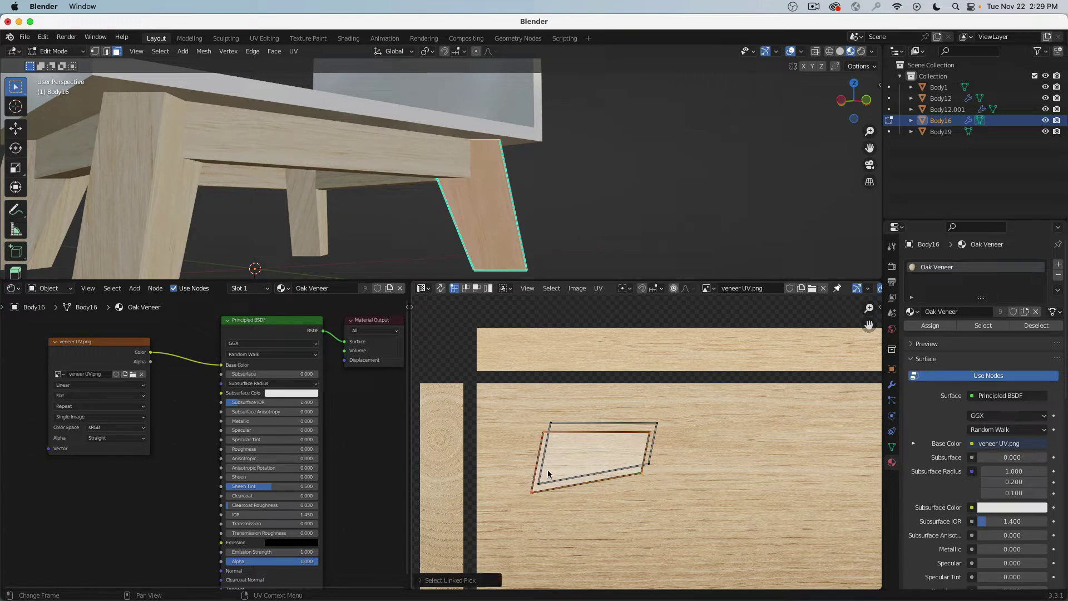
{"action": "key", "text": "l"}
{"action": "key", "text": "g"}
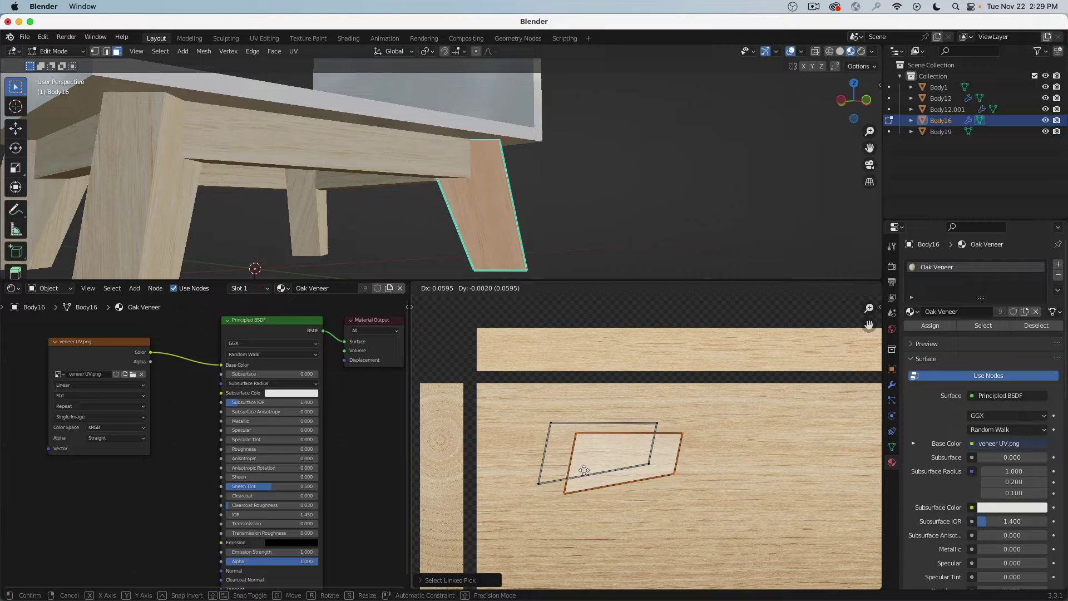
{"action": "left_click", "coordinate": [596, 467]}
- Rotate the leg's outer narrow face UV island about 11 degrees to horizontal and place it on the upper veneer strip
{"action": "middle_click_drag", "start_coordinate": [589, 245], "coordinate": [377, 220]}
{"action": "left_click", "coordinate": [398, 193]}
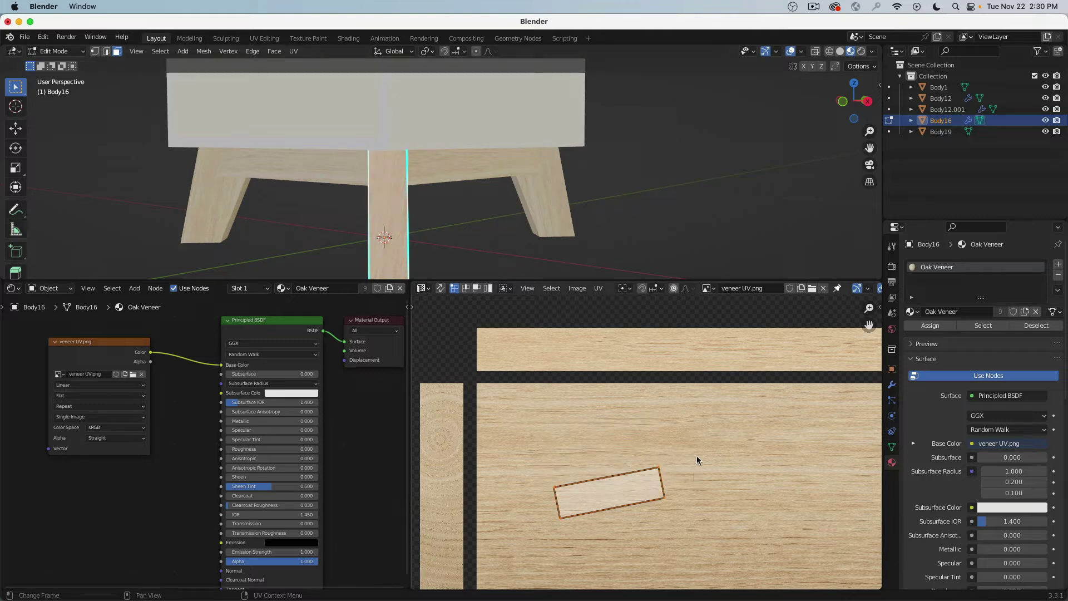
{"action": "key", "text": "r"}
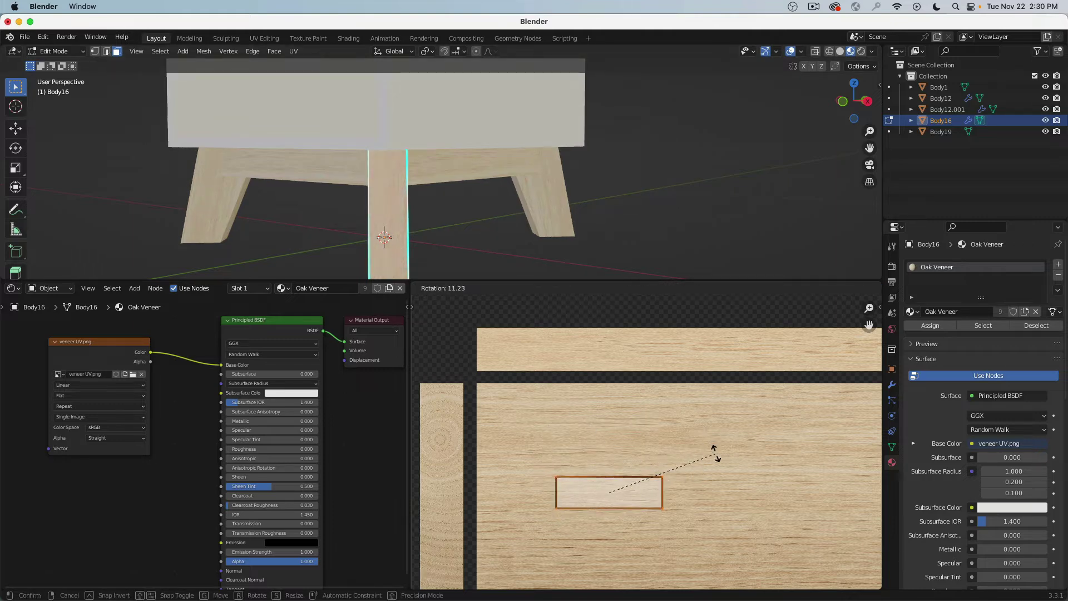
{"action": "left_click", "coordinate": [715, 456]}
{"action": "key", "text": "g"}
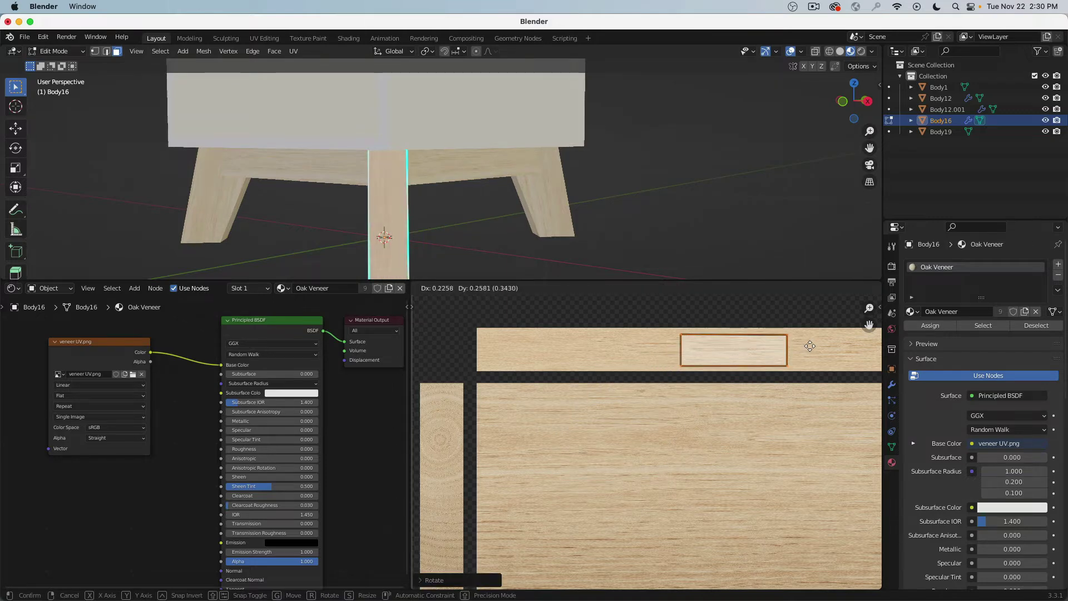
{"action": "left_click", "coordinate": [808, 346]}
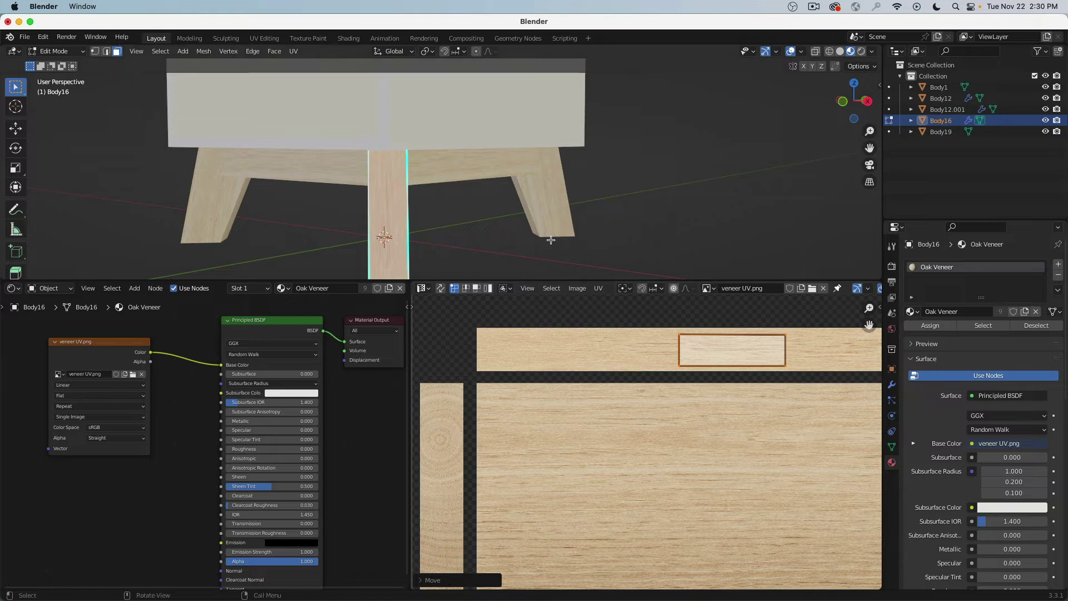
- Rotate the UV island of the leg's opposite narrow face about -21 degrees to level it and place it on the upper veneer strip
{"action": "middle_click_drag", "start_coordinate": [584, 222], "coordinate": [513, 209]}
{"action": "key", "text": "ctrl+z"}
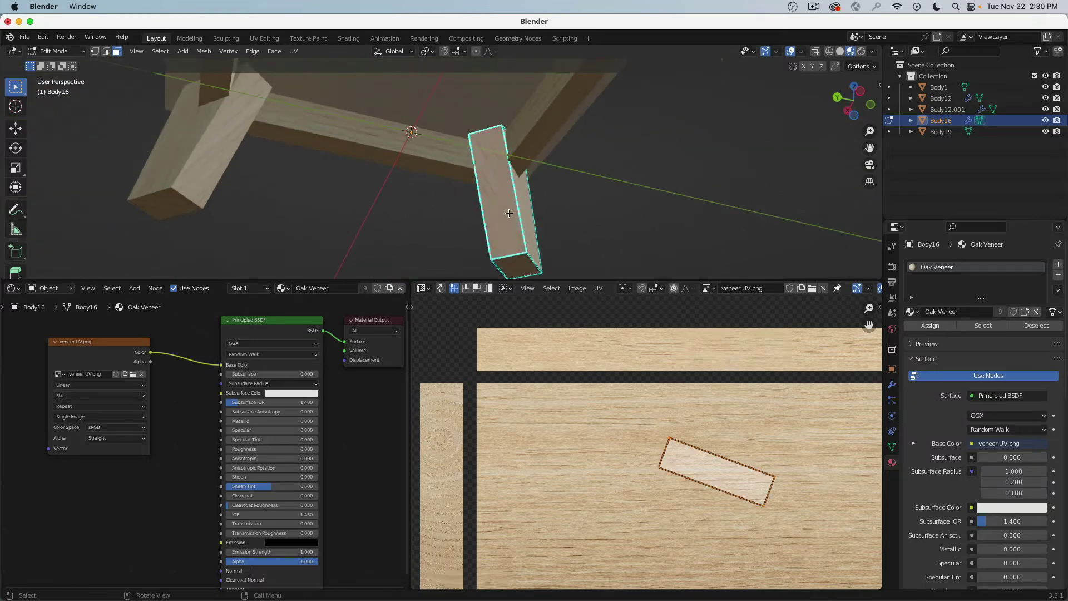
{"action": "key", "text": "r"}
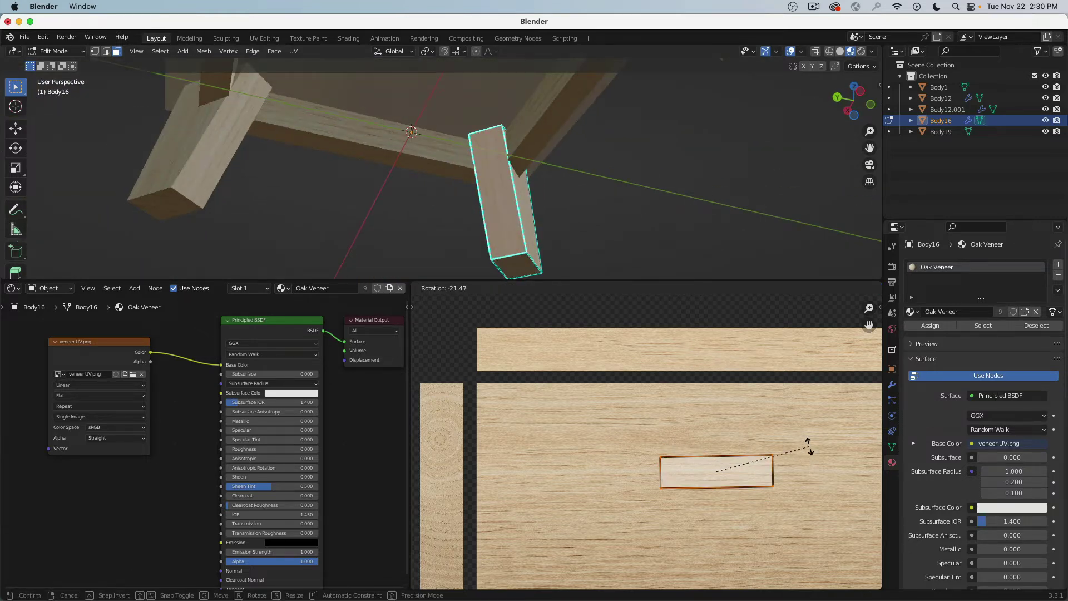
{"action": "left_click", "coordinate": [809, 447]}
{"action": "key", "text": "g"}
{"action": "left_click", "coordinate": [695, 324]}
{"action": "key", "text": "r"}
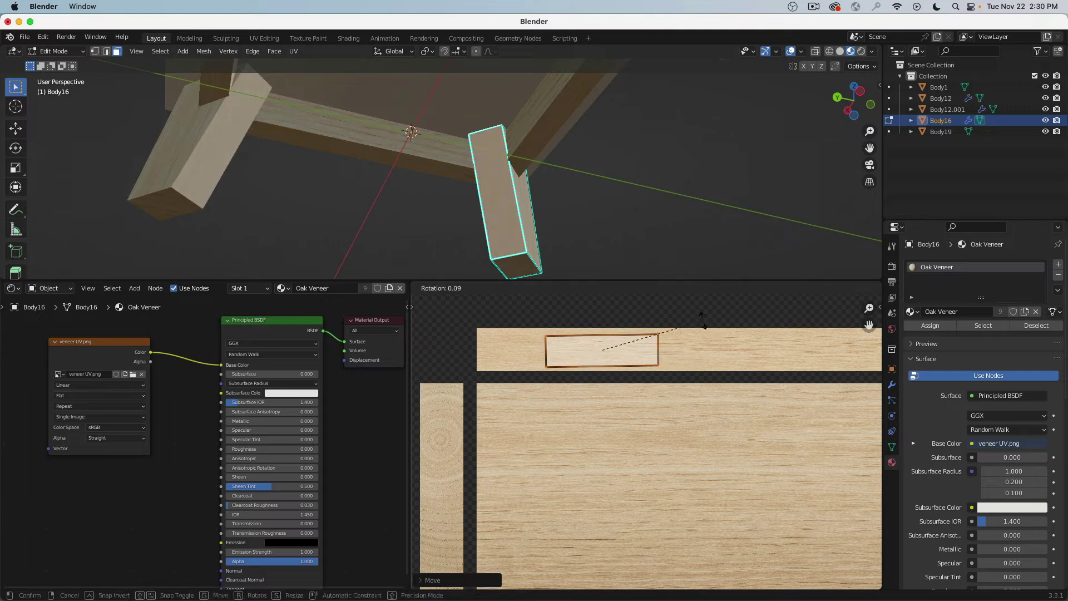
{"action": "left_click", "coordinate": [702, 321]}
- Rotate the leg's bottom face UV island about 44 degrees upright and place it over the rings of the end-grain strip
{"action": "middle_click_drag", "start_coordinate": [503, 245], "coordinate": [510, 134]}
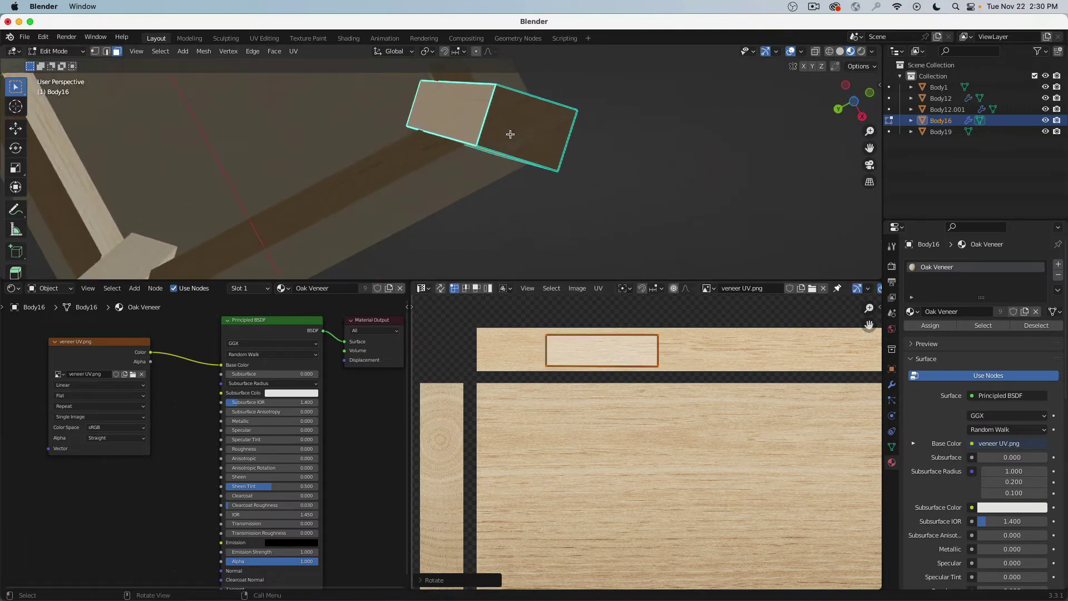
{"action": "scroll", "coordinate": [518, 131], "scroll_direction": "up", "scroll_amount": 3}
{"action": "left_click", "coordinate": [549, 120]}
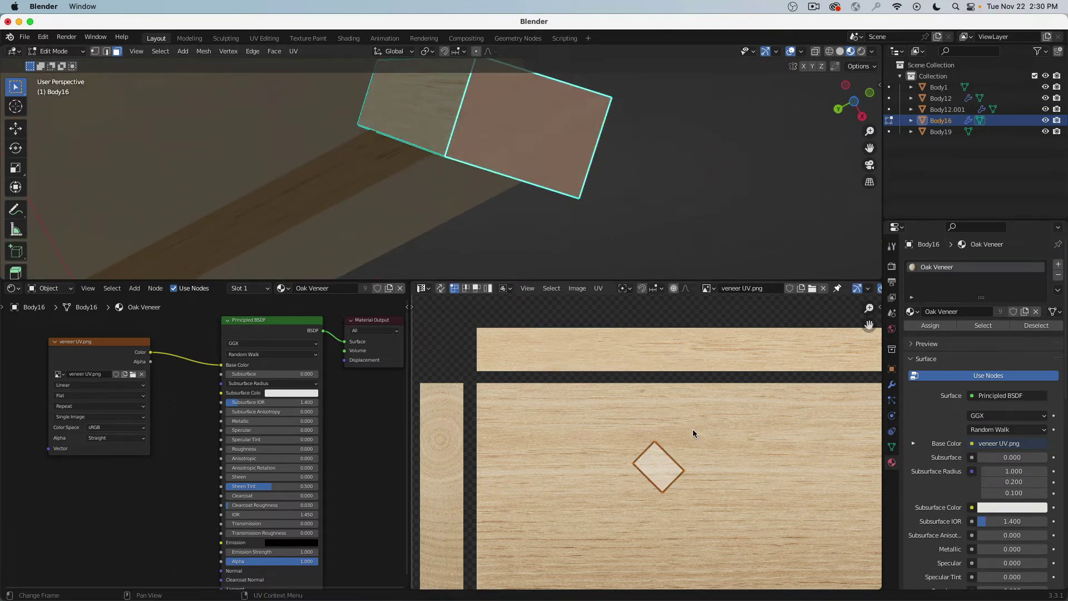
{"action": "key", "text": "r"}
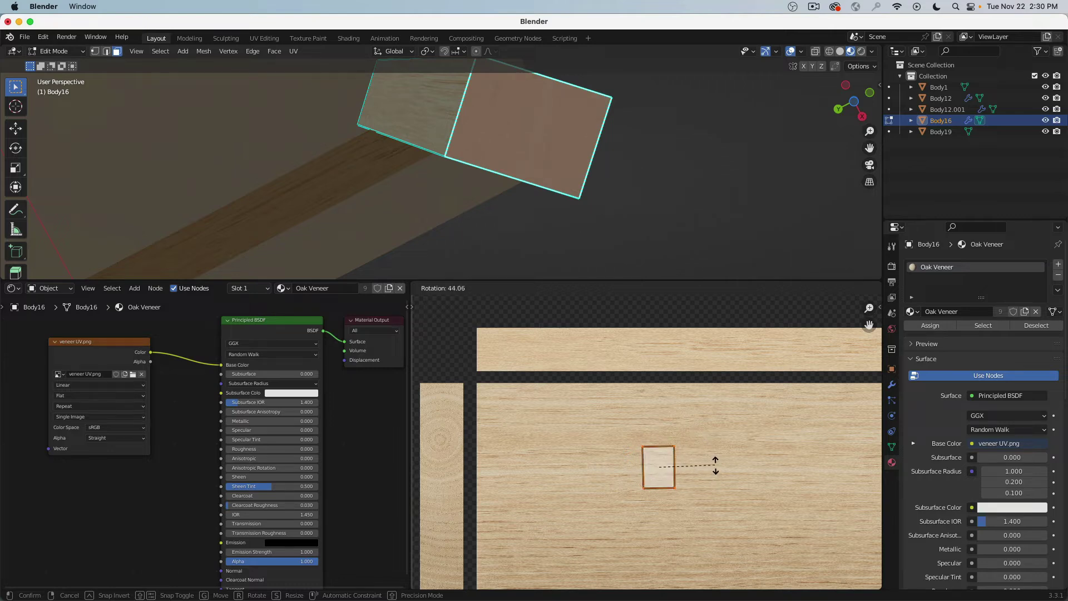
{"action": "left_click", "coordinate": [715, 466]}
{"action": "key", "text": "g"}
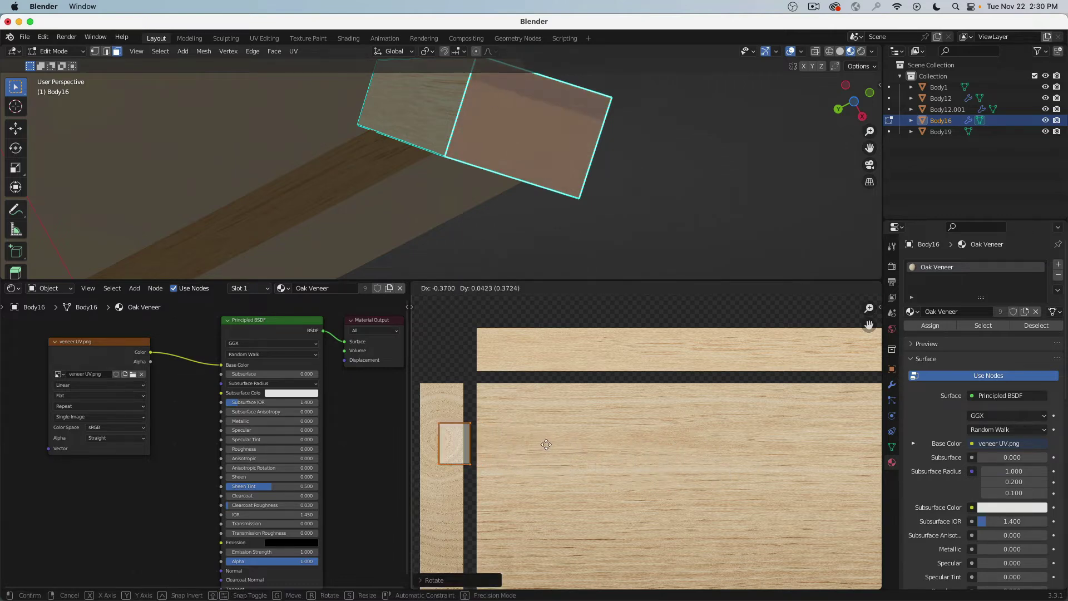
{"action": "left_click", "coordinate": [533, 441]}
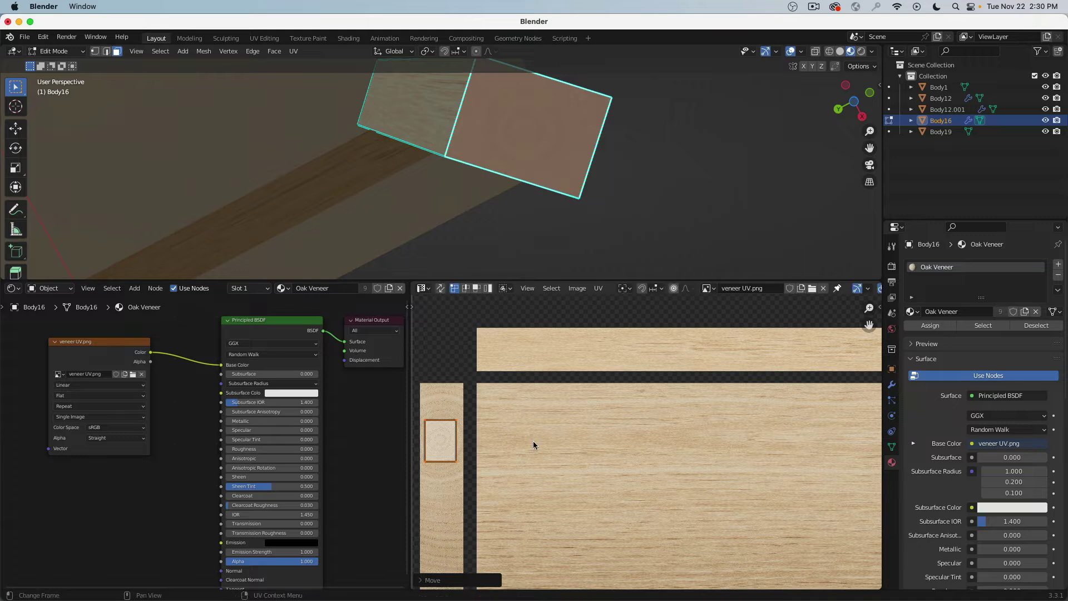
- Leave Edit Mode and examine the end grain on the leg's bottom face
{"action": "key", "text": "Tab"}
{"action": "middle_click_drag", "start_coordinate": [559, 182], "coordinate": [301, 166]}
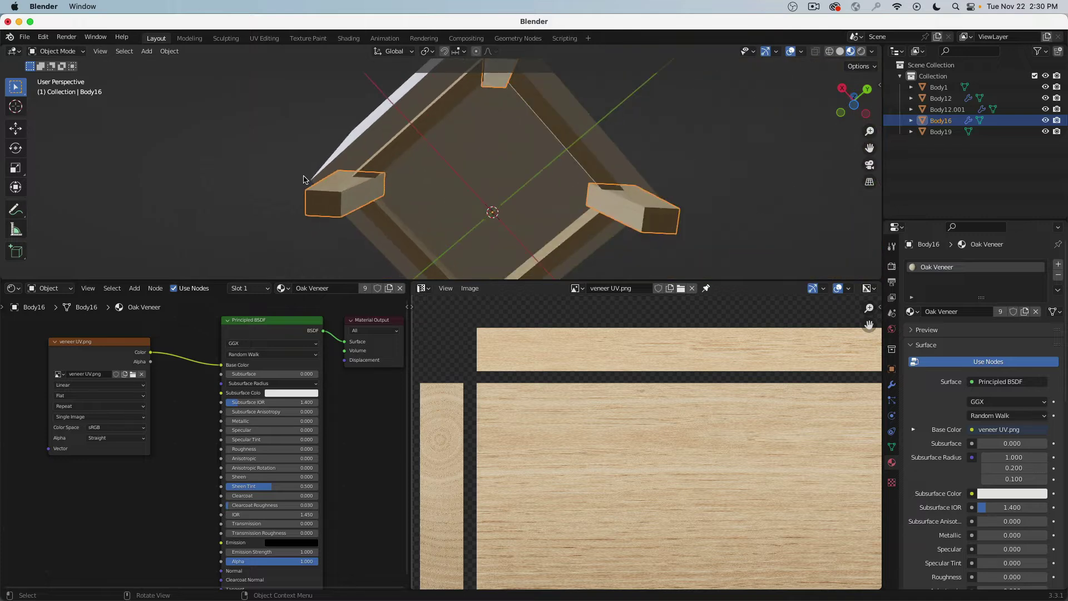
{"action": "scroll", "coordinate": [306, 200], "scroll_direction": "up", "scroll_amount": 5}
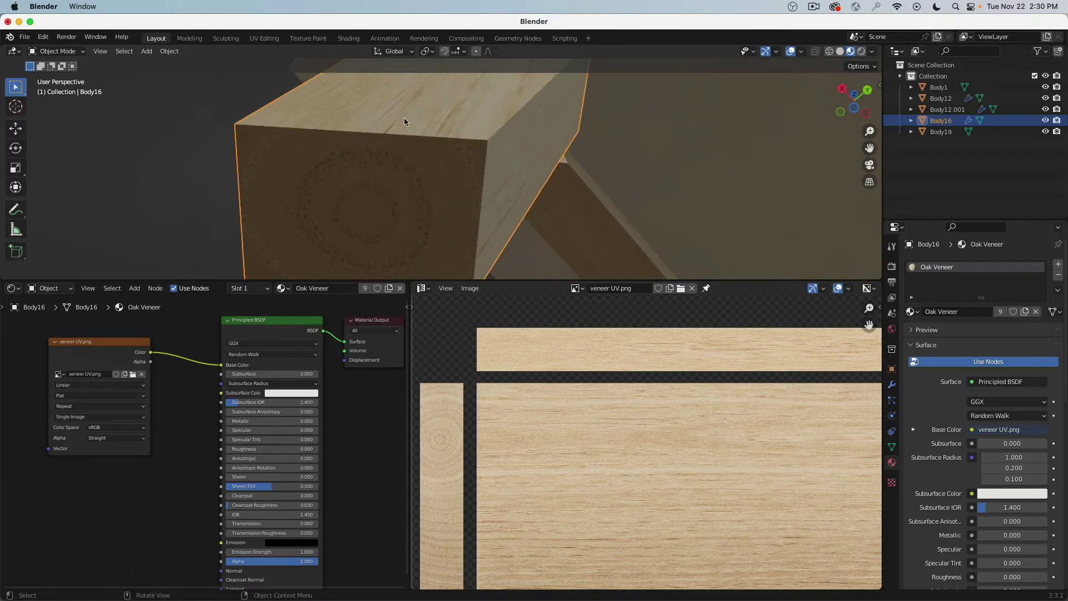
- In Edit Mode, set the Mean Bevel Weight of the leg's long vertical edges to 1.00, then return to Object Mode
{"action": "middle_click_drag", "start_coordinate": [492, 140], "coordinate": [456, 223]}
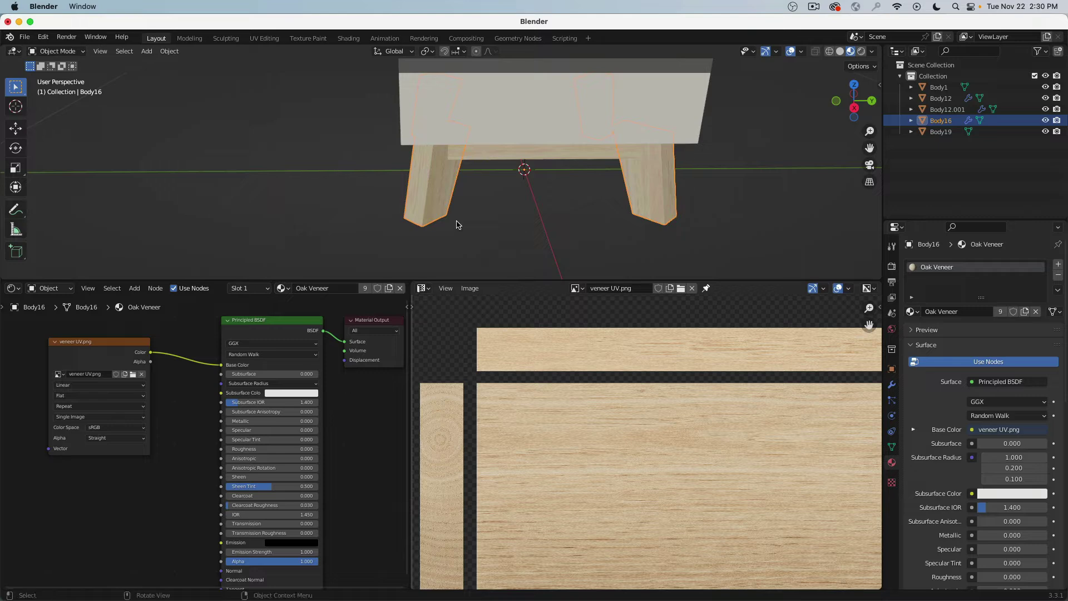
{"action": "scroll", "coordinate": [477, 205], "scroll_direction": "down", "scroll_amount": 7}
{"action": "middle_click_drag", "start_coordinate": [474, 212], "coordinate": [429, 164]}
{"action": "scroll", "coordinate": [503, 210], "scroll_direction": "up", "scroll_amount": 8}
{"action": "scroll", "coordinate": [449, 158], "scroll_direction": "up", "scroll_amount": 3}
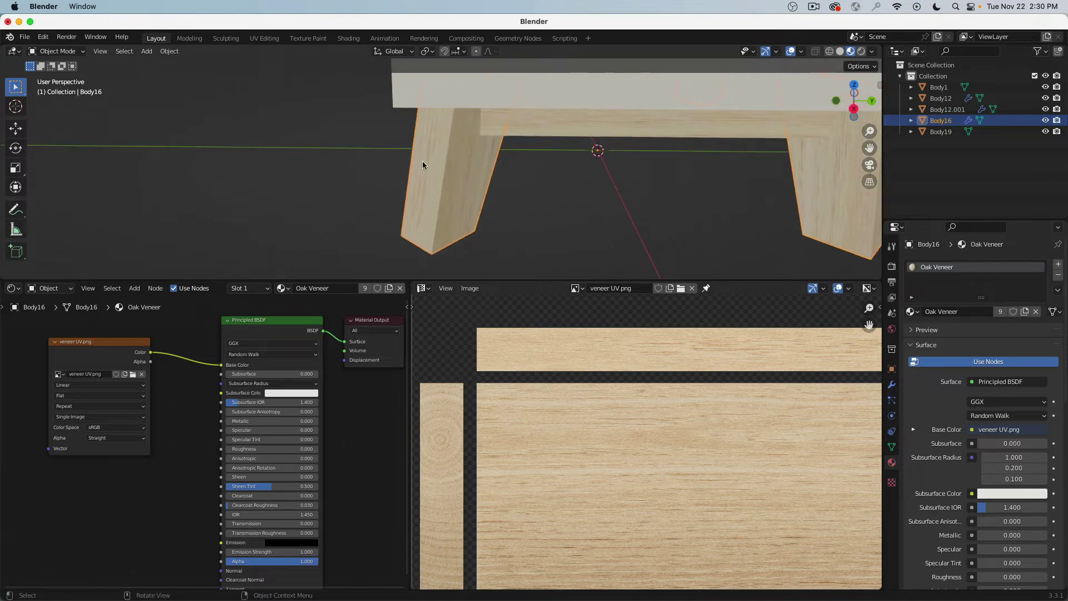
{"action": "left_click", "coordinate": [56, 51]}
{"action": "left_click", "coordinate": [56, 64]}
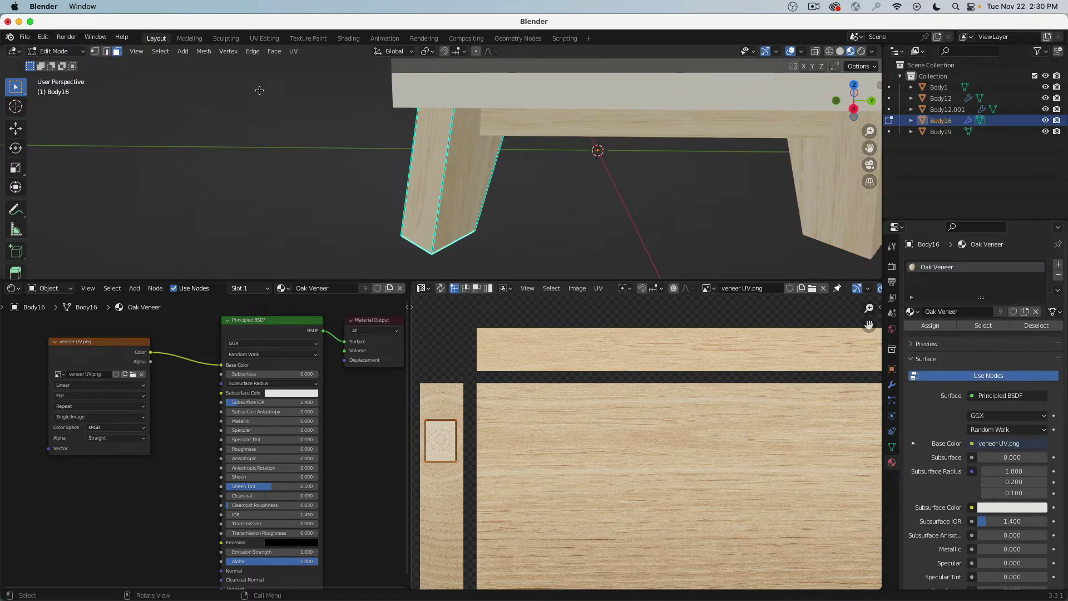
{"action": "left_click", "coordinate": [406, 181]}
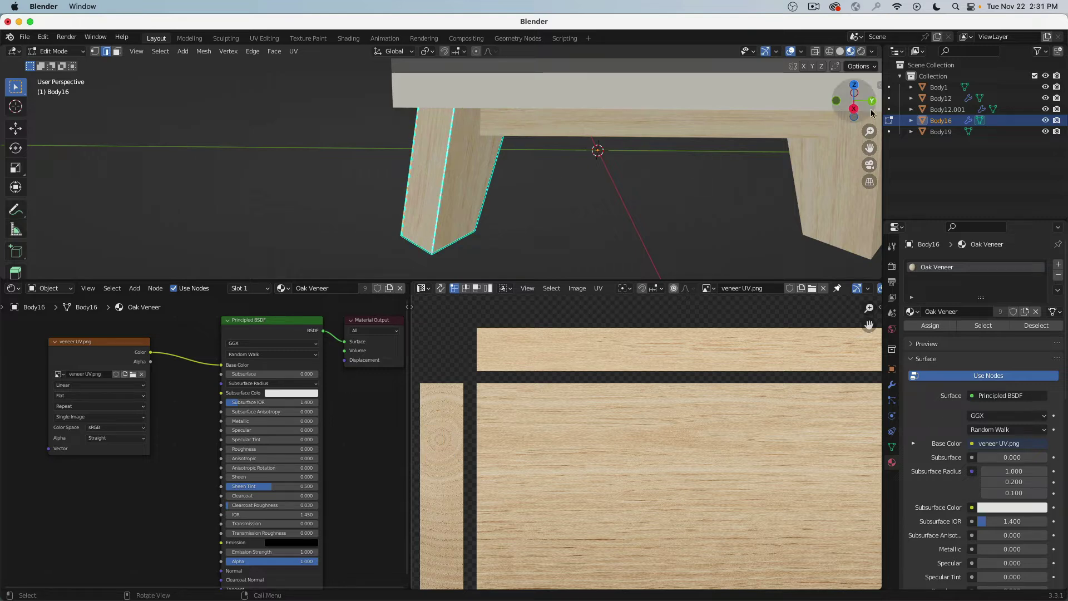
{"action": "key", "text": "n"}
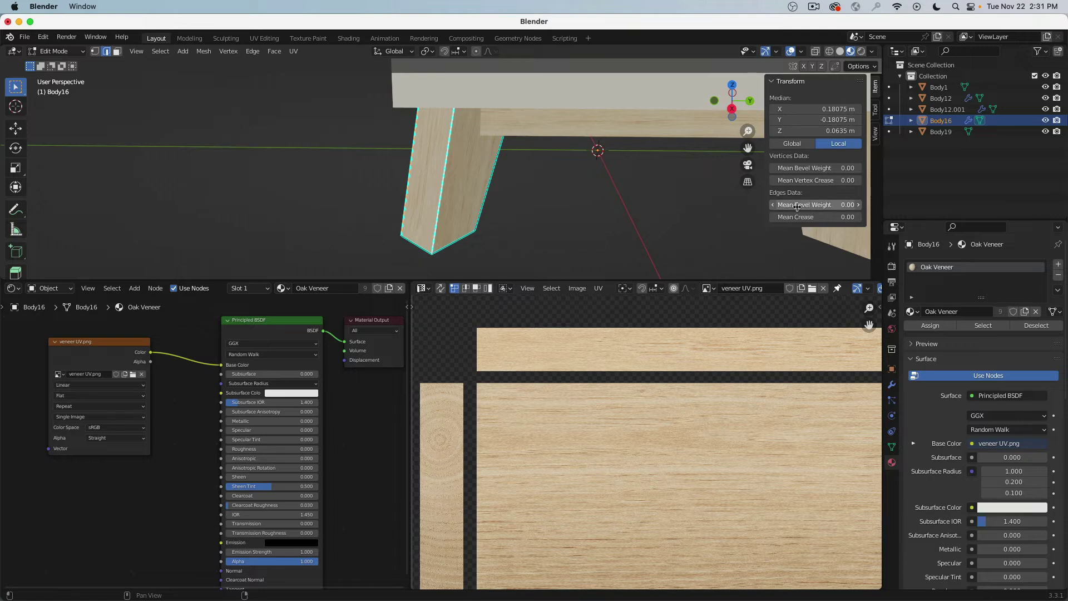
{"action": "left_click_drag", "start_coordinate": [790, 206], "coordinate": [828, 206]}
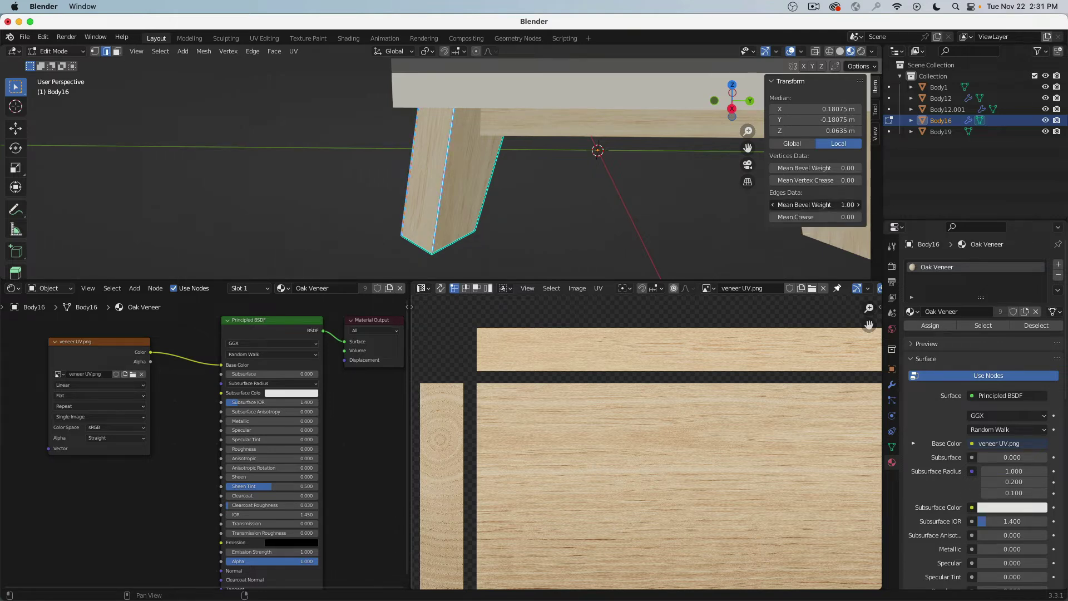
{"action": "left_click", "coordinate": [52, 52]}
{"action": "left_click", "coordinate": [61, 65]}
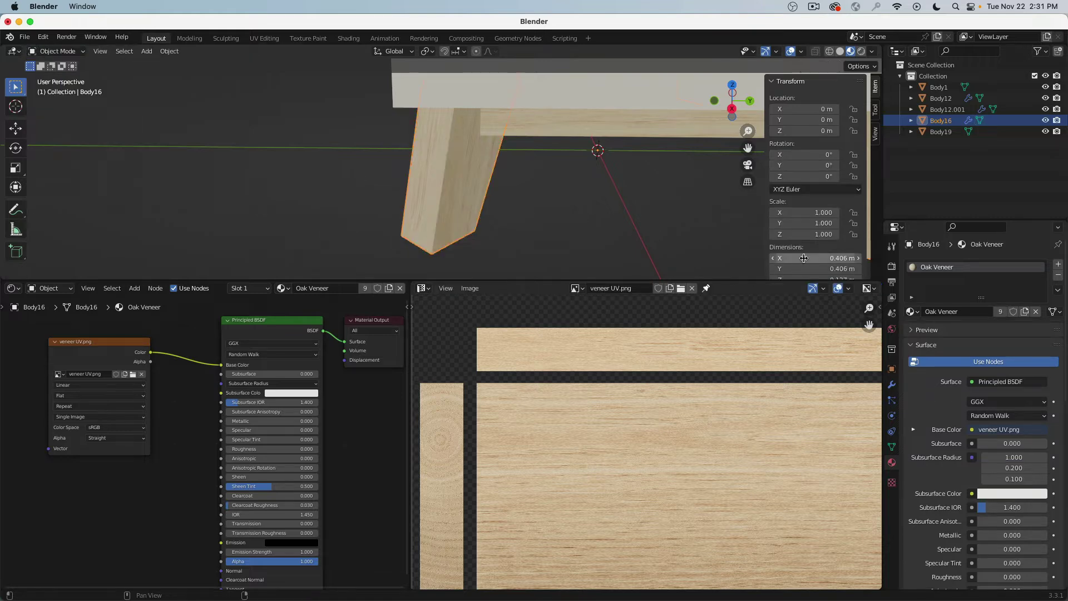
- Add a Bevel modifier to the legs and place it above the Mirror modifier in the stack
{"action": "left_click", "coordinate": [892, 385]}
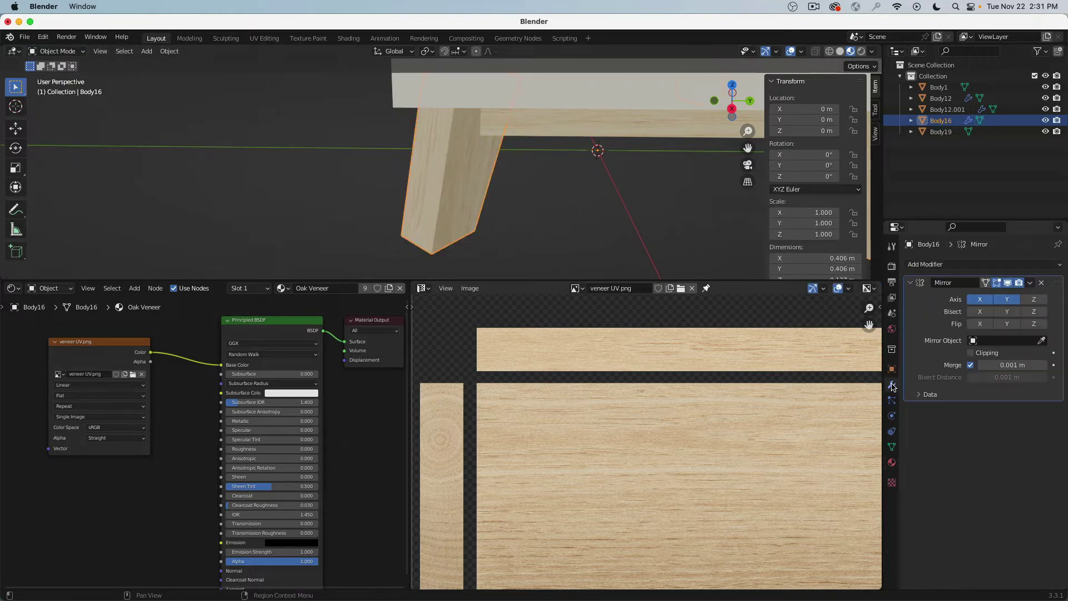
{"action": "left_click", "coordinate": [956, 266]}
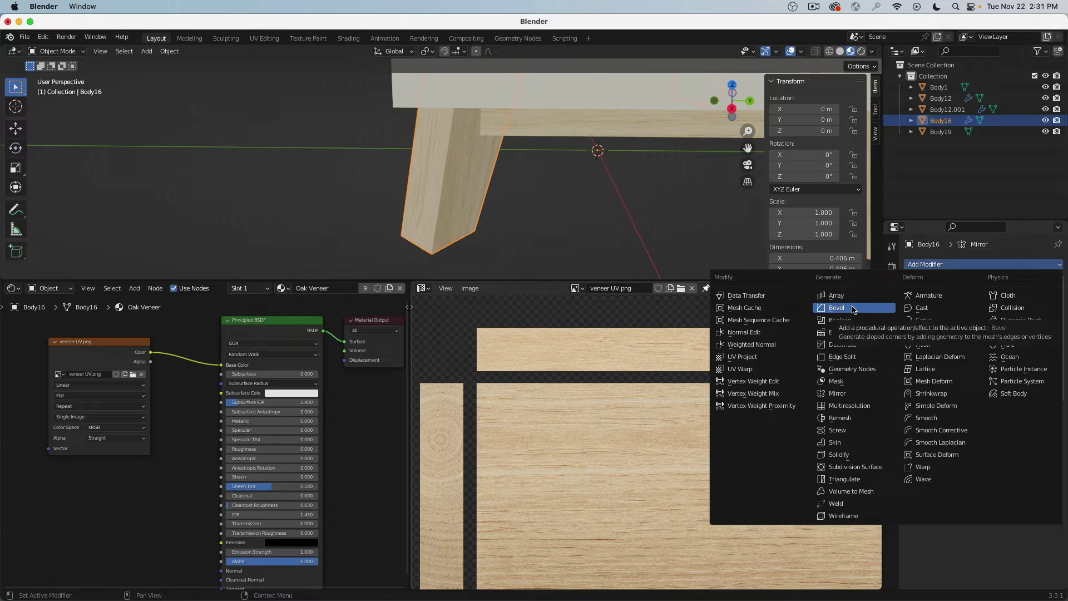
{"action": "left_click", "coordinate": [853, 308]}
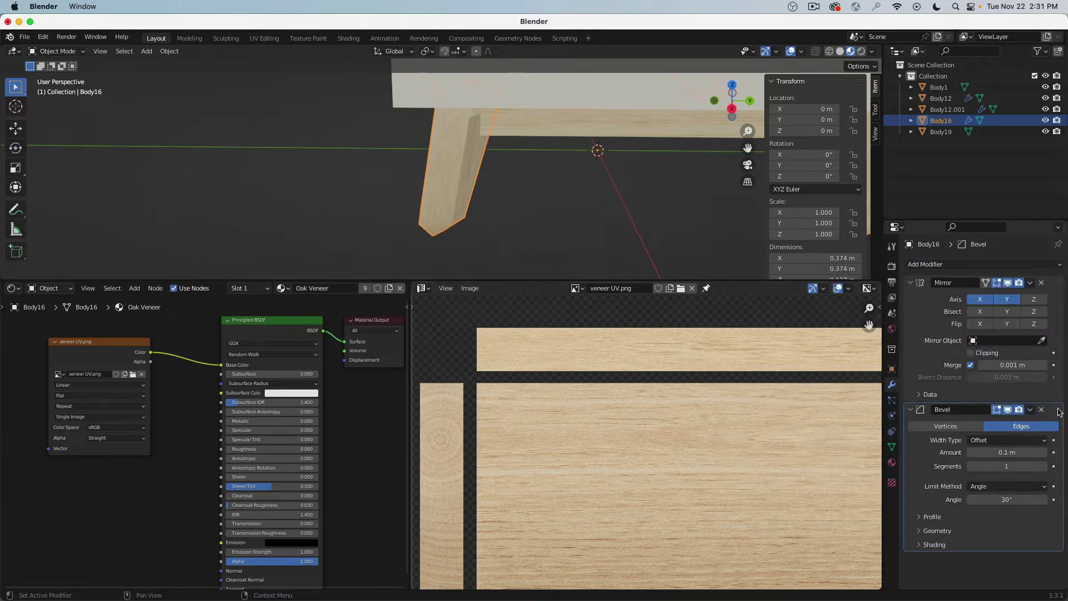
{"action": "left_click_drag", "start_coordinate": [1059, 412], "coordinate": [1057, 282]}
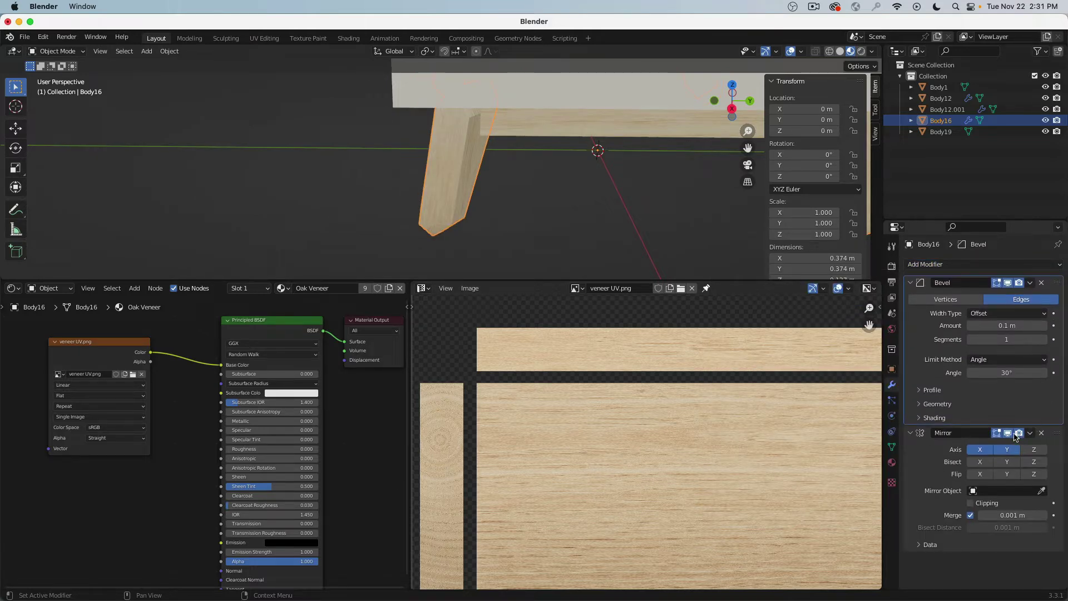
- Hide the Mirror modifier's effect in the viewport and compare the single leg with and without the bevel
{"action": "left_click", "coordinate": [1007, 433]}
{"action": "middle_click_drag", "start_coordinate": [556, 184], "coordinate": [573, 217]}
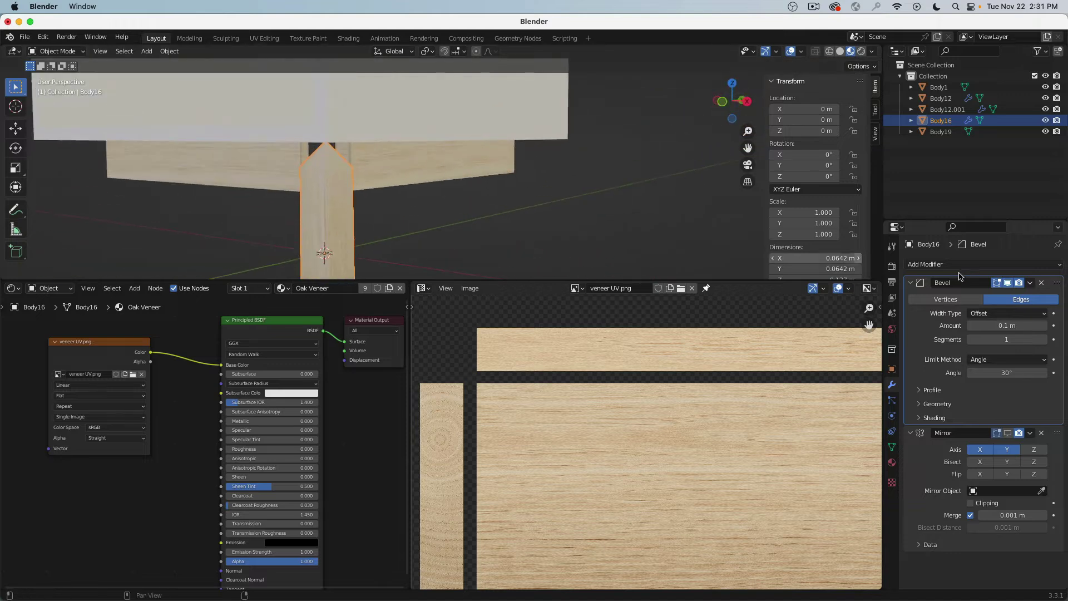
{"action": "left_click", "coordinate": [1008, 283]}
{"action": "left_click", "coordinate": [1008, 282]}
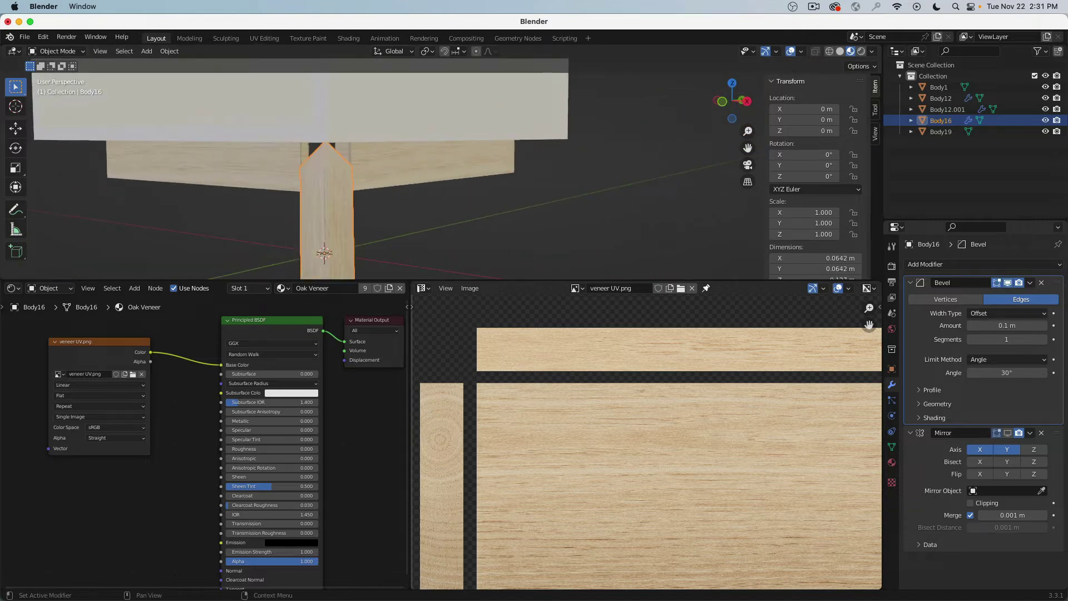
{"action": "left_click", "coordinate": [1007, 433]}
{"action": "left_click", "coordinate": [1007, 433]}
{"action": "middle_click_drag", "start_coordinate": [546, 210], "coordinate": [448, 212]}
- Set the Bevel modifier's amount to 0.25 inches
{"action": "left_click", "coordinate": [996, 325]}
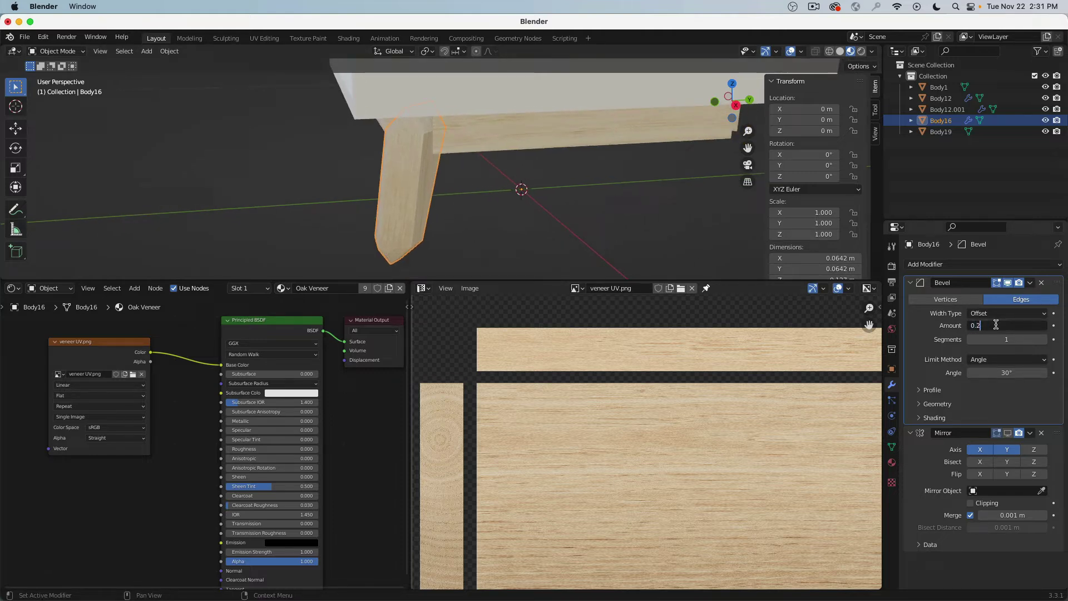
{"action": "type", "text": "0.25"}
{"action": "key", "text": "Return"}
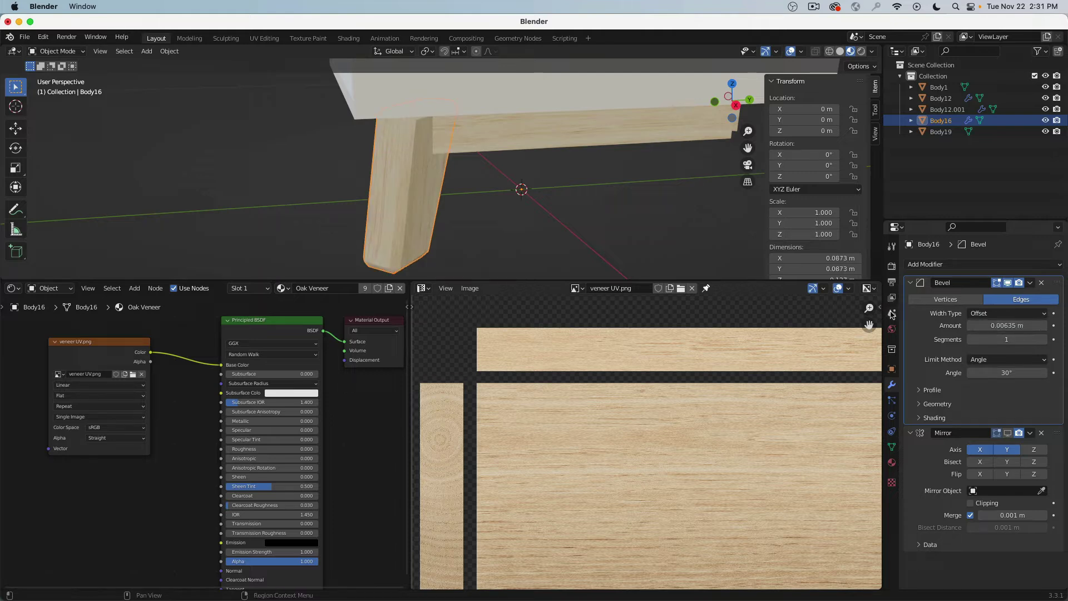
- Switch the scene's unit system to Imperial with length in Inches
{"action": "left_click", "coordinate": [892, 314]}
{"action": "left_click", "coordinate": [987, 345]}
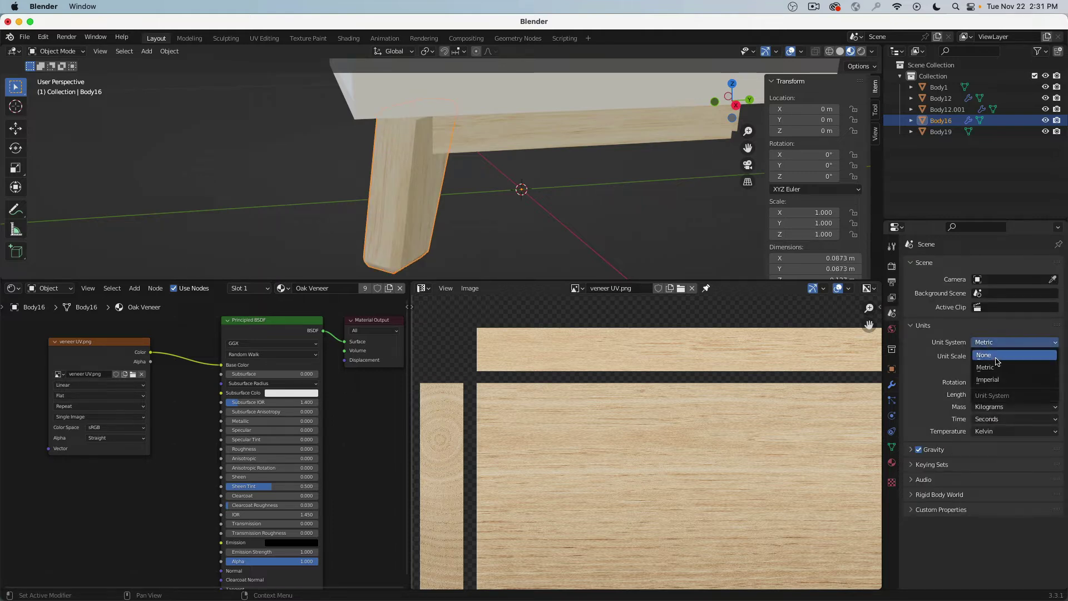
{"action": "left_click", "coordinate": [992, 371]}
{"action": "left_click", "coordinate": [1002, 396]}
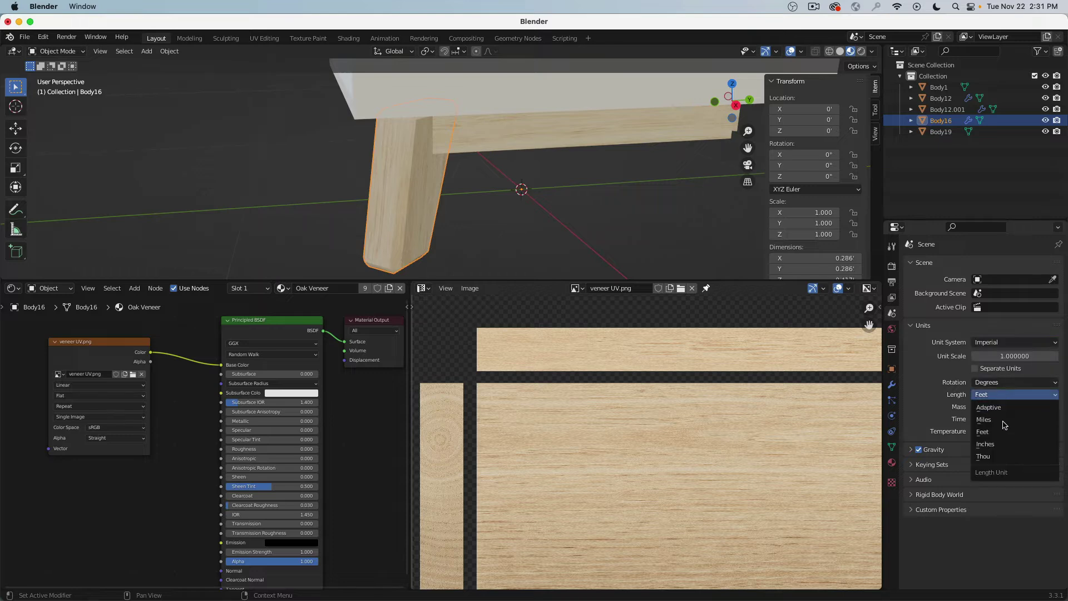
{"action": "left_click", "coordinate": [978, 446]}
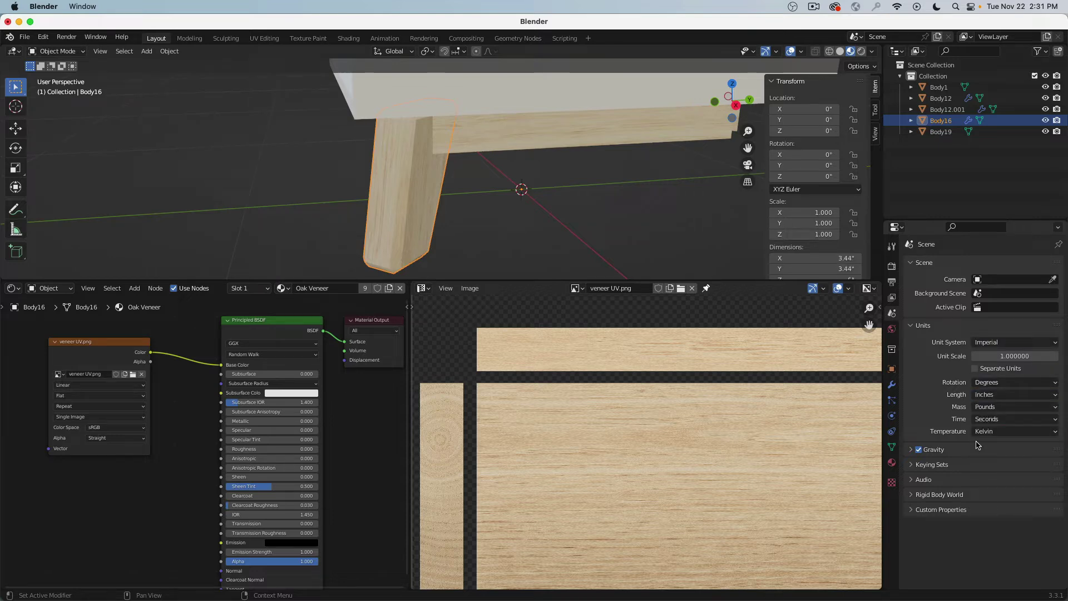
- Set the leg's Bevel modifier to 10 segments
{"action": "left_click", "coordinate": [891, 384]}
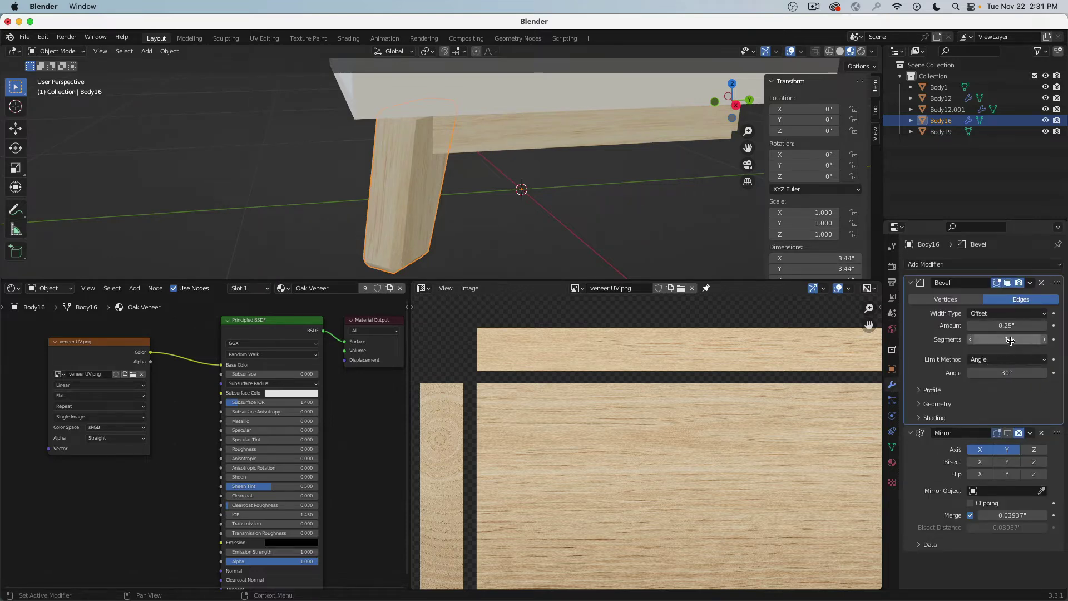
{"action": "left_click", "coordinate": [1009, 339]}
{"action": "type", "text": "3"}
{"action": "key", "text": "Return"}
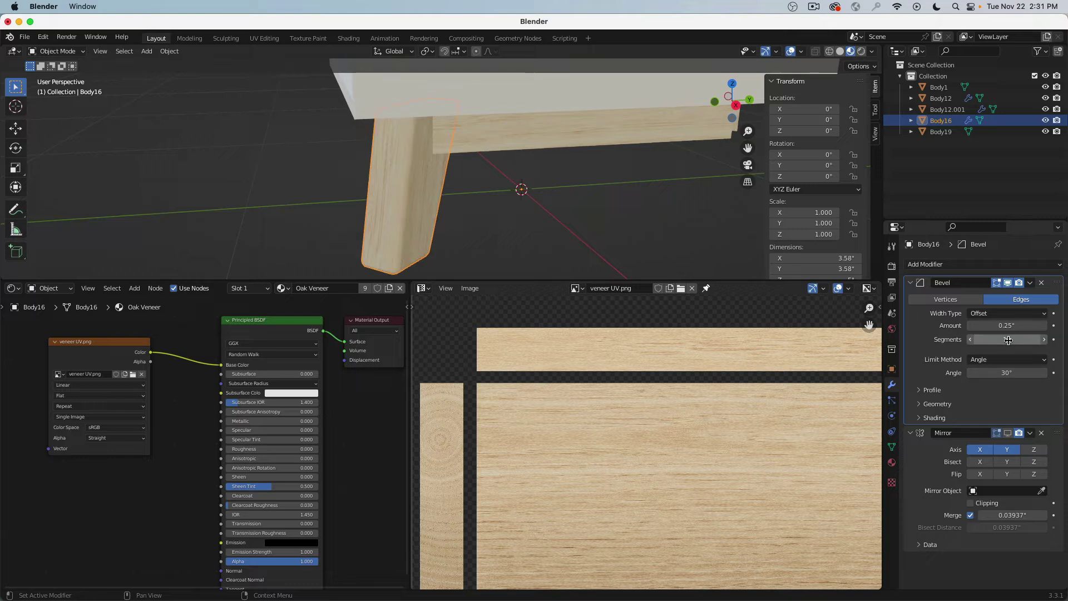
{"action": "left_click_drag", "start_coordinate": [1008, 339], "coordinate": [1029, 339]}
- Change the Bevel modifier's limit method to Weight so only the weighted long edges are rounded
{"action": "middle_click_drag", "start_coordinate": [500, 183], "coordinate": [449, 155]}
{"action": "scroll", "coordinate": [449, 154], "scroll_direction": "up", "scroll_amount": 1}
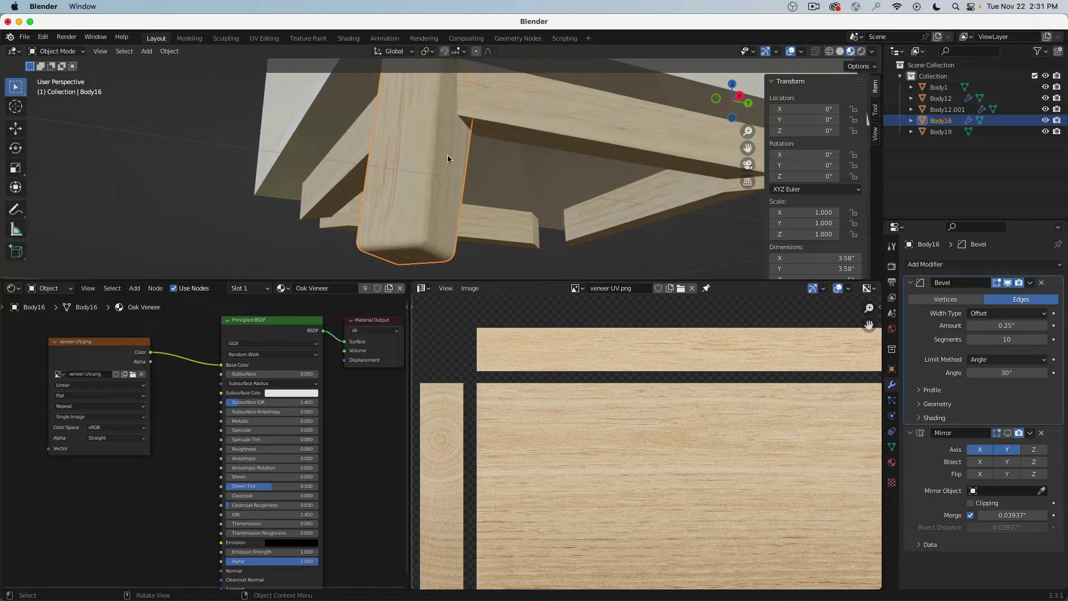
{"action": "left_click", "coordinate": [1017, 359]}
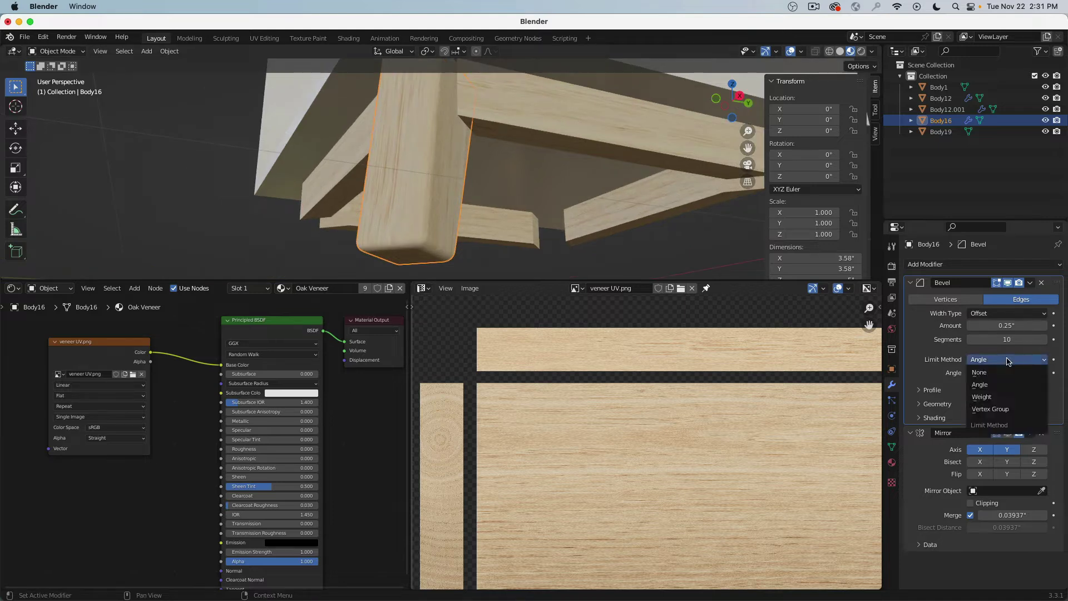
{"action": "left_click", "coordinate": [998, 397]}
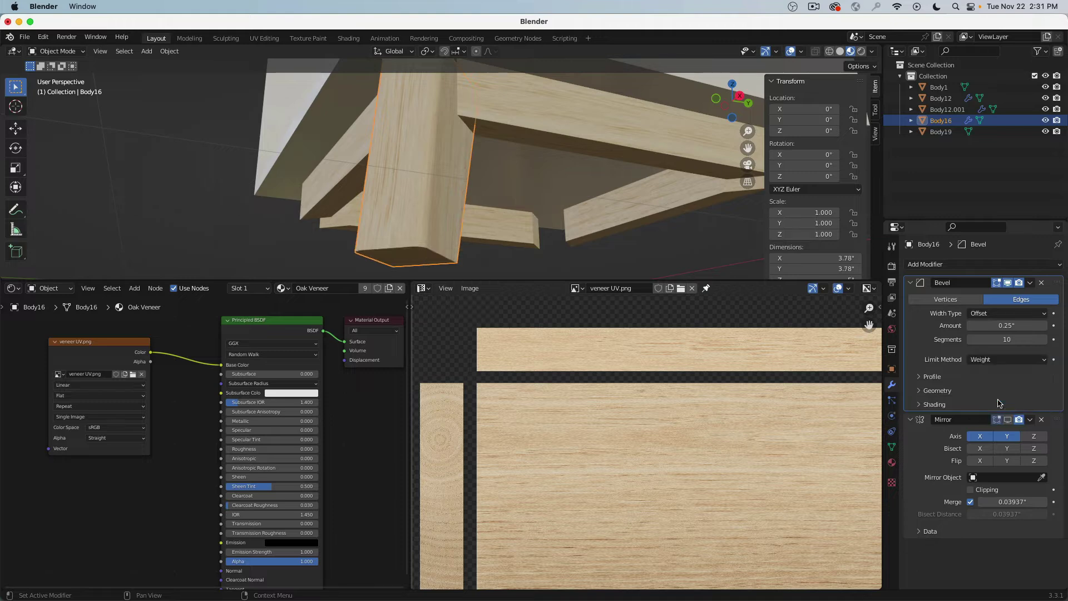
- Check the grain along the leg's rounded edges and turn the Mirror modifier's viewport display back on
{"action": "middle_click_drag", "start_coordinate": [439, 198], "coordinate": [453, 74]}
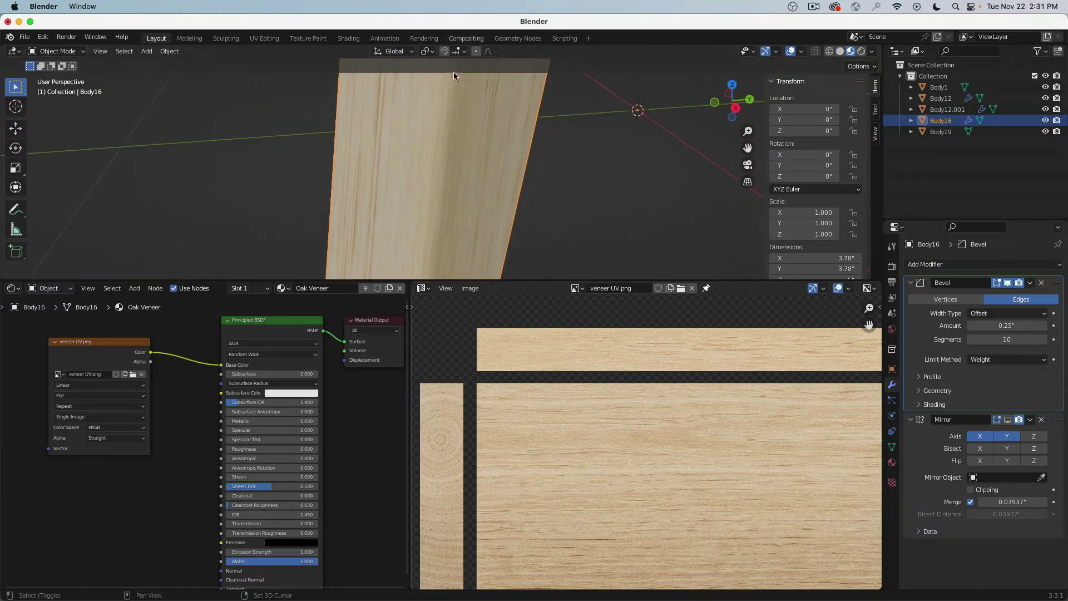
{"action": "middle_click_drag", "start_coordinate": [355, 159], "coordinate": [322, 200]}
{"action": "middle_click_drag", "start_coordinate": [344, 151], "coordinate": [279, 163]}
{"action": "scroll", "coordinate": [308, 88], "scroll_direction": "up", "scroll_amount": 2}
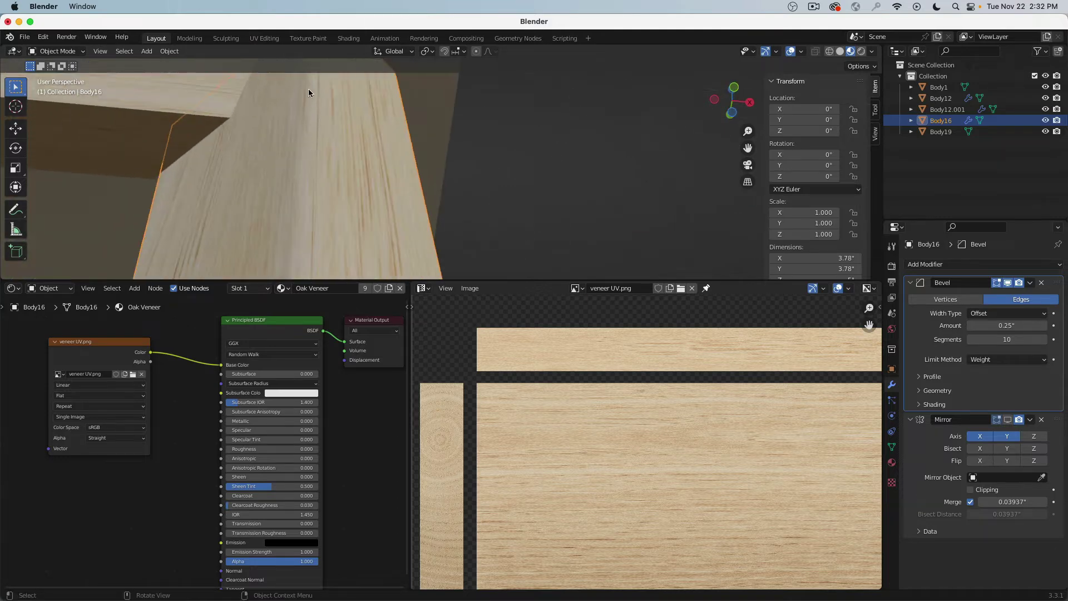
{"action": "middle_click_drag", "start_coordinate": [310, 194], "coordinate": [407, 146]}
{"action": "scroll", "coordinate": [311, 180], "scroll_direction": "down", "scroll_amount": 4}
{"action": "scroll", "coordinate": [414, 158], "scroll_direction": "down", "scroll_amount": 3}
{"action": "left_click", "coordinate": [1007, 419]}
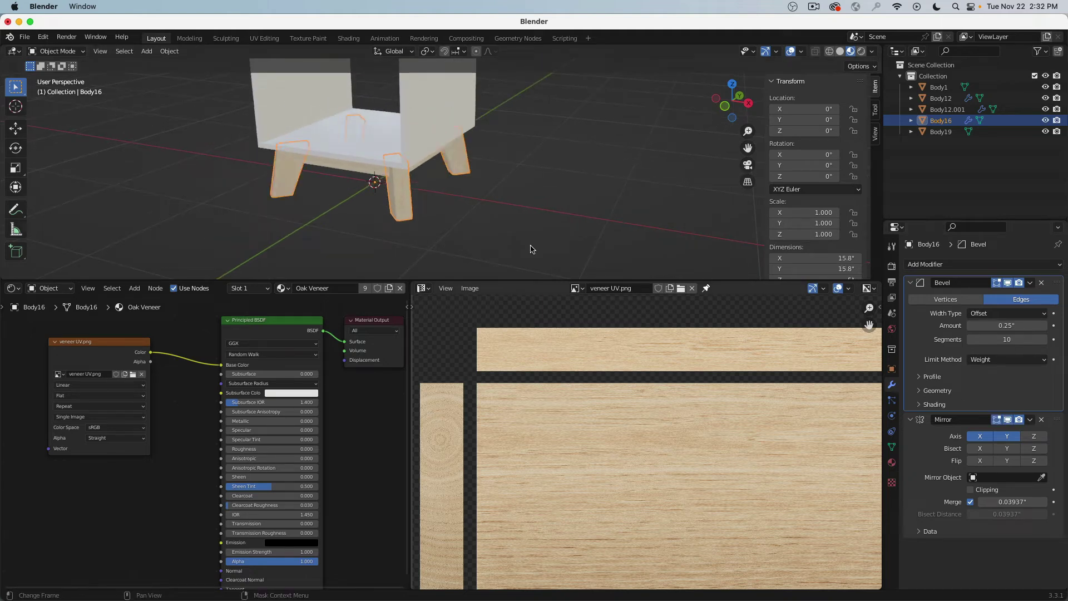
- Examine the nightstand's veneered drawer front and the adjoining edges of the white cabinet
{"action": "middle_click_drag", "start_coordinate": [528, 247], "coordinate": [476, 196]}
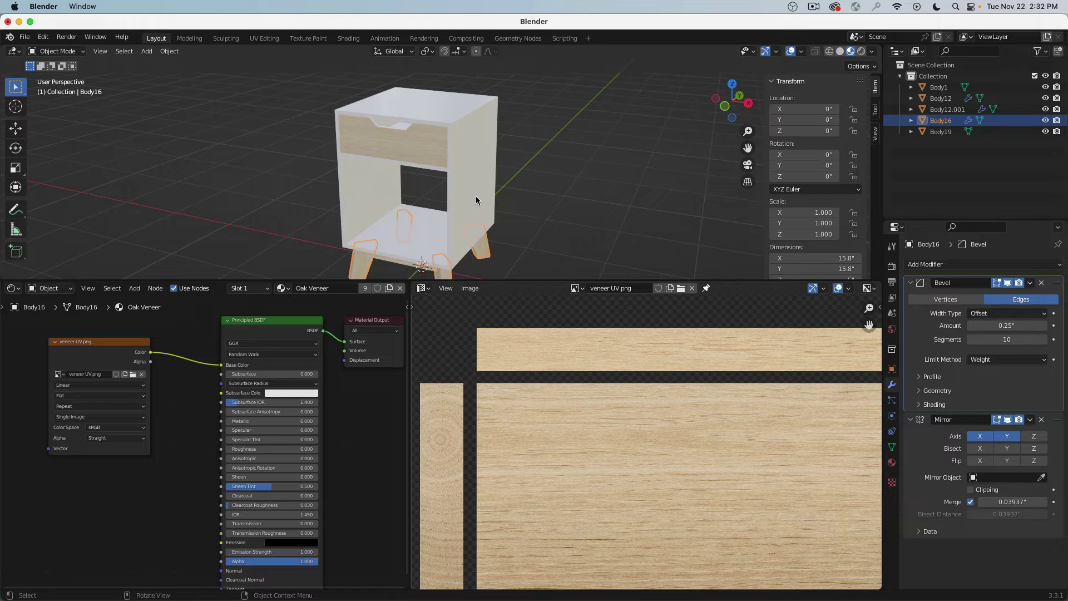
{"action": "scroll", "coordinate": [428, 134], "scroll_direction": "up", "scroll_amount": 8}
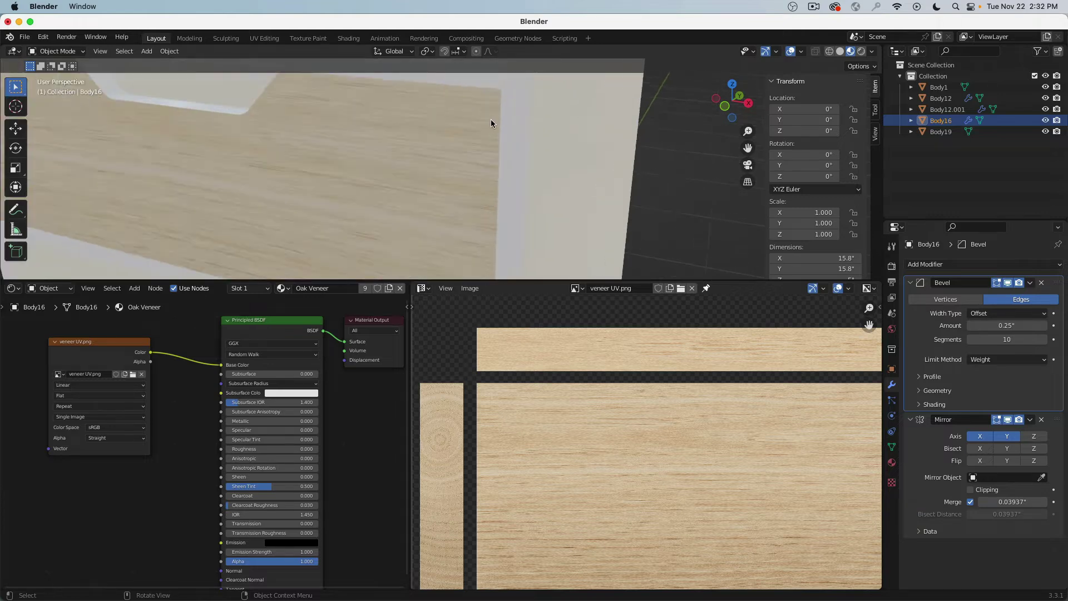
{"action": "middle_click_drag", "start_coordinate": [490, 119], "coordinate": [452, 160], "text": "shift"}
{"action": "left_click", "coordinate": [315, 158]}
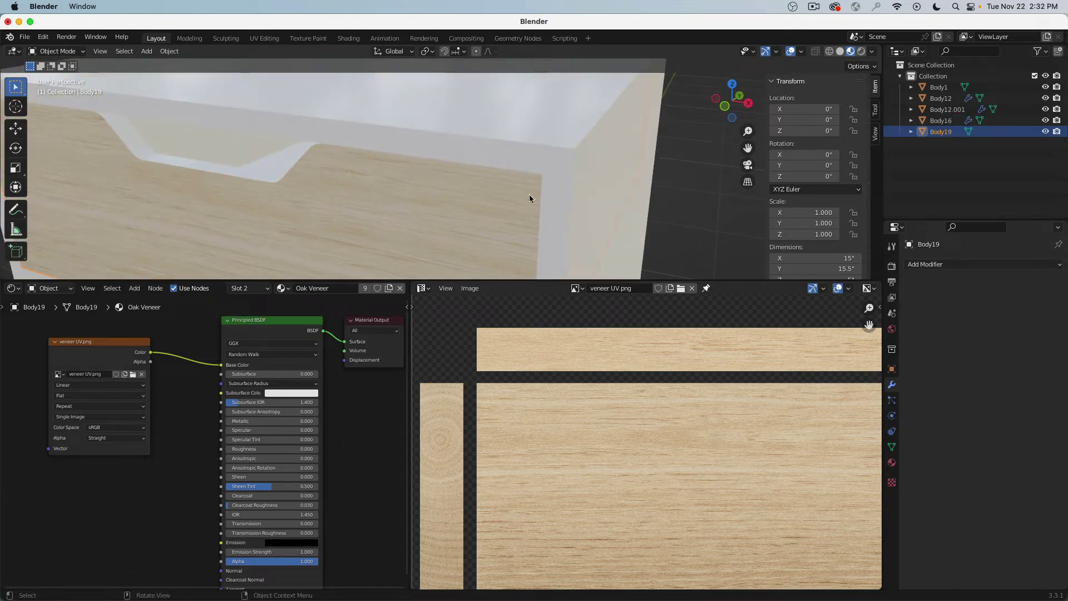
{"action": "scroll", "coordinate": [436, 188], "scroll_direction": "down", "scroll_amount": 4}
{"action": "left_click", "coordinate": [336, 122]}
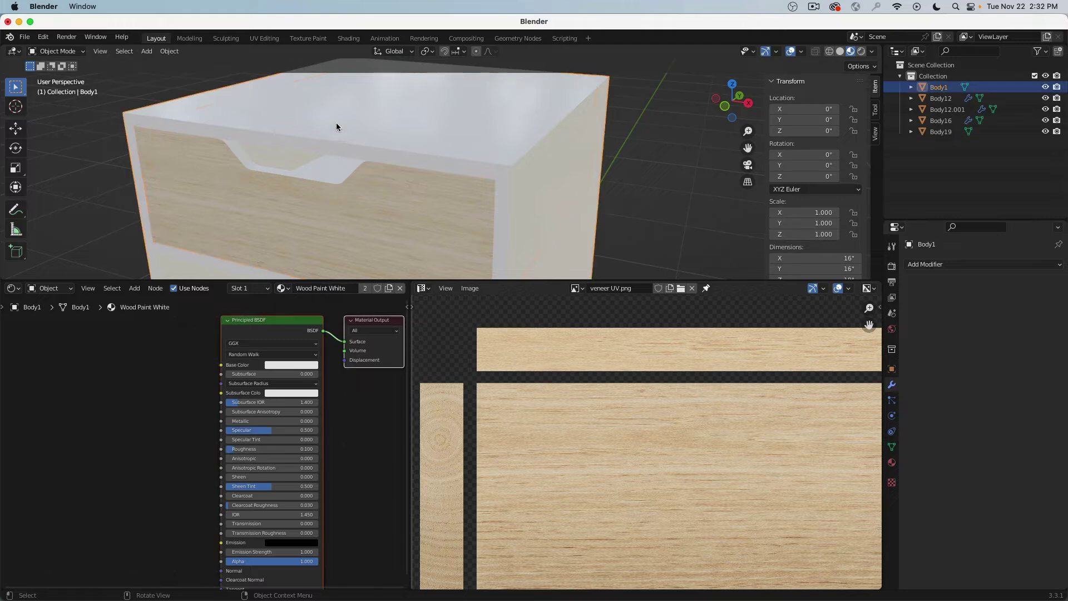
{"action": "left_click", "coordinate": [302, 195]}
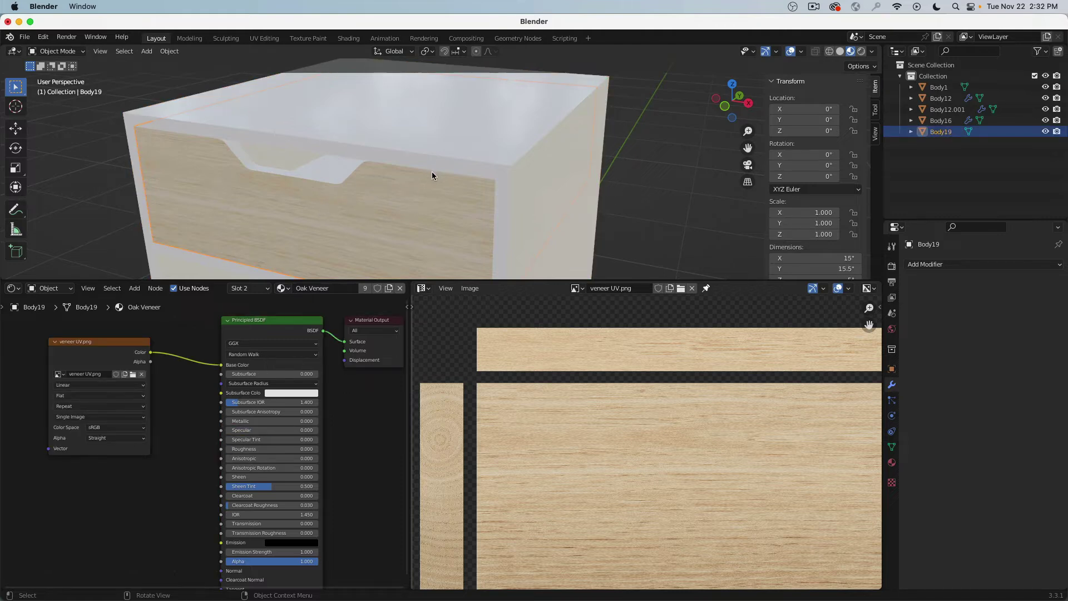
{"action": "scroll", "coordinate": [431, 171], "scroll_direction": "down", "scroll_amount": 4}
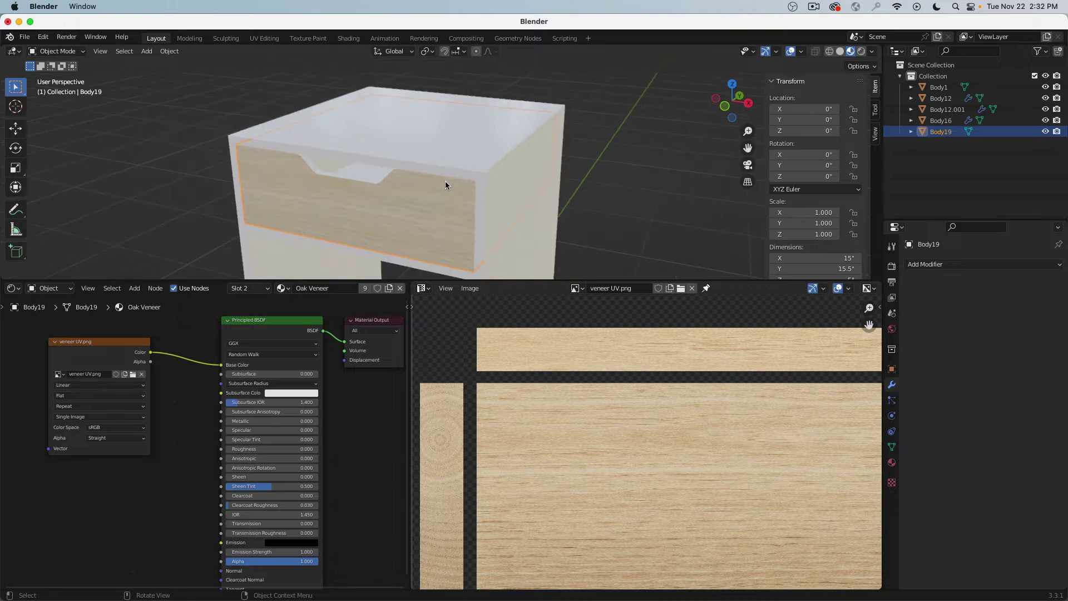
- Select the white cabinet, inspect its mesh in Wireframe shading, and switch the viewport to Solid shading
{"action": "left_click", "coordinate": [438, 106]}
{"action": "scroll", "coordinate": [445, 116], "scroll_direction": "down", "scroll_amount": 2}
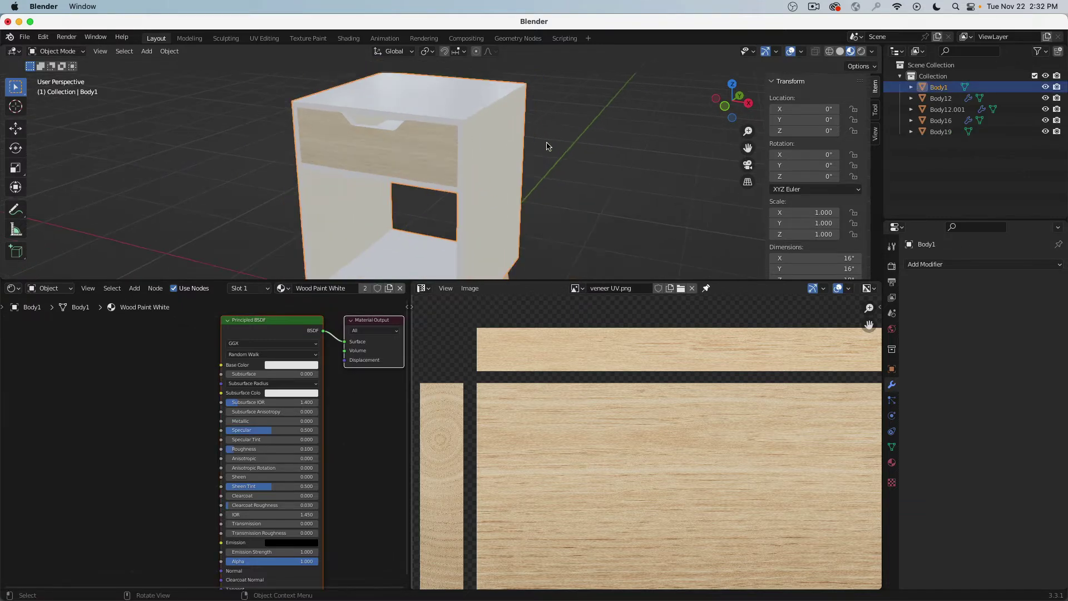
{"action": "key", "text": "z"}
{"action": "left_click", "coordinate": [489, 142]}
{"action": "scroll", "coordinate": [461, 105], "scroll_direction": "up", "scroll_amount": 5}
{"action": "key", "text": "z"}
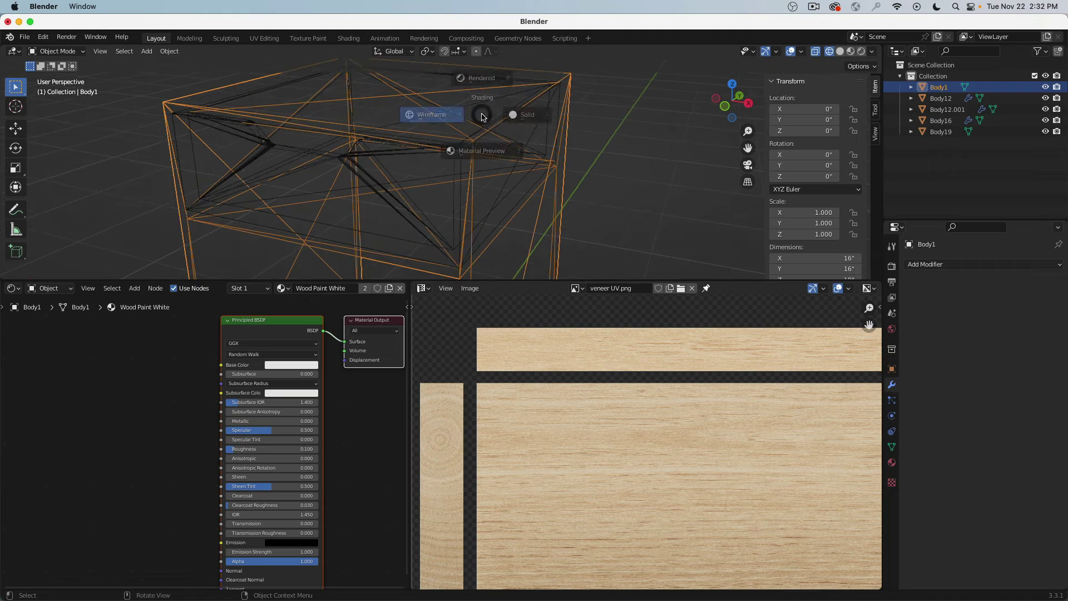
{"action": "left_click", "coordinate": [527, 115]}
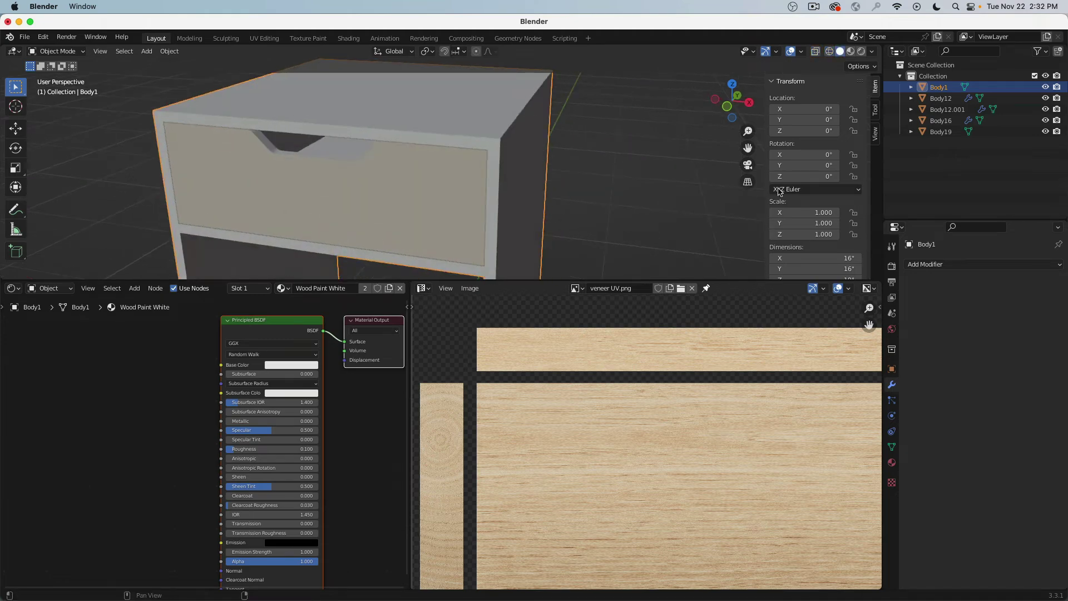
- Add a Bevel modifier to the white cabinet with an amount of 1 mm and check its upper front corner
{"action": "left_click", "coordinate": [952, 265]}
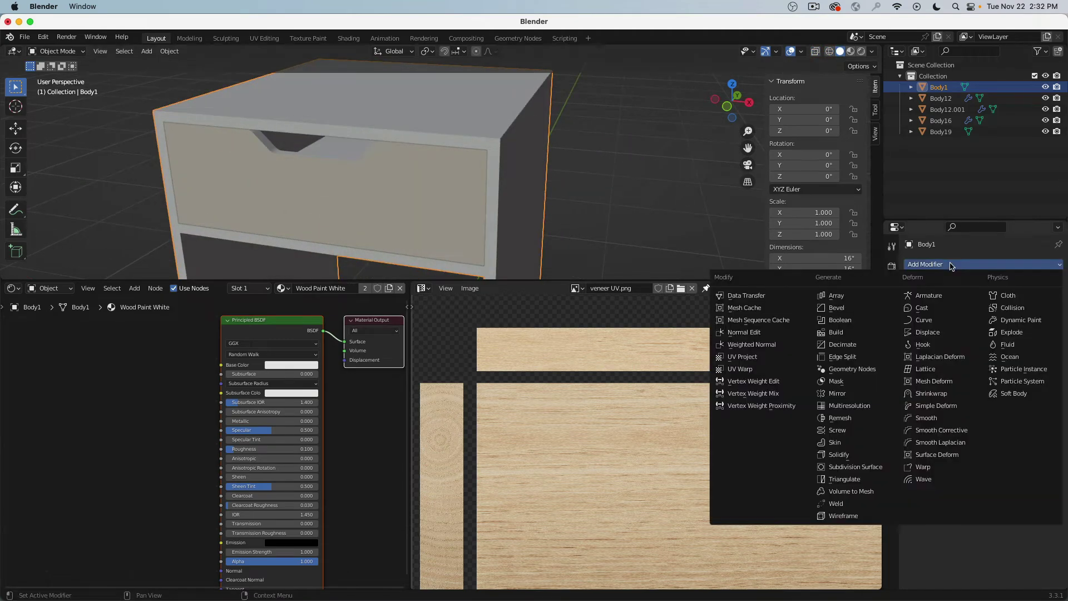
{"action": "left_click", "coordinate": [857, 308]}
{"action": "double_click", "coordinate": [997, 326]}
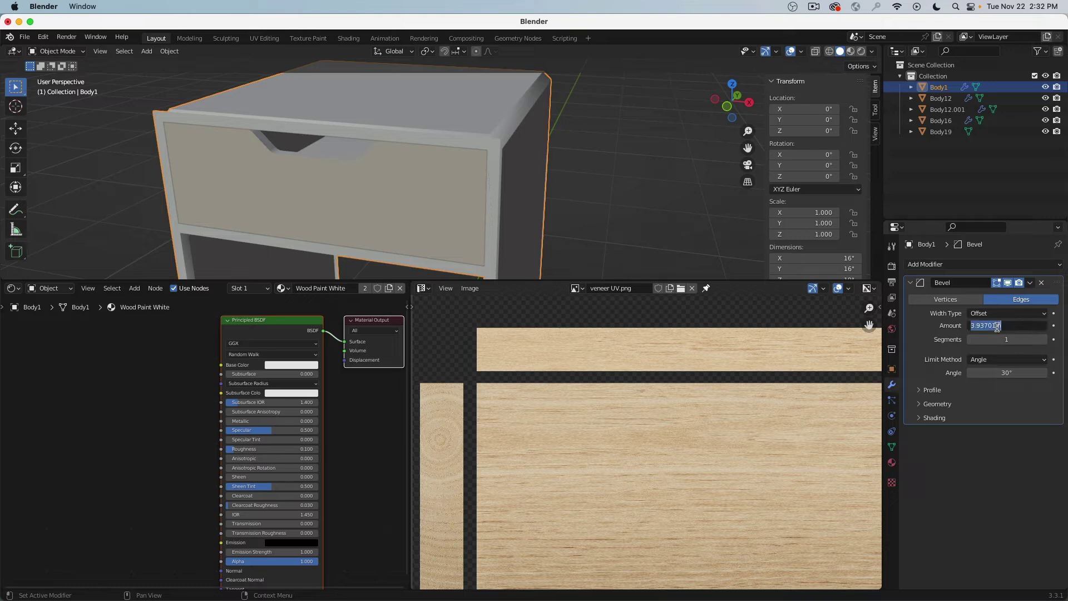
{"action": "type", "text": "1mm"}
{"action": "key", "text": "Return"}
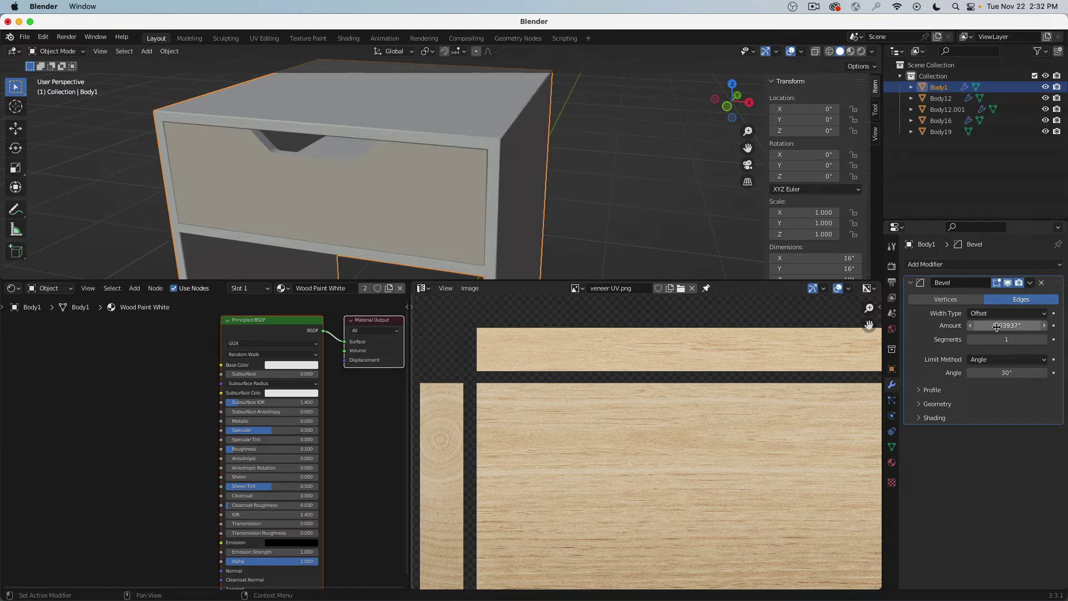
{"action": "scroll", "coordinate": [508, 163], "scroll_direction": "up", "scroll_amount": 5}
{"action": "scroll", "coordinate": [492, 189], "scroll_direction": "up", "scroll_amount": 2}
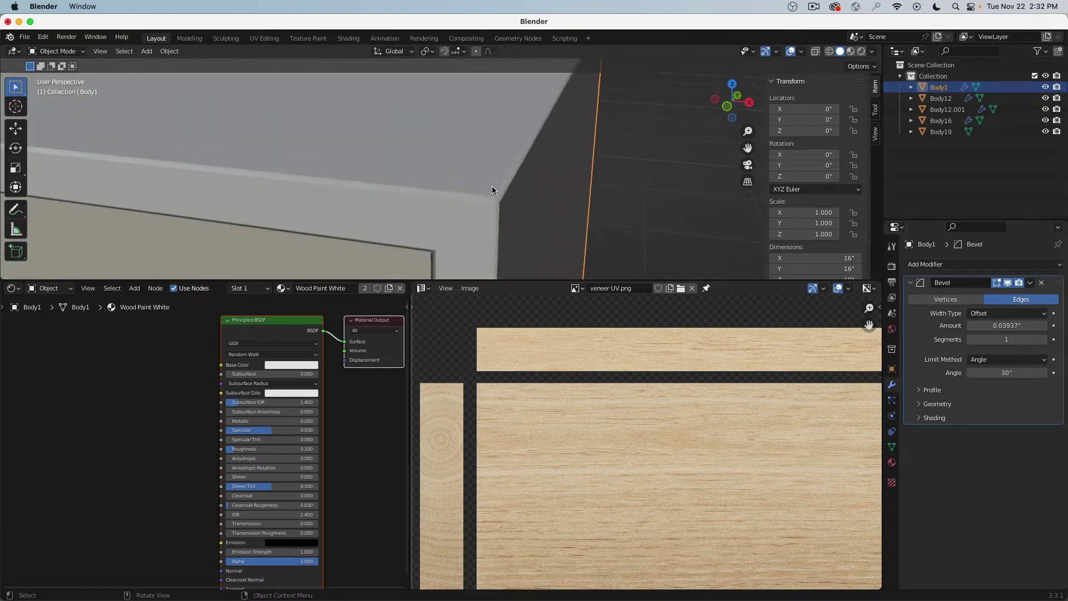
{"action": "scroll", "coordinate": [499, 194], "scroll_direction": "down", "scroll_amount": 8}
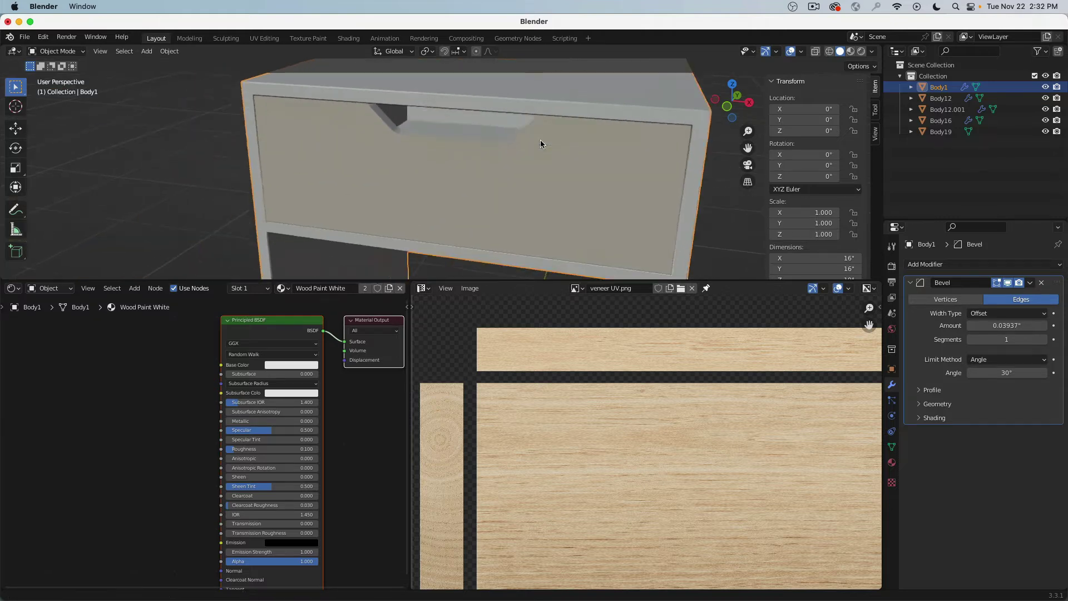
- Add a Bevel modifier to the oak drawer with an amount of 1 mm
{"action": "left_click", "coordinate": [417, 163]}
{"action": "left_click", "coordinate": [941, 264]}
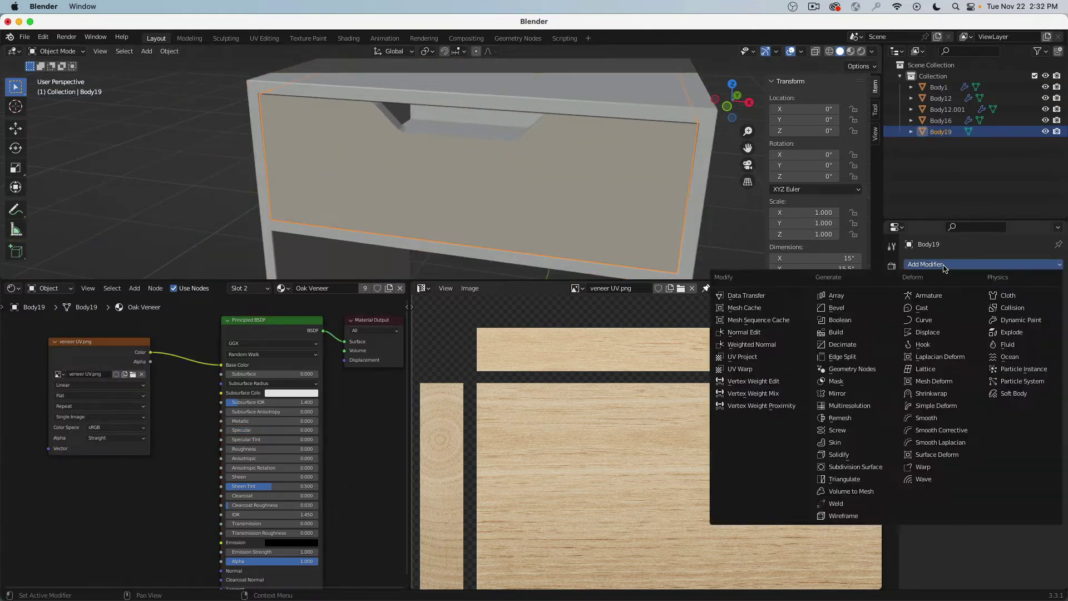
{"action": "left_click", "coordinate": [871, 309]}
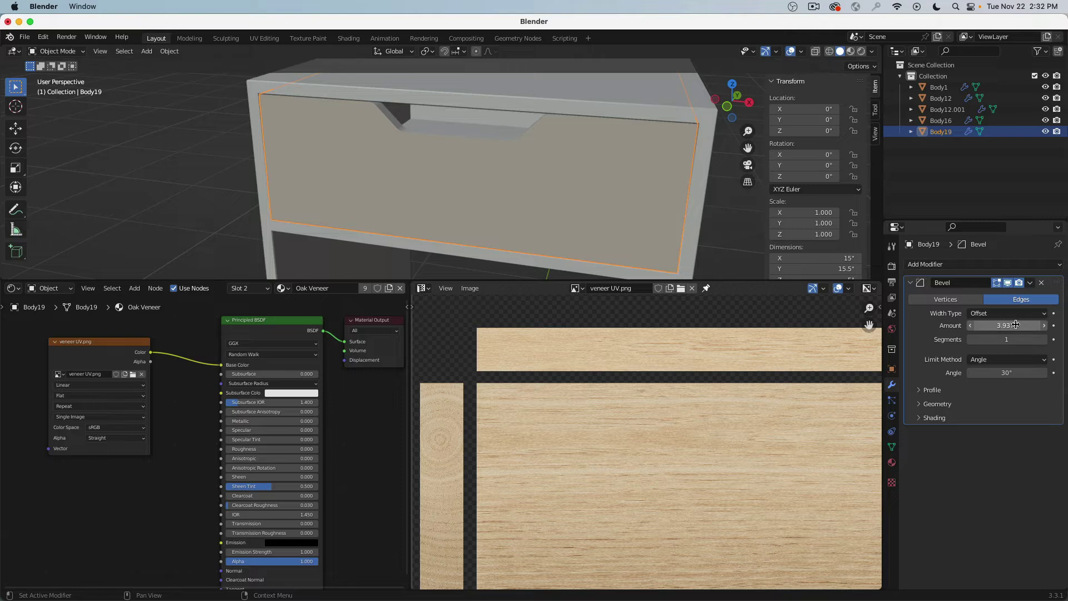
{"action": "left_click", "coordinate": [1005, 325]}
{"action": "type", "text": "1mm"}
{"action": "key", "text": "Return"}
- Examine the drawer's beveled edges around the handle cutout and at the upper corner of its front
{"action": "middle_click_drag", "start_coordinate": [342, 205], "coordinate": [454, 227]}
{"action": "scroll", "coordinate": [454, 227], "scroll_direction": "up", "scroll_amount": 3}
{"action": "scroll", "coordinate": [519, 179], "scroll_direction": "up", "scroll_amount": 4}
{"action": "scroll", "coordinate": [499, 166], "scroll_direction": "up", "scroll_amount": 3}
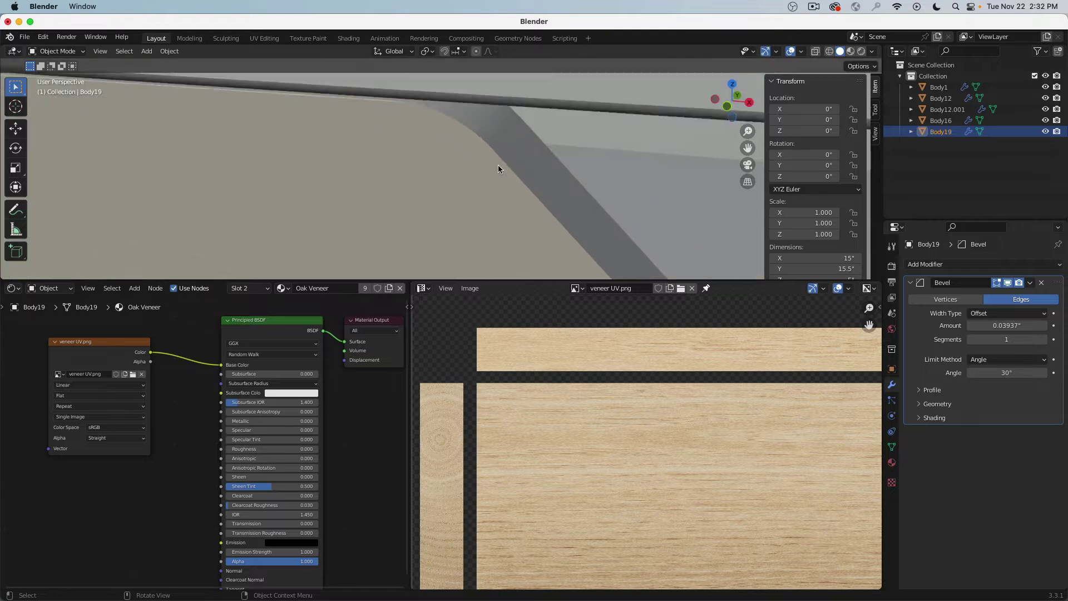
{"action": "scroll", "coordinate": [498, 166], "scroll_direction": "down", "scroll_amount": 2}
{"action": "middle_click_drag", "start_coordinate": [150, 165], "coordinate": [379, 169], "text": "shift"}
{"action": "middle_click_drag", "start_coordinate": [520, 154], "coordinate": [459, 159], "text": "shift"}
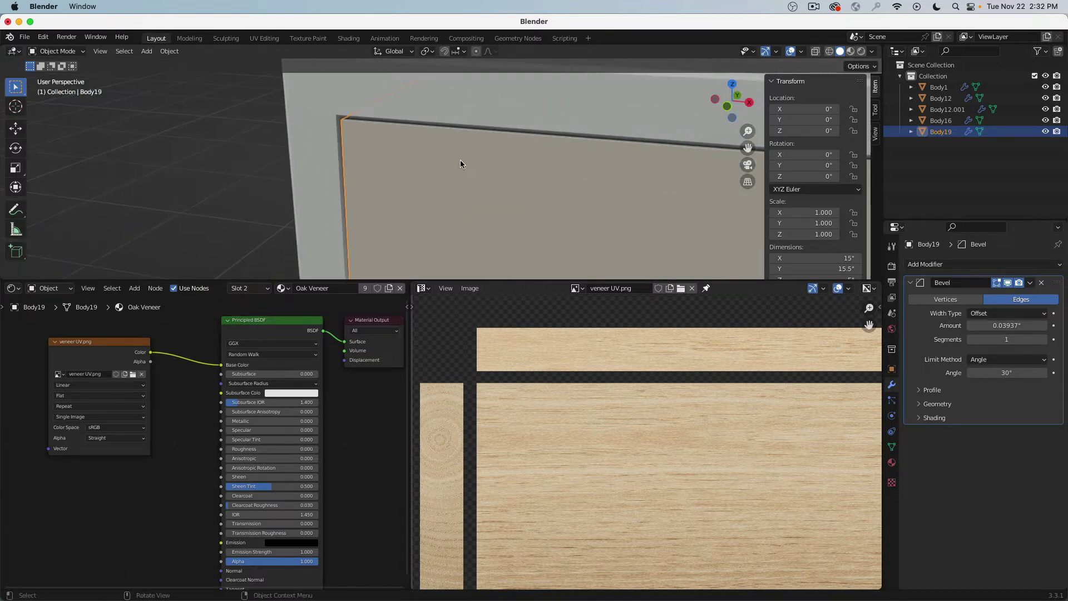
{"action": "middle_click_drag", "start_coordinate": [394, 128], "coordinate": [327, 144], "text": "shift"}
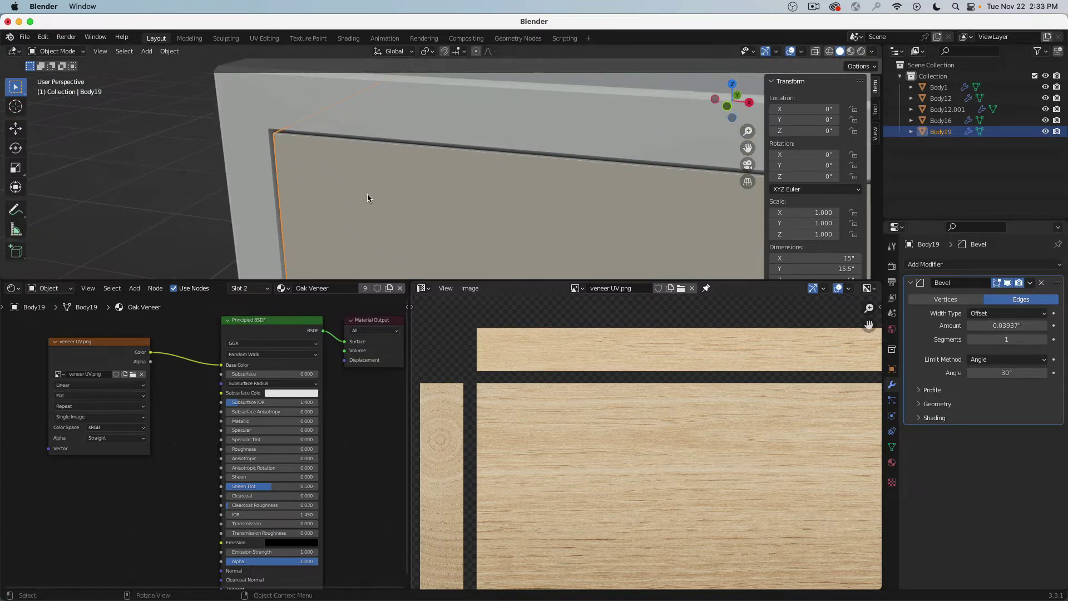
- Inspect the drawer's bevel geometry in Wireframe shading and return the viewport to Solid shading
{"action": "key", "text": "z"}
{"action": "left_click", "coordinate": [286, 195]}
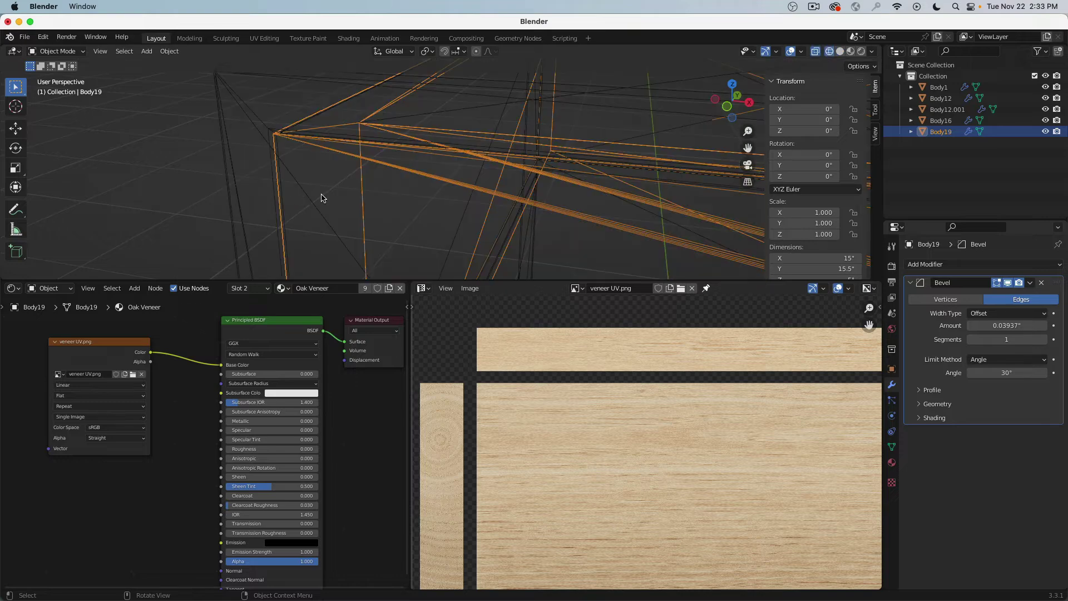
{"action": "middle_click_drag", "start_coordinate": [336, 194], "coordinate": [523, 164]}
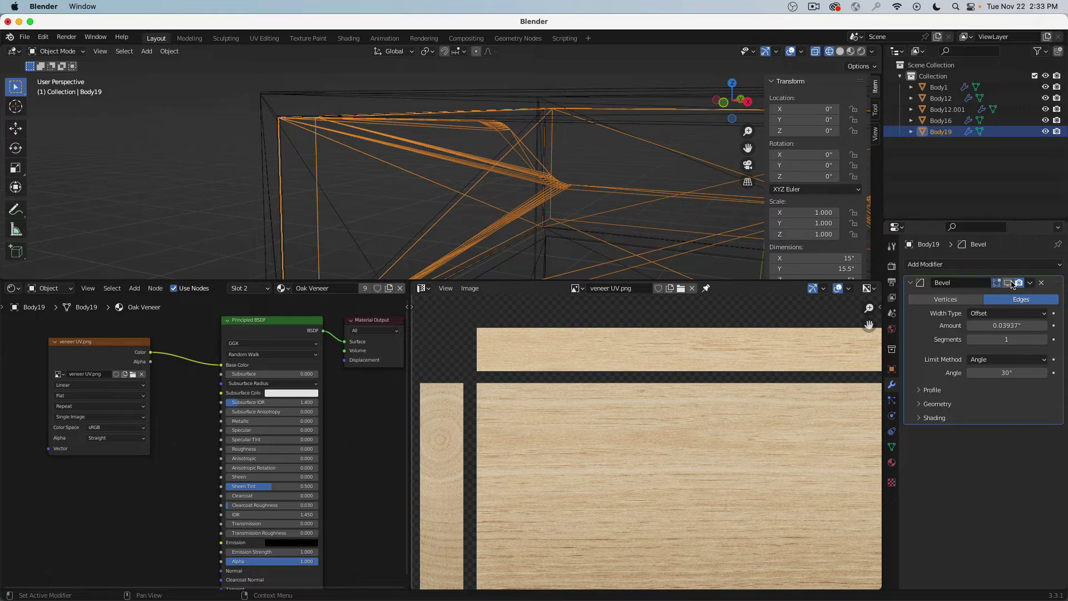
{"action": "scroll", "coordinate": [549, 176], "scroll_direction": "up", "scroll_amount": 3}
{"action": "mouse_move", "coordinate": [550, 175]}
{"action": "middle_mouse_down"}
{"action": "mouse_move", "coordinate": [426, 165]}
{"action": "mouse_move", "coordinate": [484, 228]}
{"action": "mouse_move", "coordinate": [424, 183]}
{"action": "mouse_move", "coordinate": [464, 187]}
{"action": "mouse_move", "coordinate": [434, 190]}
{"action": "mouse_move", "coordinate": [515, 169]}
{"action": "mouse_move", "coordinate": [419, 165]}
{"action": "mouse_move", "coordinate": [394, 145]}
{"action": "mouse_move", "coordinate": [459, 169]}
{"action": "middle_mouse_up"}
{"action": "key", "text": "shift+z"}
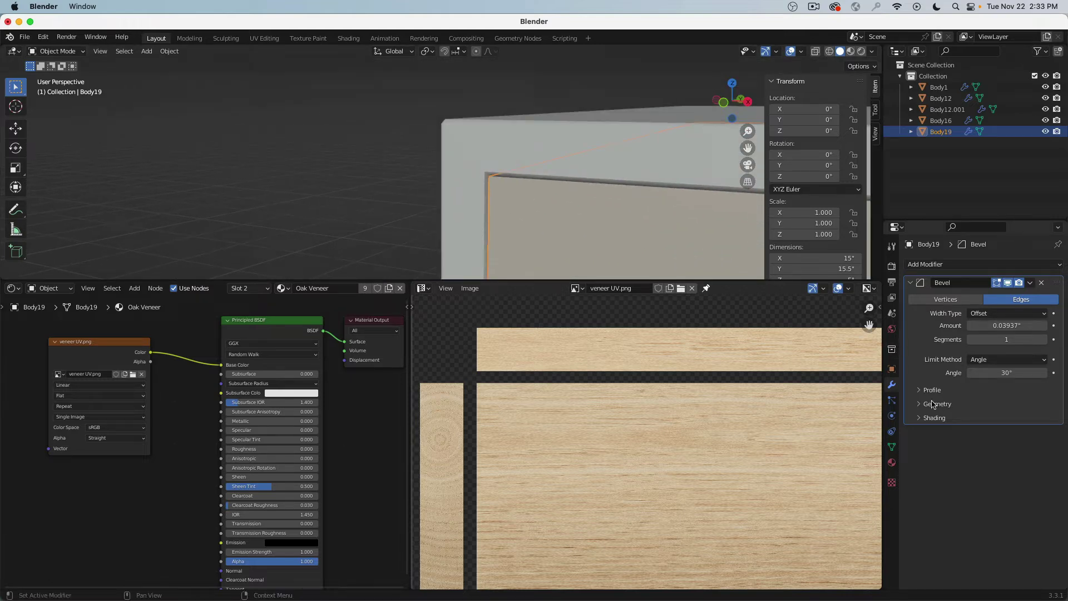
- Examine the beveled edges and the gap where the drawer front meets the cabinet's upper corner
{"action": "scroll", "coordinate": [648, 242], "scroll_direction": "up", "scroll_amount": 2}
{"action": "middle_click_drag", "start_coordinate": [647, 241], "coordinate": [496, 172]}
{"action": "scroll", "coordinate": [447, 117], "scroll_direction": "up", "scroll_amount": 4}
{"action": "left_click", "coordinate": [456, 112]}
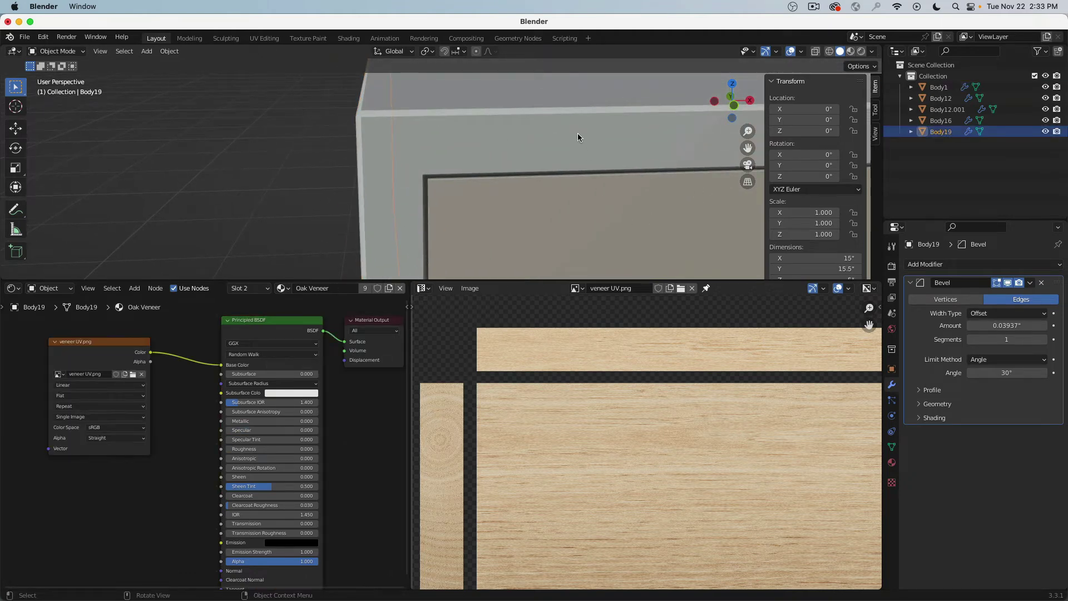
{"action": "left_click", "coordinate": [518, 218]}
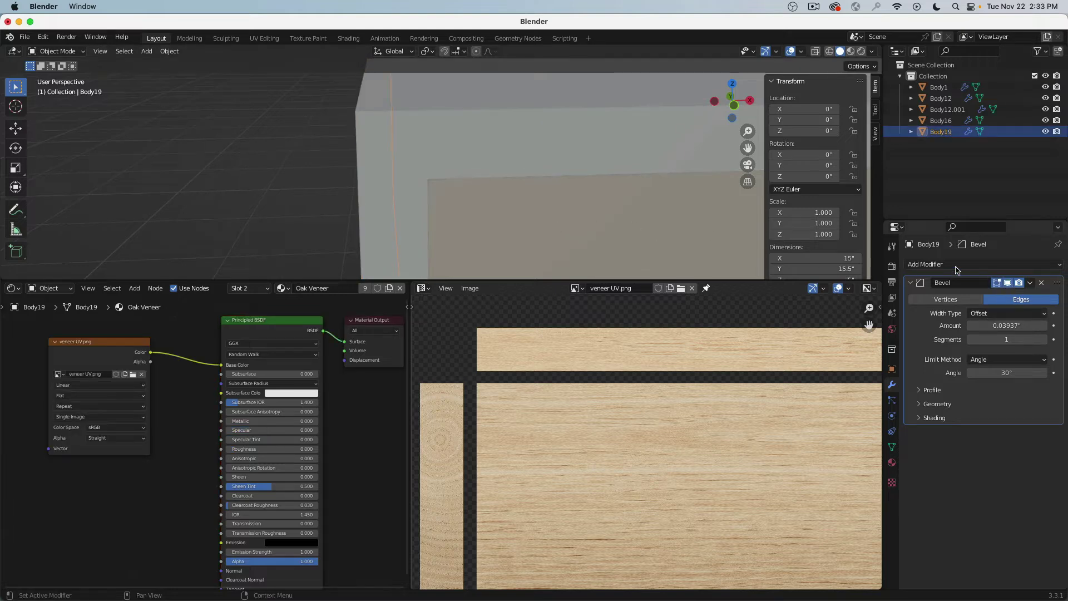
- Select the white cabinet and set its Bevel modifier's segments to 10
{"action": "left_click", "coordinate": [593, 160]}
{"action": "scroll", "coordinate": [463, 181], "scroll_direction": "down", "scroll_amount": 5}
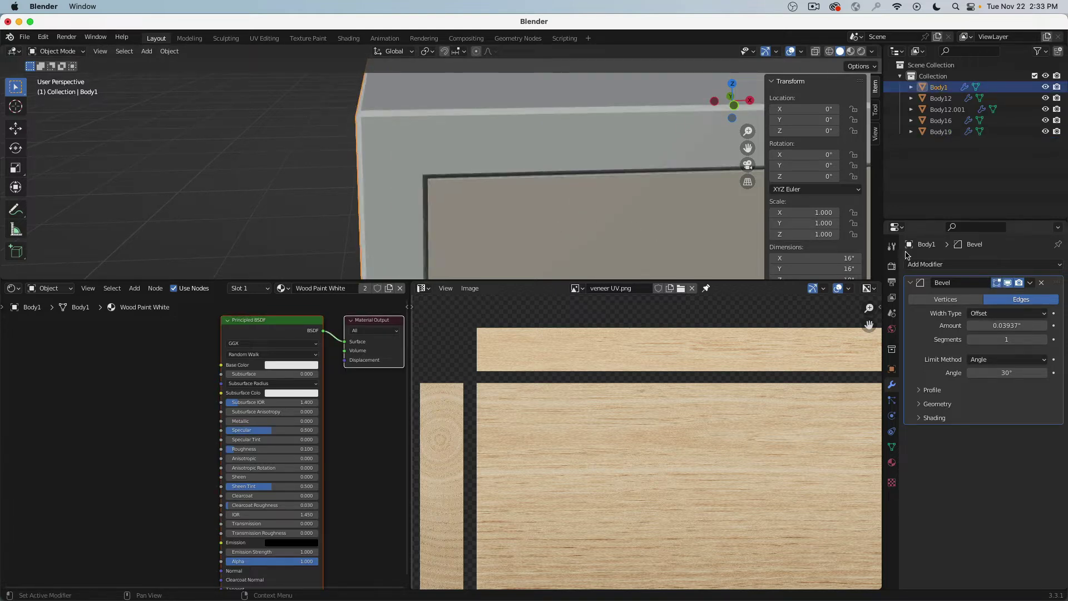
{"action": "scroll", "coordinate": [519, 209], "scroll_direction": "up", "scroll_amount": 2}
{"action": "middle_click_drag", "start_coordinate": [570, 214], "coordinate": [599, 165]}
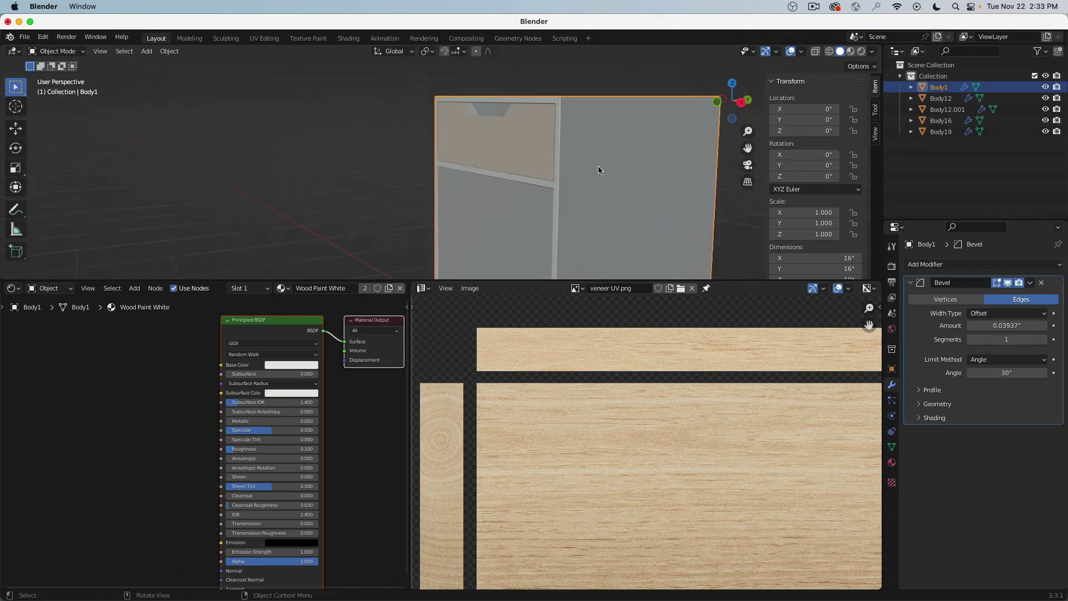
{"action": "left_click", "coordinate": [1010, 339]}
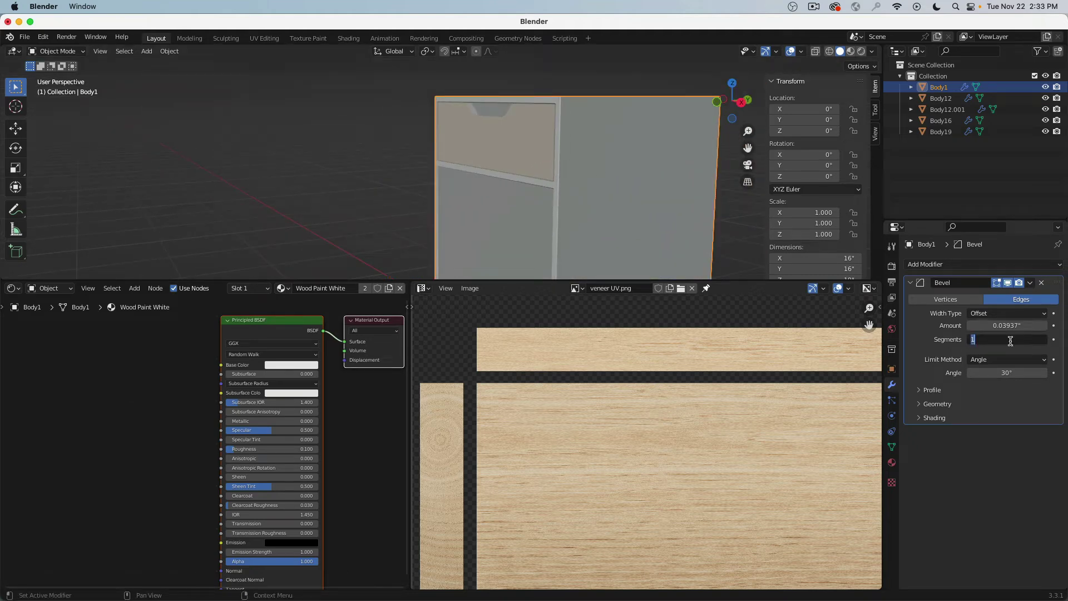
{"action": "type", "text": "10"}
{"action": "key", "text": "Return"}
- Examine the bevel at the cabinet's lower inner front corner in Solid and Wireframe shading
{"action": "middle_click_drag", "start_coordinate": [451, 195], "coordinate": [566, 223]}
{"action": "scroll", "coordinate": [487, 227], "scroll_direction": "up", "scroll_amount": 3}
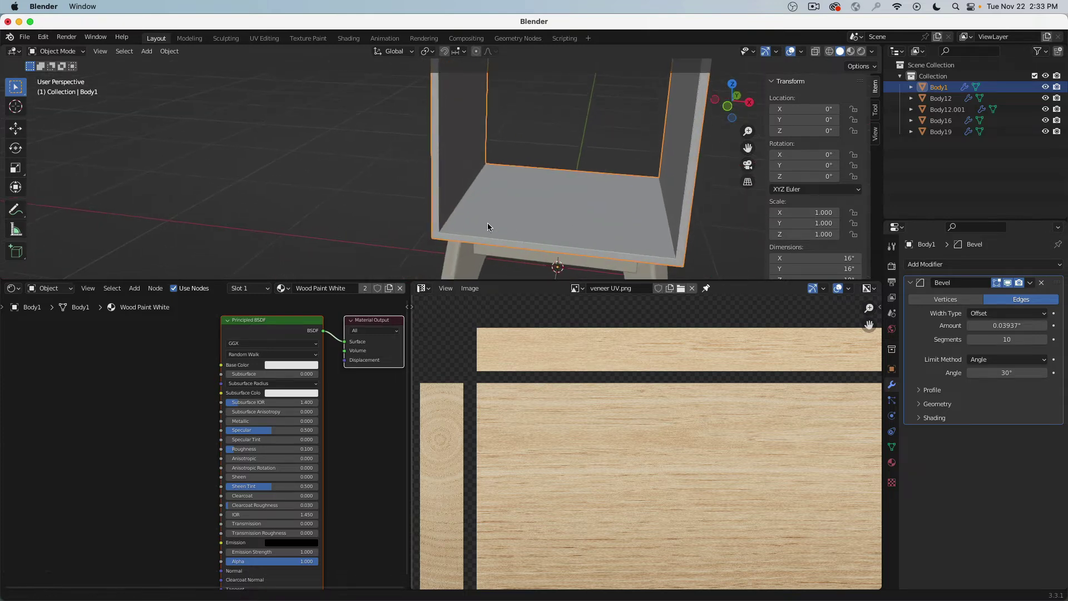
{"action": "scroll", "coordinate": [487, 222], "scroll_direction": "up", "scroll_amount": 6}
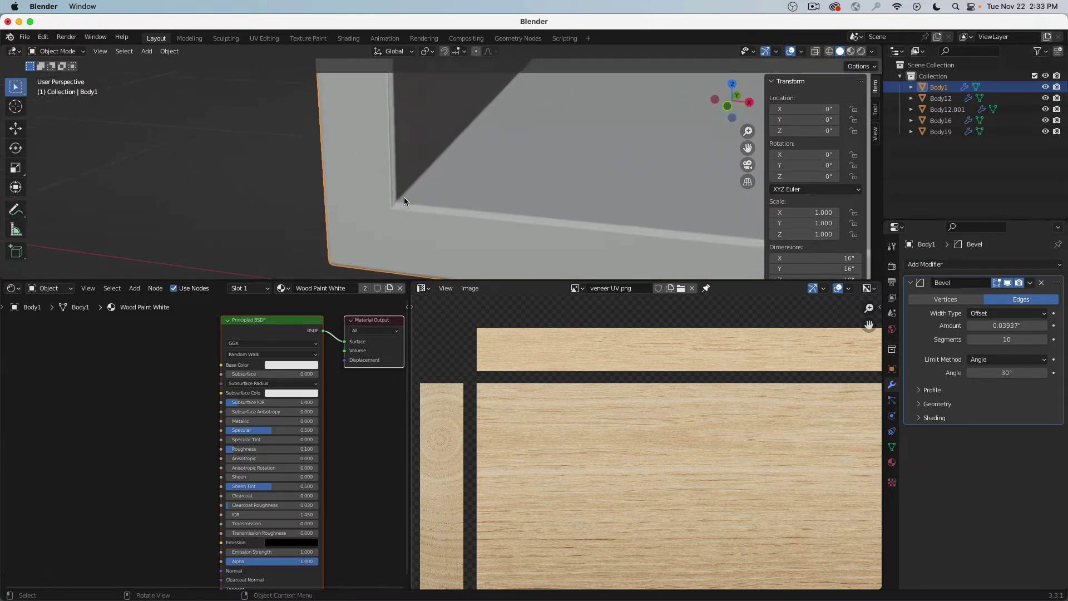
{"action": "scroll", "coordinate": [416, 188], "scroll_direction": "up", "scroll_amount": 2}
{"action": "key", "text": "z"}
{"action": "left_click", "coordinate": [342, 234]}
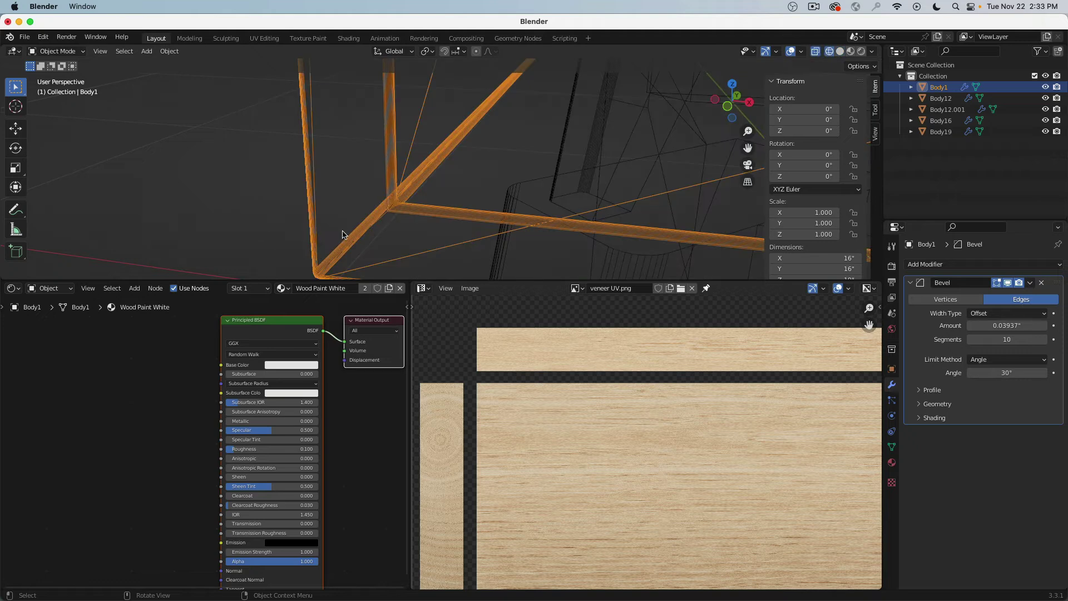
{"action": "middle_click_drag", "start_coordinate": [352, 227], "coordinate": [313, 225]}
{"action": "middle_click_drag", "start_coordinate": [439, 208], "coordinate": [134, 177]}
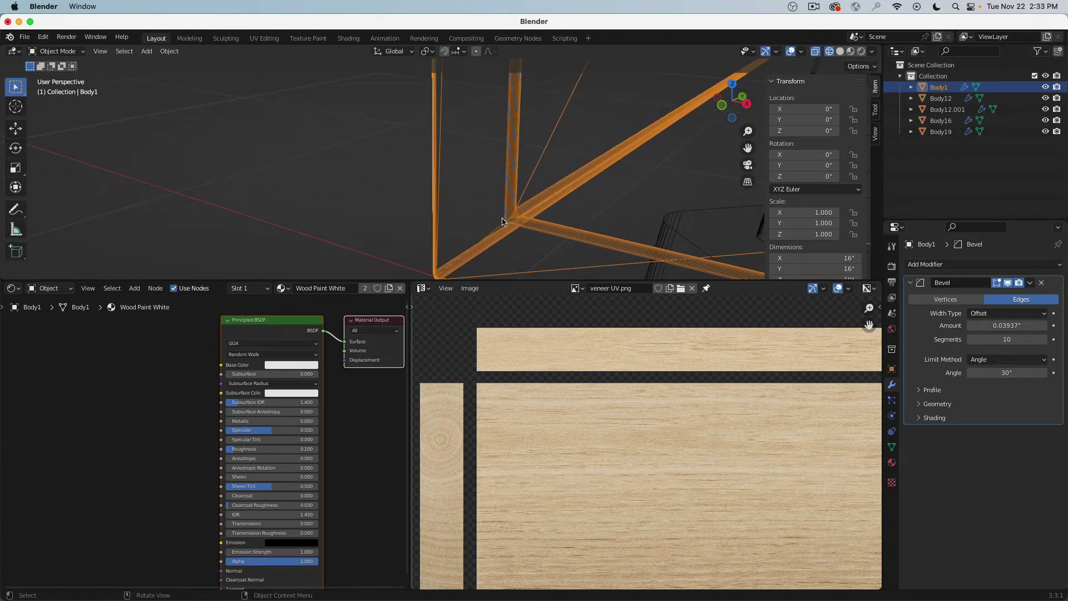
{"action": "key", "text": "z"}
{"action": "left_click", "coordinate": [612, 185]}
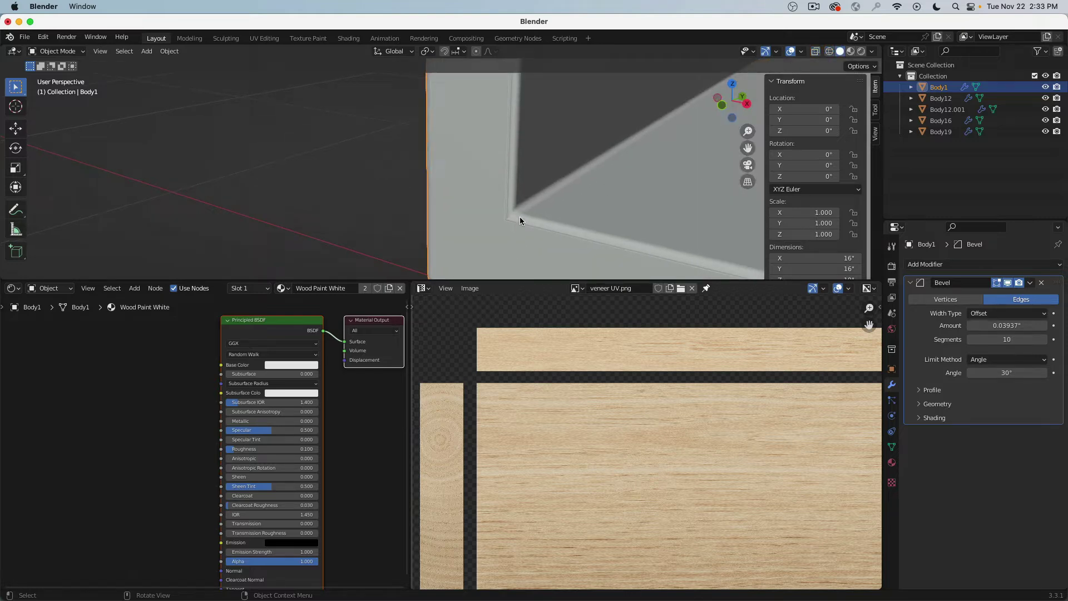
- Inspect the inner corner's original edges in Edit Mode, and compare its beveled mesh up close in Wireframe and Solid shading
{"action": "key", "text": "Tab"}
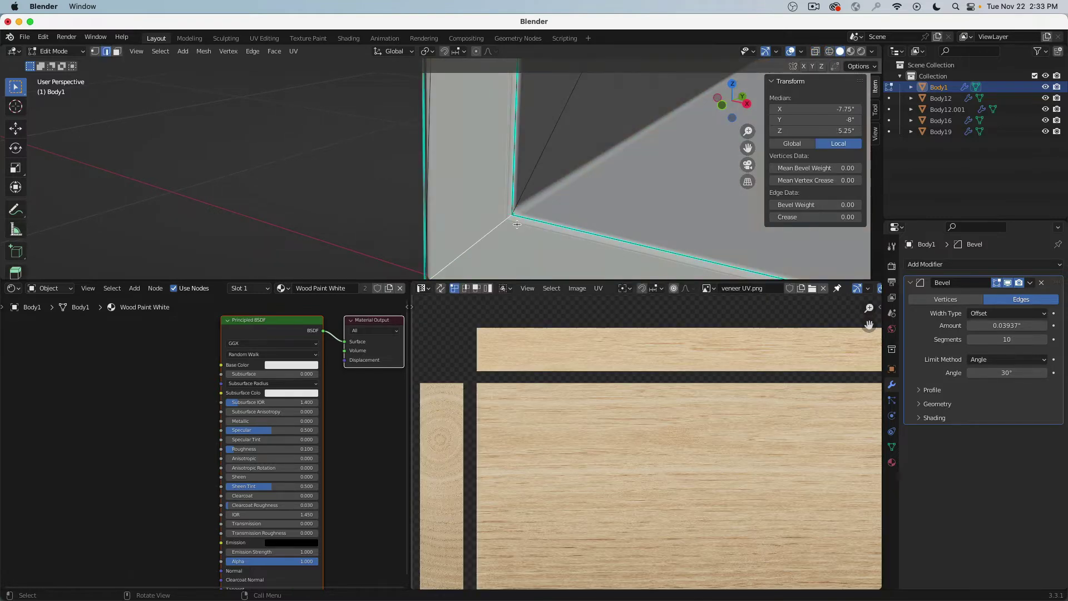
{"action": "scroll", "coordinate": [517, 223], "scroll_direction": "up", "scroll_amount": 3}
{"action": "key", "text": "Tab"}
{"action": "middle_click_drag", "start_coordinate": [542, 134], "coordinate": [495, 182], "text": "shift"}
{"action": "scroll", "coordinate": [524, 256], "scroll_direction": "up", "scroll_amount": 3}
{"action": "scroll", "coordinate": [495, 182], "scroll_direction": "up", "scroll_amount": 3}
{"action": "scroll", "coordinate": [496, 184], "scroll_direction": "down", "scroll_amount": 2}
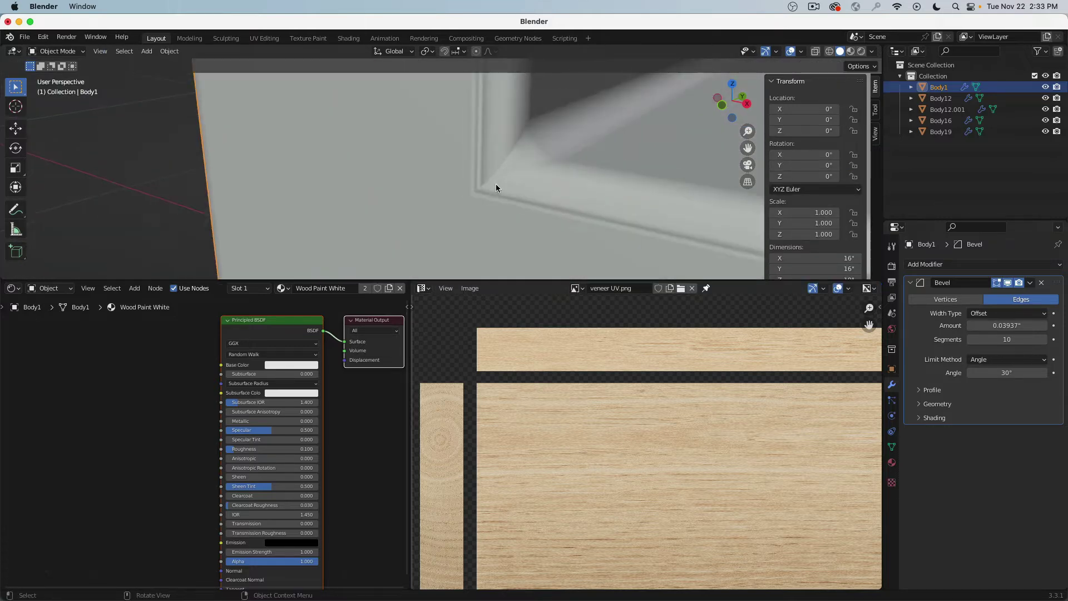
{"action": "key", "text": "shift+z"}
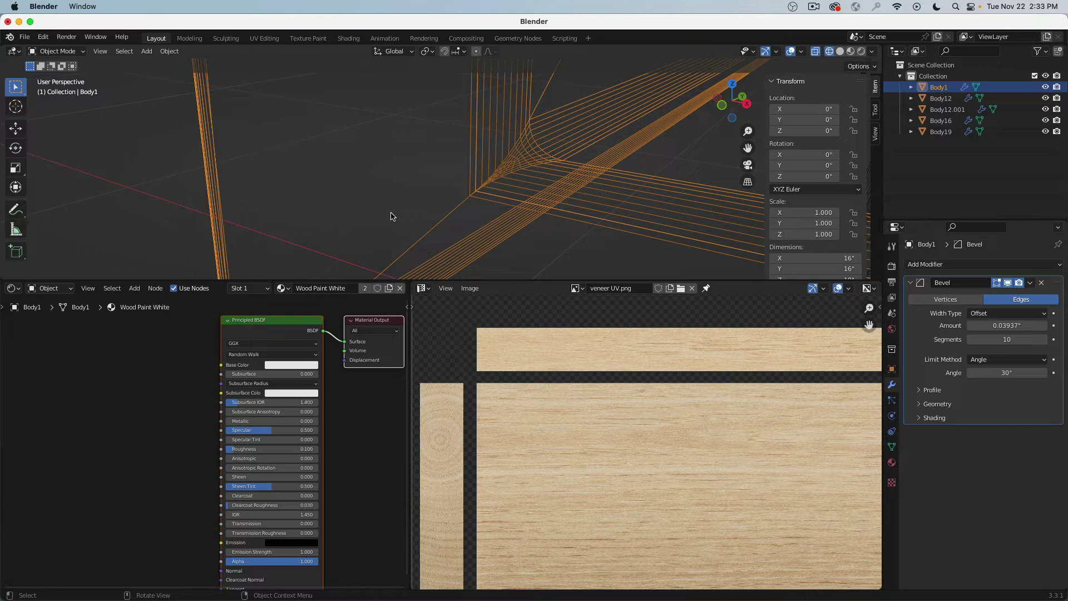
{"action": "key", "text": "shift+z"}
- Try Shade Flat, Shade Auto Smooth and Shade Smooth on the cabinet to compare how its rounded edges look
{"action": "right_click", "coordinate": [462, 199]}
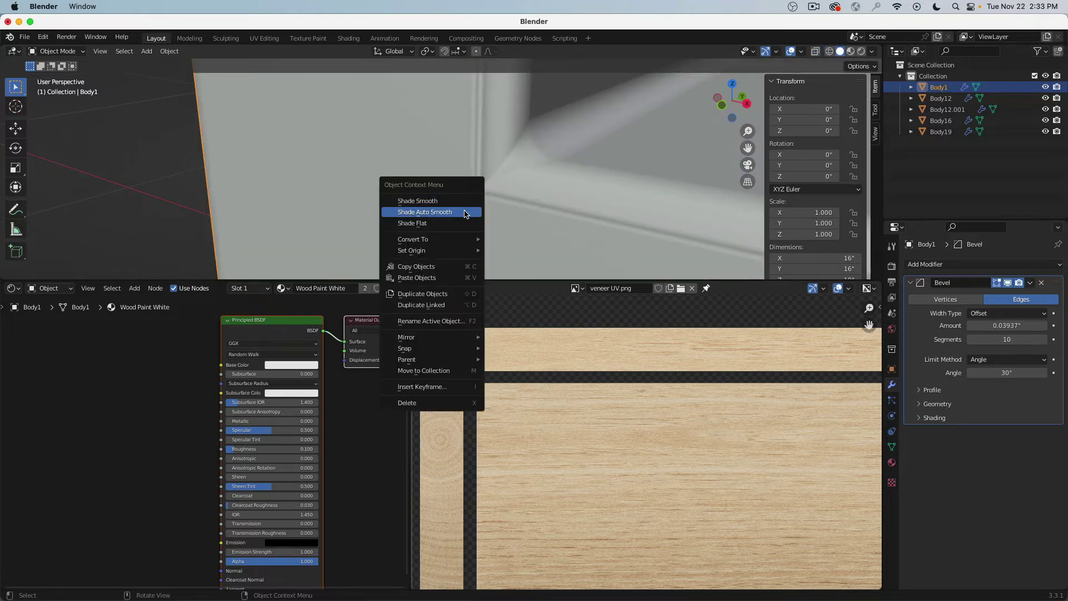
{"action": "left_click", "coordinate": [467, 222]}
{"action": "right_click", "coordinate": [479, 195]}
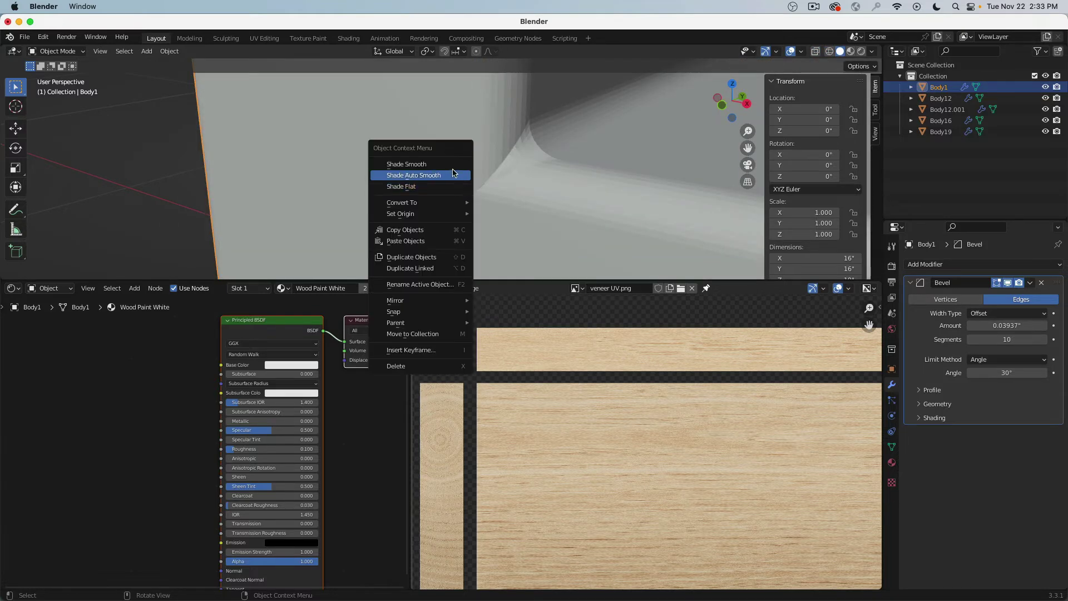
{"action": "left_click", "coordinate": [444, 163]}
{"action": "right_click", "coordinate": [443, 184]}
{"action": "left_click", "coordinate": [444, 193]}
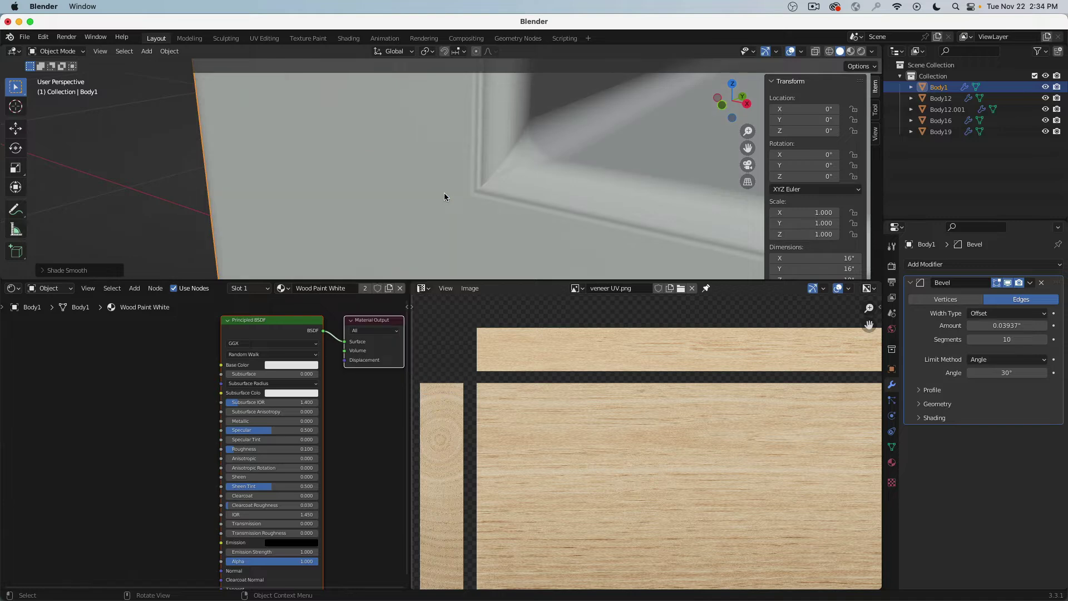
{"action": "right_click", "coordinate": [444, 192]}
{"action": "left_click", "coordinate": [440, 181]}
- Set the cabinet's Bevel segments to 1 and apply Shade Auto Smooth to it
{"action": "scroll", "coordinate": [442, 183], "scroll_direction": "down", "scroll_amount": 10}
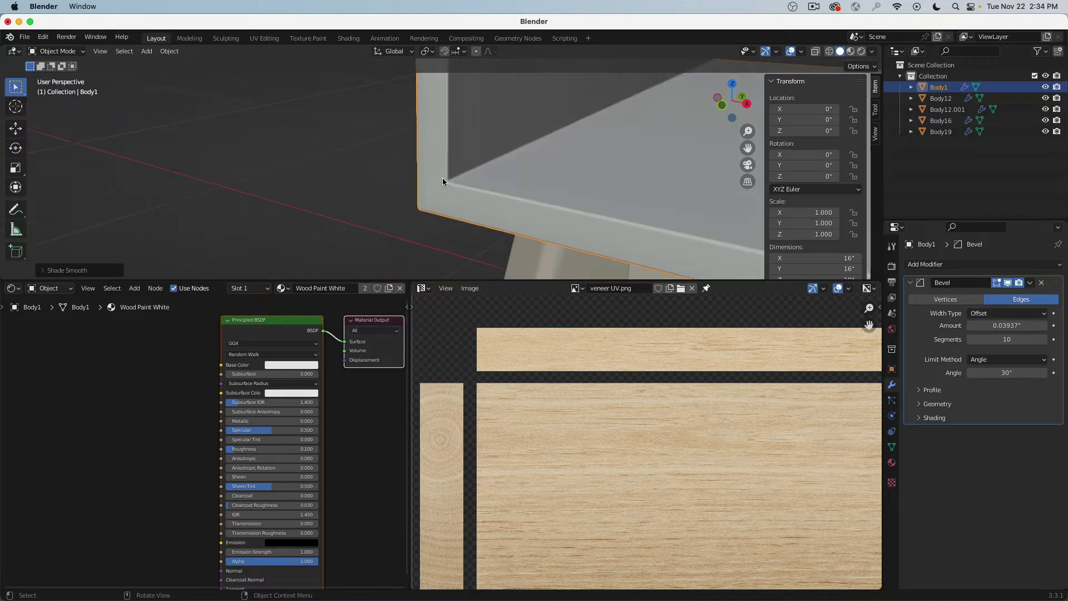
{"action": "scroll", "coordinate": [433, 204], "scroll_direction": "down", "scroll_amount": 4}
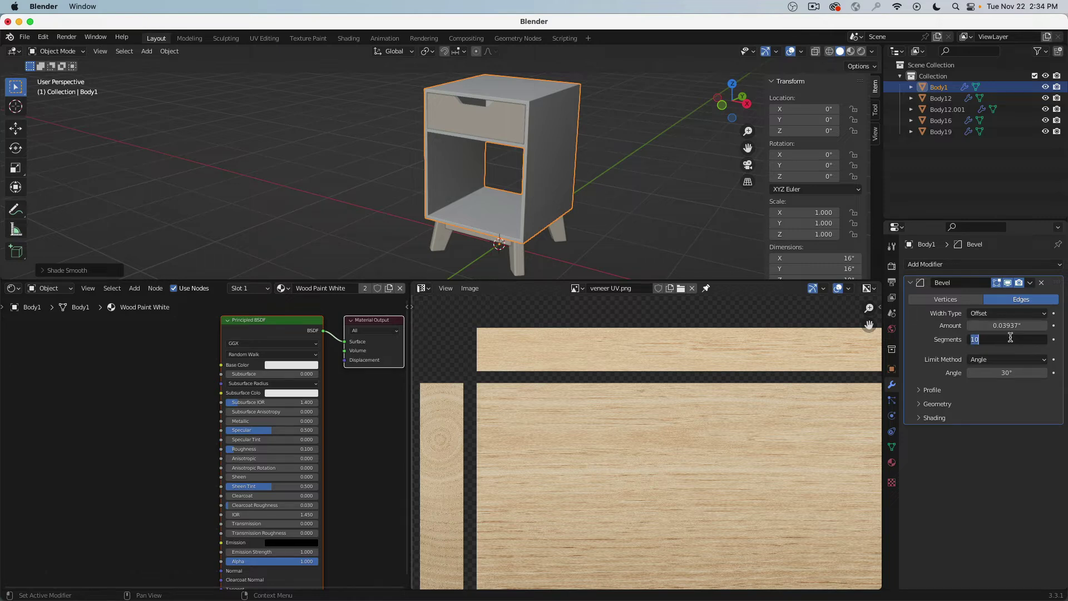
{"action": "key", "text": "Return"}
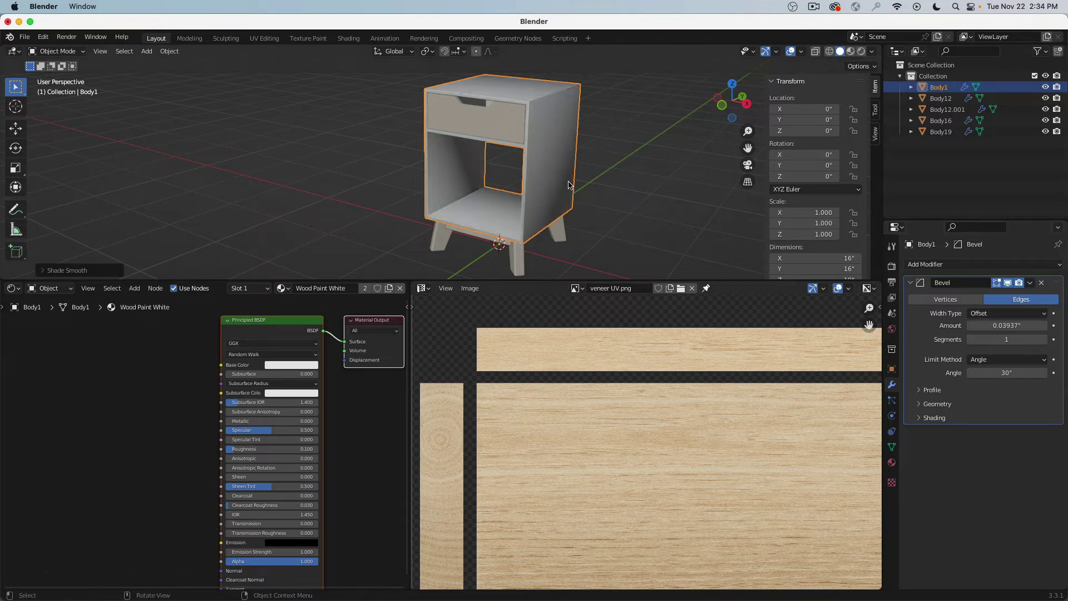
{"action": "right_click", "coordinate": [549, 148]}
{"action": "left_click", "coordinate": [549, 159]}
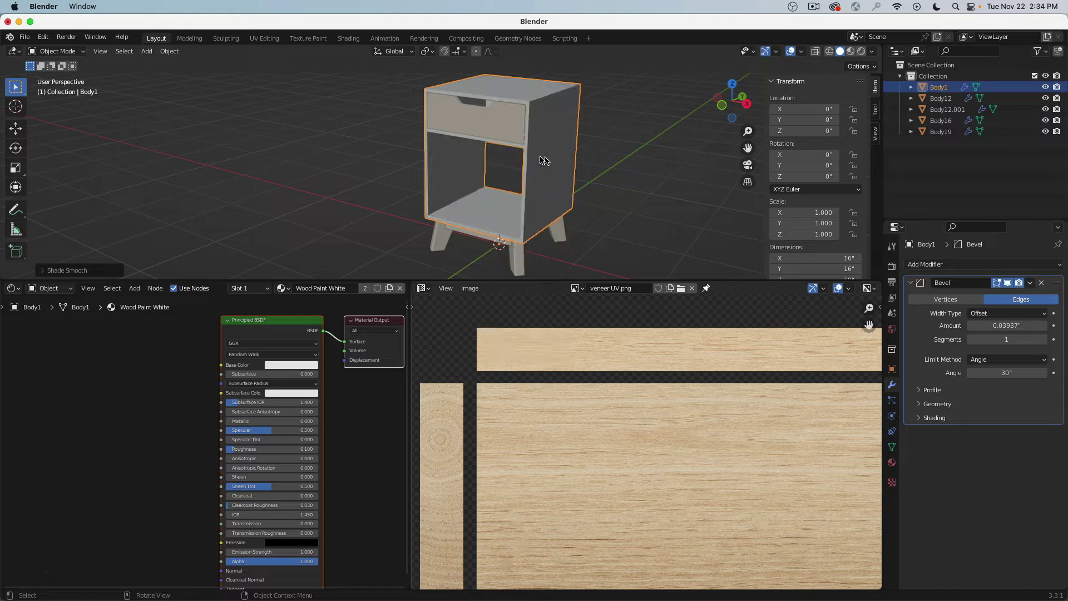
- Apply Shade Auto Smooth to the oak drawer and deselect everything
{"action": "left_click", "coordinate": [504, 122]}
{"action": "right_click", "coordinate": [504, 123]}
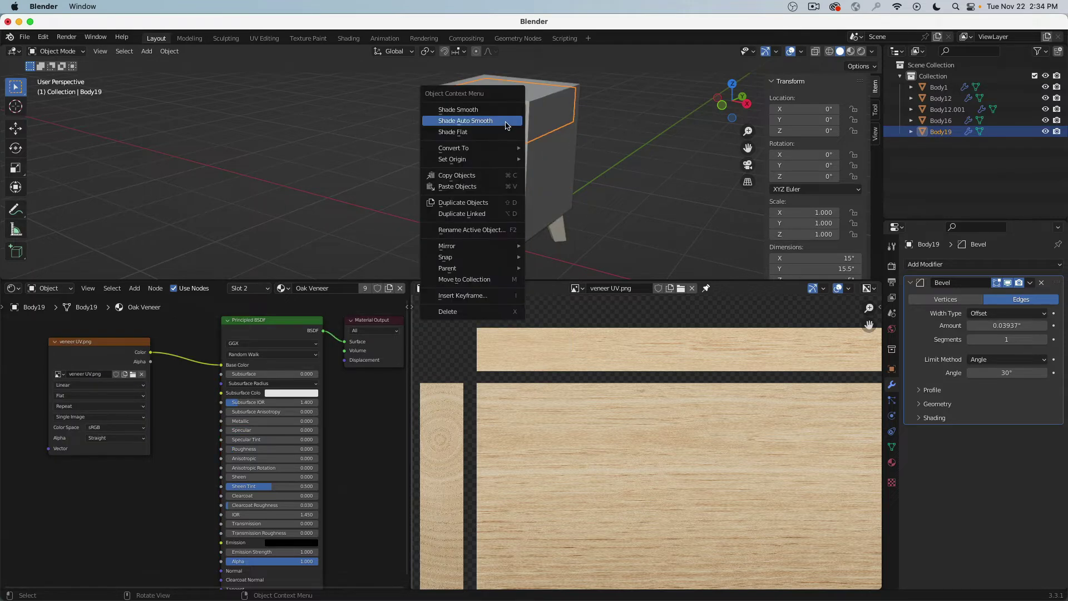
{"action": "left_click", "coordinate": [504, 122]}
{"action": "mouse_move", "coordinate": [505, 123]}
{"action": "middle_mouse_down"}
{"action": "mouse_move", "coordinate": [400, 115]}
{"action": "mouse_move", "coordinate": [499, 121]}
{"action": "middle_mouse_up"}
{"action": "key", "text": "alt+a"}
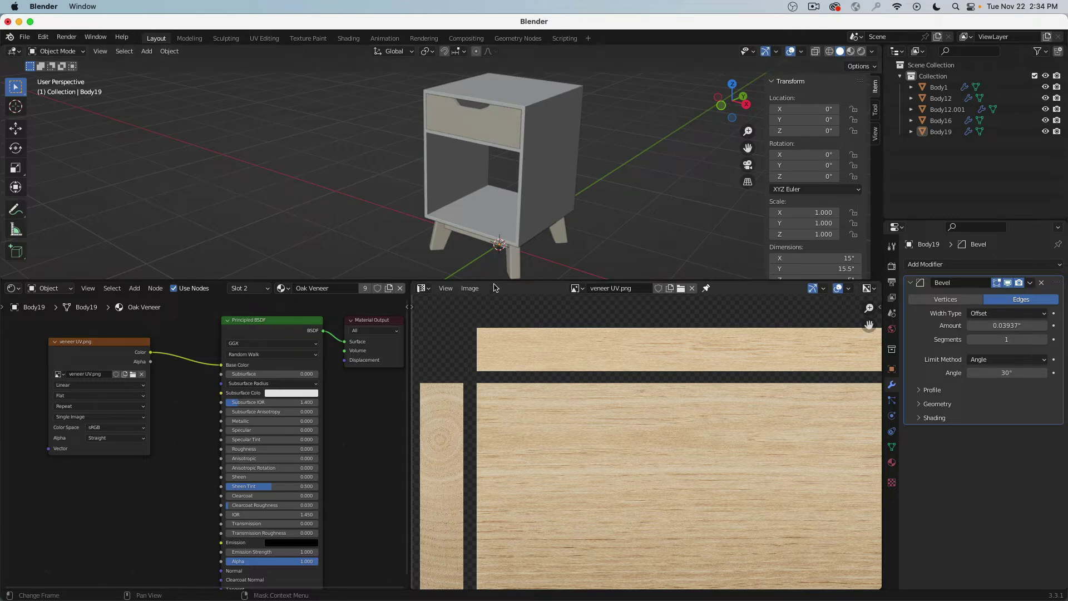
- Enlarge the 3D viewport's height and look over the whole nightstand
{"action": "left_click_drag", "start_coordinate": [496, 280], "coordinate": [497, 445]}
{"action": "scroll", "coordinate": [499, 348], "scroll_direction": "down", "scroll_amount": 2}
{"action": "scroll", "coordinate": [507, 339], "scroll_direction": "left", "scroll_amount": 4}
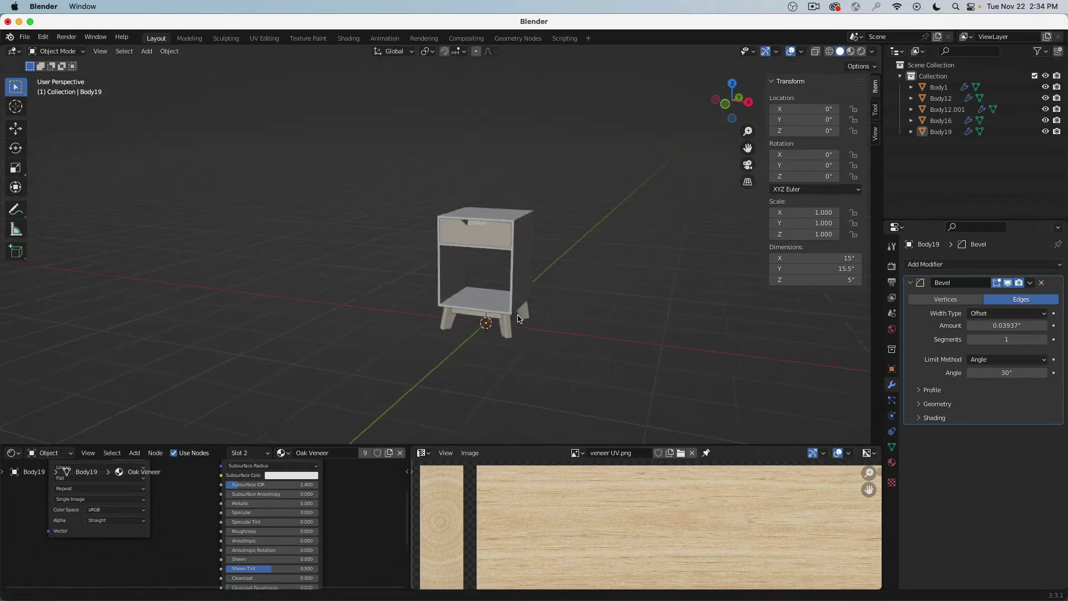
{"action": "scroll", "coordinate": [519, 324], "scroll_direction": "up", "scroll_amount": 6}
{"action": "scroll", "coordinate": [522, 339], "scroll_direction": "down", "scroll_amount": 5}
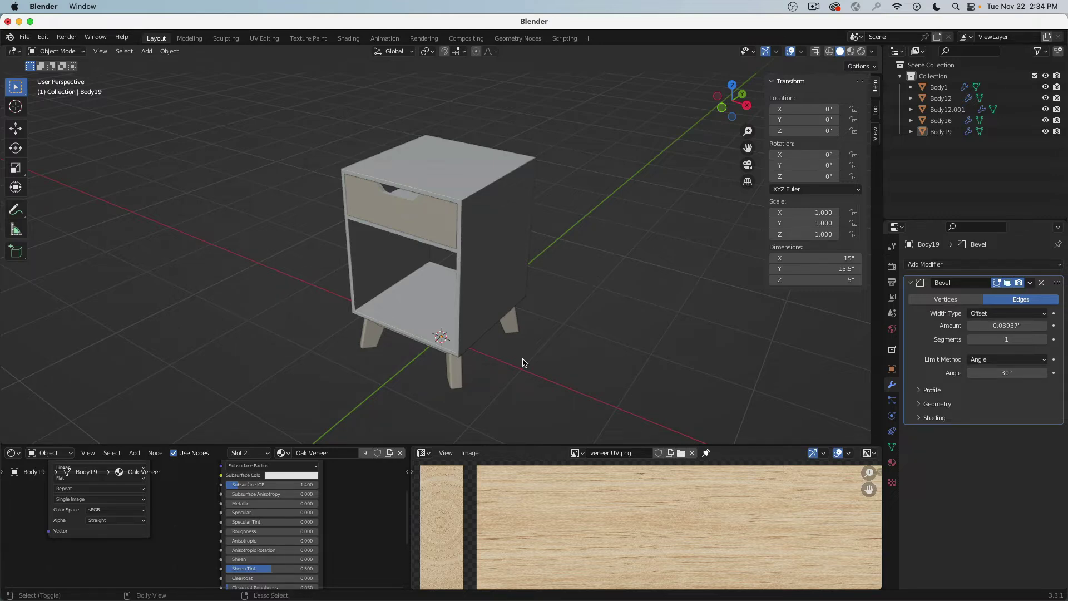
- Switch to Chrome and open the Oak Stretcher texture on Architextures for editing
{"action": "key", "text": "super+Tab"}
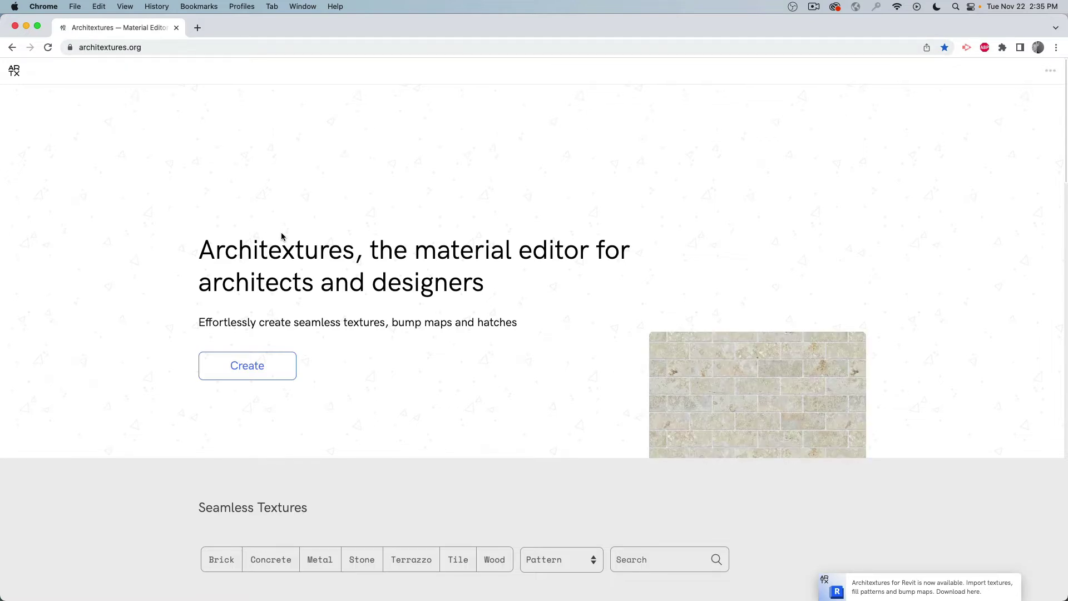
{"action": "scroll", "coordinate": [281, 236], "scroll_direction": "down", "scroll_amount": 4}
{"action": "scroll", "coordinate": [282, 238], "scroll_direction": "down", "scroll_amount": 4}
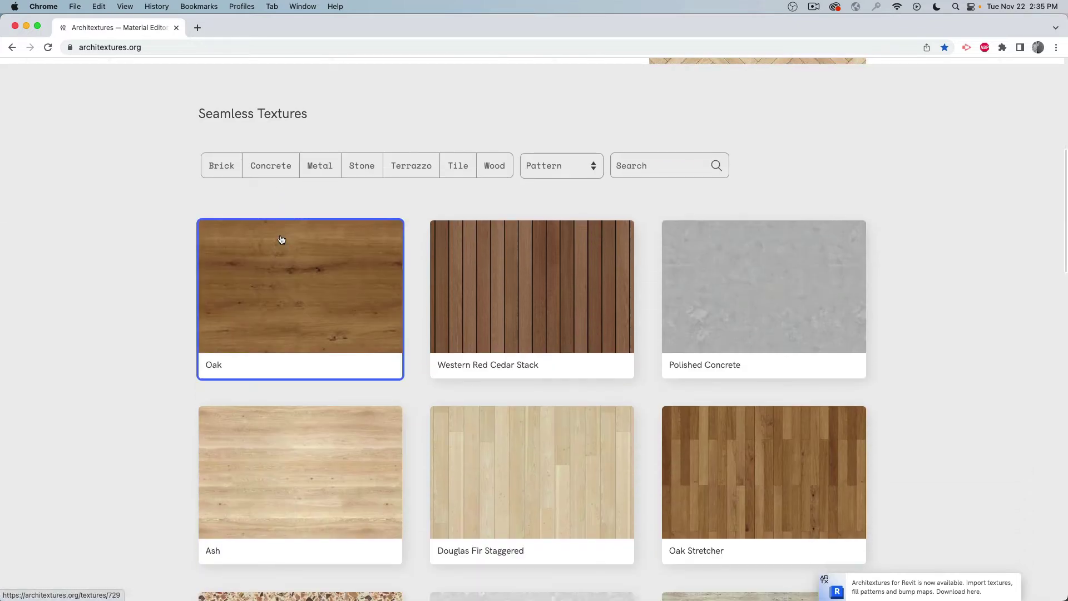
{"action": "scroll", "coordinate": [282, 240], "scroll_direction": "down", "scroll_amount": 8}
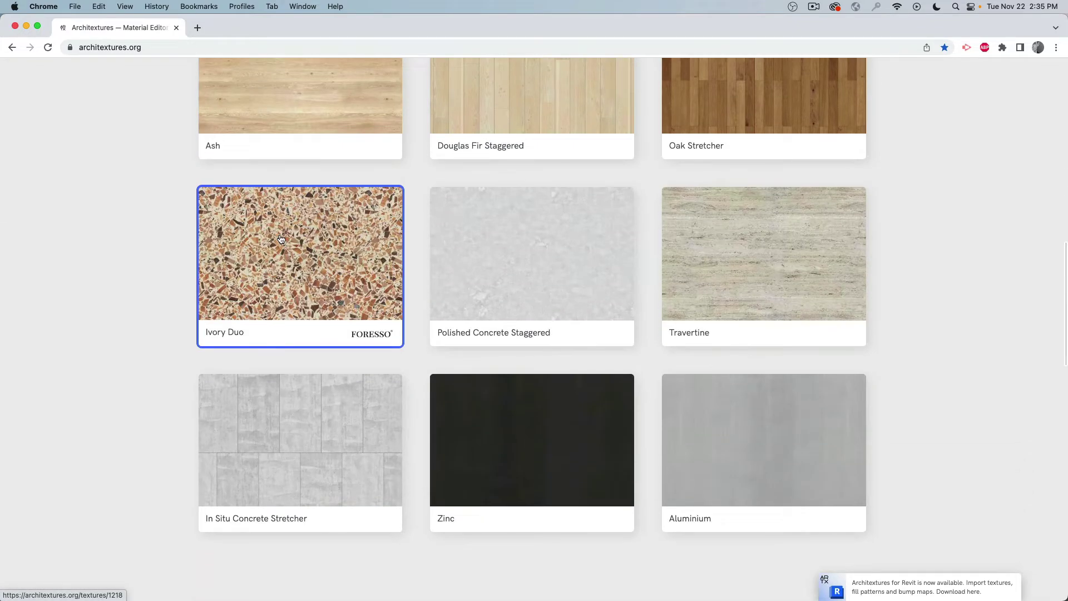
{"action": "scroll", "coordinate": [281, 240], "scroll_direction": "up", "scroll_amount": 4}
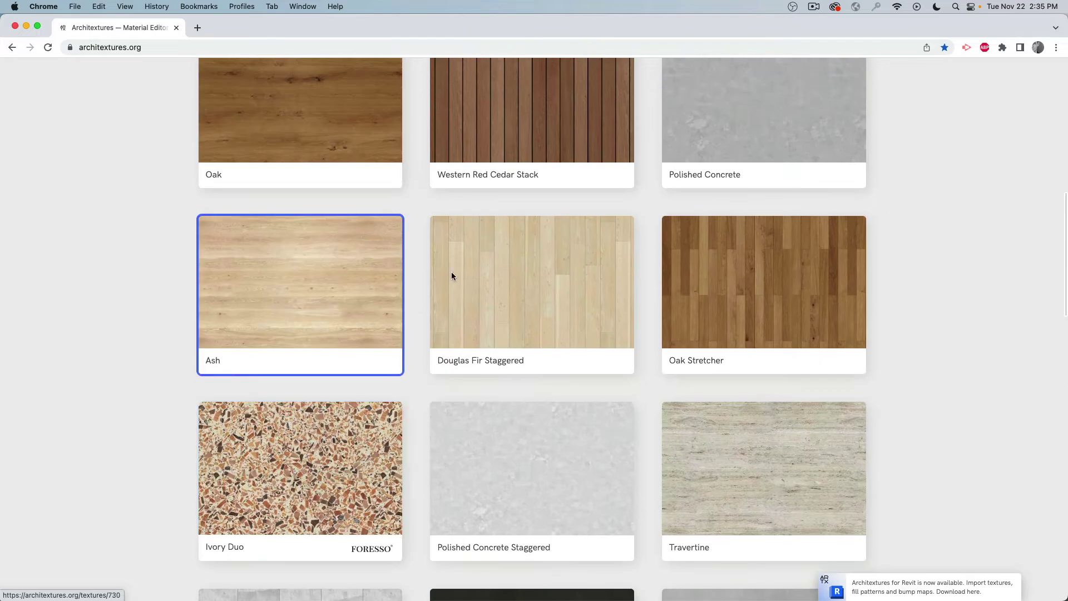
{"action": "left_click", "coordinate": [754, 296]}
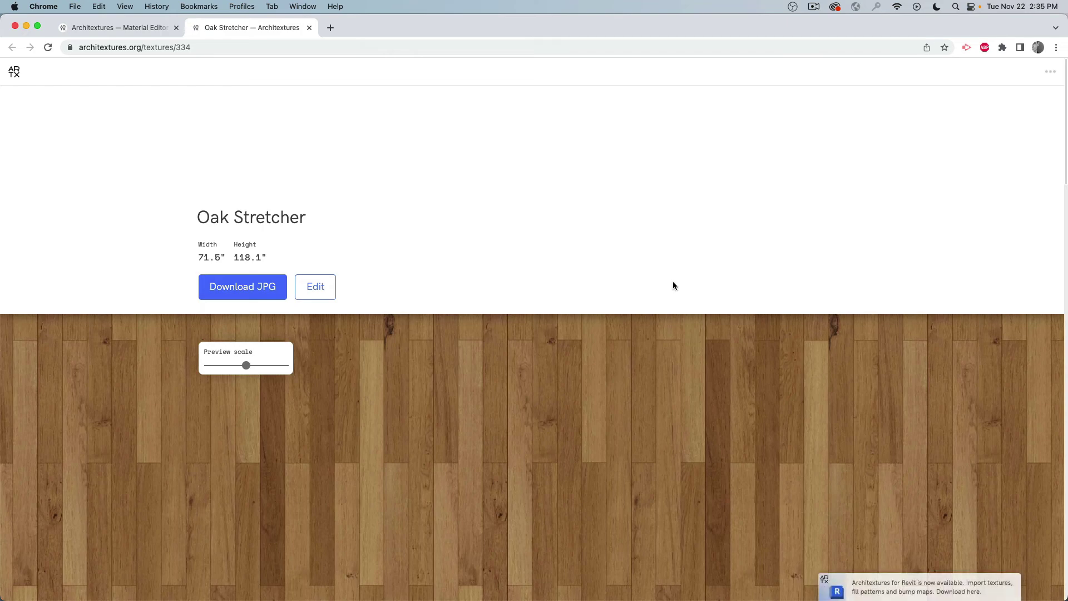
{"action": "left_click", "coordinate": [333, 282]}
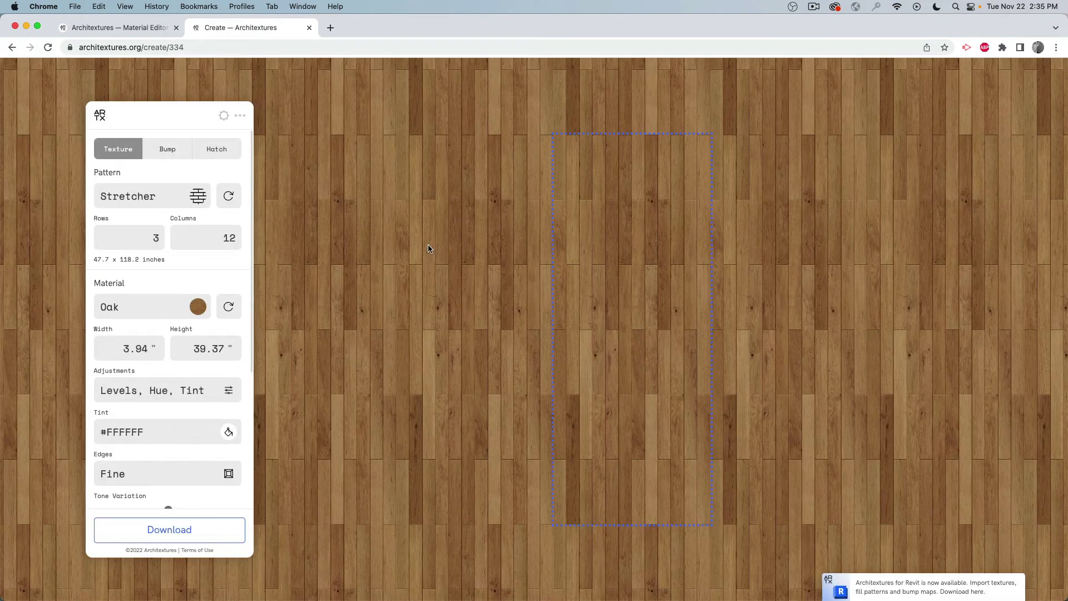
- Try the Stack, Flemish and Chevron patterns on the oak texture, and set its pattern to Herringbone
{"action": "left_click", "coordinate": [196, 198]}
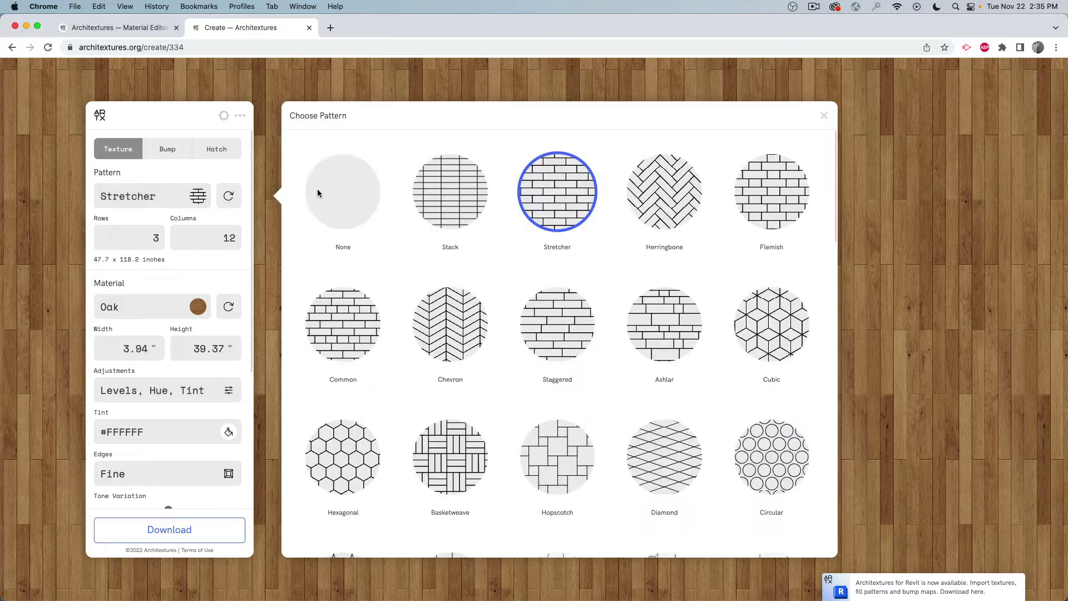
{"action": "left_click", "coordinate": [427, 198]}
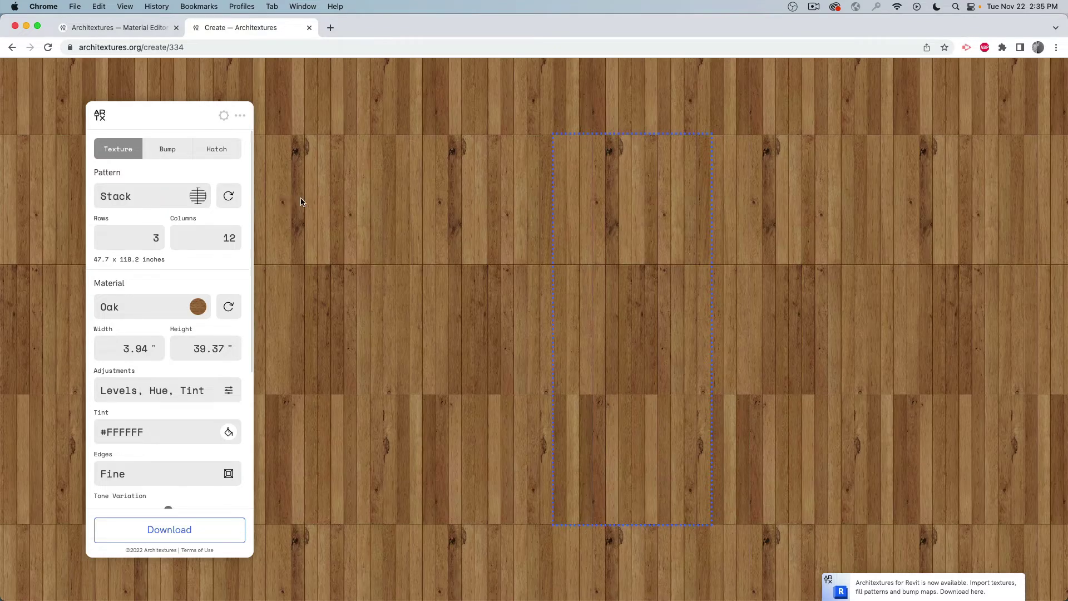
{"action": "left_click", "coordinate": [204, 196]}
{"action": "left_click", "coordinate": [762, 192]}
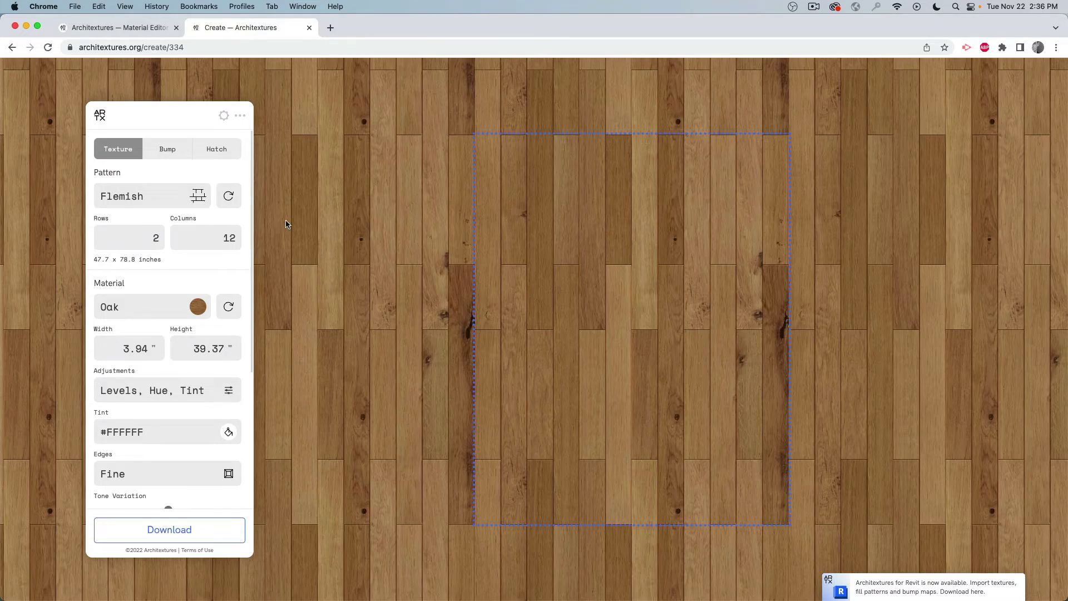
{"action": "left_click", "coordinate": [204, 196]}
{"action": "left_click", "coordinate": [665, 191]}
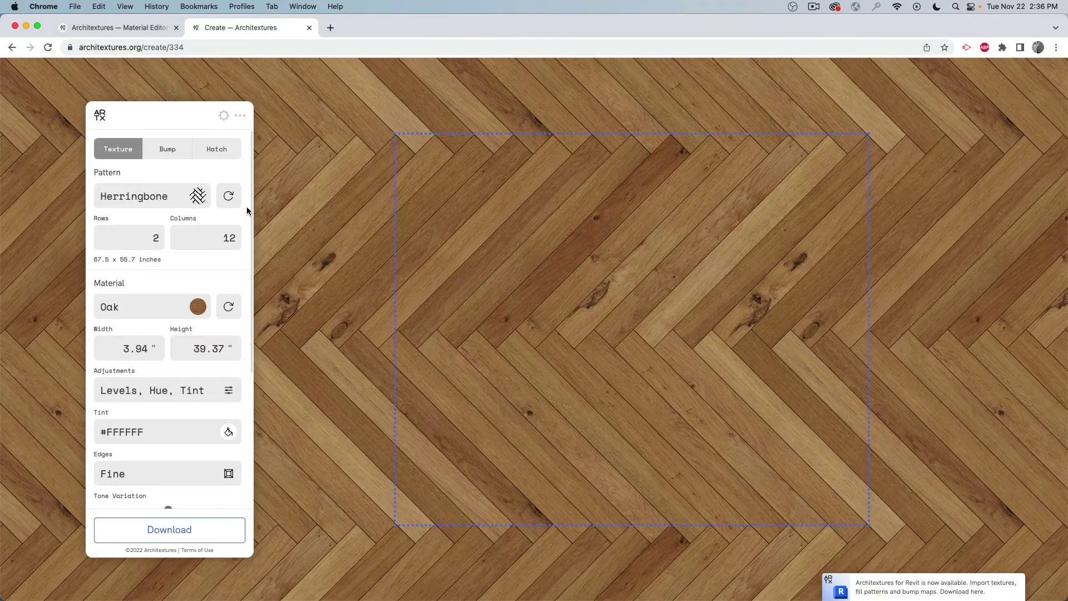
{"action": "left_click", "coordinate": [193, 197]}
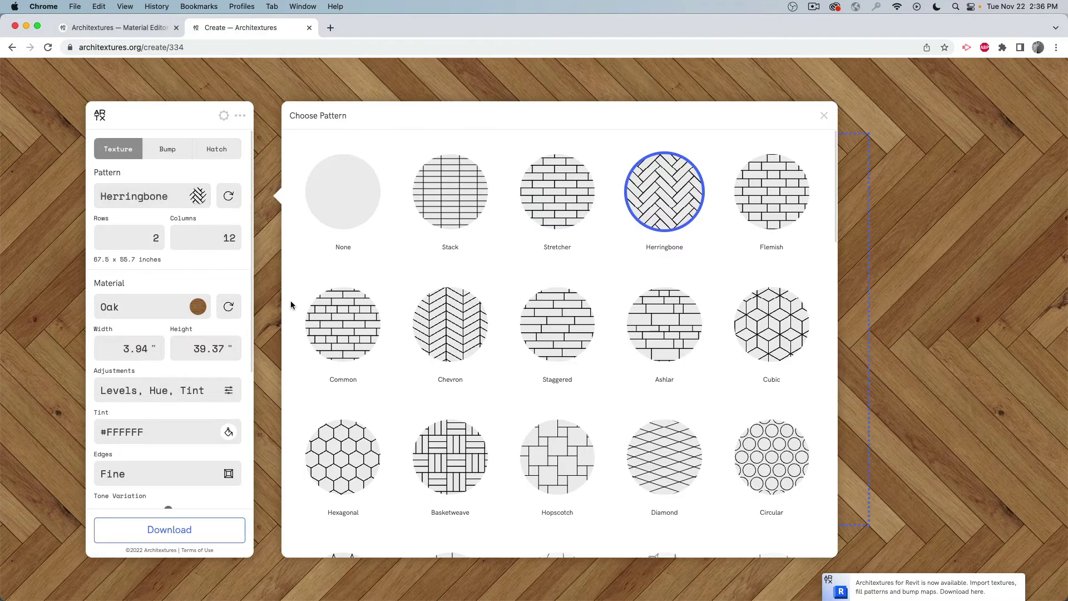
{"action": "left_click", "coordinate": [416, 337]}
{"action": "left_click", "coordinate": [205, 201]}
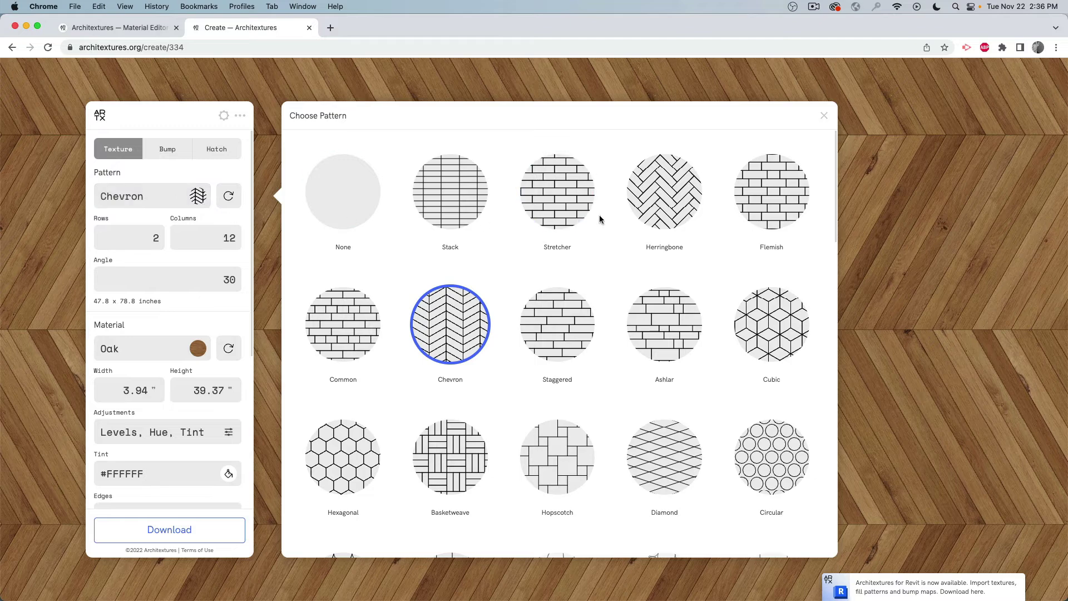
{"action": "left_click", "coordinate": [648, 210]}
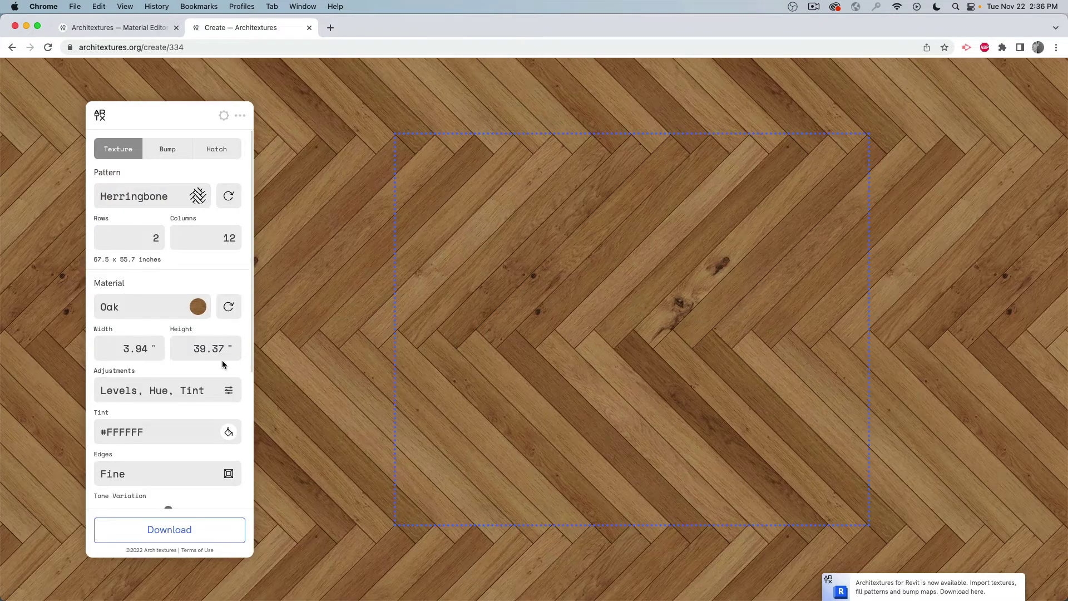
- Set the oak planks to 4" wide and 20" high and look over the remaining texture settings
{"action": "left_click_drag", "start_coordinate": [116, 347], "coordinate": [165, 349]}
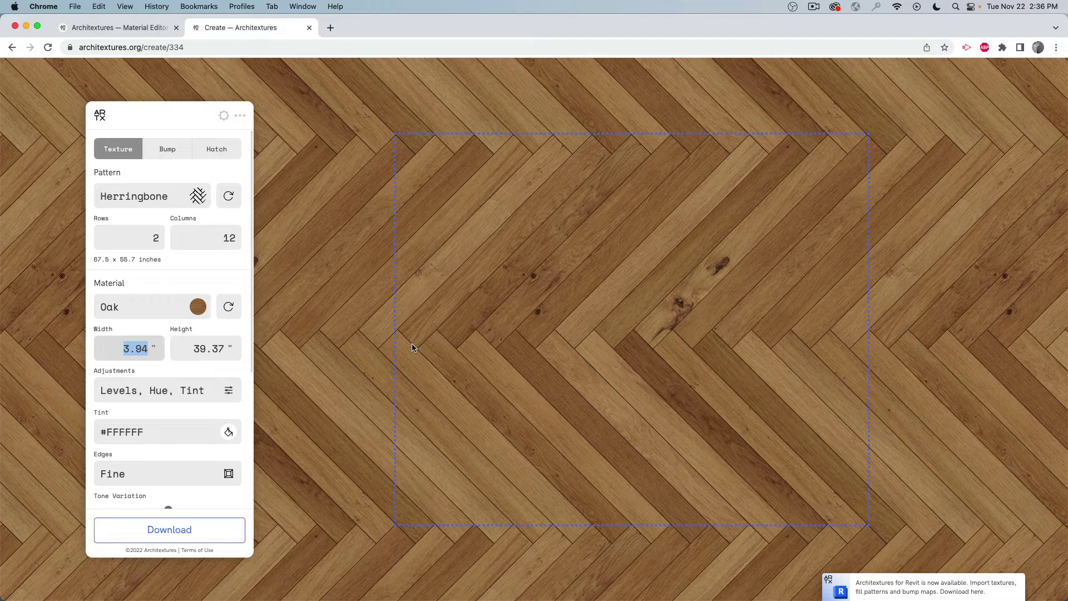
{"action": "type", "text": "4"}
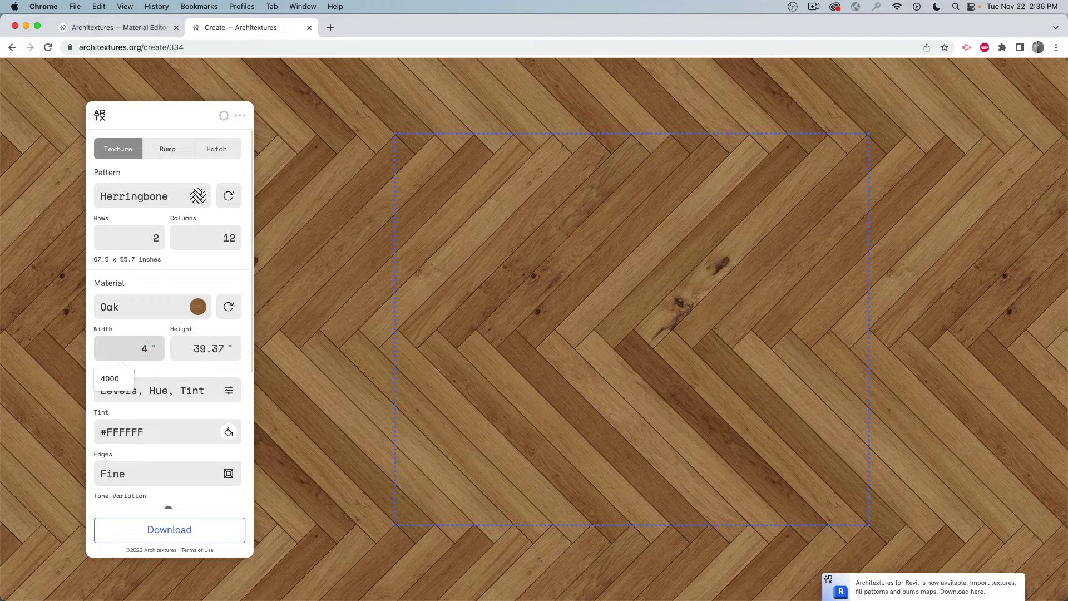
{"action": "key", "text": "Tab"}
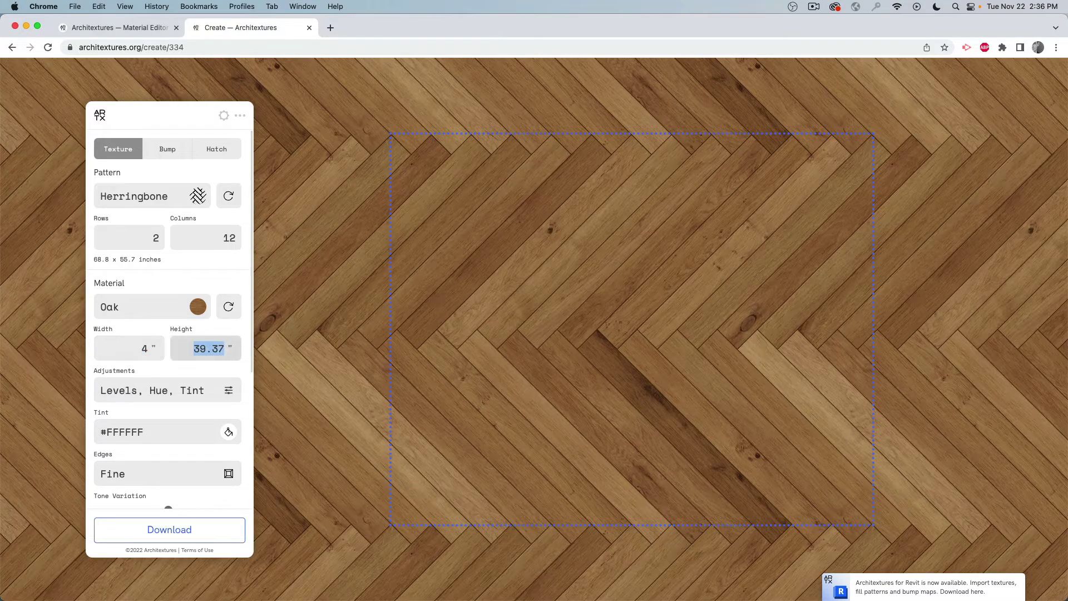
{"action": "type", "text": "20"}
{"action": "scroll", "coordinate": [169, 311], "scroll_direction": "down", "scroll_amount": 5}
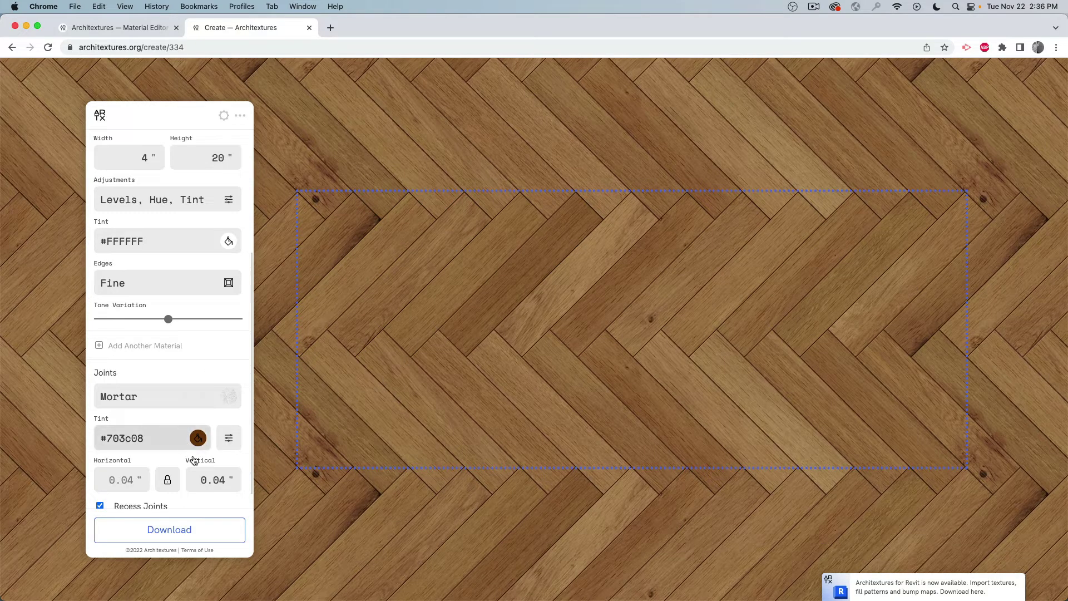
{"action": "scroll", "coordinate": [169, 323], "scroll_direction": "up", "scroll_amount": 5}
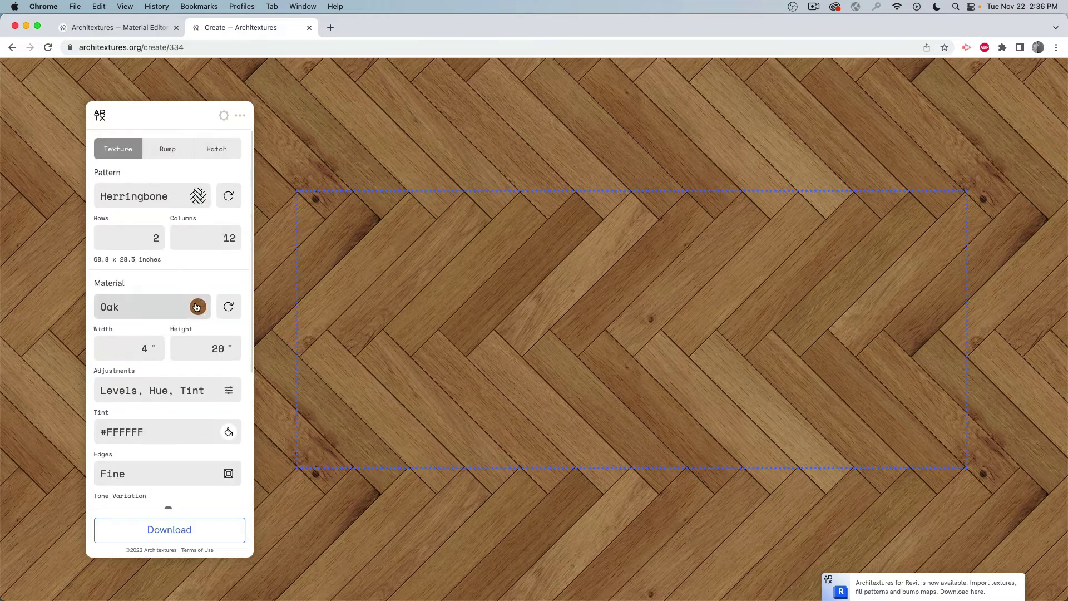
- Try 4 rows and 12 rows in the herringbone pattern to compare how often the planks repeat
{"action": "left_click", "coordinate": [126, 351]}
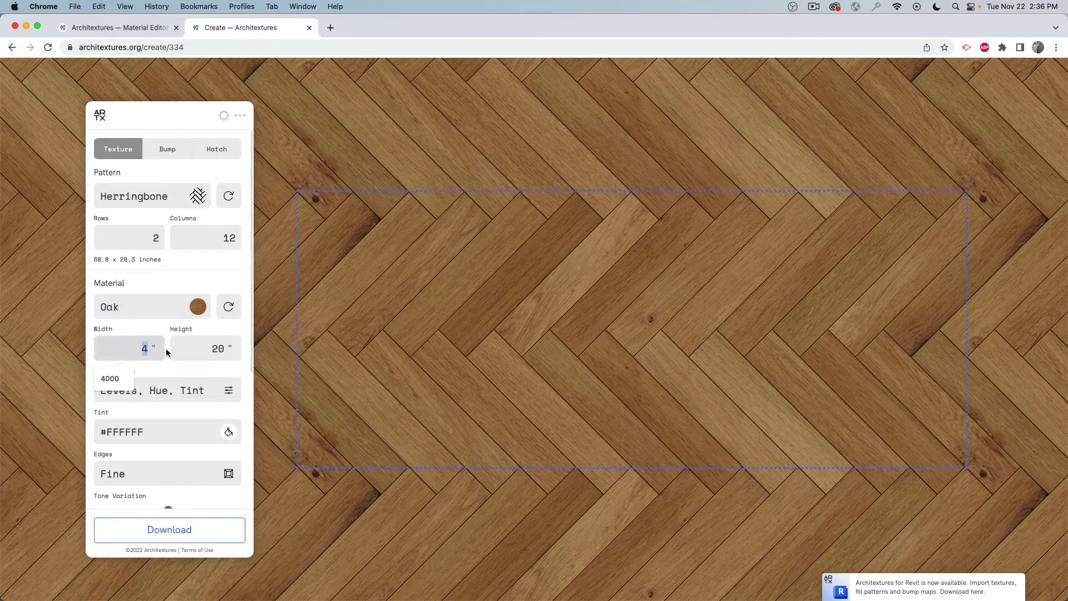
{"action": "left_click", "coordinate": [165, 238]}
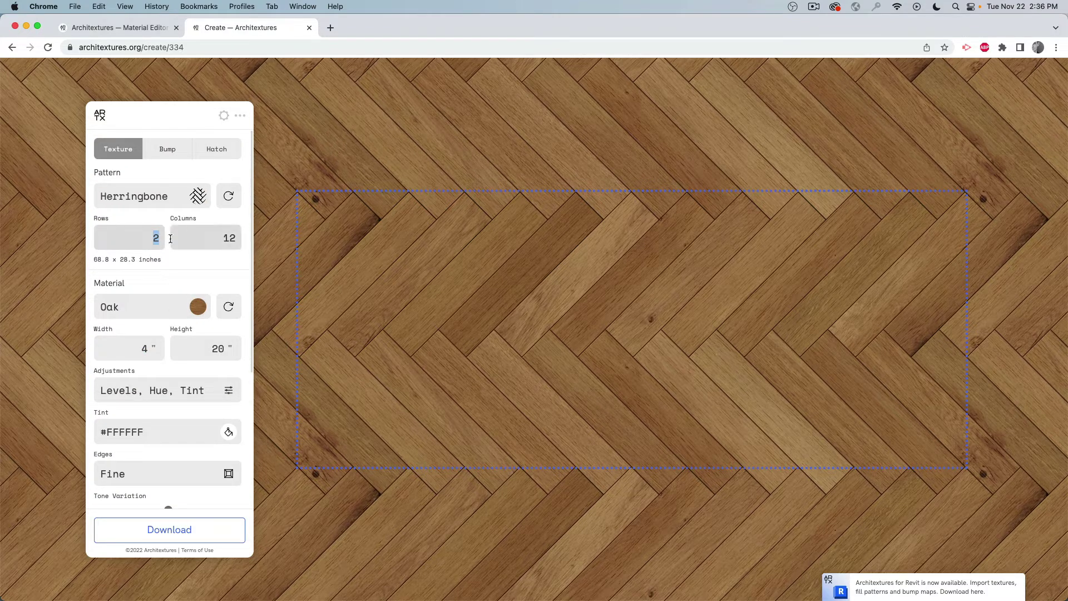
{"action": "type", "text": "4"}
{"action": "key", "text": "Tab"}
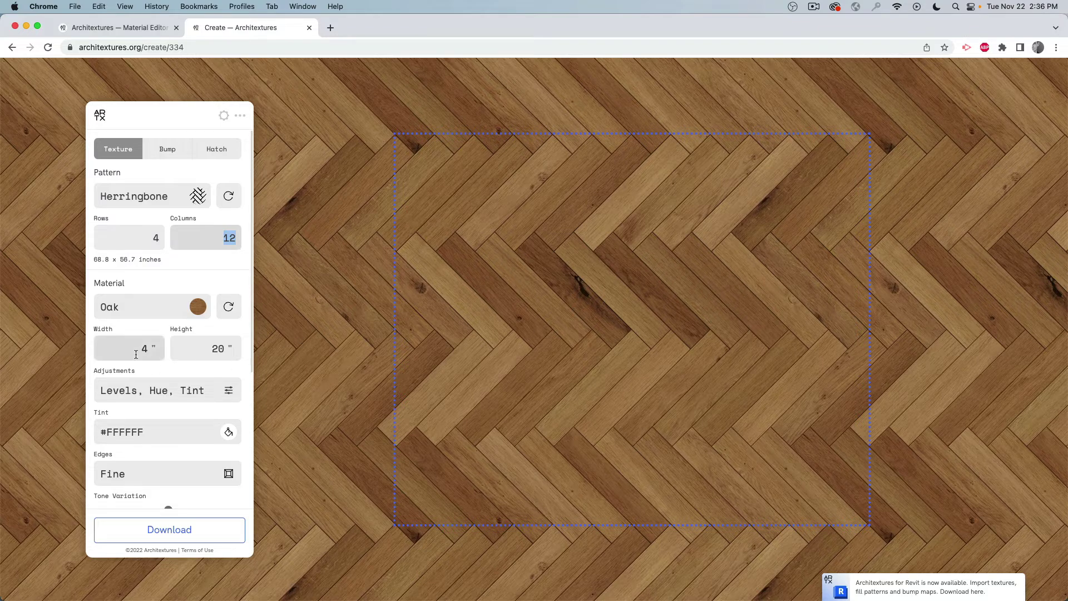
{"action": "left_click", "coordinate": [144, 234]}
{"action": "type", "text": "12"}
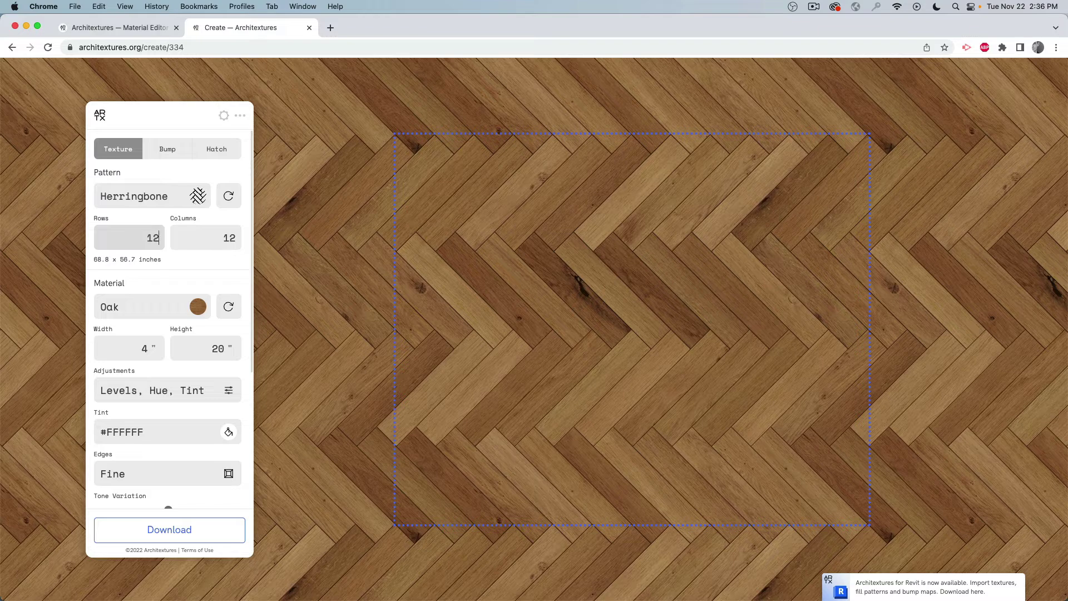
{"action": "key", "text": "Tab"}
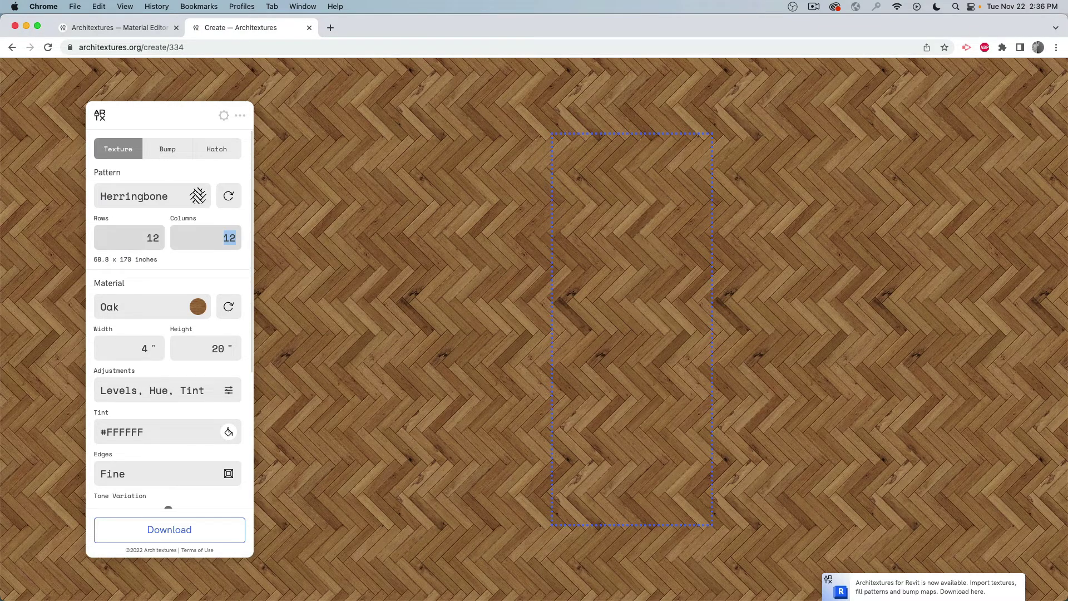
- Set the herringbone pattern to 6 rows and download it as a sample-size Texture Map JPG for personal use
{"action": "left_click", "coordinate": [141, 234]}
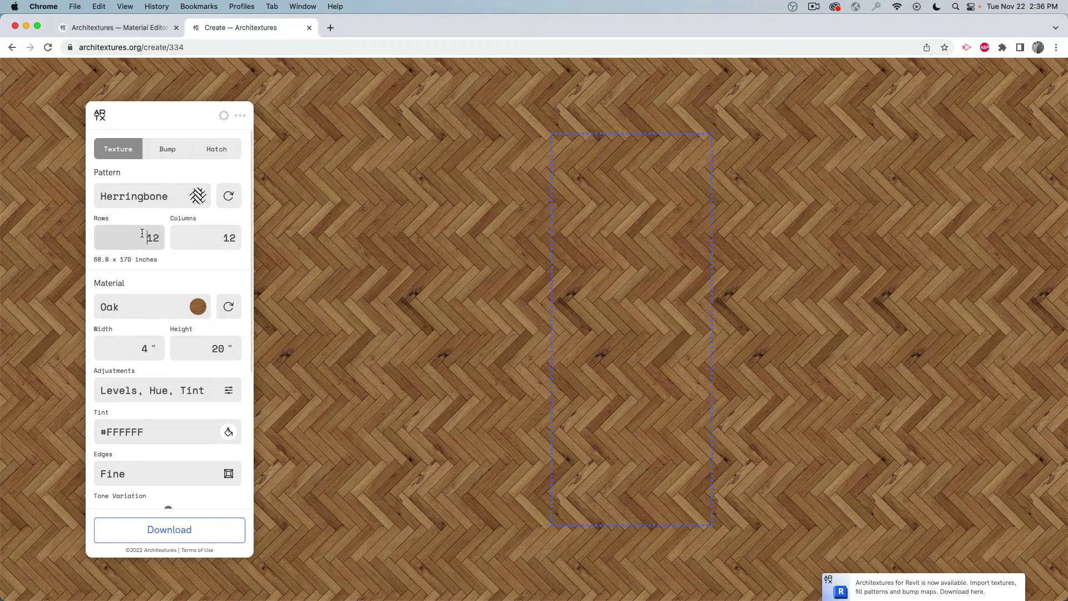
{"action": "left_click_drag", "start_coordinate": [142, 233], "coordinate": [160, 237]}
{"action": "type", "text": "6"}
{"action": "key", "text": "Tab"}
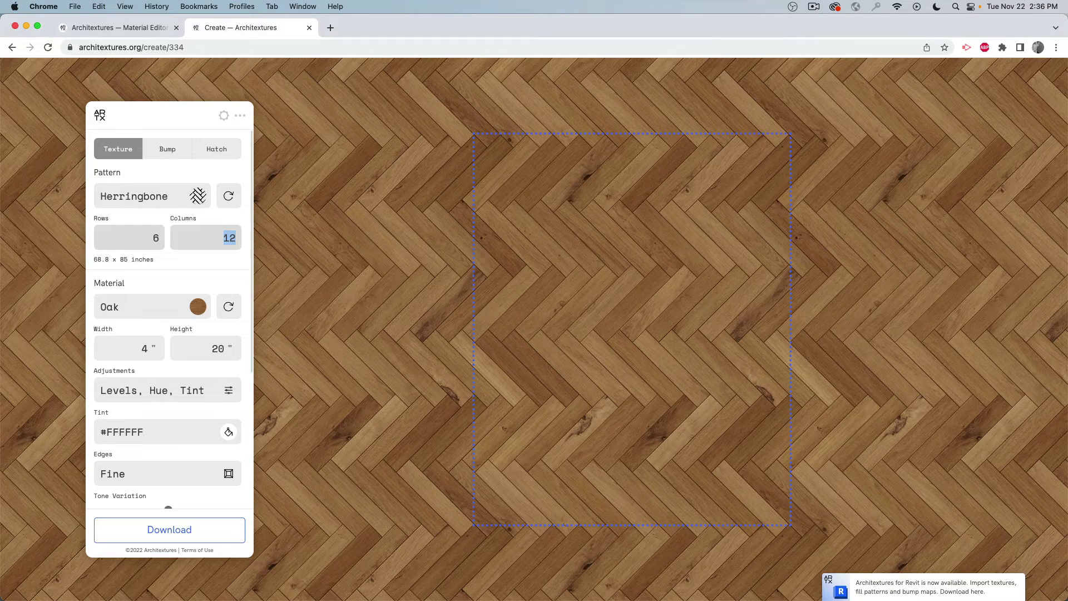
{"action": "left_click", "coordinate": [177, 533]}
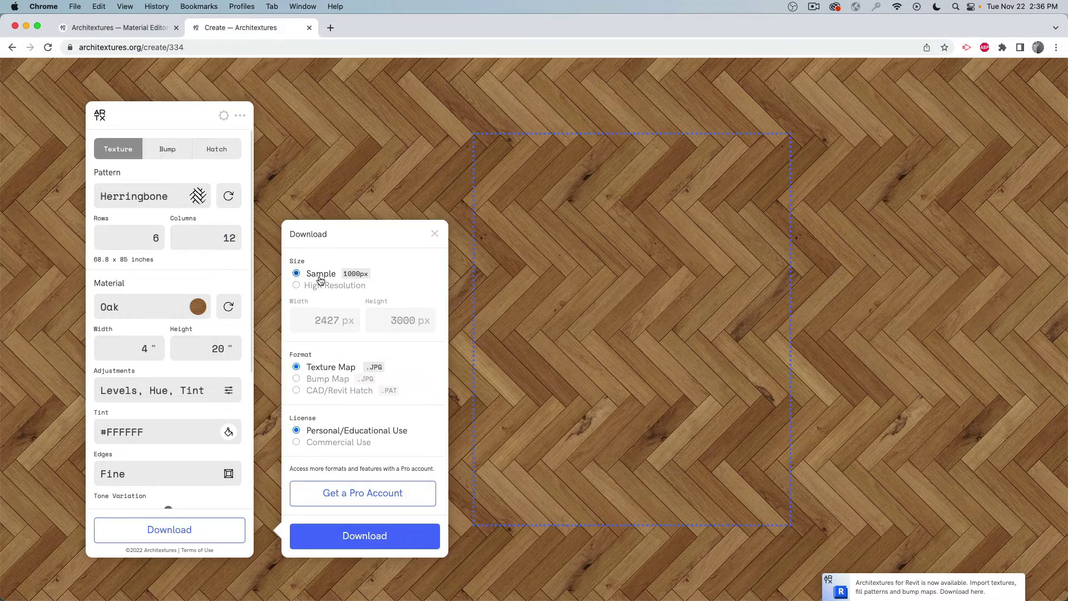
{"action": "left_click", "coordinate": [388, 544]}
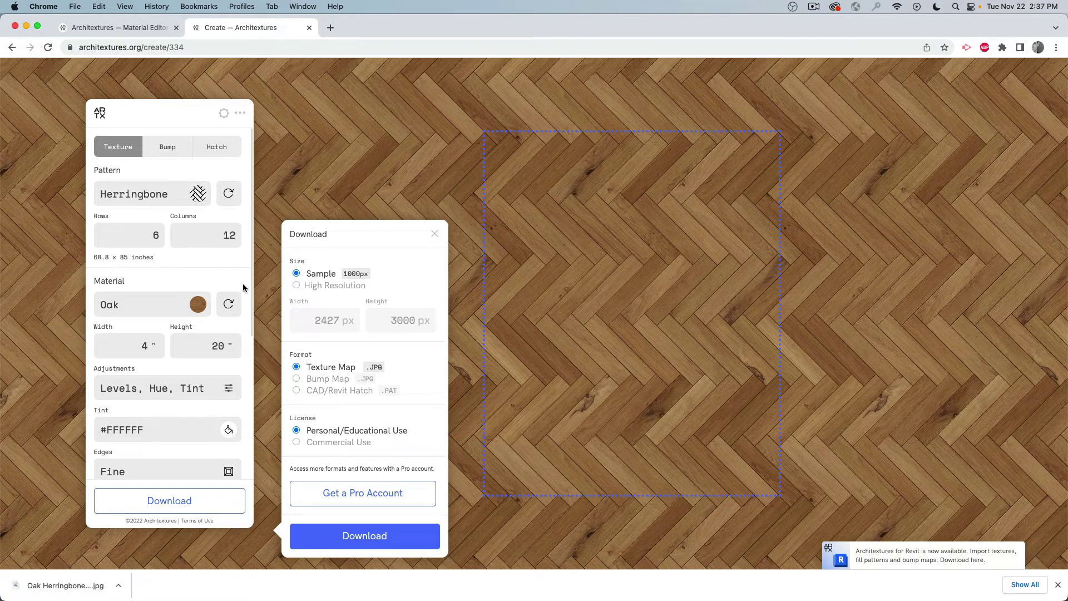
- Switch back to Blender and add a mesh plane beneath the nightstand
{"action": "key", "text": "super+Tab"}
{"action": "key", "text": "super+Tab"}
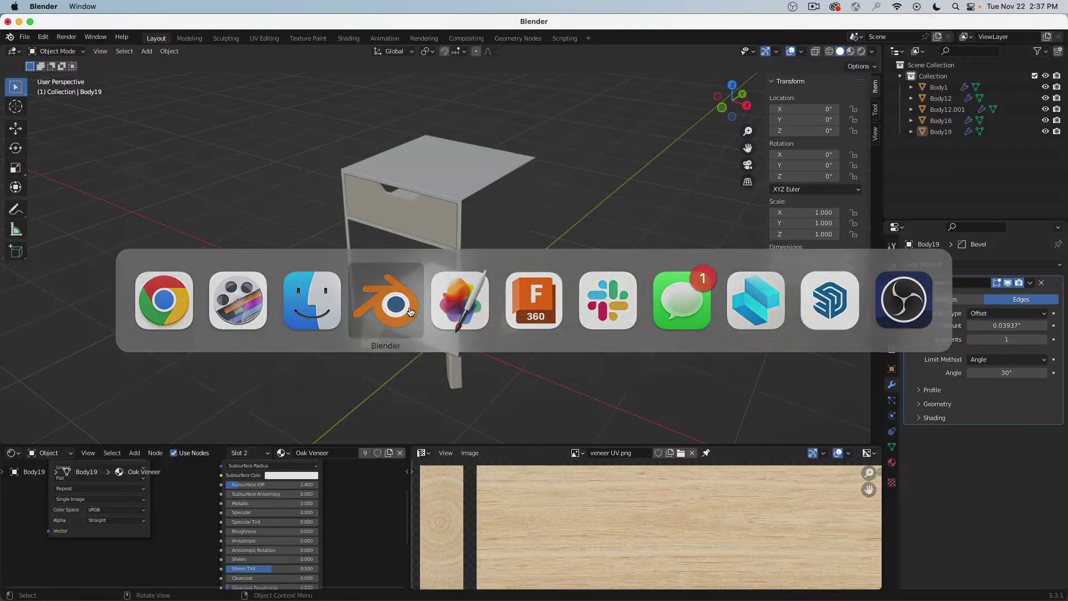
{"action": "middle_click_drag", "start_coordinate": [365, 238], "coordinate": [392, 250]}
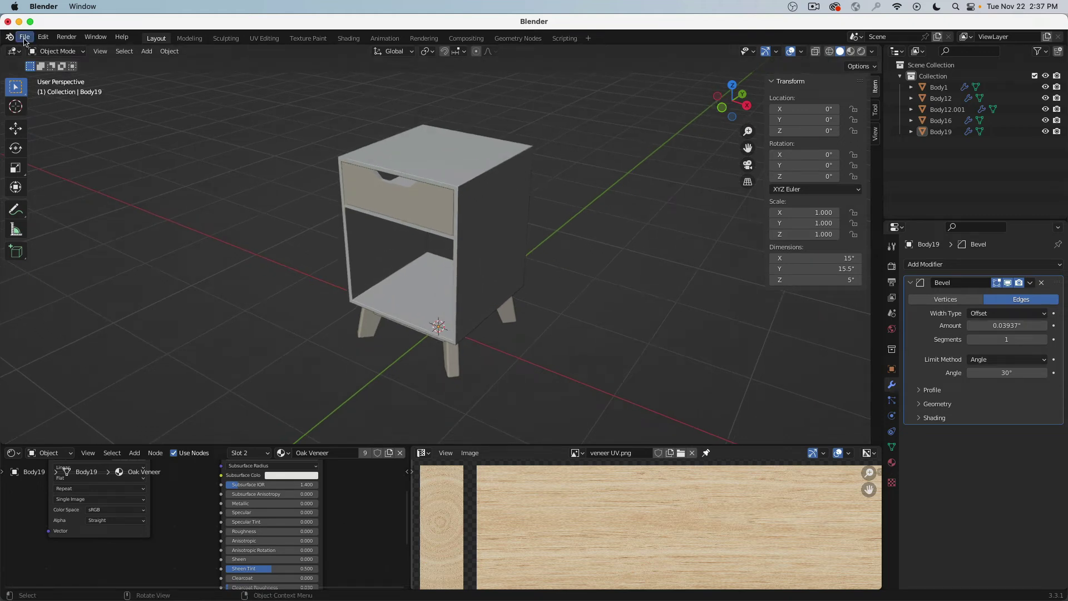
{"action": "left_click", "coordinate": [146, 50]}
{"action": "mouse_move", "coordinate": [162, 64]}
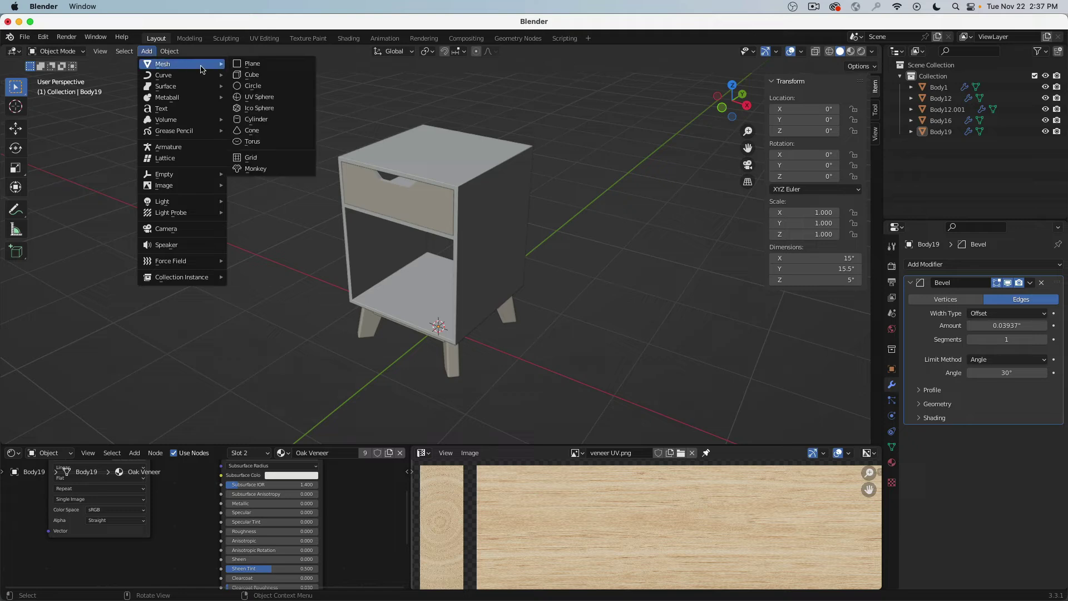
{"action": "left_click", "coordinate": [253, 64]}
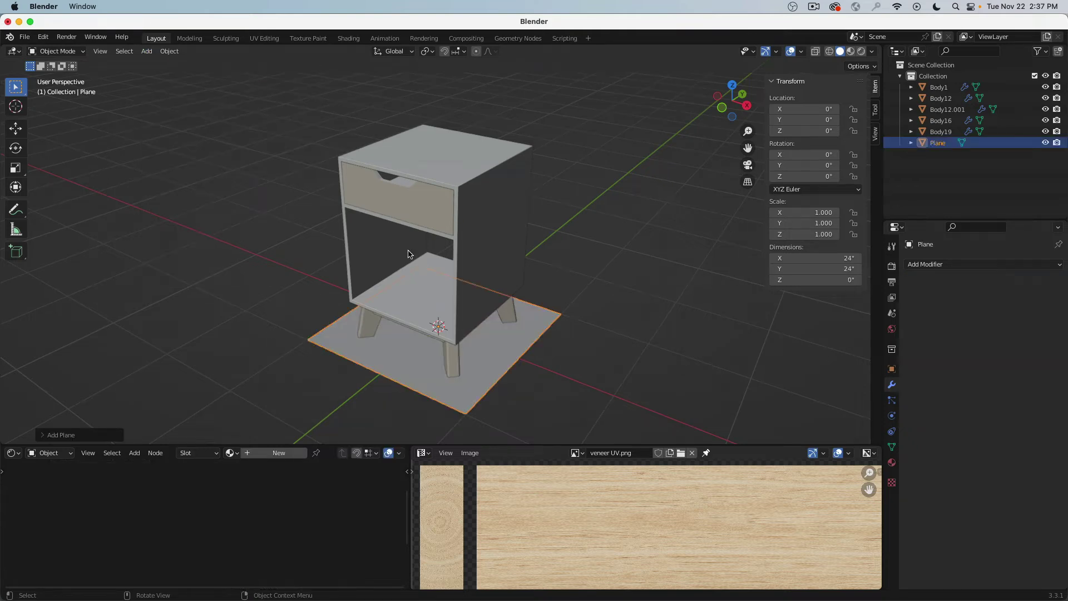
- Set the floor plane's X and Y dimensions to 10'
{"action": "middle_click_drag", "start_coordinate": [370, 238], "coordinate": [336, 260]}
{"action": "scroll", "coordinate": [336, 260], "scroll_direction": "down", "scroll_amount": 3}
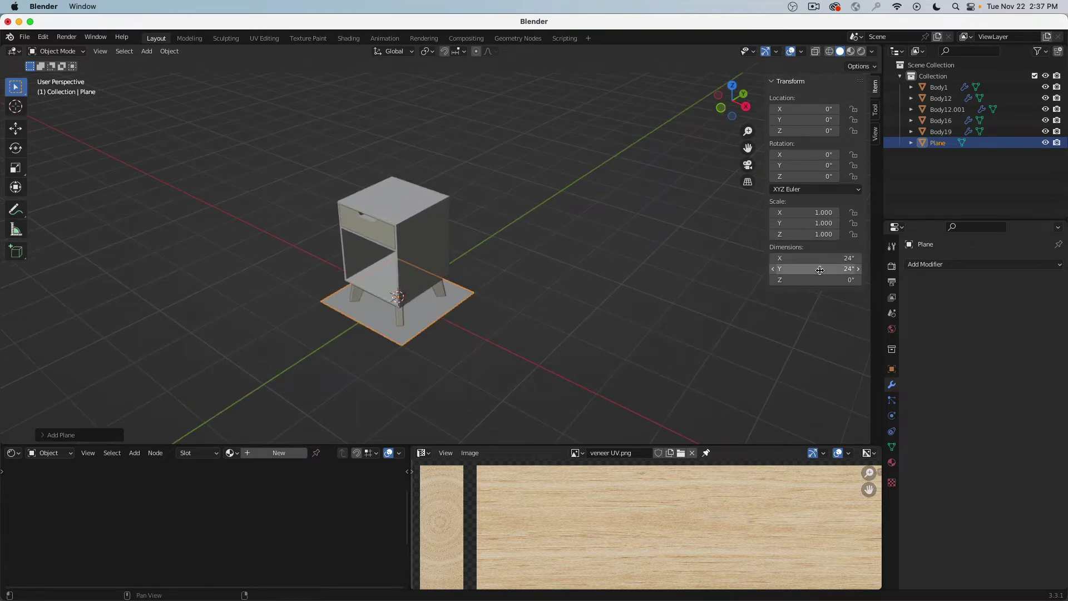
{"action": "mouse_move", "coordinate": [820, 257]}
{"action": "left_mouse_down"}
{"action": "mouse_move", "coordinate": [821, 268]}
{"action": "mouse_move", "coordinate": [818, 257]}
{"action": "left_mouse_up"}
{"action": "type", "text": "10"}
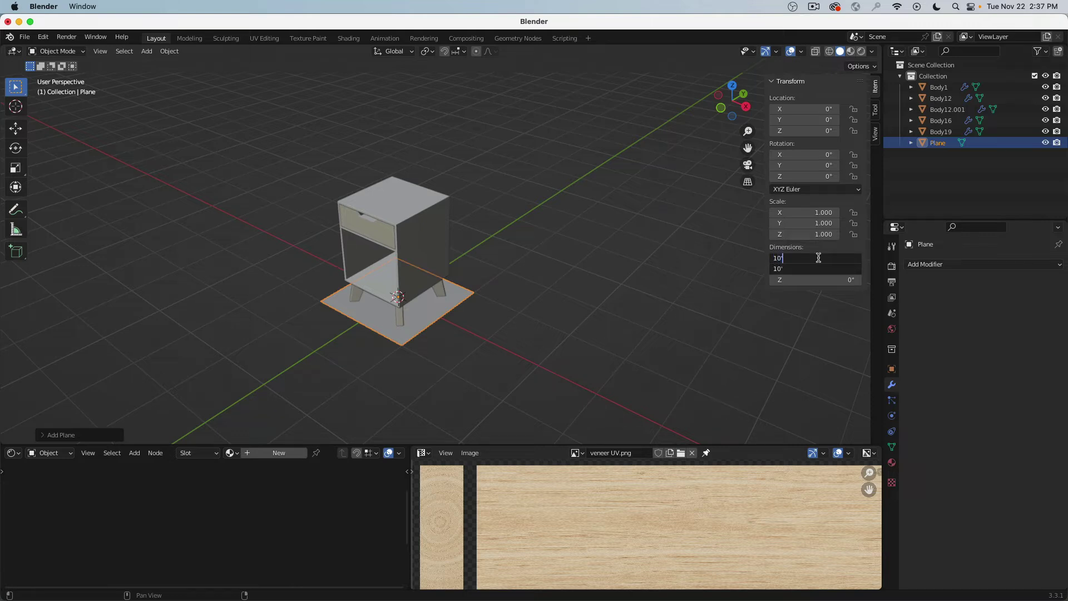
{"action": "key", "text": "Return"}
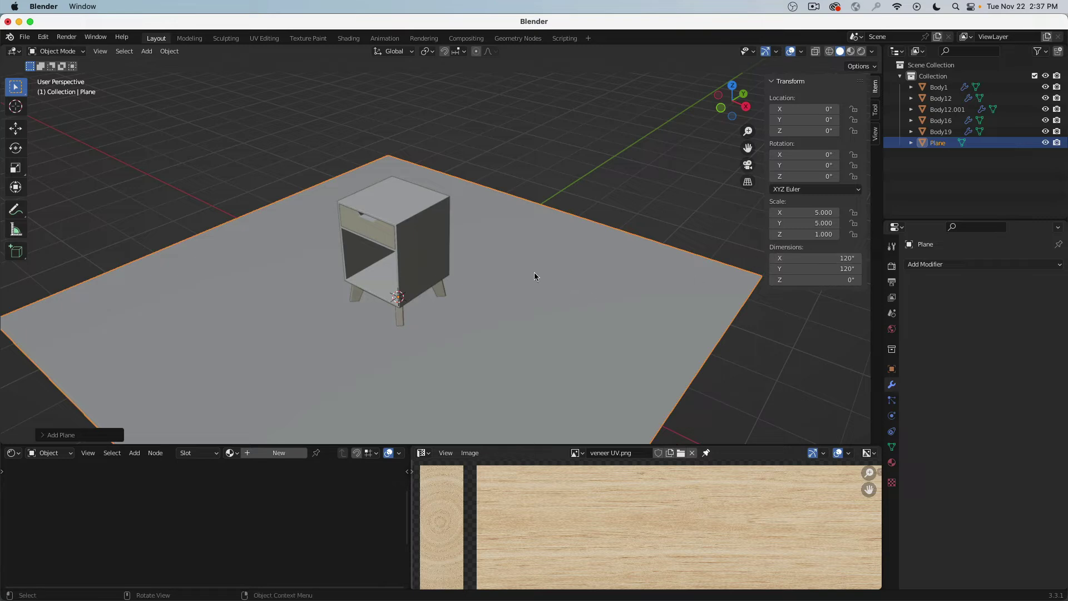
- Apply the scale of the resized floor plane
{"action": "scroll", "coordinate": [445, 264], "scroll_direction": "down", "scroll_amount": 4}
{"action": "middle_click_drag", "start_coordinate": [356, 256], "coordinate": [485, 257]}
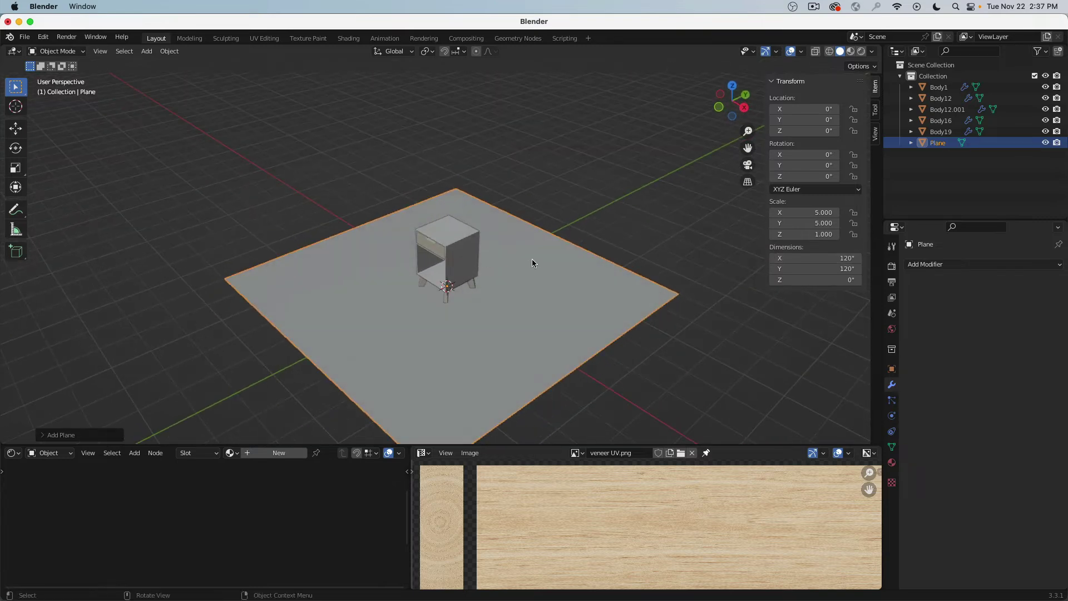
{"action": "left_click", "coordinate": [169, 52]}
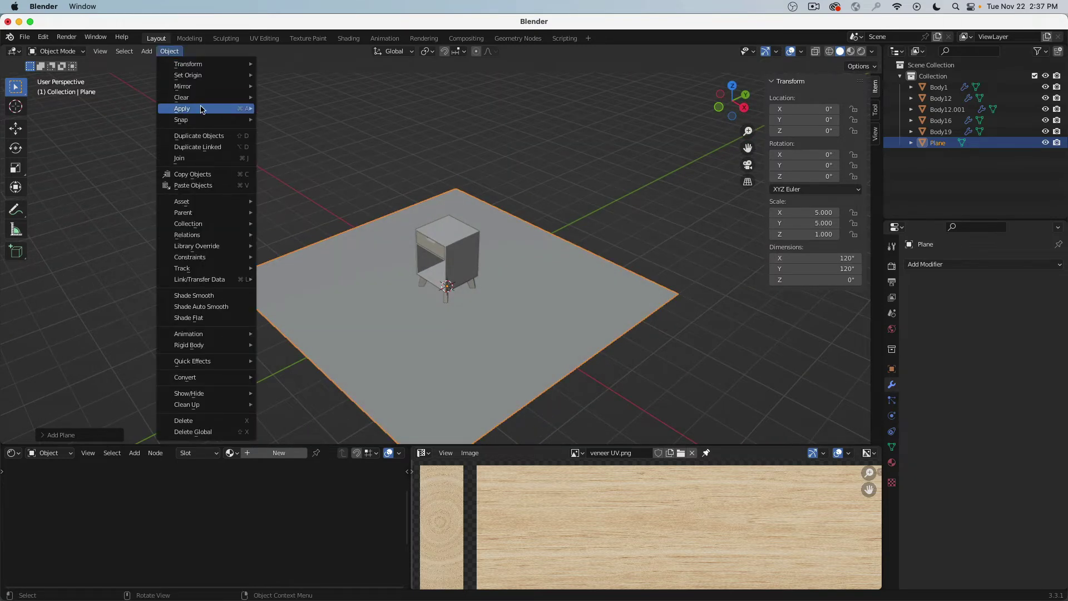
{"action": "mouse_move", "coordinate": [211, 109]}
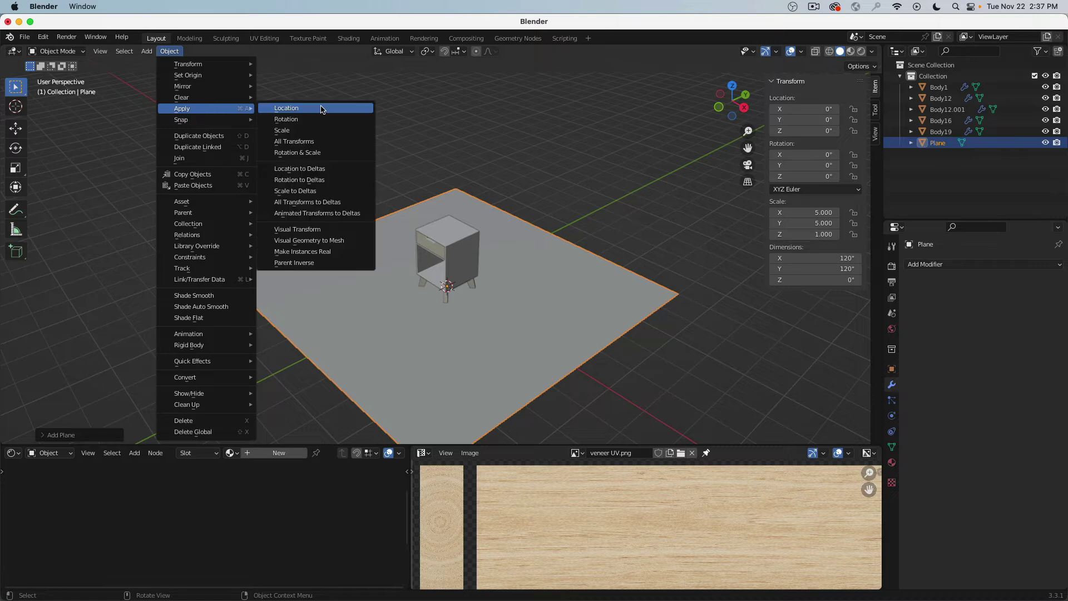
{"action": "left_click", "coordinate": [320, 130]}
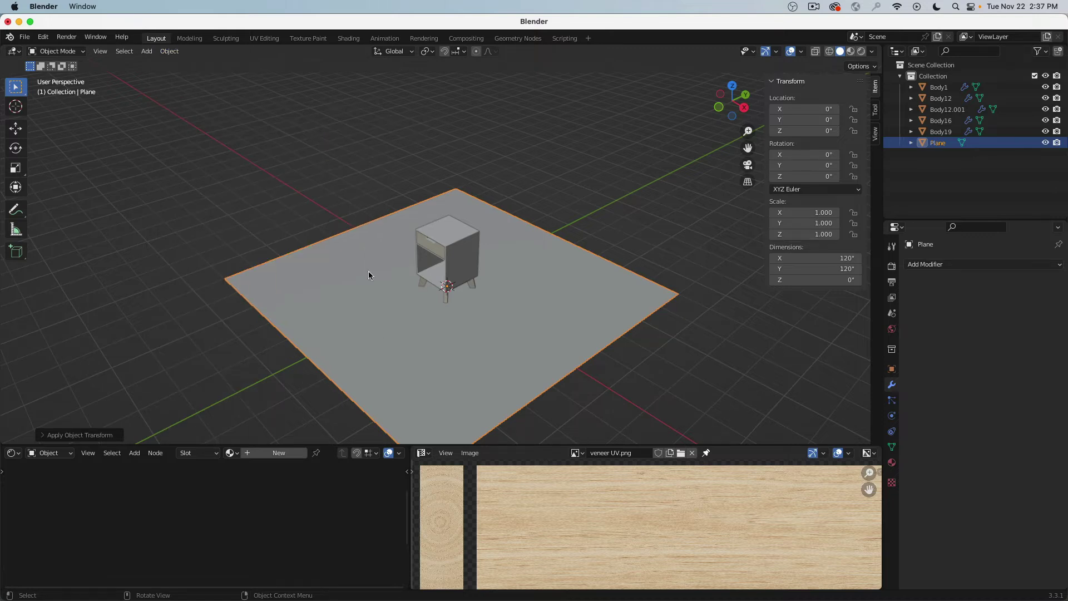
- Enlarge the shader and image editors and create a material named Wood Floor on the plane
{"action": "left_click_drag", "start_coordinate": [510, 445], "coordinate": [508, 298]}
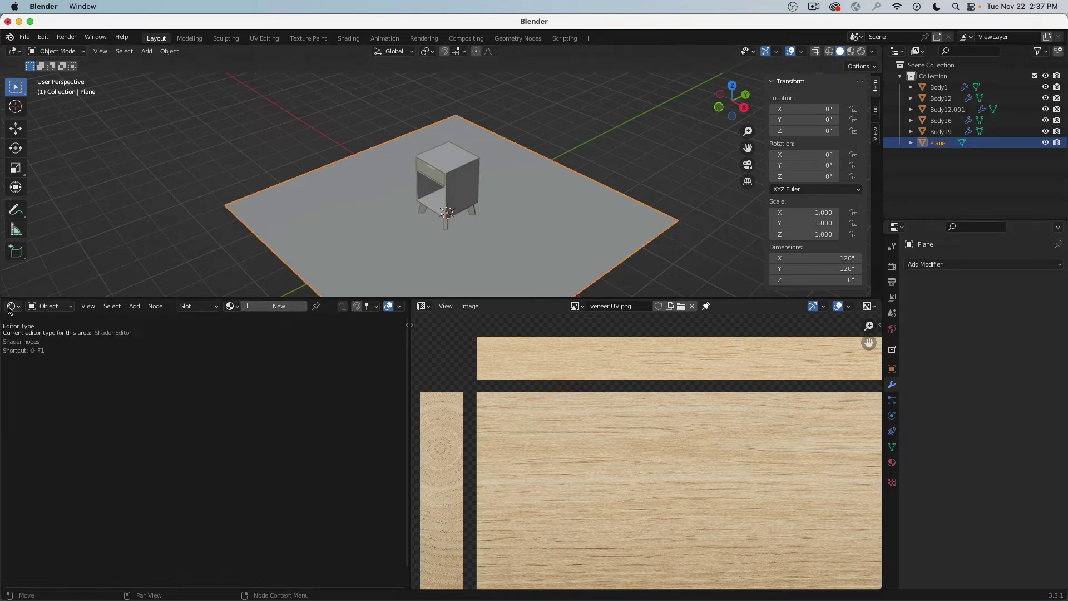
{"action": "left_click", "coordinate": [274, 306]}
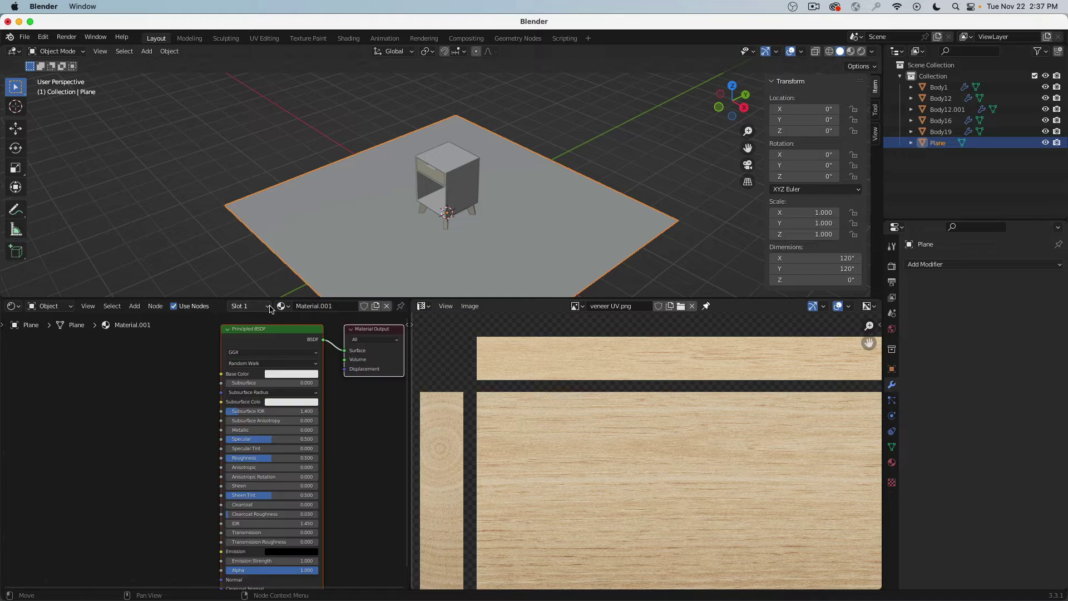
{"action": "left_click", "coordinate": [325, 308]}
{"action": "type", "text": "Wood FLoor"}
{"action": "key", "text": "Return"}
{"action": "left_click", "coordinate": [338, 309]}
{"action": "left_click", "coordinate": [339, 310]}
{"action": "key", "text": "Return"}
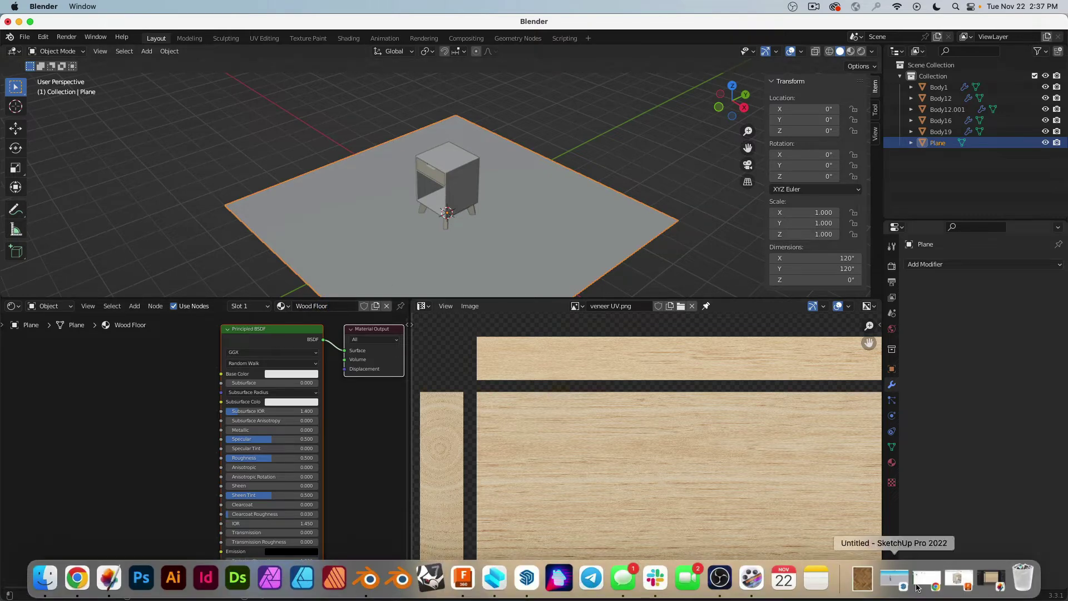
- Move "Oak Herringbone 68.8 x 170 inches.jpg" from Downloads to the Desktop in Finder and return to Blender
{"action": "left_click", "coordinate": [864, 578]}
{"action": "left_click", "coordinate": [868, 497]}
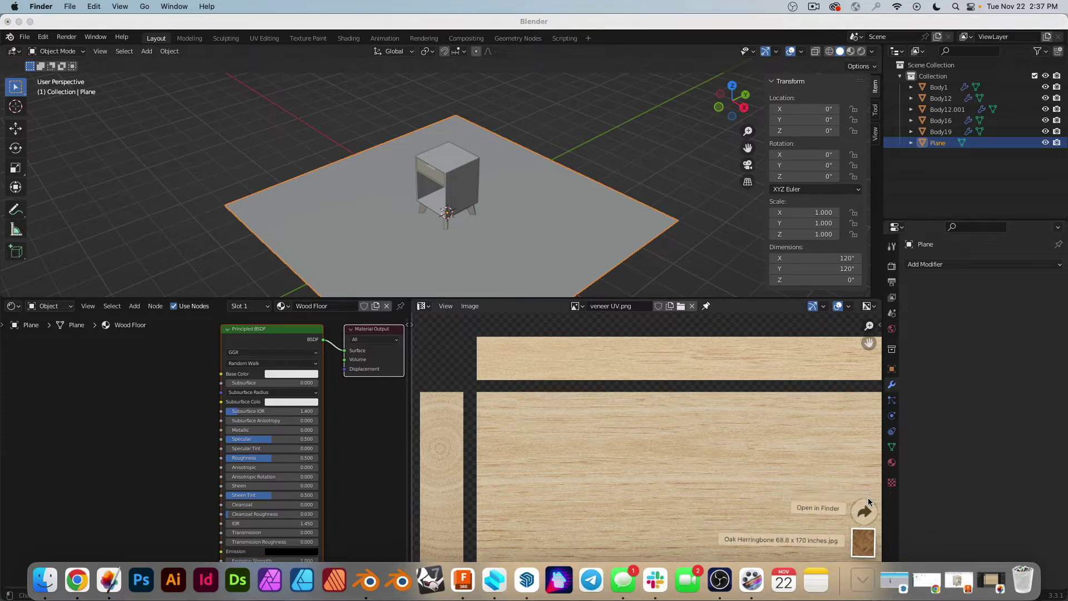
{"action": "left_click", "coordinate": [511, 69]}
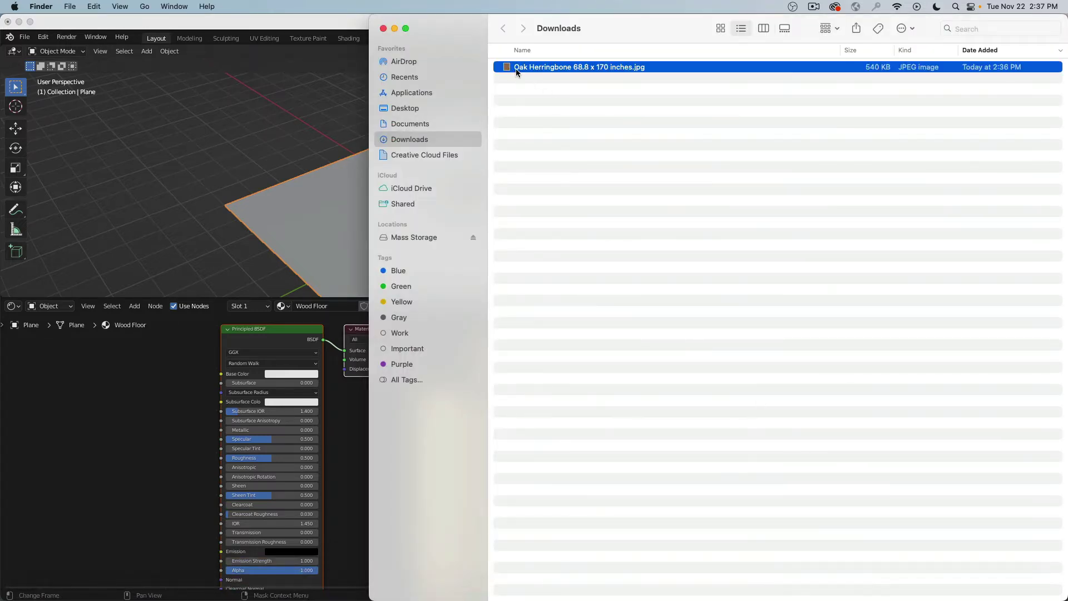
{"action": "left_click_drag", "start_coordinate": [556, 66], "coordinate": [425, 110]}
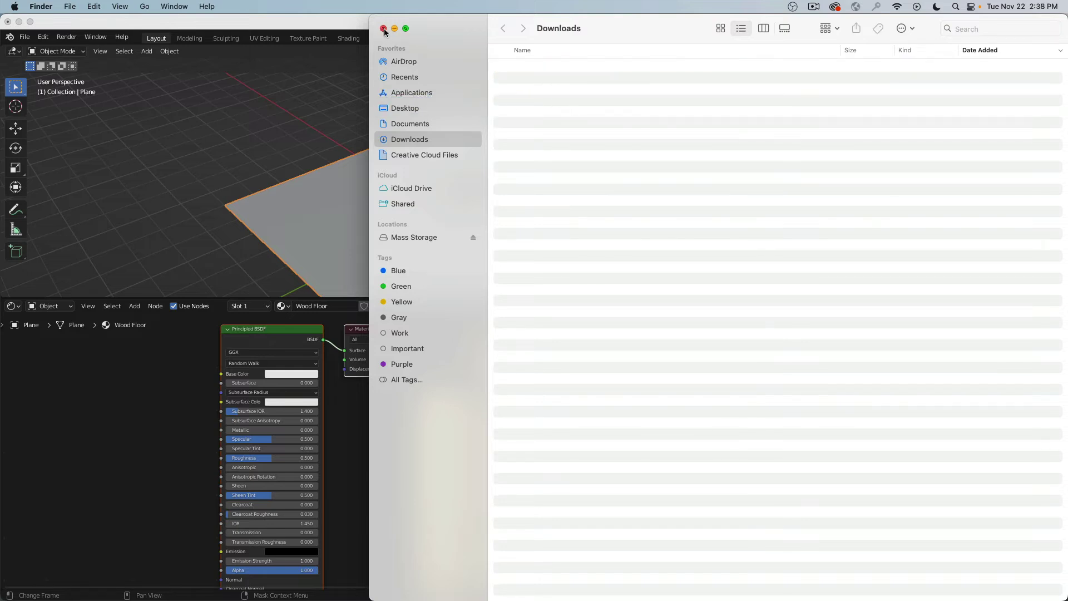
{"action": "left_click", "coordinate": [383, 29]}
{"action": "left_click", "coordinate": [293, 115]}
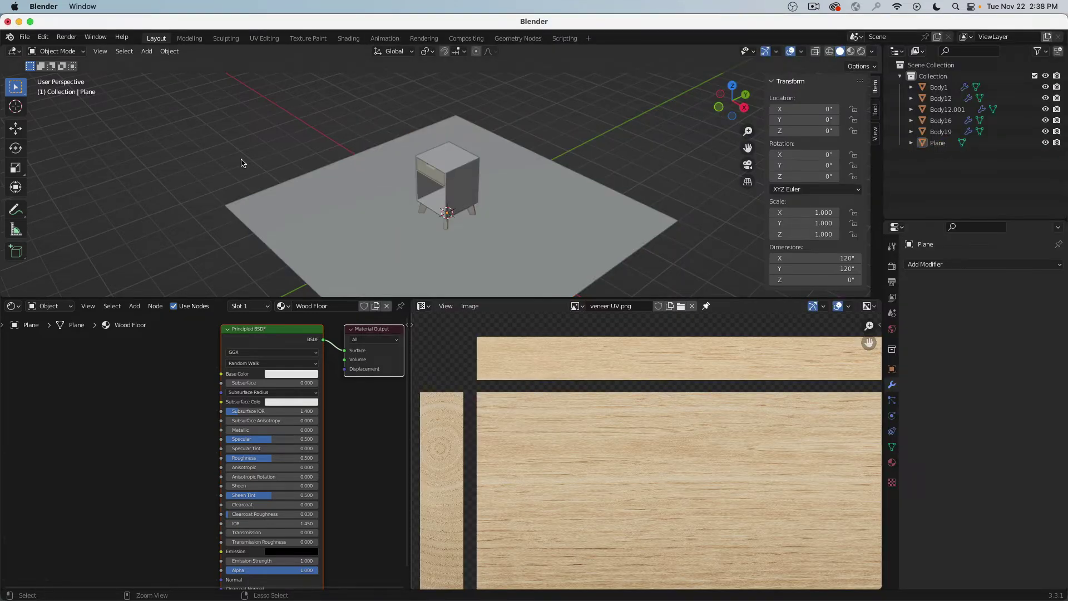
- Save the scene to the Desktop as "Rendering Sie Stand.blend"
{"action": "key", "text": "super+s"}
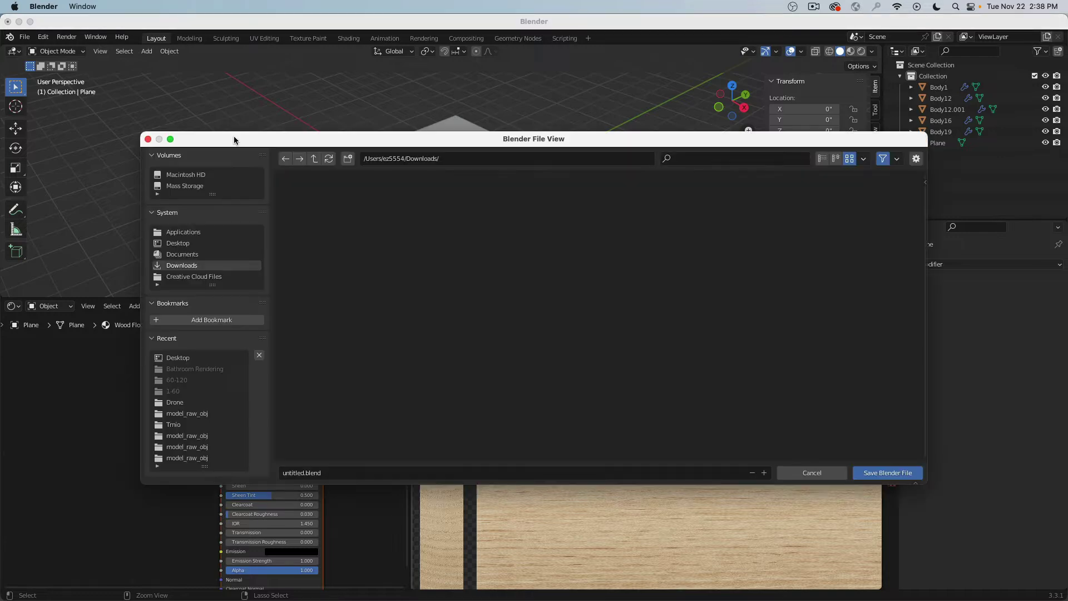
{"action": "left_click", "coordinate": [195, 243]}
{"action": "left_click", "coordinate": [339, 472]}
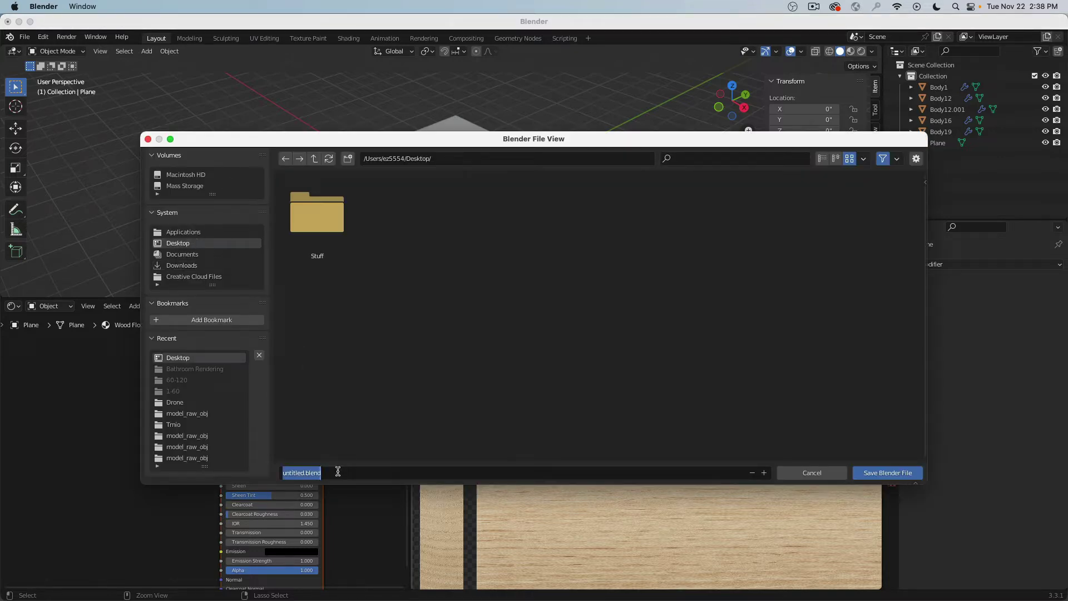
{"action": "type", "text": "Rendering Sie Sta"}
{"action": "key", "text": "Return"}
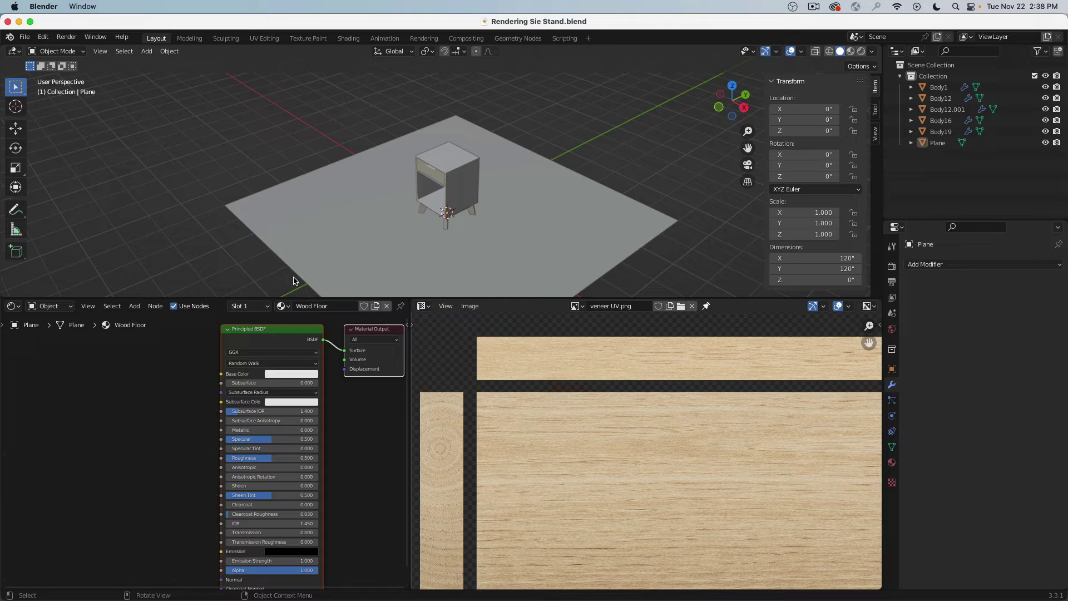
- Add an Image Texture node with "Oak Herringbone 68.8 x 170 inches.jpg" to Wood Floor and connect its Color to Base Color
{"action": "left_click", "coordinate": [367, 219]}
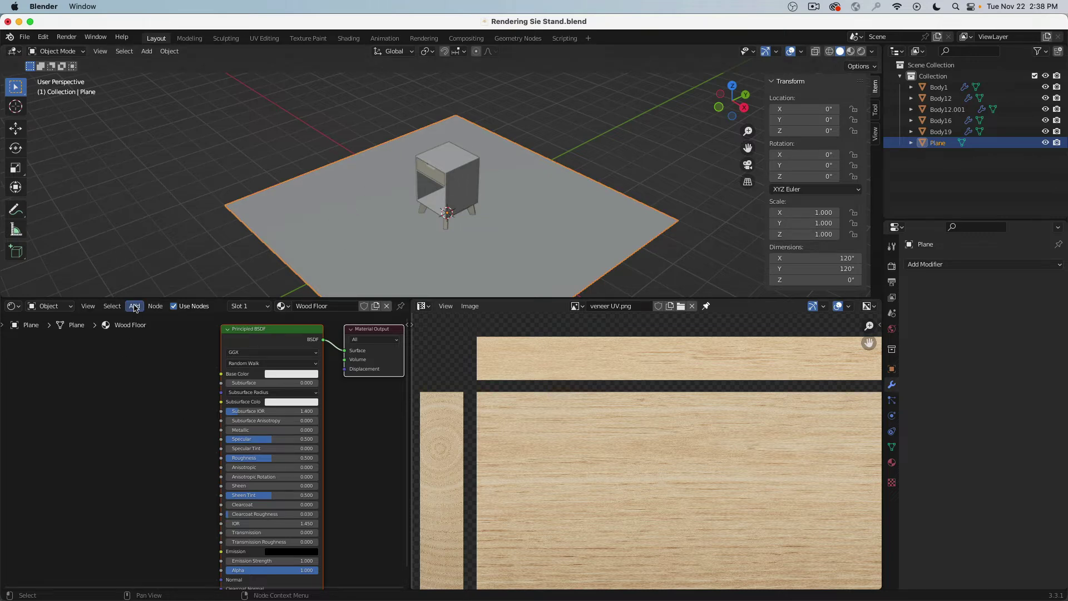
{"action": "left_click", "coordinate": [134, 306]}
{"action": "mouse_move", "coordinate": [156, 369]}
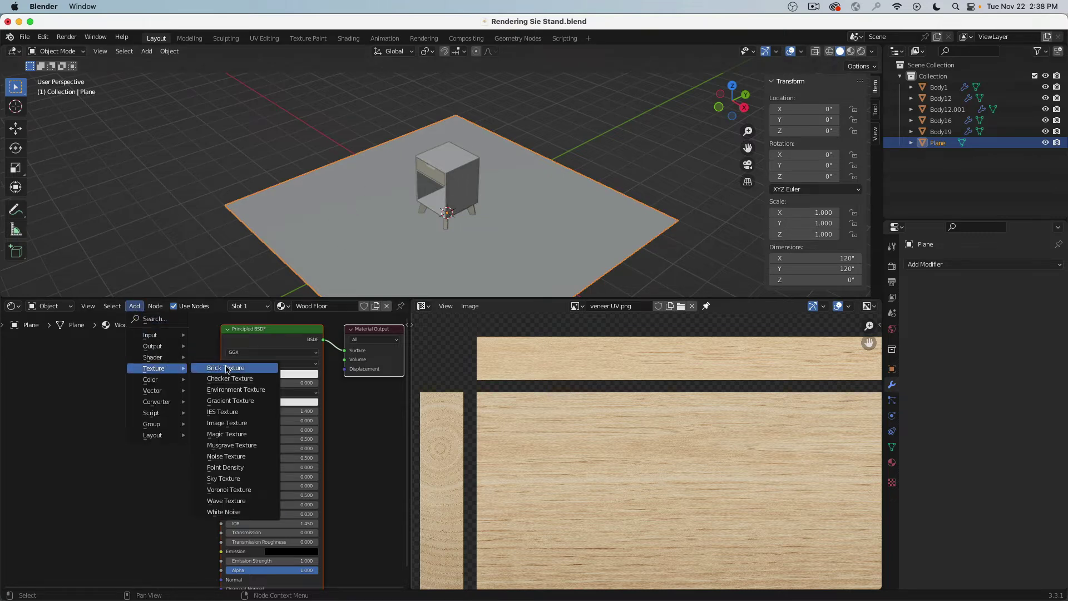
{"action": "left_click", "coordinate": [253, 423]}
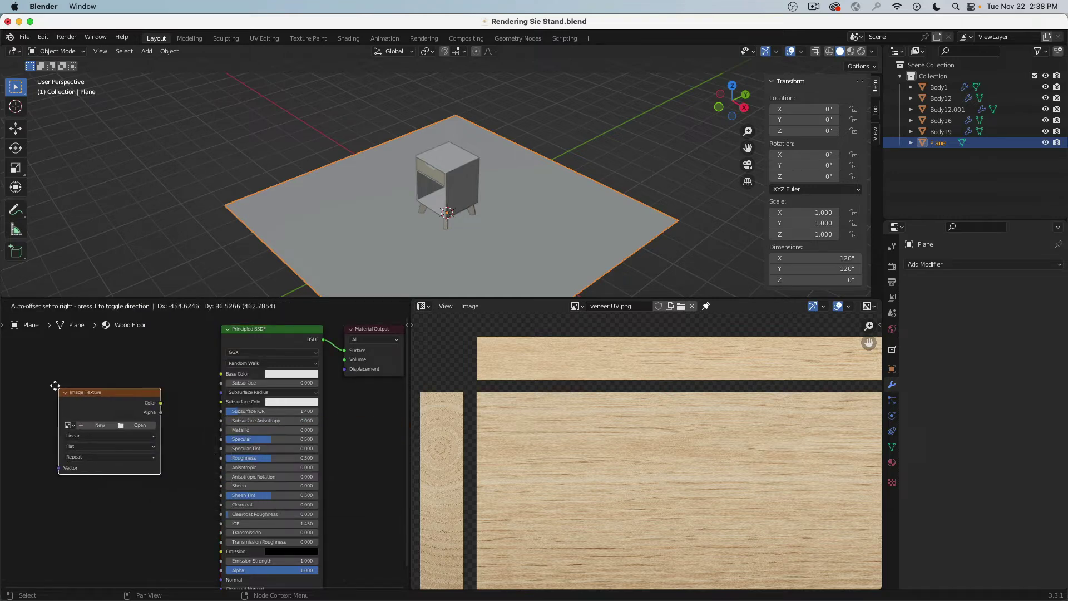
{"action": "left_click", "coordinate": [70, 395]}
{"action": "left_click", "coordinate": [136, 421]}
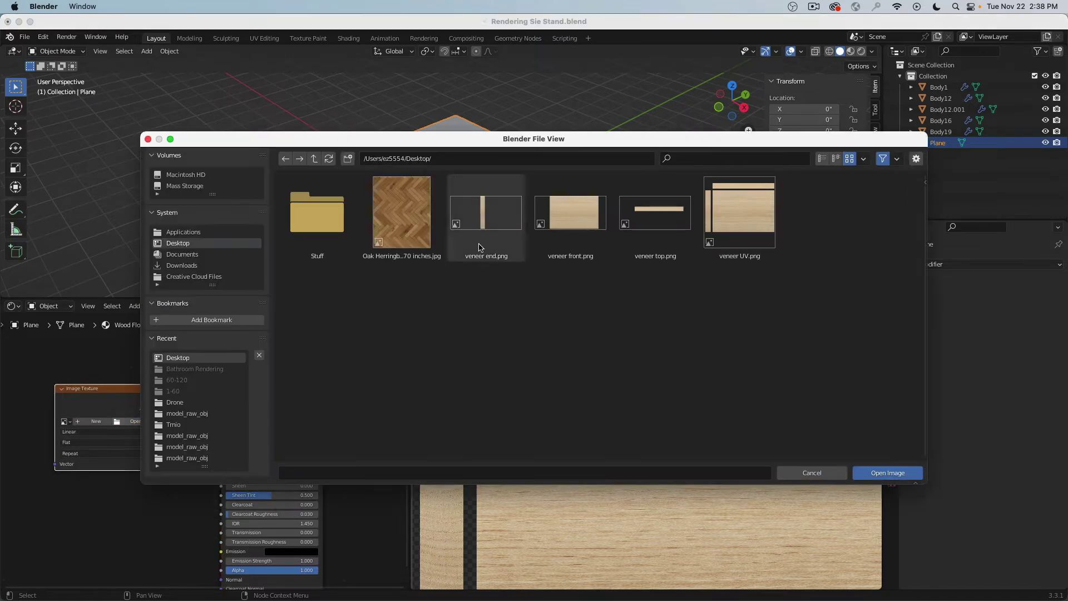
{"action": "left_click", "coordinate": [390, 211]}
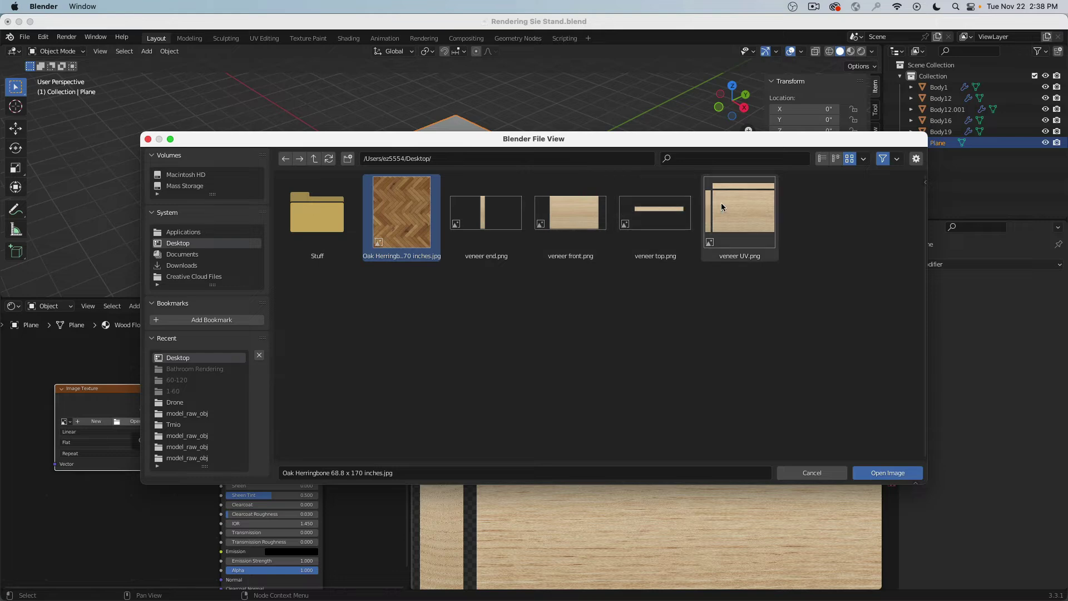
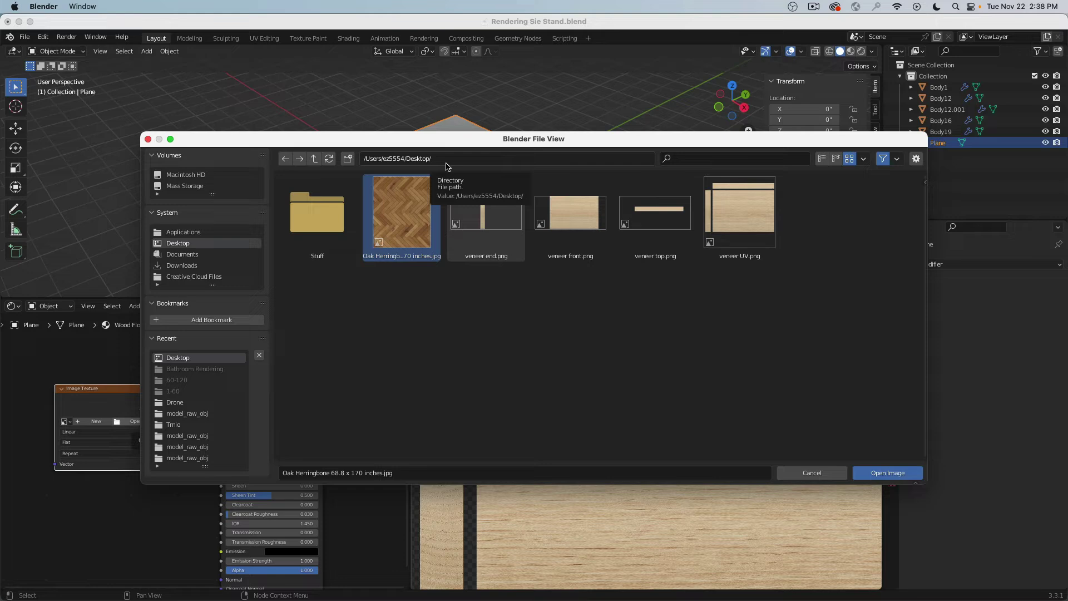
{"action": "left_click", "coordinate": [902, 474]}
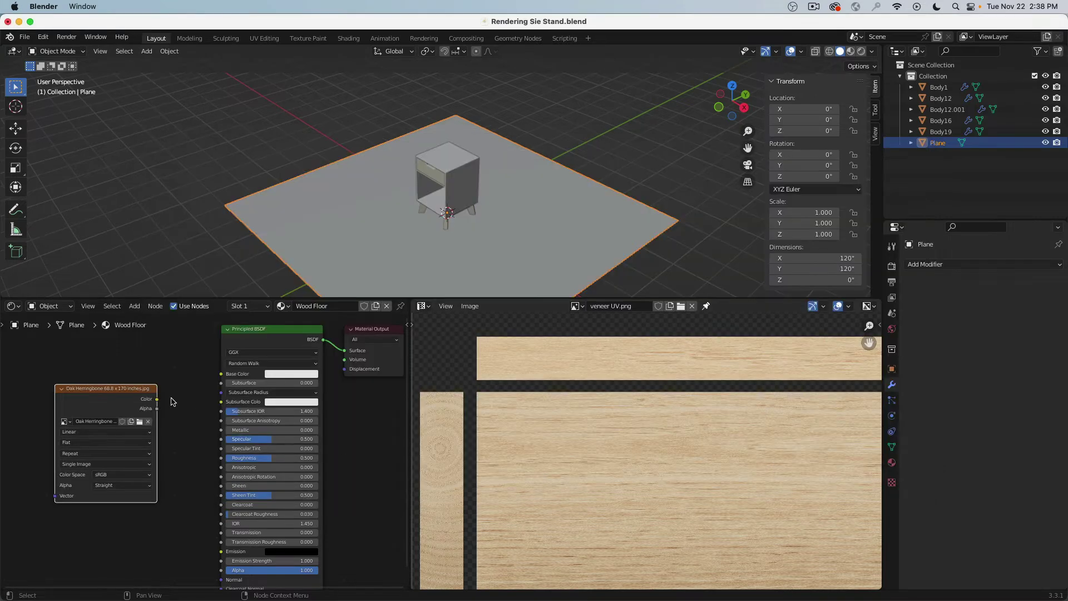
{"action": "left_click_drag", "start_coordinate": [157, 400], "coordinate": [221, 374]}
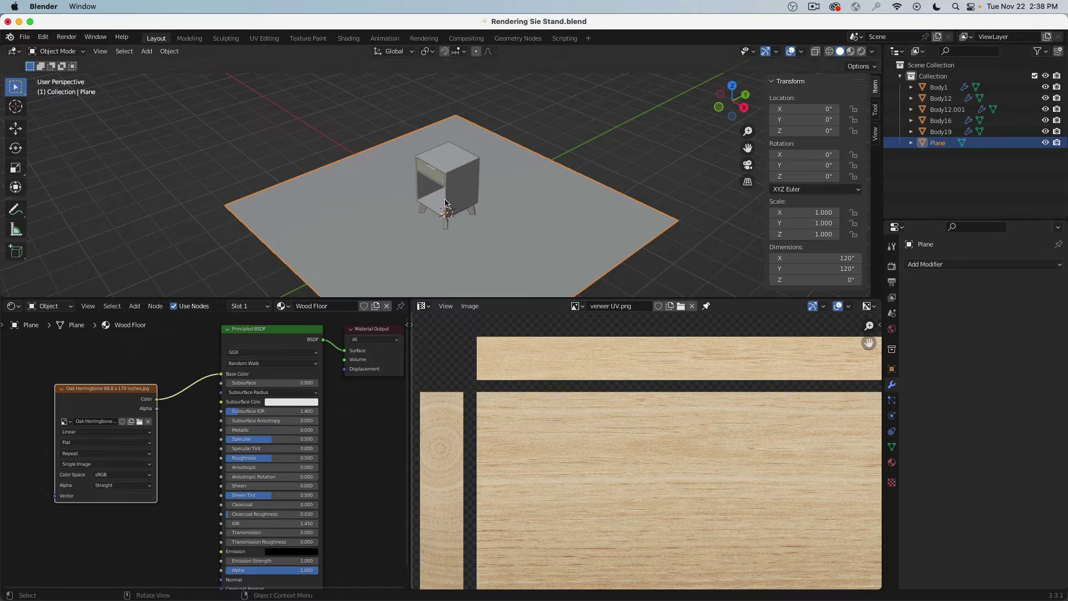
- Show the scene in Material Preview and move the herringbone image node farther away from the Principled BSDF
{"action": "left_click", "coordinate": [850, 51]}
{"action": "middle_click_drag", "start_coordinate": [484, 189], "coordinate": [490, 161]}
{"action": "scroll", "coordinate": [482, 162], "scroll_direction": "down", "scroll_amount": 4}
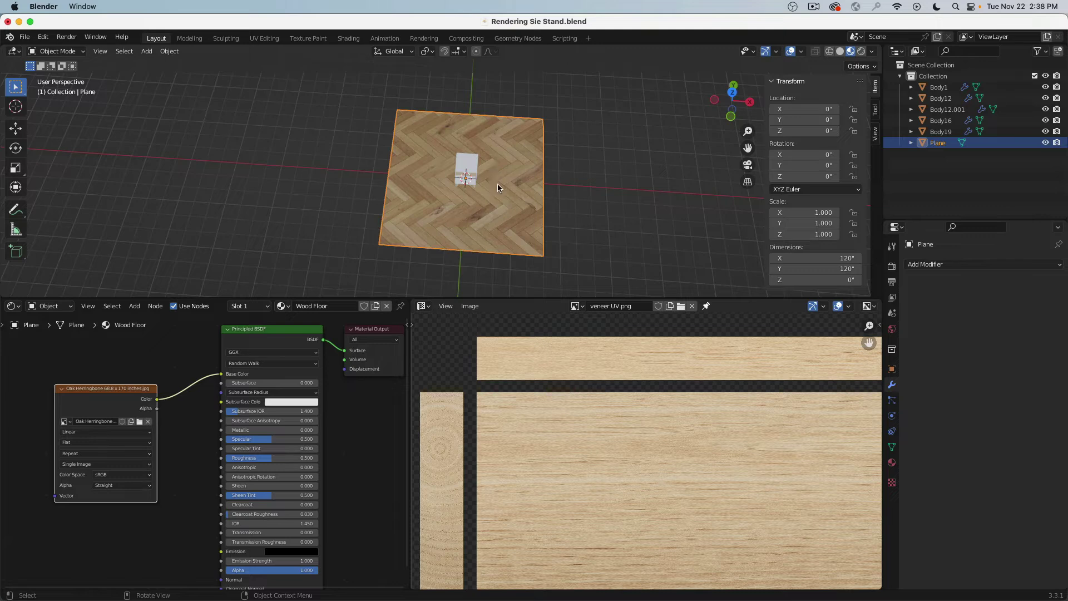
{"action": "middle_click_drag", "start_coordinate": [119, 372], "coordinate": [282, 378]}
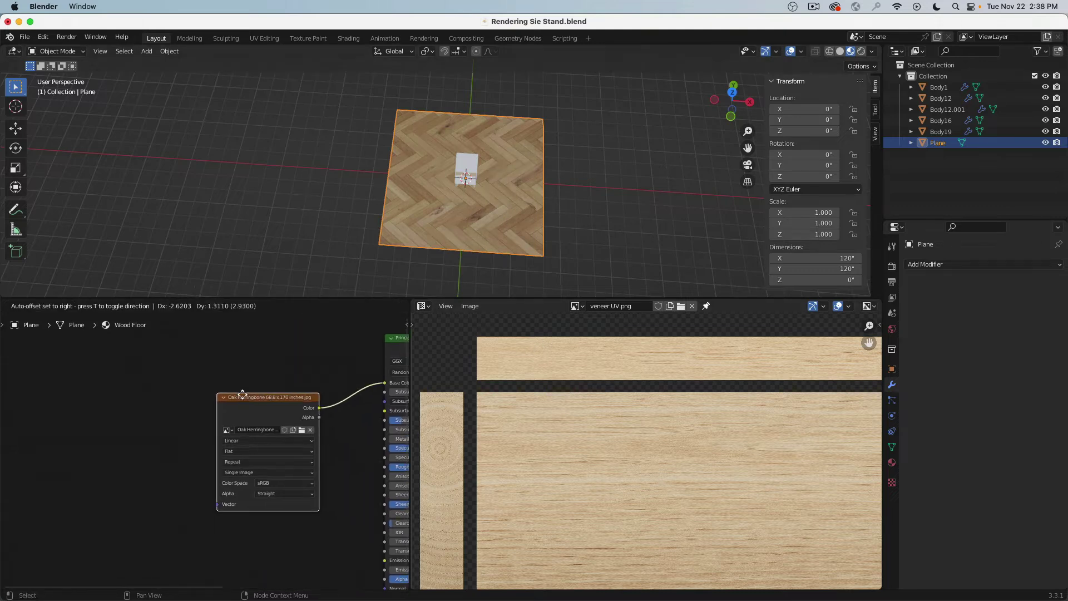
{"action": "left_click_drag", "start_coordinate": [278, 393], "coordinate": [64, 404]}
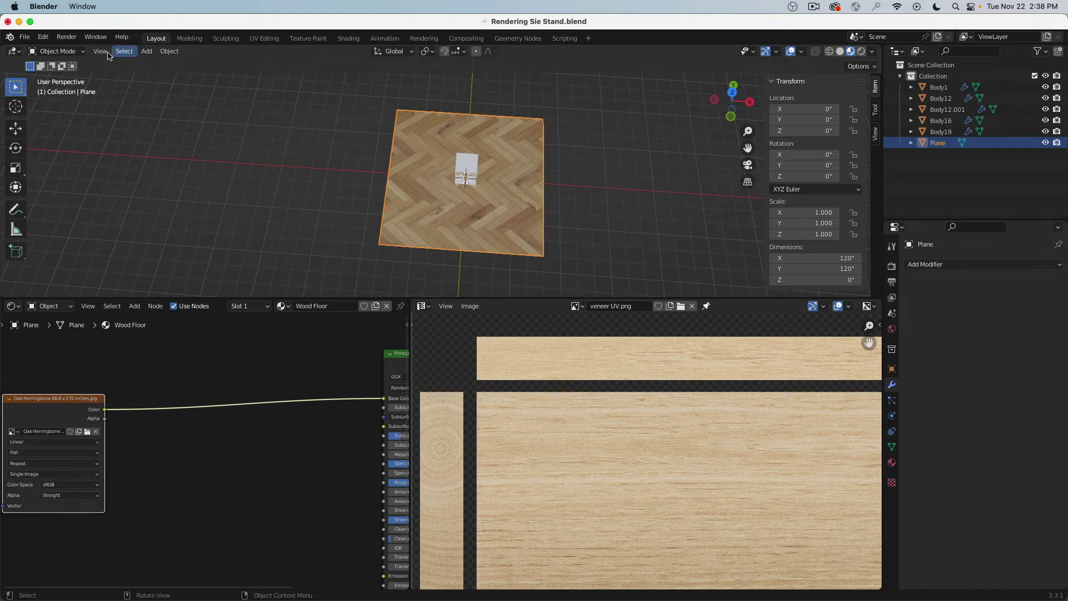
- Put the floor plane in Edit Mode and display the Oak Herringbone image behind its UVs
{"action": "left_click", "coordinate": [57, 51]}
{"action": "left_click", "coordinate": [56, 77]}
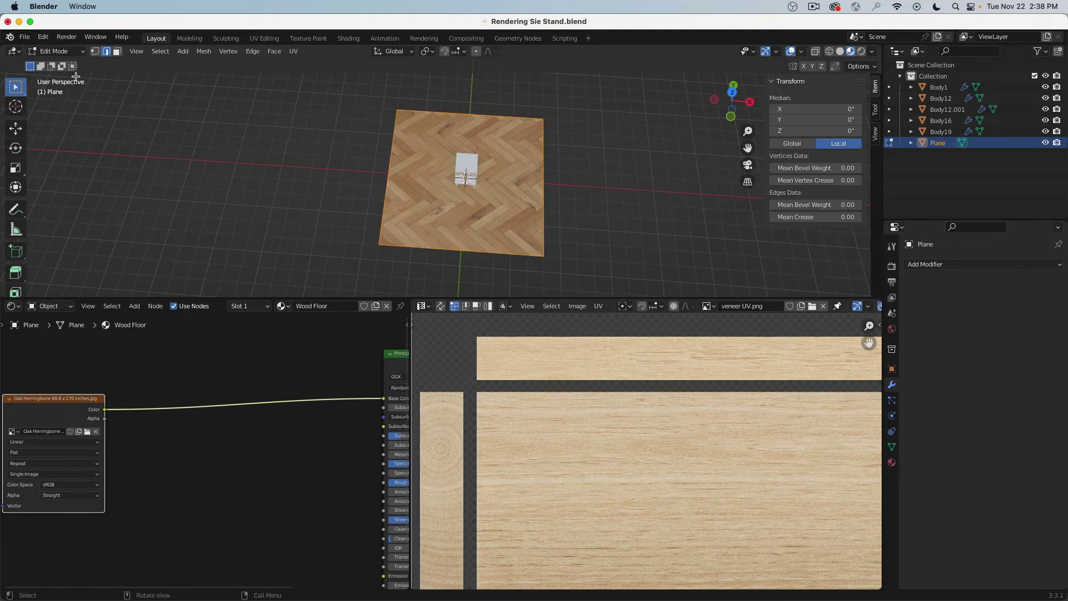
{"action": "left_click", "coordinate": [706, 306]}
{"action": "left_click", "coordinate": [716, 324]}
{"action": "scroll", "coordinate": [636, 445], "scroll_direction": "up", "scroll_amount": 2}
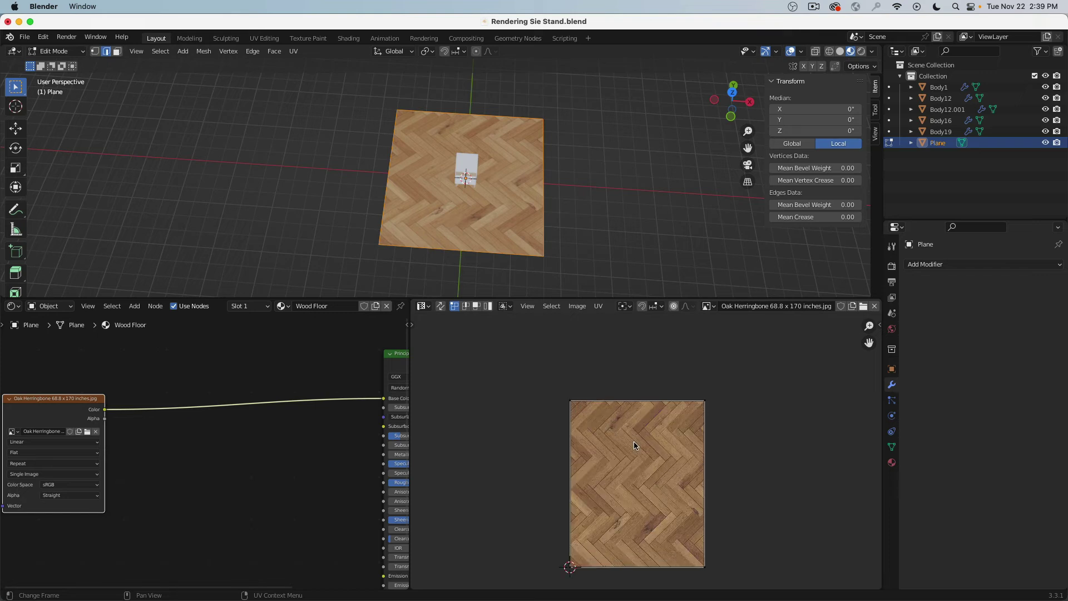
- Try rotating the floor plane's entire UV layout by 90° and by a free angle
{"action": "key", "text": "a"}
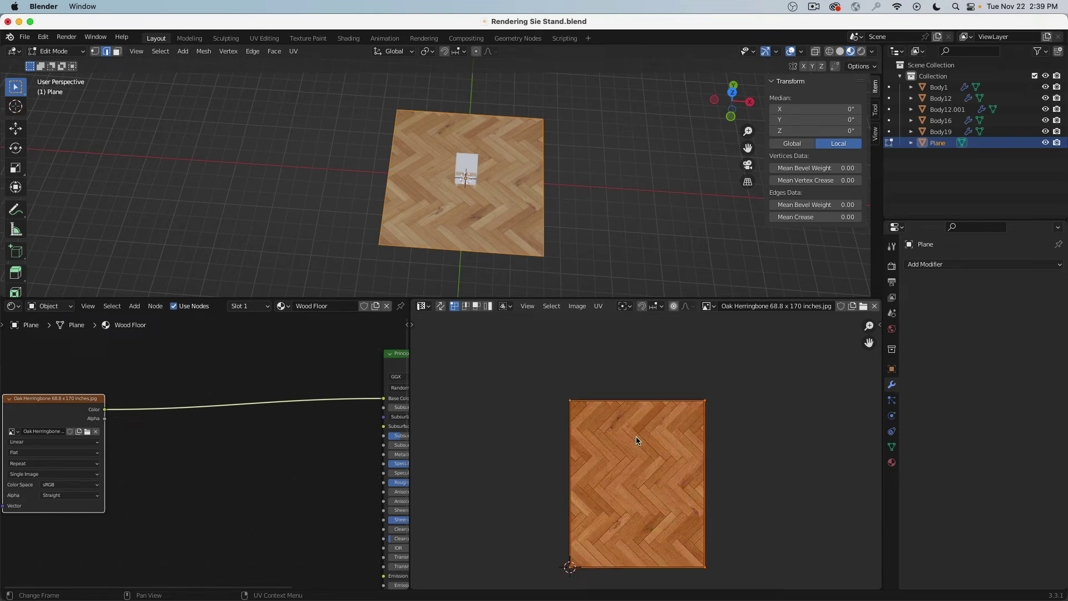
{"action": "type", "text": "r90"}
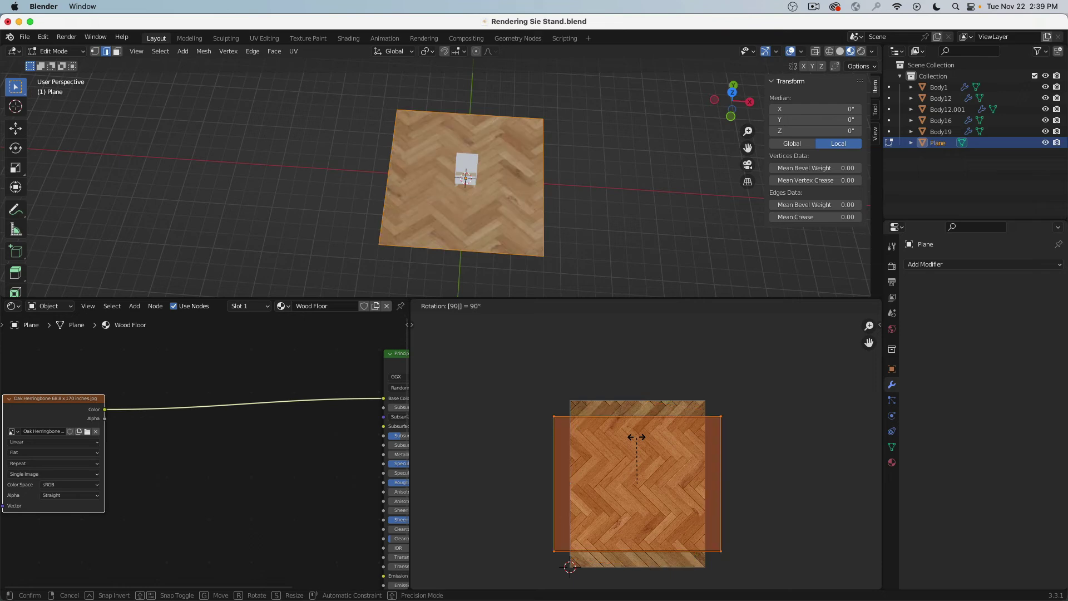
{"action": "key", "text": "Return"}
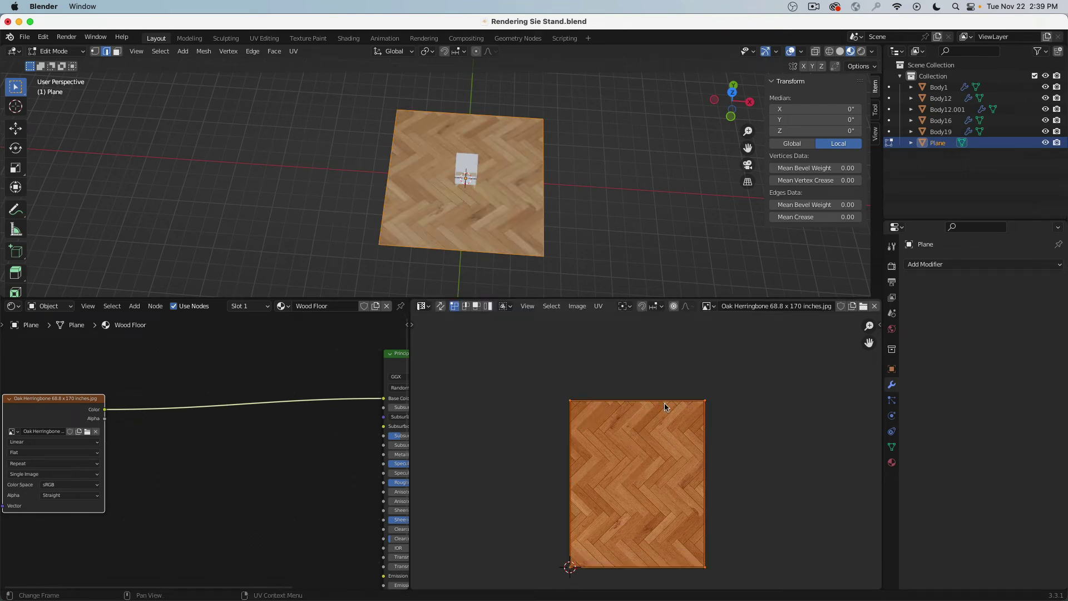
{"action": "key", "text": "r"}
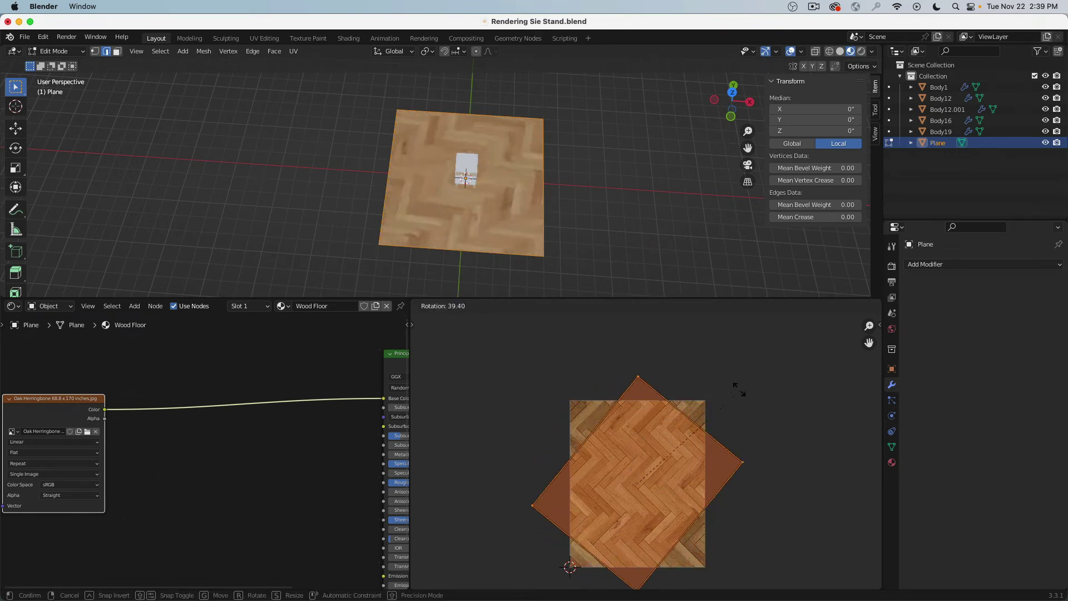
{"action": "key", "text": "Escape"}
{"action": "scroll", "coordinate": [205, 374], "scroll_direction": "left", "scroll_amount": 5}
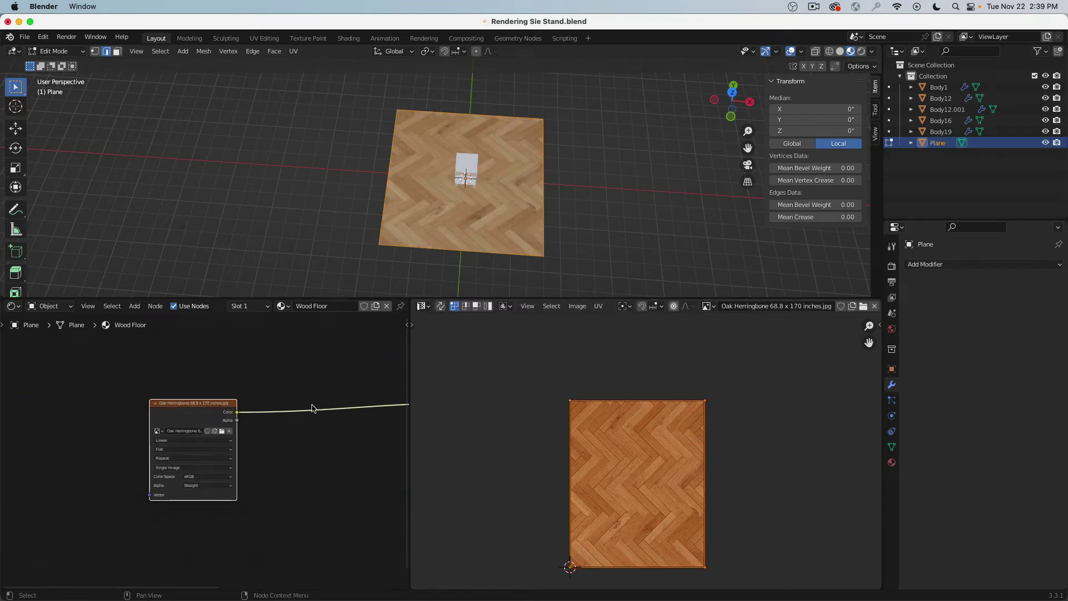
- Return the floor plane to Object Mode and add a Texture Coordinate node ahead of the herringbone image node
{"action": "scroll", "coordinate": [311, 409], "scroll_direction": "left", "scroll_amount": 5}
{"action": "key", "text": "Tab"}
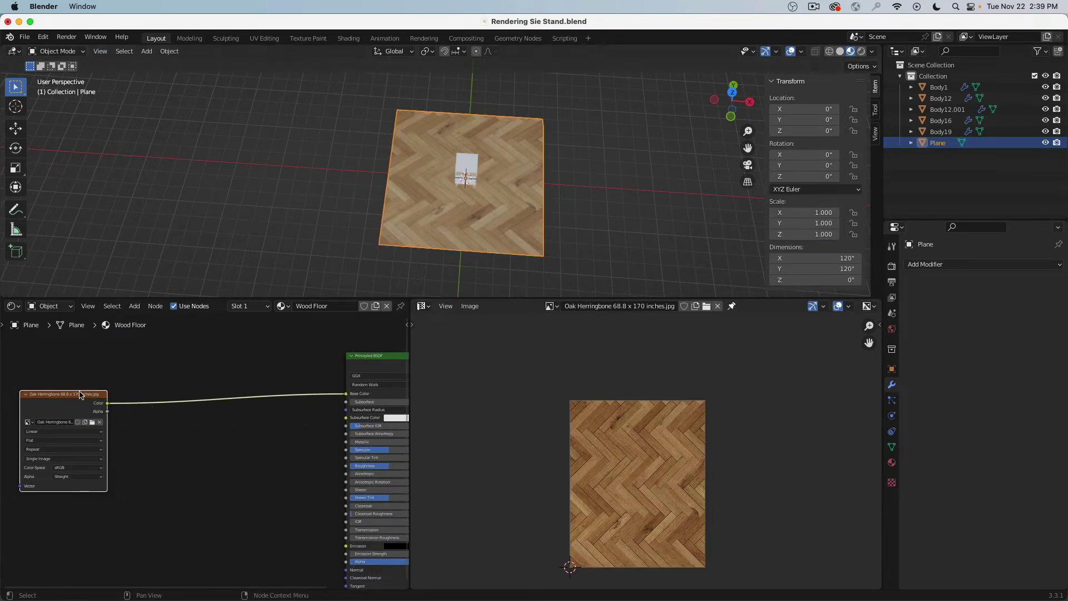
{"action": "scroll", "coordinate": [135, 352], "scroll_direction": "left", "scroll_amount": 3}
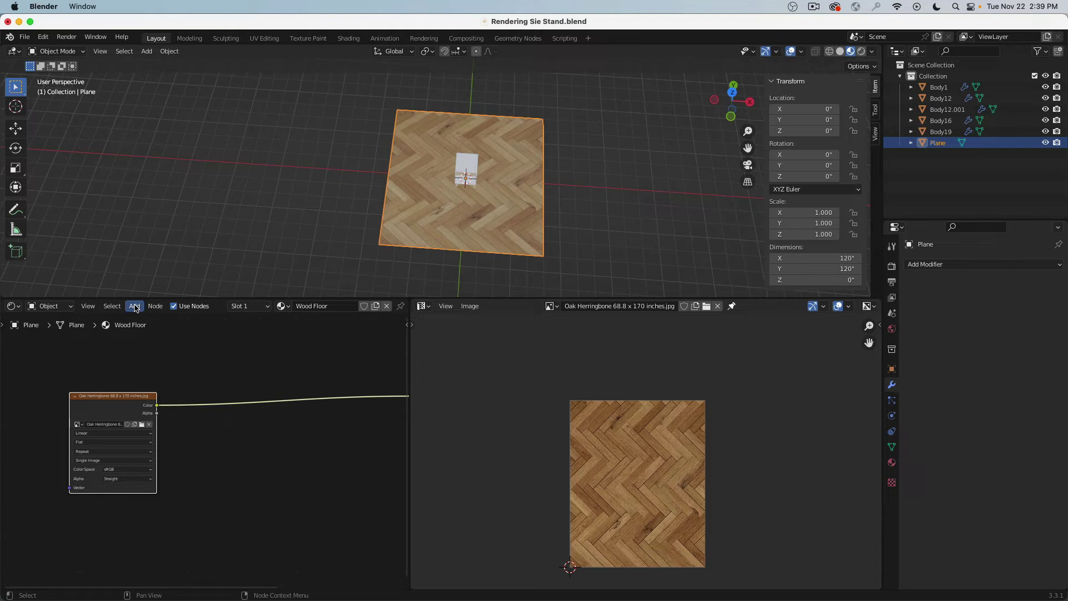
{"action": "left_click", "coordinate": [135, 308]}
{"action": "mouse_move", "coordinate": [153, 337]}
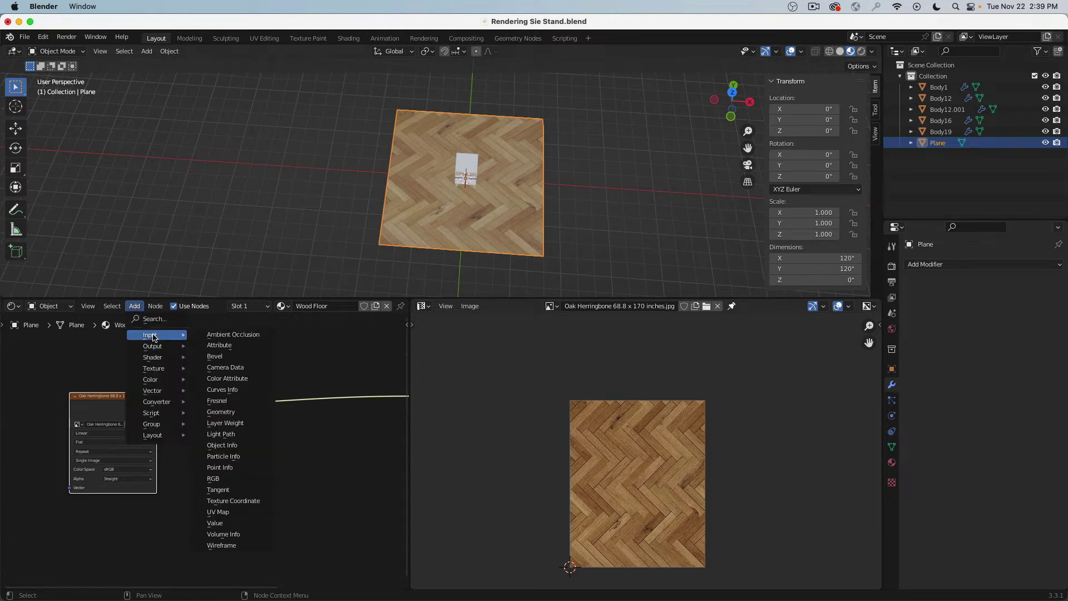
{"action": "left_click", "coordinate": [233, 500]}
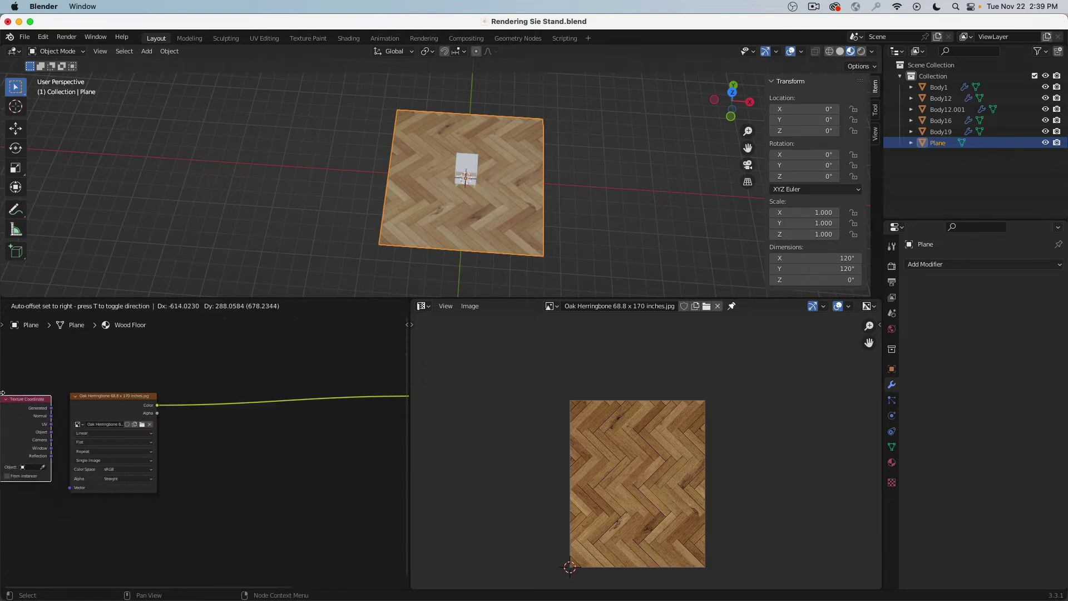
{"action": "left_click_drag", "start_coordinate": [175, 400], "coordinate": [304, 388]}
- Connect the Texture Coordinate node's UV output to the herringbone image node's Vector input
{"action": "left_click_drag", "start_coordinate": [39, 398], "coordinate": [71, 405]}
{"action": "scroll", "coordinate": [104, 415], "scroll_direction": "up", "scroll_amount": 4}
{"action": "middle_click_drag", "start_coordinate": [102, 415], "coordinate": [109, 413]}
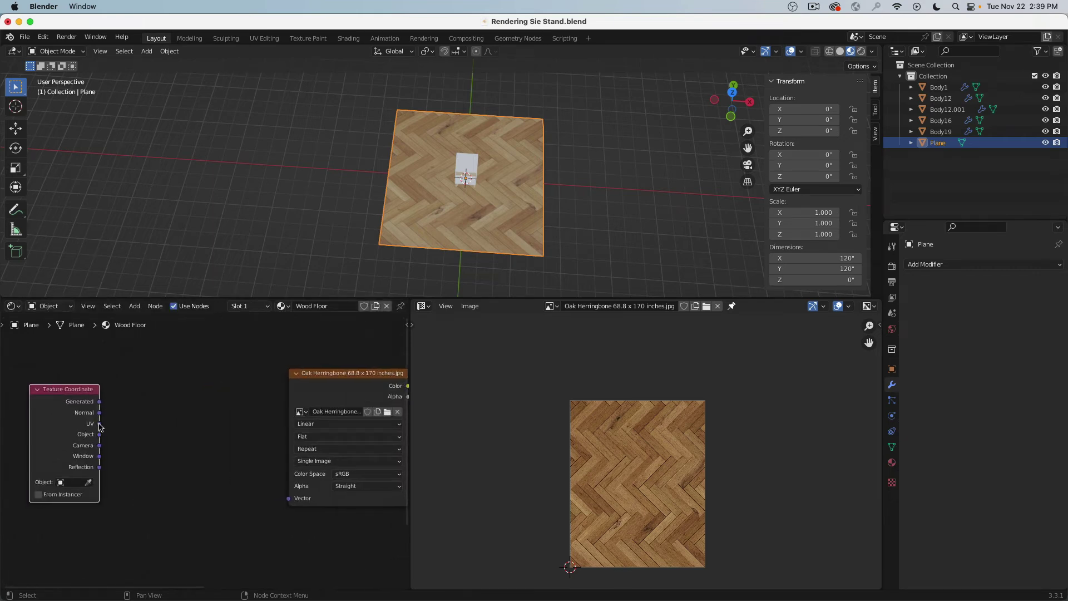
{"action": "left_click_drag", "start_coordinate": [100, 424], "coordinate": [290, 499]}
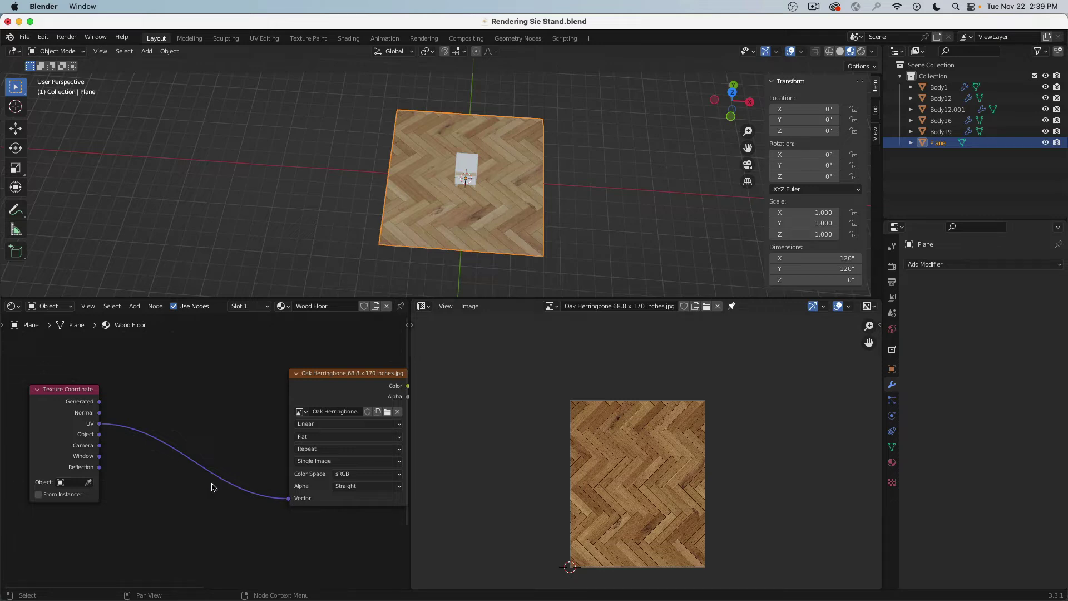
- Insert a Mapping node on the link between the Texture Coordinate node and the herringbone image node
{"action": "left_click", "coordinate": [135, 306]}
{"action": "mouse_move", "coordinate": [144, 402]}
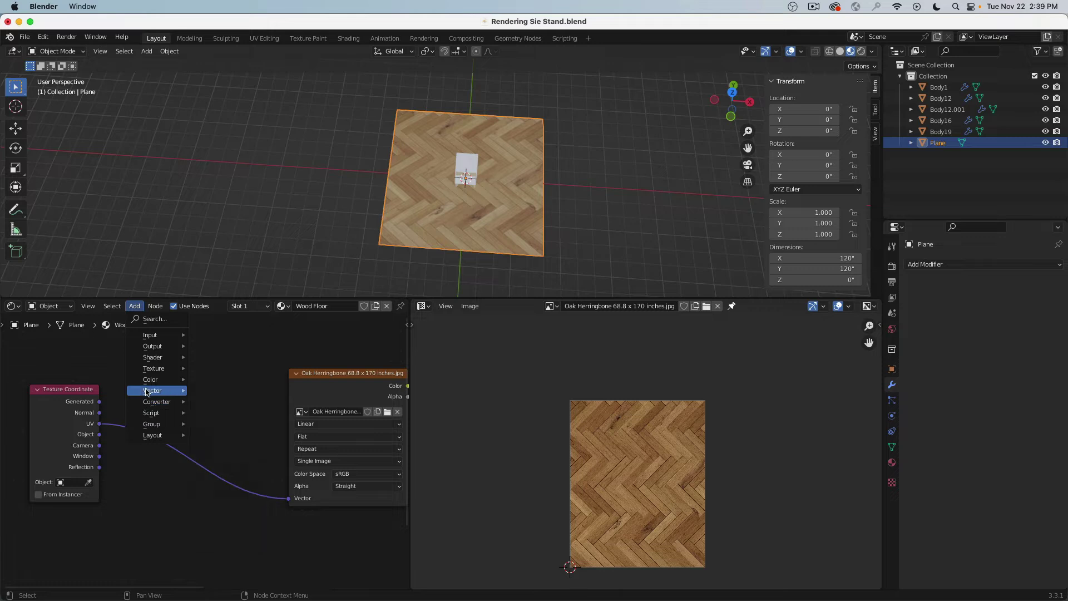
{"action": "left_click", "coordinate": [219, 412]}
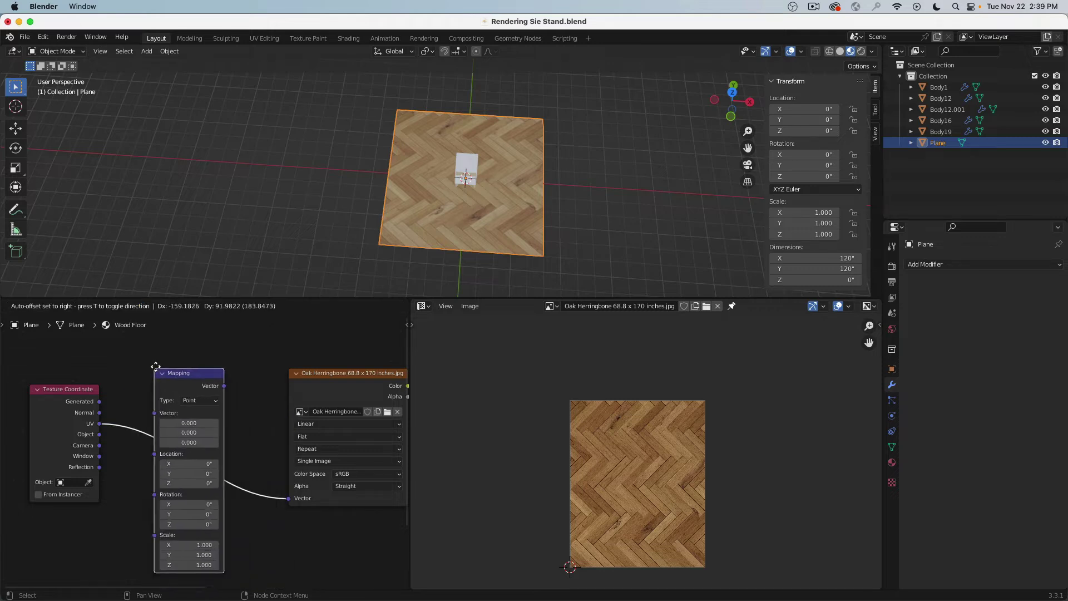
{"action": "left_click", "coordinate": [167, 367]}
- Set the Mapping node's Z rotation to 90°
{"action": "left_click_drag", "start_coordinate": [192, 489], "coordinate": [214, 488]}
{"action": "left_click", "coordinate": [214, 488]}
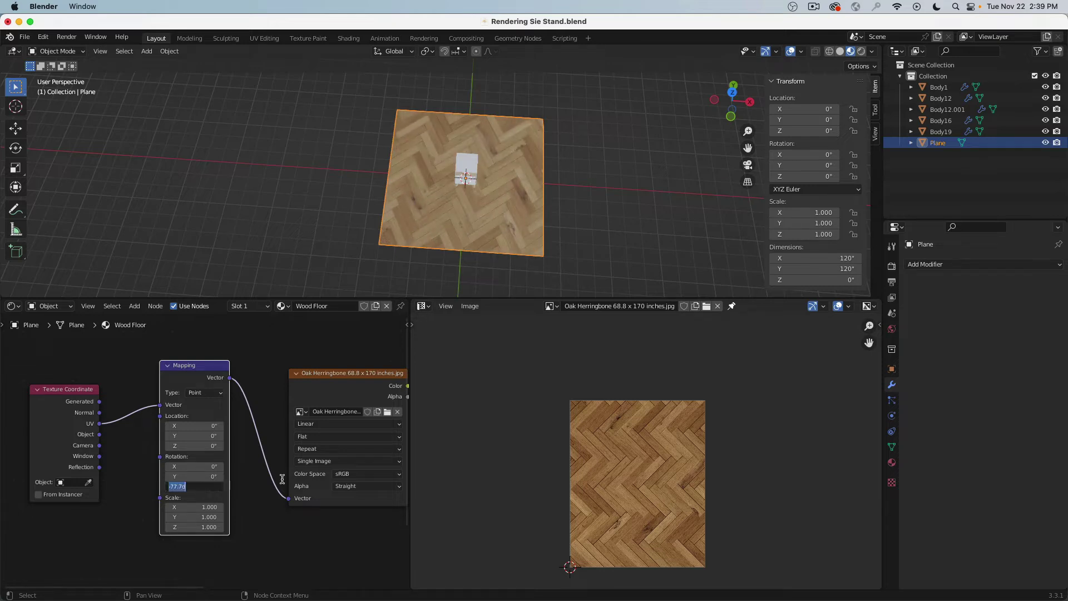
{"action": "type", "text": "90"}
{"action": "key", "text": "Return"}
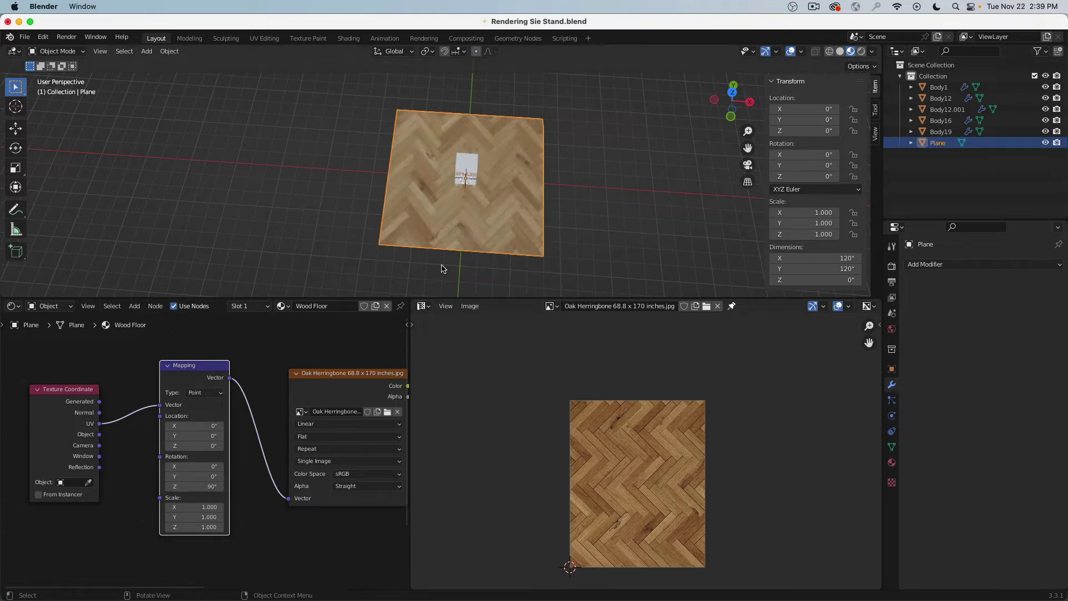
- Look at the floor plane straight from above, put it in Edit Mode and unwrap its UVs
{"action": "middle_click_drag", "start_coordinate": [441, 266], "coordinate": [462, 189]}
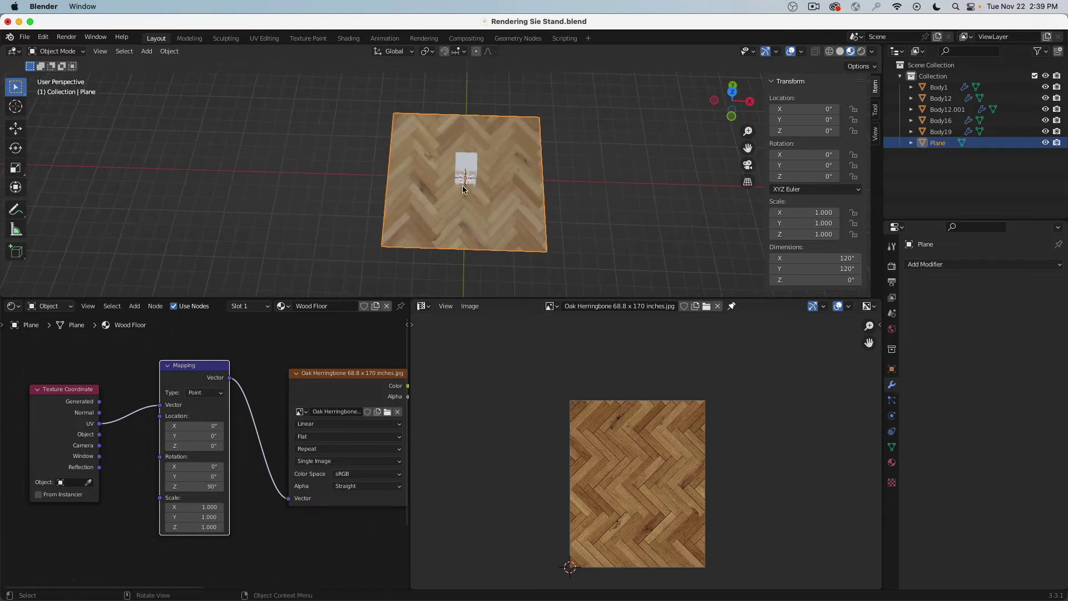
{"action": "key", "text": "KP_7"}
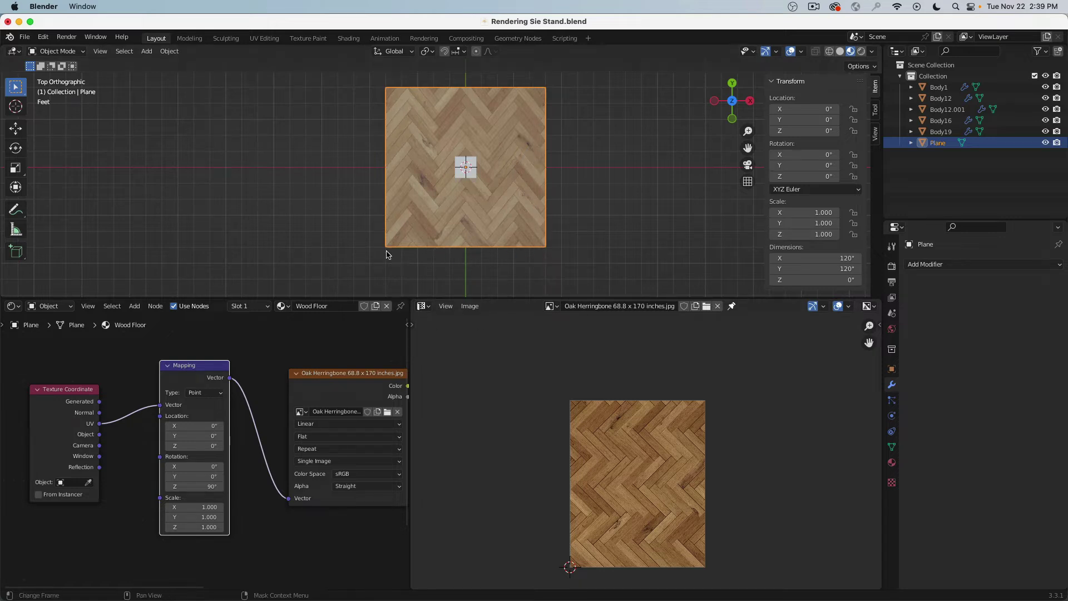
{"action": "left_click", "coordinate": [55, 51]}
{"action": "left_click", "coordinate": [56, 77]}
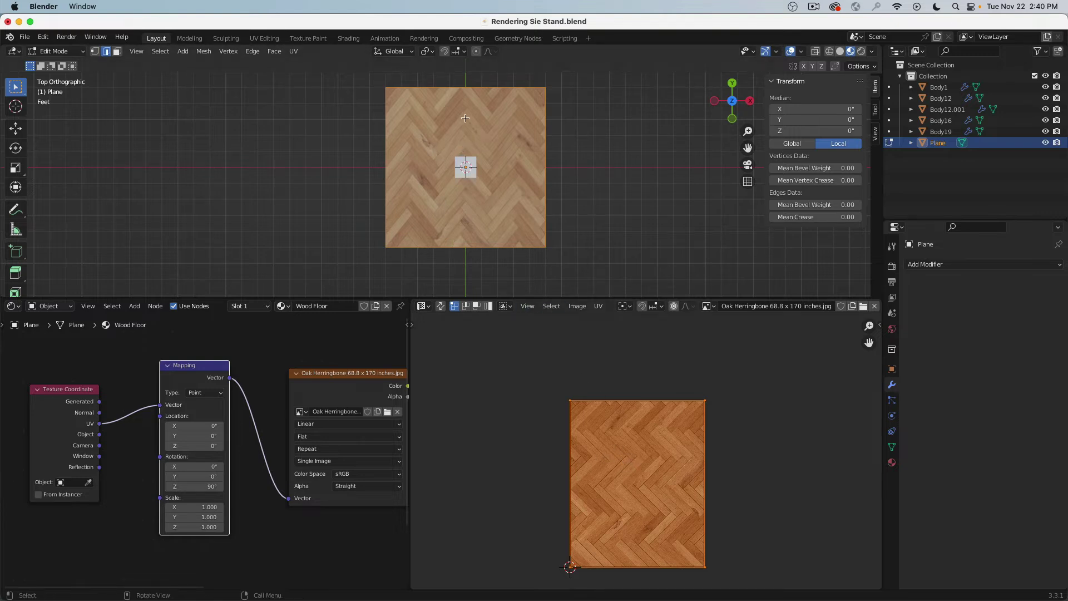
{"action": "key", "text": "u"}
{"action": "left_click", "coordinate": [474, 153]}
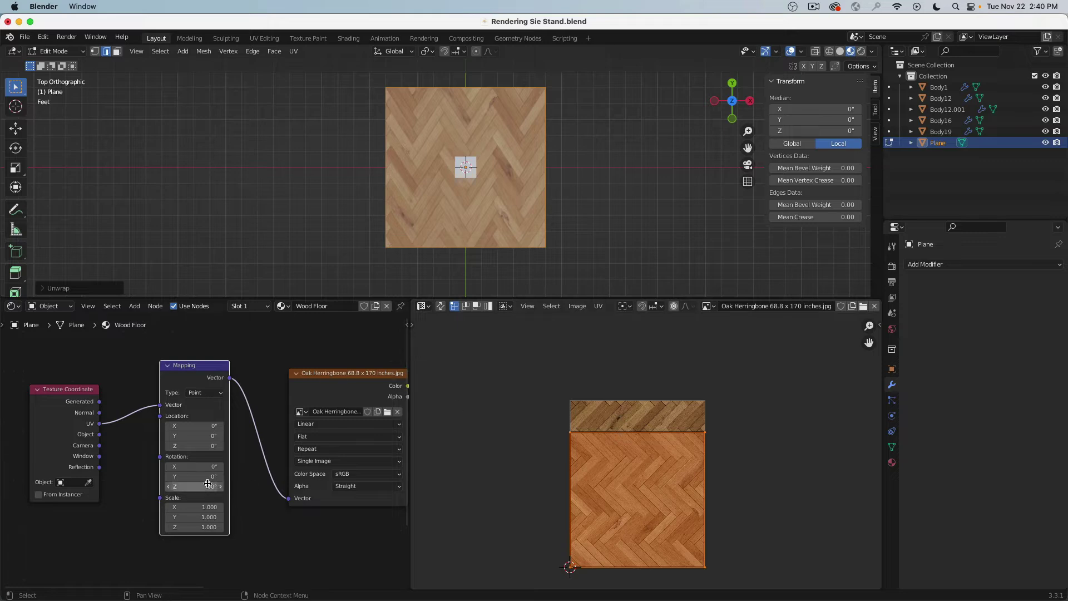
- Set the Mapping node's X, Y and Z scale all to 2
{"action": "scroll", "coordinate": [508, 99], "scroll_direction": "up", "scroll_amount": 4}
{"action": "scroll", "coordinate": [507, 99], "scroll_direction": "down", "scroll_amount": 2}
{"action": "scroll", "coordinate": [672, 469], "scroll_direction": "up", "scroll_amount": 3}
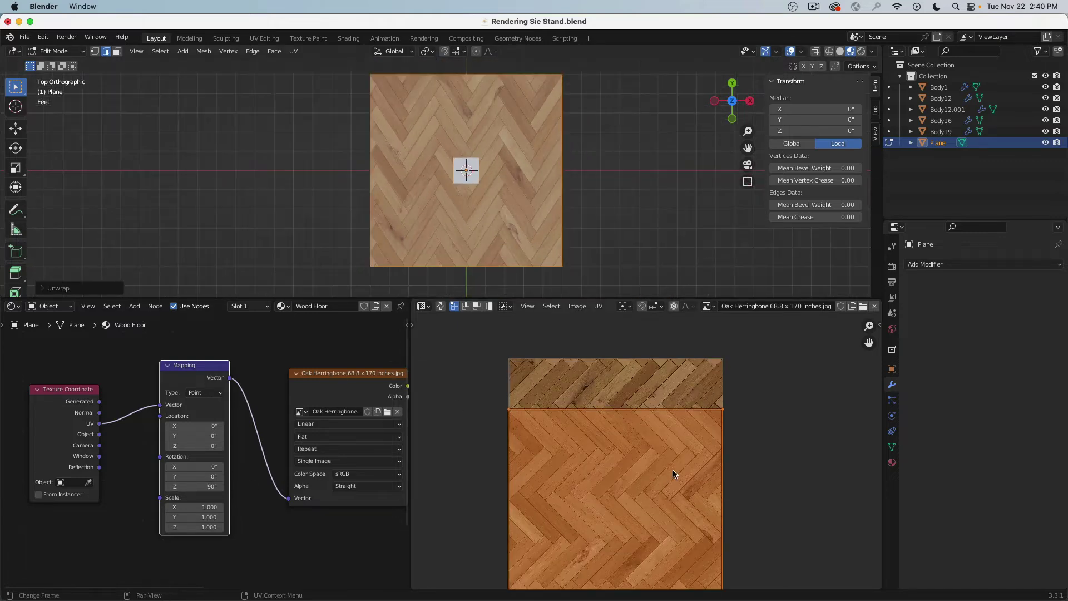
{"action": "scroll", "coordinate": [673, 469], "scroll_direction": "down", "scroll_amount": 3}
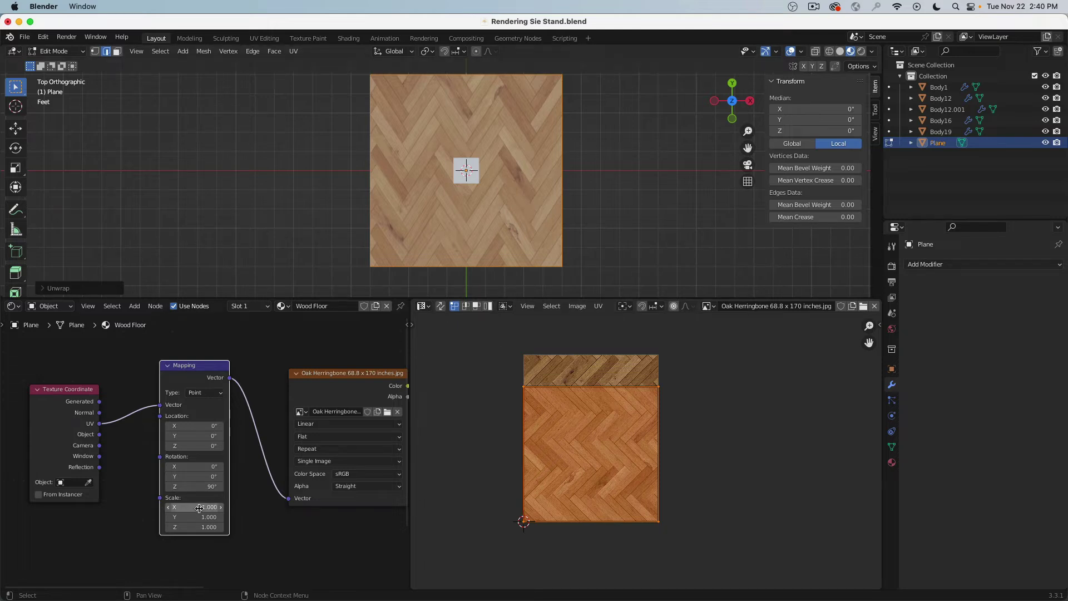
{"action": "left_click_drag", "start_coordinate": [199, 507], "coordinate": [199, 526]}
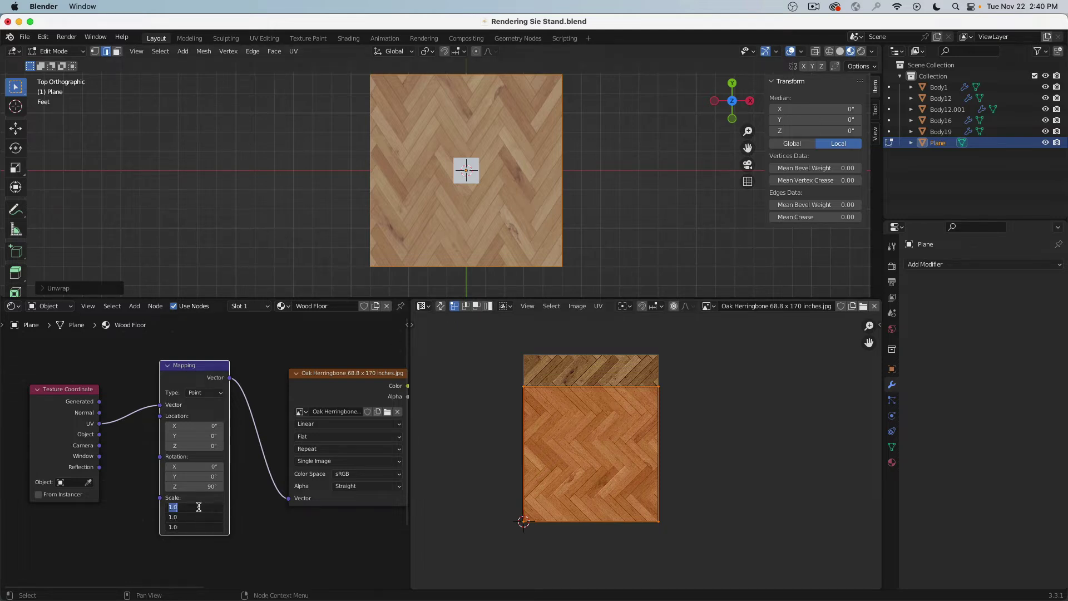
{"action": "type", "text": "2"}
{"action": "key", "text": "Return"}
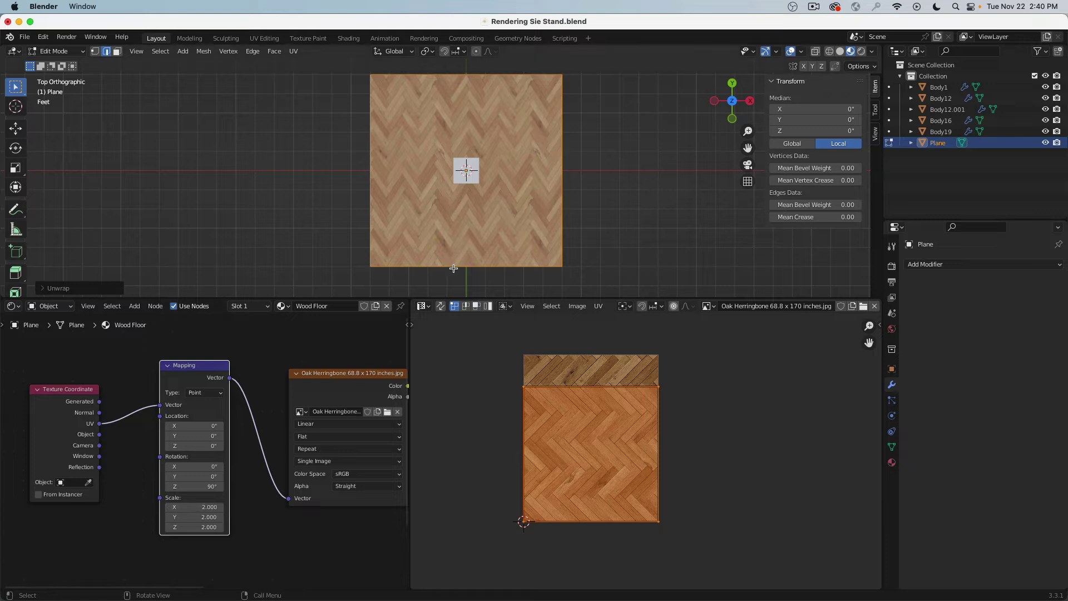
{"action": "scroll", "coordinate": [451, 141], "scroll_direction": "up", "scroll_amount": 4}
{"action": "scroll", "coordinate": [451, 140], "scroll_direction": "up", "scroll_amount": 1}
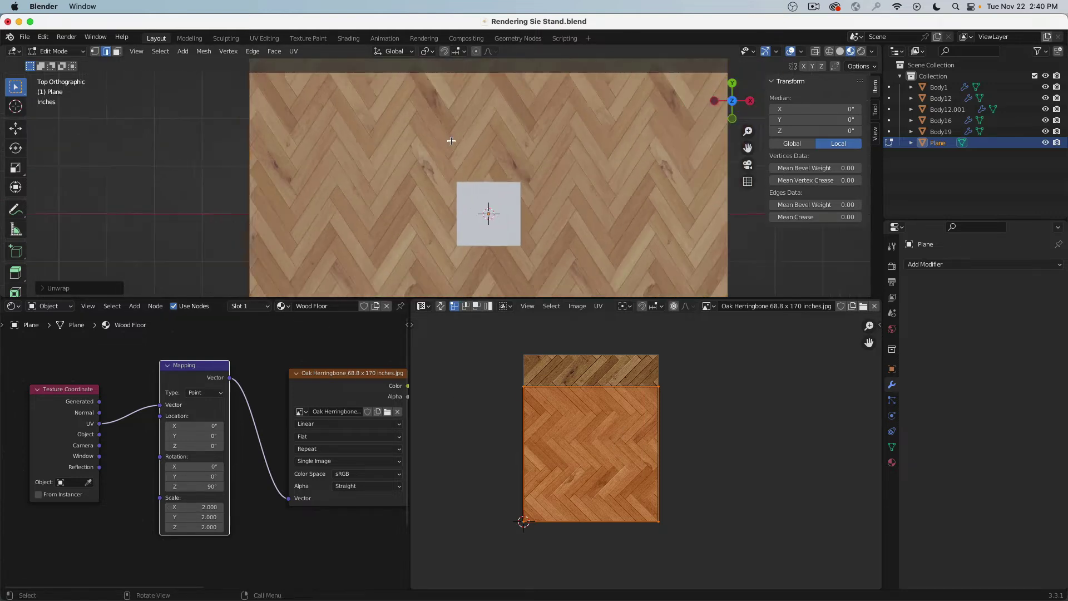
- Stretch the floor's UVs along Y by moving their upper edge up to the top of the herringbone image
{"action": "scroll", "coordinate": [451, 141], "scroll_direction": "down", "scroll_amount": 2}
{"action": "left_click", "coordinate": [657, 389]}
{"action": "left_click", "coordinate": [658, 388], "text": "shift"}
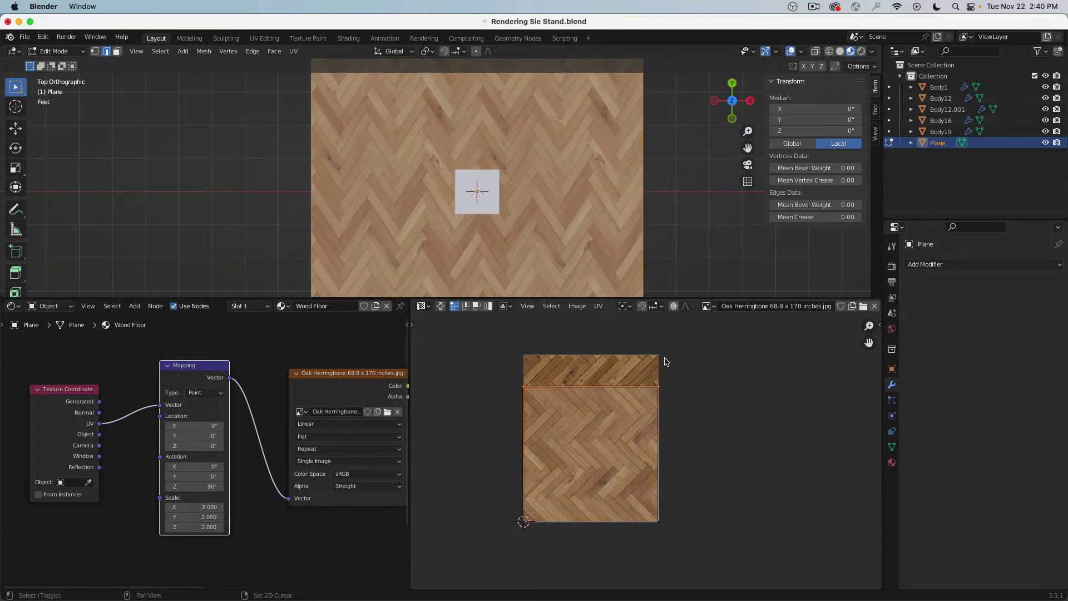
{"action": "middle_click_drag", "start_coordinate": [665, 359], "coordinate": [659, 452]}
{"action": "key", "text": "g"}
{"action": "key", "text": "y"}
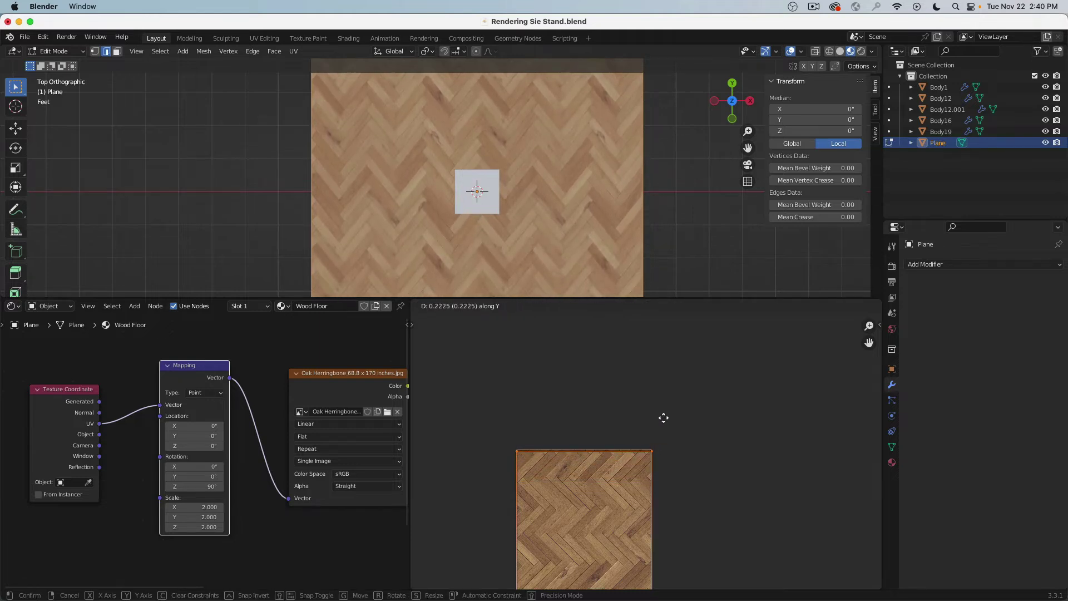
{"action": "left_click", "coordinate": [665, 418]}
{"action": "scroll", "coordinate": [666, 421], "scroll_direction": "down", "scroll_amount": 4}
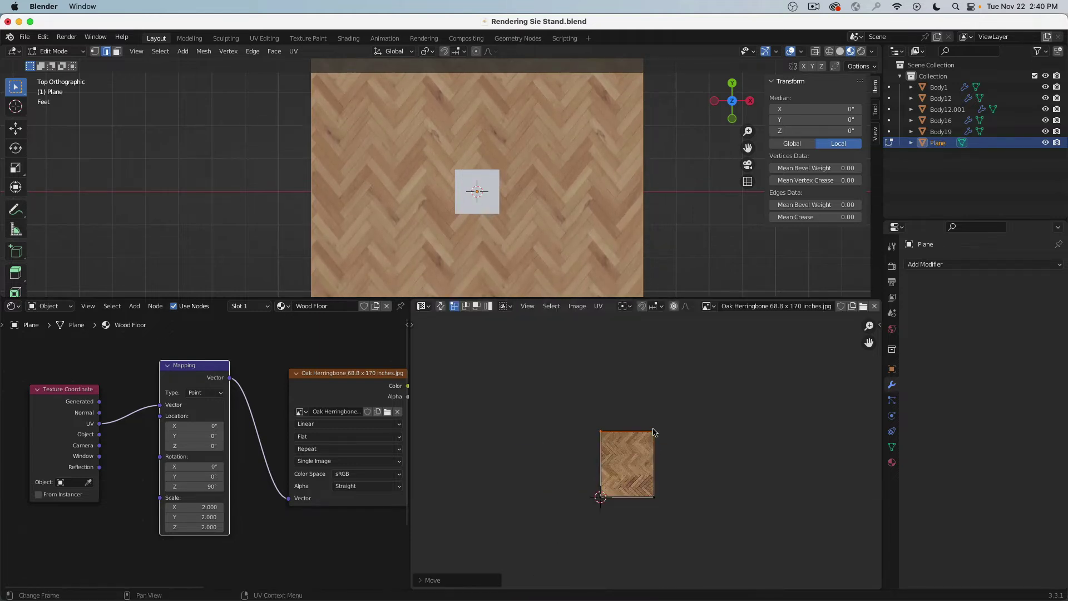
{"action": "scroll", "coordinate": [634, 420], "scroll_direction": "up", "scroll_amount": 6}
{"action": "scroll", "coordinate": [642, 397], "scroll_direction": "down", "scroll_amount": 2}
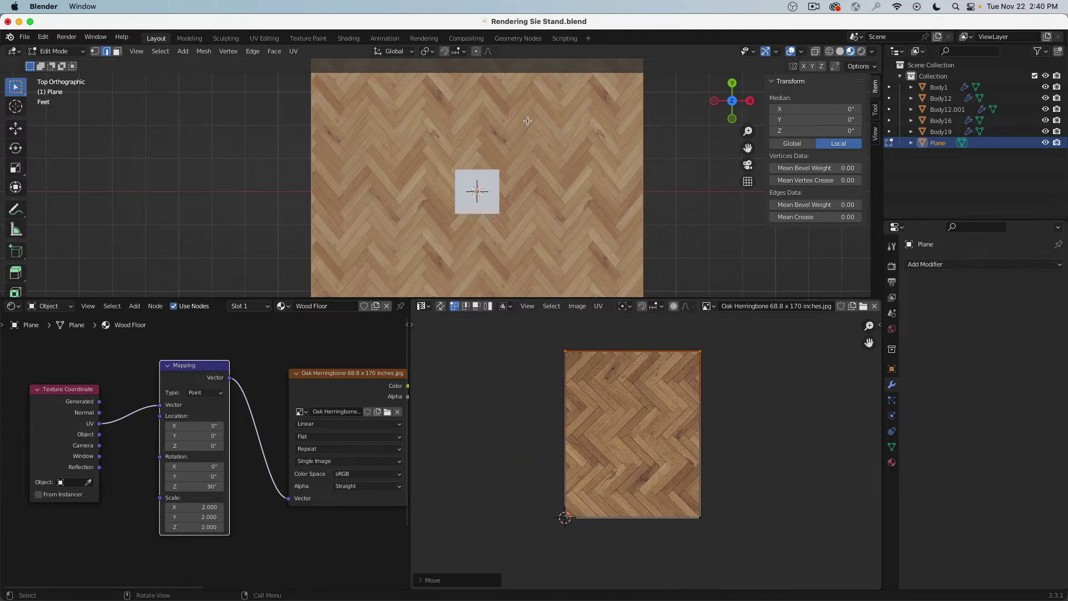
- Remap the floor plane's UVs with Project from View
{"action": "scroll", "coordinate": [533, 153], "scroll_direction": "down", "scroll_amount": 4}
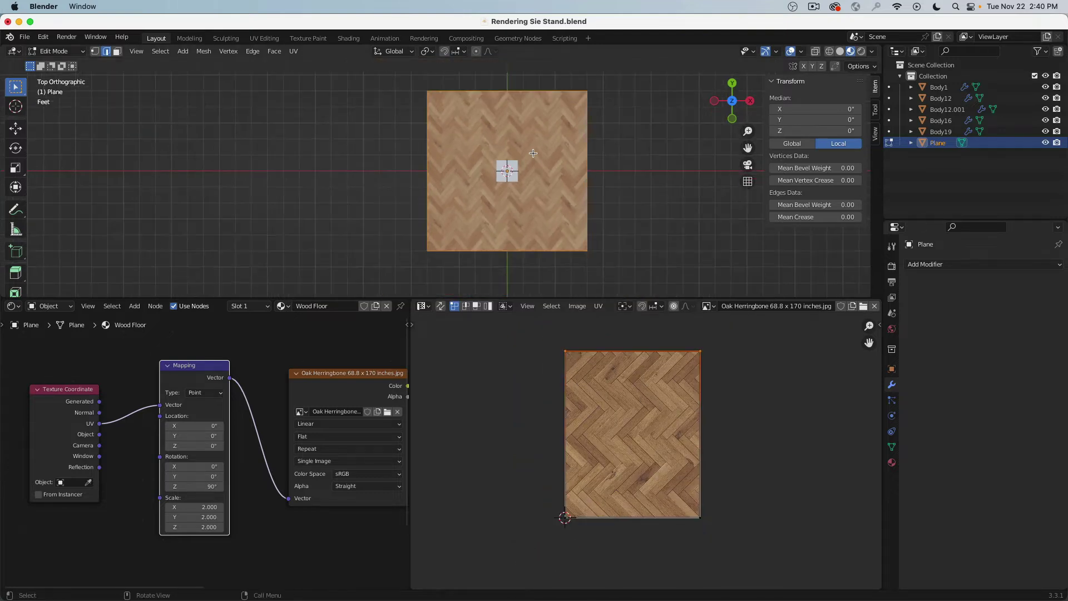
{"action": "key", "text": "u"}
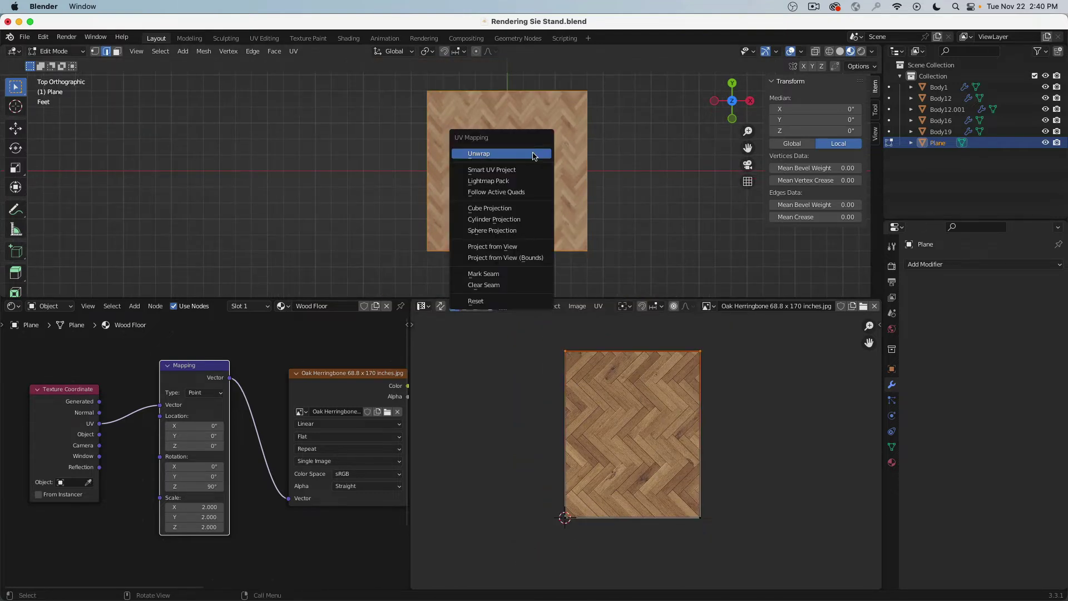
{"action": "left_click", "coordinate": [537, 246]}
- Enlarge all of the projected floor UVs by about 4.9 and move them to the middle of the herringbone image
{"action": "key", "text": "a"}
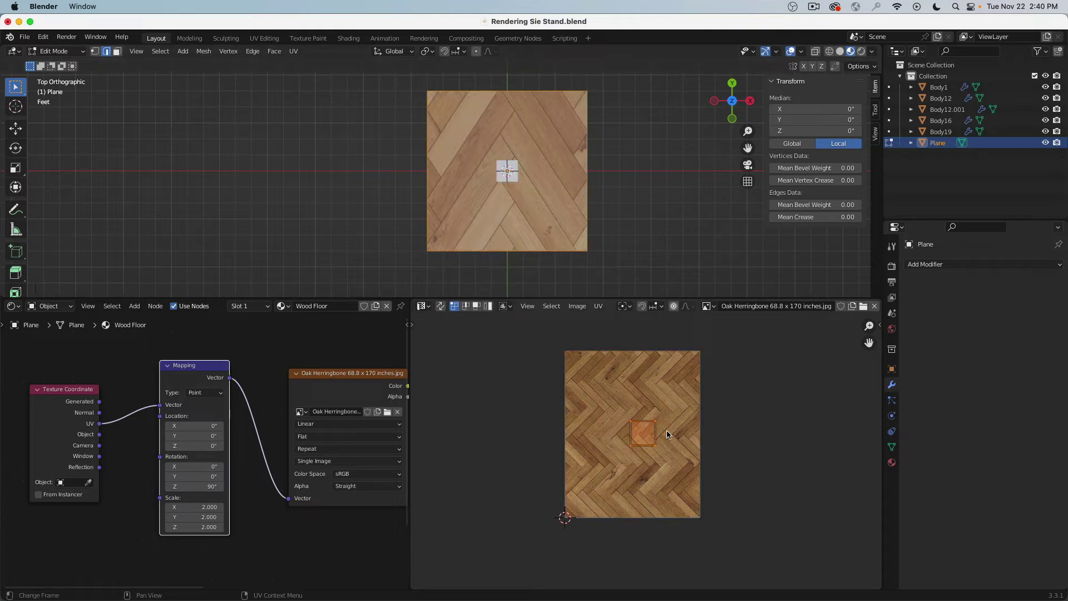
{"action": "key", "text": "s"}
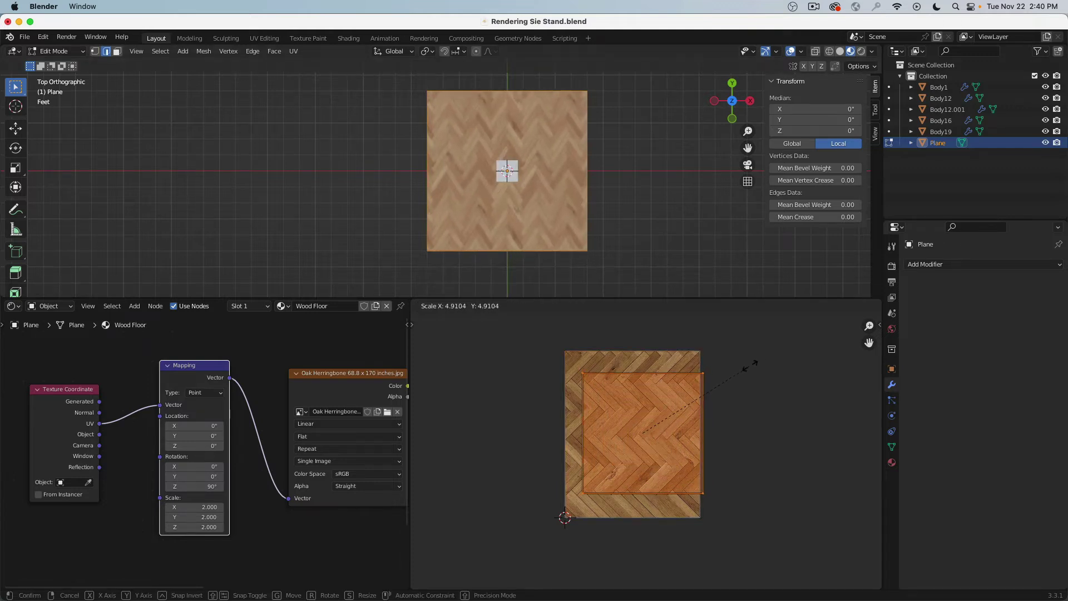
{"action": "left_click", "coordinate": [751, 362]}
{"action": "key", "text": "g"}
{"action": "left_click", "coordinate": [738, 368]}
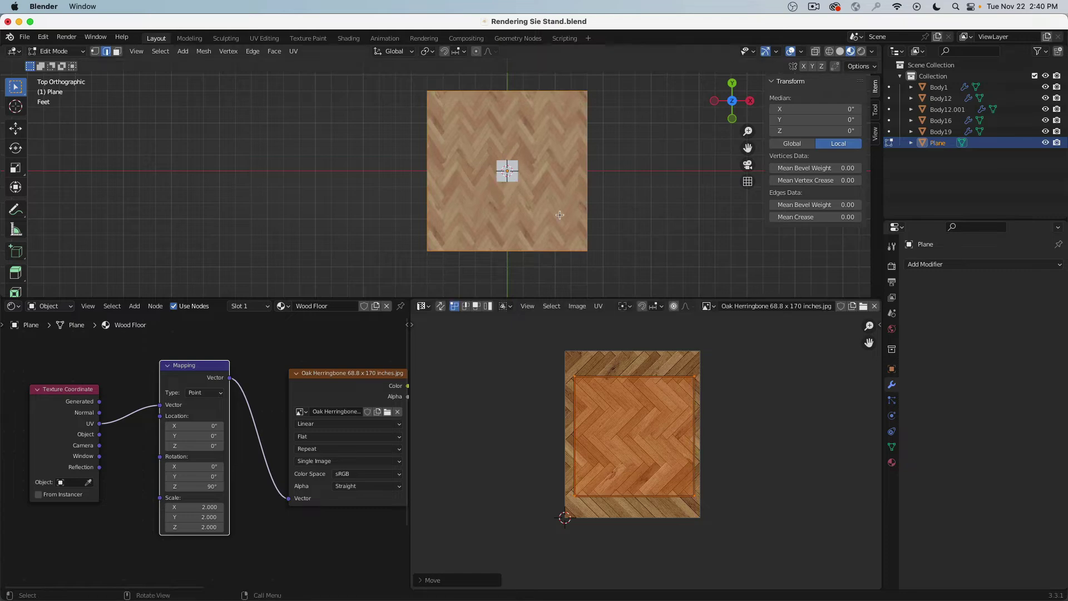
- Set the Mapping node's Z rotation to 0°
{"action": "scroll", "coordinate": [502, 170], "scroll_direction": "up", "scroll_amount": 5}
{"action": "scroll", "coordinate": [638, 393], "scroll_direction": "up", "scroll_amount": 5}
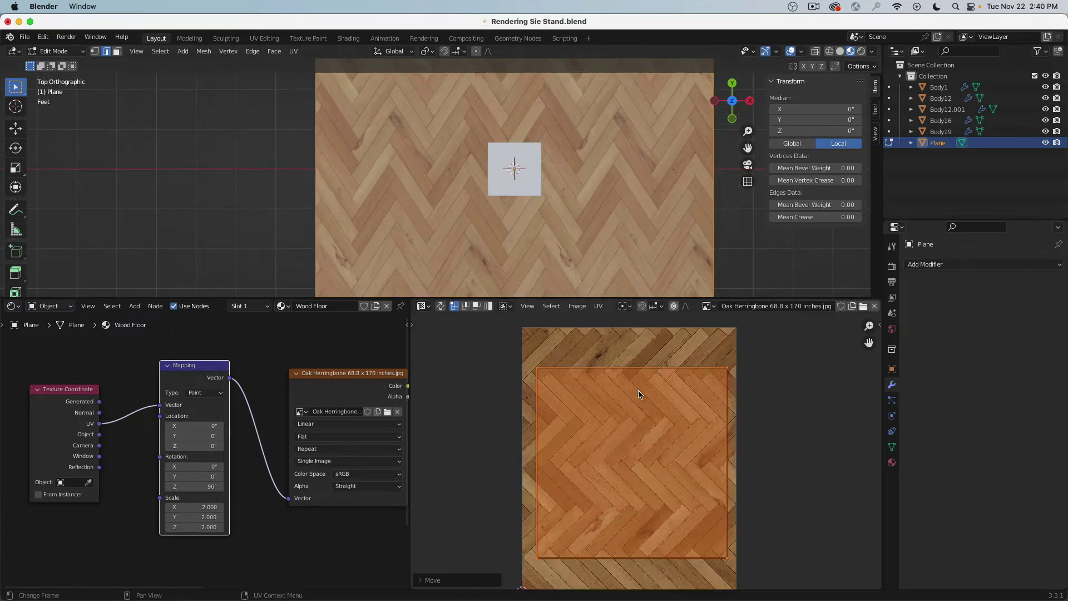
{"action": "scroll", "coordinate": [639, 392], "scroll_direction": "down", "scroll_amount": 3}
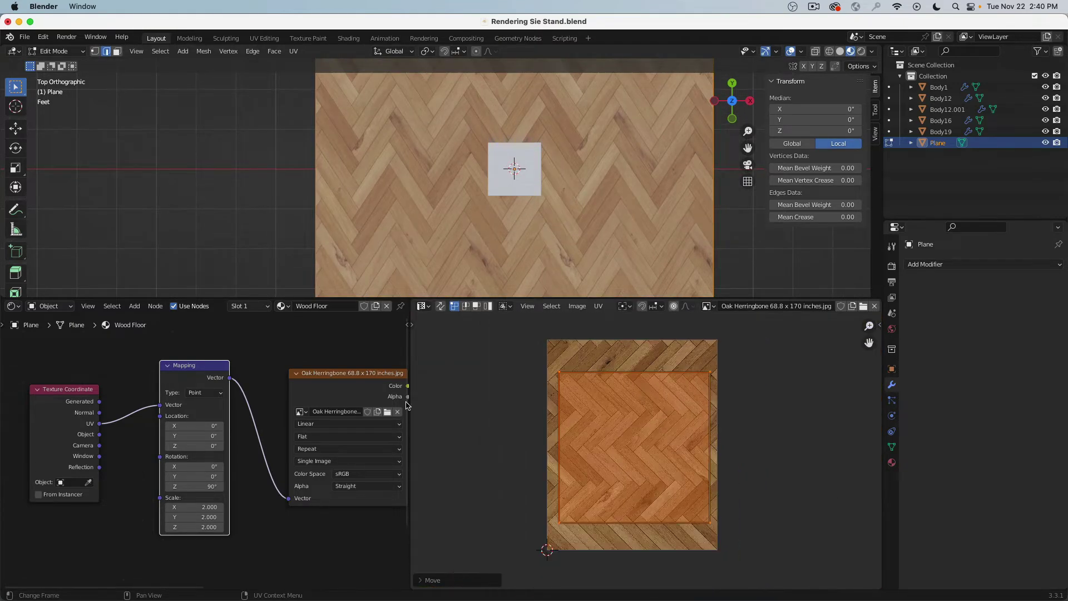
{"action": "double_click", "coordinate": [198, 487]}
{"action": "type", "text": "0"}
{"action": "key", "text": "Return"}
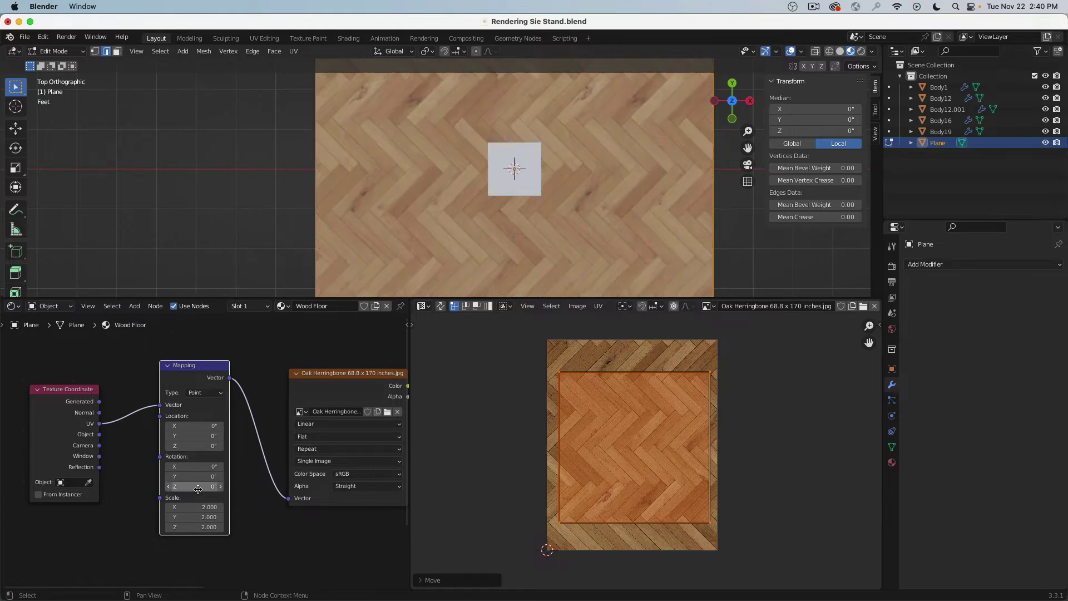
- Scale the floor's UV square up to nearly the full width of the herringbone image and shift it slightly to centre it
{"action": "scroll", "coordinate": [509, 192], "scroll_direction": "down", "scroll_amount": 5}
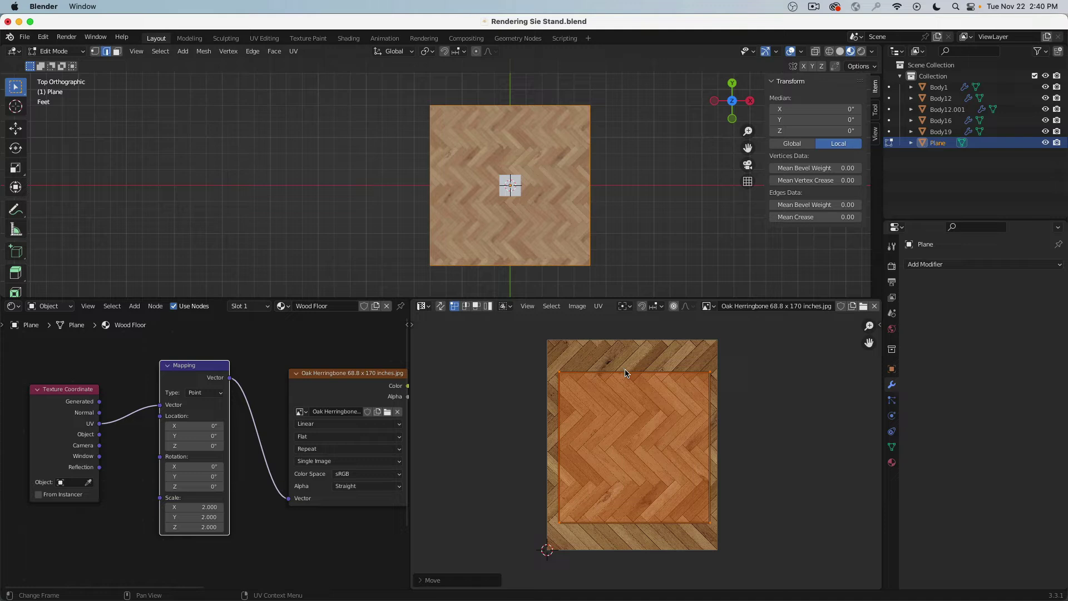
{"action": "key", "text": "s"}
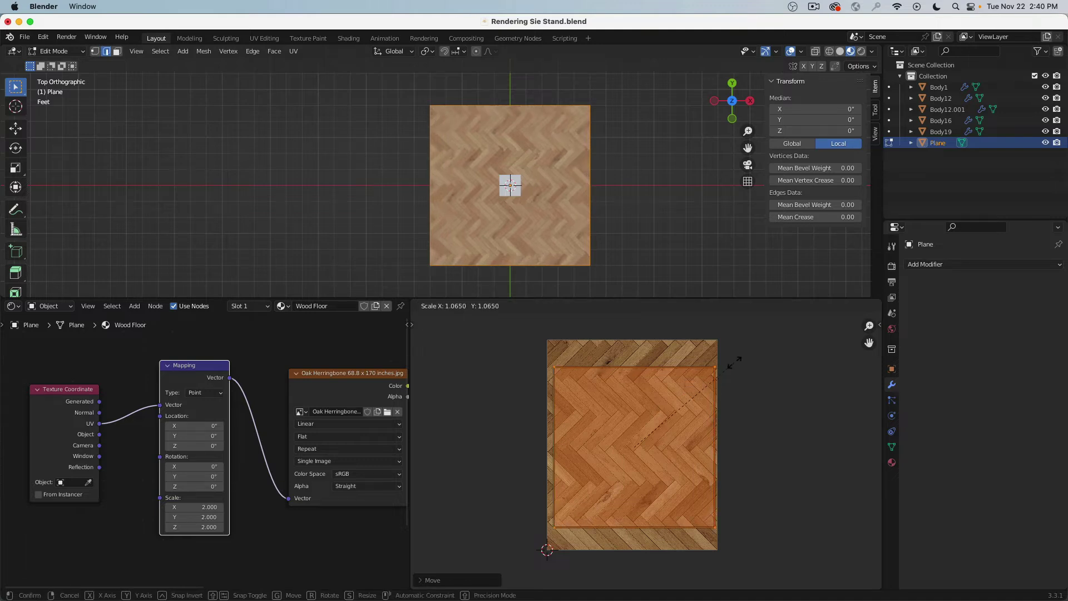
{"action": "left_click", "coordinate": [735, 358]}
{"action": "key", "text": "g"}
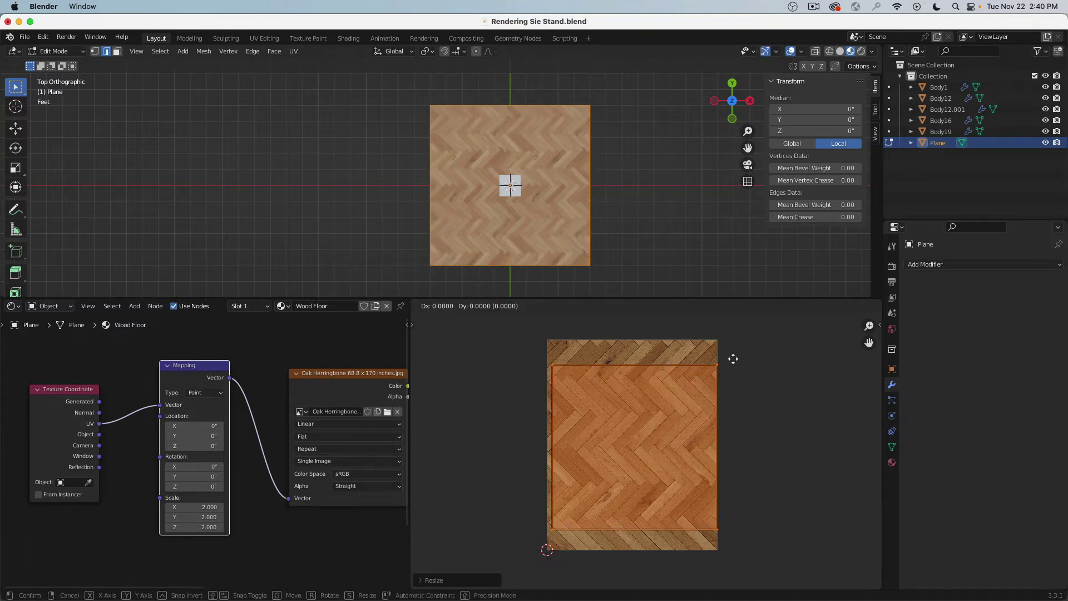
{"action": "left_click", "coordinate": [730, 360]}
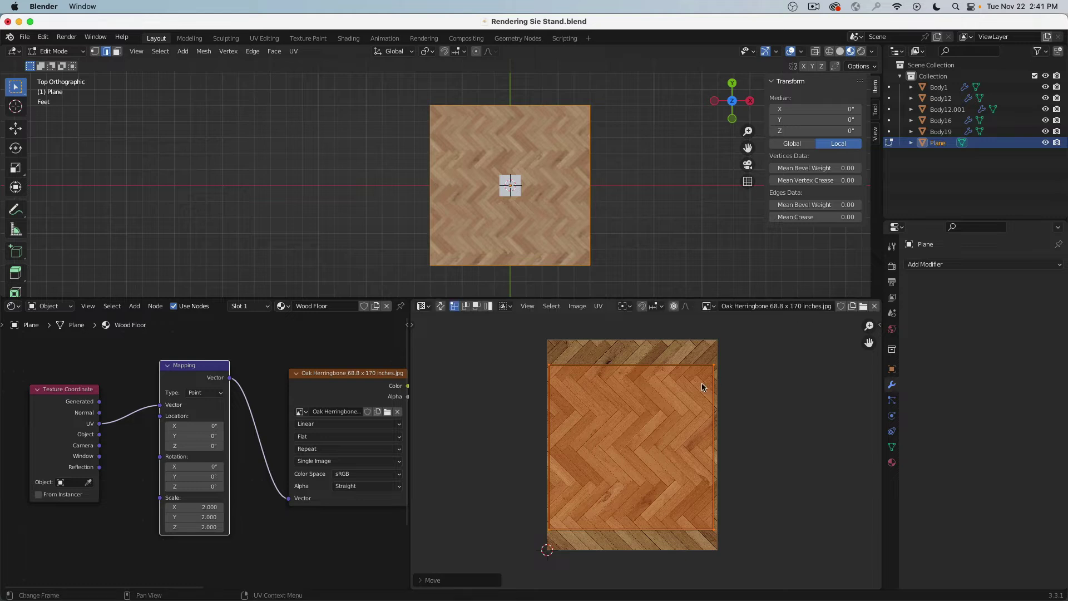
- Remap the floor plane's UVs with the standard Unwrap operation
{"action": "key", "text": "u"}
{"action": "left_click", "coordinate": [496, 101]}
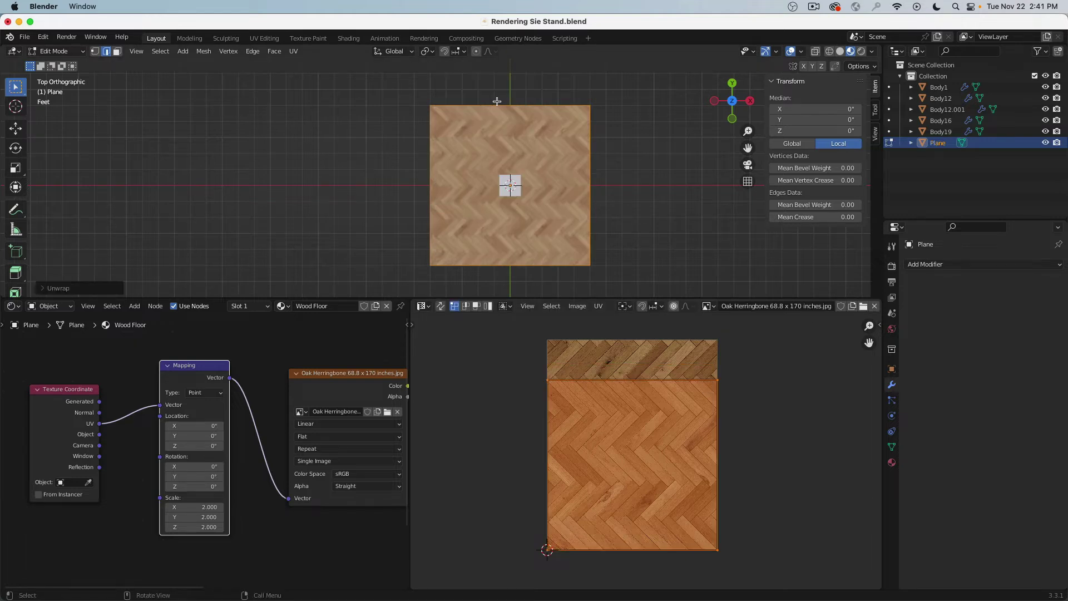
{"action": "scroll", "coordinate": [468, 184], "scroll_direction": "up", "scroll_amount": 2}
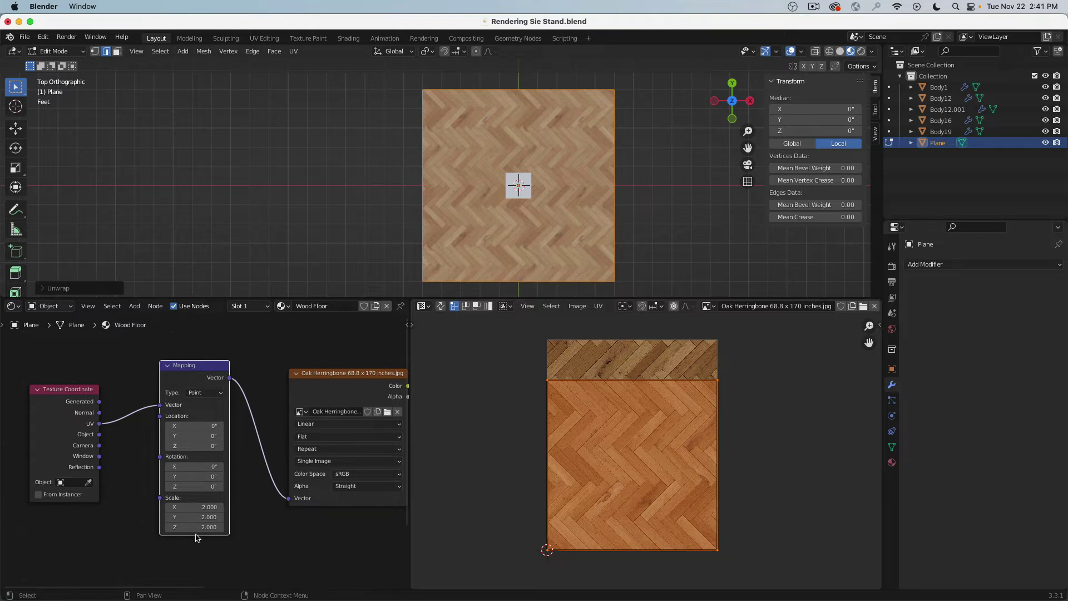
- Set the Mapping node's X, Y and Z scale to 4
{"action": "left_click_drag", "start_coordinate": [197, 506], "coordinate": [195, 527]}
{"action": "type", "text": "4"}
{"action": "key", "text": "Return"}
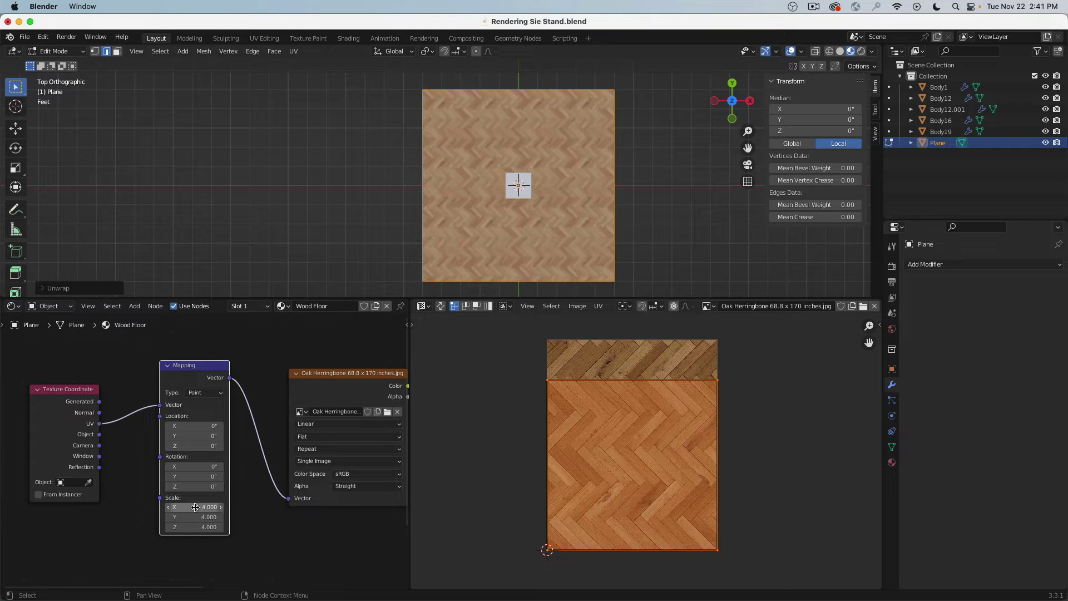
- Examine the size and proportions of the herringbone planks on the floor against the source image
{"action": "scroll", "coordinate": [478, 178], "scroll_direction": "up", "scroll_amount": 7}
{"action": "left_click_drag", "start_coordinate": [476, 165], "coordinate": [527, 253], "text": "shift"}
{"action": "middle_click_drag", "start_coordinate": [458, 131], "coordinate": [465, 110], "text": "shift"}
{"action": "scroll", "coordinate": [476, 139], "scroll_direction": "down", "scroll_amount": 10, "text": "shift"}
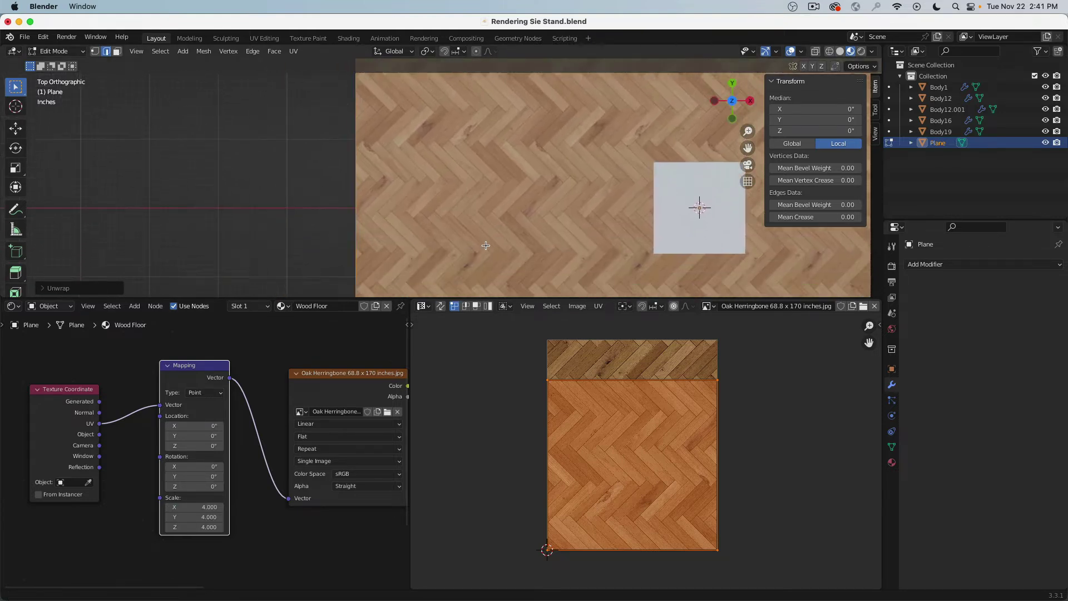
{"action": "scroll", "coordinate": [488, 169], "scroll_direction": "down", "scroll_amount": 10, "text": "shift"}
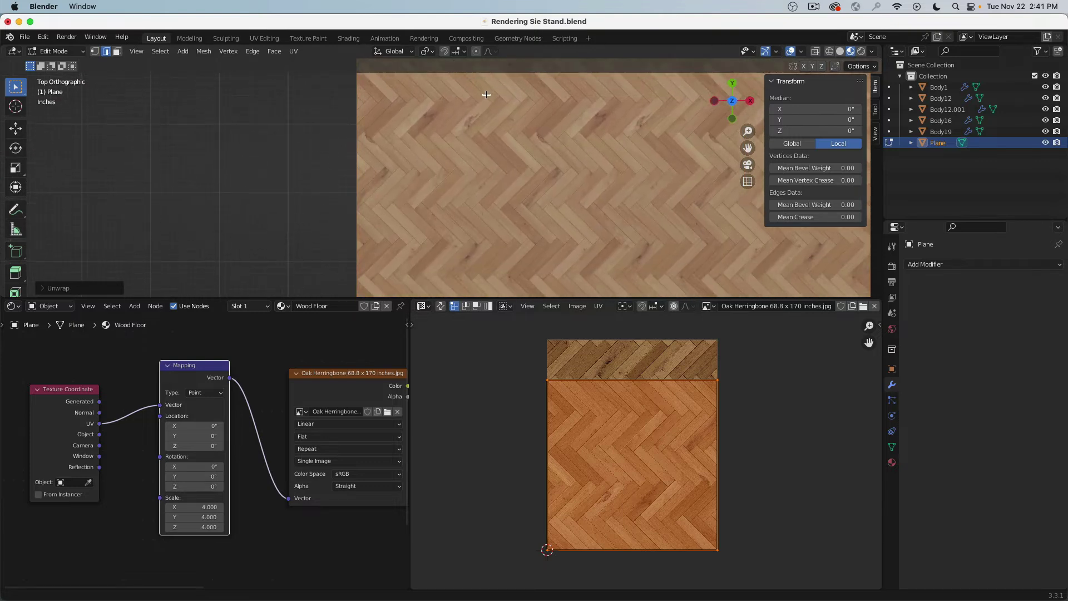
{"action": "scroll", "coordinate": [495, 255], "scroll_direction": "up", "scroll_amount": 10, "text": "shift"}
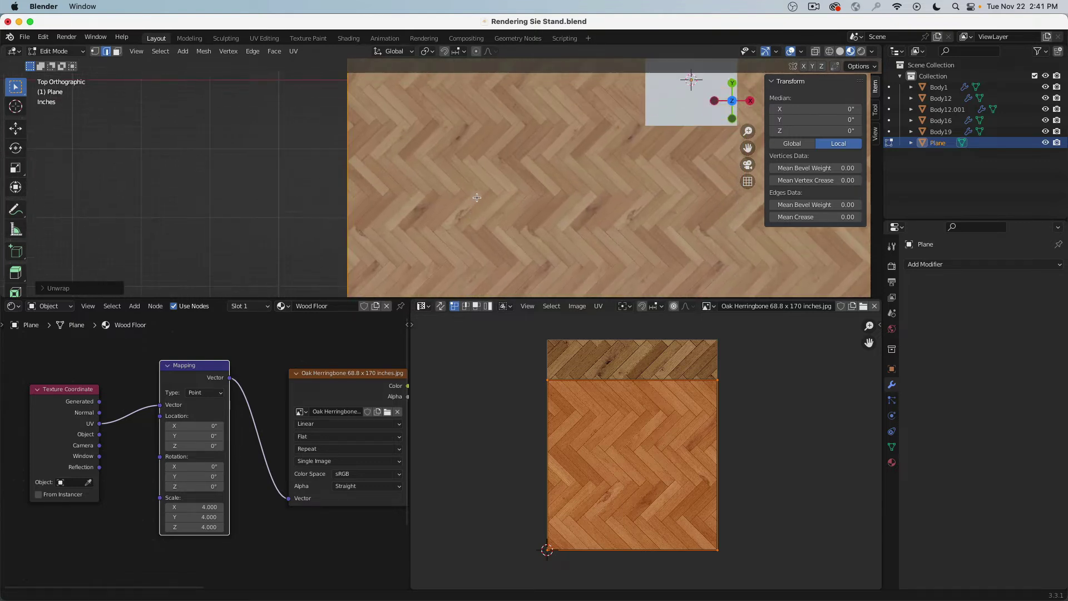
{"action": "scroll", "coordinate": [482, 83], "scroll_direction": "up", "scroll_amount": 3, "text": "shift"}
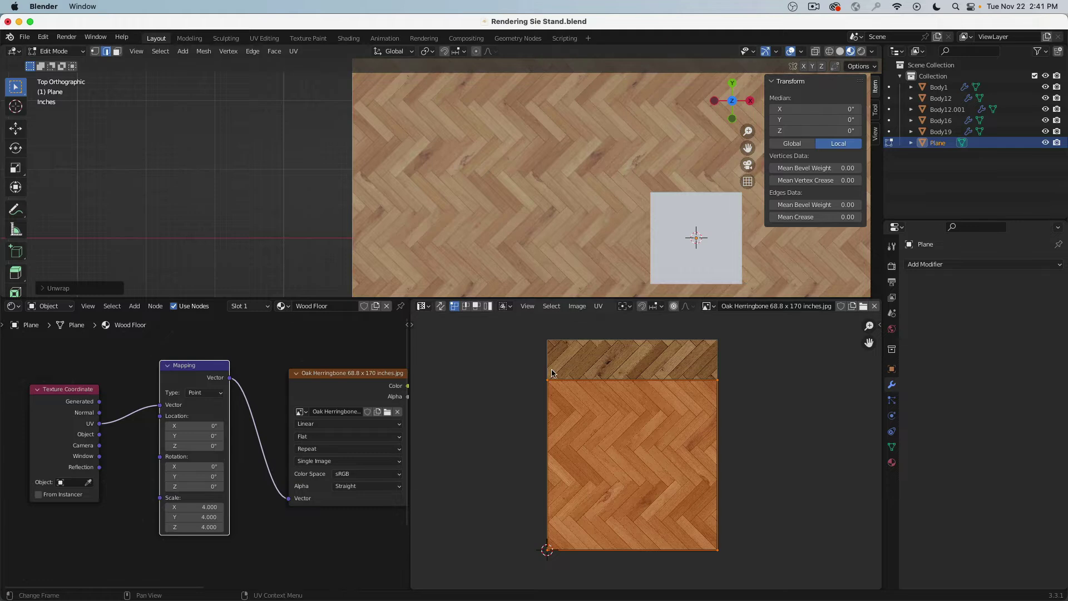
{"action": "scroll", "coordinate": [611, 392], "scroll_direction": "up", "scroll_amount": 5}
{"action": "scroll", "coordinate": [614, 246], "scroll_direction": "down", "scroll_amount": 2}
{"action": "scroll", "coordinate": [578, 217], "scroll_direction": "up", "scroll_amount": 5}
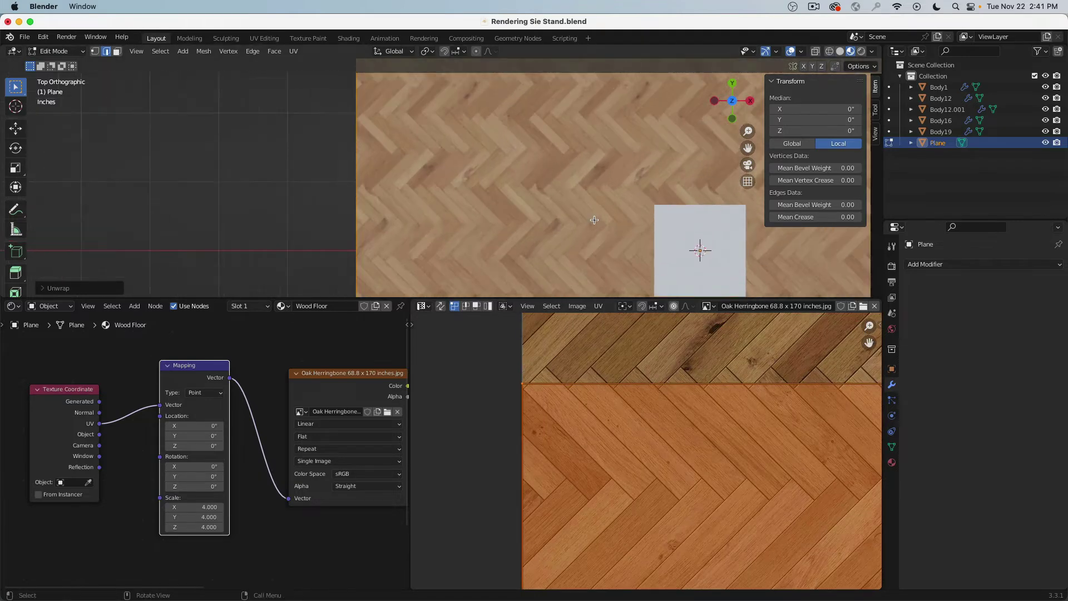
{"action": "scroll", "coordinate": [529, 186], "scroll_direction": "up", "scroll_amount": 6}
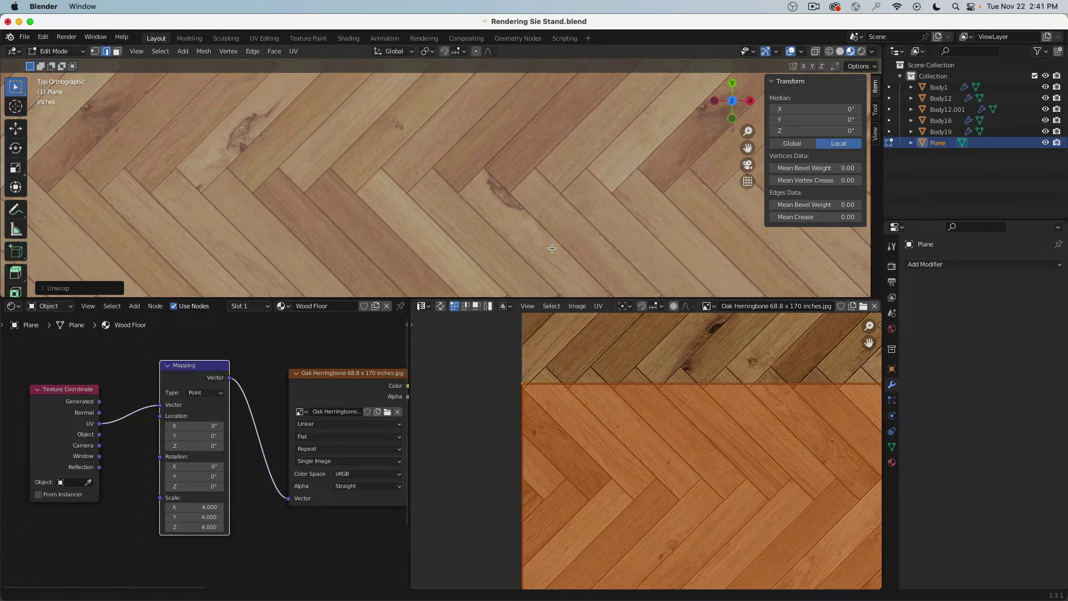
{"action": "middle_click_drag", "start_coordinate": [542, 90], "coordinate": [514, 269], "text": "shift"}
{"action": "scroll", "coordinate": [525, 166], "scroll_direction": "down", "scroll_amount": 8}
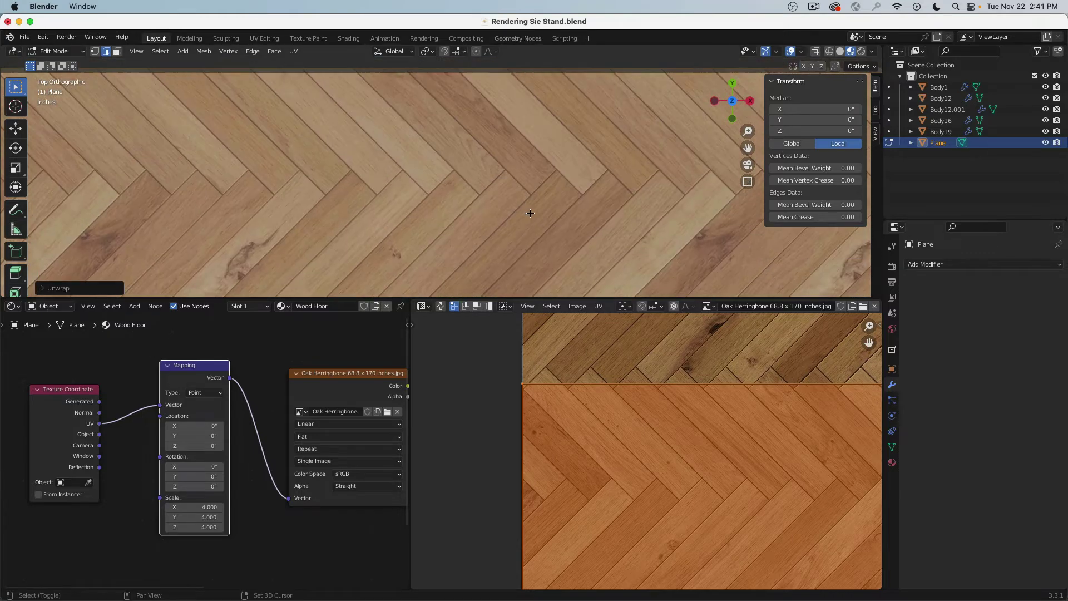
{"action": "scroll", "coordinate": [518, 203], "scroll_direction": "down", "scroll_amount": 4}
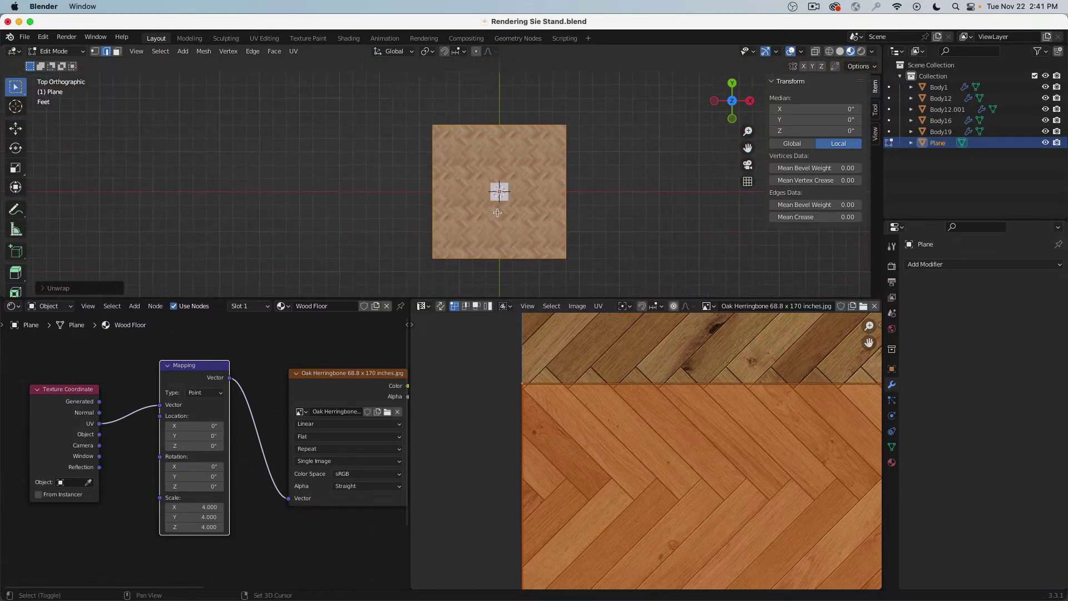
{"action": "middle_click_drag", "start_coordinate": [518, 203], "coordinate": [394, 148]}
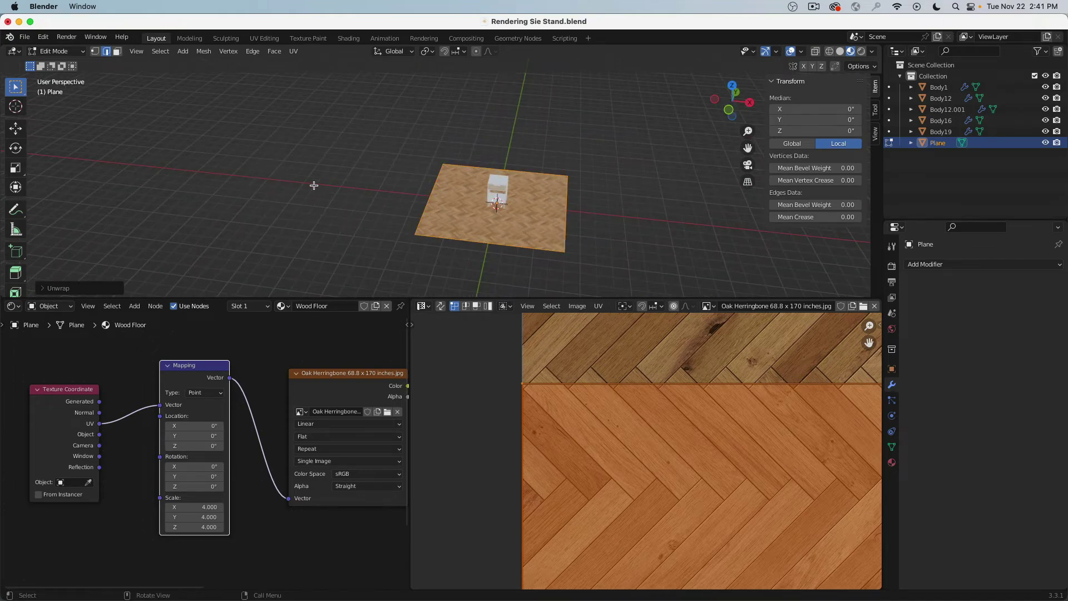
- Leave Edit Mode and set the Wood Floor Mapping node's Z rotation to 90°
{"action": "key", "text": "Tab"}
{"action": "scroll", "coordinate": [519, 213], "scroll_direction": "up", "scroll_amount": 5}
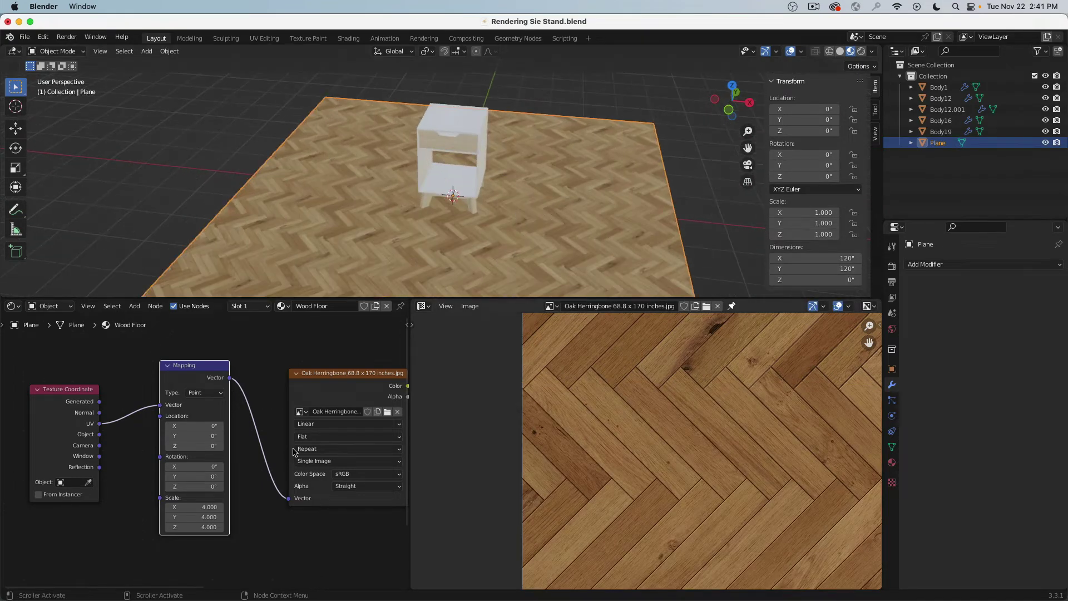
{"action": "left_click", "coordinate": [204, 487]}
{"action": "type", "text": "90"}
{"action": "key", "text": "Return"}
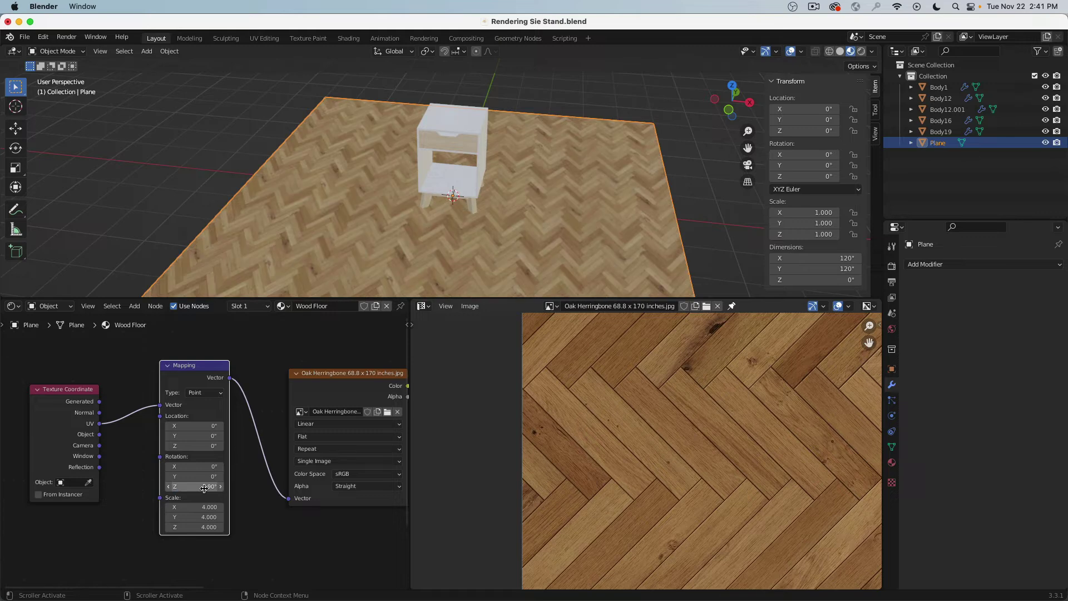
- Try a Z rotation of 45° in the Mapping node and return it to 90°
{"action": "left_click", "coordinate": [204, 487]}
{"action": "type", "text": "45"}
{"action": "key", "text": "Return"}
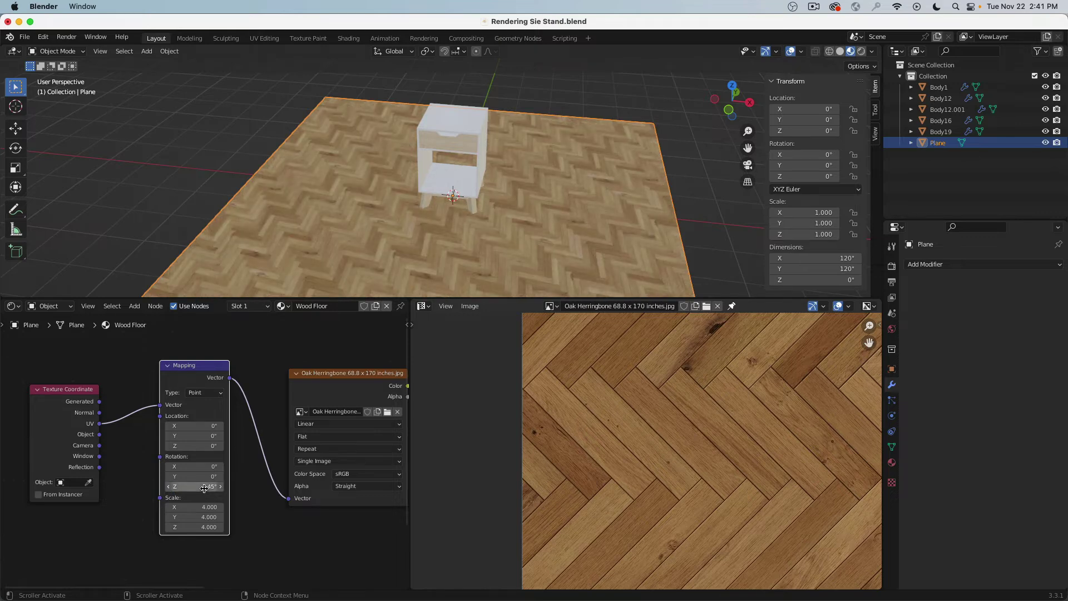
{"action": "left_click", "coordinate": [205, 487]}
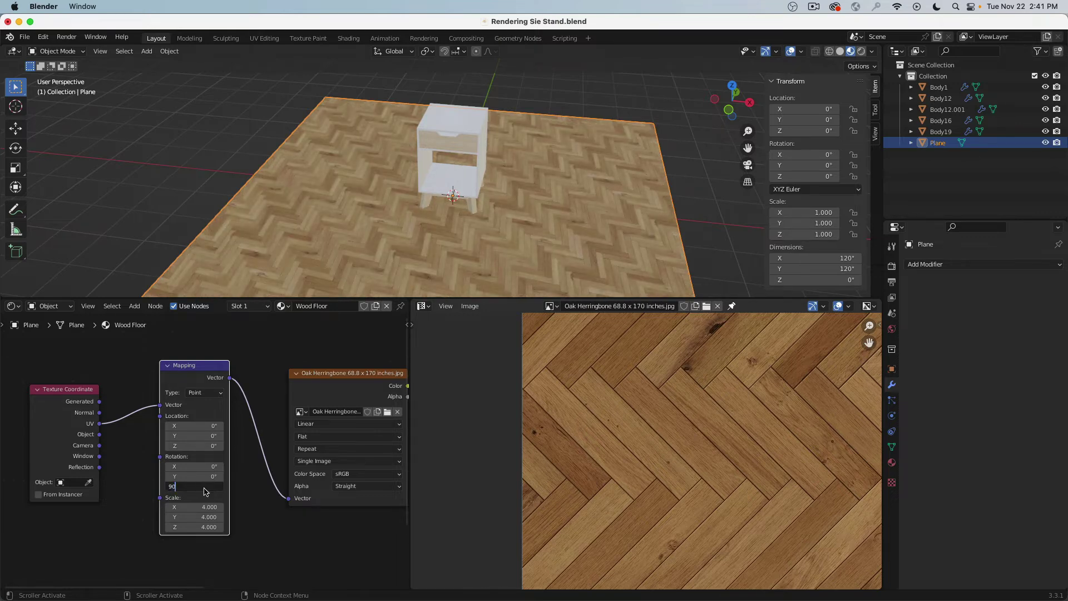
{"action": "key", "text": "Return"}
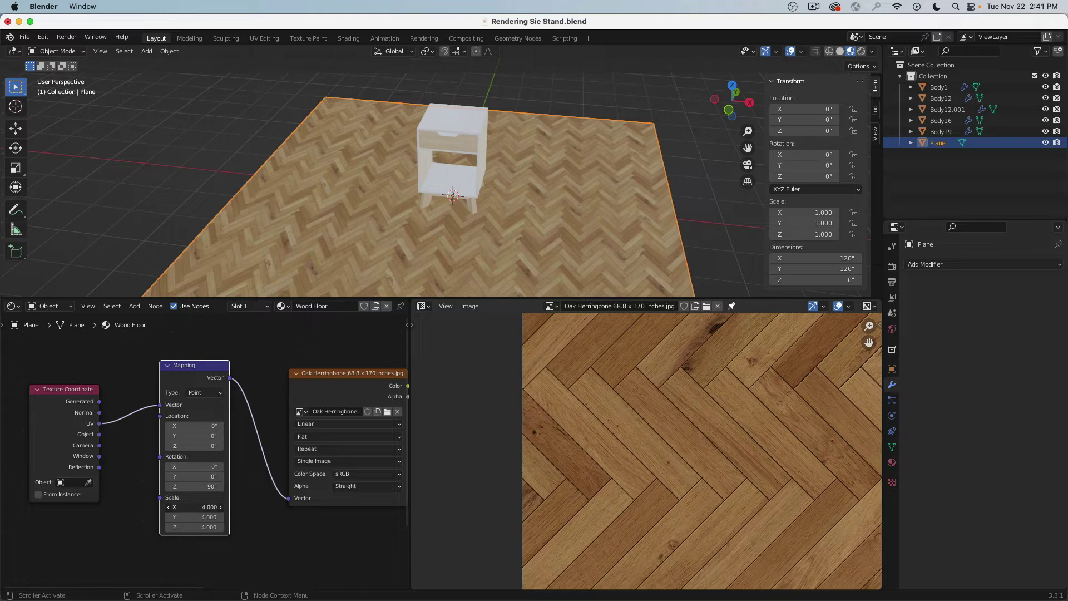
- Set the Mapping node's X, Y and Z scale to 2
{"action": "left_click_drag", "start_coordinate": [205, 504], "coordinate": [205, 505]}
{"action": "type", "text": "2"}
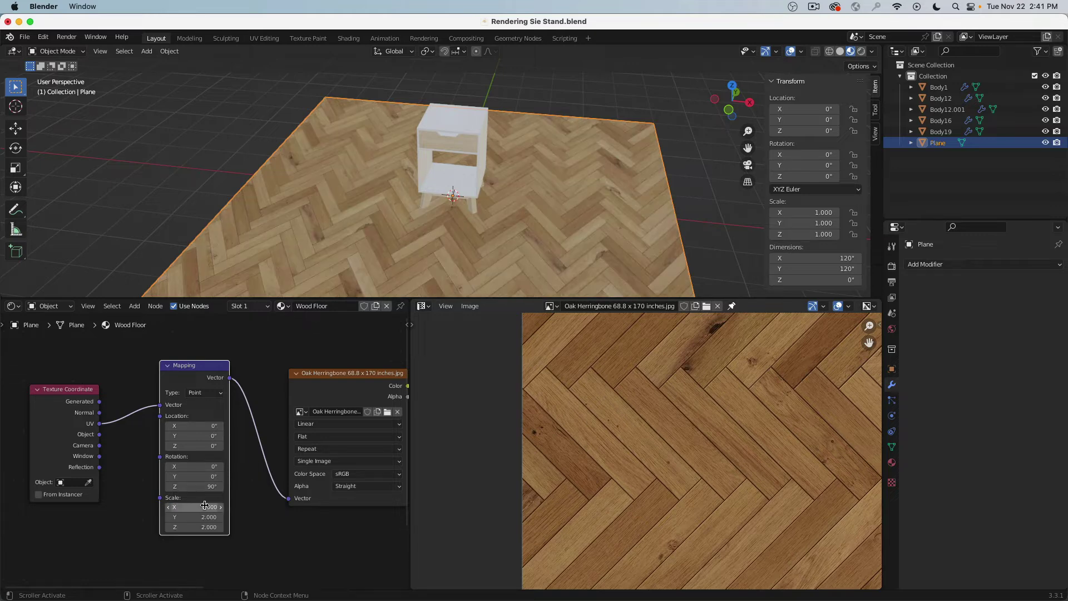
{"action": "key", "text": "Return"}
{"action": "middle_click_drag", "start_coordinate": [396, 252], "coordinate": [416, 232]}
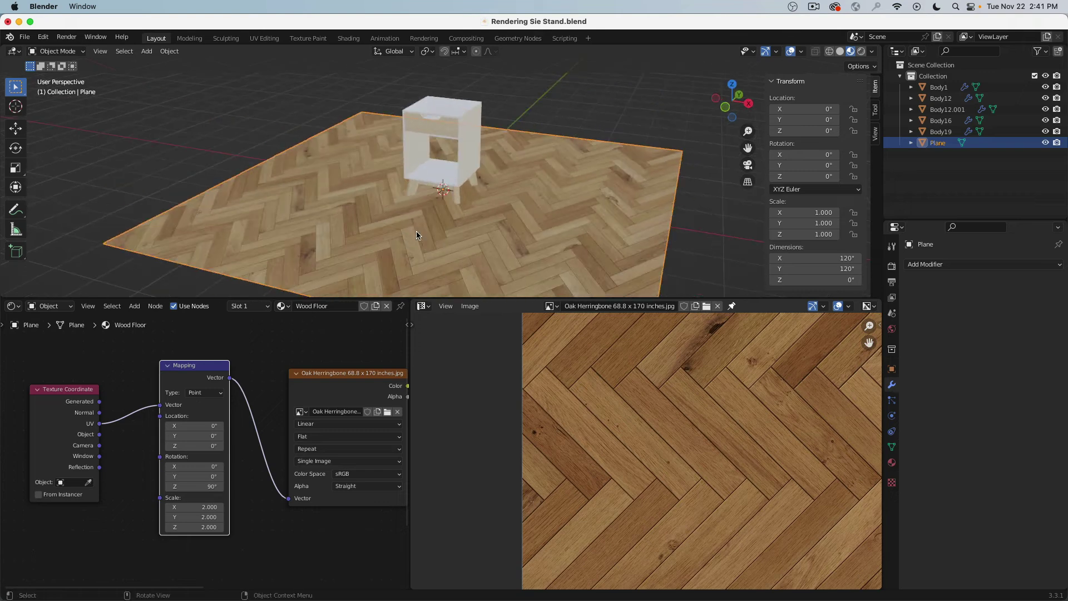
- Add a camera to the scene from the front view
{"action": "left_click", "coordinate": [722, 105]}
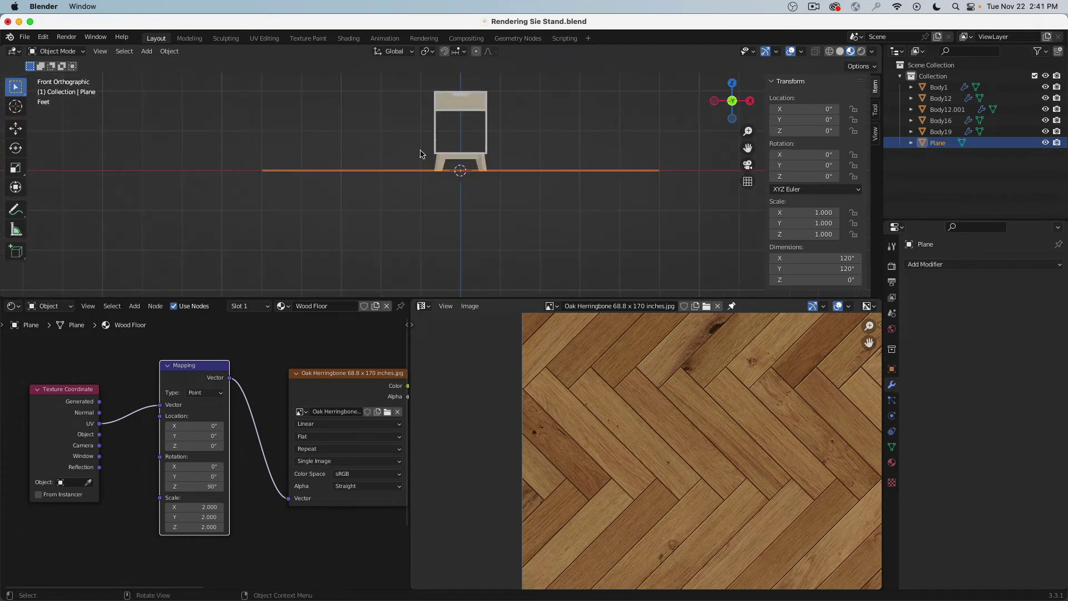
{"action": "left_click", "coordinate": [147, 51]}
{"action": "mouse_move", "coordinate": [175, 206]}
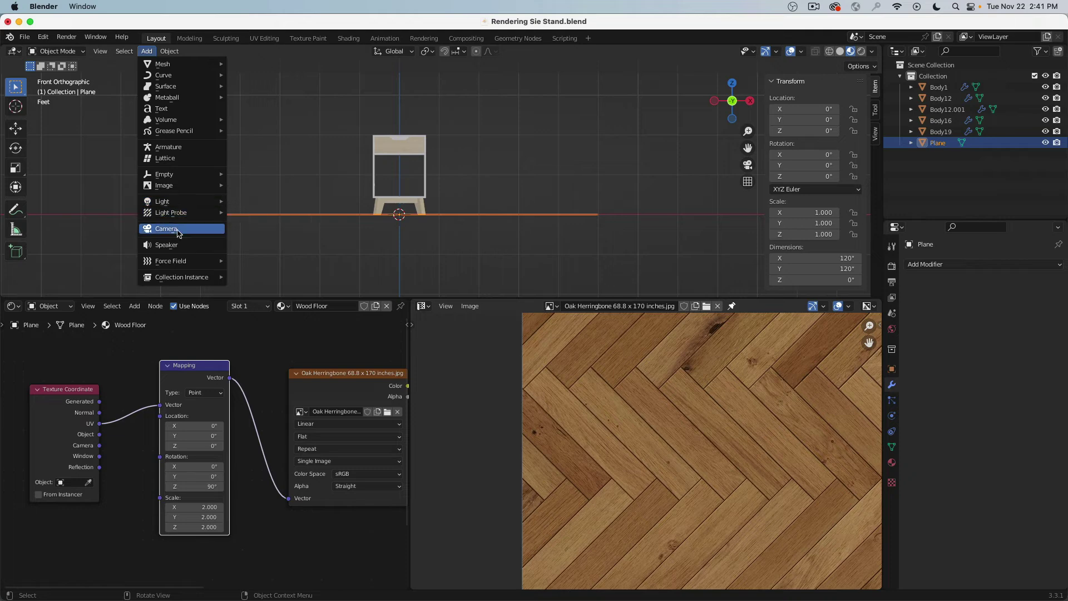
{"action": "left_click", "coordinate": [177, 229]}
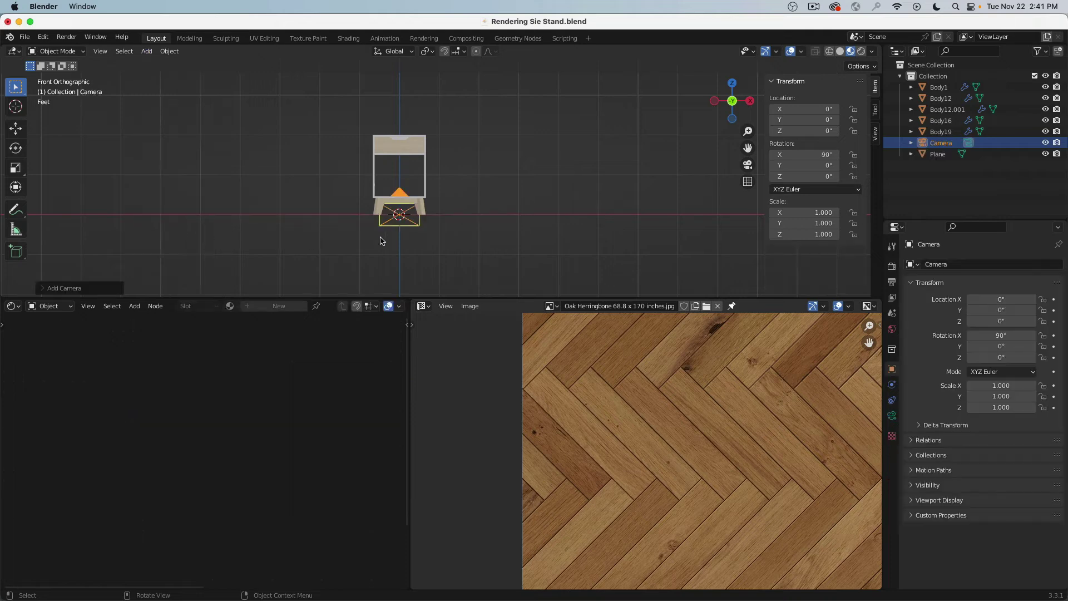
- Move the camera in front of the nightstand to about Y -70.7" and up to about Z 26.6"
{"action": "left_click", "coordinate": [16, 128]}
{"action": "left_click_drag", "start_coordinate": [401, 173], "coordinate": [245, 162]}
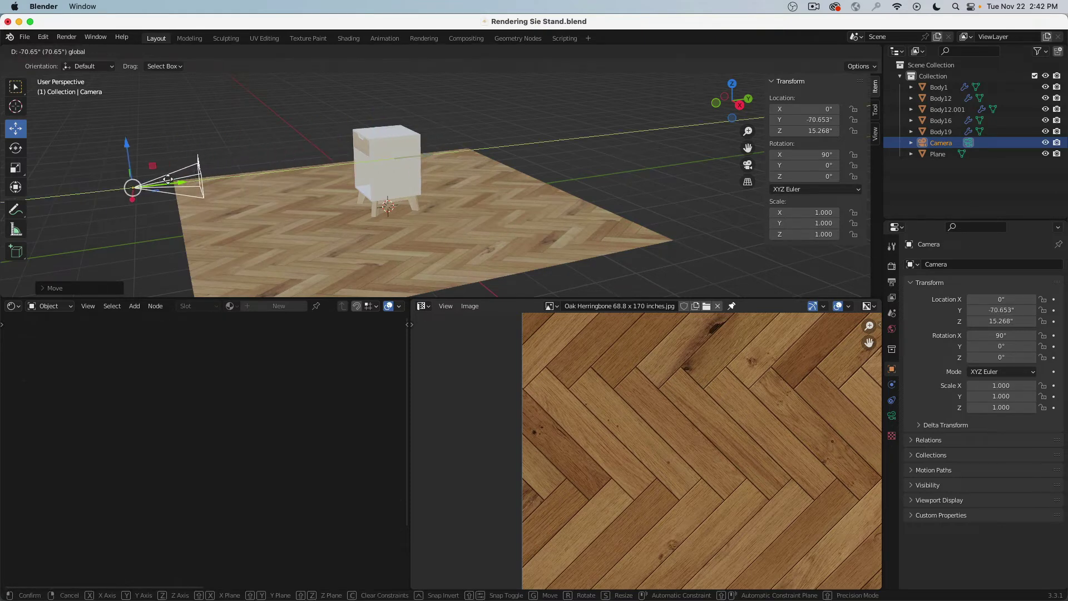
{"action": "left_click_drag", "start_coordinate": [124, 161], "coordinate": [225, 113]}
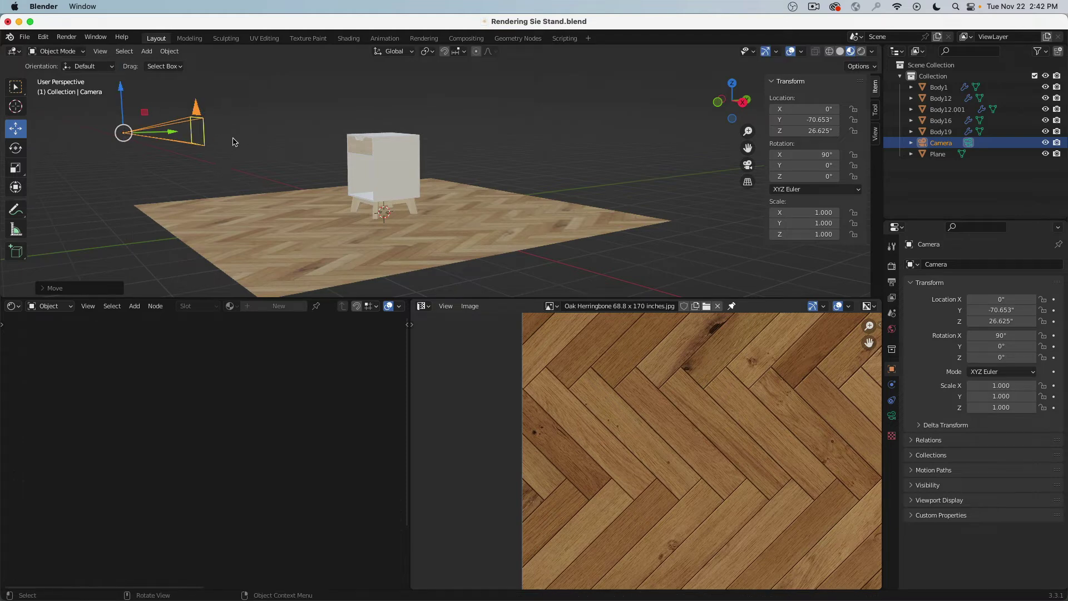
- Split the 3D viewport vertically into two, hide one view's toolbar and sidebar, and make it look through the camera
{"action": "middle_click_drag", "start_coordinate": [233, 142], "coordinate": [418, 109]}
{"action": "right_click", "coordinate": [518, 43]}
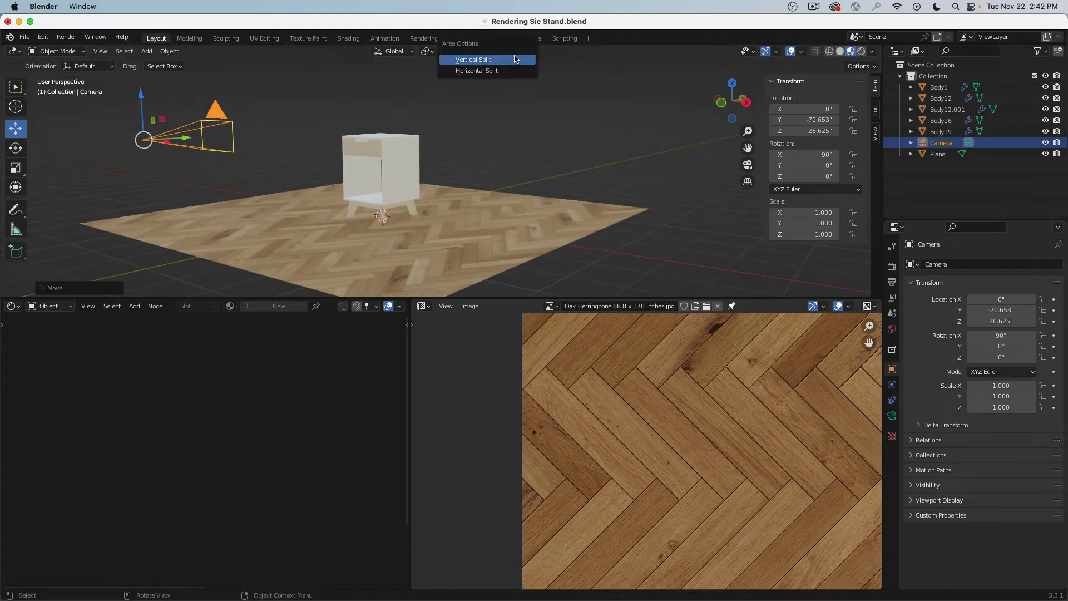
{"action": "left_click", "coordinate": [510, 60]}
{"action": "left_click", "coordinate": [405, 200]}
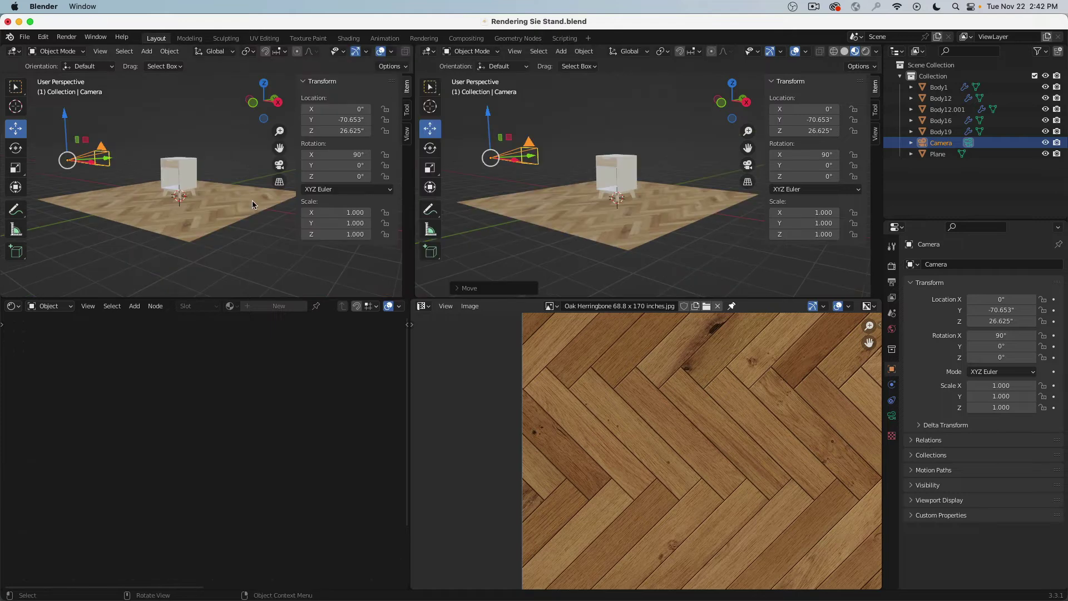
{"action": "key", "text": "t"}
{"action": "key", "text": "n"}
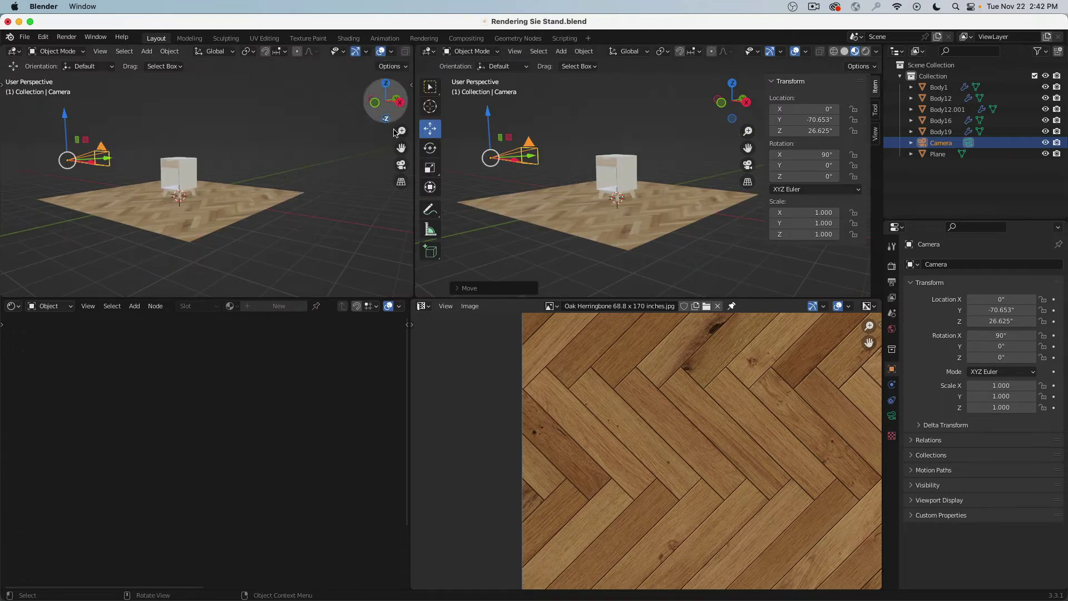
{"action": "scroll", "coordinate": [405, 167], "scroll_direction": "up", "scroll_amount": 2}
{"action": "left_click", "coordinate": [403, 165]}
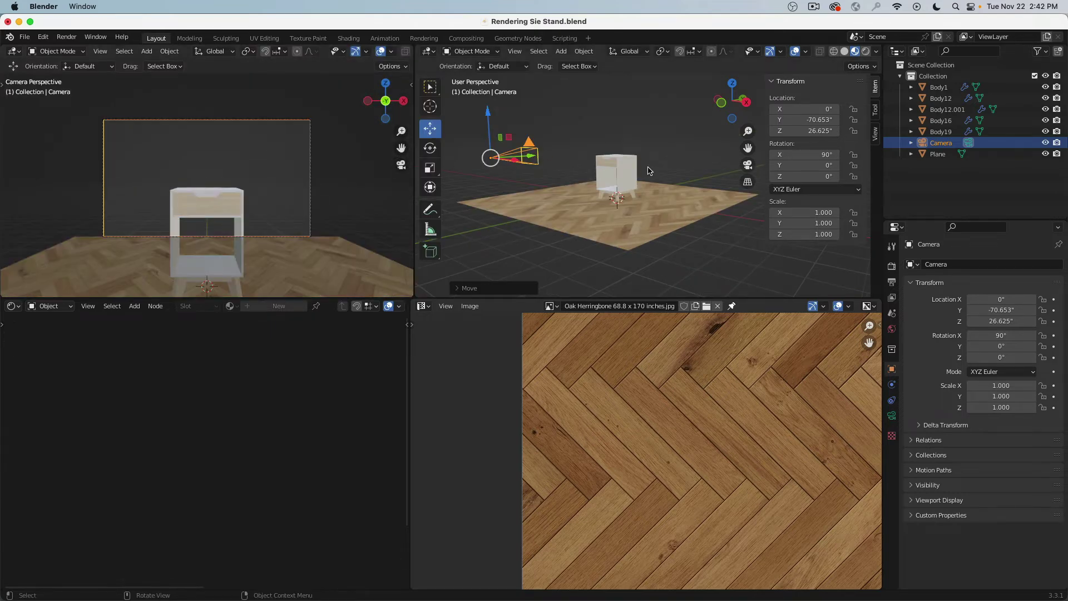
- Raise the camera to a Z height of about 31.4"
{"action": "middle_click_drag", "start_coordinate": [648, 170], "coordinate": [647, 165]}
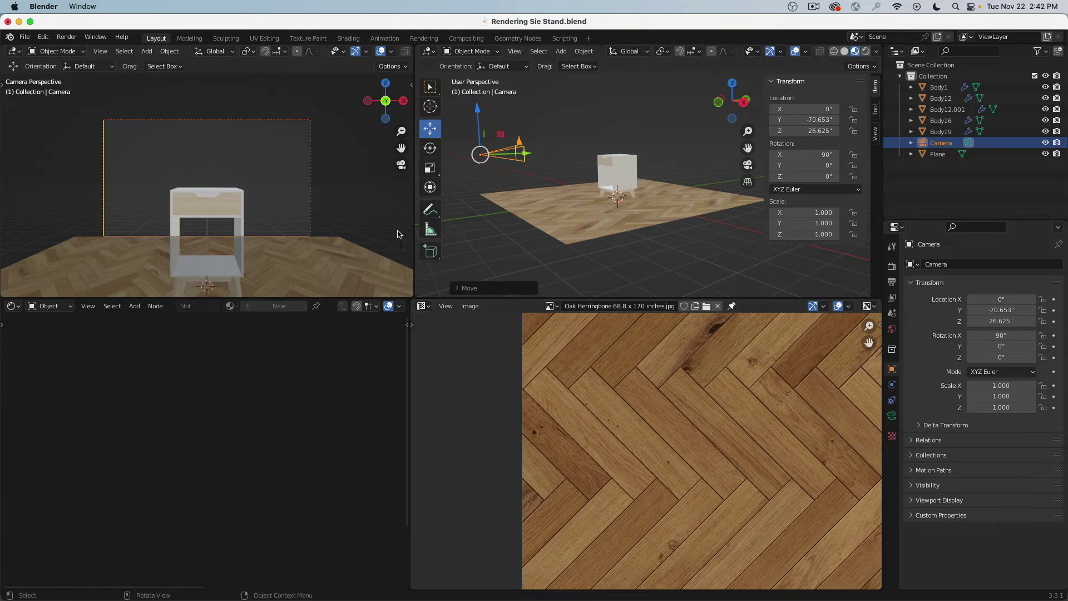
{"action": "left_click_drag", "start_coordinate": [477, 114], "coordinate": [477, 102]}
{"action": "middle_click_drag", "start_coordinate": [201, 205], "coordinate": [212, 176], "text": "shift"}
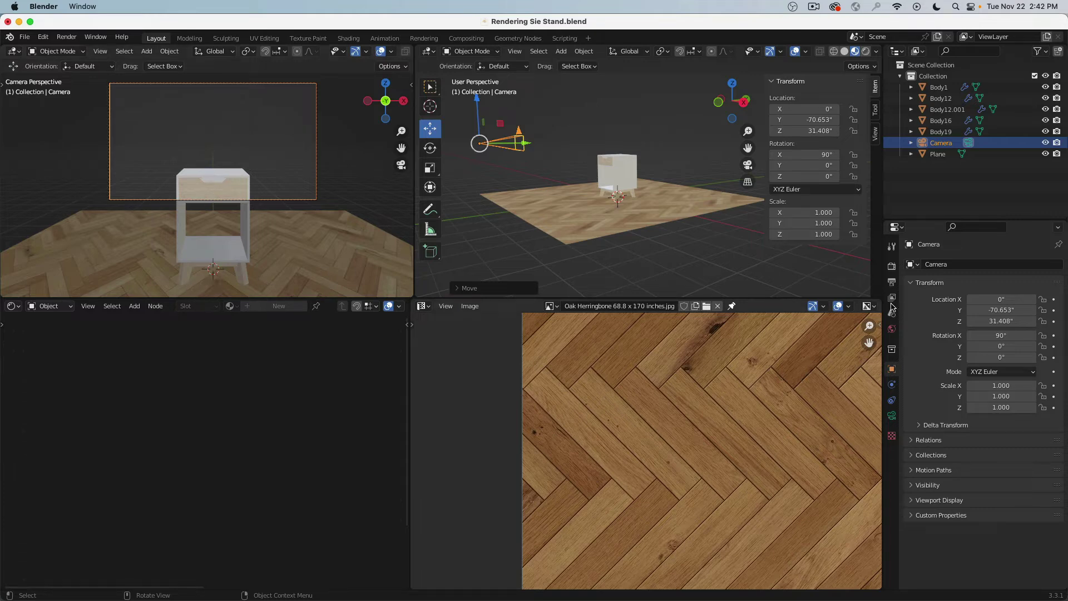
- Set the render output resolution to 1000 × 1000 px
{"action": "left_click", "coordinate": [892, 267]}
{"action": "left_click", "coordinate": [892, 282]}
{"action": "left_click", "coordinate": [1022, 279]}
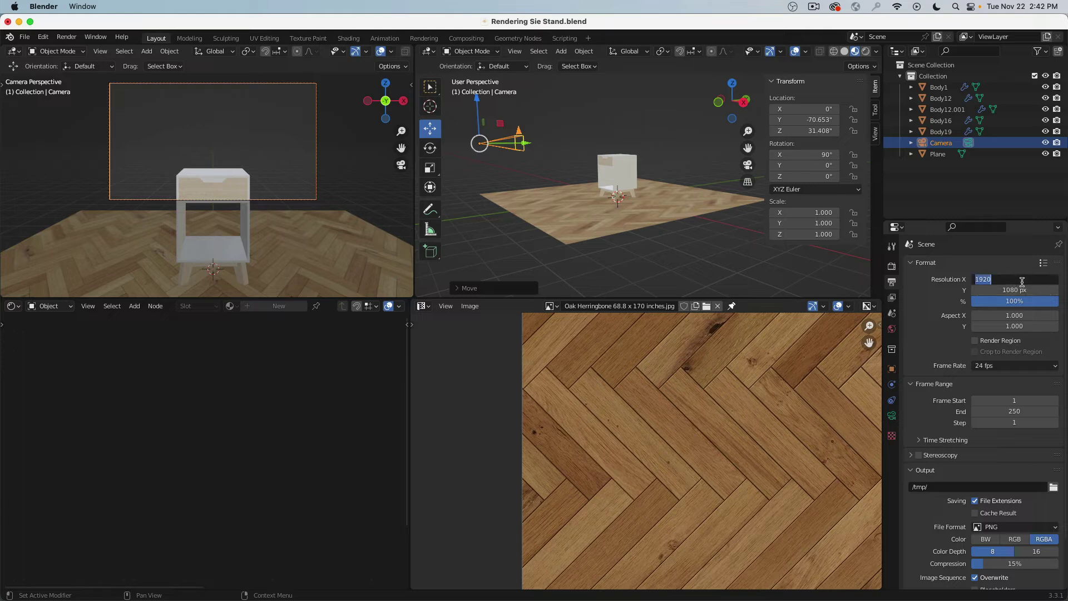
{"action": "type", "text": "1000"}
{"action": "key", "text": "Tab"}
{"action": "type", "text": "1000"}
{"action": "key", "text": "Return"}
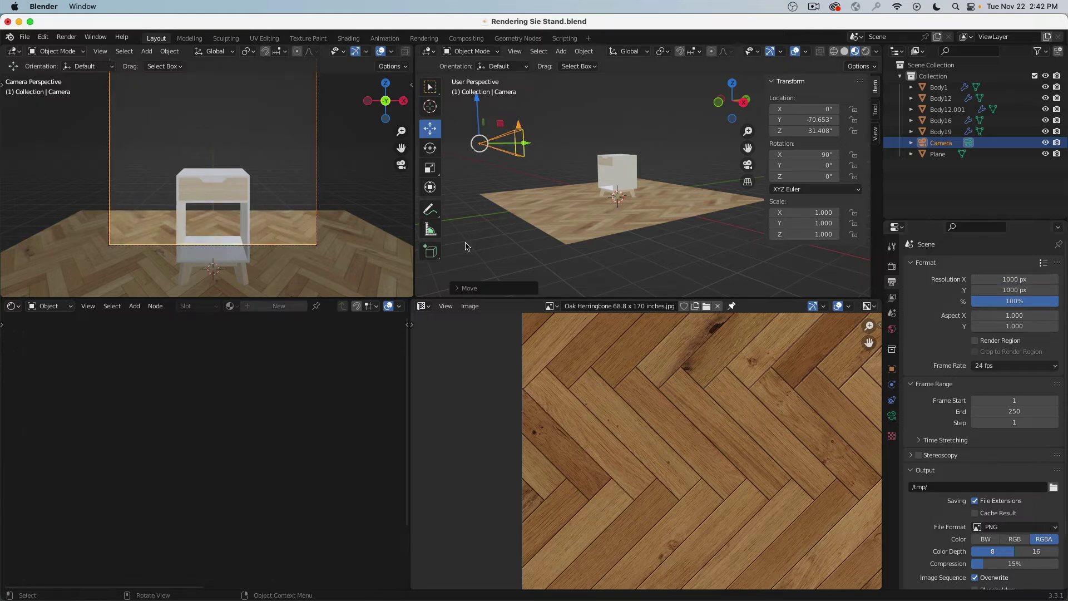
{"action": "scroll", "coordinate": [132, 174], "scroll_direction": "down", "scroll_amount": 3}
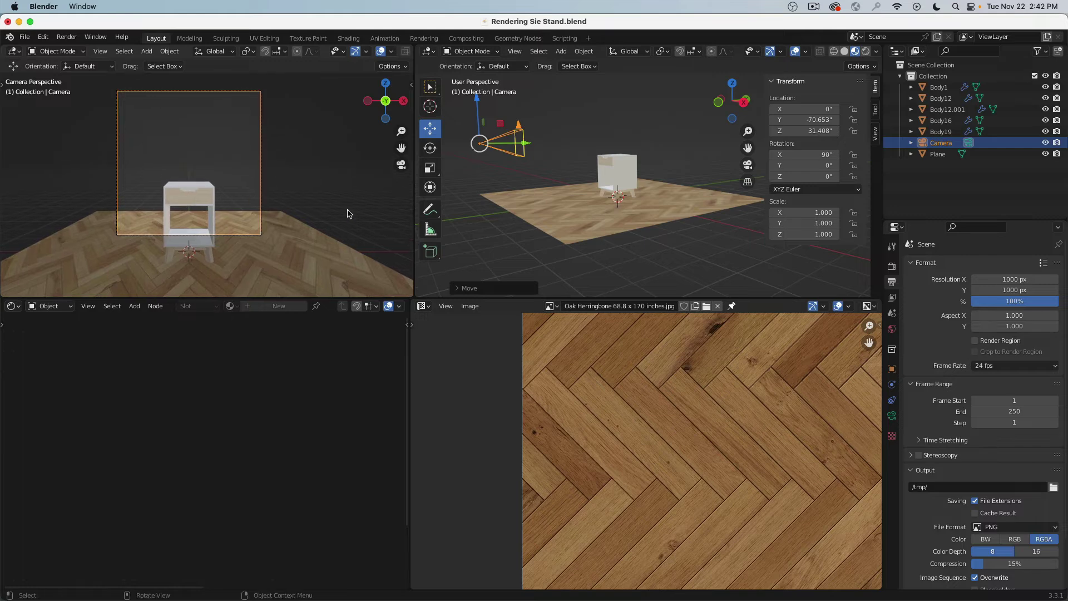
- Try adjusting the camera lens's vertical shift and undo the change
{"action": "left_click", "coordinate": [892, 415]}
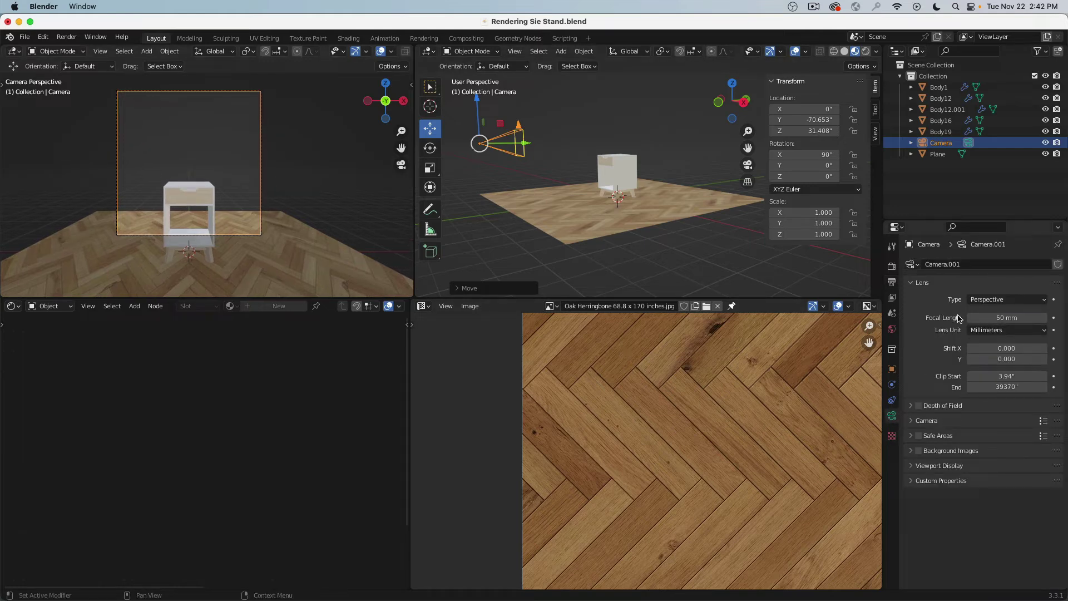
{"action": "mouse_move", "coordinate": [1003, 359]}
{"action": "left_mouse_down"}
{"action": "mouse_move", "coordinate": [971, 359]}
{"action": "mouse_move", "coordinate": [1029, 359]}
{"action": "mouse_move", "coordinate": [1003, 359]}
{"action": "left_mouse_up"}
{"action": "key", "text": "ctrl+z"}
{"action": "left_click", "coordinate": [743, 102]}
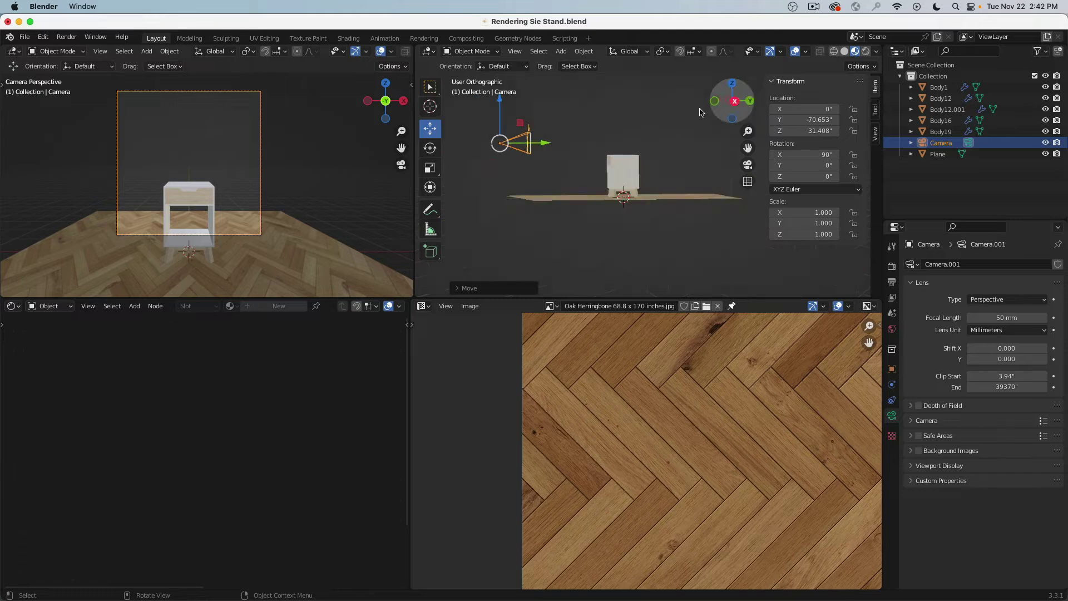
{"action": "key", "text": "r"}
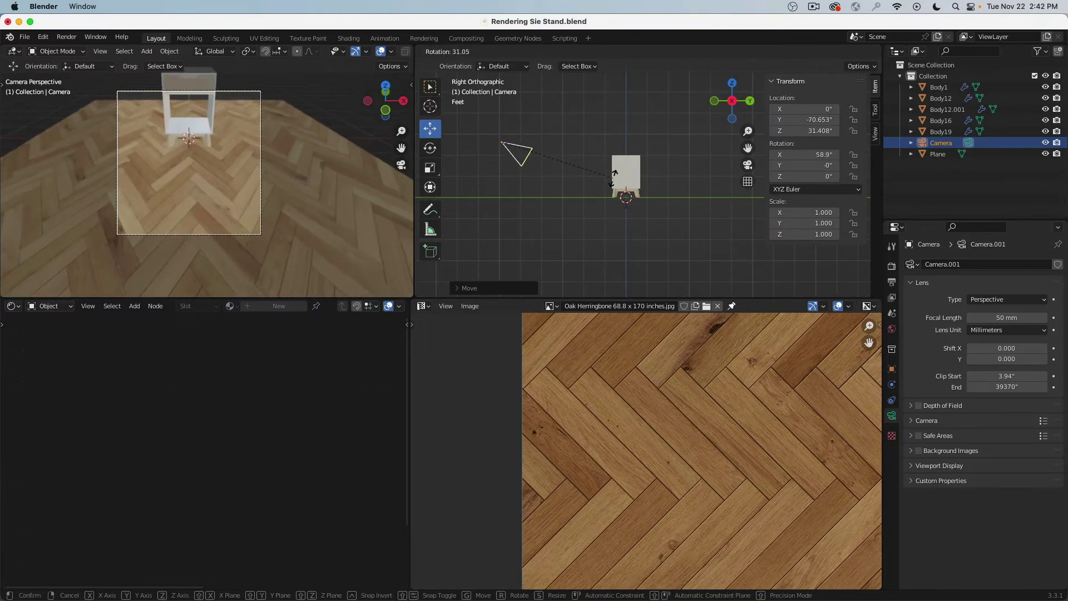
{"action": "left_click", "coordinate": [611, 174]}
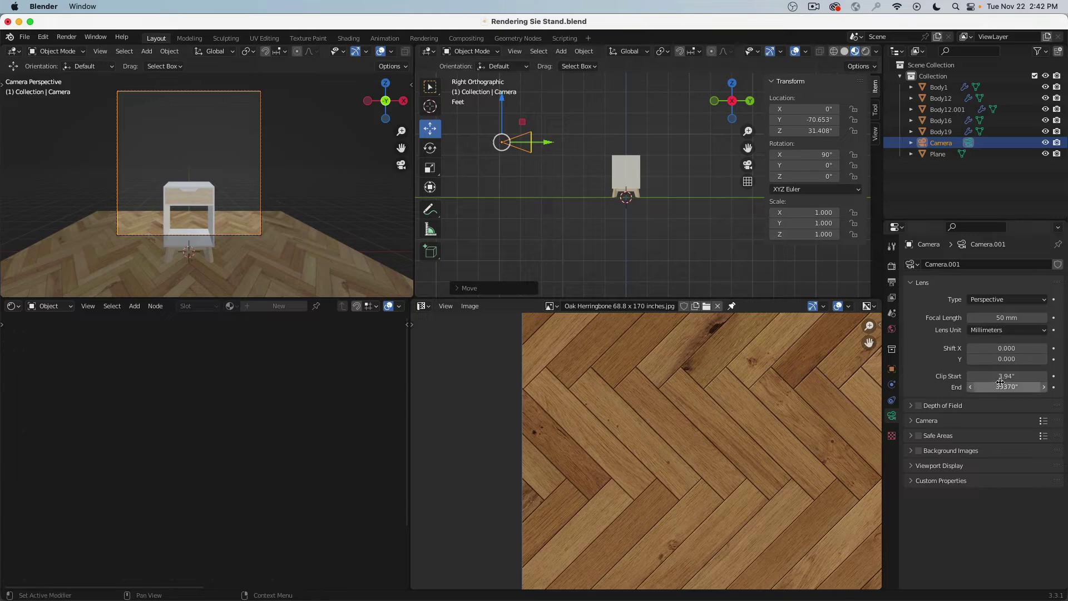
- Set the camera's focal length to 70 mm and adjust its vertical lens shift to -0.510
{"action": "left_click_drag", "start_coordinate": [988, 357], "coordinate": [960, 356]}
{"action": "left_click_drag", "start_coordinate": [1006, 318], "coordinate": [1043, 317]}
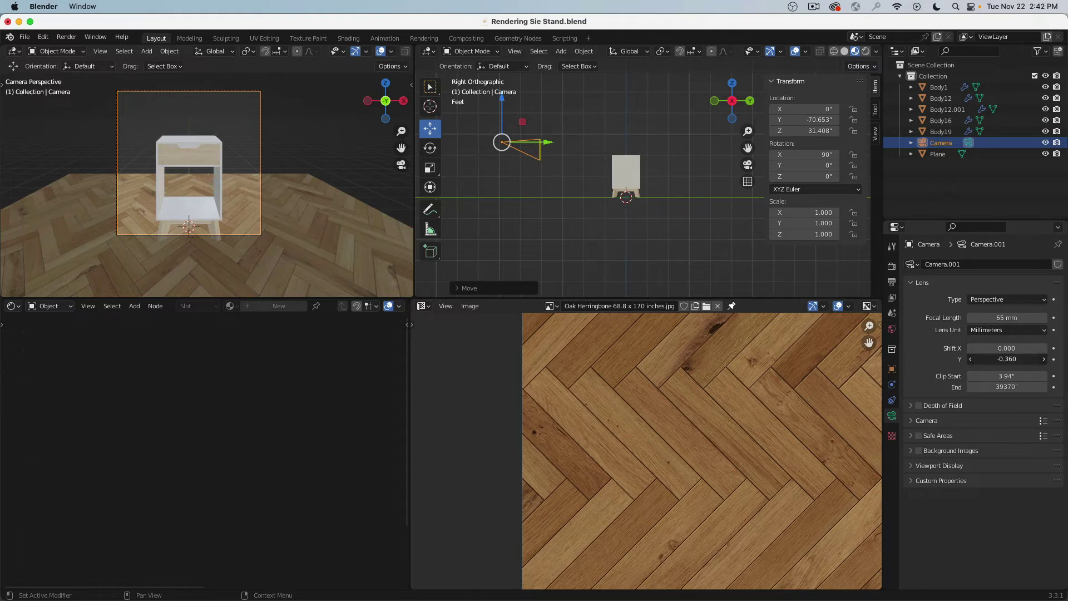
{"action": "left_click_drag", "start_coordinate": [996, 358], "coordinate": [996, 358]}
{"action": "double_click", "coordinate": [999, 319]}
{"action": "type", "text": "70"}
{"action": "key", "text": "Return"}
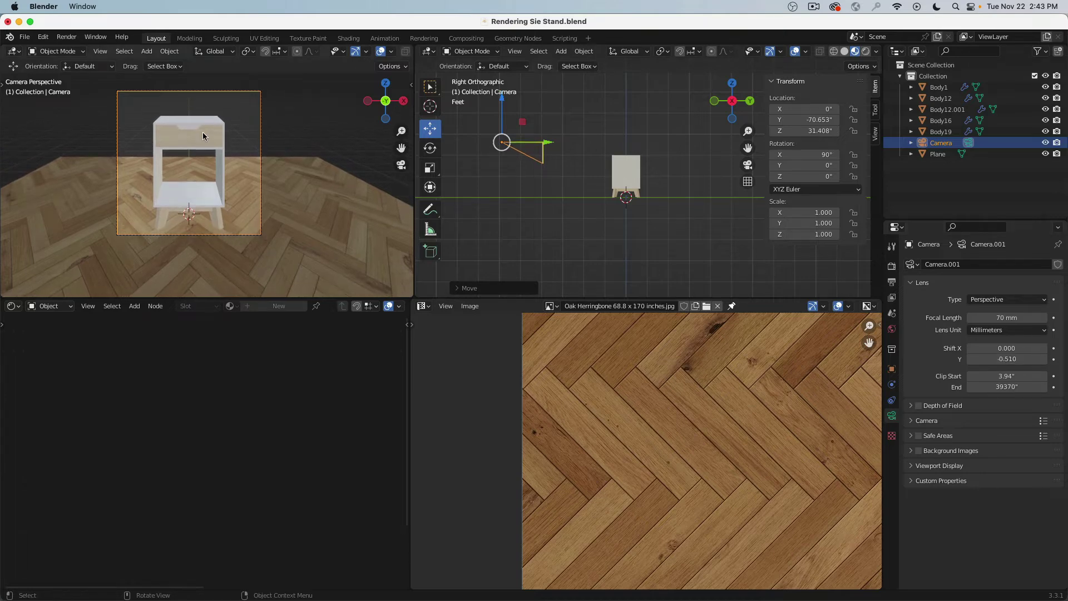
- Move the floor plane toward the camera along Y to about -42.7"
{"action": "scroll", "coordinate": [204, 135], "scroll_direction": "up", "scroll_amount": 4}
{"action": "scroll", "coordinate": [204, 134], "scroll_direction": "down", "scroll_amount": 3}
{"action": "middle_click_drag", "start_coordinate": [448, 209], "coordinate": [672, 218]}
{"action": "left_click", "coordinate": [692, 199]}
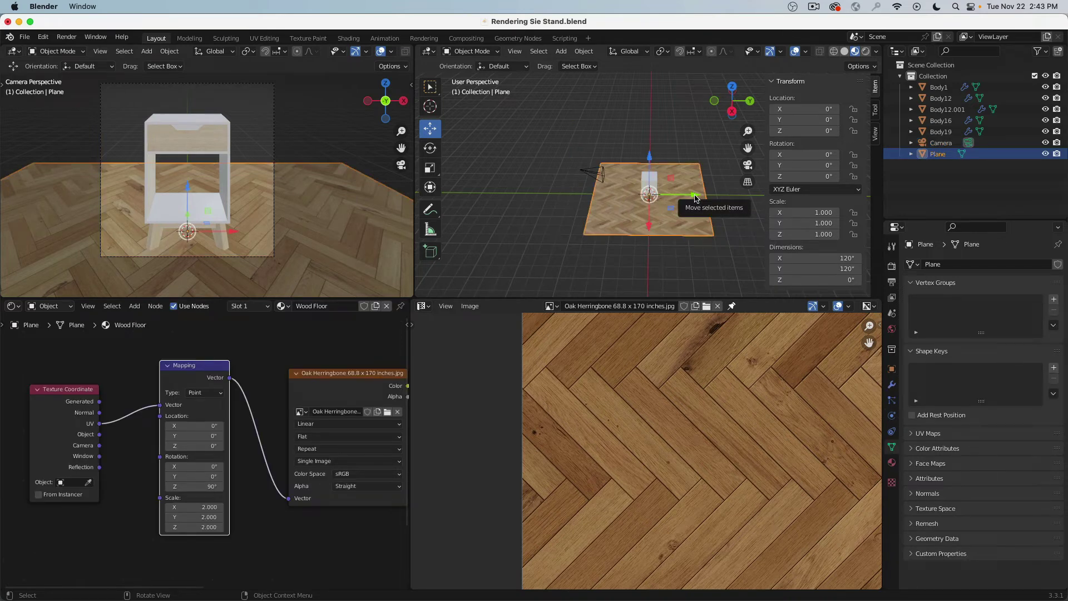
{"action": "left_click_drag", "start_coordinate": [695, 198], "coordinate": [655, 209]}
- In Edit Mode, extrude the floor plane's edge behind the nightstand 10" upward along Z
{"action": "left_click", "coordinate": [470, 51]}
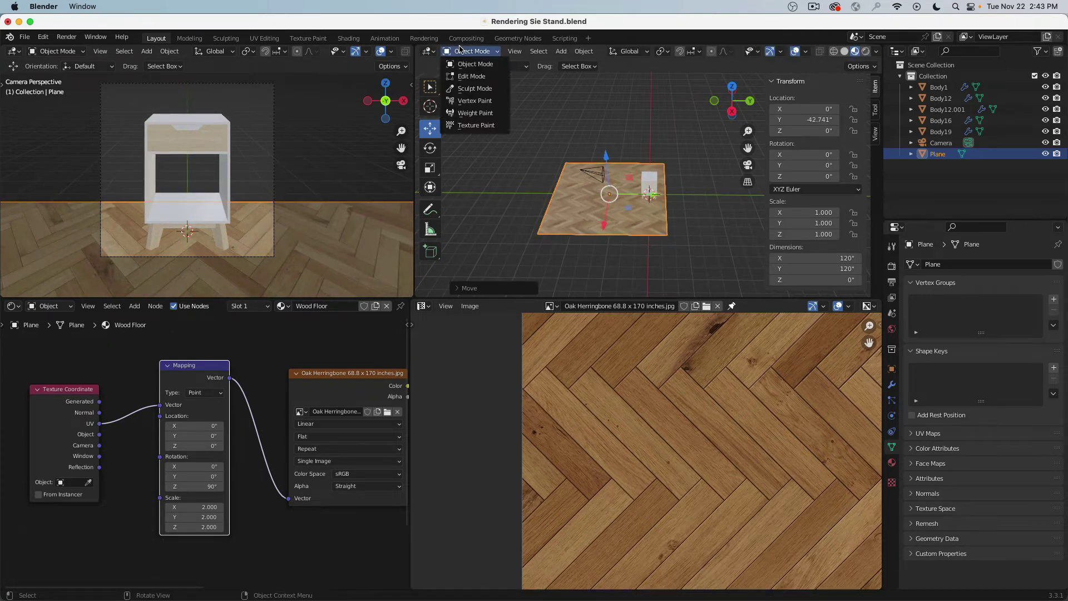
{"action": "left_click", "coordinate": [466, 77]}
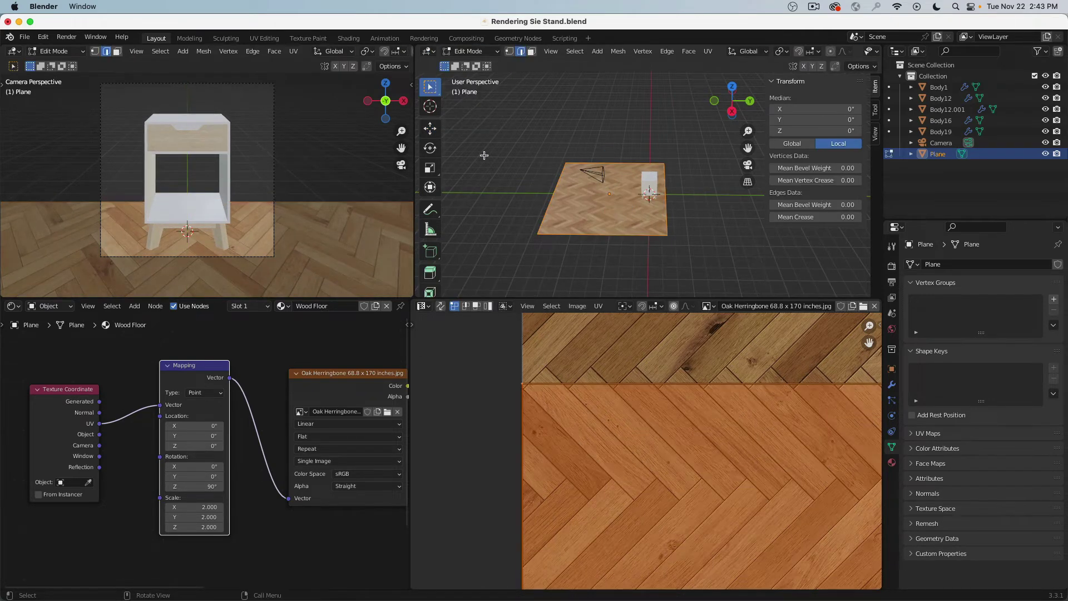
{"action": "left_click", "coordinate": [668, 218]}
{"action": "middle_click_drag", "start_coordinate": [668, 219], "coordinate": [679, 198]}
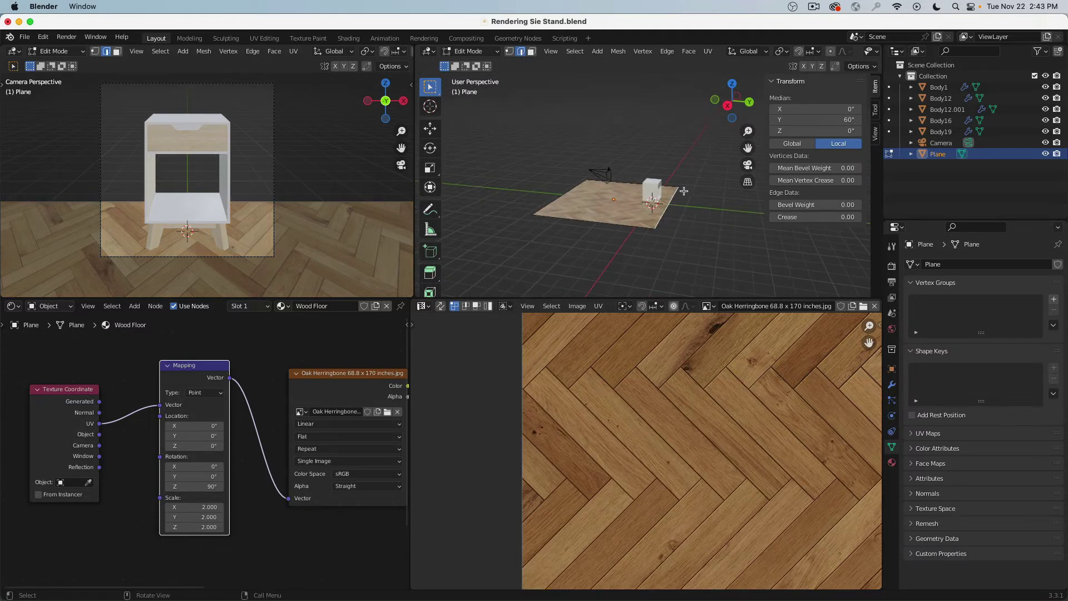
{"action": "key", "text": "e"}
{"action": "key", "text": "z"}
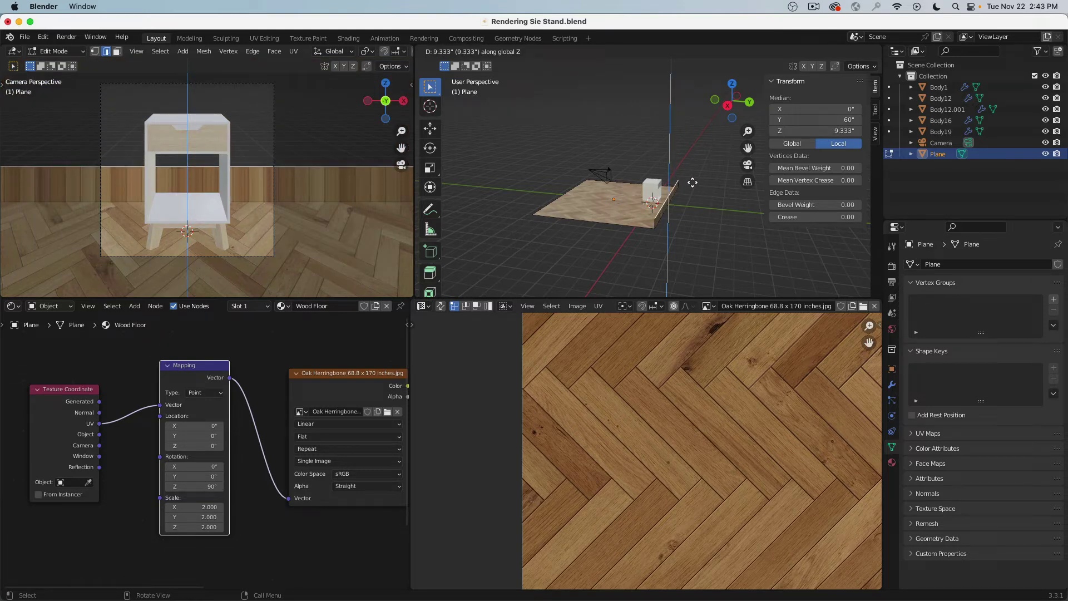
{"action": "type", "text": "10"}
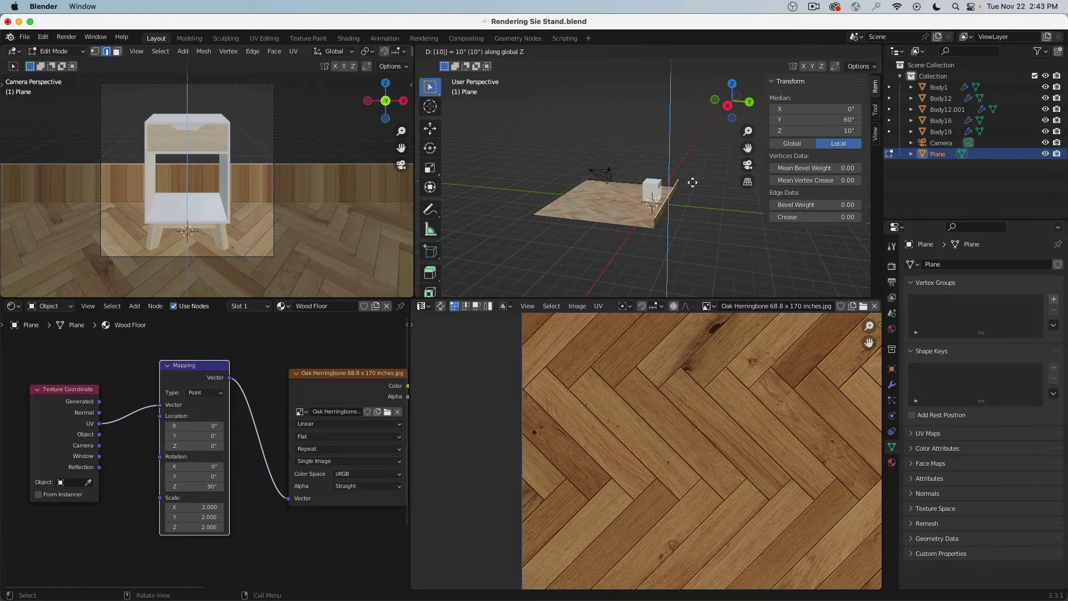
{"action": "key", "text": "Return"}
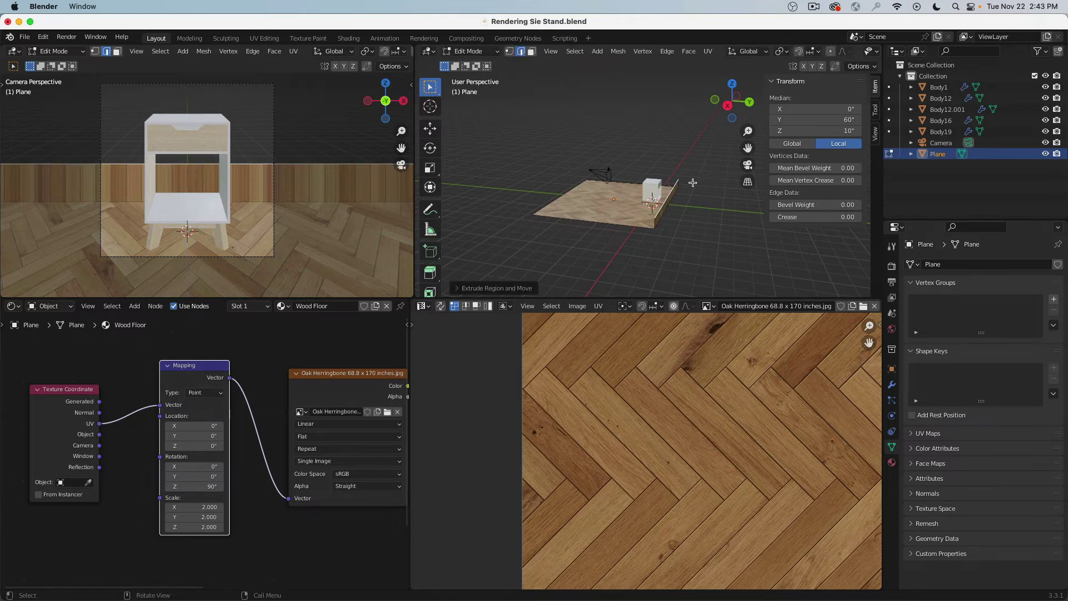
- Try a different Z height for the edge extrusion and set it back to 10"
{"action": "left_click", "coordinate": [457, 288]}
{"action": "double_click", "coordinate": [557, 235]}
{"action": "type", "text": "15"}
{"action": "key", "text": "Return"}
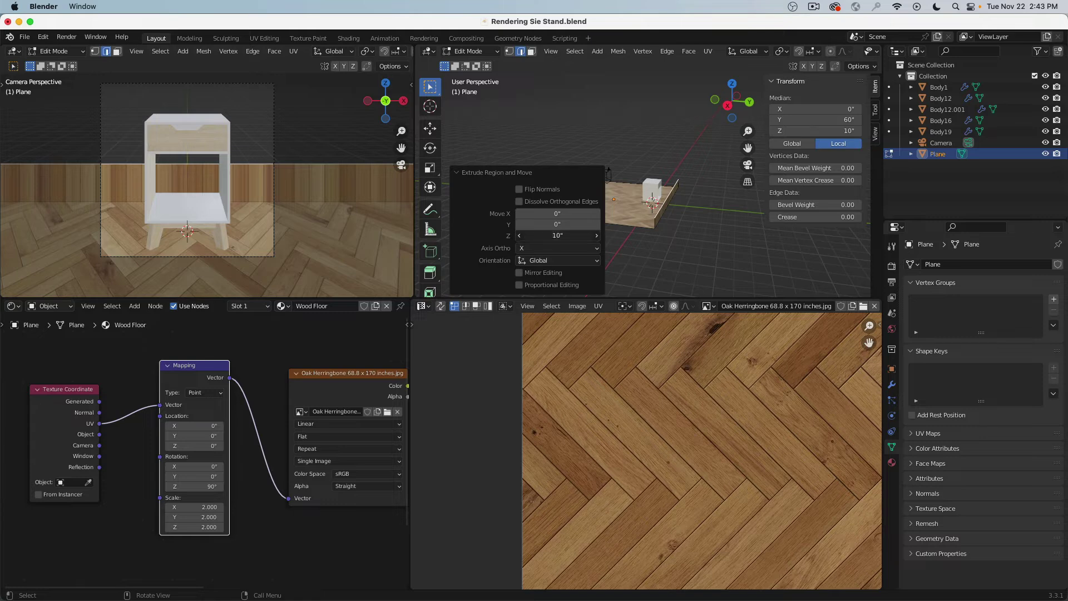
{"action": "left_click_drag", "start_coordinate": [550, 236], "coordinate": [534, 236]}
{"action": "left_click", "coordinate": [550, 236]}
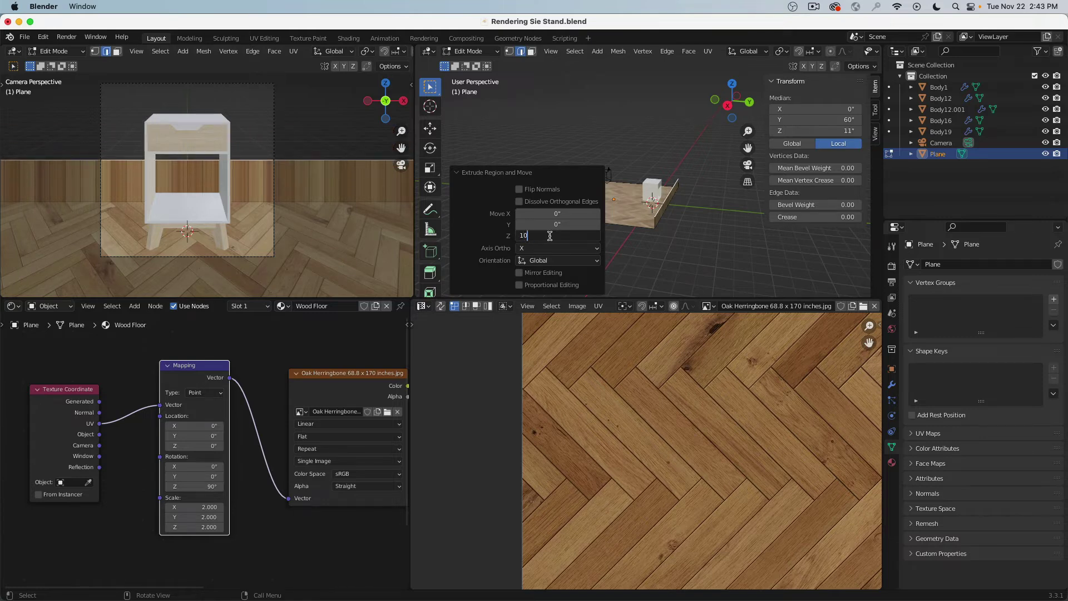
{"action": "type", "text": "10"}
{"action": "key", "text": "Return"}
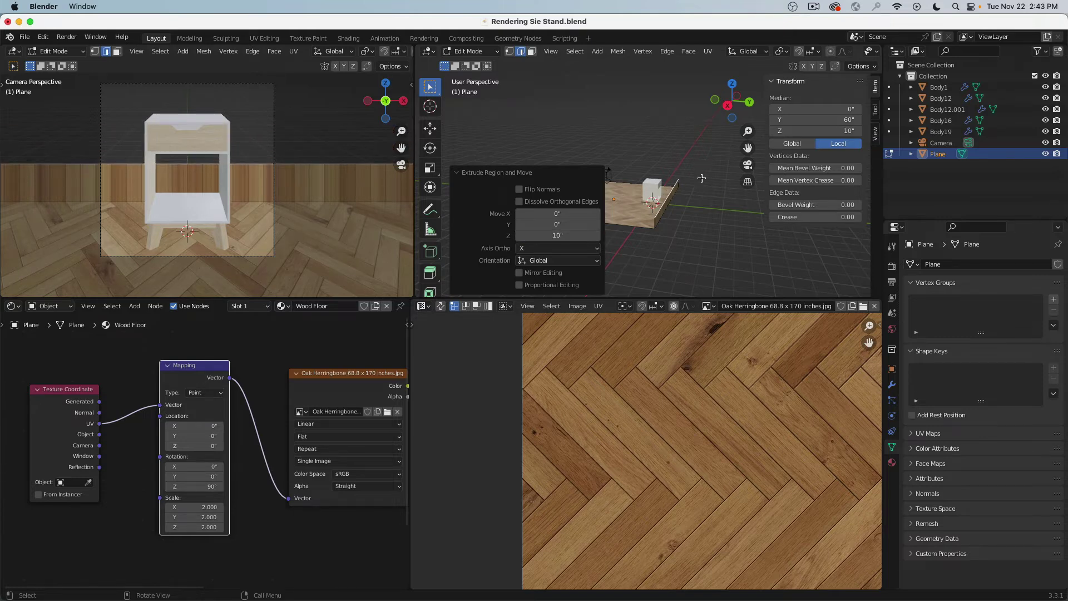
- Extrude the baseboard's upper edge 1" backward along Y to form a narrow ledge
{"action": "key", "text": "g"}
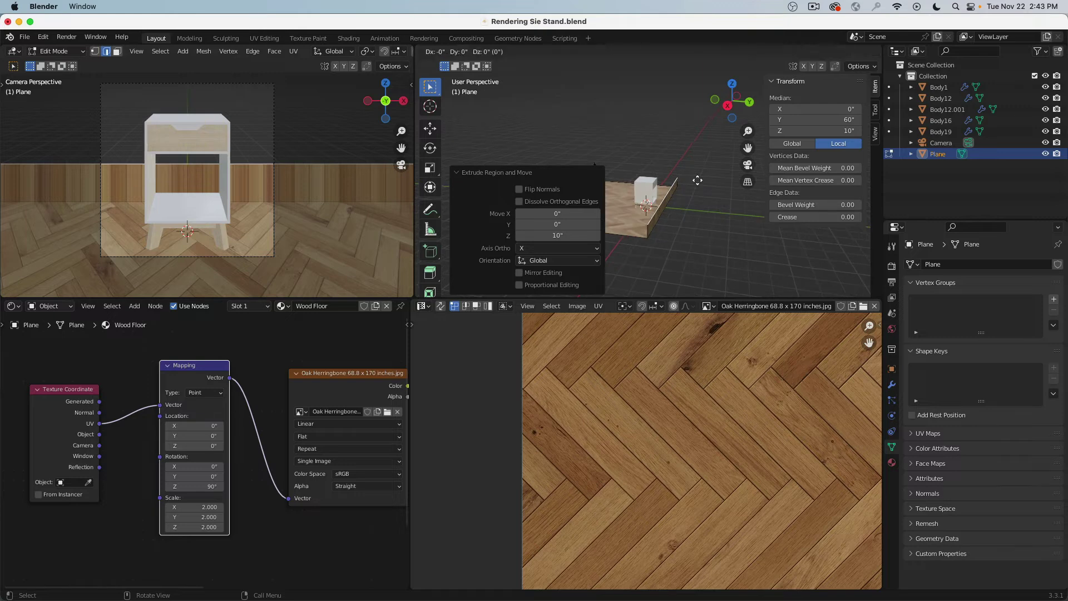
{"action": "key", "text": "y"}
{"action": "key", "text": "1"}
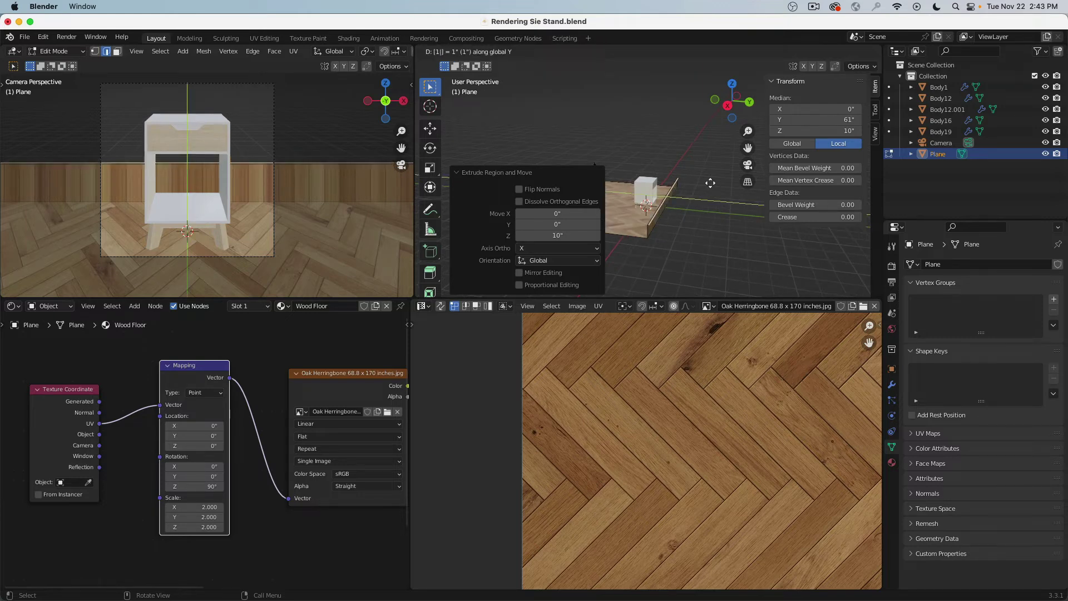
{"action": "key", "text": "Return"}
- Extrude the ledge's back edge 8' (96") upward along Z to form the wall
{"action": "scroll", "coordinate": [688, 199], "scroll_direction": "up", "scroll_amount": 2}
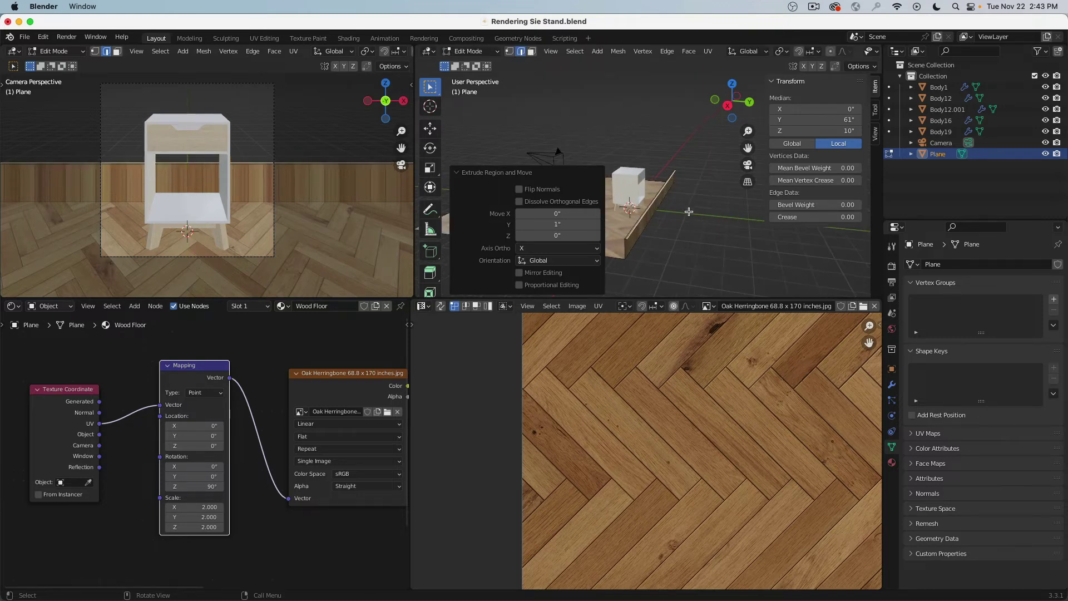
{"action": "key", "text": "e"}
{"action": "key", "text": "z"}
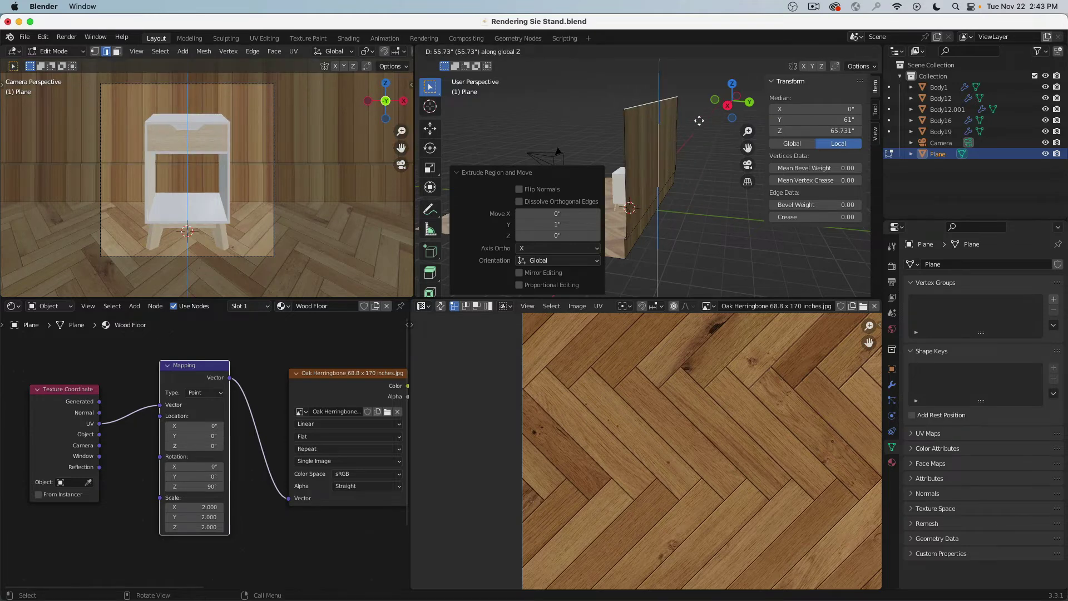
{"action": "type", "text": "8"}
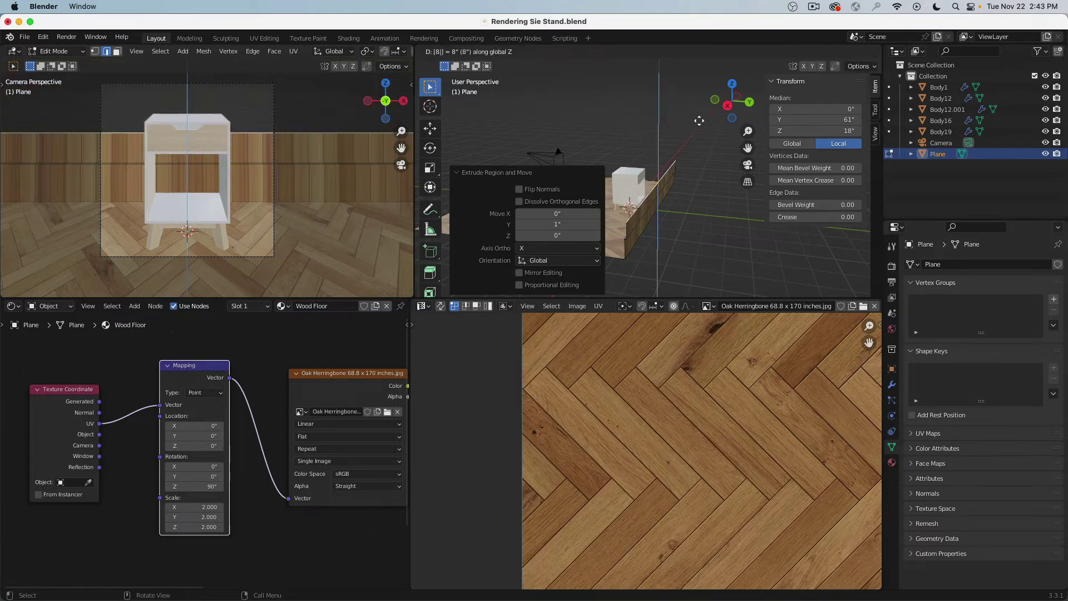
{"action": "key", "text": "Return"}
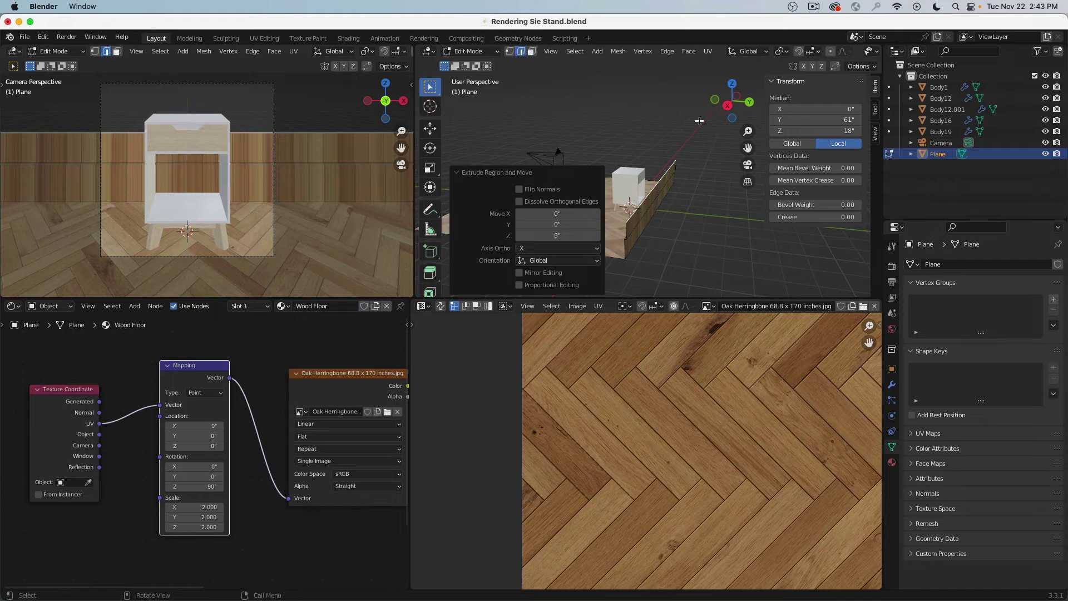
{"action": "left_click", "coordinate": [559, 234]}
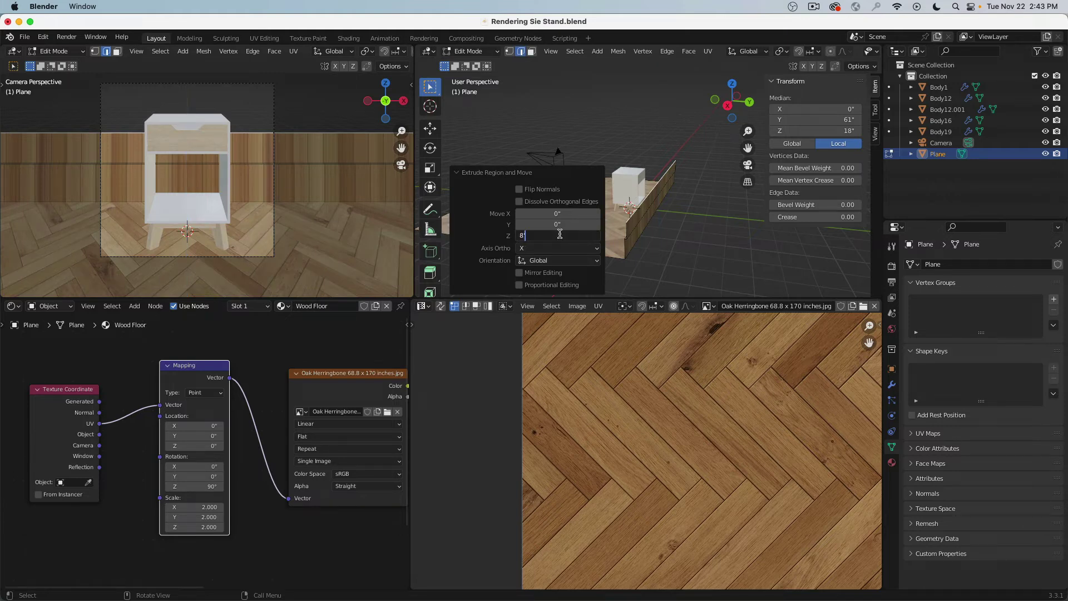
{"action": "key", "text": "Return"}
{"action": "middle_click_drag", "start_coordinate": [637, 190], "coordinate": [661, 173]}
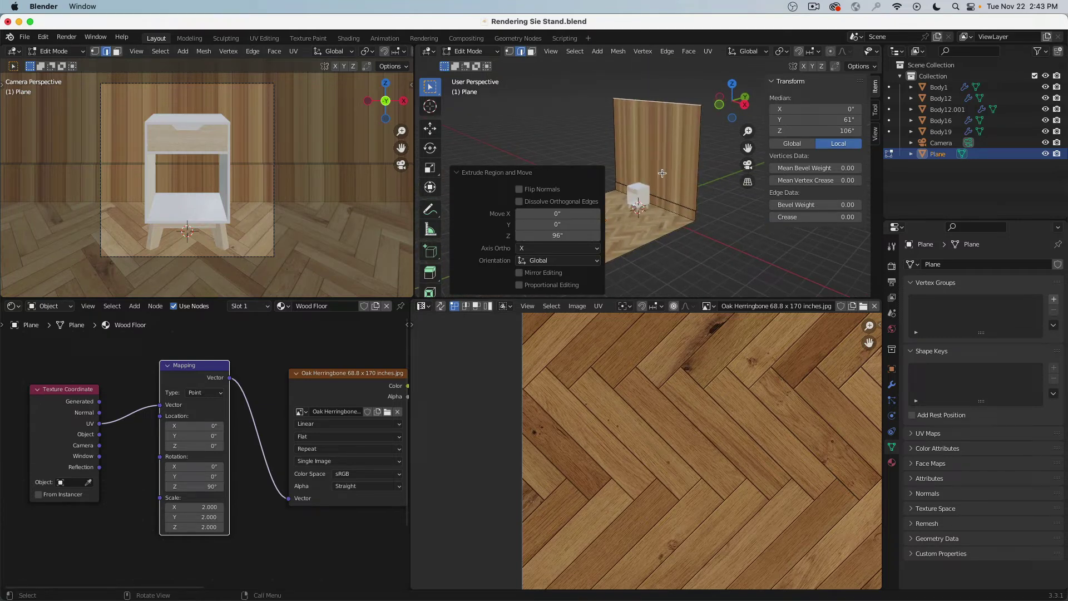
{"action": "left_click", "coordinate": [463, 174]}
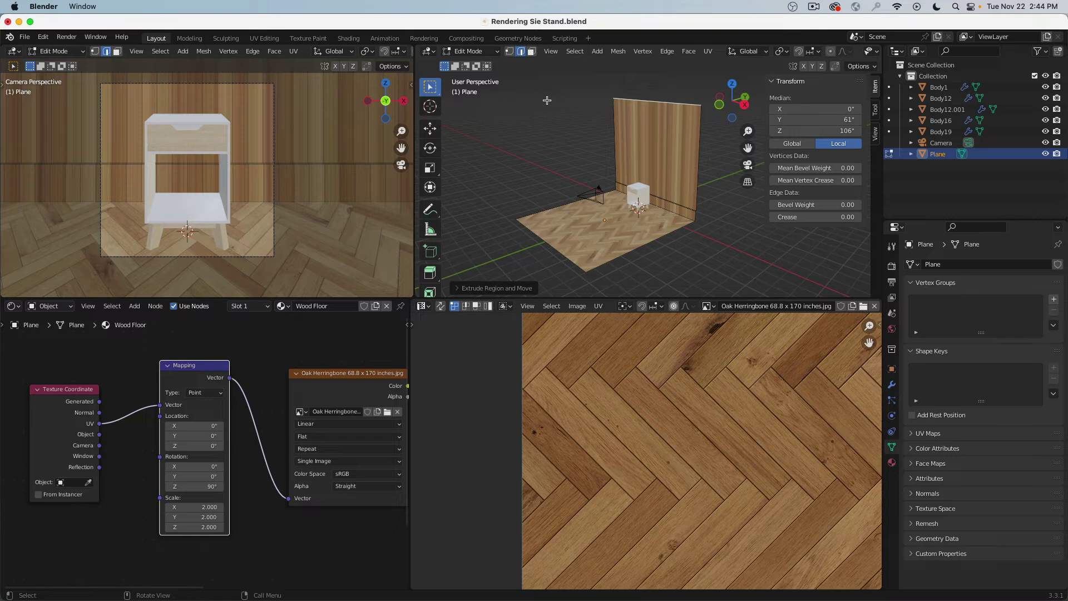
- Switch to face selection and lower the narrow ledge face by about 2.6" along Z
{"action": "left_click", "coordinate": [534, 53]}
{"action": "scroll", "coordinate": [660, 212], "scroll_direction": "down", "scroll_amount": 3}
{"action": "scroll", "coordinate": [661, 212], "scroll_direction": "up", "scroll_amount": 8}
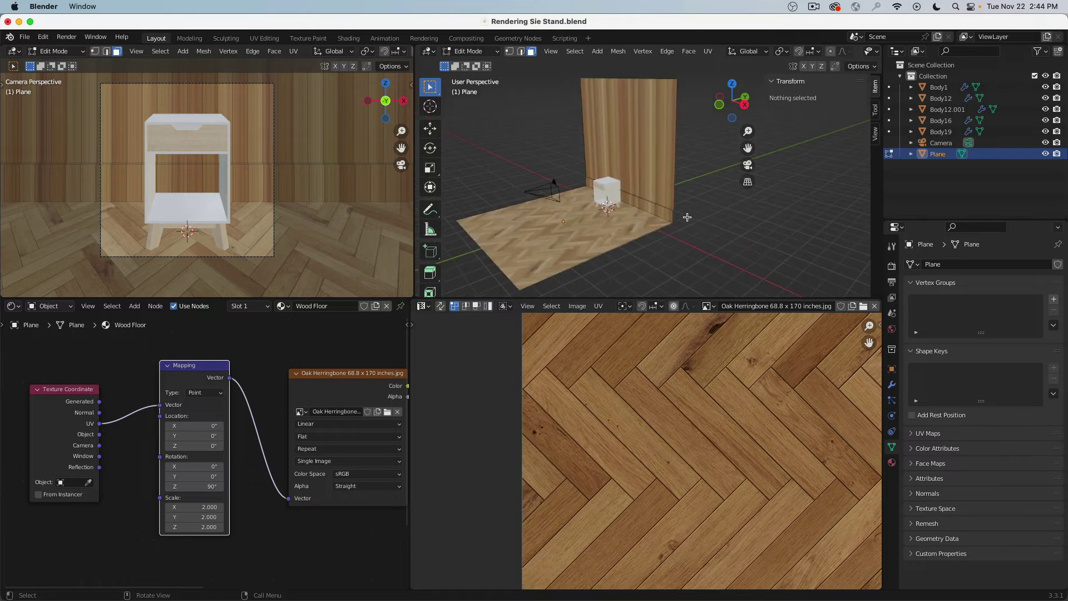
{"action": "scroll", "coordinate": [661, 212], "scroll_direction": "up", "scroll_amount": 5}
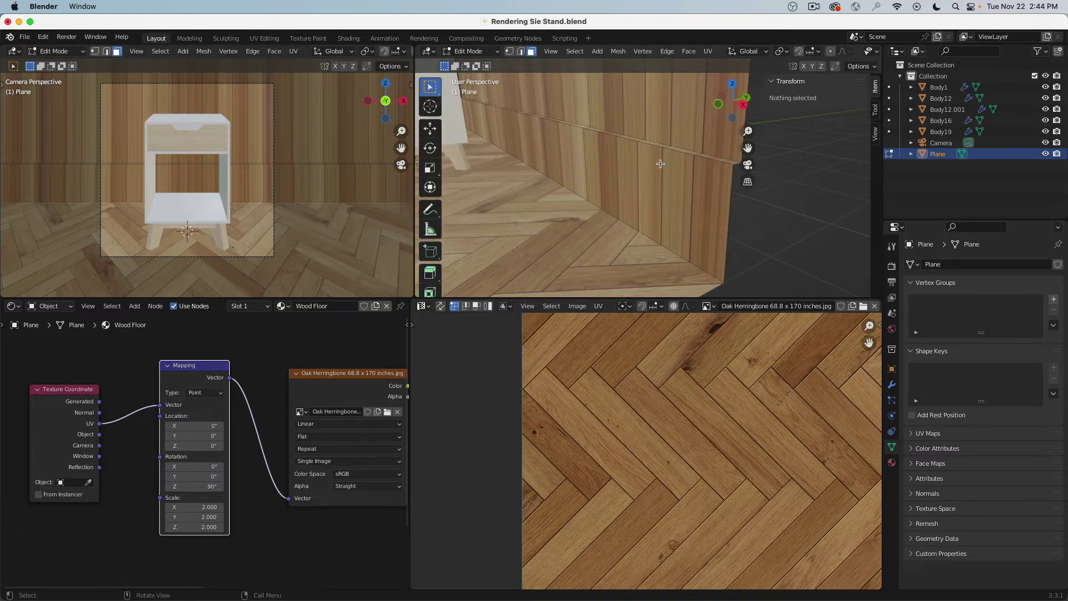
{"action": "middle_click_drag", "start_coordinate": [660, 163], "coordinate": [639, 162]}
{"action": "left_click", "coordinate": [639, 161]}
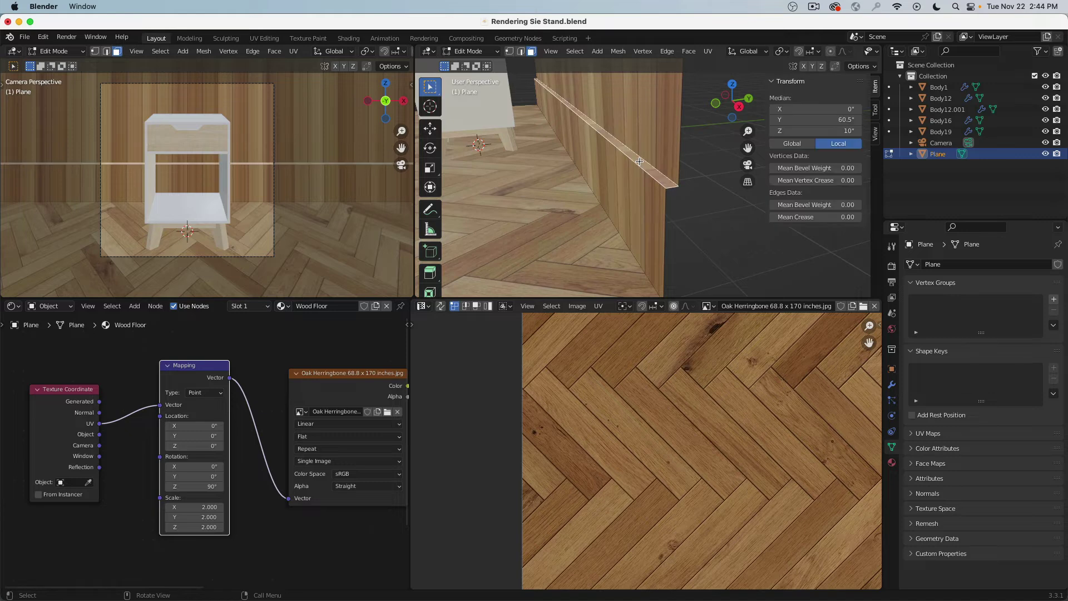
{"action": "left_click", "coordinate": [429, 128]}
{"action": "scroll", "coordinate": [544, 138], "scroll_direction": "up", "scroll_amount": 3}
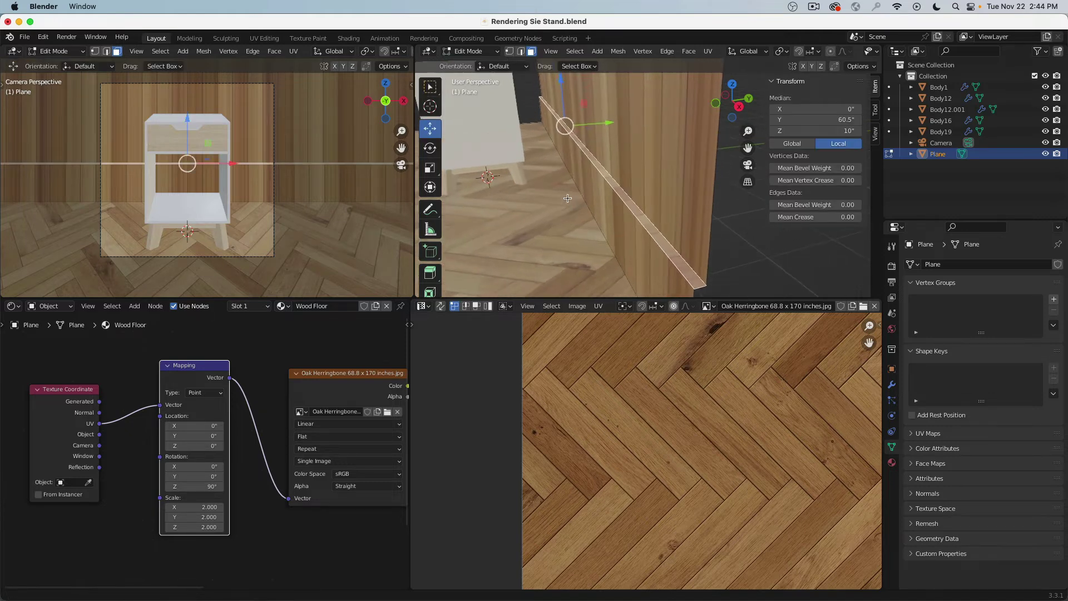
{"action": "left_click_drag", "start_coordinate": [561, 78], "coordinate": [535, 189]}
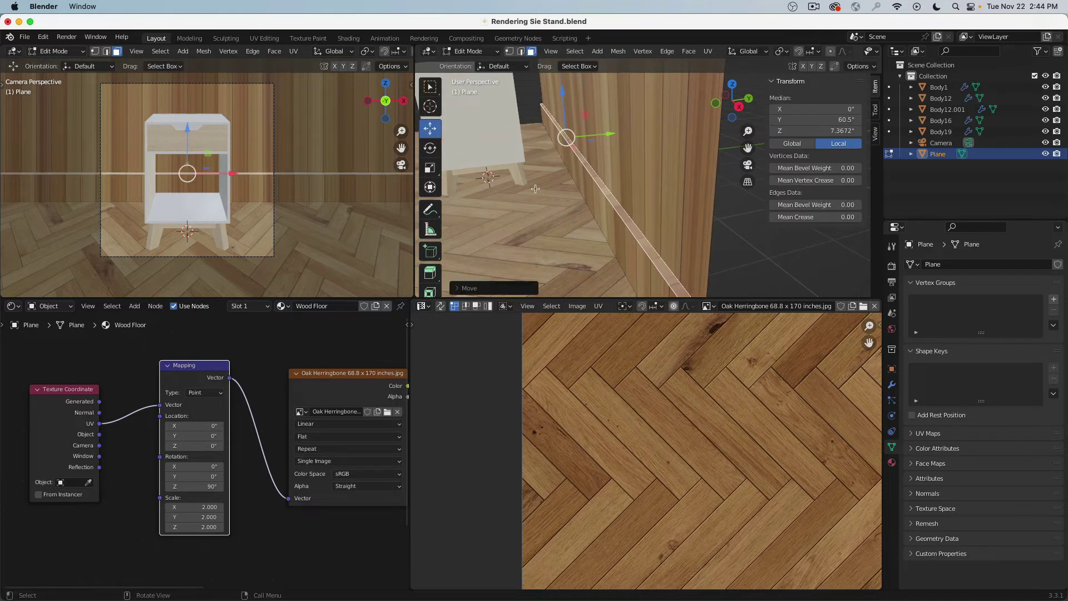
- Set the ledge face's Z move to -4" and revise it to -5"
{"action": "left_click", "coordinate": [459, 288]}
{"action": "left_click", "coordinate": [593, 235]}
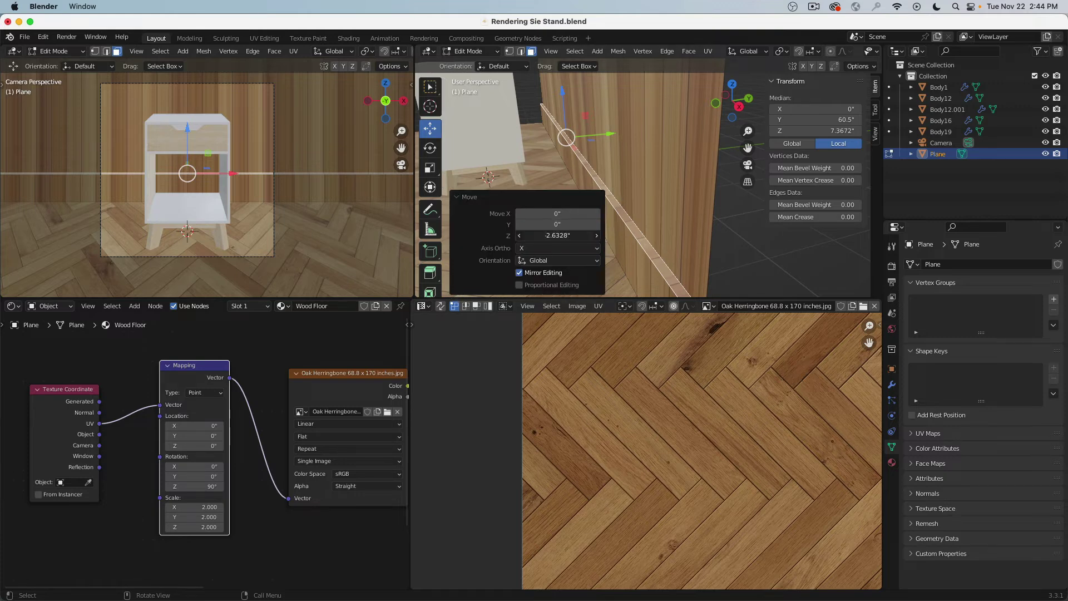
{"action": "key", "text": "BackSpace"}
{"action": "type", "text": "-4"}
{"action": "key", "text": "Return"}
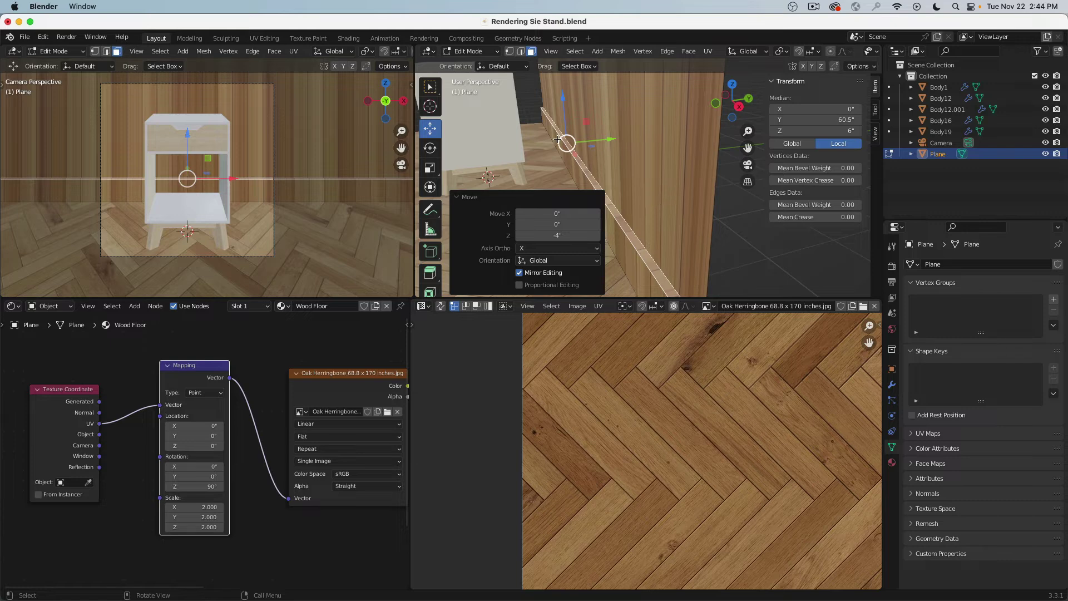
{"action": "left_click", "coordinate": [553, 236]}
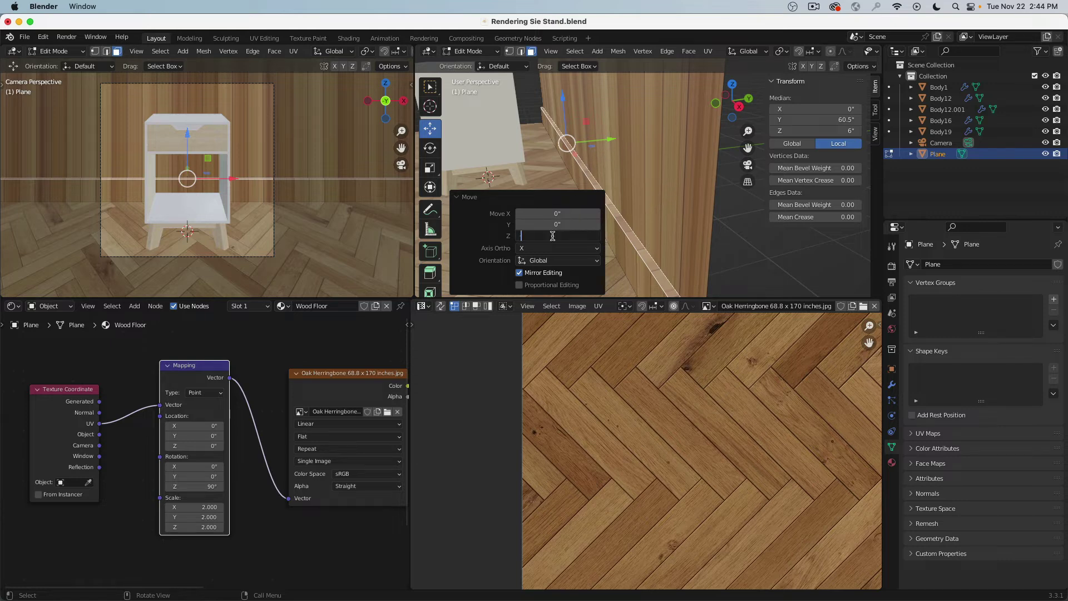
{"action": "type", "text": "-5"}
{"action": "key", "text": "Return"}
- Select the baseboard's front face and top ledge and add a new material slot with a material named Baseboard
{"action": "middle_click_drag", "start_coordinate": [579, 241], "coordinate": [646, 243]}
{"action": "key", "text": "a"}
{"action": "scroll", "coordinate": [646, 242], "scroll_direction": "up", "scroll_amount": 3}
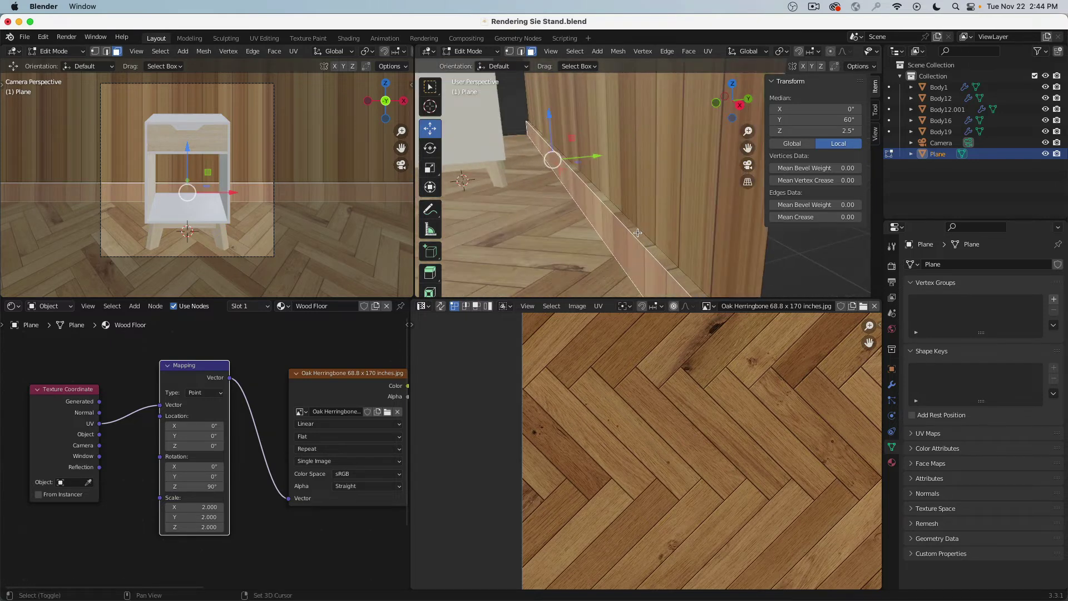
{"action": "left_click", "coordinate": [640, 233], "text": "shift"}
{"action": "scroll", "coordinate": [640, 233], "scroll_direction": "down", "scroll_amount": 2}
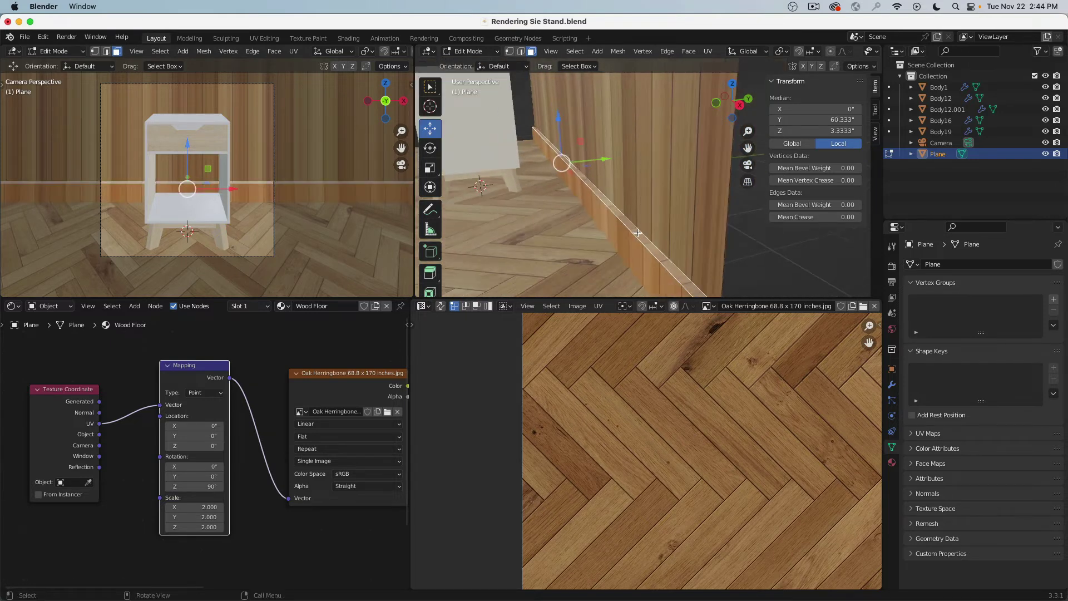
{"action": "left_click", "coordinate": [892, 462]}
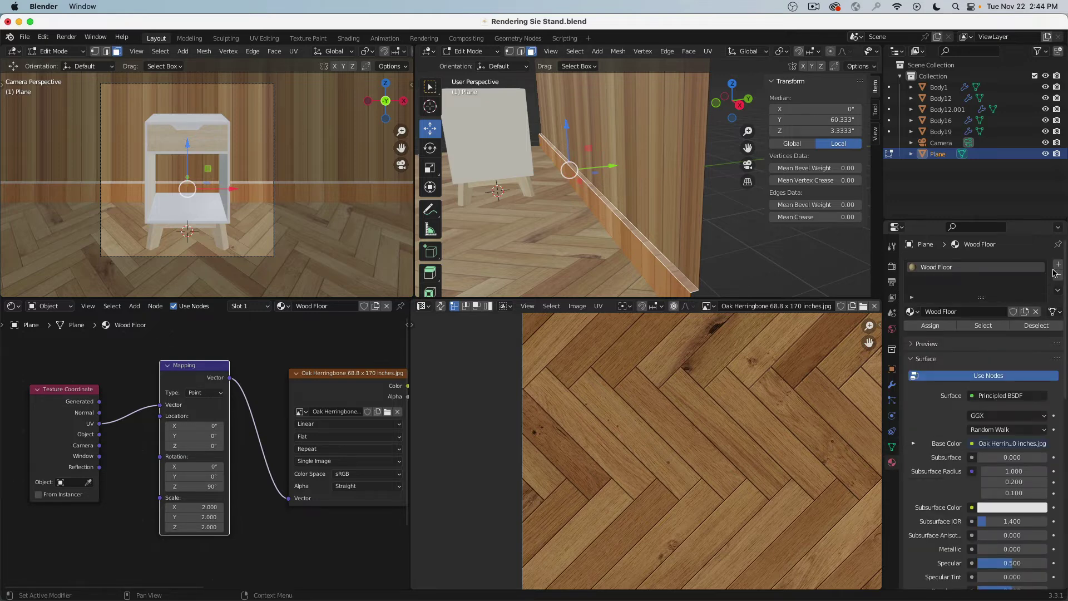
{"action": "left_click", "coordinate": [1058, 265]}
{"action": "left_click", "coordinate": [960, 333]}
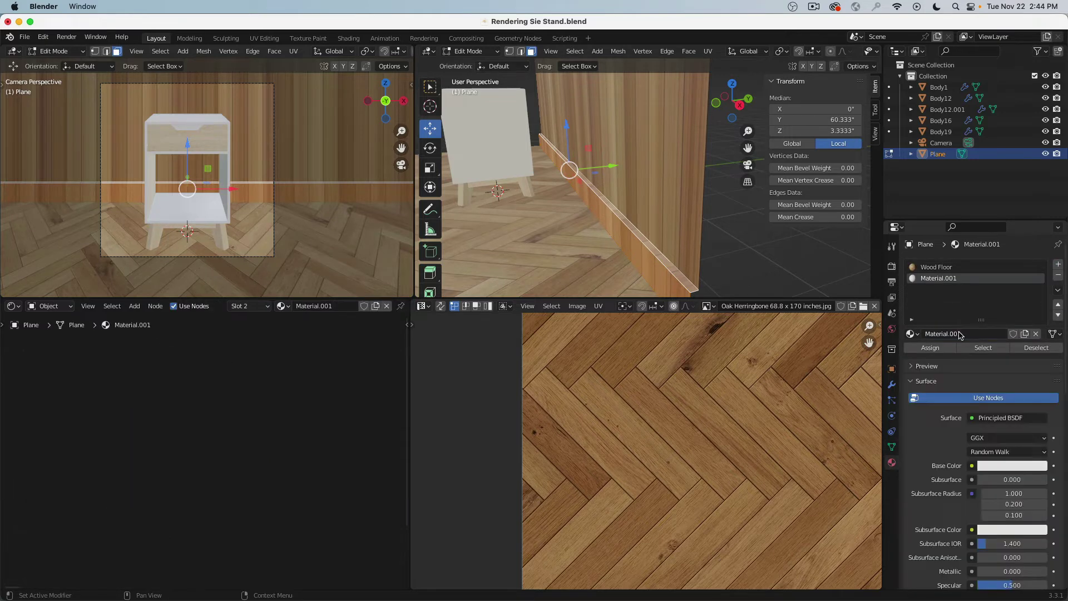
{"action": "left_click", "coordinate": [959, 333]}
{"action": "type", "text": "Baseboard"}
{"action": "key", "text": "Return"}
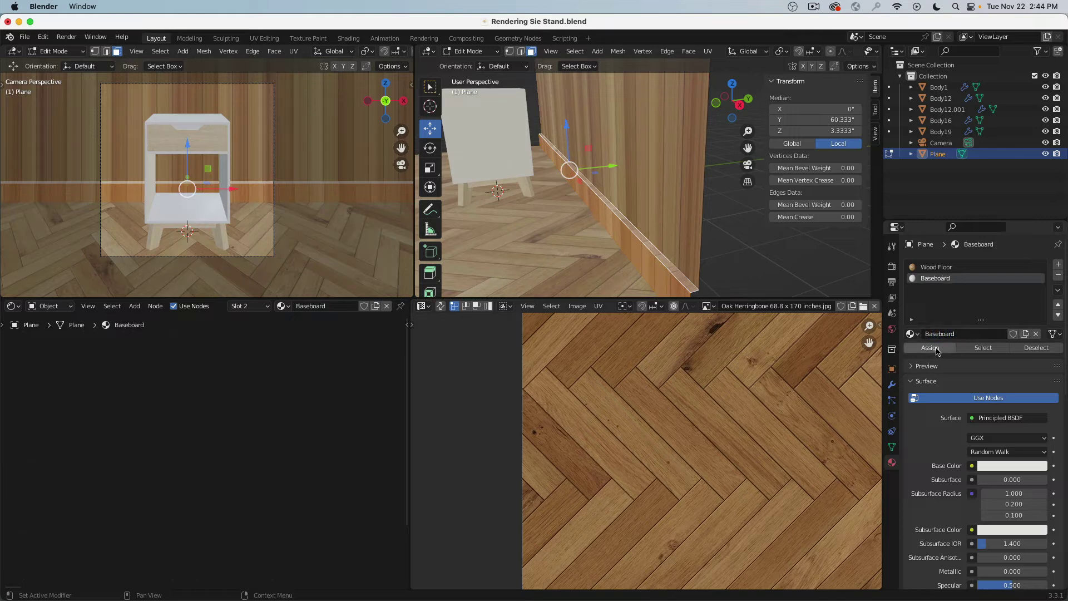
- Set the Baseboard material's Specular and Roughness to 0.2 and assign it to the selected baseboard faces
{"action": "scroll", "coordinate": [1019, 466], "scroll_direction": "down", "scroll_amount": 4}
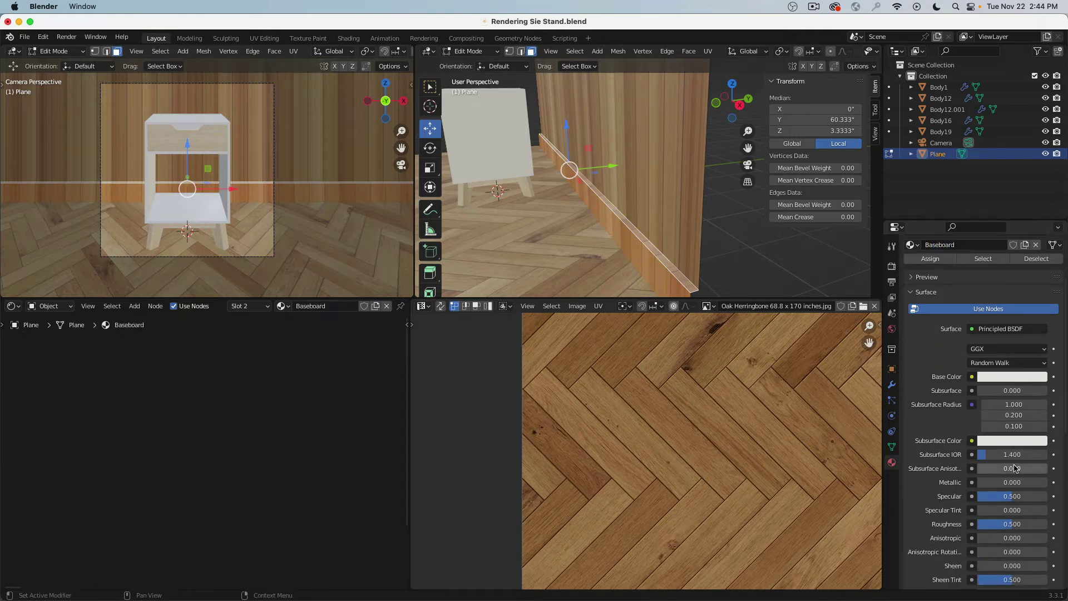
{"action": "double_click", "coordinate": [1005, 495]}
{"action": "type", "text": "0.2"}
{"action": "key", "text": "Return"}
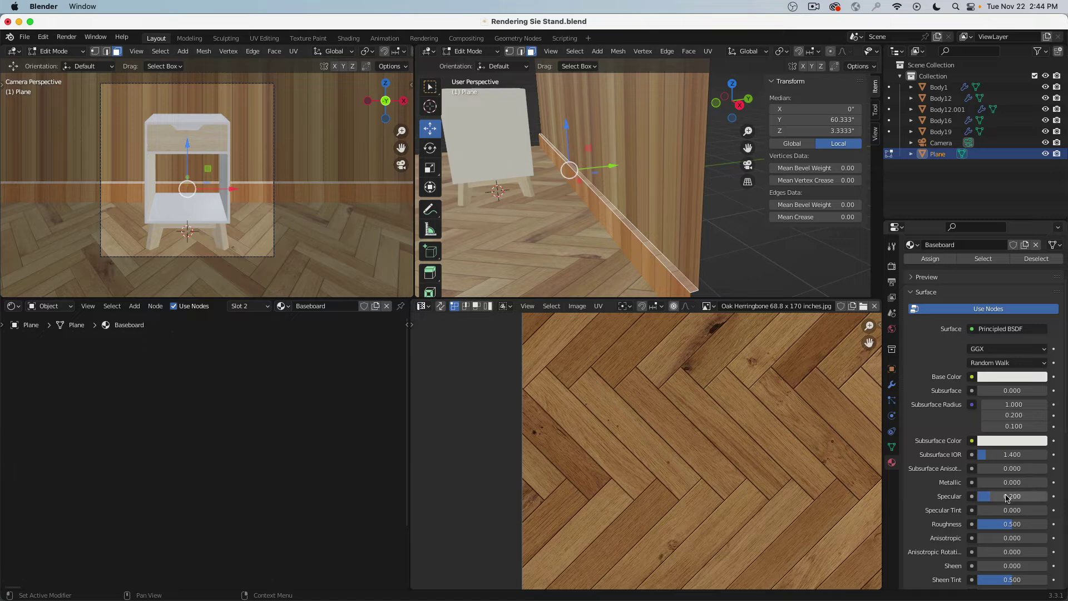
{"action": "double_click", "coordinate": [998, 524]}
{"action": "type", "text": "0.2"}
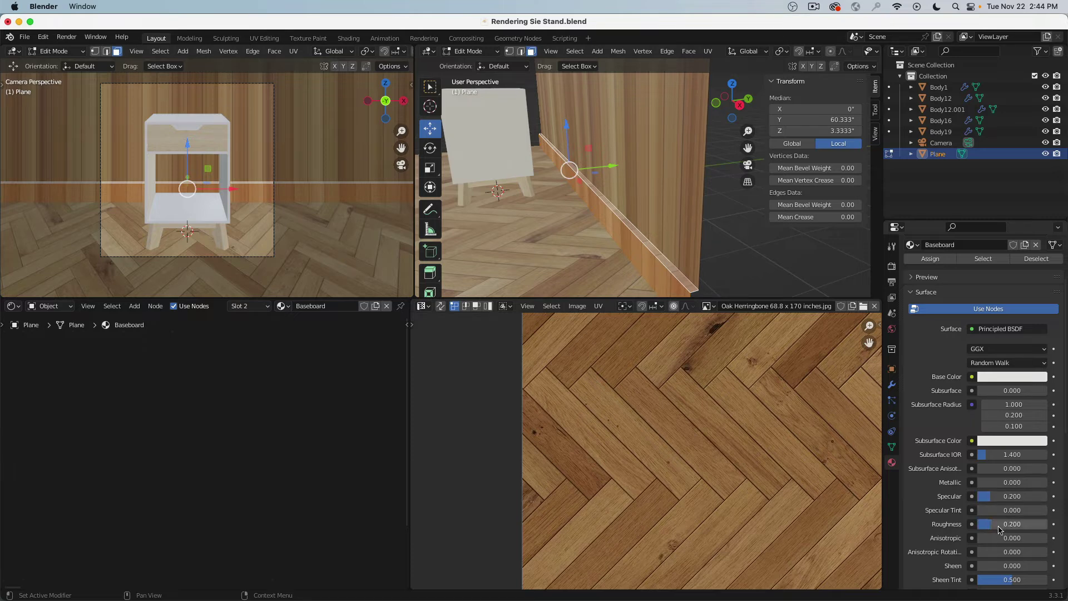
{"action": "key", "text": "Return"}
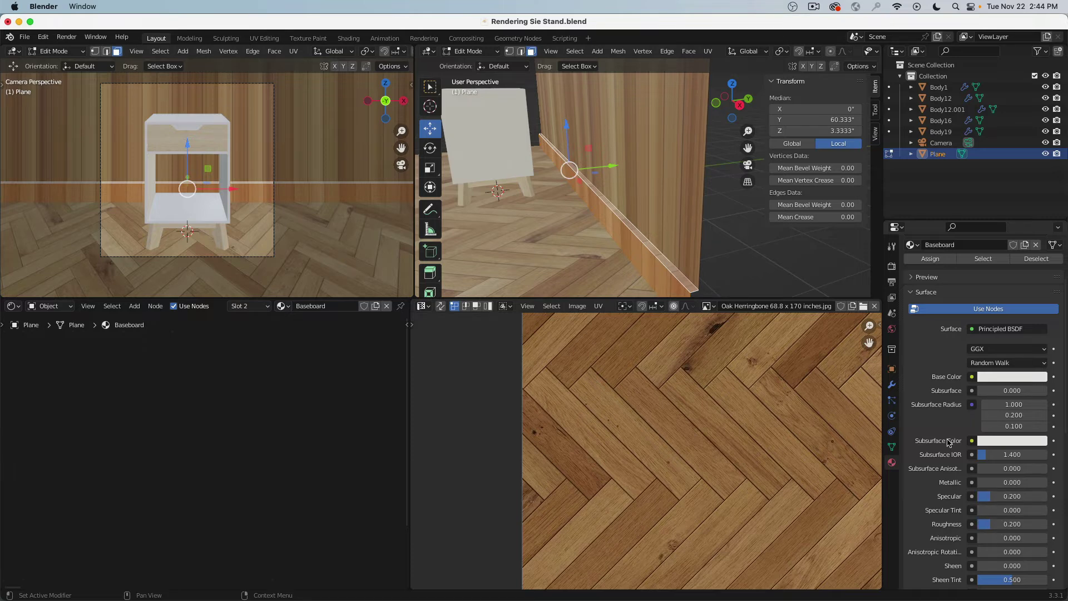
{"action": "left_click", "coordinate": [928, 260]}
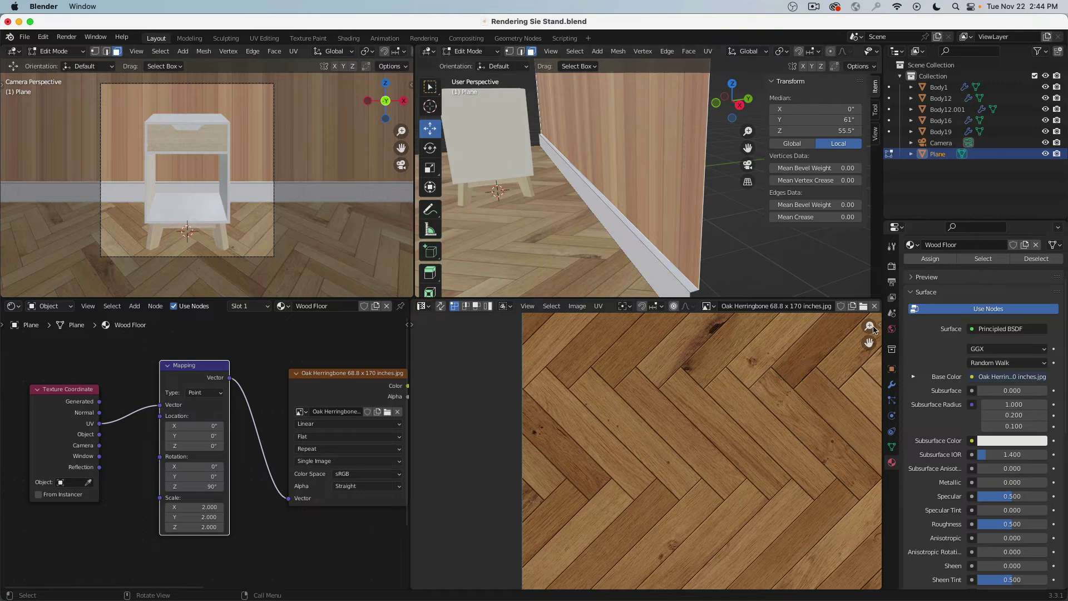
- Add a third material named Wall to the plane and assign it to the back wall face
{"action": "scroll", "coordinate": [960, 295], "scroll_direction": "up", "scroll_amount": 4}
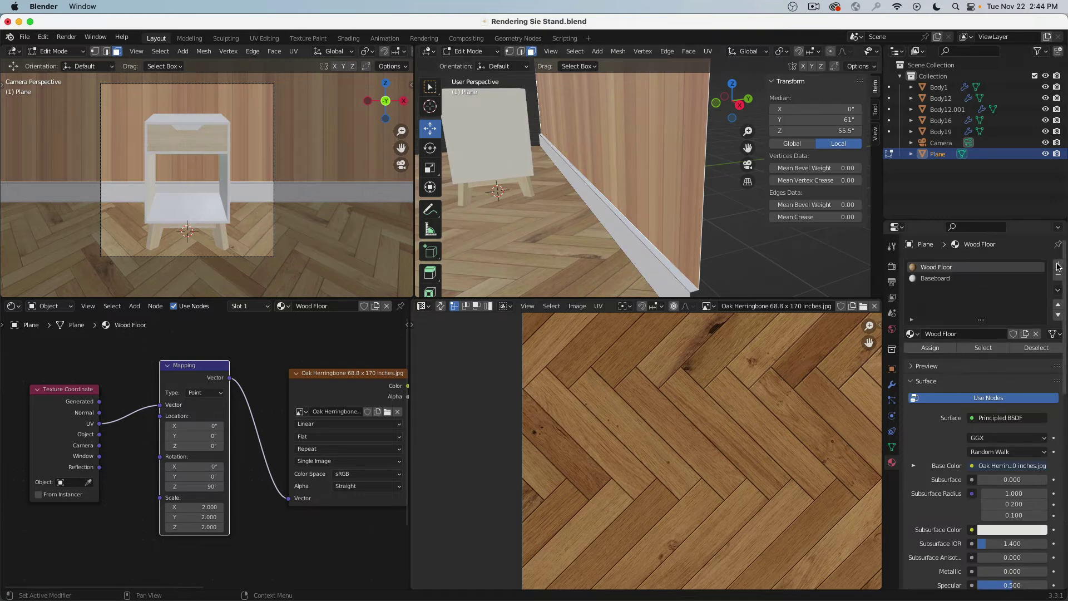
{"action": "left_click", "coordinate": [1058, 266]}
{"action": "left_click", "coordinate": [949, 337]}
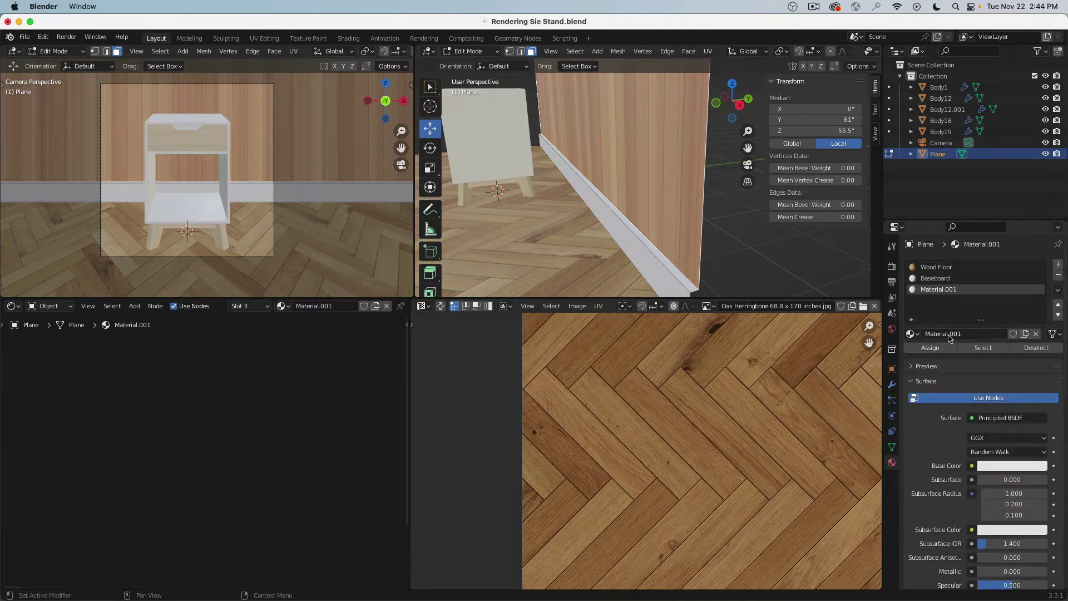
{"action": "double_click", "coordinate": [977, 333]}
{"action": "type", "text": "Wall"}
{"action": "key", "text": "Return"}
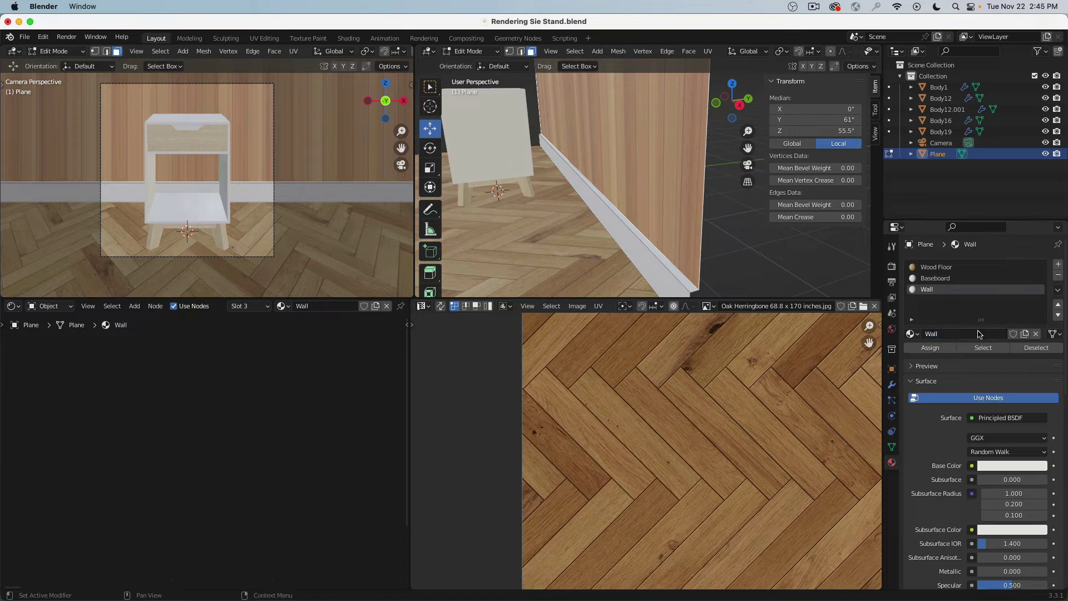
{"action": "left_click", "coordinate": [942, 349]}
- Set the Wall material's Specular and Roughness to 0
{"action": "scroll", "coordinate": [973, 417], "scroll_direction": "down", "scroll_amount": 5}
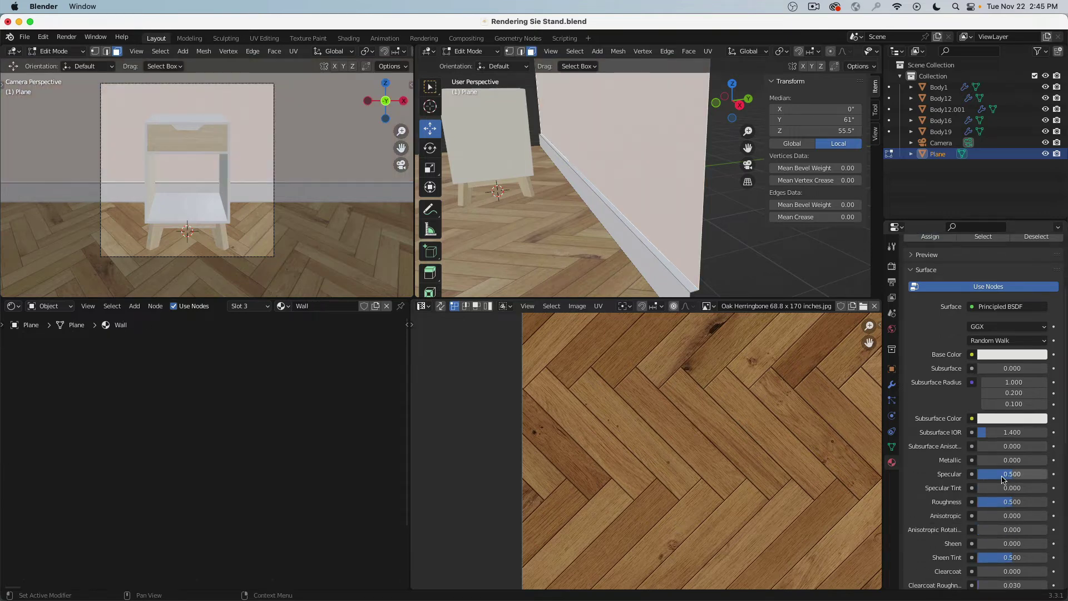
{"action": "key", "text": "BackSpace"}
{"action": "key", "text": "BackSpace"}
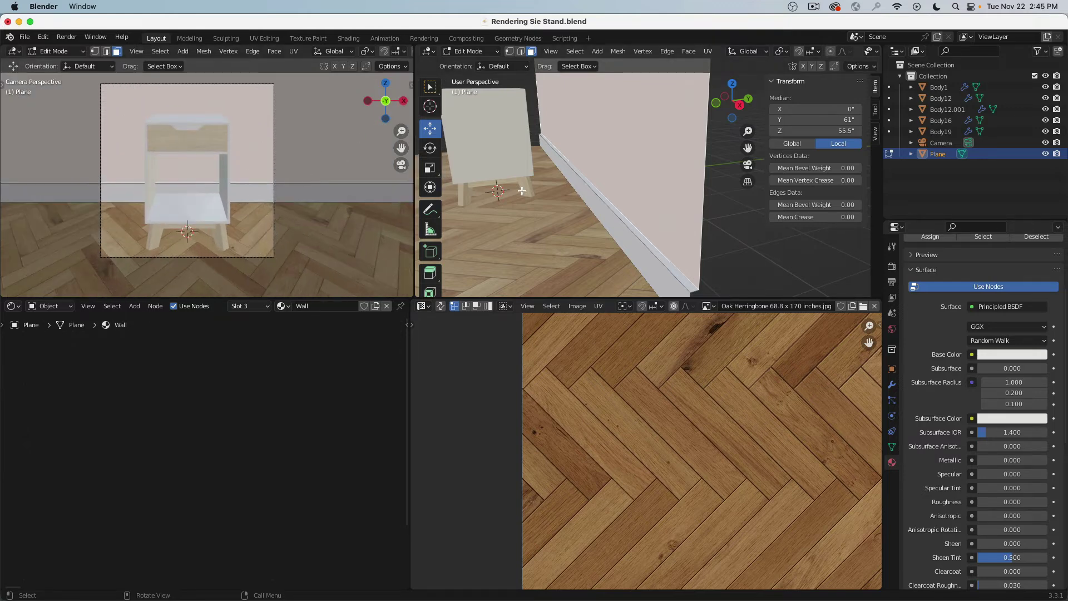
- Return to Object Mode and move the floor-and-wall plane about -7.9" along Y, bringing the wall closer to the nightstand
{"action": "key", "text": "Tab"}
{"action": "middle_click_drag", "start_coordinate": [674, 200], "coordinate": [569, 213]}
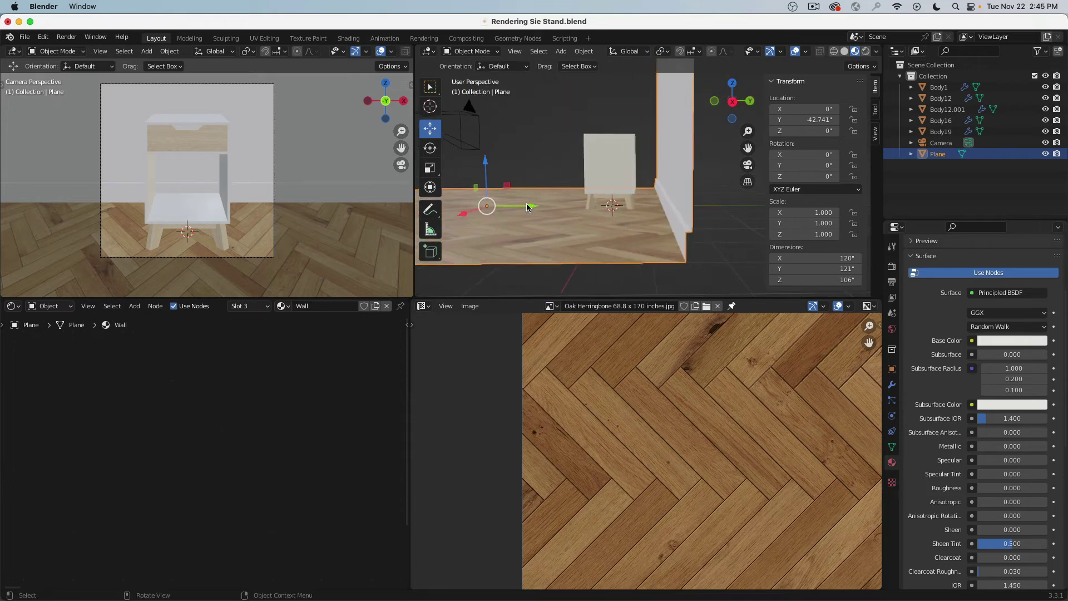
{"action": "left_click_drag", "start_coordinate": [528, 208], "coordinate": [506, 206]}
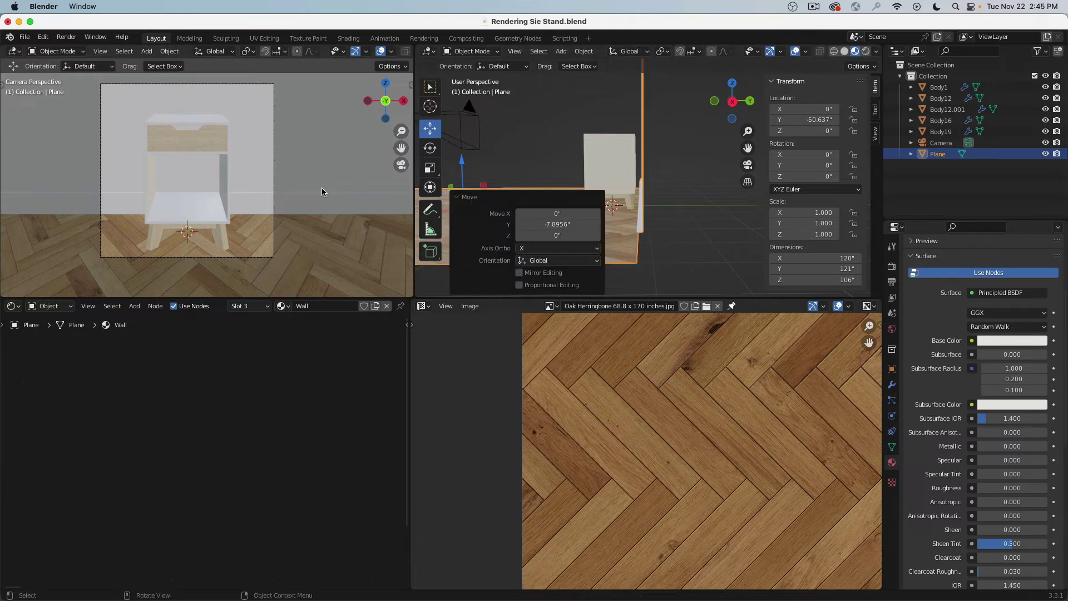
{"action": "left_click", "coordinate": [466, 200]}
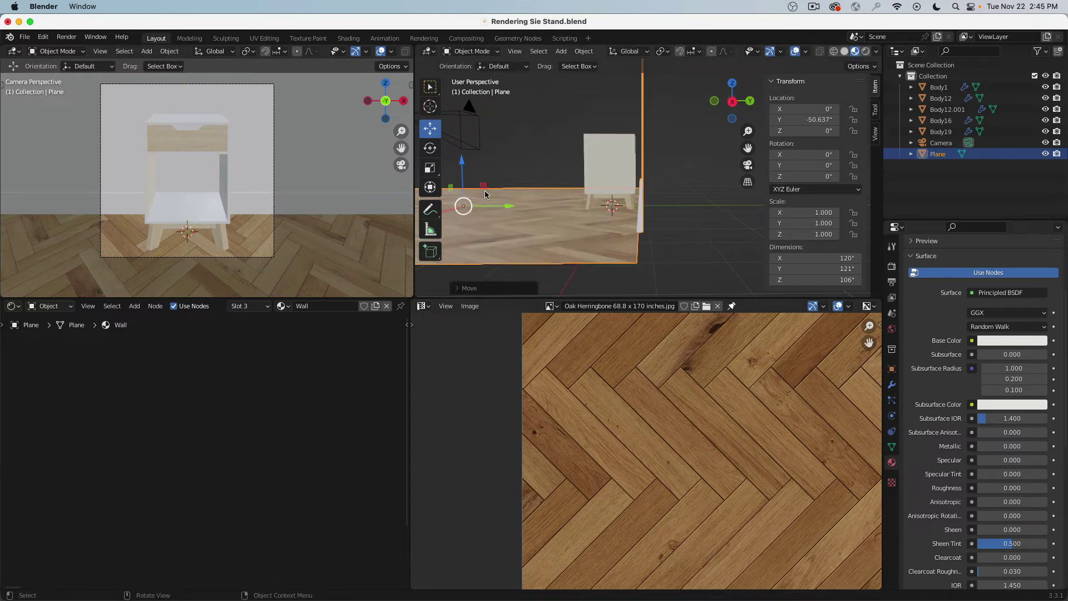
- Add an area light to the scene at the nightstand's base
{"action": "middle_click_drag", "start_coordinate": [485, 190], "coordinate": [629, 190]}
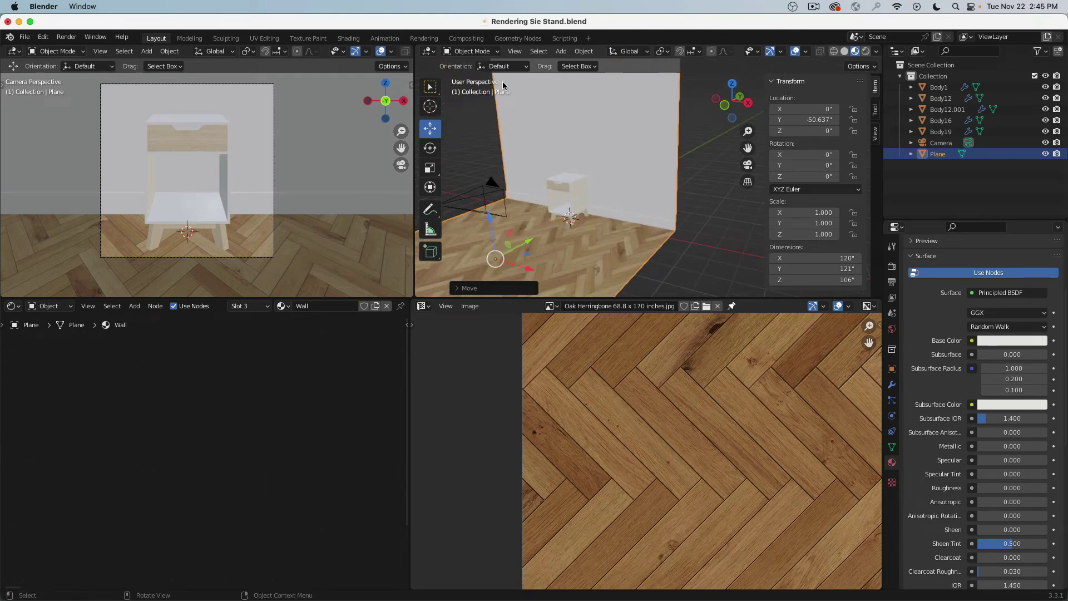
{"action": "left_click", "coordinate": [559, 52]}
{"action": "mouse_move", "coordinate": [597, 201]}
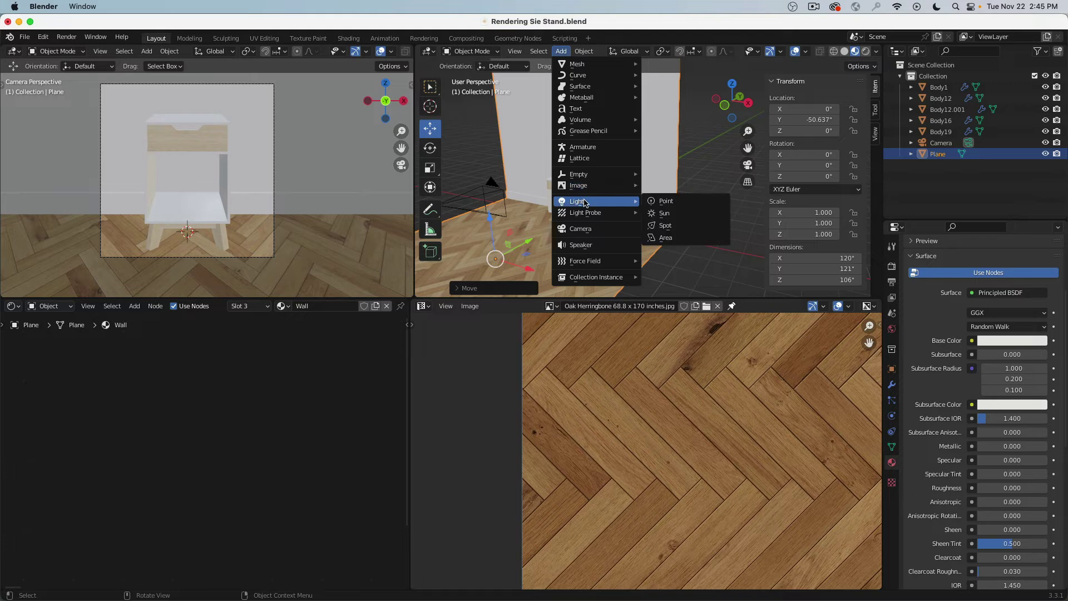
{"action": "left_click", "coordinate": [678, 239]}
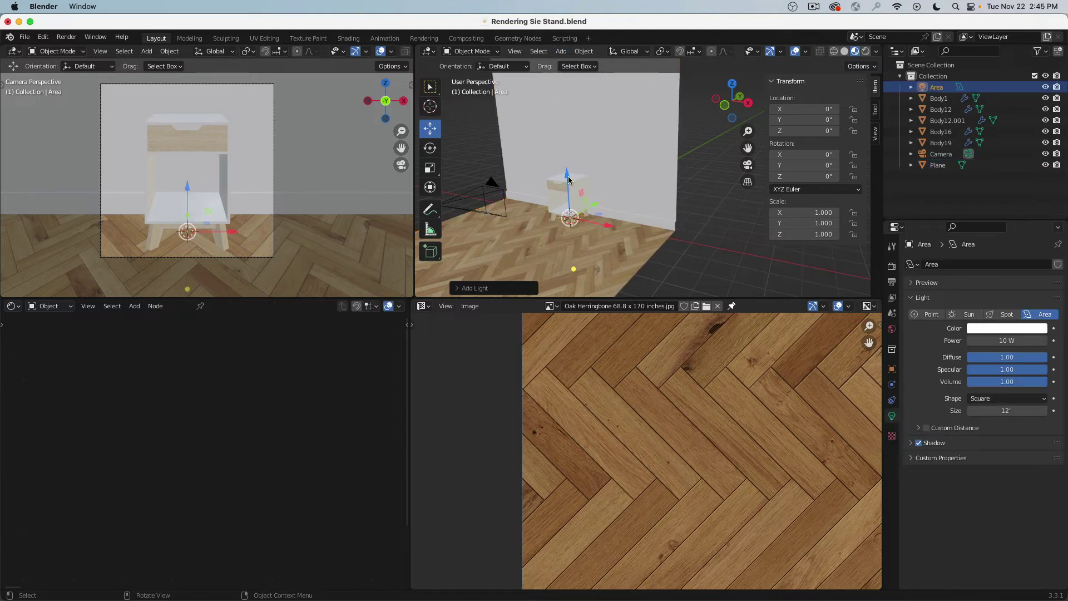
- Raise the area light above the nightstand to a height of about 59 inches
{"action": "left_click_drag", "start_coordinate": [566, 174], "coordinate": [556, 89]}
{"action": "middle_click_drag", "start_coordinate": [556, 89], "coordinate": [554, 149], "text": "shift"}
{"action": "left_click_drag", "start_coordinate": [553, 148], "coordinate": [549, 125]}
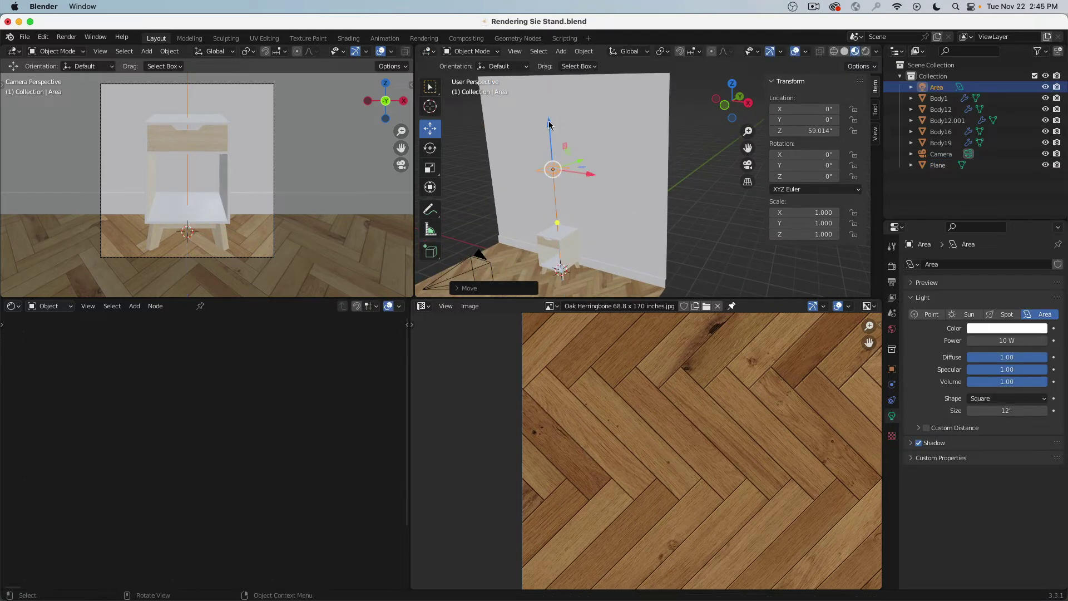
- Change the scene's render engine to Cycles
{"action": "left_click", "coordinate": [892, 266]}
{"action": "left_click", "coordinate": [1001, 264]}
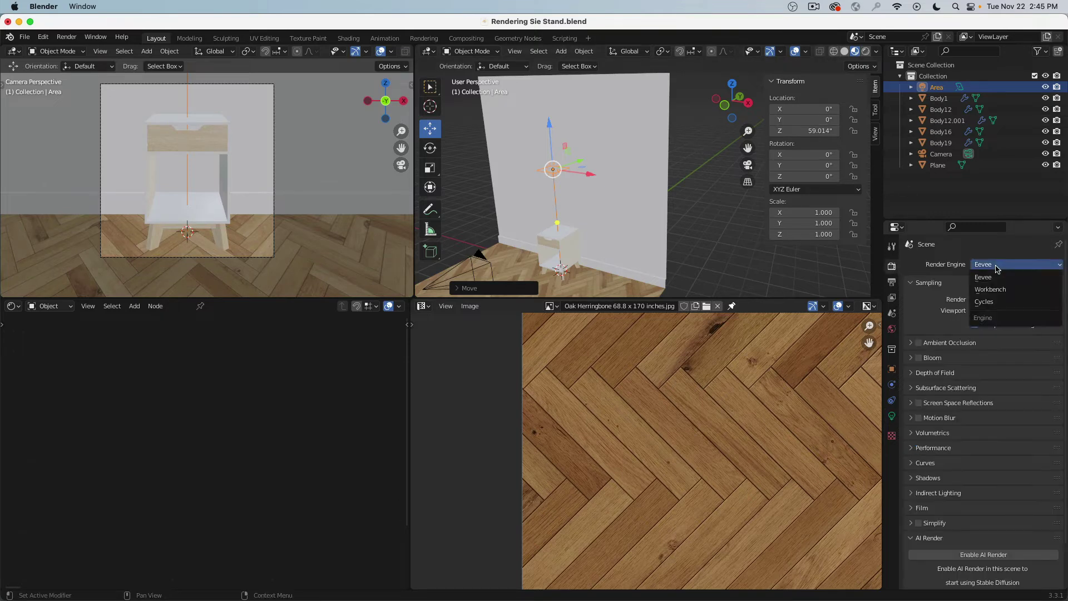
{"action": "left_click", "coordinate": [1002, 301]}
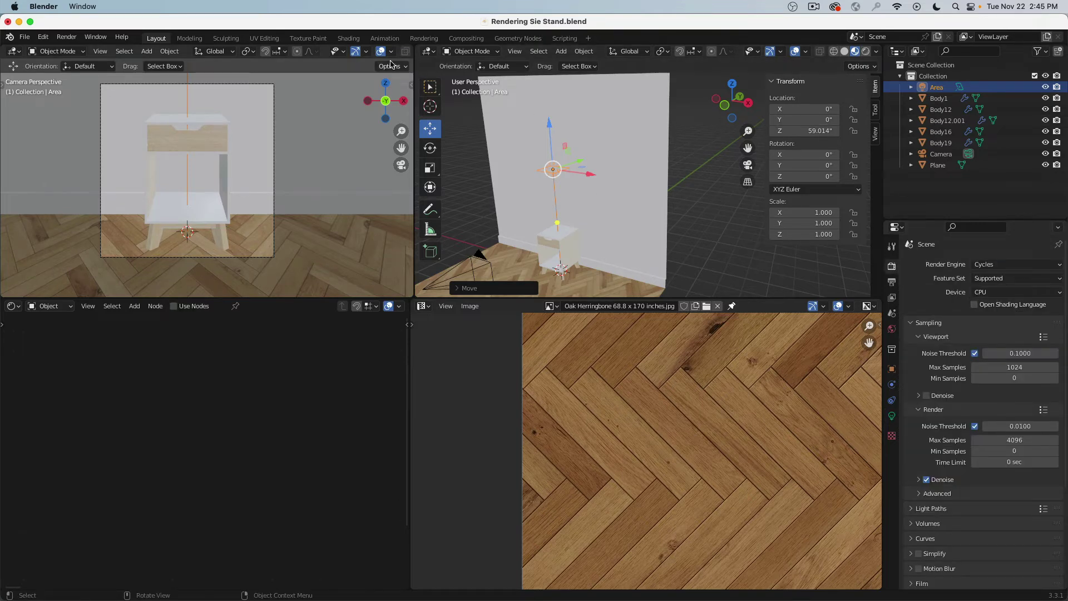
- Show the camera view with Rendered shading
{"action": "scroll", "coordinate": [393, 55], "scroll_direction": "down", "scroll_amount": 3}
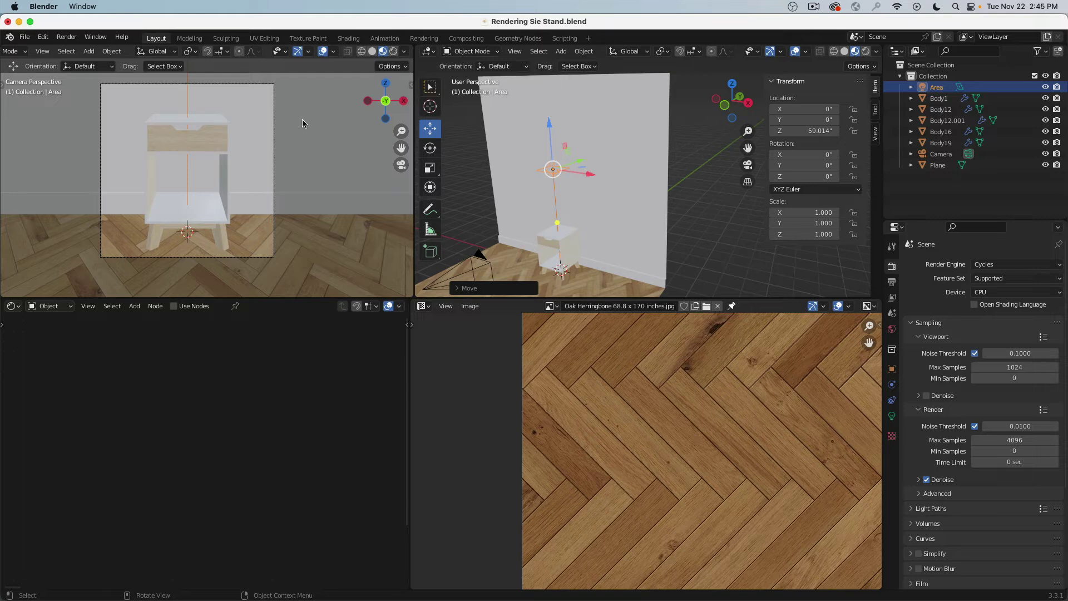
{"action": "key", "text": "z"}
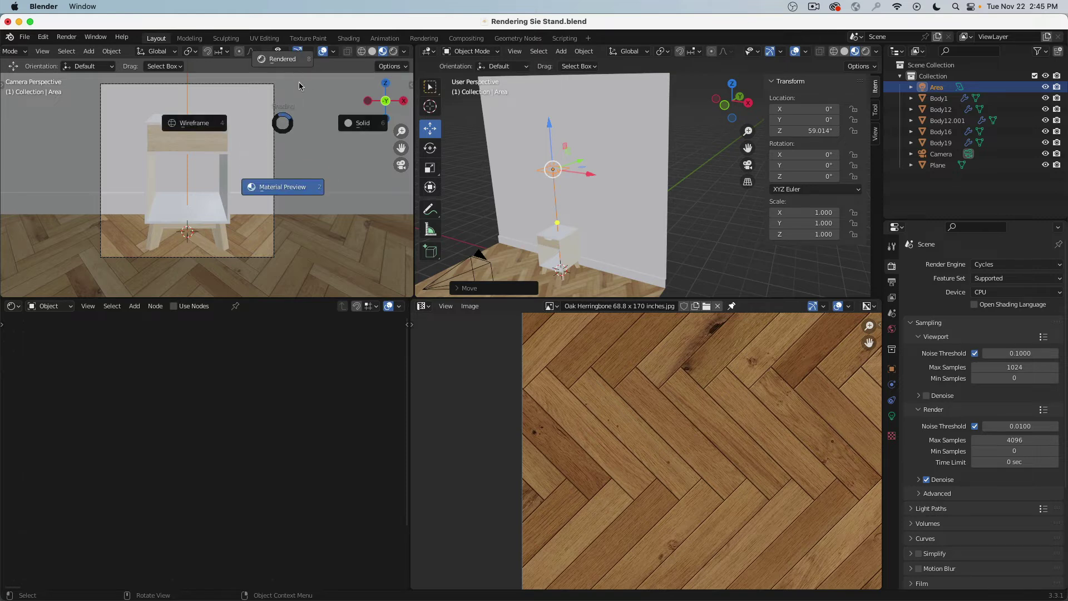
{"action": "left_click", "coordinate": [397, 57]}
{"action": "left_click", "coordinate": [395, 52]}
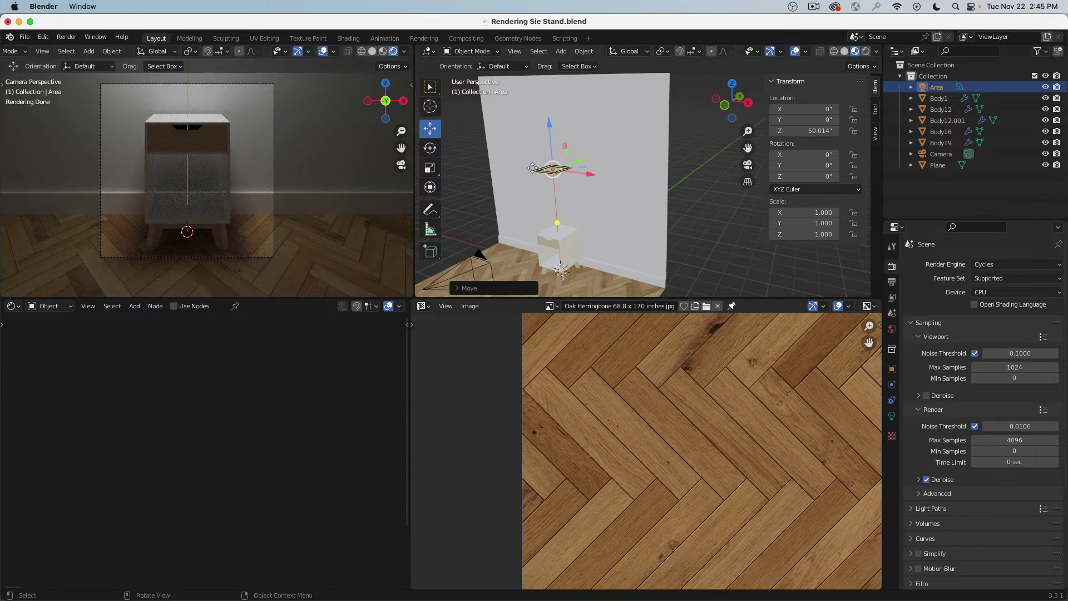
- Move the floor-and-wall plane along Y to about -50.7 inches, using a wireframe side view to place the wall close behind the nightstand
{"action": "left_click", "coordinate": [634, 228]}
{"action": "middle_click_drag", "start_coordinate": [634, 228], "coordinate": [547, 243]}
{"action": "left_click_drag", "start_coordinate": [522, 269], "coordinate": [536, 264]}
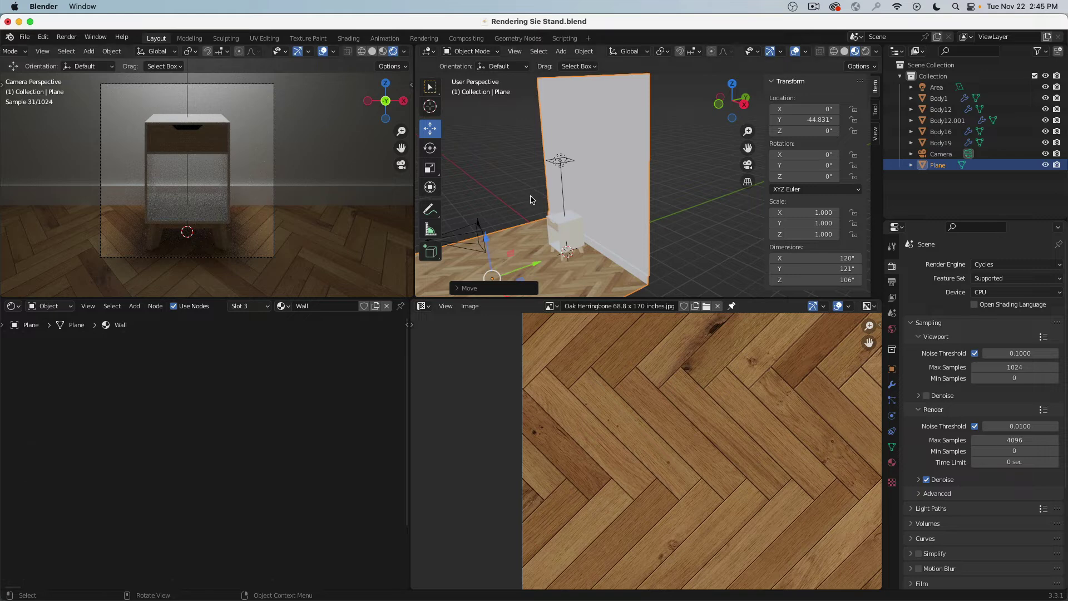
{"action": "left_click", "coordinate": [569, 242]}
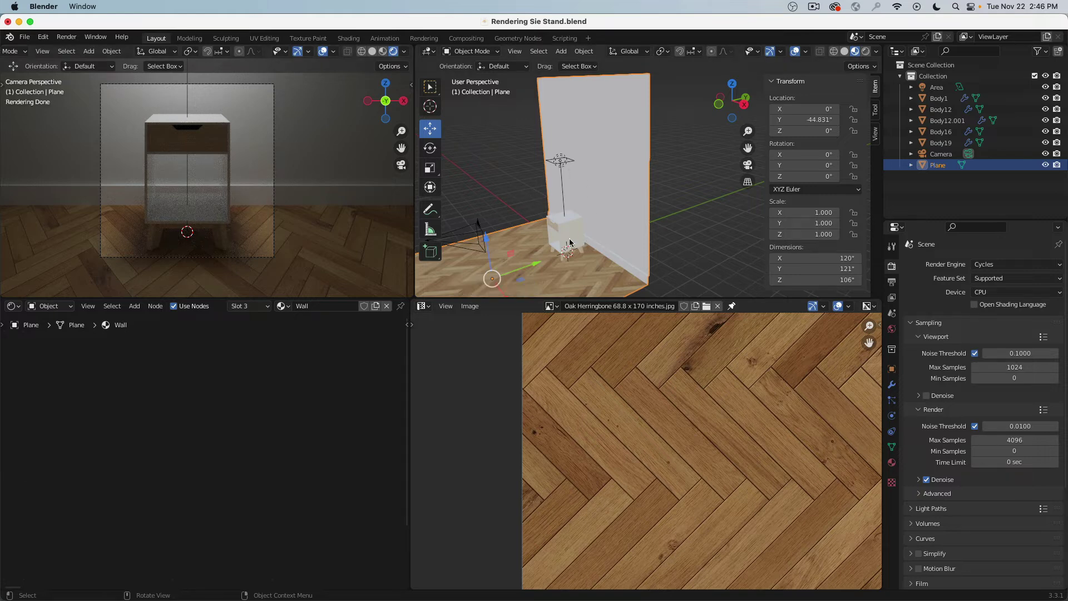
{"action": "middle_click_drag", "start_coordinate": [536, 268], "coordinate": [500, 226]}
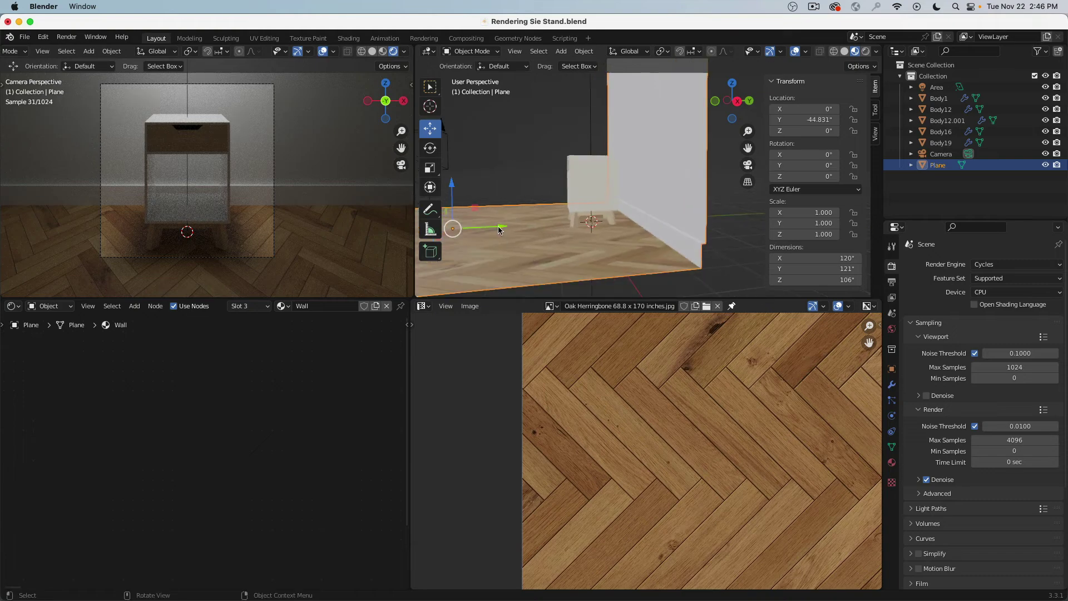
{"action": "left_click_drag", "start_coordinate": [498, 225], "coordinate": [486, 229]}
{"action": "left_click", "coordinate": [737, 102]}
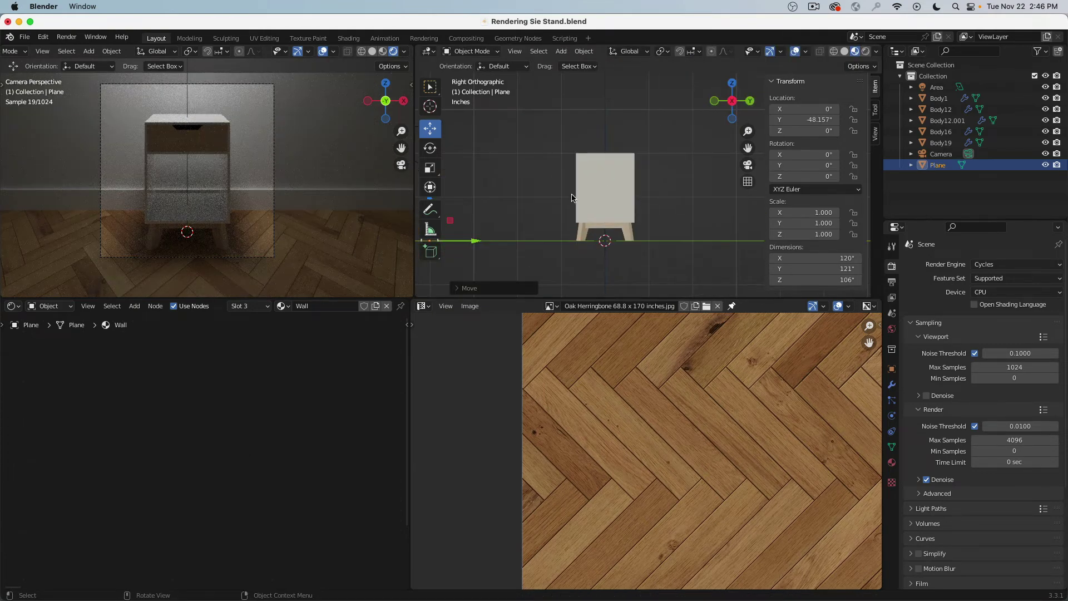
{"action": "mouse_move", "coordinate": [572, 197]}
{"action": "middle_mouse_down"}
{"action": "mouse_move", "coordinate": [668, 172]}
{"action": "mouse_move", "coordinate": [568, 220]}
{"action": "middle_mouse_up"}
{"action": "key", "text": "z"}
{"action": "left_click", "coordinate": [573, 216]}
{"action": "left_click_drag", "start_coordinate": [522, 235], "coordinate": [512, 234]}
- Edit the plane's mesh to lower the top face of the baseboard slightly, and return to Object Mode
{"action": "middle_click_drag", "start_coordinate": [650, 203], "coordinate": [642, 231]}
{"action": "key", "text": "Tab"}
{"action": "left_click", "coordinate": [646, 234]}
{"action": "left_click", "coordinate": [642, 231]}
{"action": "scroll", "coordinate": [642, 230], "scroll_direction": "down", "scroll_amount": 2}
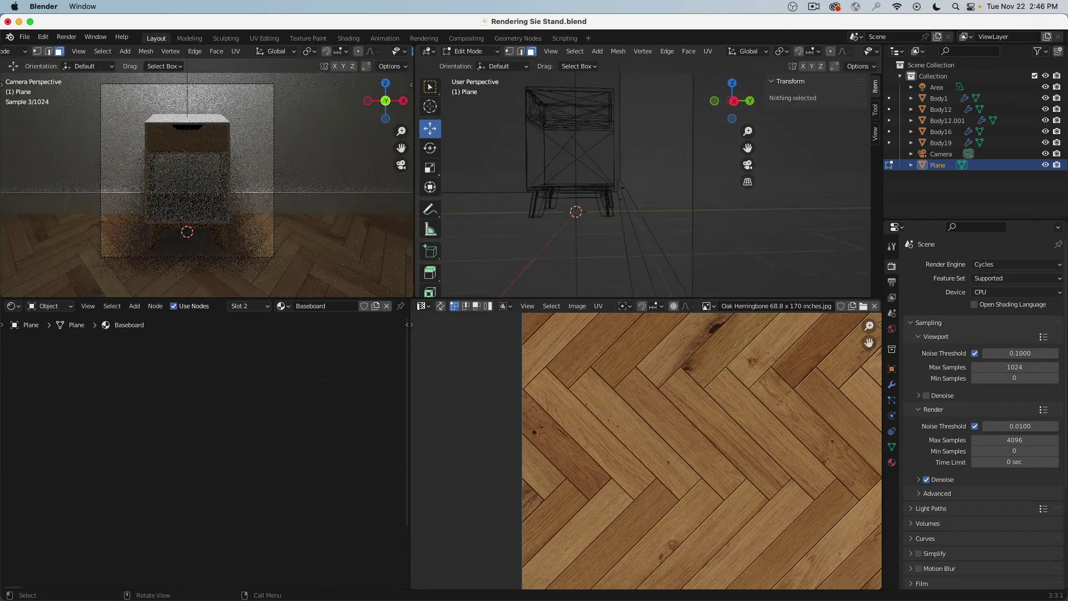
{"action": "left_click", "coordinate": [626, 191]}
{"action": "left_click_drag", "start_coordinate": [625, 149], "coordinate": [625, 158]}
{"action": "key", "text": "Tab"}
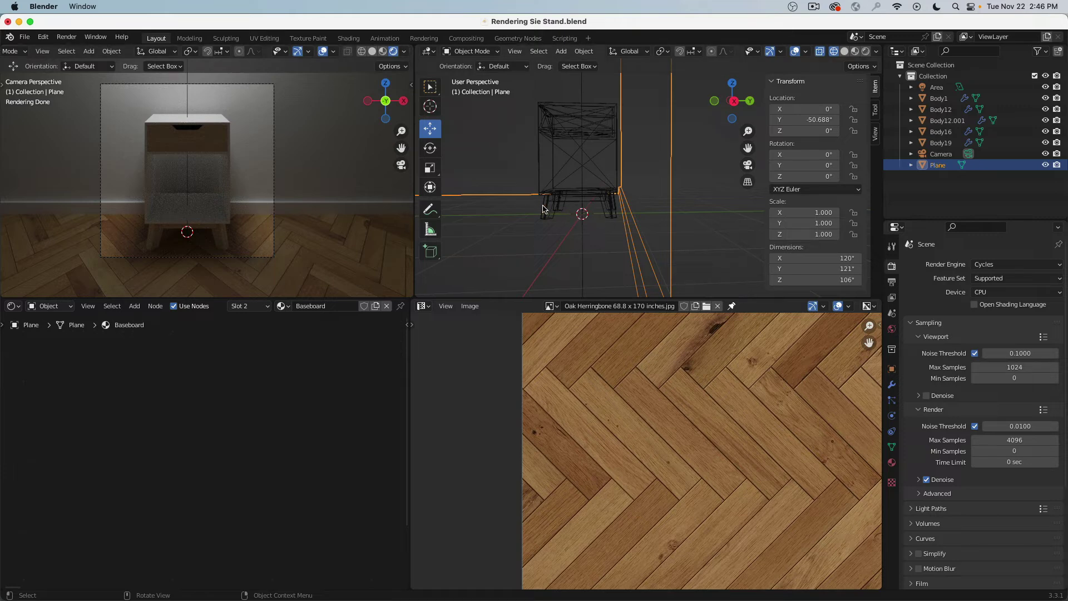
- Check the cabinet body's Wood Paint White settings and set Specular to 0.5 on the legs' Oak Veneer material
{"action": "left_click", "coordinate": [198, 218]}
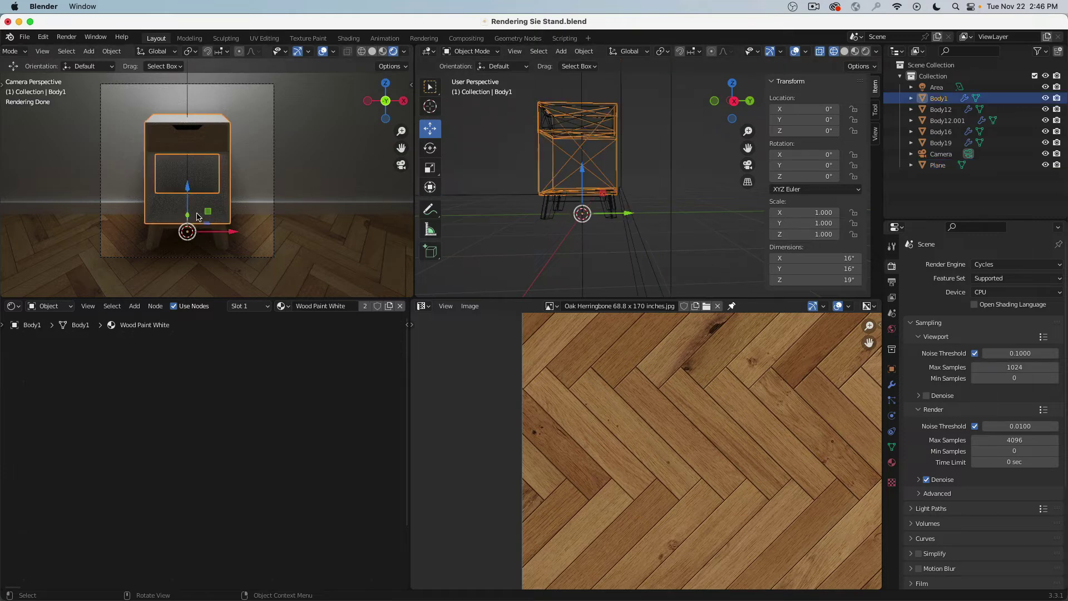
{"action": "left_click", "coordinate": [891, 462]}
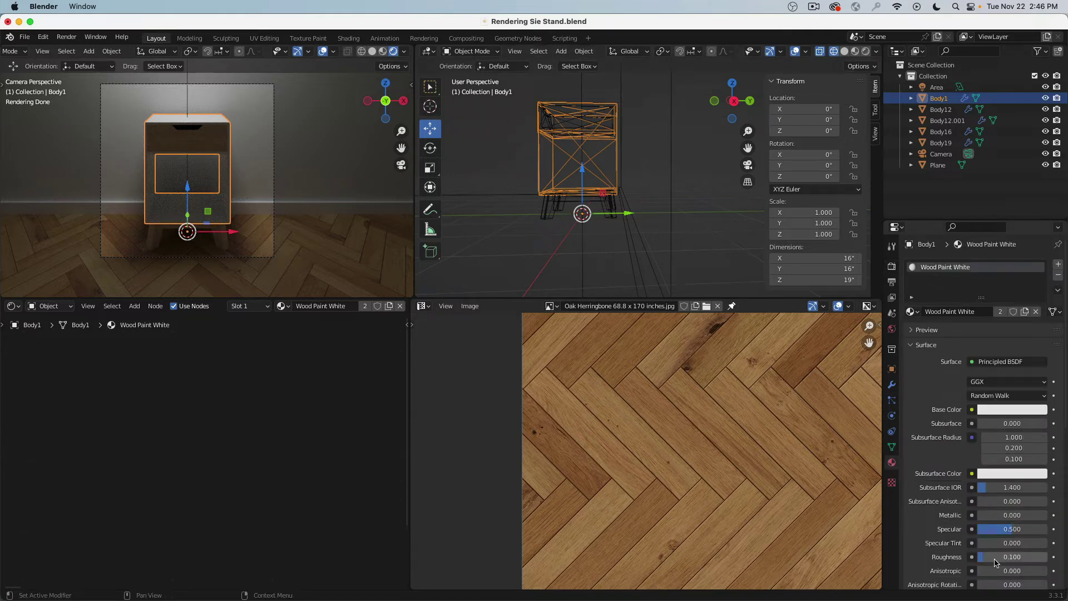
{"action": "left_click", "coordinate": [227, 249]}
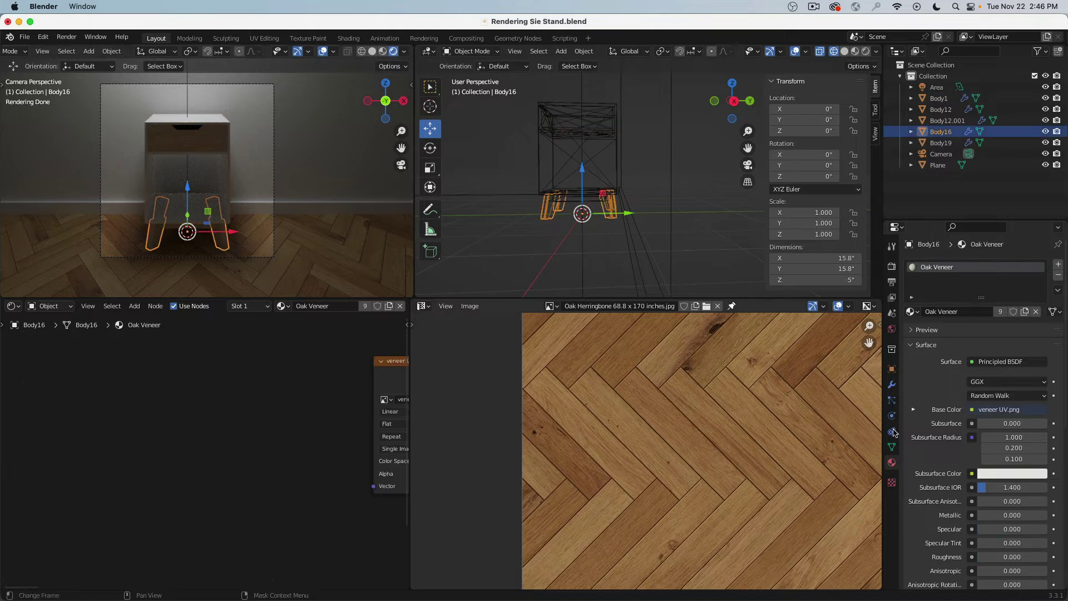
{"action": "left_click", "coordinate": [997, 529]}
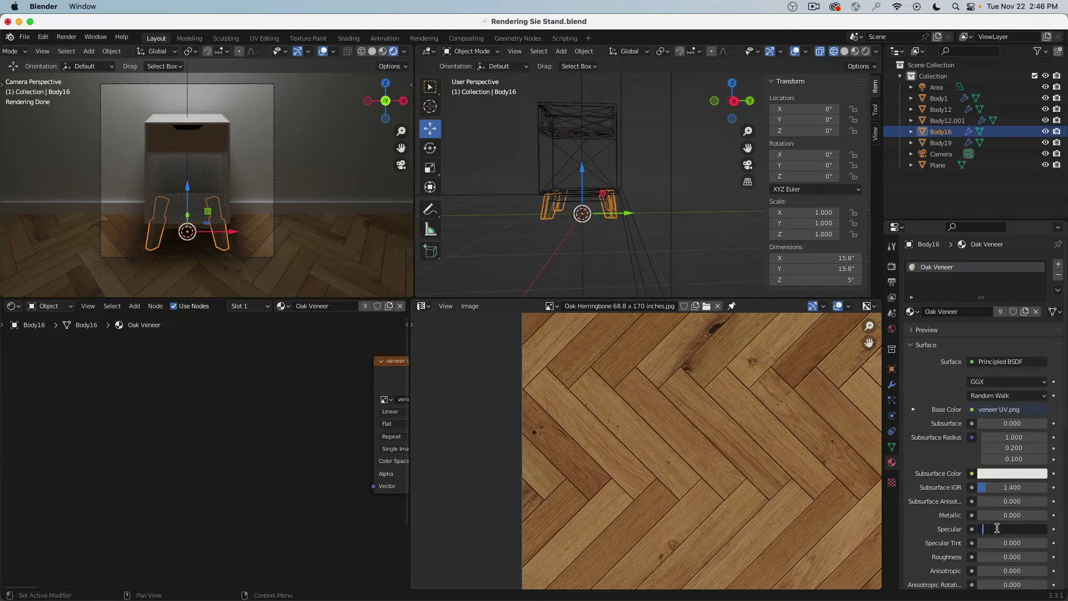
{"action": "type", "text": "0.5"}
{"action": "key", "text": "Return"}
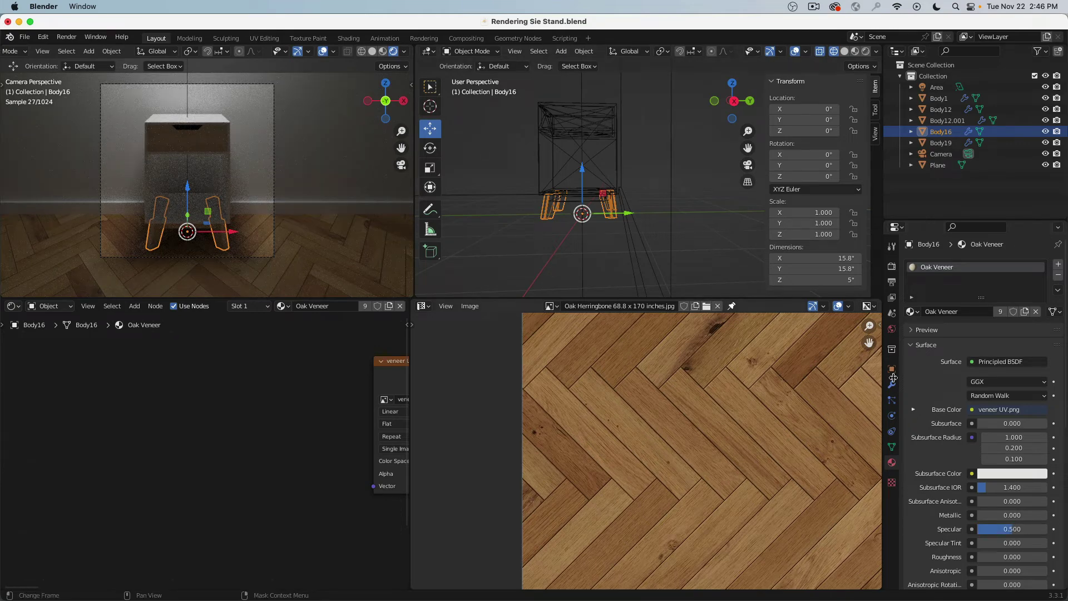
- Set the Roughness of the Oak Veneer material to 0.1
{"action": "scroll", "coordinate": [939, 485], "scroll_direction": "down", "scroll_amount": 3}
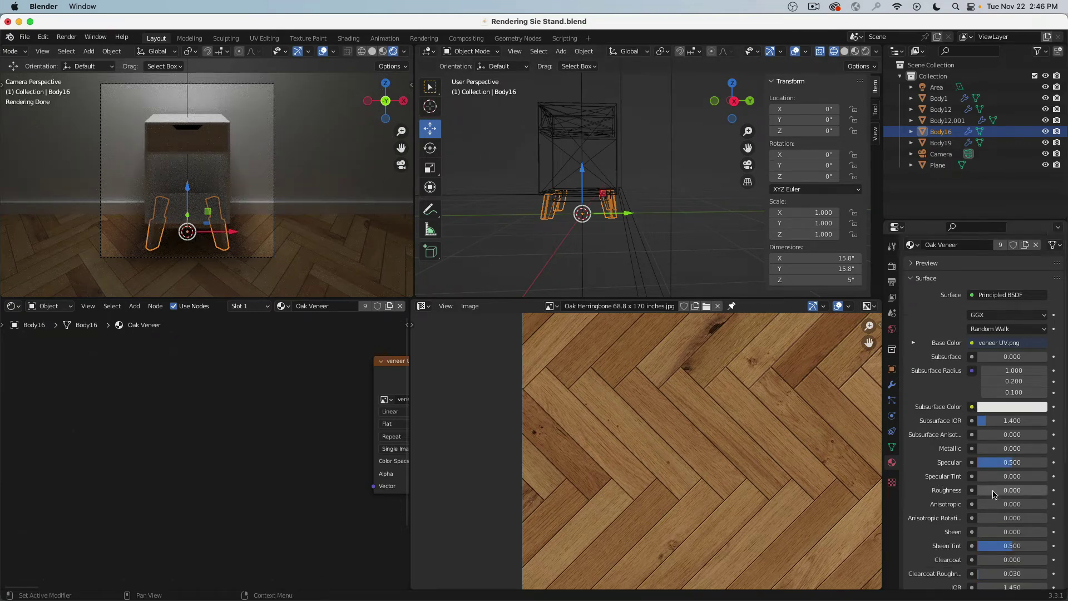
{"action": "left_click", "coordinate": [994, 492]}
{"action": "type", "text": ".2"}
{"action": "key", "text": "Return"}
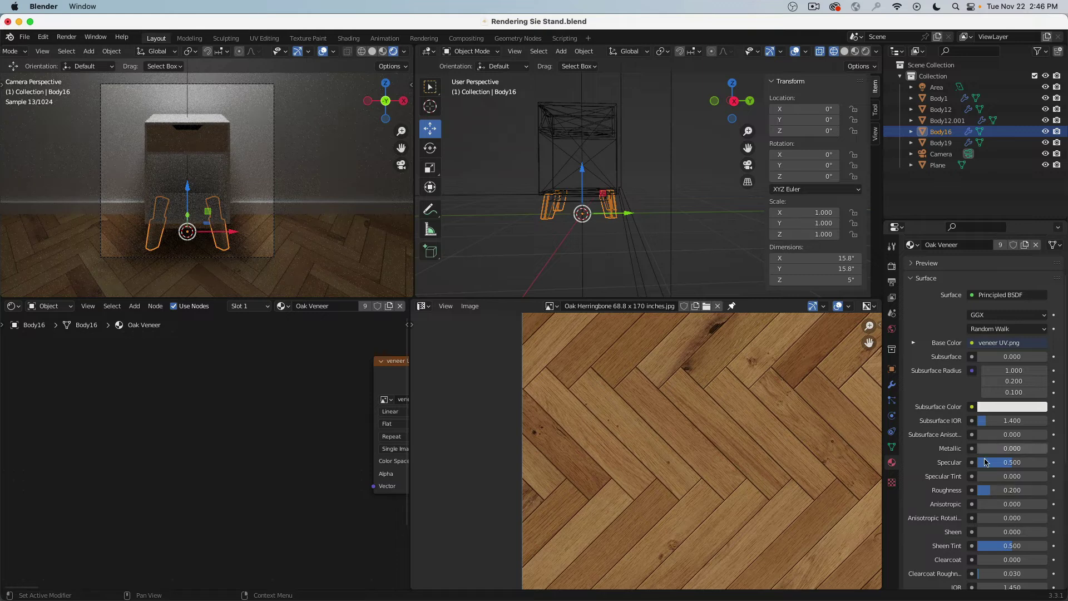
{"action": "left_click", "coordinate": [997, 491]}
{"action": "type", "text": ".1"}
{"action": "key", "text": "Return"}
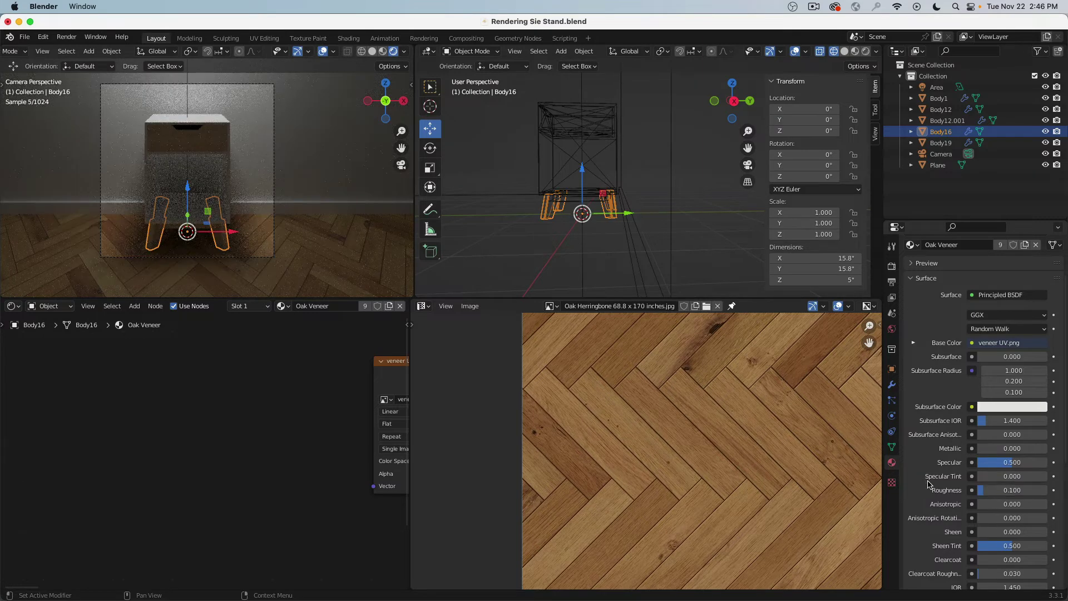
- Lower the Roughness of the plane's Wood Floor material to 0
{"action": "left_click", "coordinate": [353, 264]}
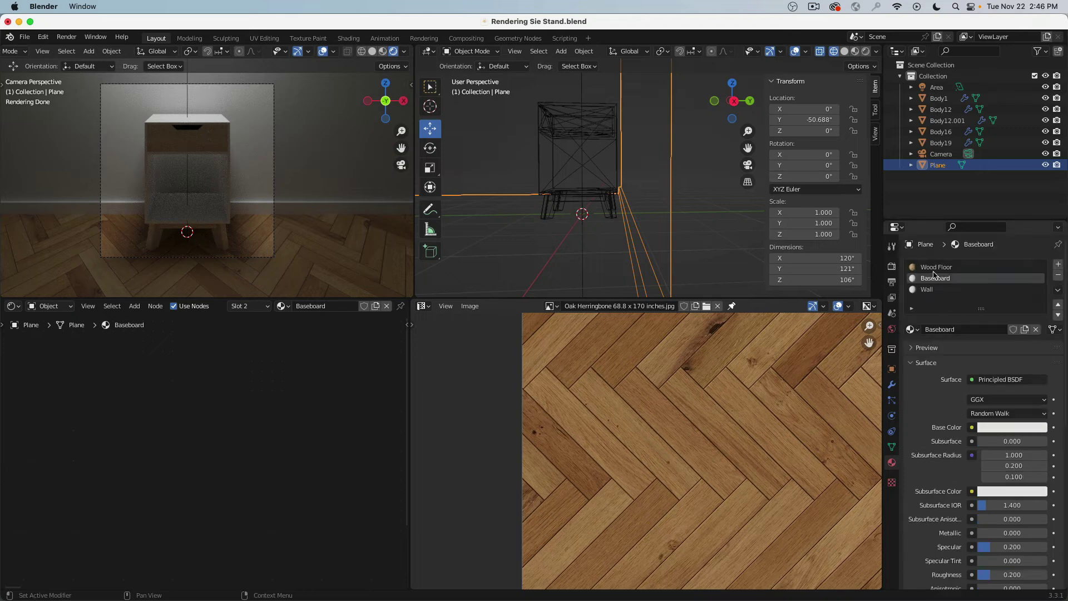
{"action": "left_click", "coordinate": [935, 267]}
{"action": "scroll", "coordinate": [939, 412], "scroll_direction": "down", "scroll_amount": 4}
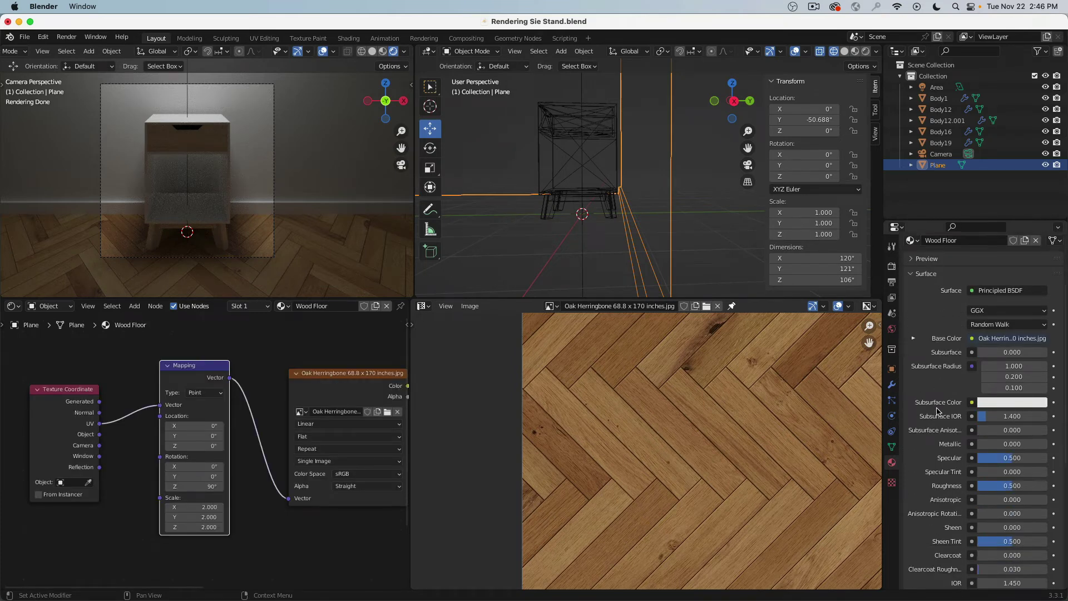
{"action": "left_click", "coordinate": [1012, 486]}
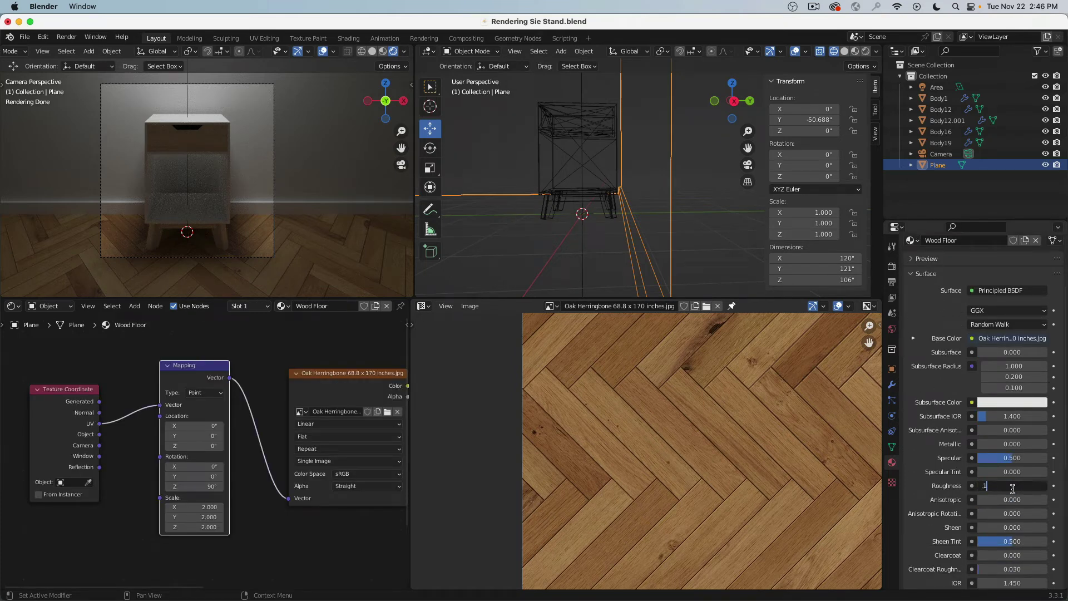
{"action": "type", "text": ".1"}
{"action": "key", "text": "Return"}
{"action": "left_click_drag", "start_coordinate": [1013, 490], "coordinate": [999, 487]}
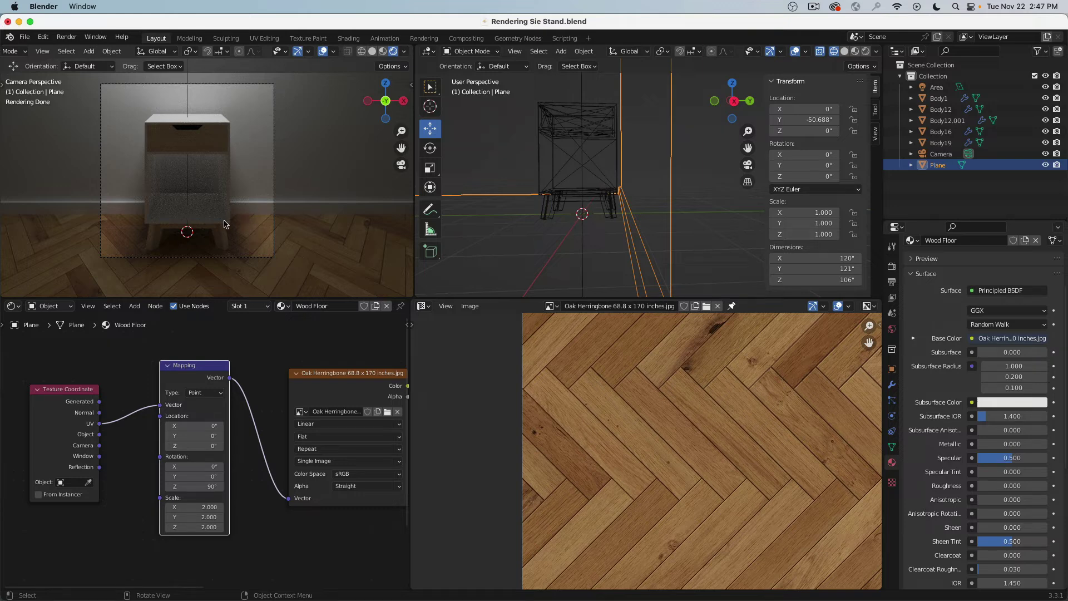
{"action": "scroll", "coordinate": [596, 235], "scroll_direction": "down", "scroll_amount": 5}
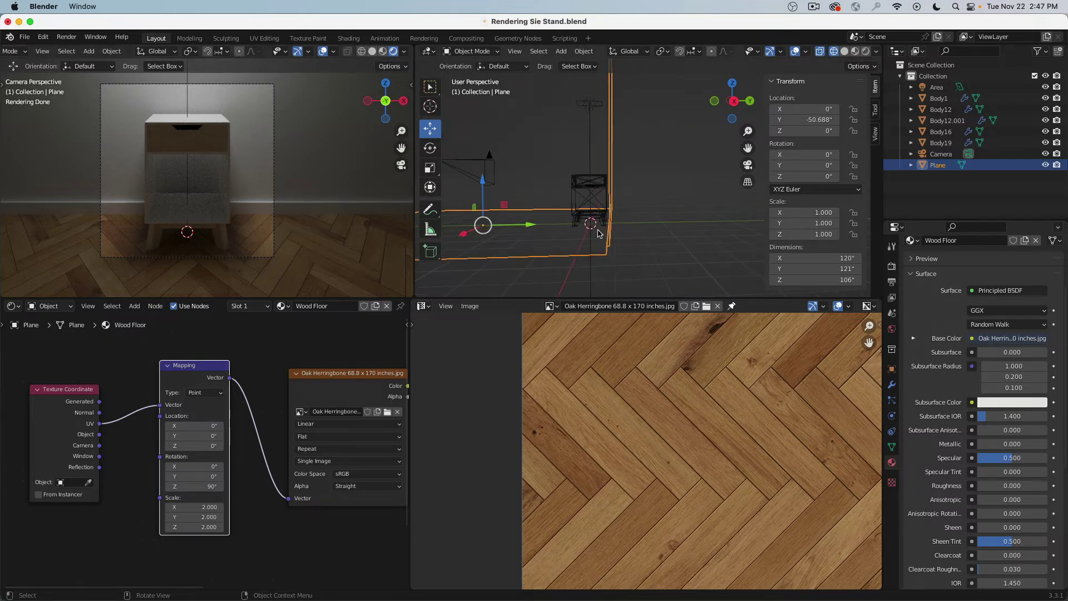
{"action": "key", "text": "KP_7"}
{"action": "scroll", "coordinate": [616, 233], "scroll_direction": "down", "scroll_amount": 6}
{"action": "middle_click_drag", "start_coordinate": [634, 247], "coordinate": [641, 145], "text": "shift"}
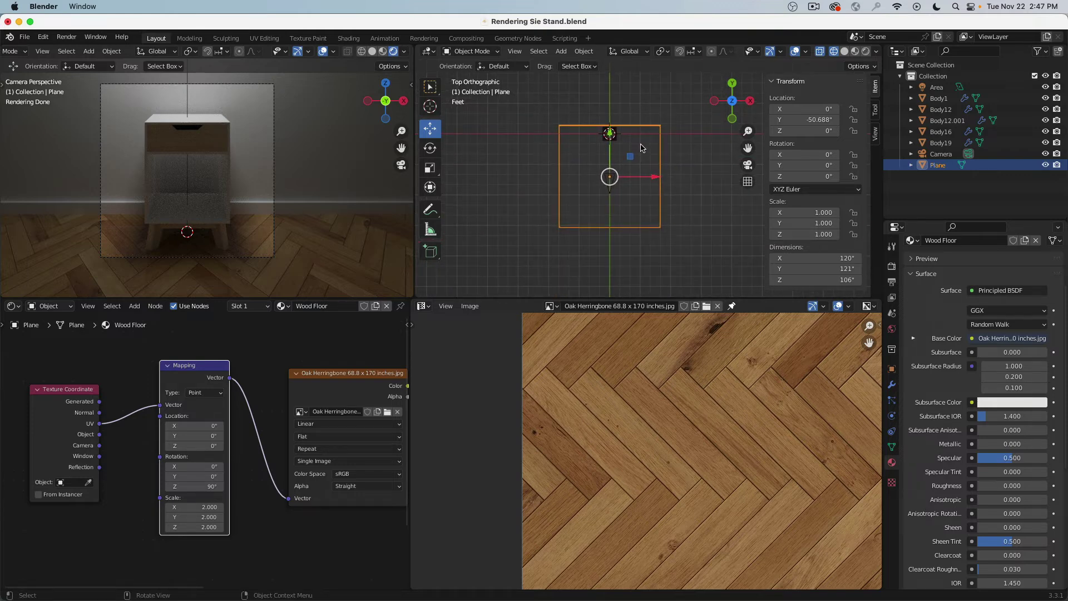
{"action": "left_click", "coordinate": [614, 139]}
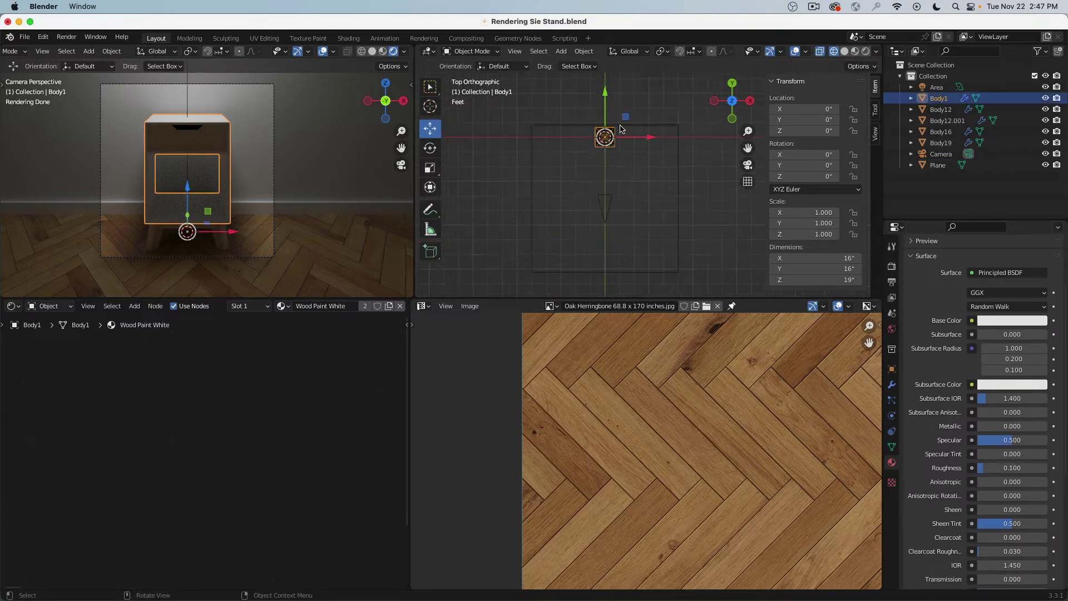
{"action": "scroll", "coordinate": [612, 133], "scroll_direction": "up", "scroll_amount": 8}
{"action": "left_click_drag", "start_coordinate": [575, 116], "coordinate": [575, 151]}
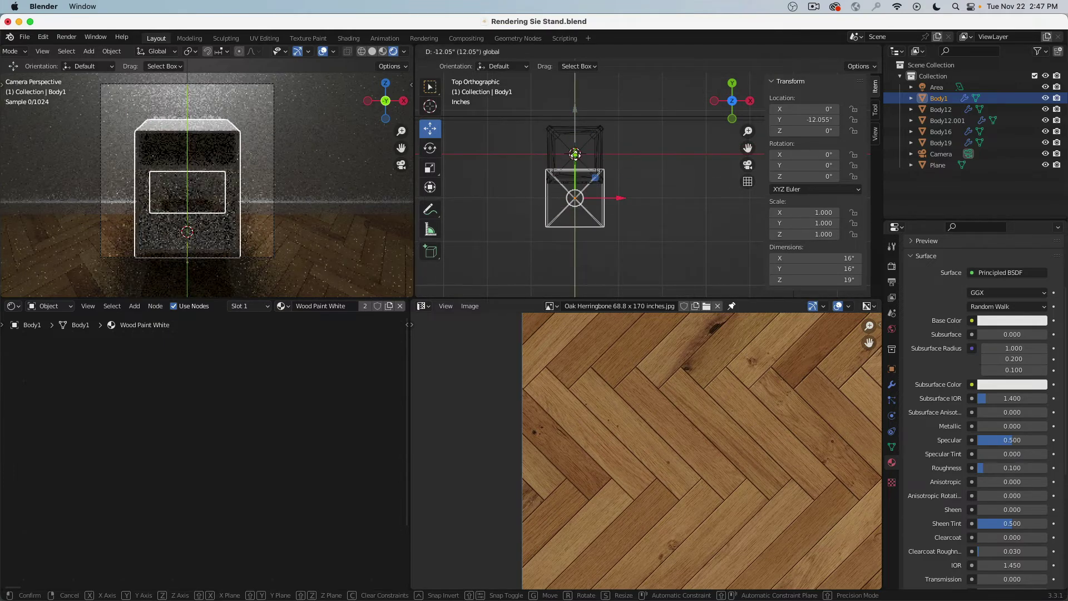
{"action": "key", "text": "Escape"}
- Try the area light about 36 inches in front of the nightstand, and bring it back to about -0.15 inches on Y
{"action": "middle_click_drag", "start_coordinate": [575, 152], "coordinate": [628, 119]}
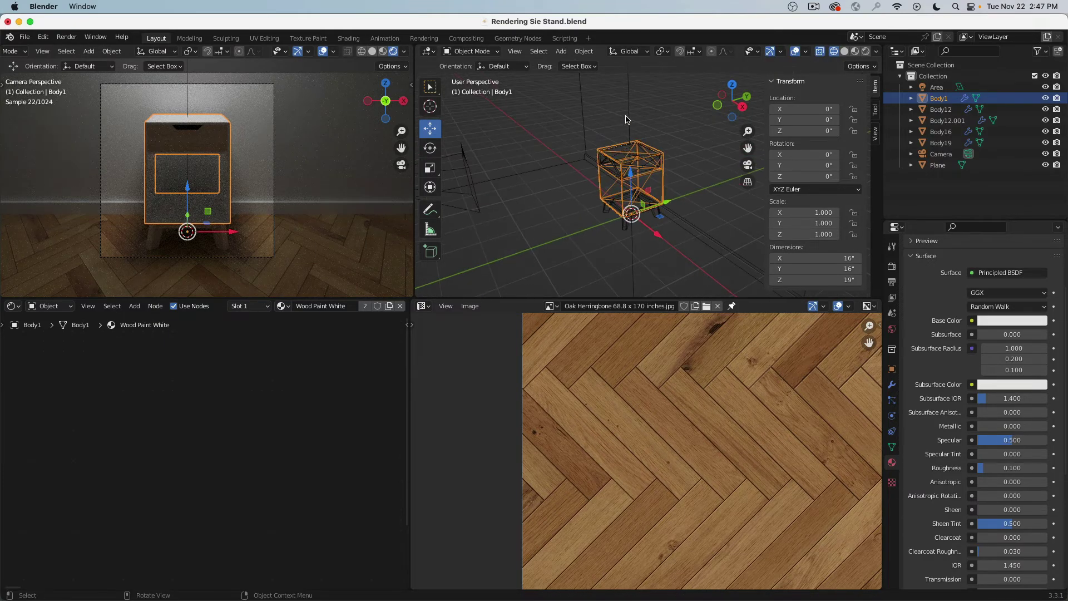
{"action": "left_click", "coordinate": [629, 118]}
{"action": "left_click", "coordinate": [732, 86]}
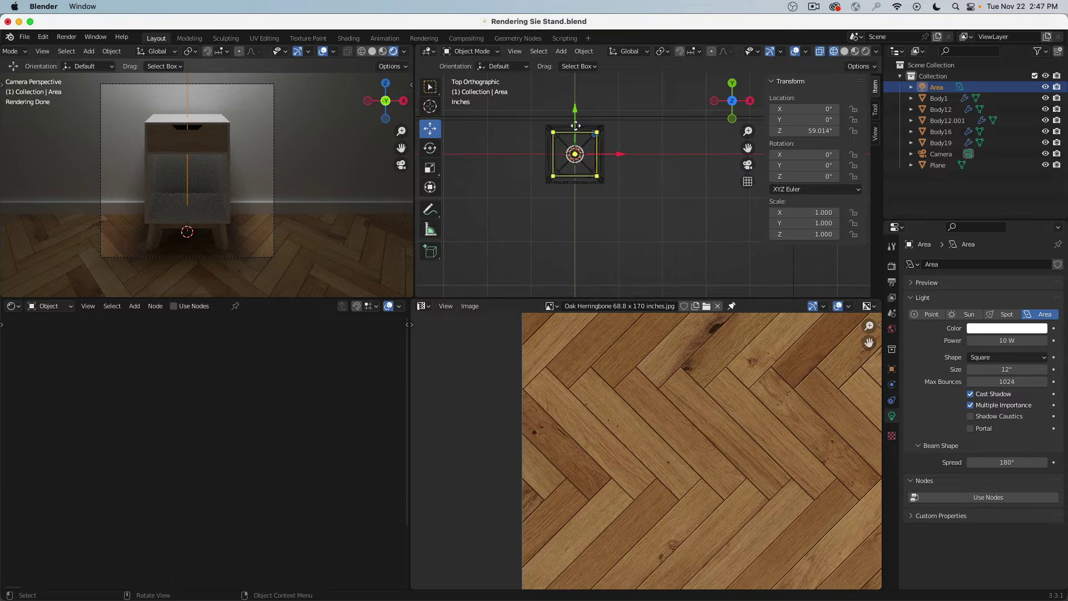
{"action": "left_click_drag", "start_coordinate": [574, 109], "coordinate": [570, 241]}
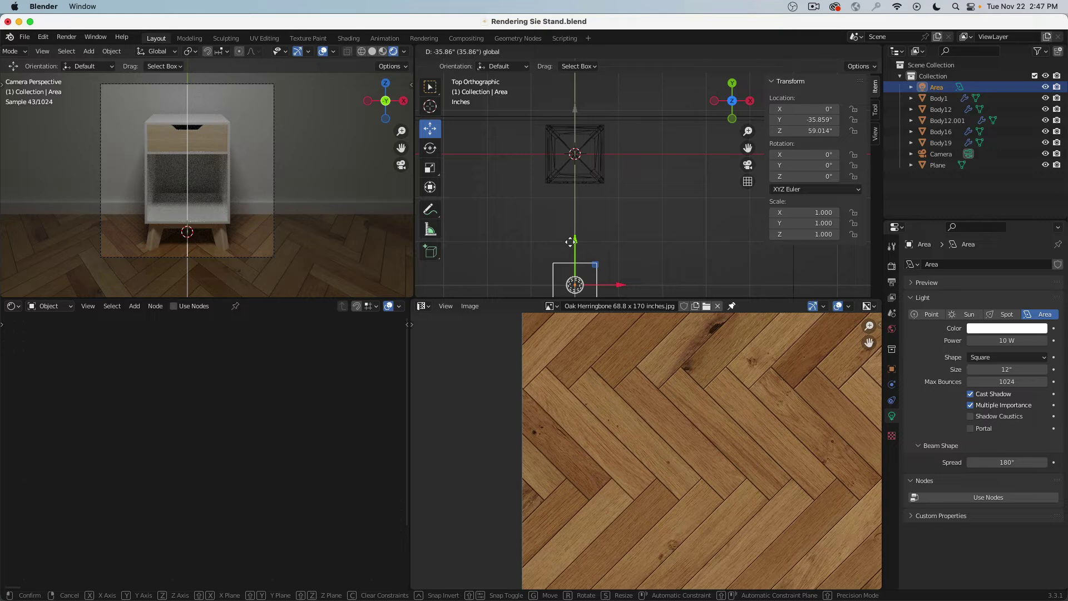
{"action": "left_click_drag", "start_coordinate": [570, 242], "coordinate": [593, 113]}
- Duplicate the area light in front view, placing the copy beside the nightstand at about X -42.8 and Z 22.6 inches
{"action": "key", "text": "KP_1"}
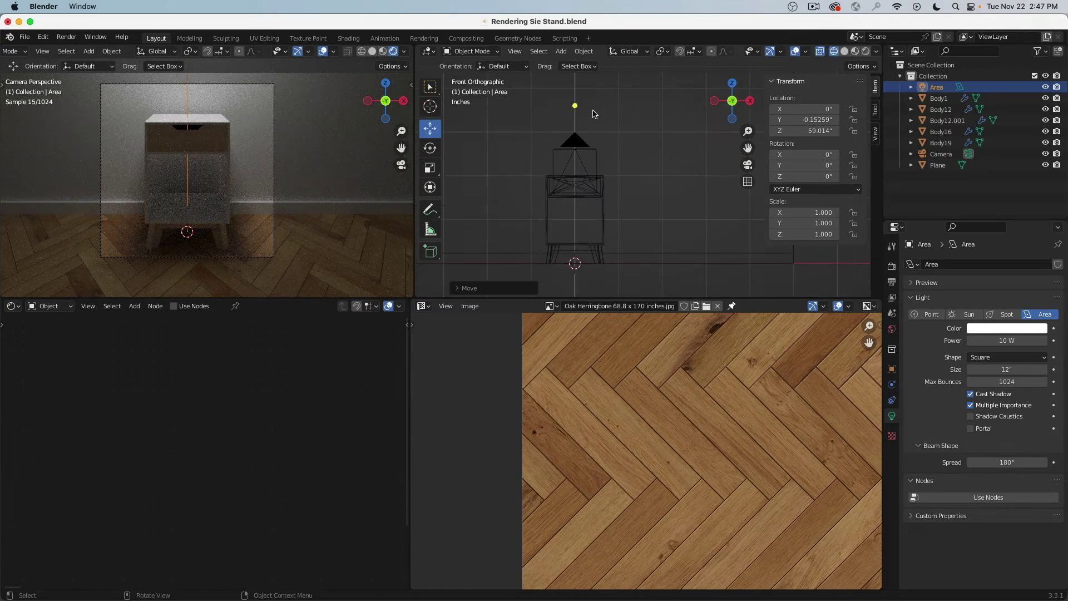
{"action": "scroll", "coordinate": [617, 184], "scroll_direction": "down", "scroll_amount": 6}
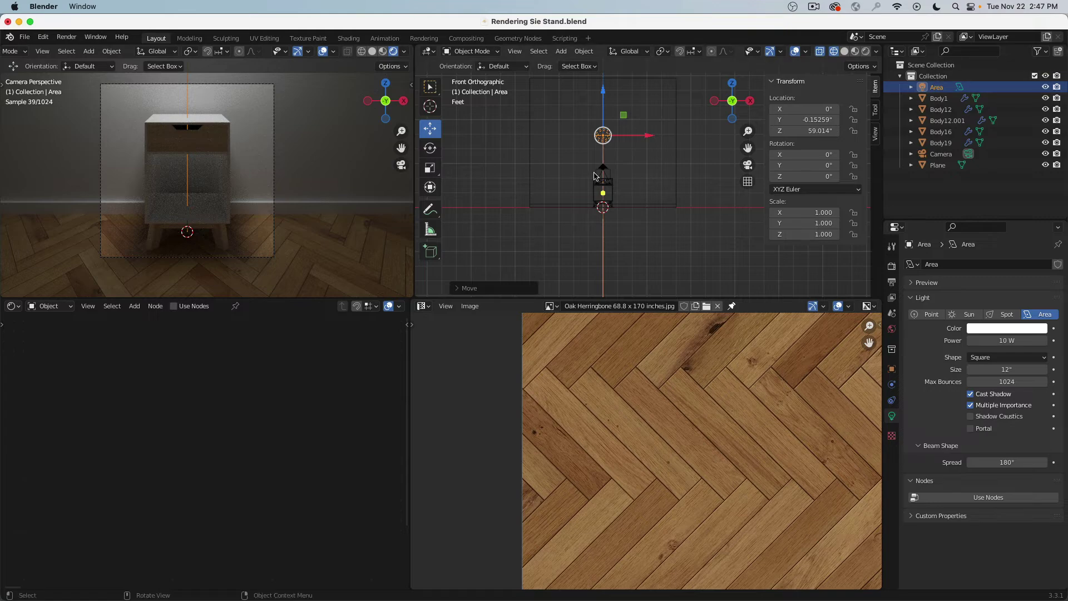
{"action": "key", "text": "shift+d"}
{"action": "left_click", "coordinate": [573, 224]}
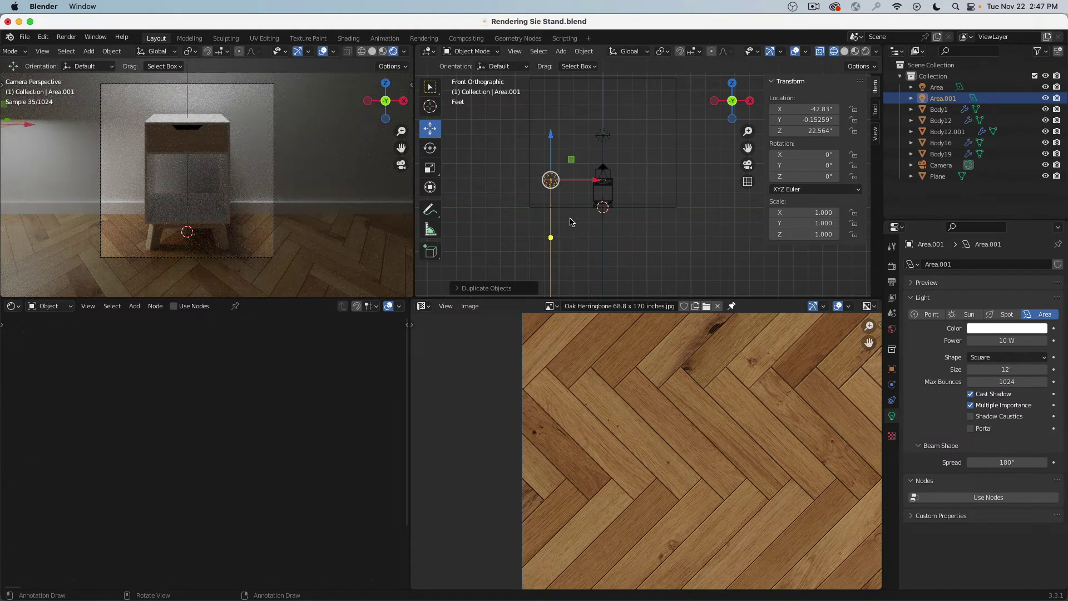
{"action": "scroll", "coordinate": [174, 238], "scroll_direction": "up", "scroll_amount": 4}
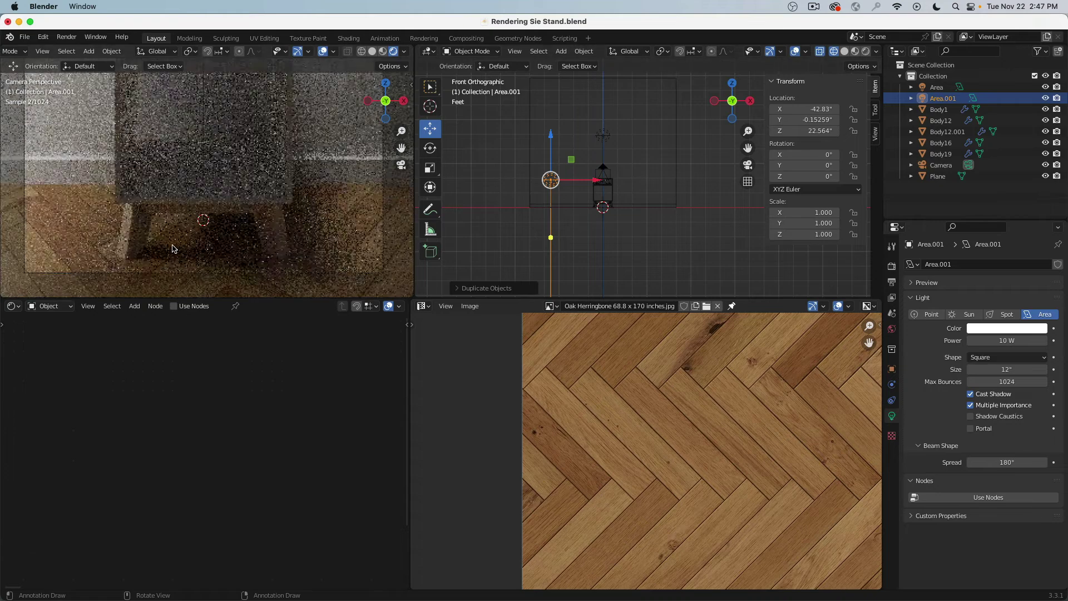
- Duplicate the overhead area light in front view, placing the copy on the nightstand's other side at about X 43.7 and Z 20.7 inches
{"action": "scroll", "coordinate": [129, 238], "scroll_direction": "down", "scroll_amount": 5}
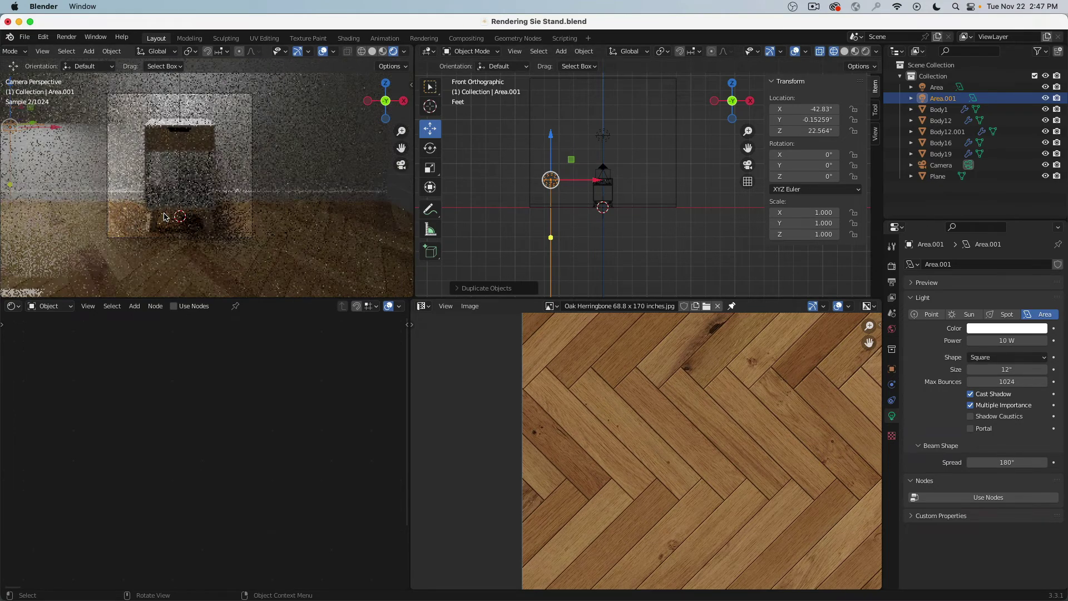
{"action": "left_click", "coordinate": [605, 140]}
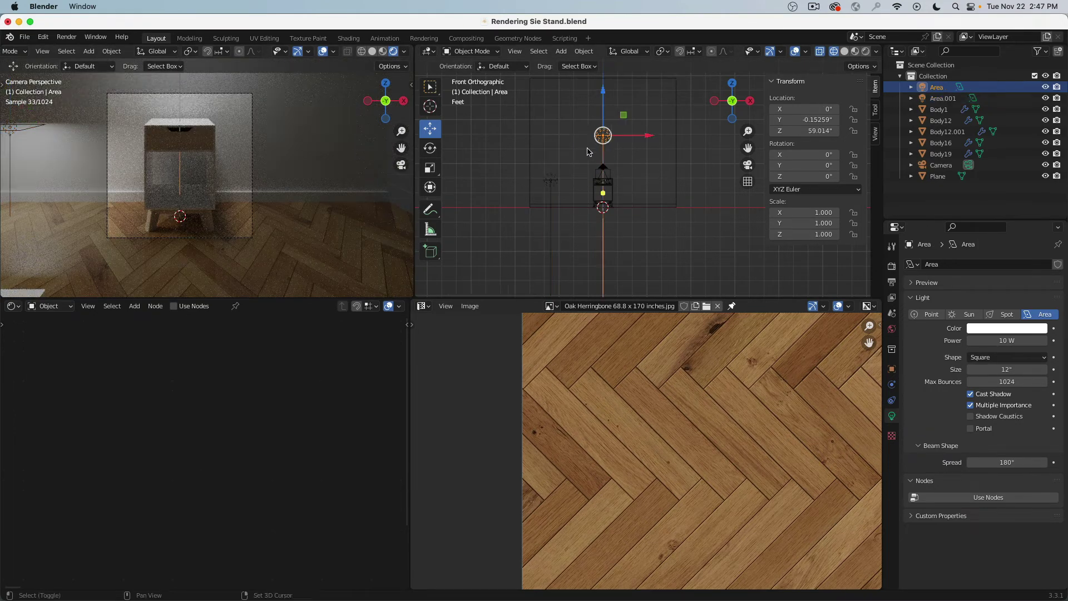
{"action": "key", "text": "shift+d"}
{"action": "left_click", "coordinate": [648, 194]}
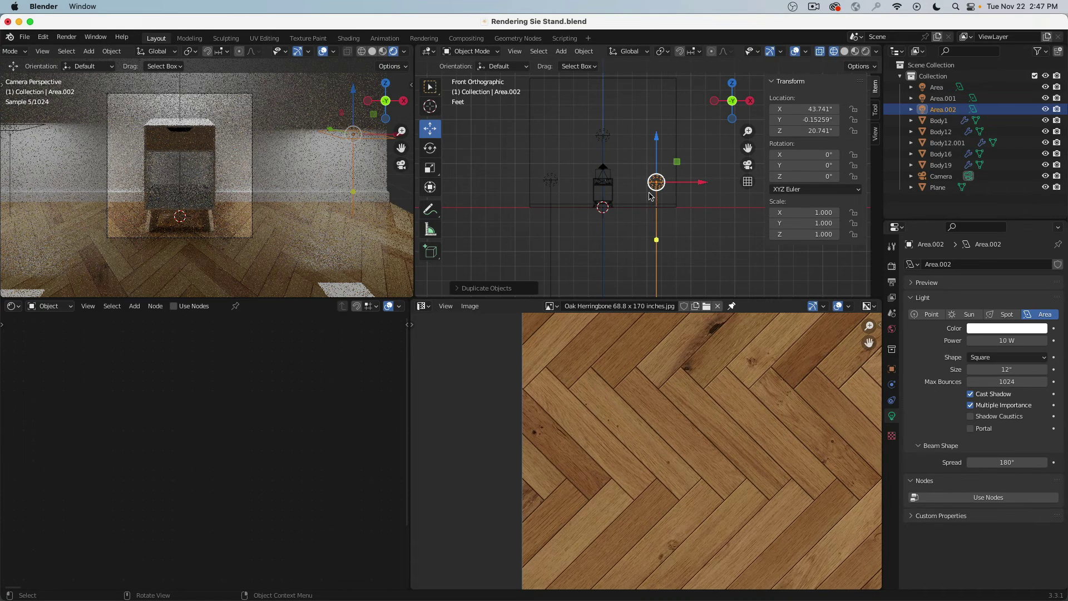
- Rotate the new area light by -90° in right view to aim it at the back wall
{"action": "key", "text": "KP_3"}
{"action": "scroll", "coordinate": [649, 193], "scroll_direction": "down", "scroll_amount": 3}
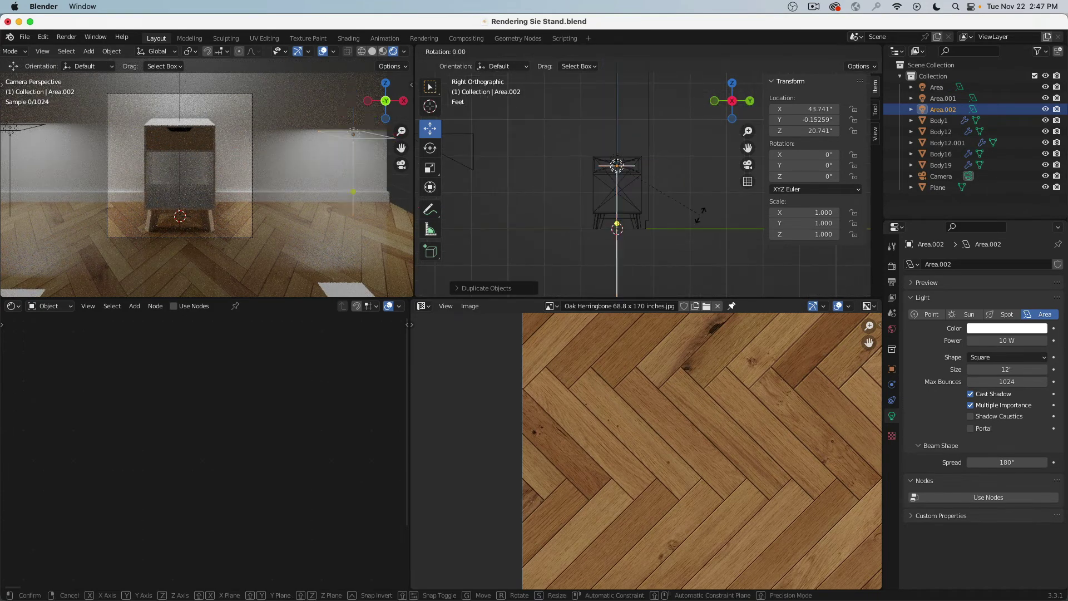
{"action": "type", "text": "r-90"}
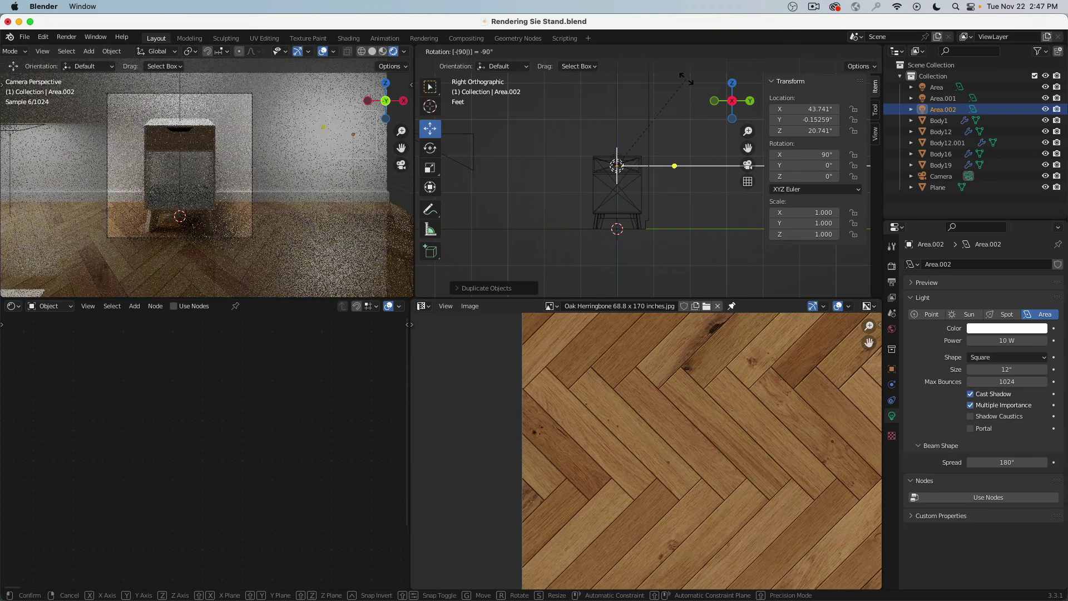
{"action": "key", "text": "Return"}
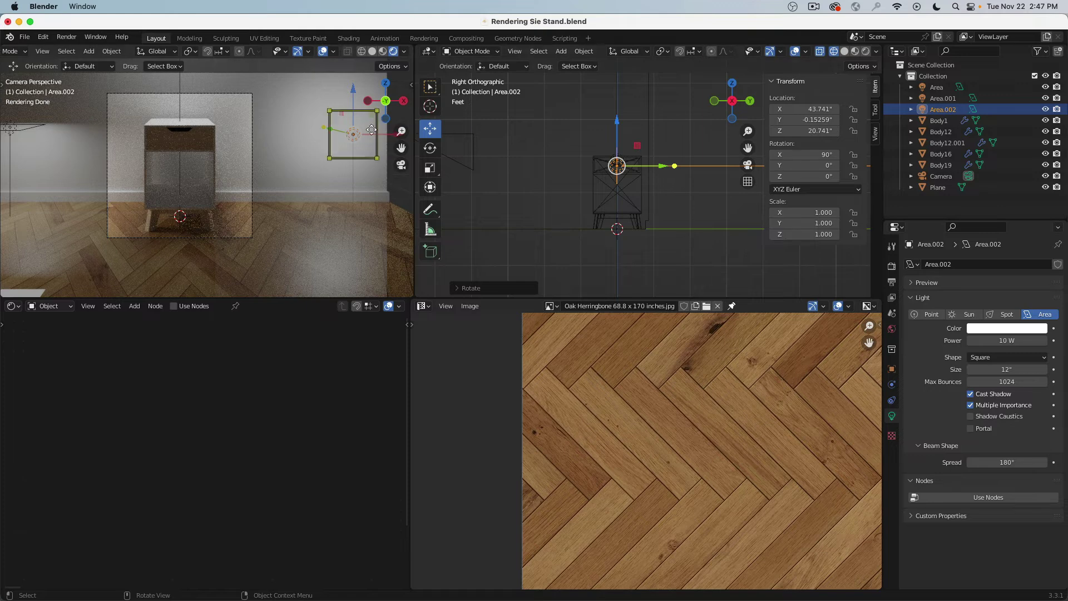
- Enable viewport denoising with a Start Sample of 10 and set the viewport Max Samples to 10
{"action": "left_click", "coordinate": [892, 272]}
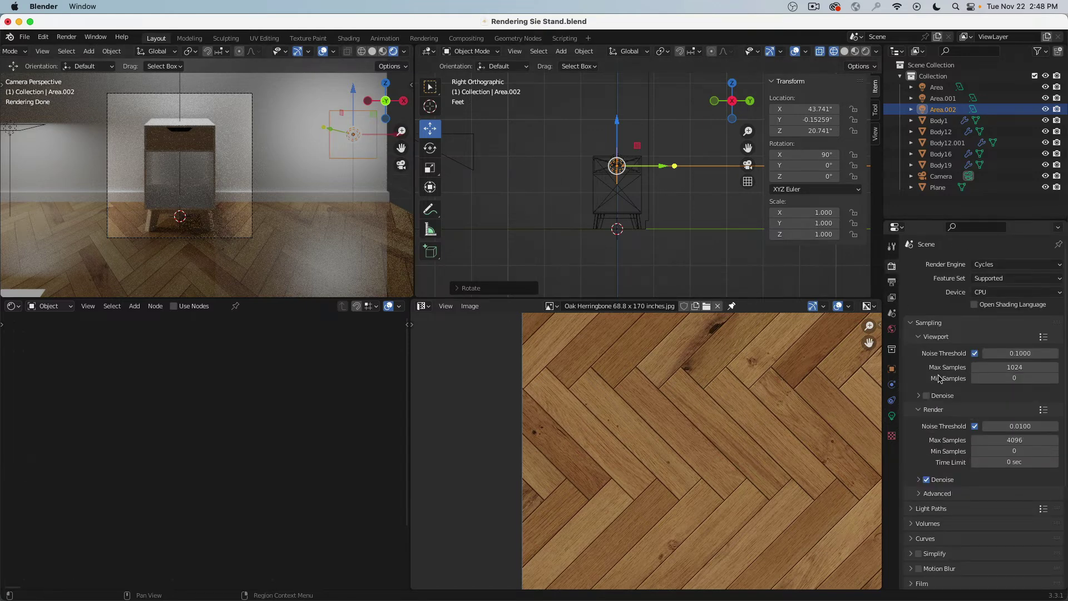
{"action": "left_click", "coordinate": [918, 395]}
{"action": "left_click", "coordinate": [926, 395]}
{"action": "left_click", "coordinate": [1016, 437]}
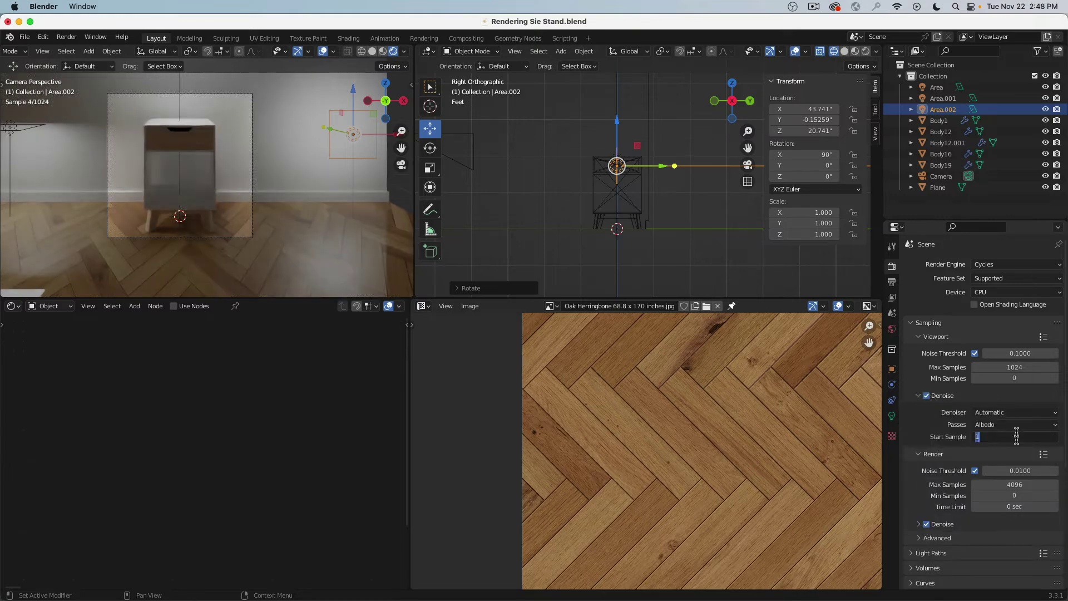
{"action": "type", "text": "10"}
{"action": "key", "text": "Return"}
{"action": "left_click", "coordinate": [1010, 365]}
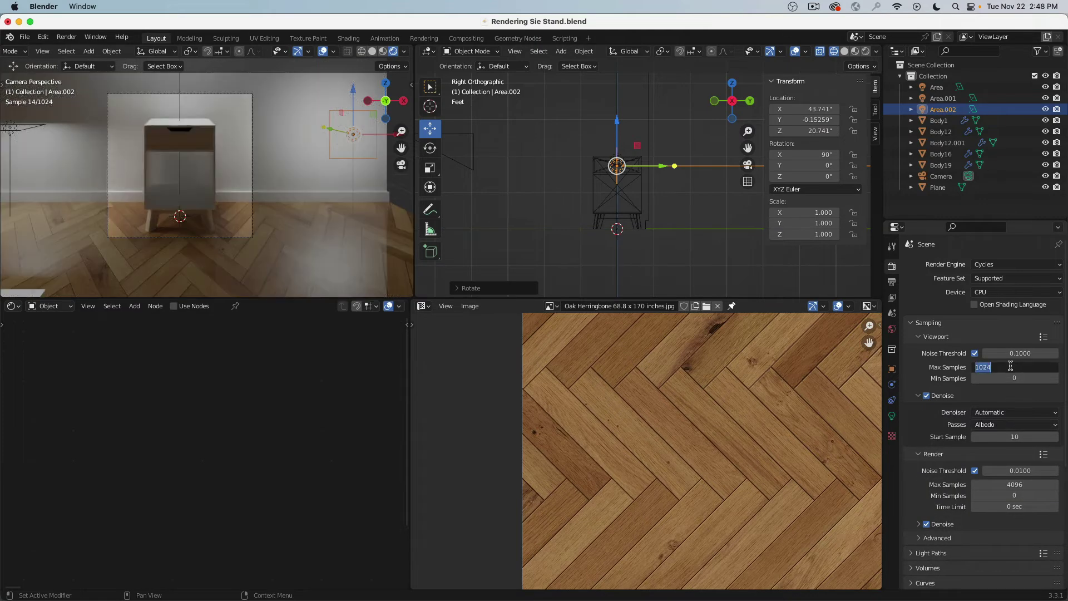
{"action": "type", "text": "10"}
{"action": "key", "text": "Return"}
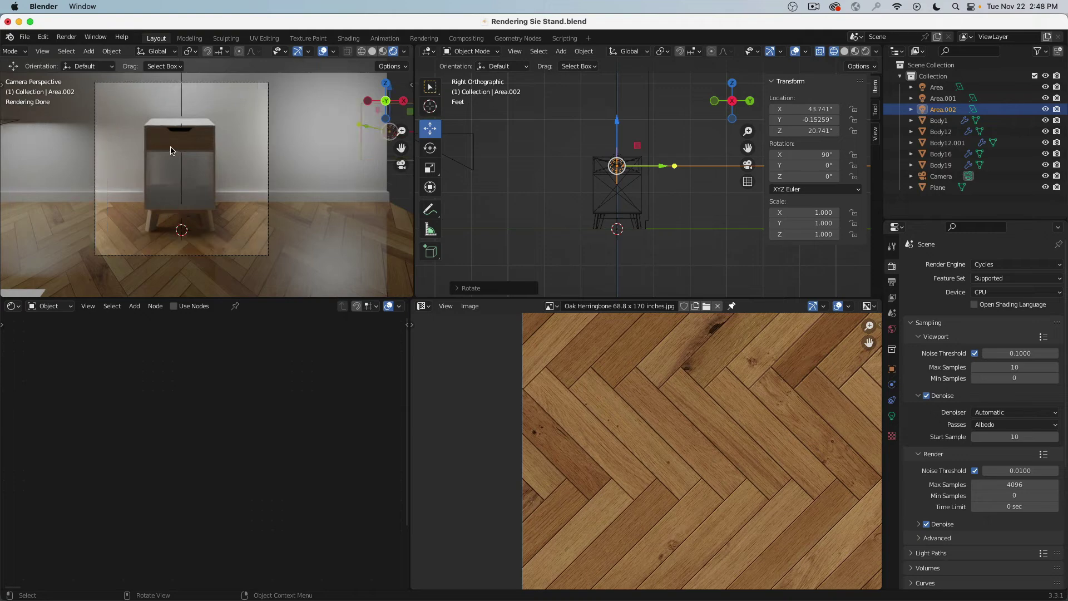
- Try a copy of the overhead light at about Y -42.3 and Z 44.5 inches, tilted about 57.5° toward the nightstand, and delete it
{"action": "scroll", "coordinate": [186, 185], "scroll_direction": "down", "scroll_amount": 2}
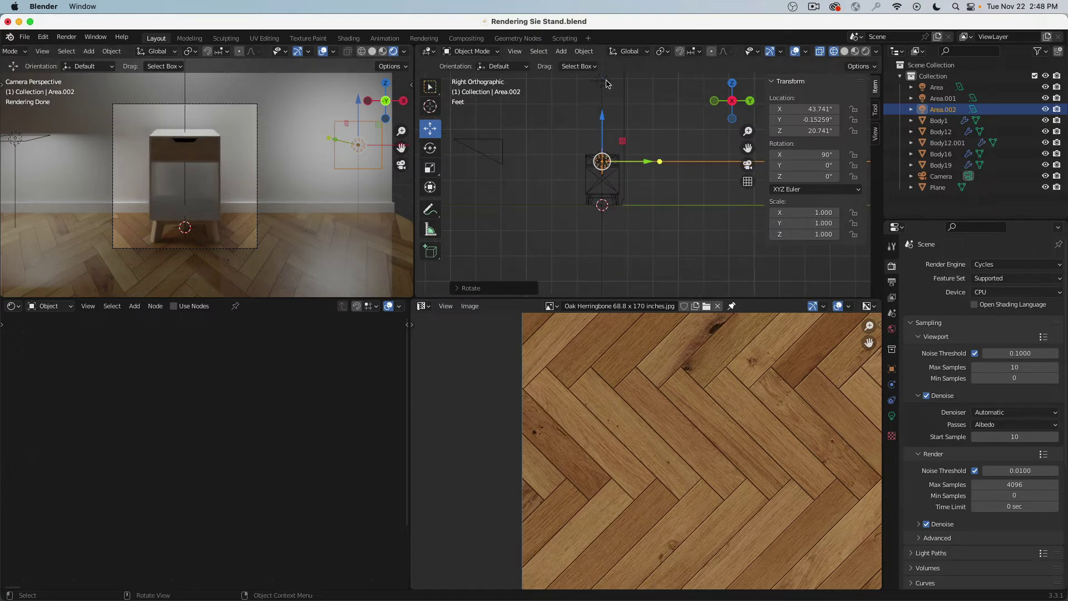
{"action": "left_click", "coordinate": [606, 83]}
{"action": "key", "text": "shift+d"}
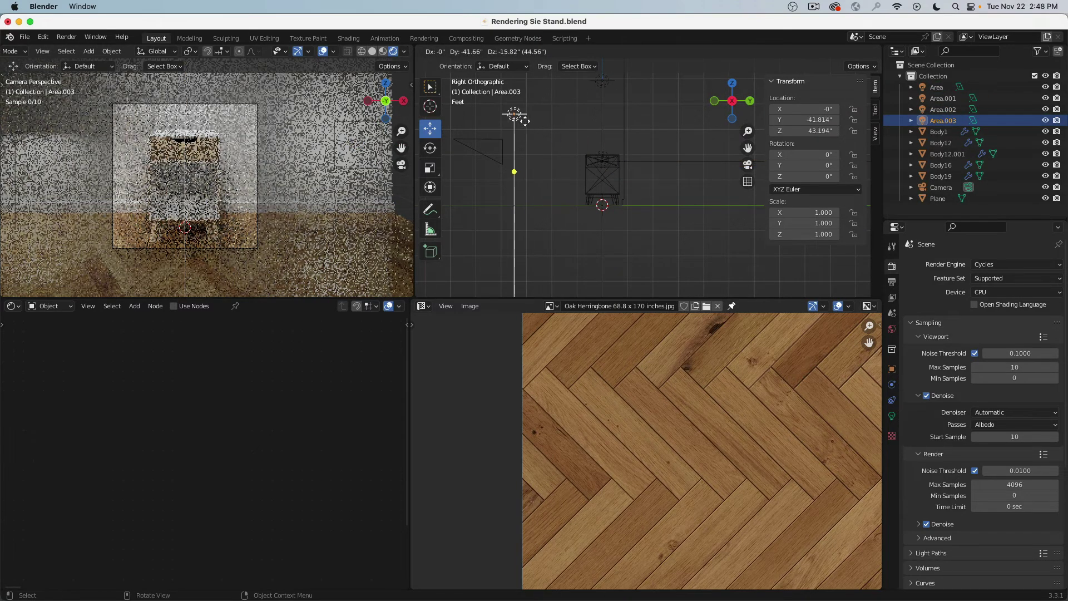
{"action": "left_click", "coordinate": [524, 120]}
{"action": "key", "text": "r"}
{"action": "left_click", "coordinate": [538, 163]}
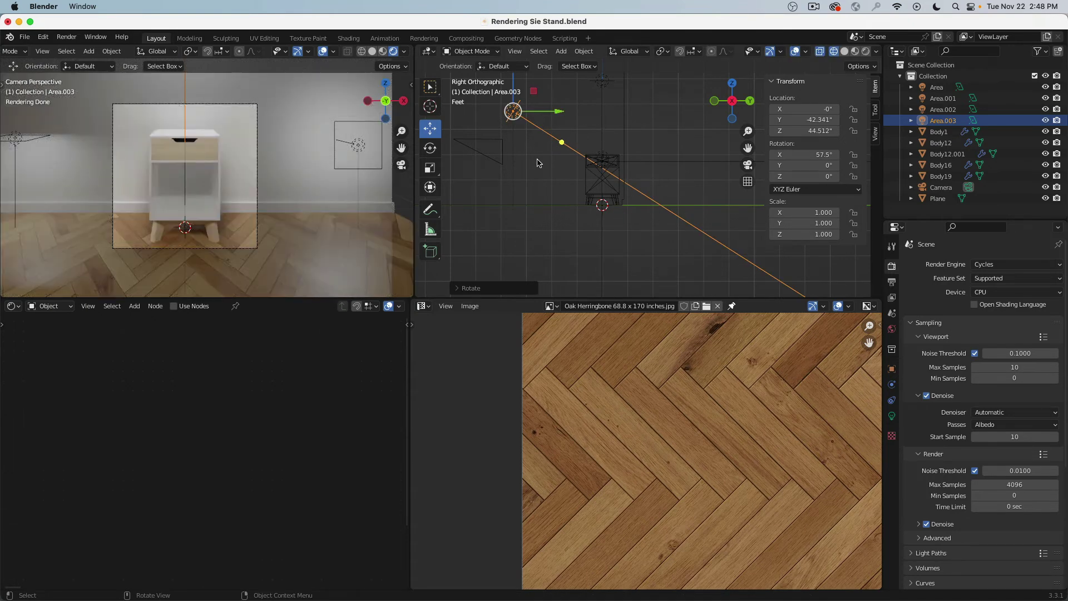
{"action": "key", "text": "x"}
{"action": "left_click", "coordinate": [538, 162]}
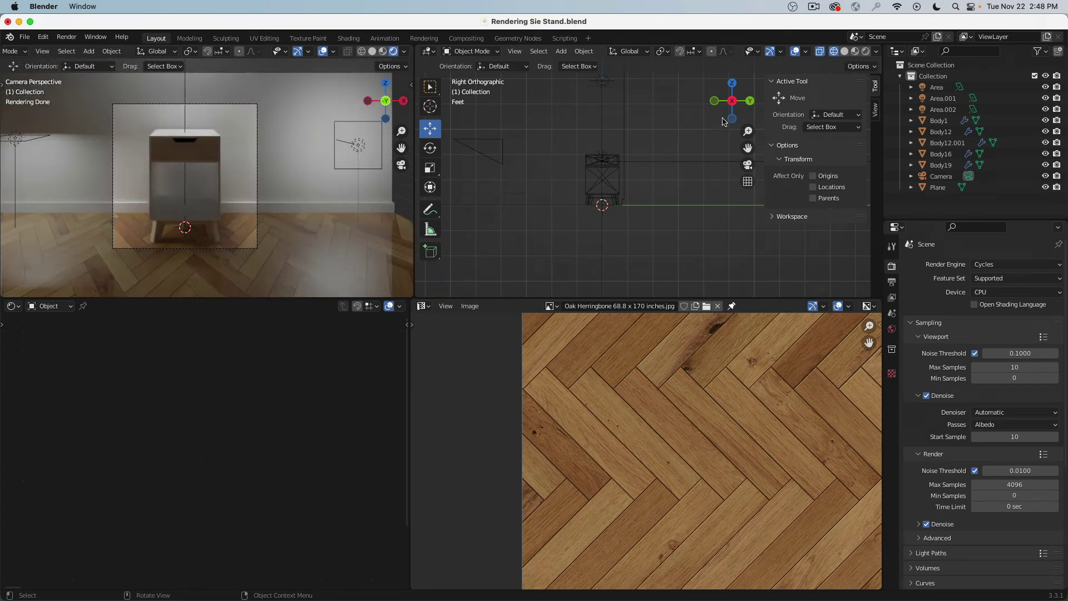
- Move the wall-facing area light in top view to just behind the nightstand, centred at about X 0 and Y 8.7 inches
{"action": "scroll", "coordinate": [639, 181], "scroll_direction": "up", "scroll_amount": 6}
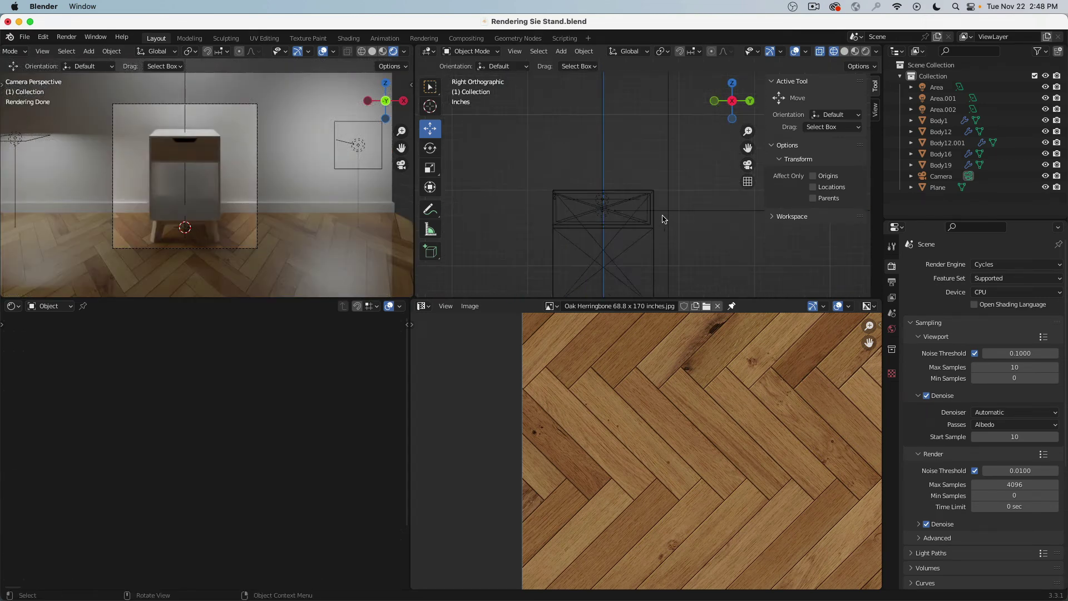
{"action": "scroll", "coordinate": [663, 219], "scroll_direction": "down", "scroll_amount": 2}
{"action": "left_click", "coordinate": [620, 212]}
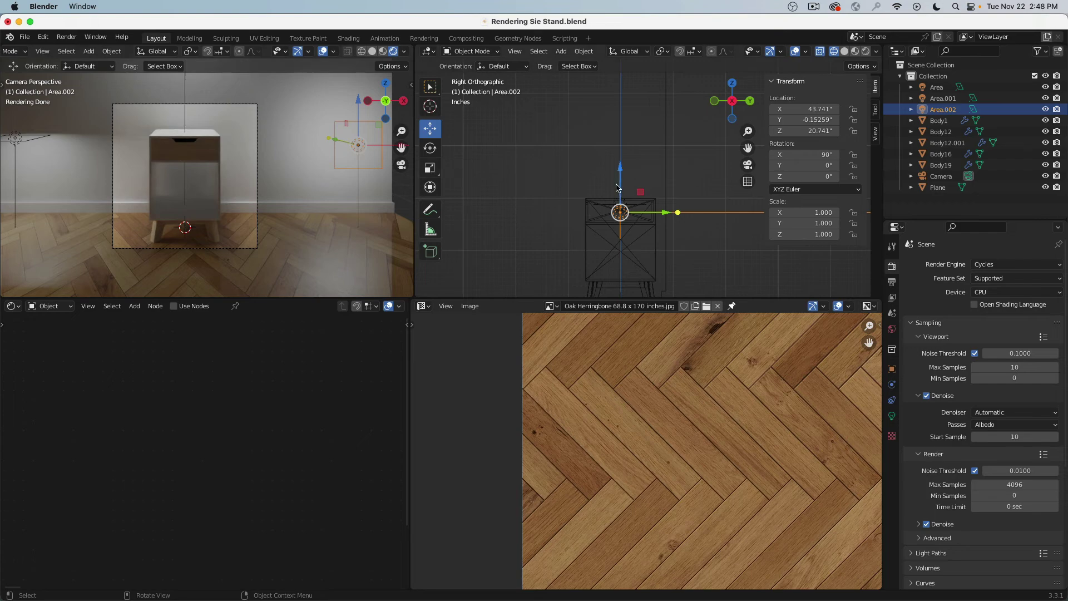
{"action": "key", "text": "KP_7"}
{"action": "scroll", "coordinate": [648, 199], "scroll_direction": "left", "scroll_amount": 5, "text": "shift"}
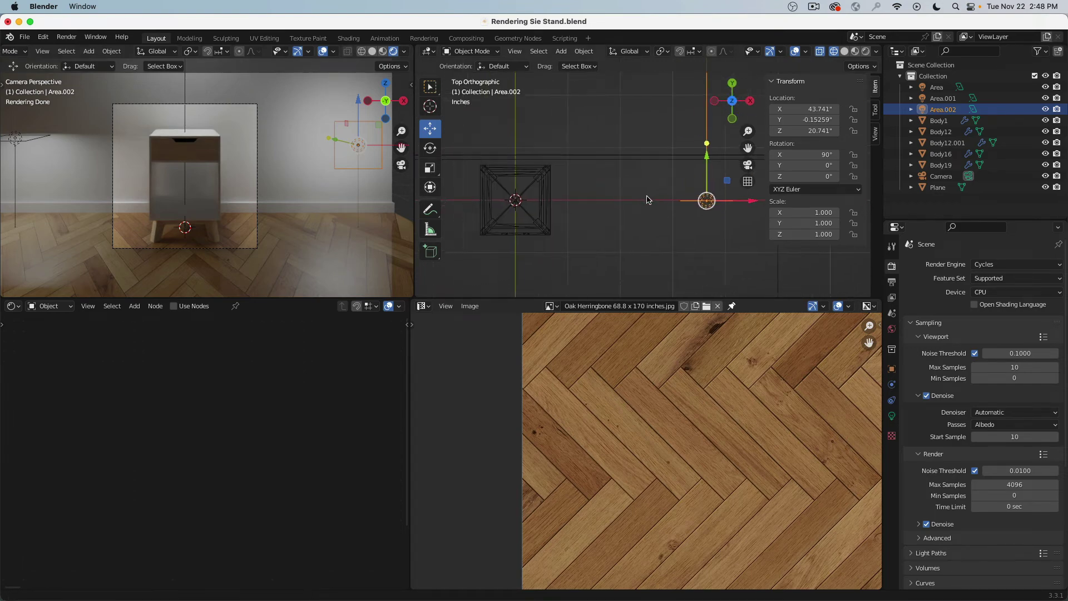
{"action": "key", "text": "g"}
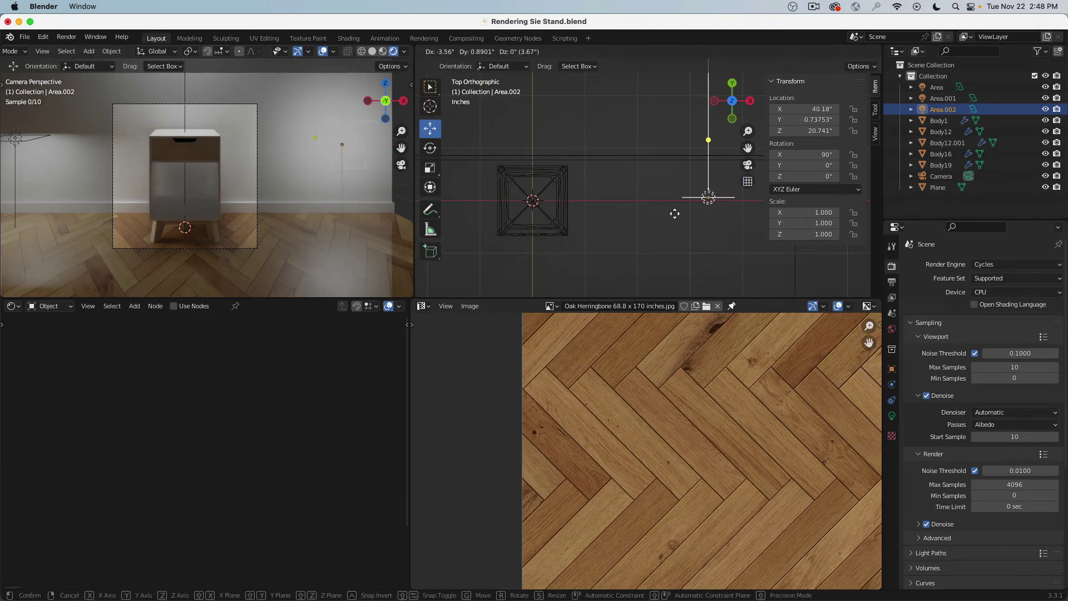
{"action": "left_click", "coordinate": [538, 185]}
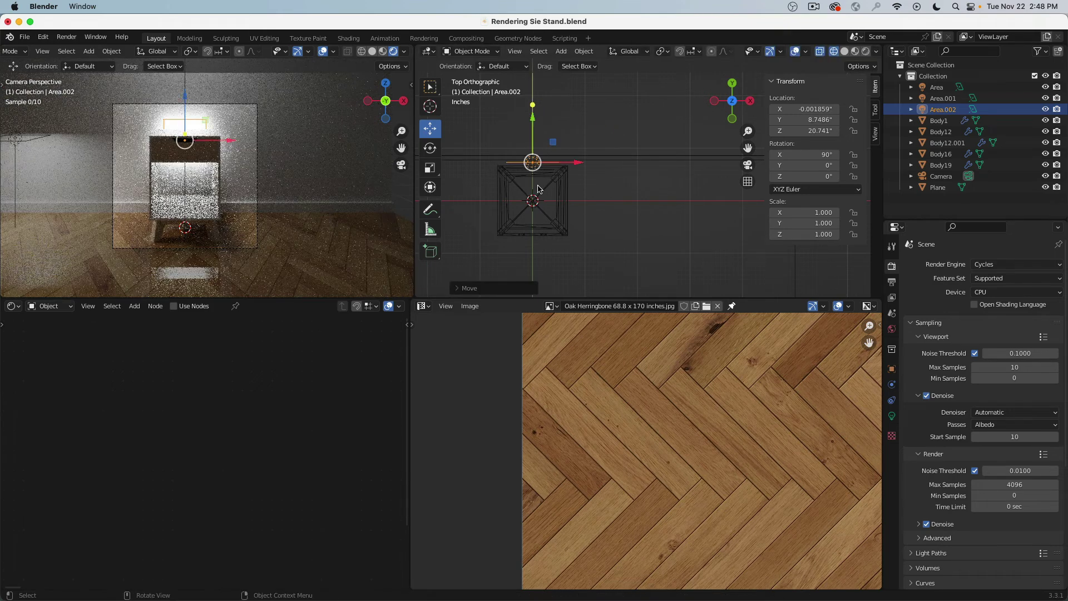
- Change the light behind the nightstand to a Rectangle shape and resize it to about 13.4 by 2.1 inches
{"action": "key", "text": "KP_1"}
{"action": "key", "text": "KP_Decimal"}
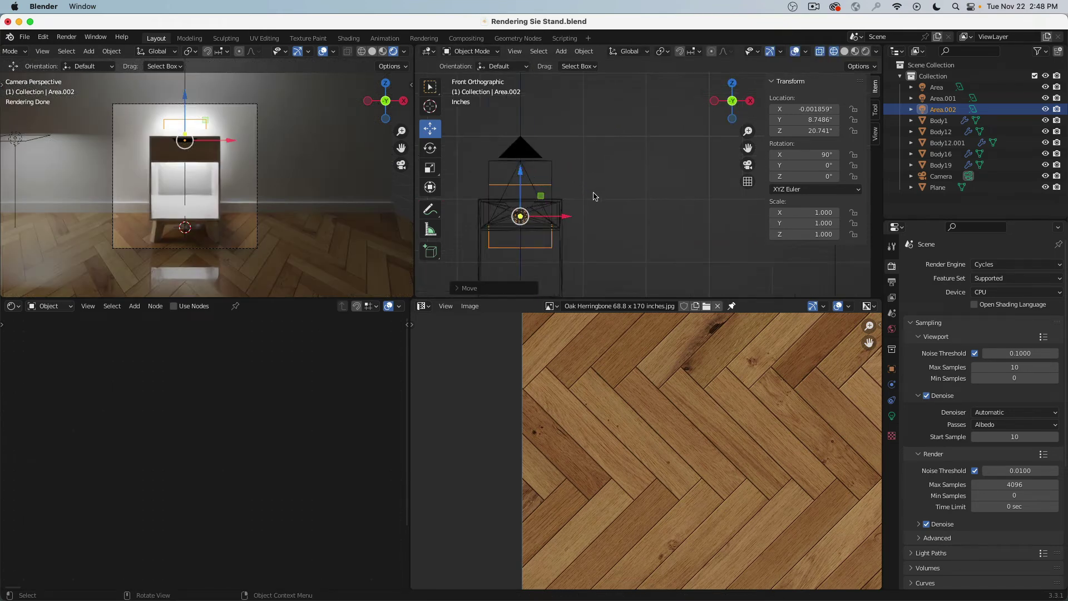
{"action": "left_click", "coordinate": [892, 415]}
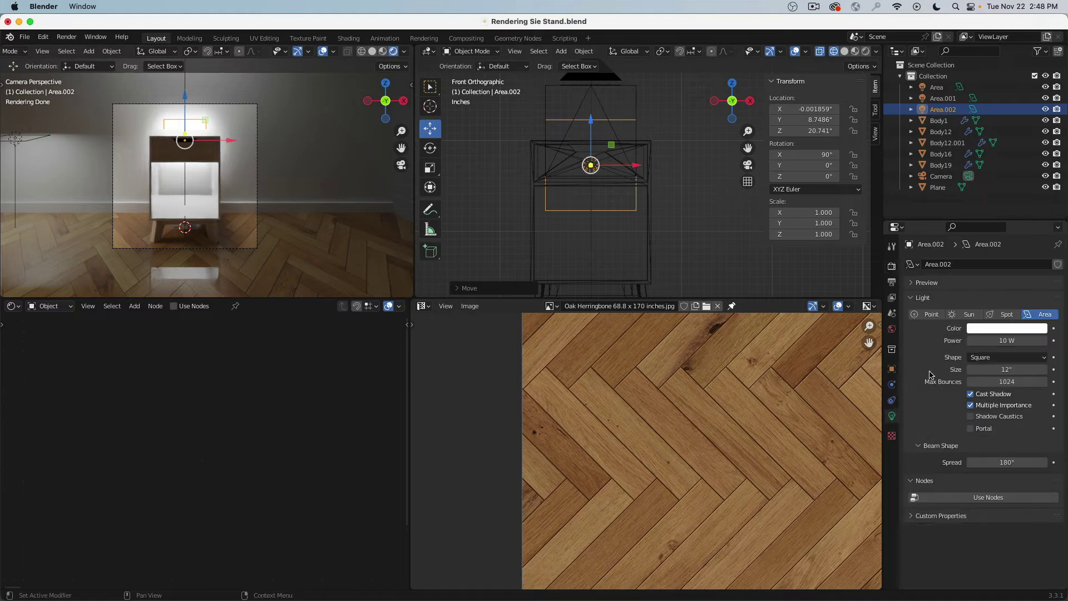
{"action": "left_click", "coordinate": [1004, 358]}
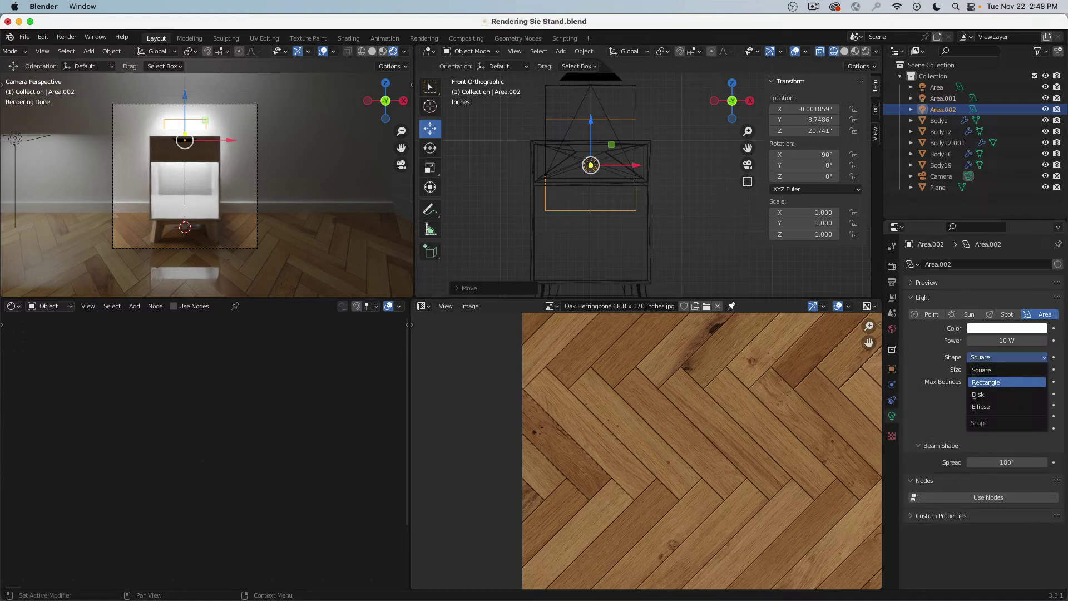
{"action": "left_click", "coordinate": [985, 382]}
{"action": "left_click_drag", "start_coordinate": [636, 118], "coordinate": [648, 195]}
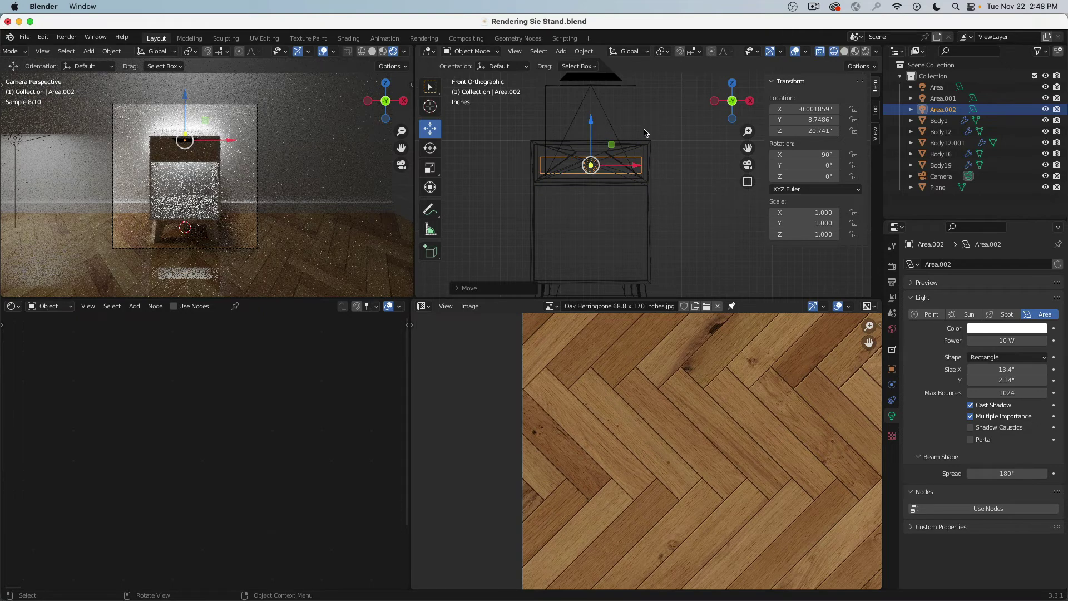
- Delete the overhead area light and the square area light beside the nightstand
{"action": "scroll", "coordinate": [586, 139], "scroll_direction": "down", "scroll_amount": 4}
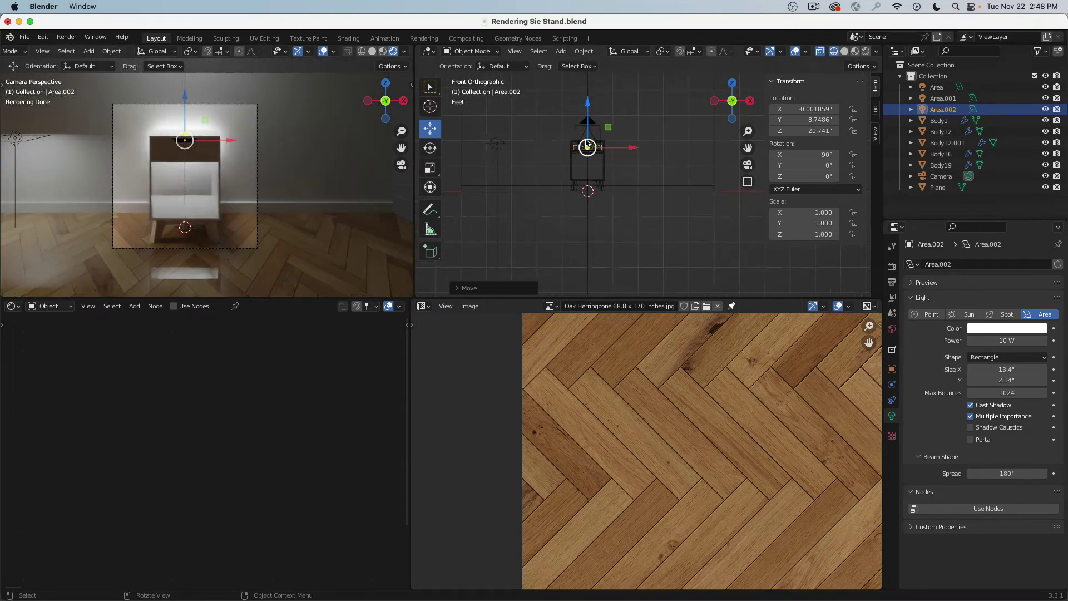
{"action": "left_click", "coordinate": [551, 139]}
{"action": "scroll", "coordinate": [551, 139], "scroll_direction": "up", "scroll_amount": 5}
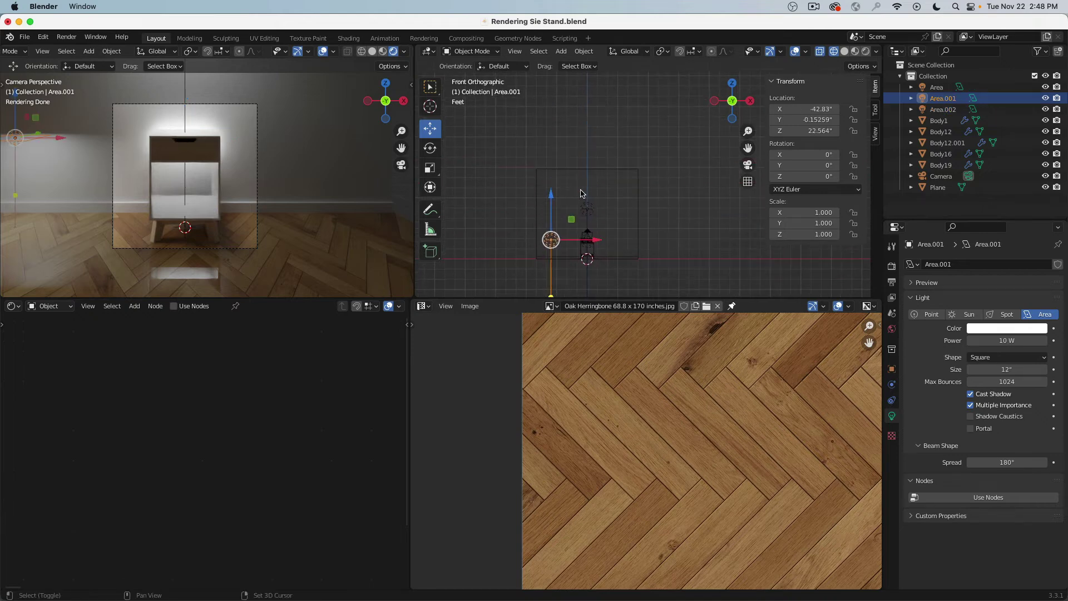
{"action": "left_click", "coordinate": [590, 203], "text": "shift"}
{"action": "key", "text": "x"}
{"action": "left_click", "coordinate": [596, 209]}
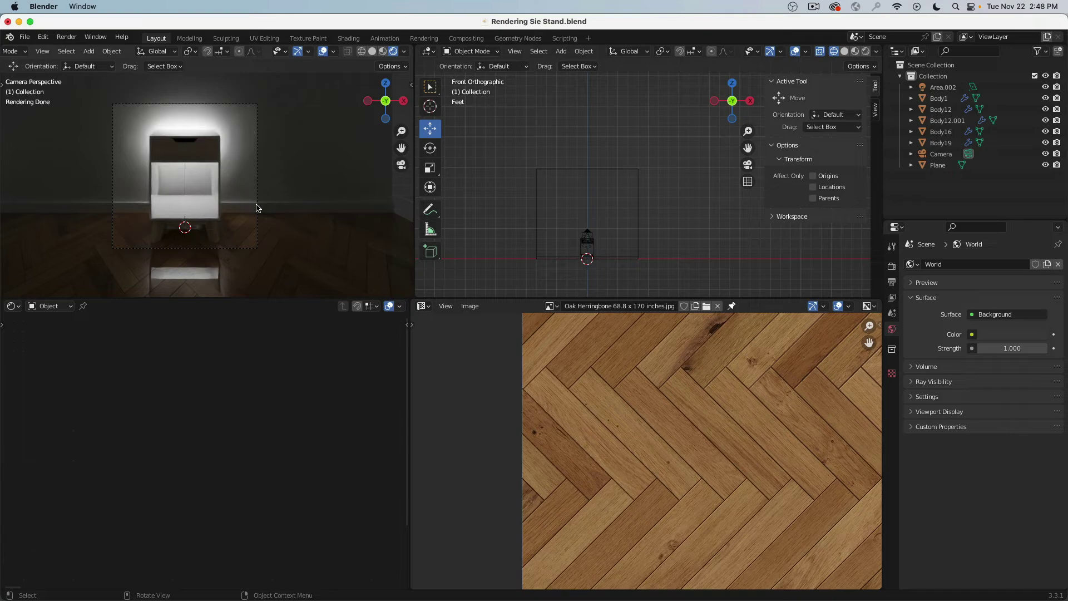
- Move the rectangular area light in right view into the nightstand's cabinet, at about Y 0.8 and Z 15.4 inches
{"action": "scroll", "coordinate": [257, 208], "scroll_direction": "up", "scroll_amount": 2}
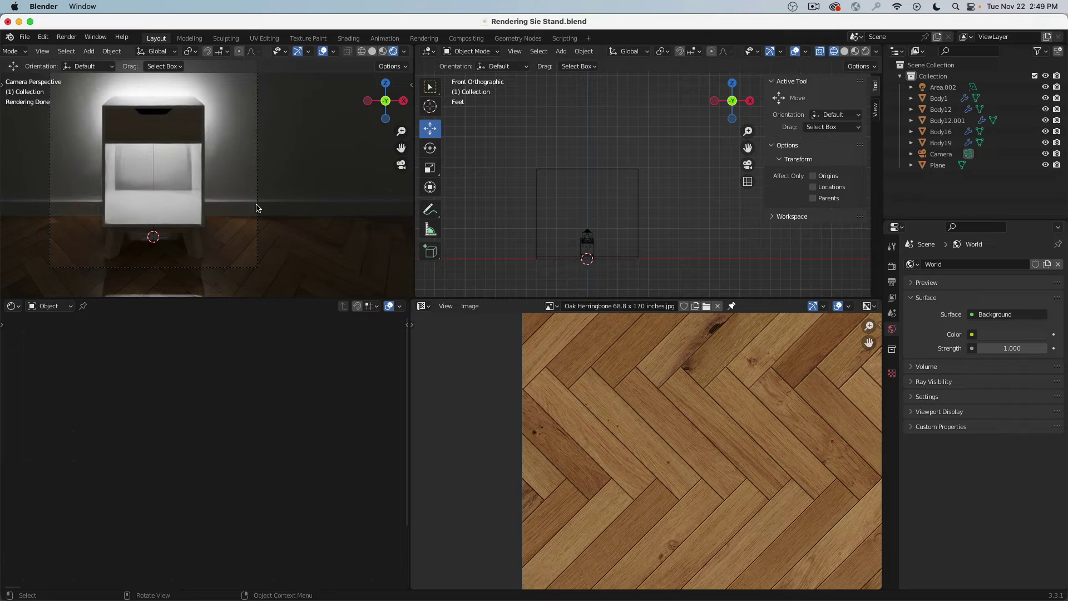
{"action": "middle_click_drag", "start_coordinate": [585, 200], "coordinate": [649, 218]}
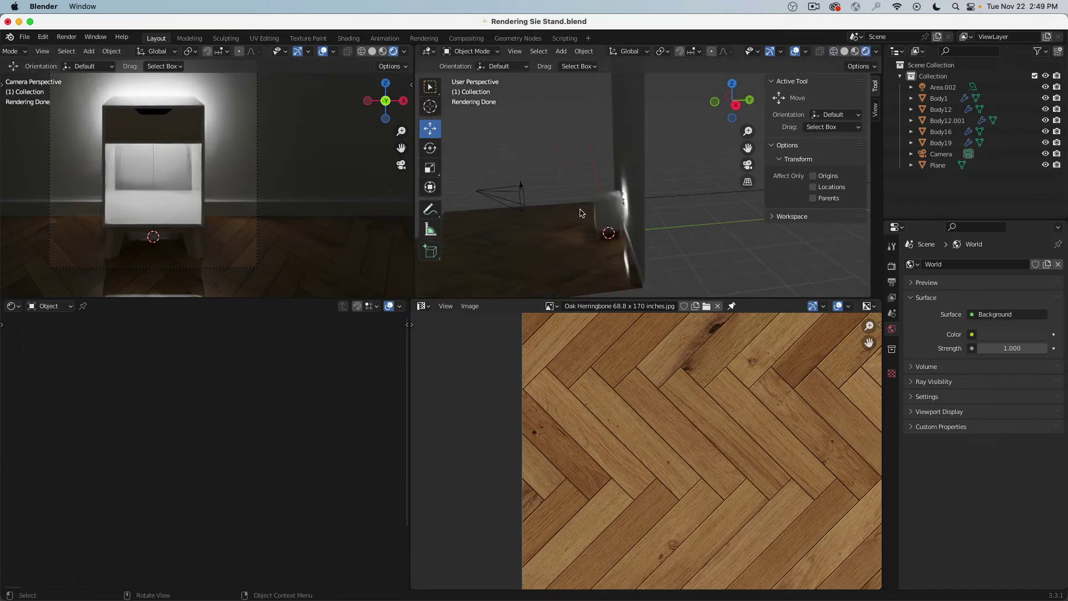
{"action": "key", "text": "KP_1"}
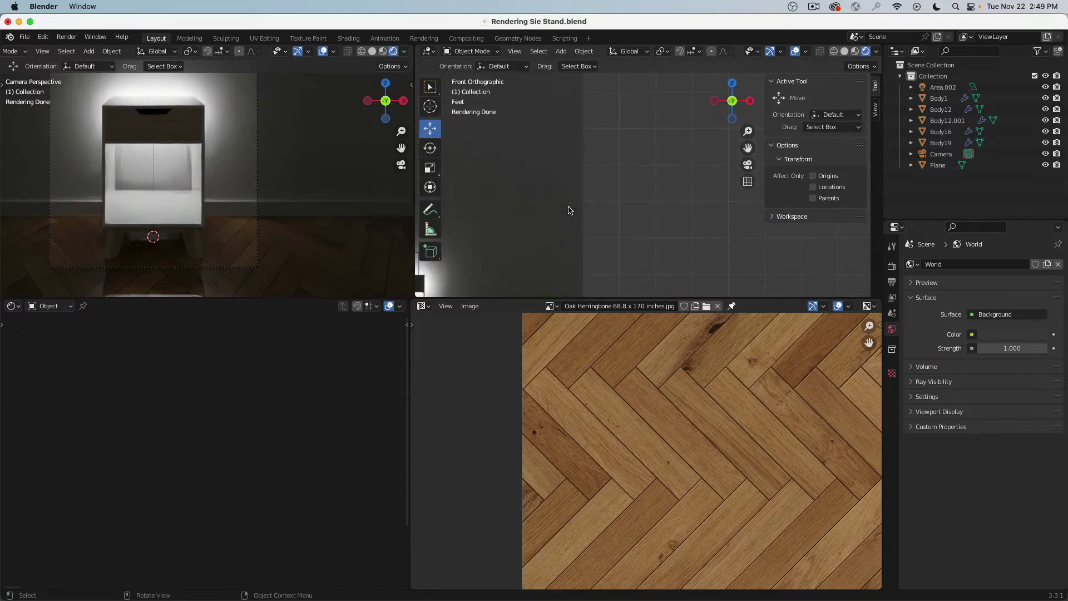
{"action": "scroll", "coordinate": [596, 203], "scroll_direction": "down", "scroll_amount": 3}
{"action": "middle_click_drag", "start_coordinate": [586, 215], "coordinate": [732, 147], "text": "shift"}
{"action": "scroll", "coordinate": [640, 181], "scroll_direction": "up", "scroll_amount": 7}
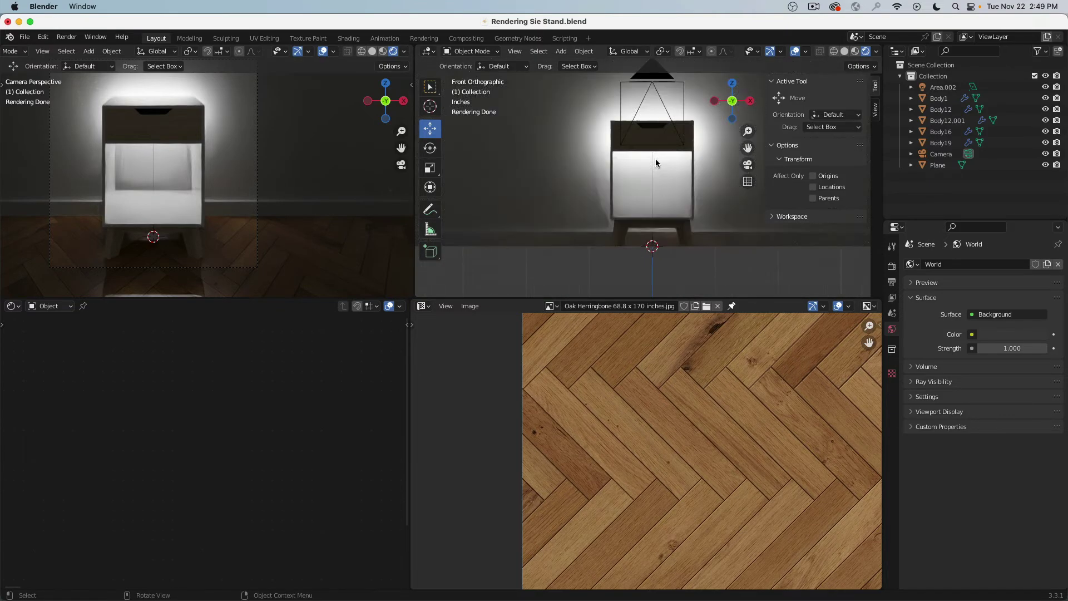
{"action": "left_click", "coordinate": [654, 164]}
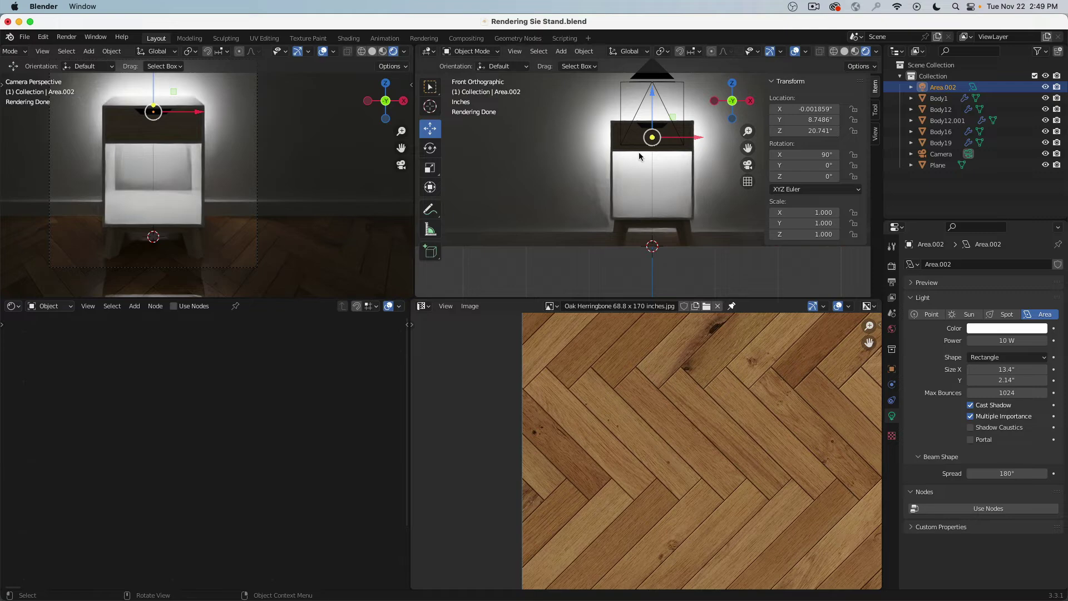
{"action": "key", "text": "KP_3"}
{"action": "key", "text": "shift+z"}
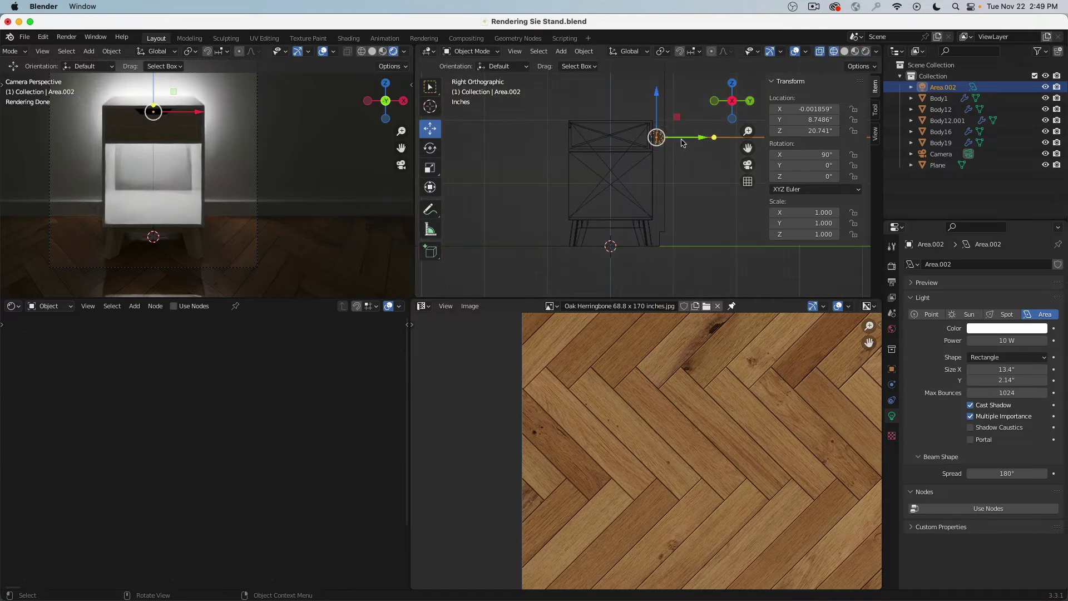
{"action": "key", "text": "g"}
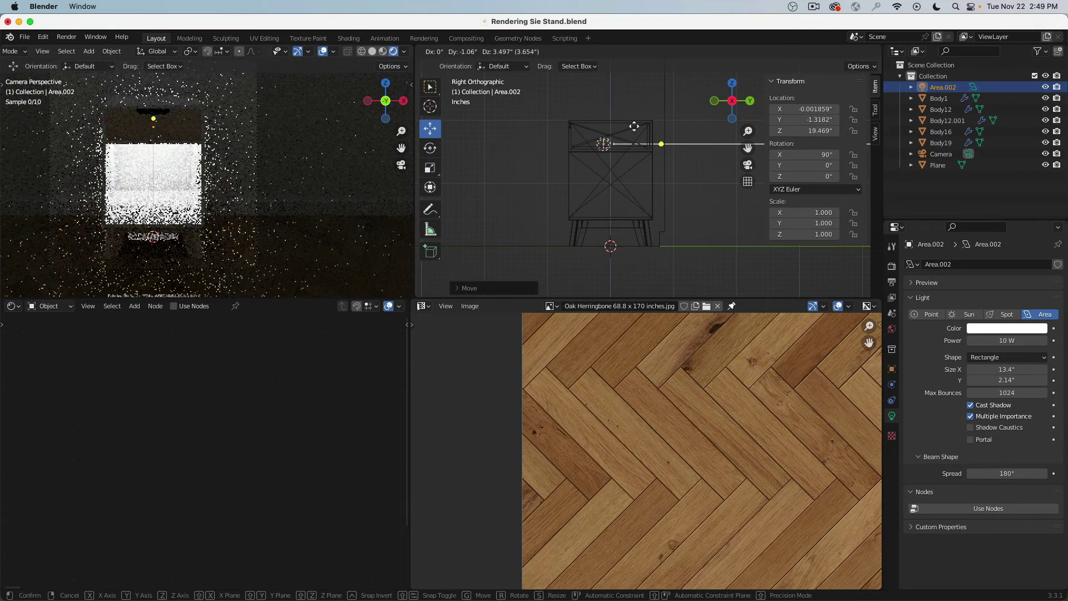
{"action": "left_click", "coordinate": [633, 124]}
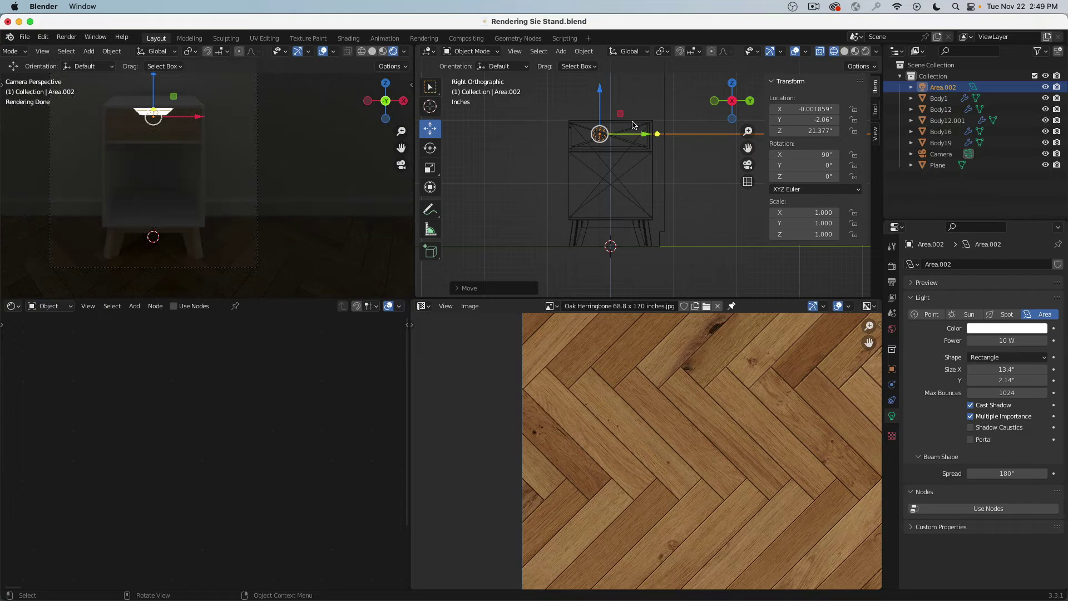
{"action": "key", "text": "g"}
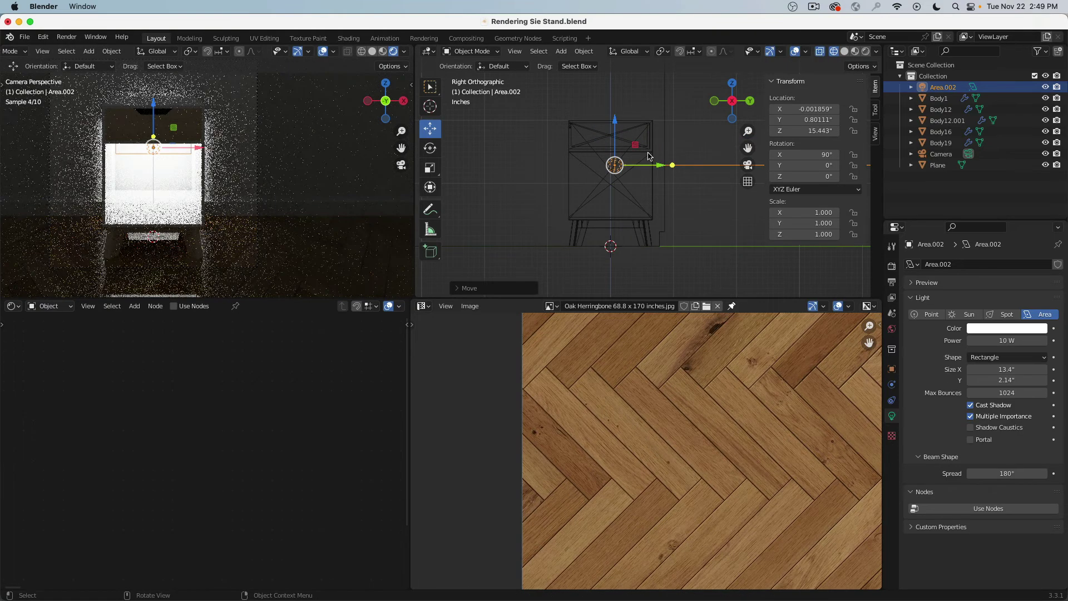
- Move the rectangular area light in right view to about Y 8.4 and Z 21.3 inches and delete it
{"action": "left_click", "coordinate": [648, 155]}
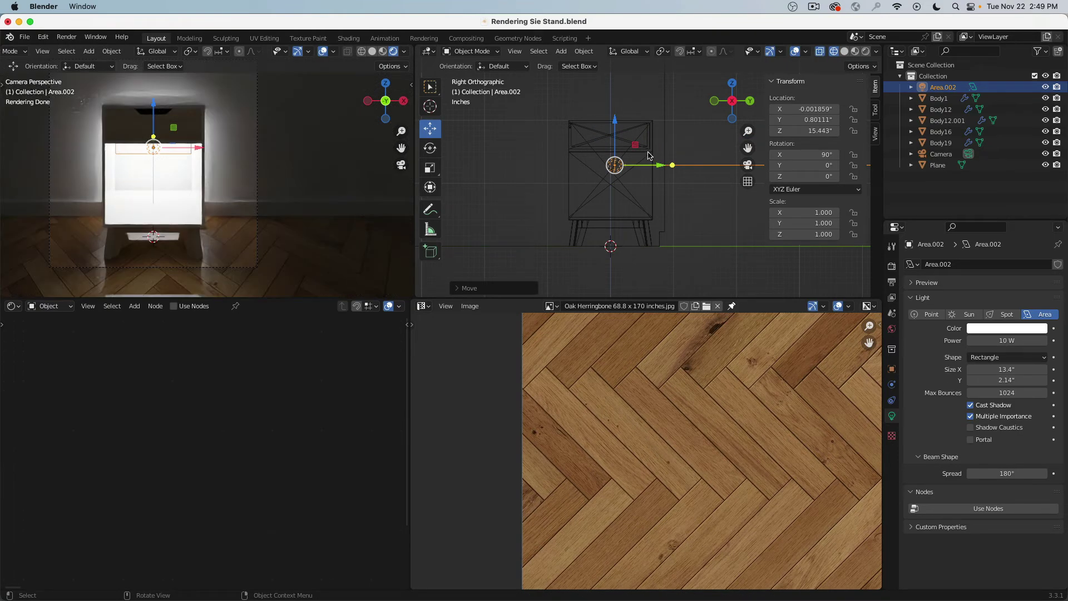
{"action": "key", "text": "g"}
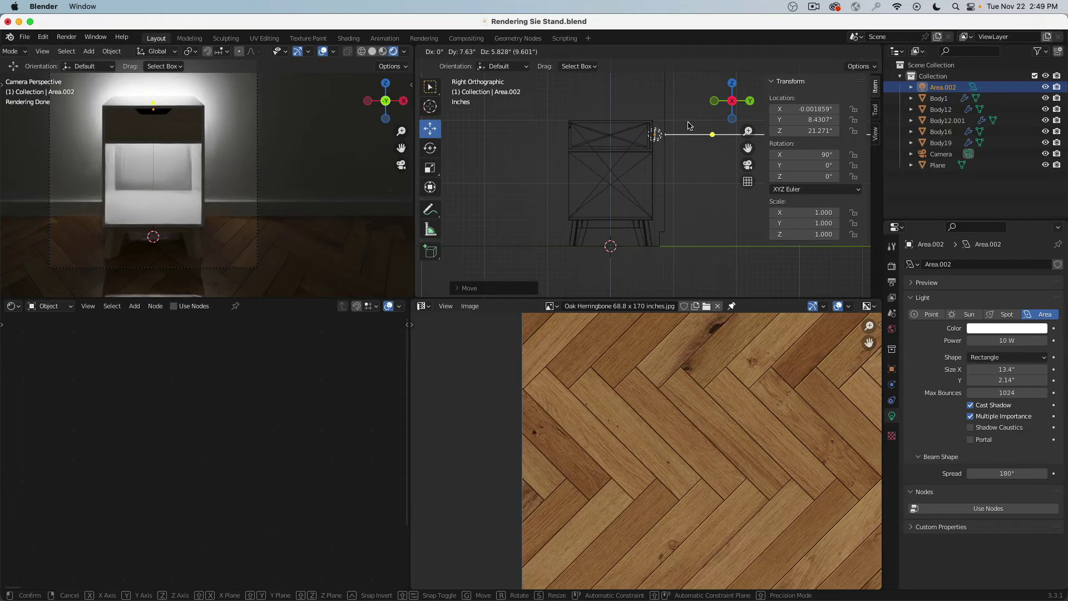
{"action": "left_click", "coordinate": [688, 125]}
{"action": "key", "text": "x"}
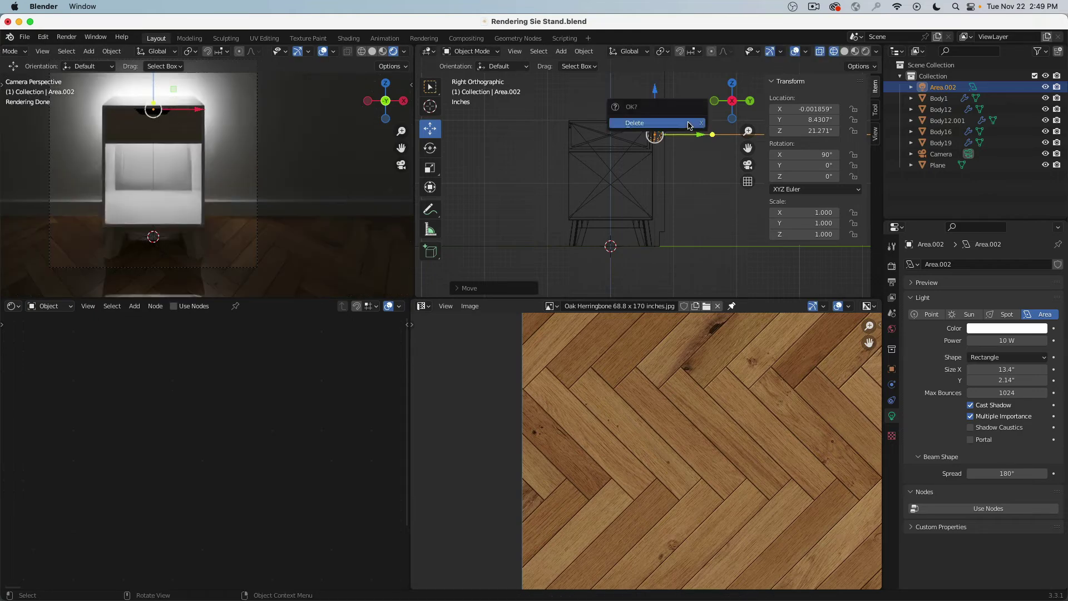
{"action": "left_click", "coordinate": [688, 125]}
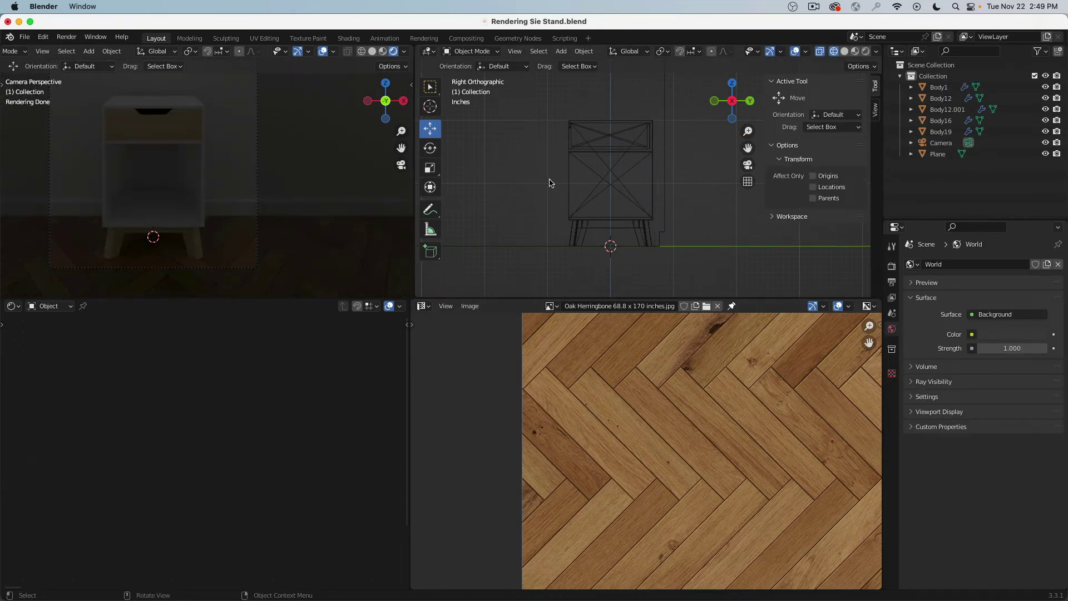
- Add a new area light and raise it inside the nightstand's cabinet to about Z 17.8 inches
{"action": "key", "text": "shift+a"}
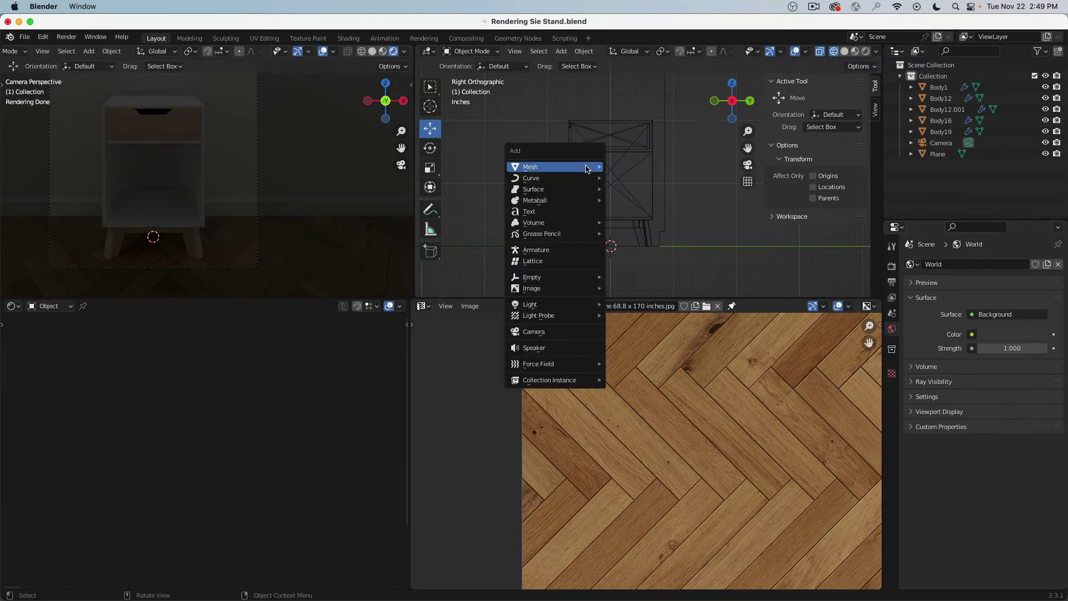
{"action": "mouse_move", "coordinate": [575, 306]}
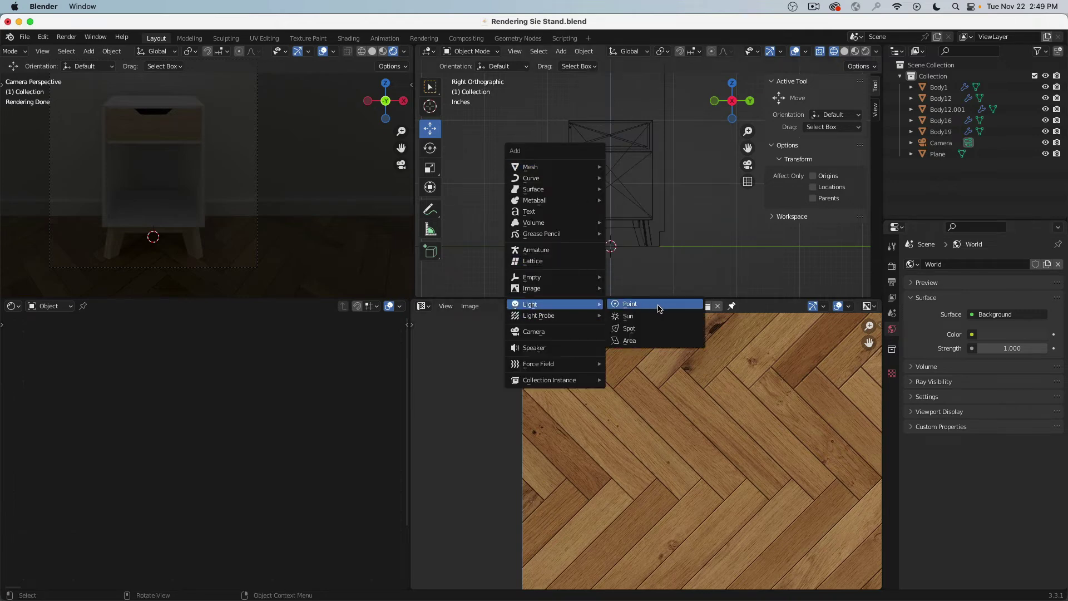
{"action": "left_click", "coordinate": [656, 341]}
{"action": "left_click_drag", "start_coordinate": [614, 218], "coordinate": [620, 109]}
- Try the cabinet area light at 1 W and lower its power to 0.5 W
{"action": "left_click", "coordinate": [984, 342]}
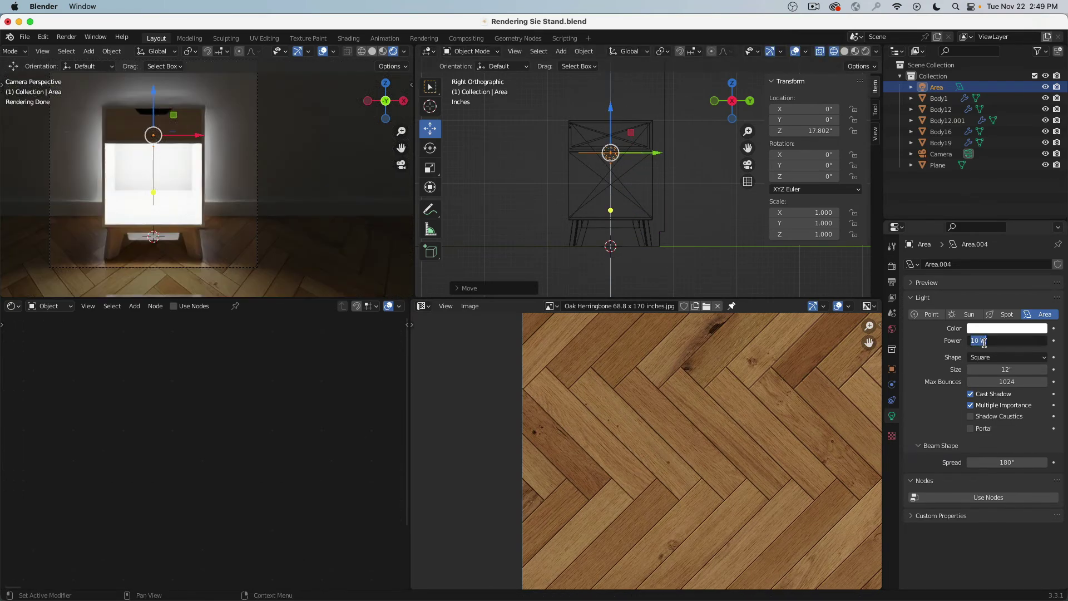
{"action": "type", "text": "1"}
{"action": "key", "text": "Return"}
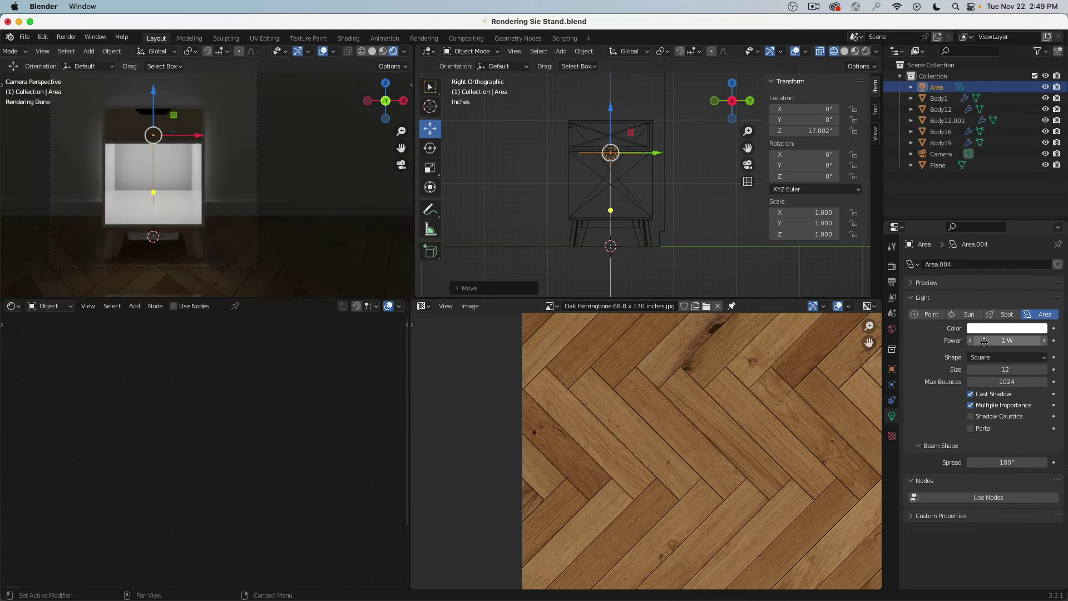
{"action": "left_click", "coordinate": [984, 342]}
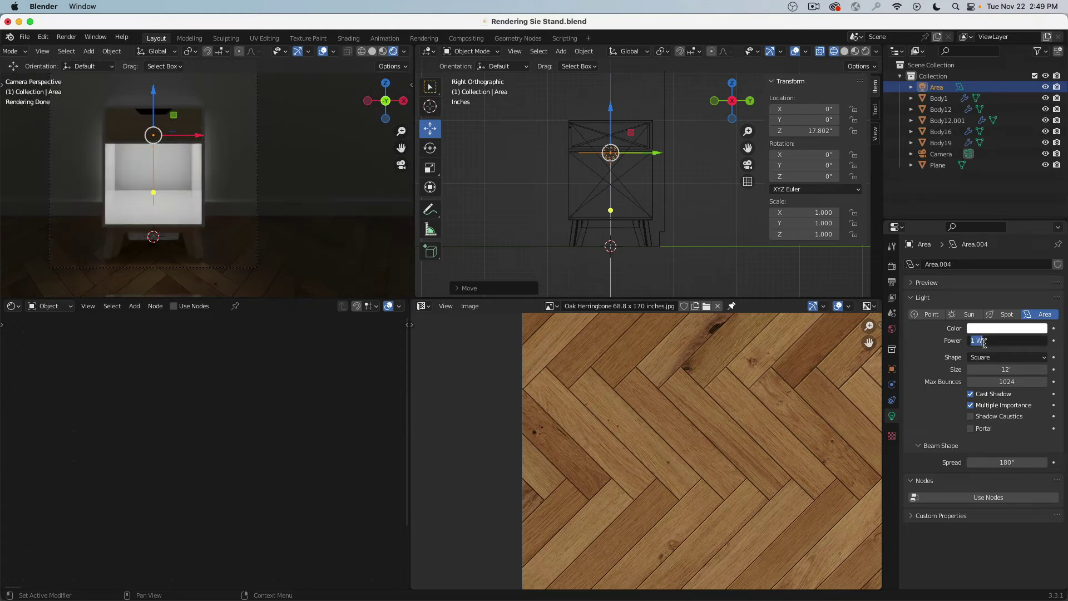
{"action": "type", "text": "0.5"}
{"action": "key", "text": "Return"}
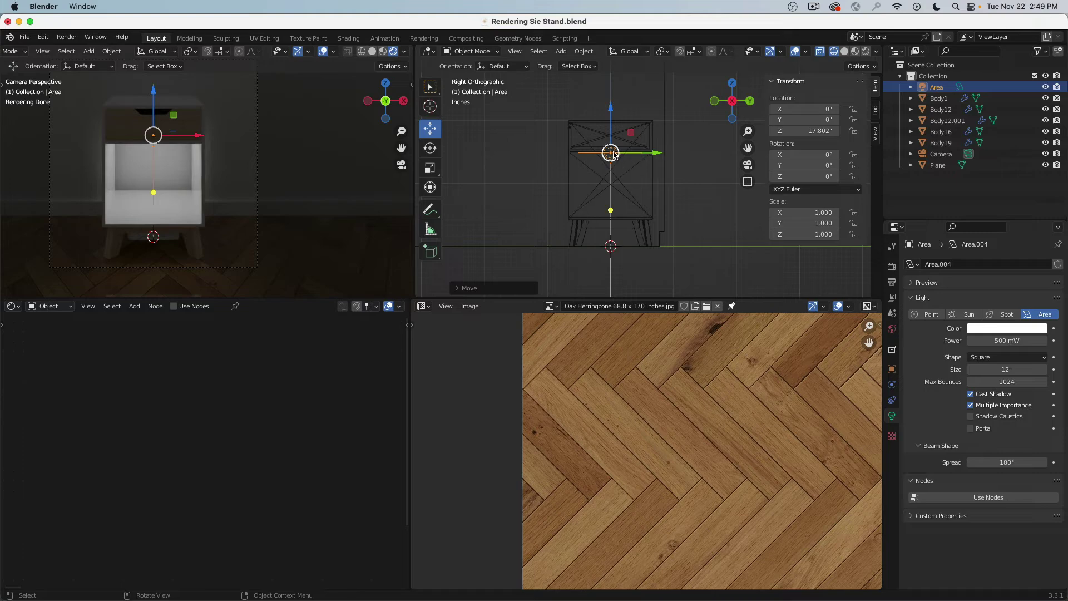
- Duplicate the cabinet area light and raise the copy to about Z 23.2 inches, near the nightstand's top
{"action": "key", "text": "shift+d"}
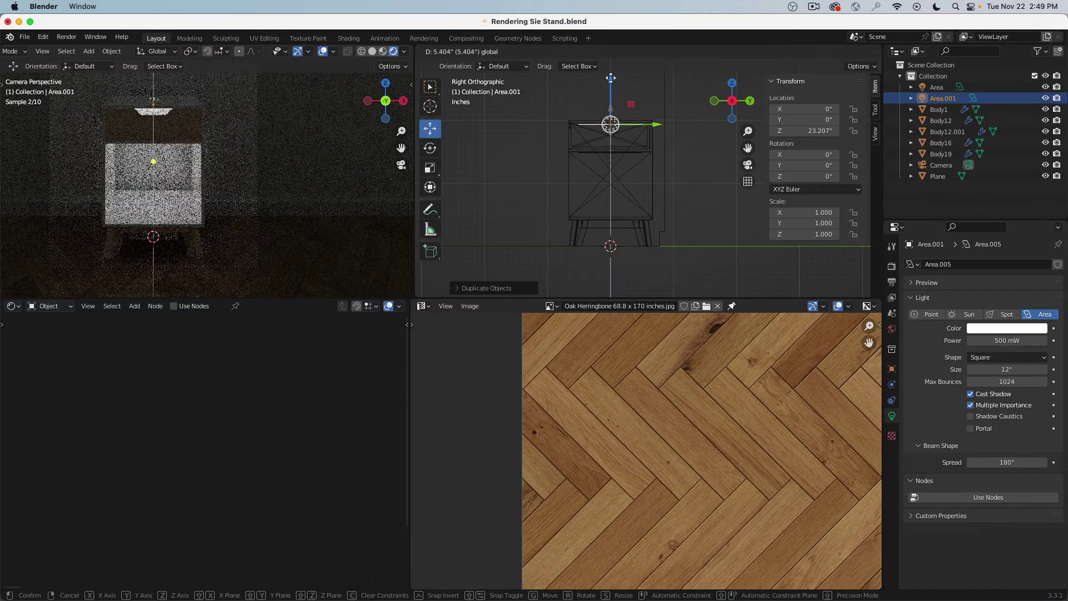
{"action": "left_click", "coordinate": [611, 77]}
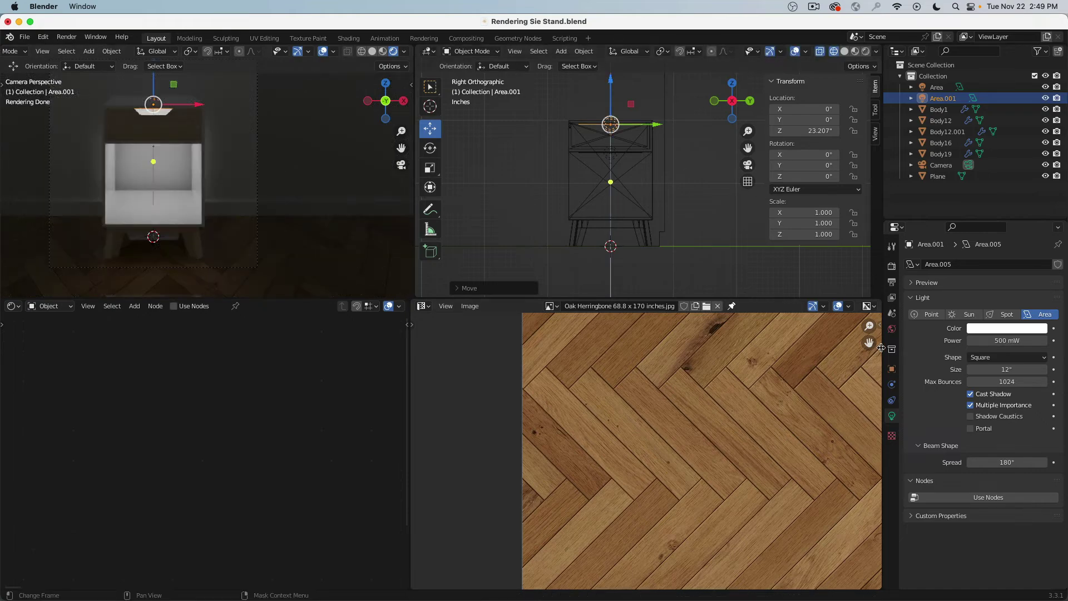
- Brighten the world background color to white and set its strength to 0
{"action": "left_click", "coordinate": [891, 329]}
{"action": "left_click", "coordinate": [1012, 335]}
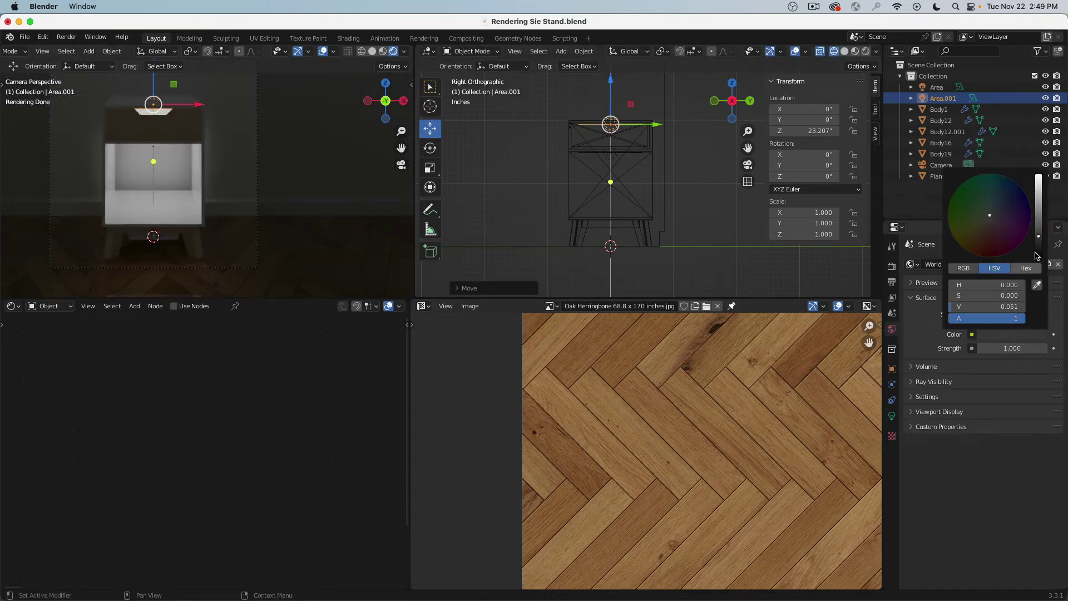
{"action": "left_click_drag", "start_coordinate": [1043, 223], "coordinate": [1043, 175]}
{"action": "left_click", "coordinate": [1012, 349]}
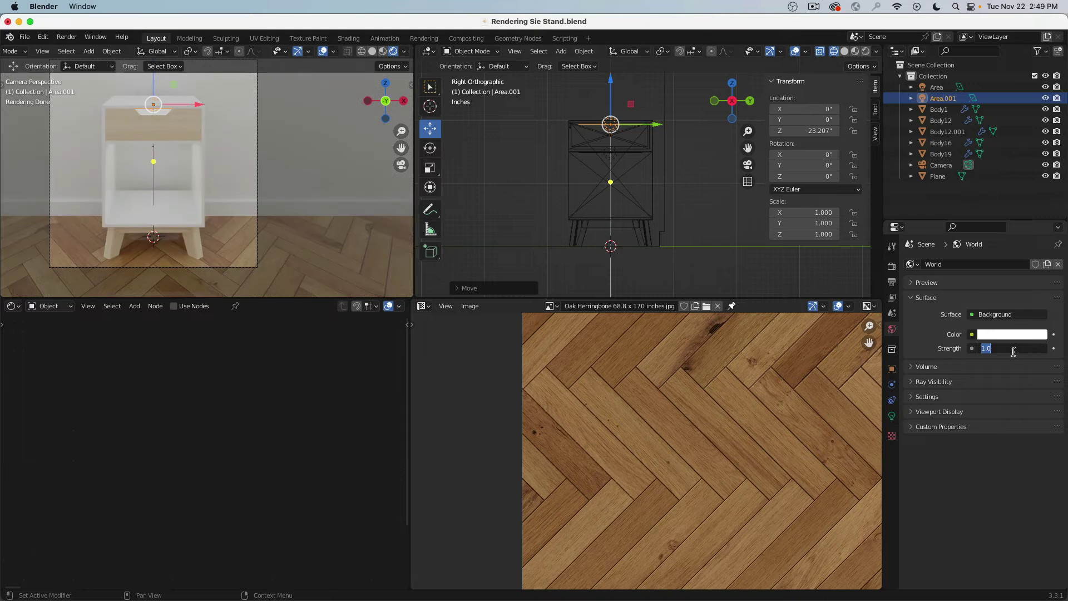
{"action": "type", "text": "0"}
{"action": "key", "text": "Return"}
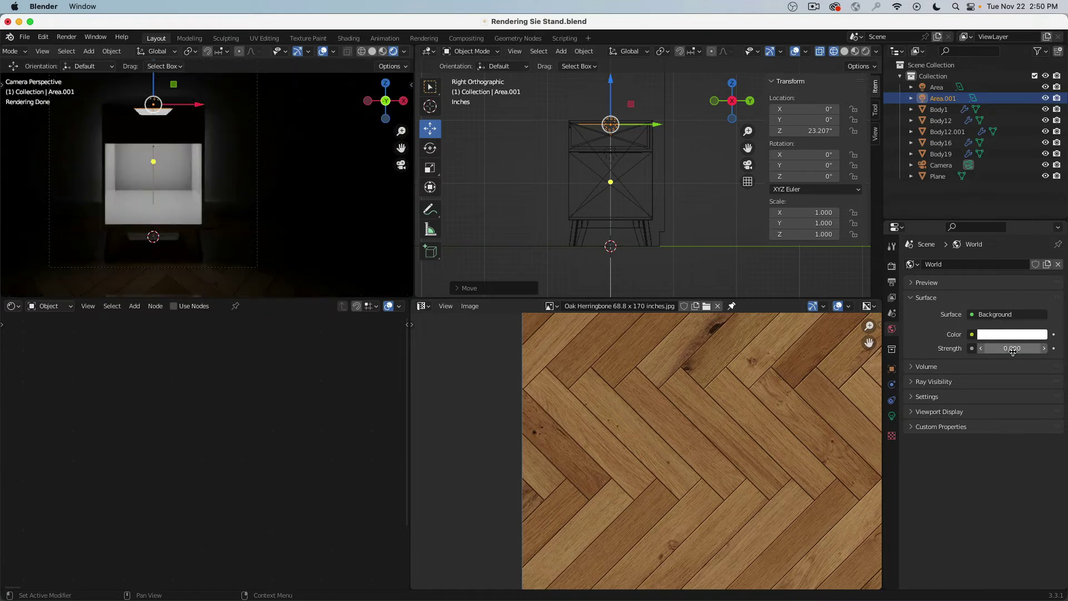
- Delete the duplicated area light at the nightstand's top
{"action": "key", "text": "a"}
{"action": "key", "text": "a"}
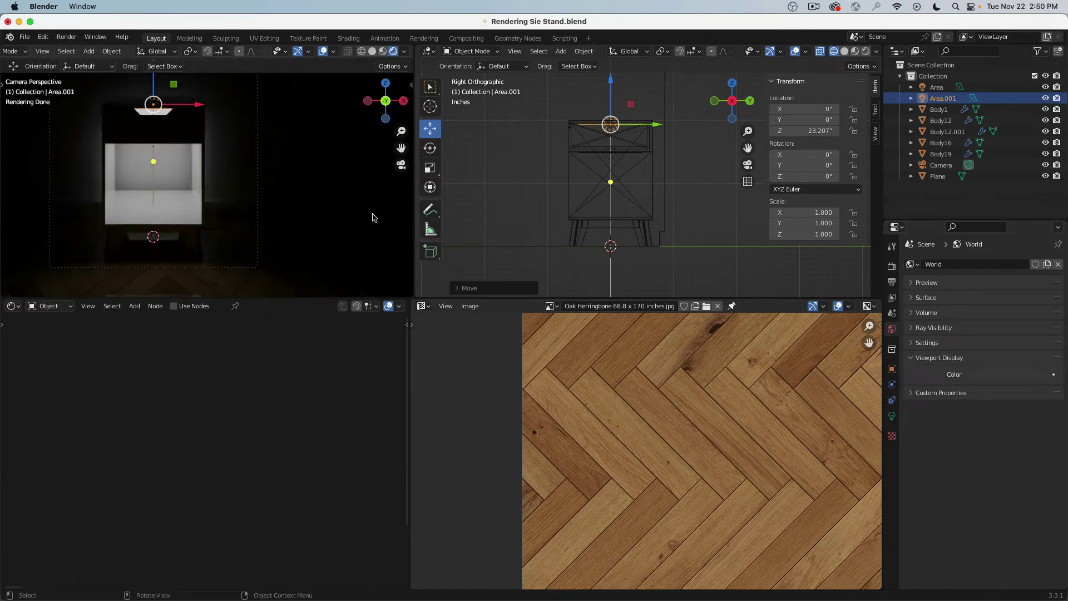
{"action": "left_click", "coordinate": [258, 160]}
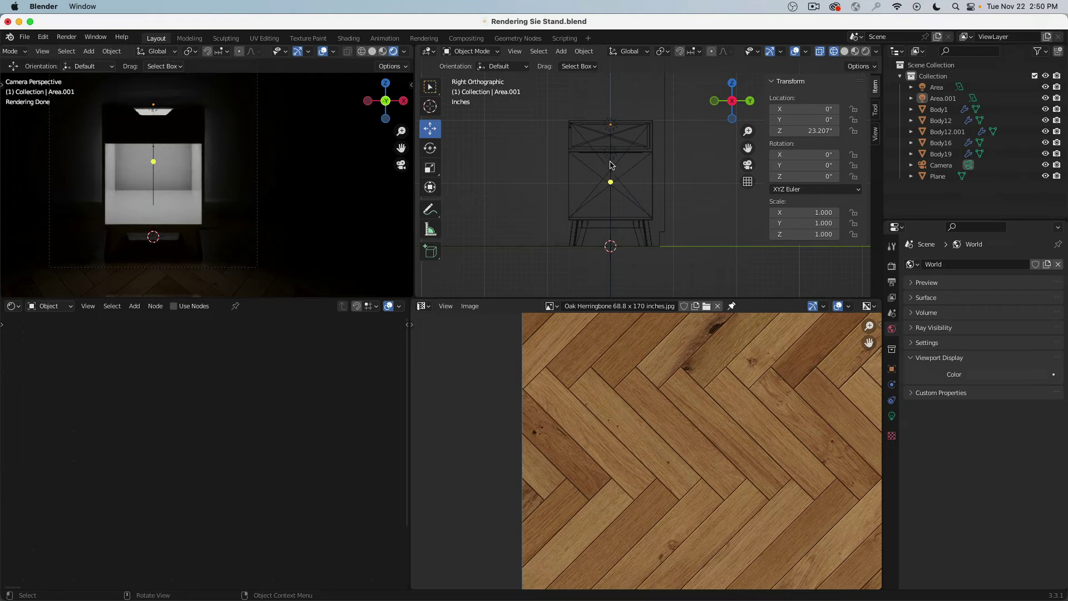
{"action": "left_click", "coordinate": [610, 125]}
{"action": "key", "text": "x"}
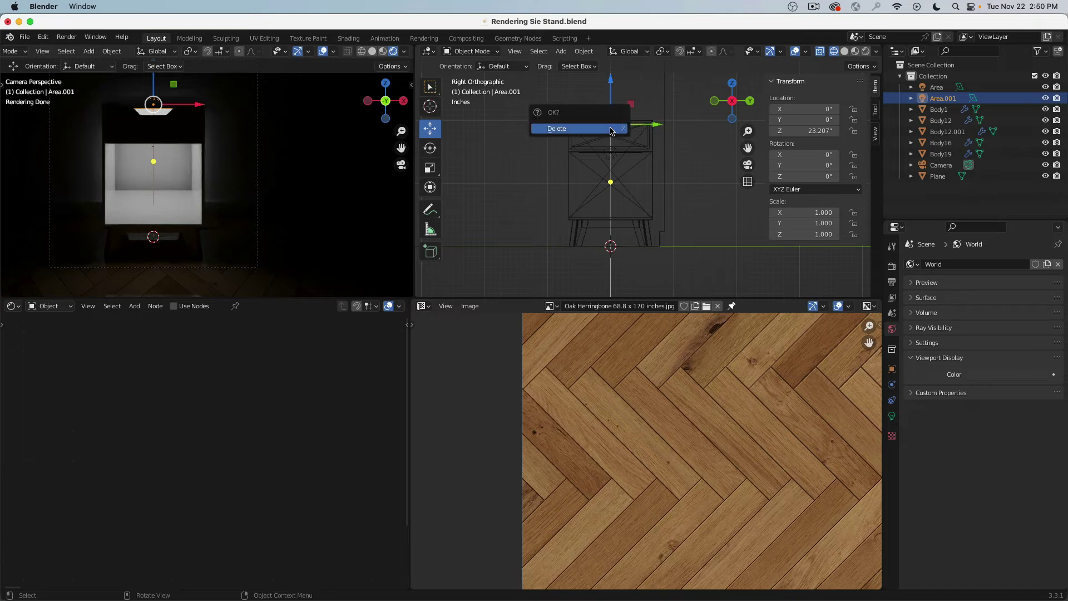
{"action": "left_click", "coordinate": [608, 127]}
- Add an area light in top view at about X -34.3 and Y -9.5 inches and enlarge it to about 21.1 inches
{"action": "scroll", "coordinate": [611, 197], "scroll_direction": "down", "scroll_amount": 2}
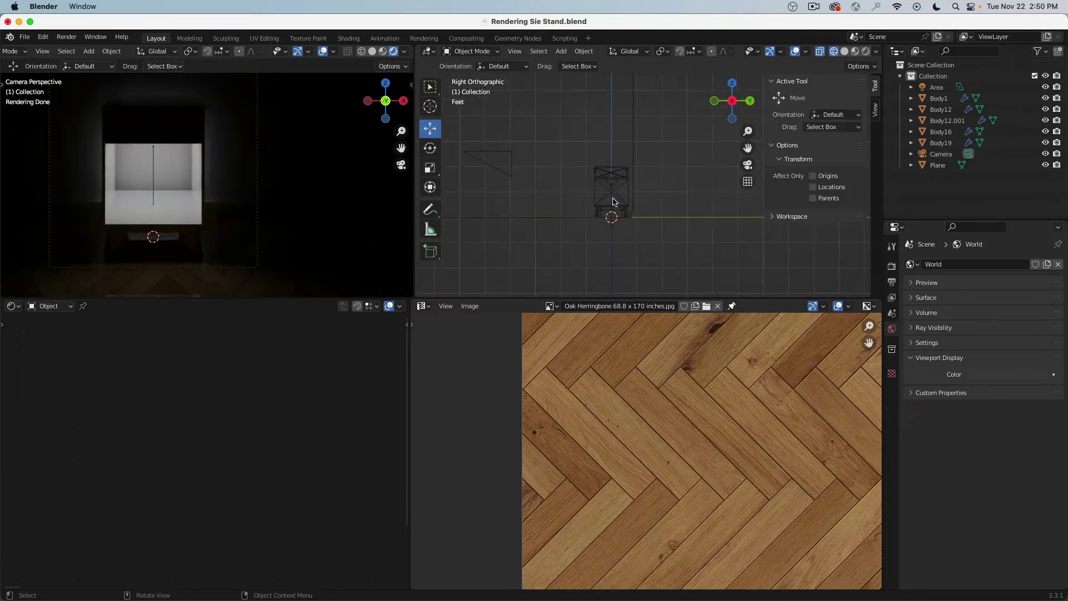
{"action": "key", "text": "KP_7"}
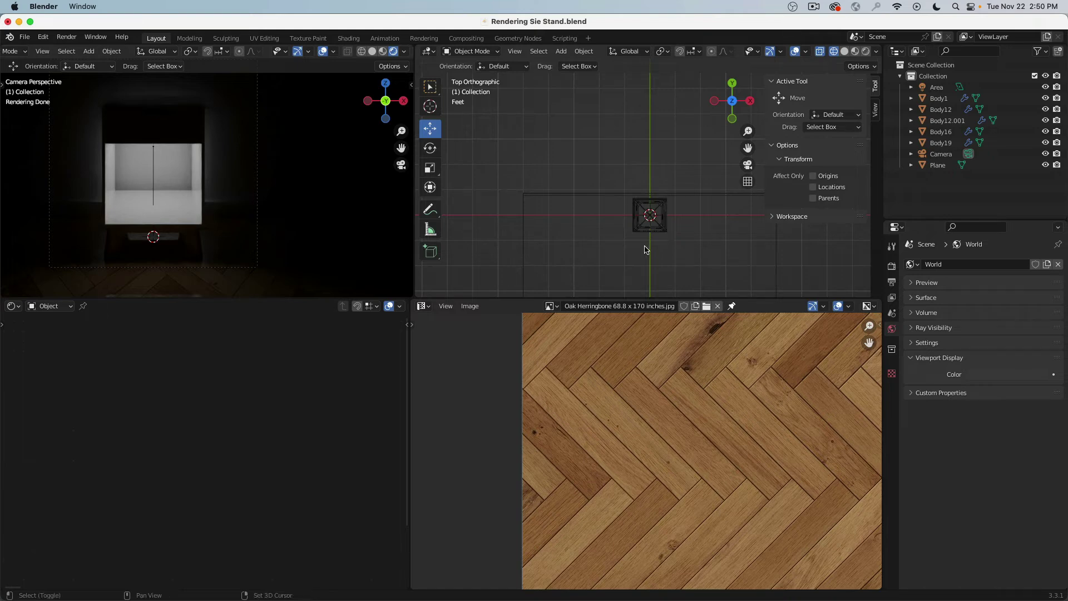
{"action": "key", "text": "shift+a"}
{"action": "mouse_move", "coordinate": [645, 248]}
{"action": "left_click", "coordinate": [688, 282]}
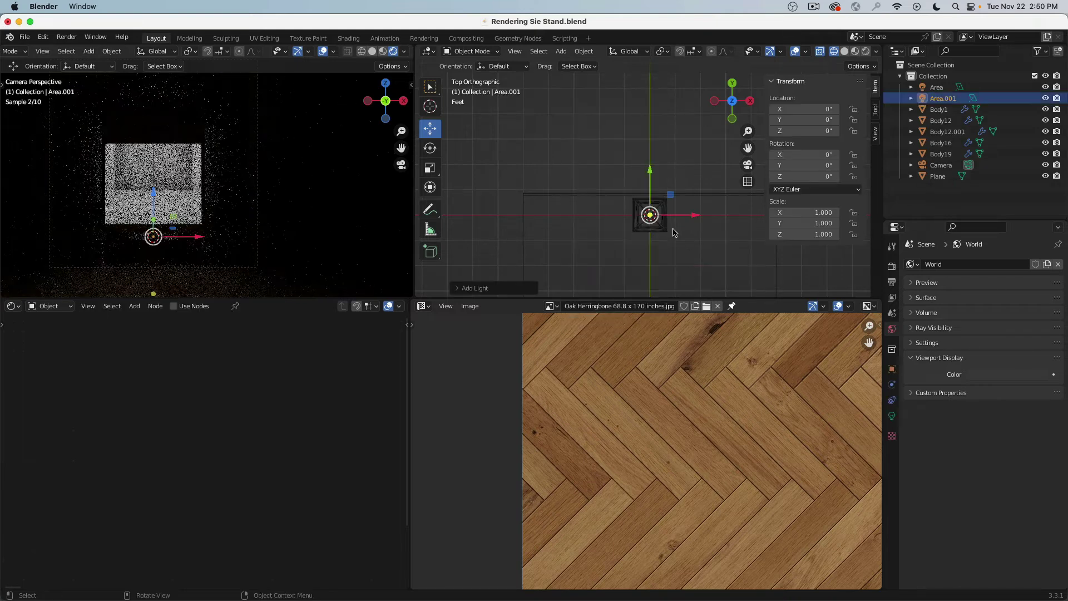
{"action": "left_click_drag", "start_coordinate": [650, 215], "coordinate": [577, 235]}
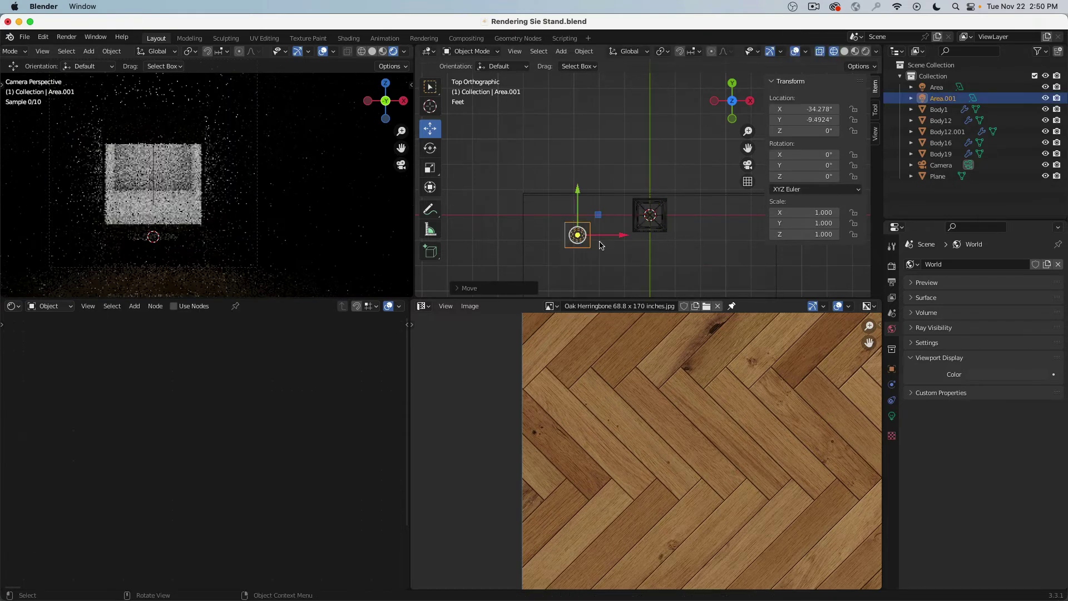
{"action": "left_click", "coordinate": [893, 414]}
{"action": "left_click_drag", "start_coordinate": [1005, 369], "coordinate": [1021, 371]}
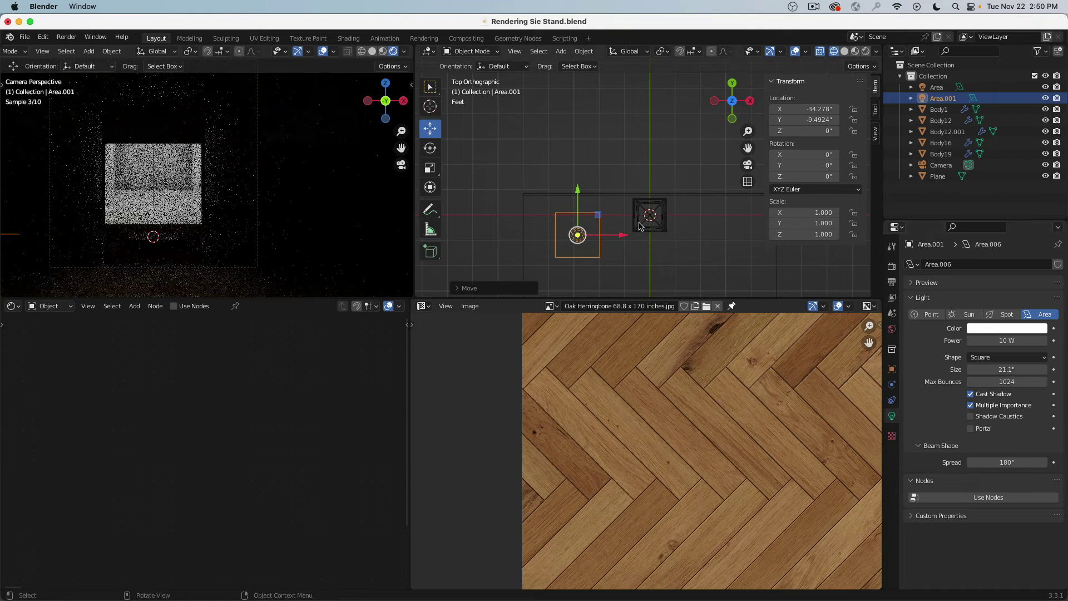
- In front view, move the large area light to about X -46.7 and Z 41.4 inches and tilt it about -65.6° around Y toward the nightstand
{"action": "key", "text": "KP_1"}
{"action": "key", "text": "g"}
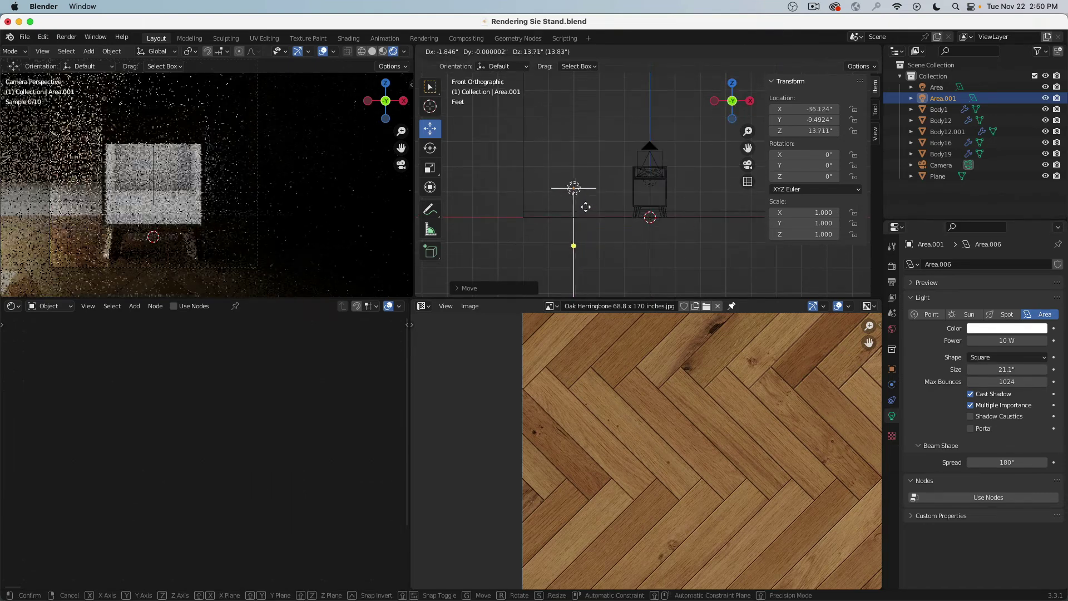
{"action": "left_click", "coordinate": [566, 160]}
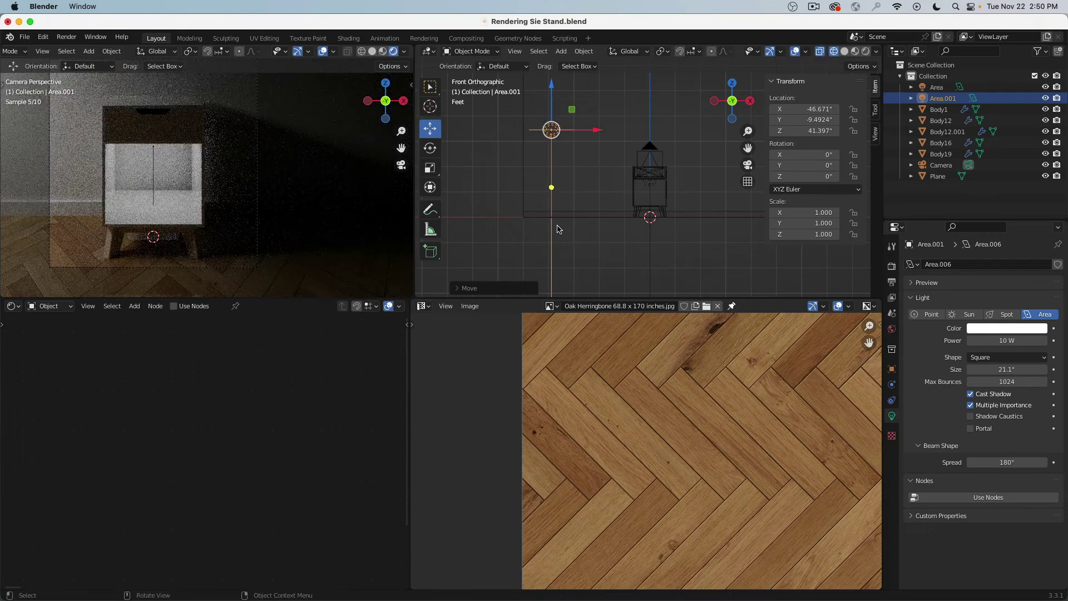
{"action": "key", "text": "r"}
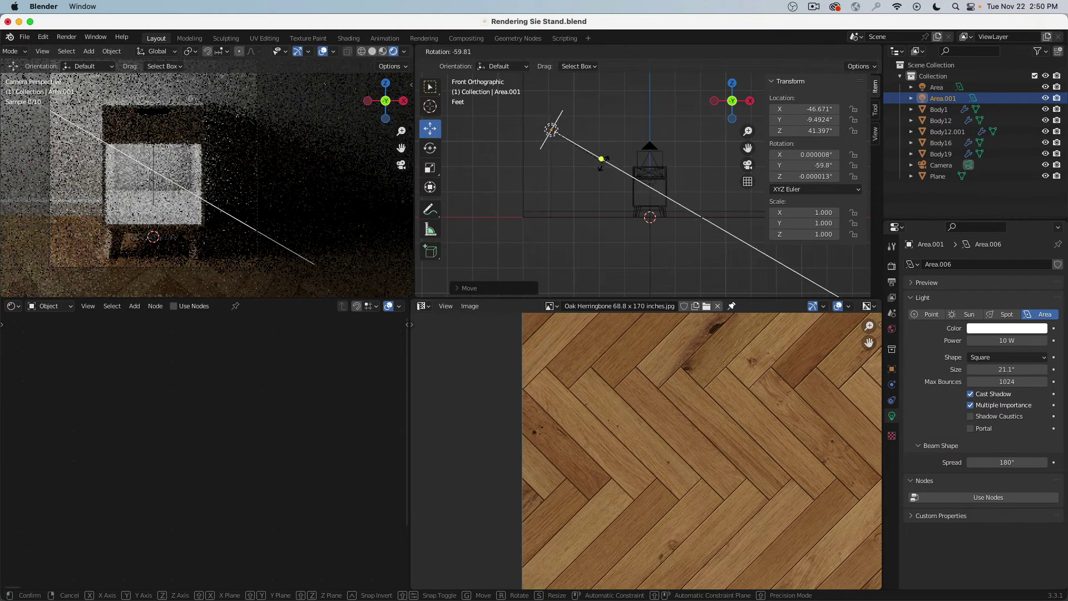
{"action": "left_click", "coordinate": [605, 158]}
- In top view, move the large area light to about Y -25.8 inches and rotate it about 28.5° around Z toward the nightstand
{"action": "key", "text": "KP_7"}
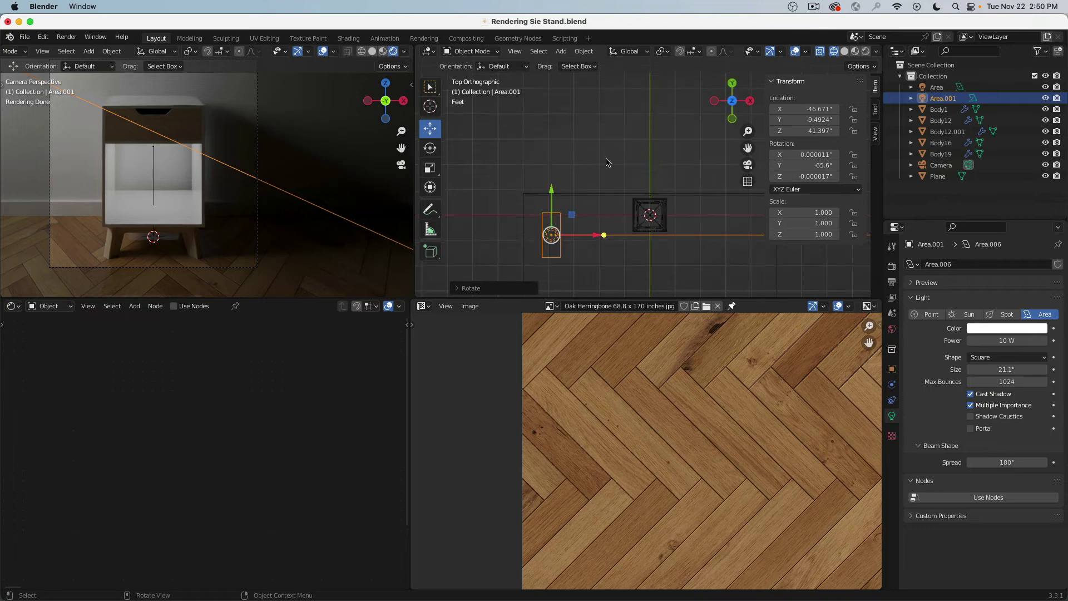
{"action": "left_click_drag", "start_coordinate": [560, 192], "coordinate": [569, 225]}
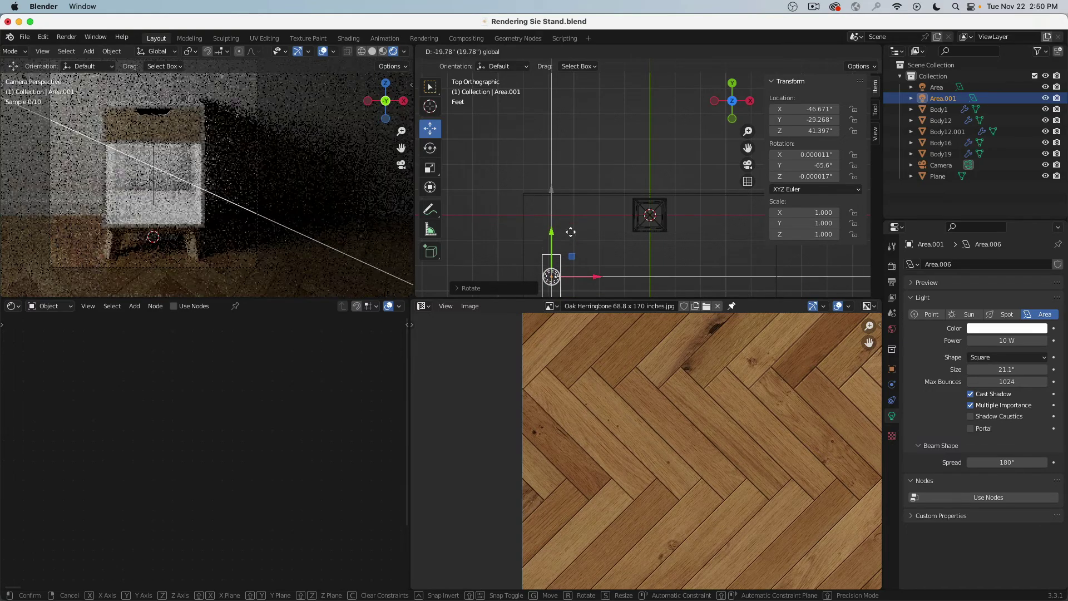
{"action": "left_click", "coordinate": [607, 196]}
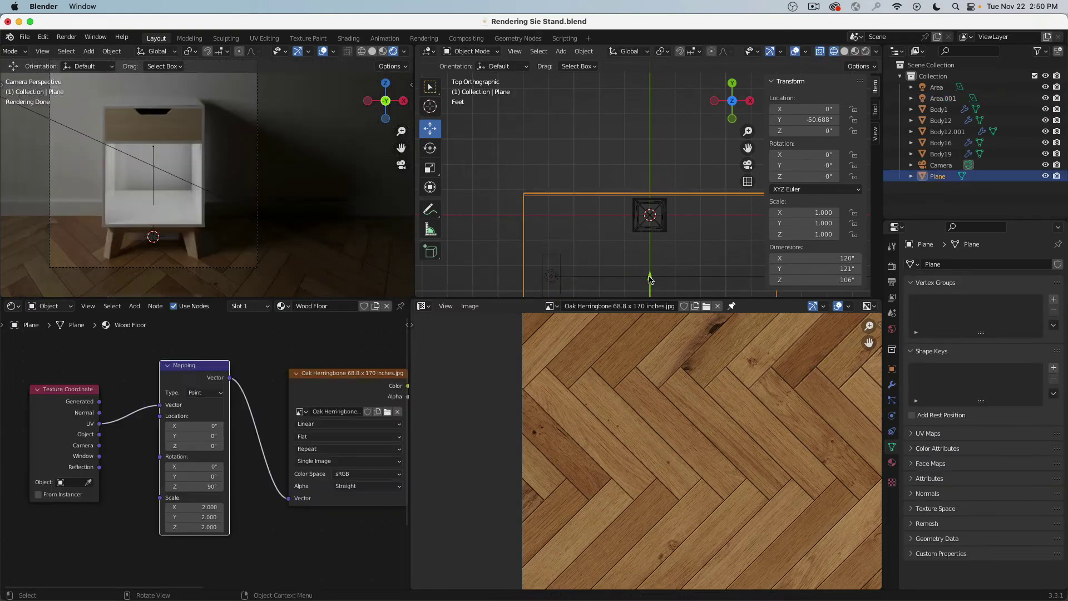
{"action": "mouse_move", "coordinate": [650, 278]}
{"action": "left_mouse_down"}
{"action": "mouse_move", "coordinate": [648, 222]}
{"action": "mouse_move", "coordinate": [649, 275]}
{"action": "left_mouse_up"}
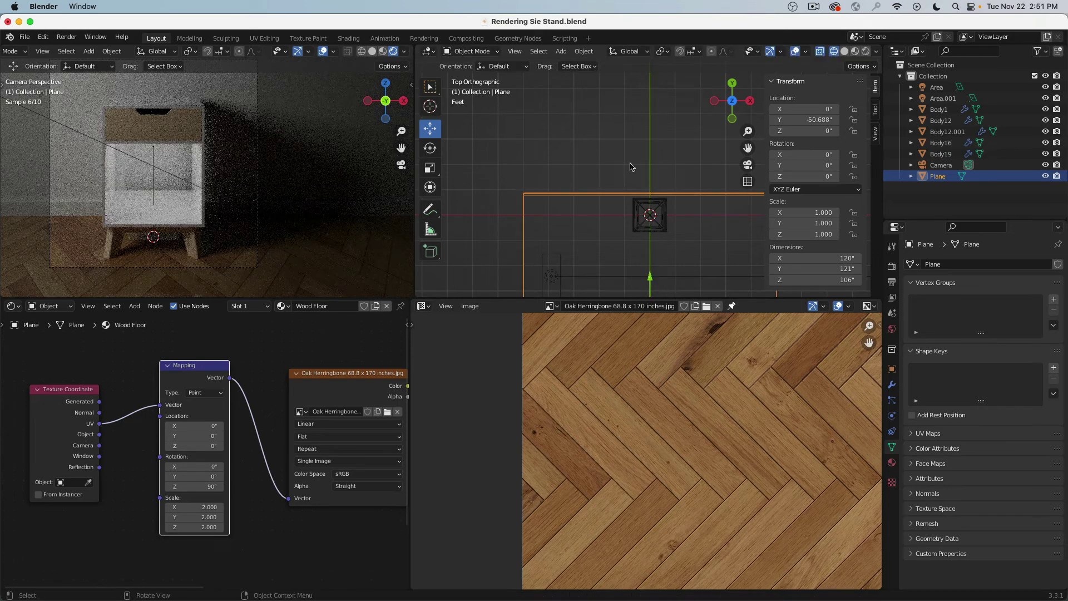
{"action": "left_click", "coordinate": [551, 276]}
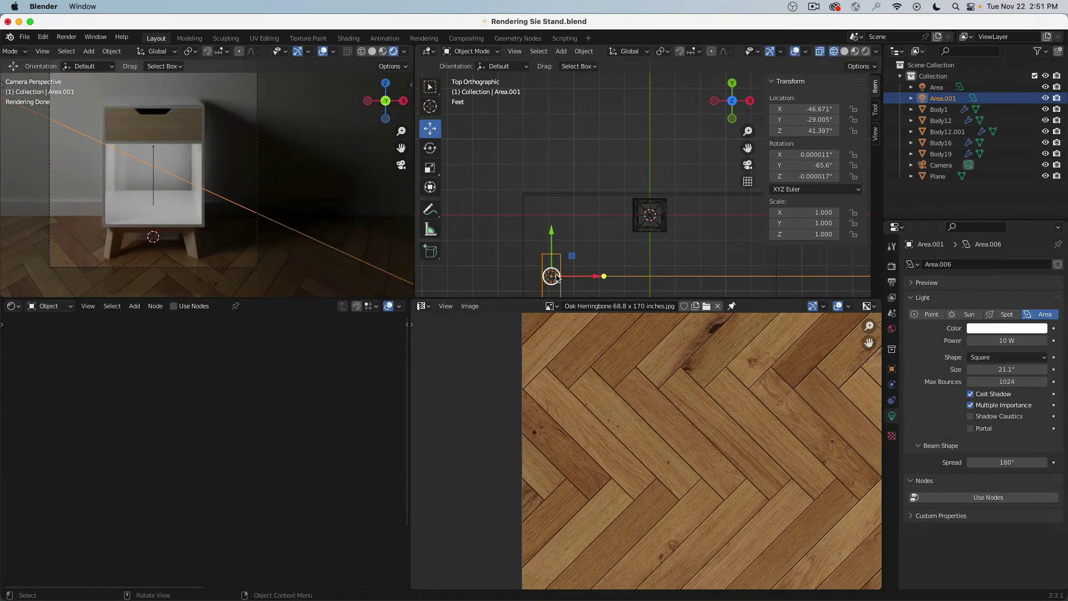
{"action": "mouse_move", "coordinate": [553, 235]}
{"action": "left_mouse_down"}
{"action": "mouse_move", "coordinate": [562, 179]}
{"action": "mouse_move", "coordinate": [563, 226]}
{"action": "left_mouse_up"}
{"action": "key", "text": "r"}
{"action": "left_click", "coordinate": [653, 176]}
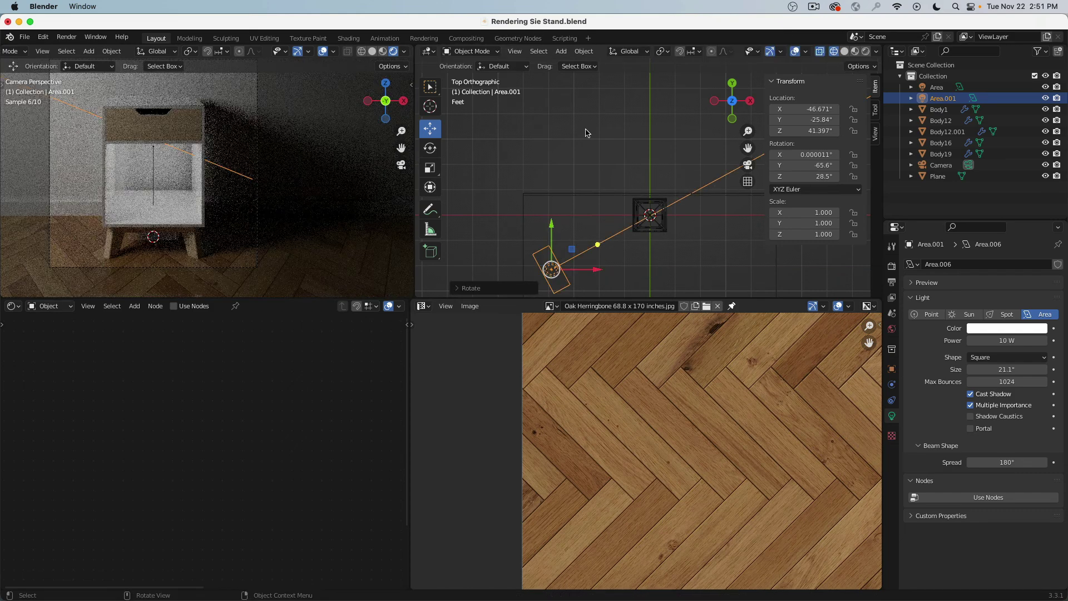
- Add an area light and move it to about X 64.9 and Z 15.3 inches, across the nightstand from the large area light
{"action": "scroll", "coordinate": [601, 167], "scroll_direction": "right", "scroll_amount": 5, "text": "shift"}
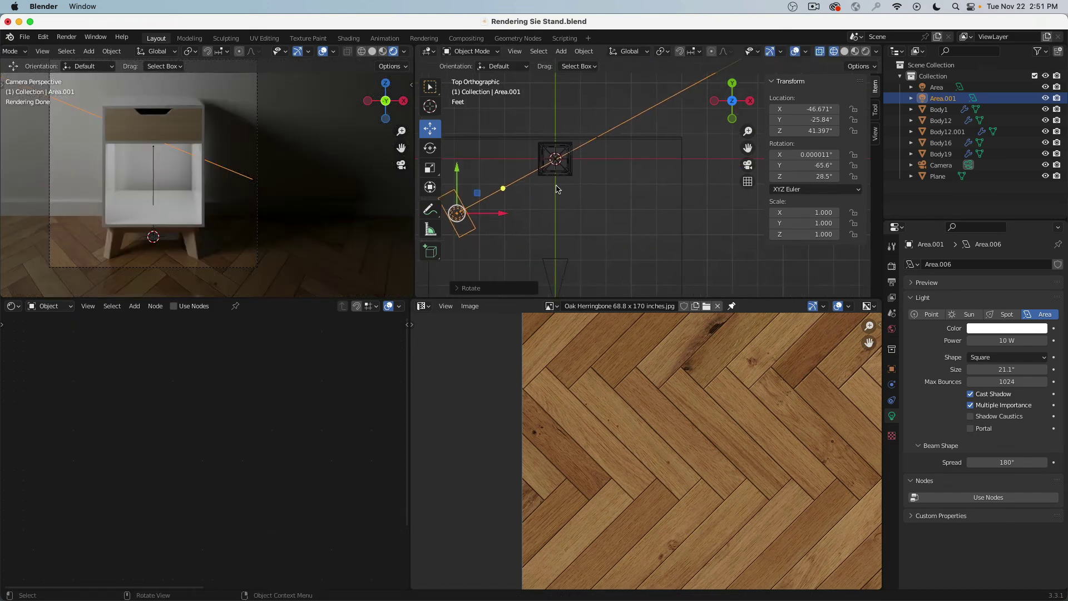
{"action": "key", "text": "shift+a"}
{"action": "mouse_move", "coordinate": [508, 173]}
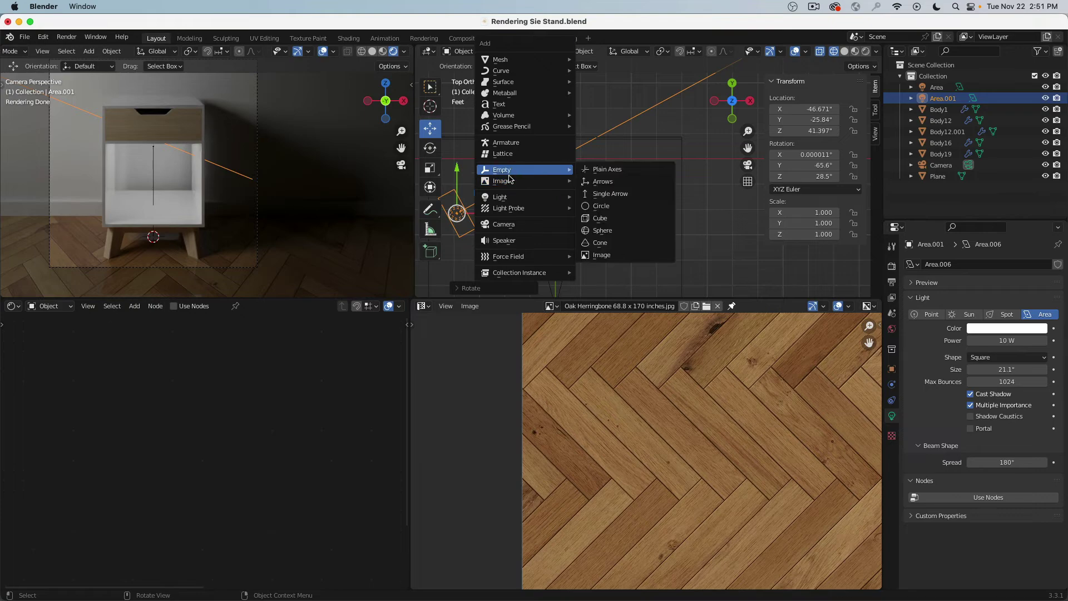
{"action": "mouse_move", "coordinate": [508, 197]}
{"action": "left_click", "coordinate": [601, 233]}
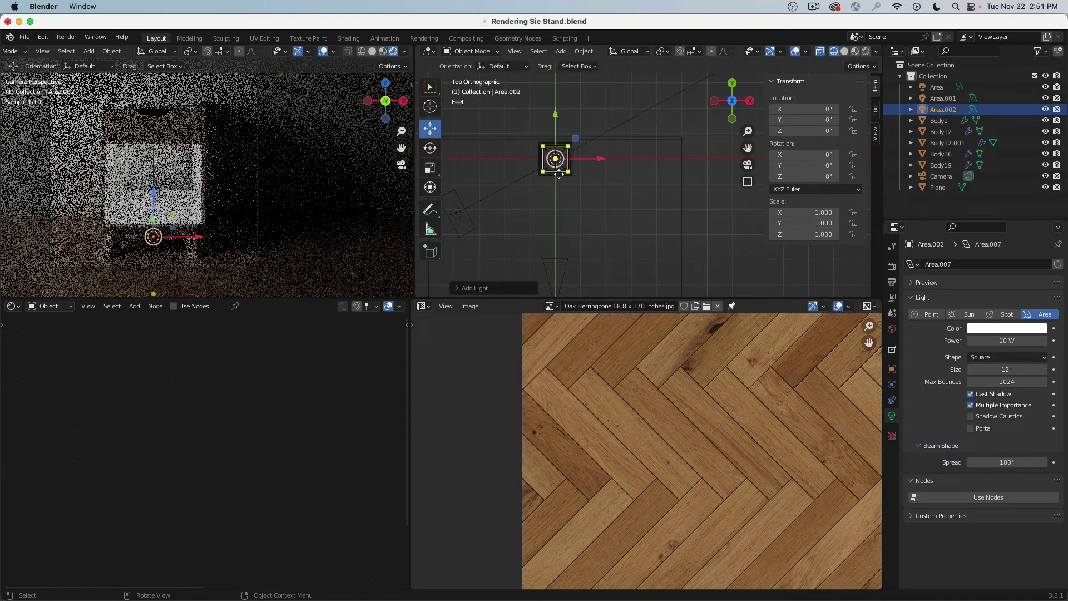
{"action": "left_click_drag", "start_coordinate": [601, 159], "coordinate": [667, 138]}
{"action": "key", "text": "KP_1"}
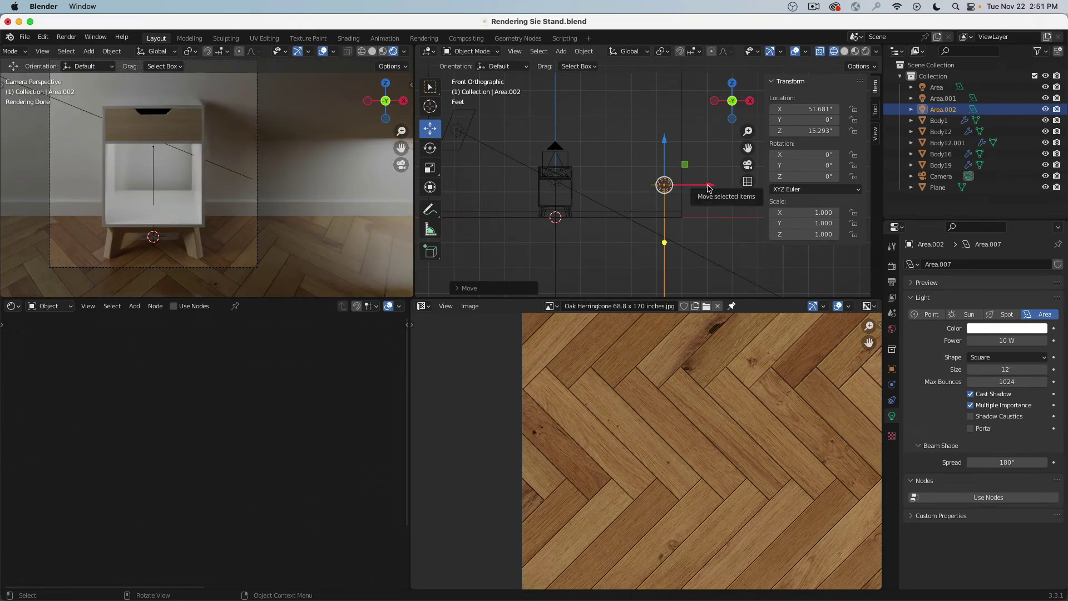
{"action": "left_click_drag", "start_coordinate": [711, 181], "coordinate": [739, 185]}
- Rotate the new area light to 90° around Y so it faces the nightstand and set its power to 5 W
{"action": "left_click_drag", "start_coordinate": [692, 243], "coordinate": [630, 186]}
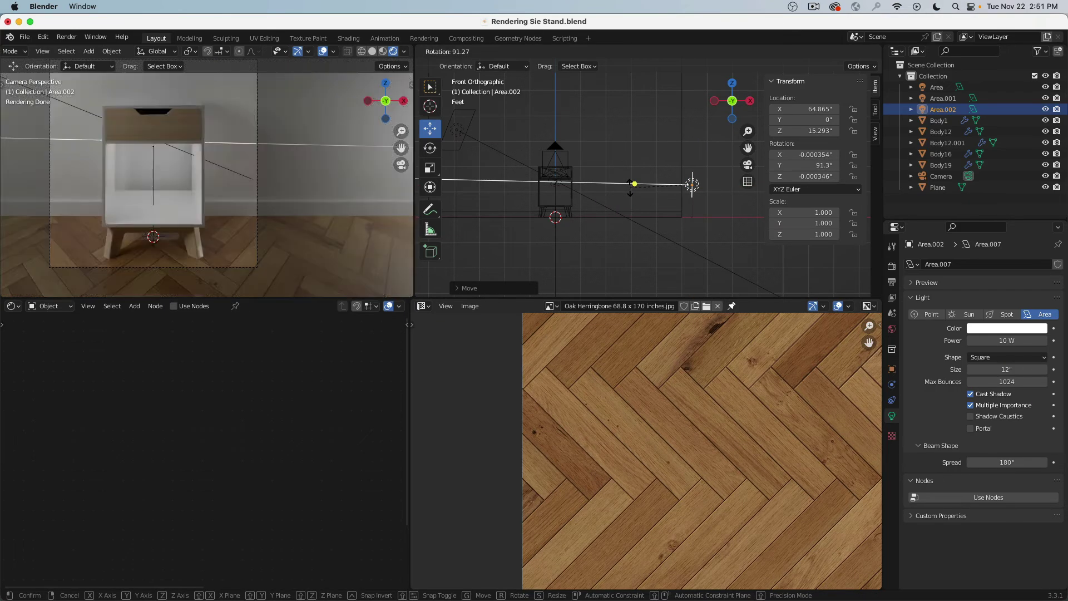
{"action": "type", "text": "-90"}
{"action": "key", "text": "Return"}
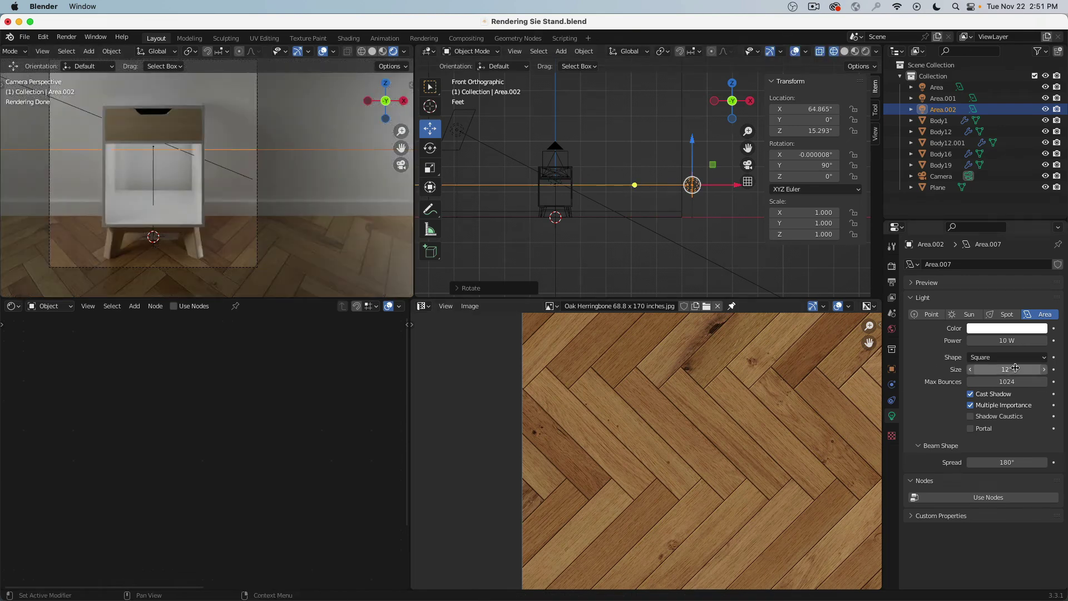
{"action": "type", "text": "5"}
{"action": "key", "text": "Return"}
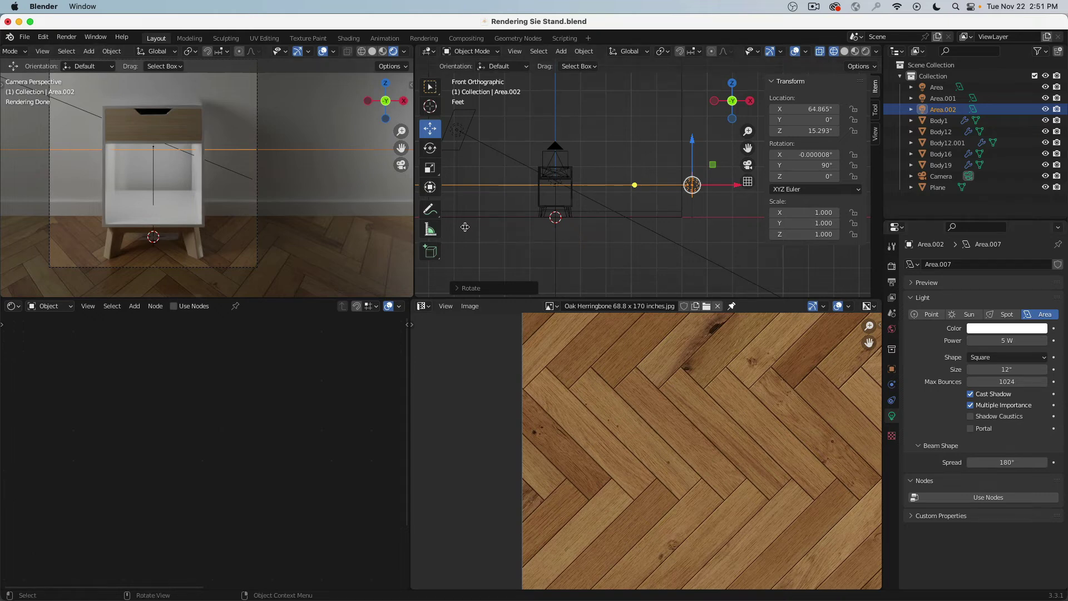
- In right view, move the 500 mW area light from inside the nightstand to behind it, at about Y 8.5 and Z 21.7 inches
{"action": "scroll", "coordinate": [571, 176], "scroll_direction": "up", "scroll_amount": 5}
{"action": "left_click", "coordinate": [589, 155]}
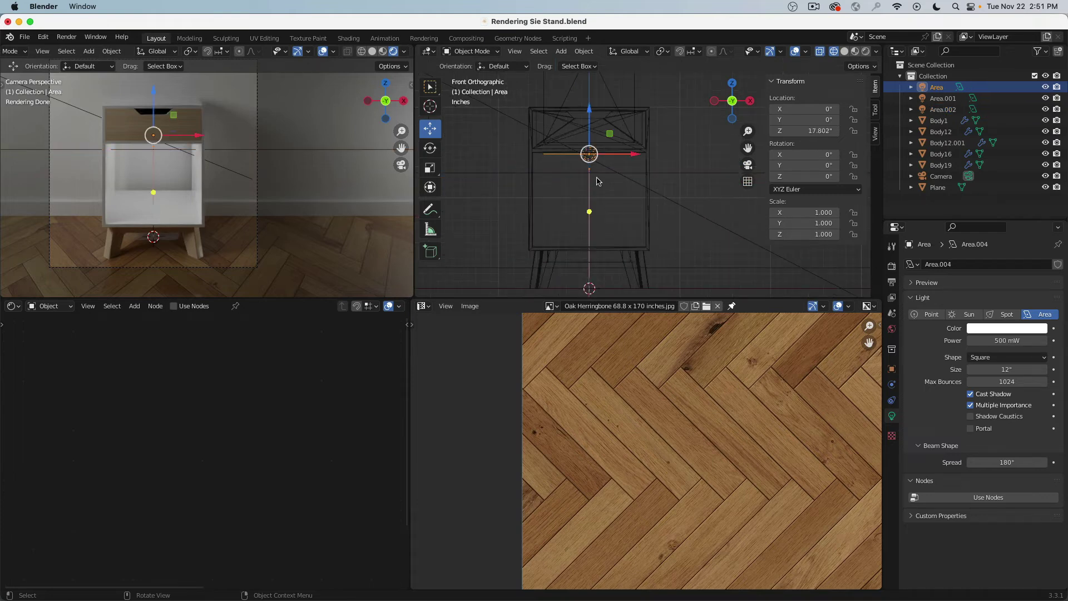
{"action": "middle_click_drag", "start_coordinate": [591, 164], "coordinate": [523, 233], "text": "shift"}
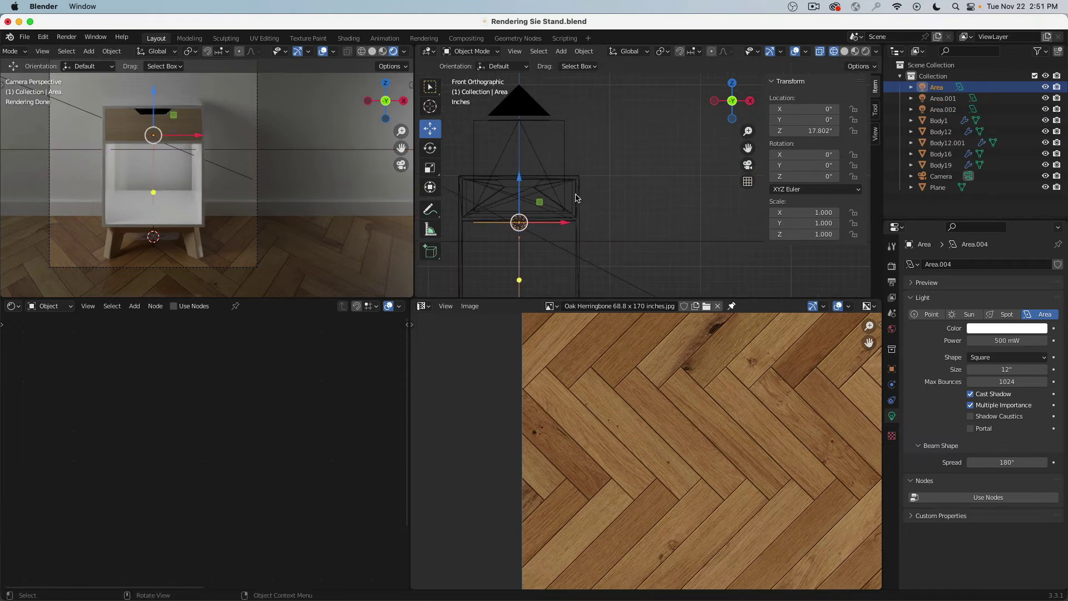
{"action": "scroll", "coordinate": [582, 193], "scroll_direction": "down", "scroll_amount": 5}
{"action": "middle_click_drag", "start_coordinate": [601, 187], "coordinate": [557, 188]}
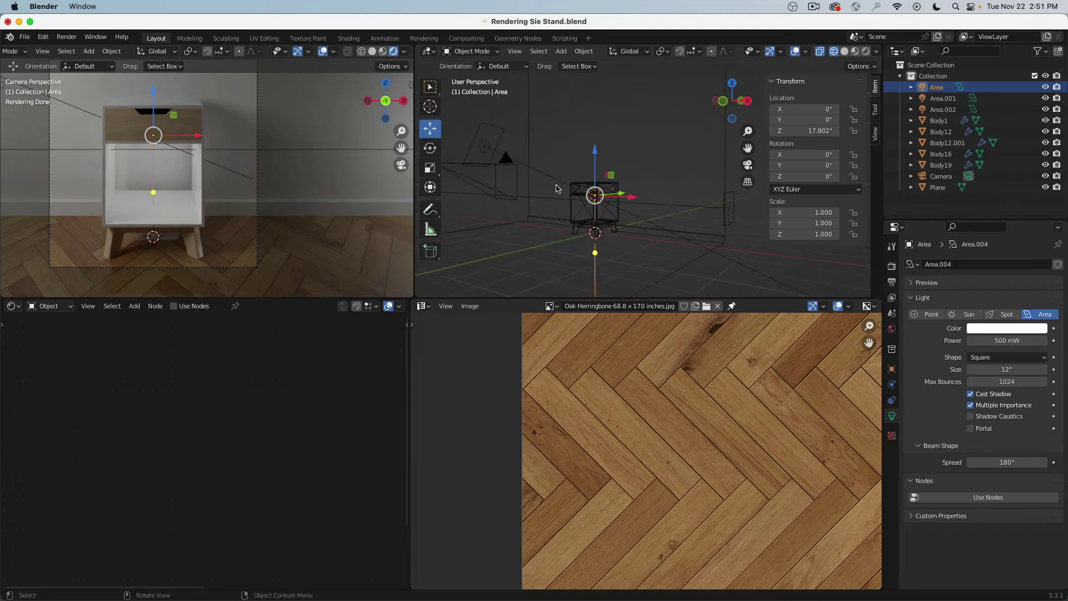
{"action": "key", "text": "KP_3"}
{"action": "scroll", "coordinate": [634, 186], "scroll_direction": "up", "scroll_amount": 5}
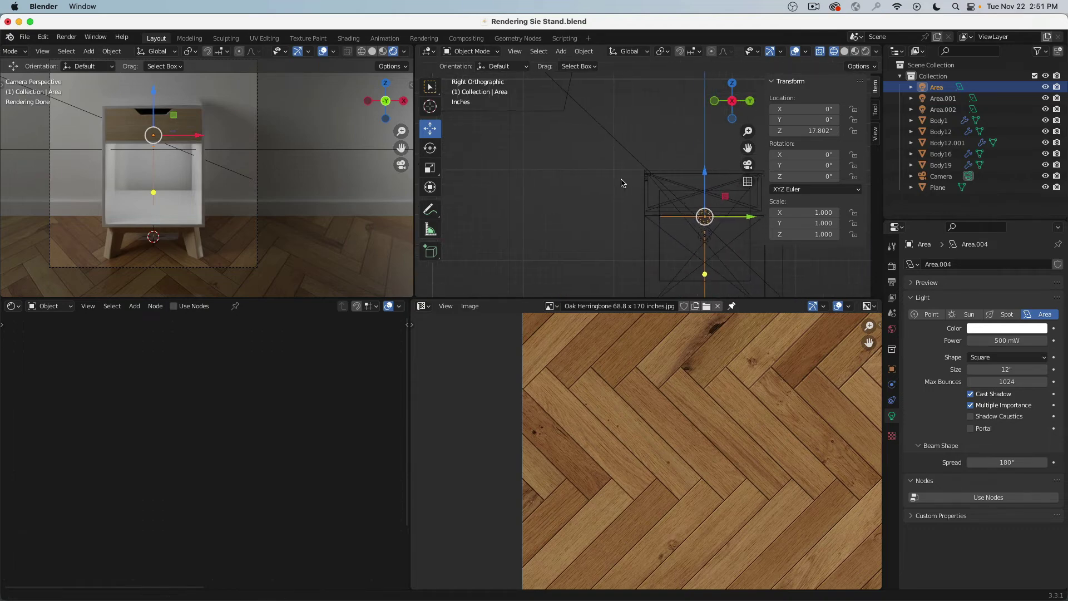
{"action": "key", "text": "g"}
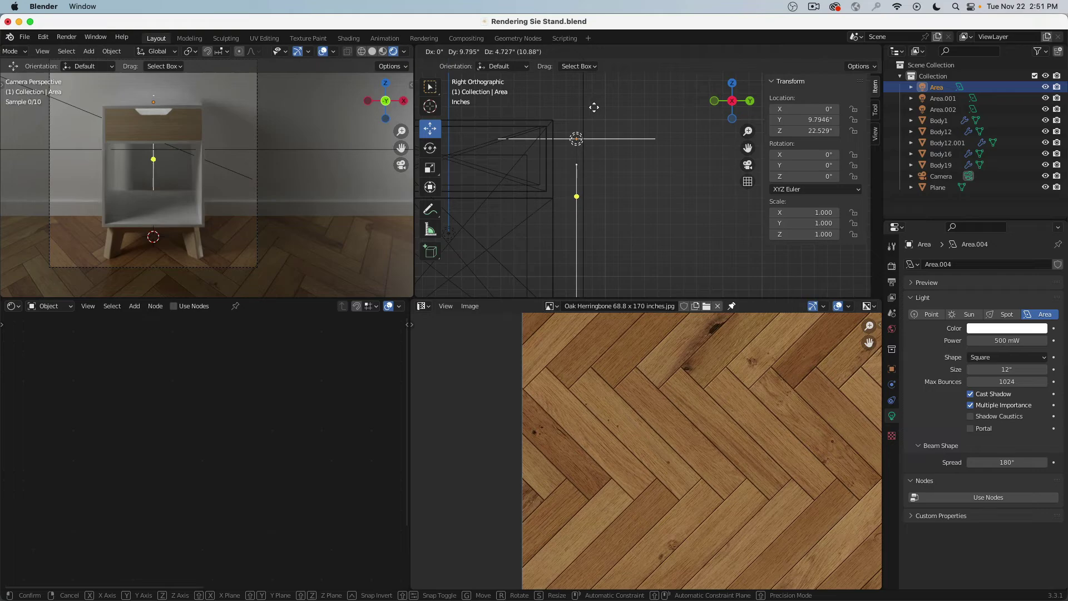
{"action": "left_click", "coordinate": [578, 117]}
- Rotate the area light behind the nightstand to 90° around X so it faces the wall
{"action": "key", "text": "r"}
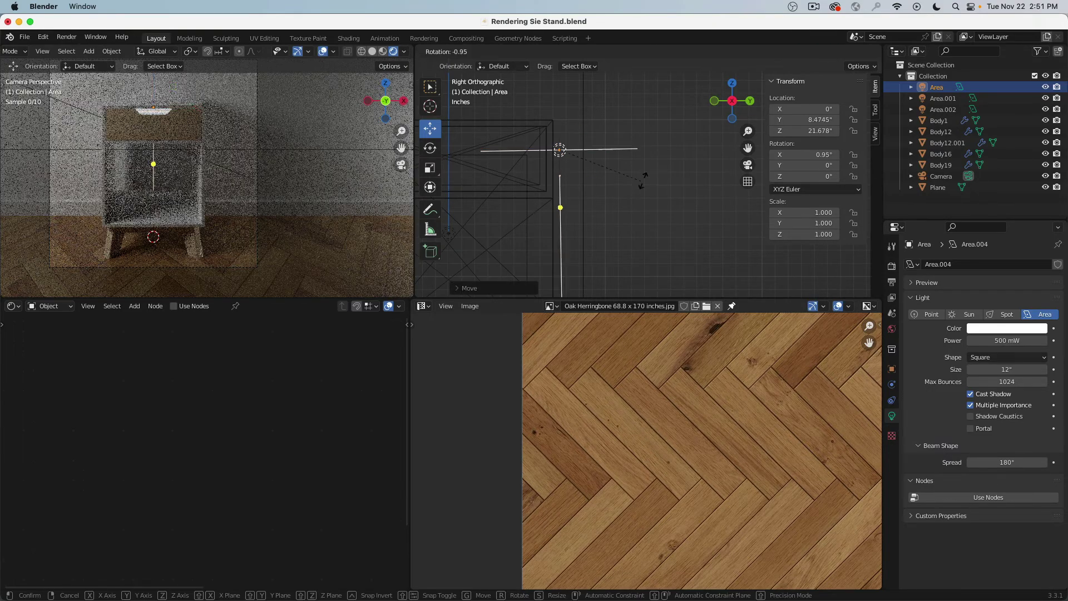
{"action": "key", "text": "9"}
{"action": "key", "text": "0"}
{"action": "key", "text": "Return"}
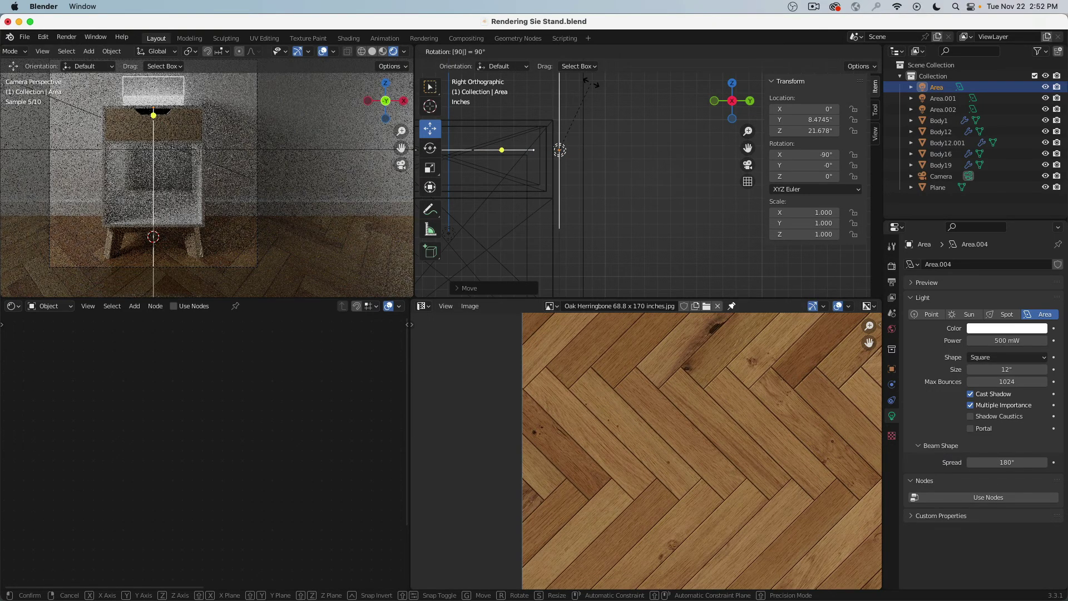
{"action": "scroll", "coordinate": [556, 144], "scroll_direction": "down", "scroll_amount": 3}
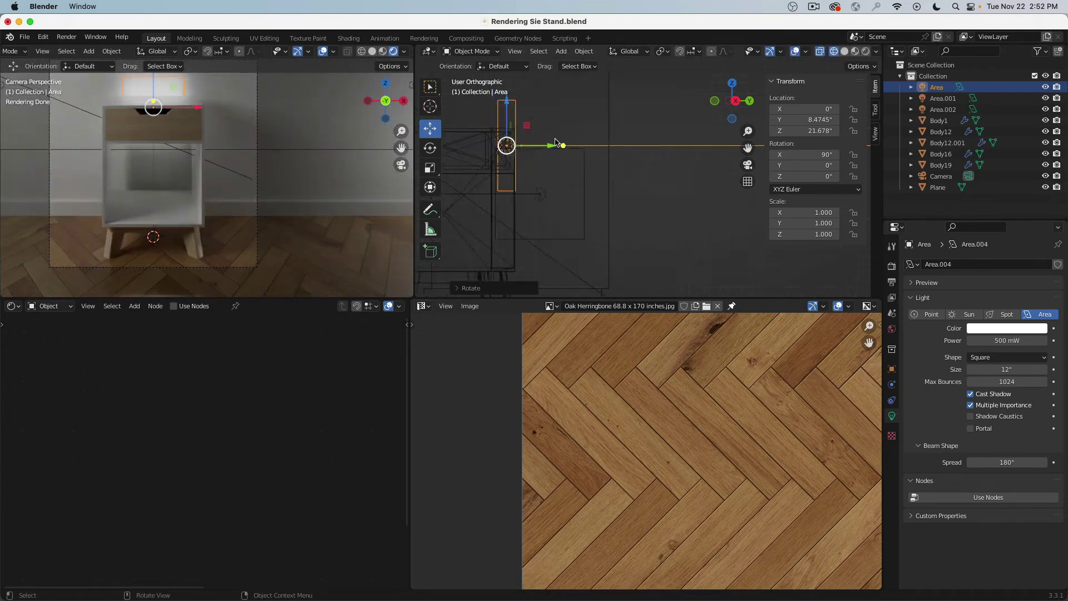
- Change the rear area light's shape to Rectangle, resize it to about 13.9 × 2.5 inches and lower it to about Z 21.1 inches
{"action": "key", "text": "KP_1"}
{"action": "middle_click_drag", "start_coordinate": [517, 160], "coordinate": [640, 185], "text": "shift"}
{"action": "scroll", "coordinate": [639, 185], "scroll_direction": "up", "scroll_amount": 4}
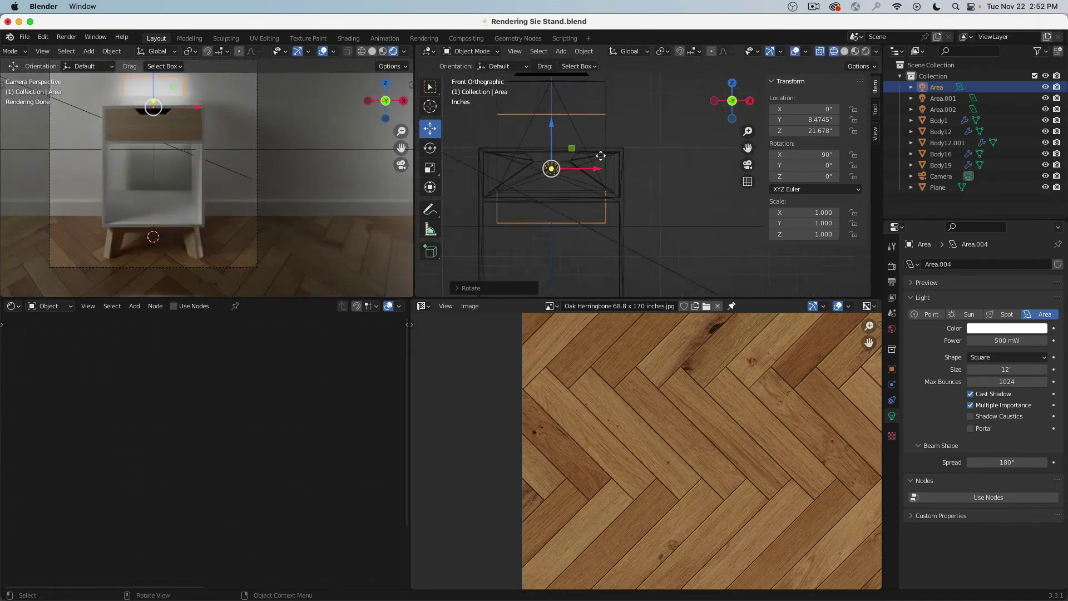
{"action": "middle_click_drag", "start_coordinate": [563, 171], "coordinate": [658, 154], "text": "shift"}
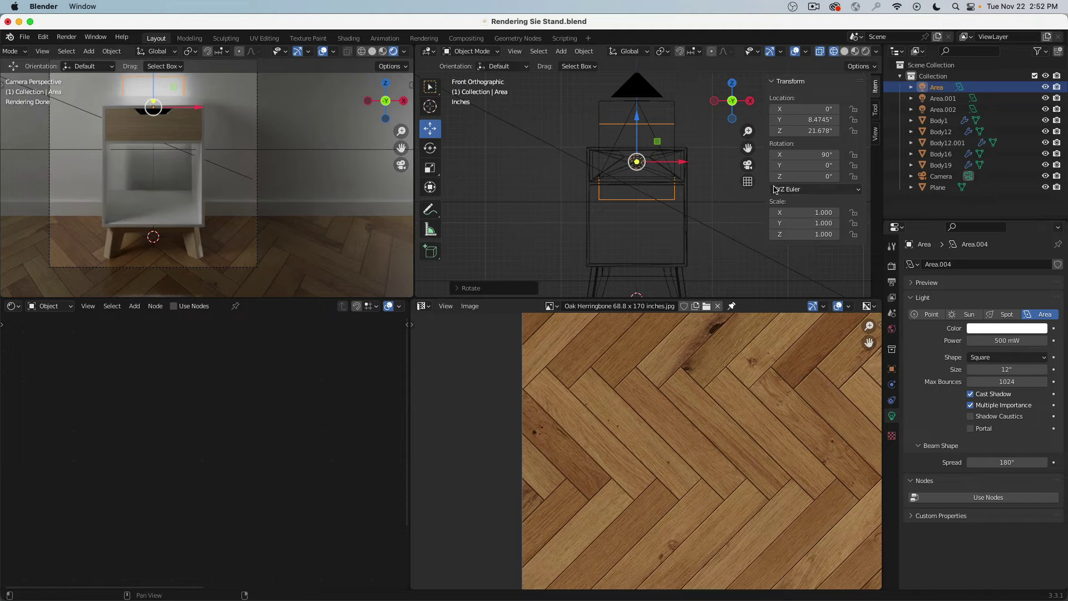
{"action": "left_click", "coordinate": [1008, 358]}
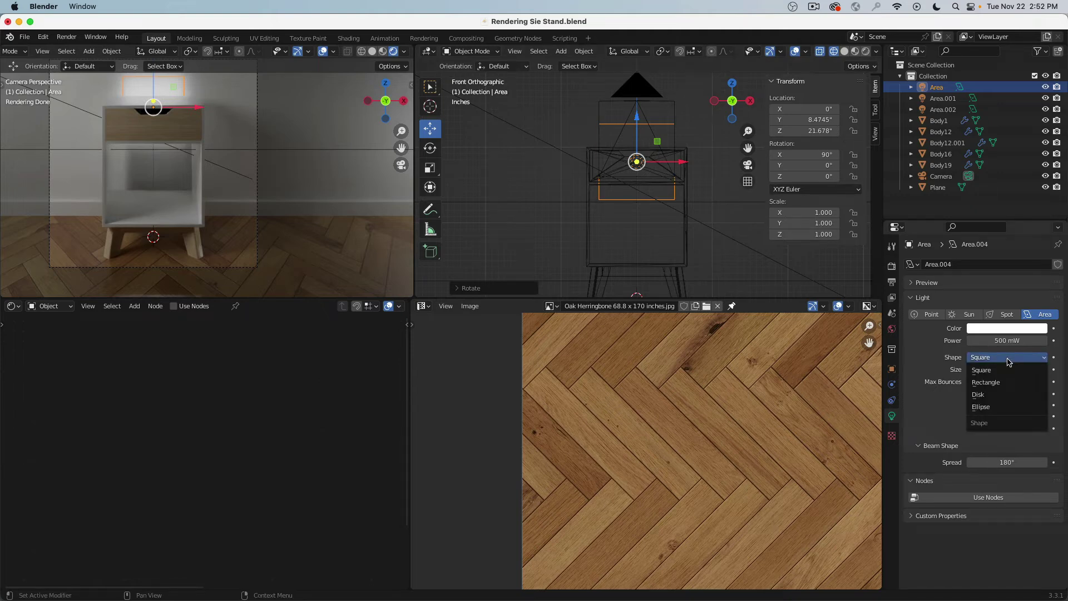
{"action": "left_click", "coordinate": [997, 382]}
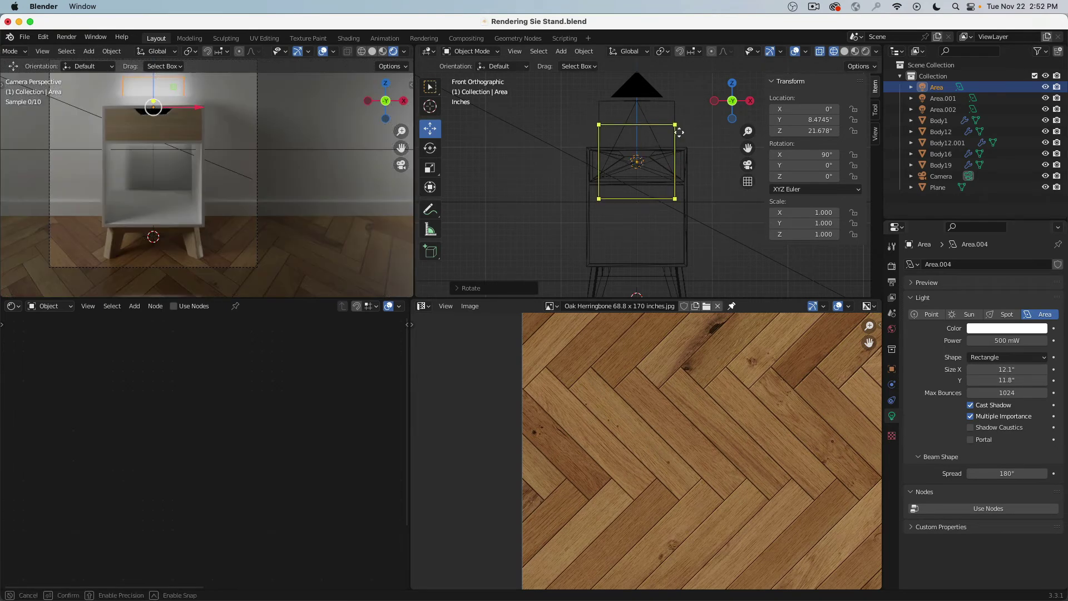
{"action": "mouse_move", "coordinate": [675, 197]}
{"action": "left_mouse_down"}
{"action": "mouse_move", "coordinate": [686, 172]}
{"action": "mouse_move", "coordinate": [687, 186]}
{"action": "left_mouse_up"}
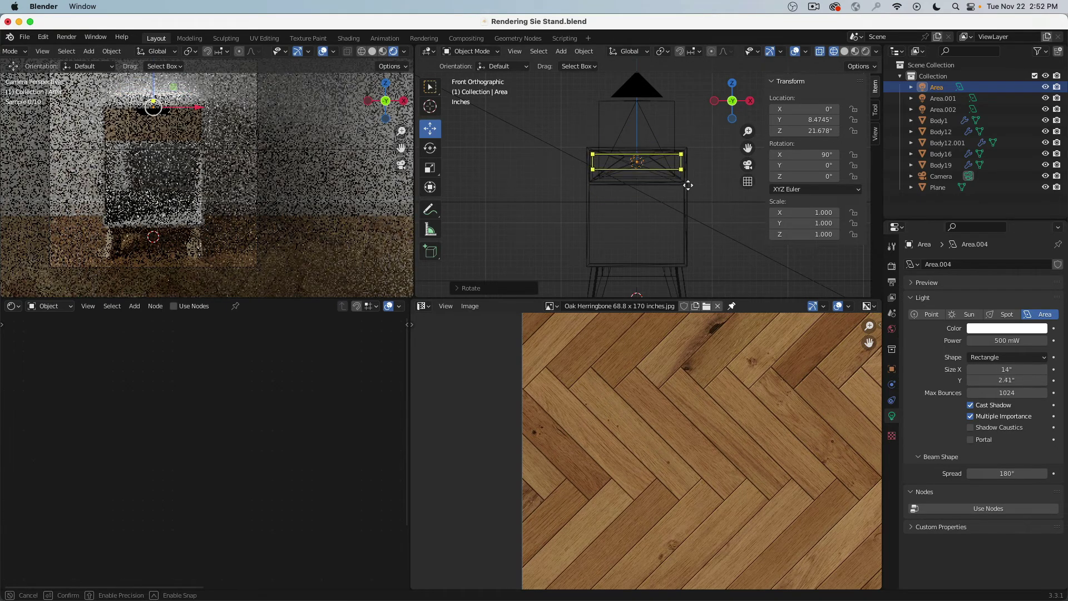
{"action": "key", "text": "Escape"}
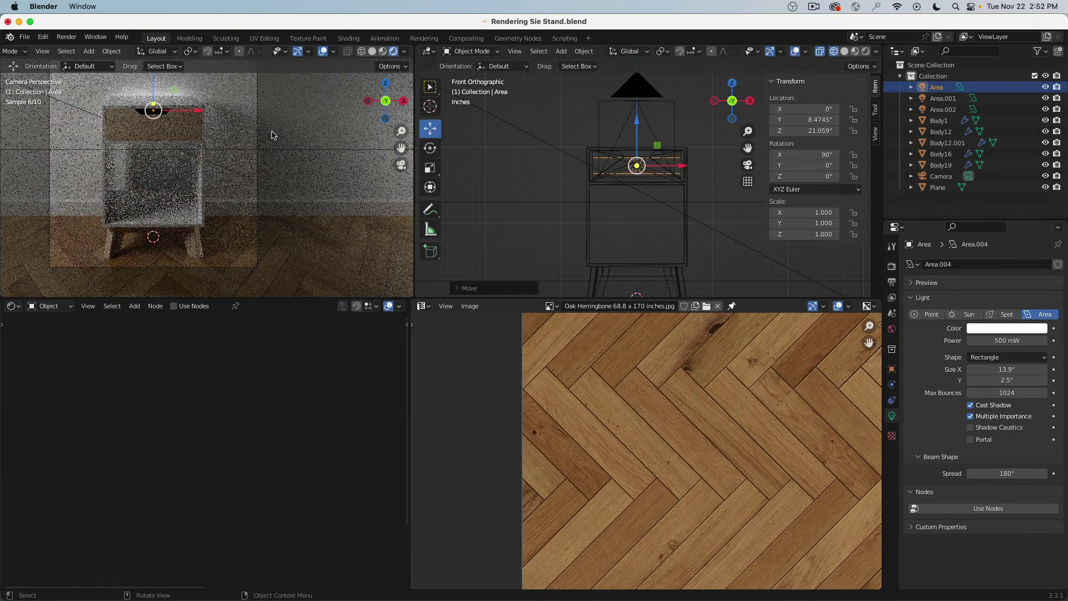
- Duplicate the rectangular area light and move the copy straight down to about Z 2.0 inches behind the nightstand's legs
{"action": "middle_click_drag", "start_coordinate": [273, 134], "coordinate": [299, 167], "text": "shift"}
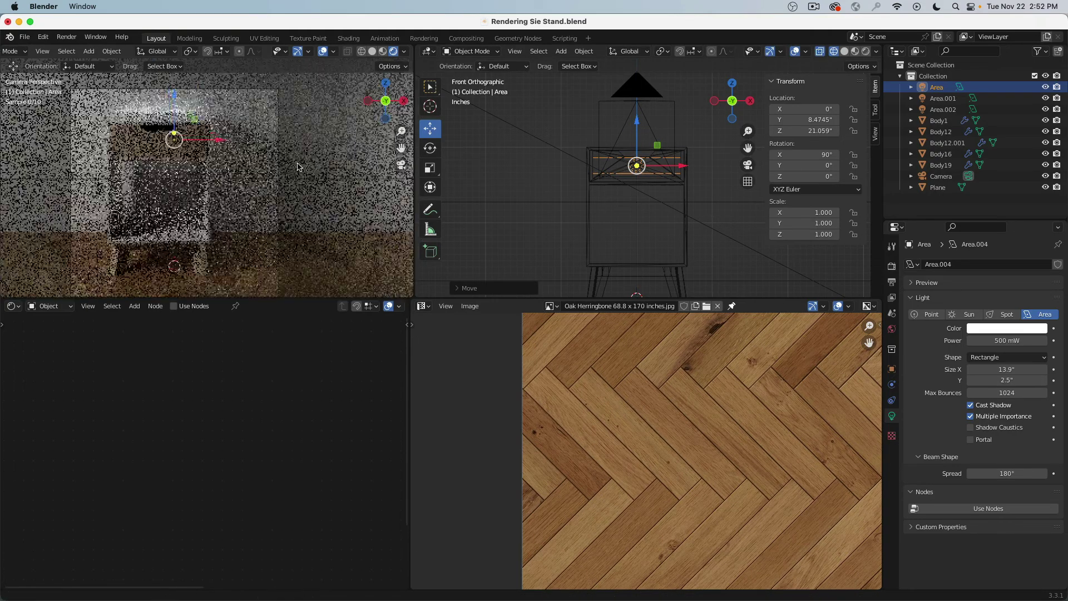
{"action": "key", "text": "Home"}
{"action": "left_click", "coordinate": [299, 163]}
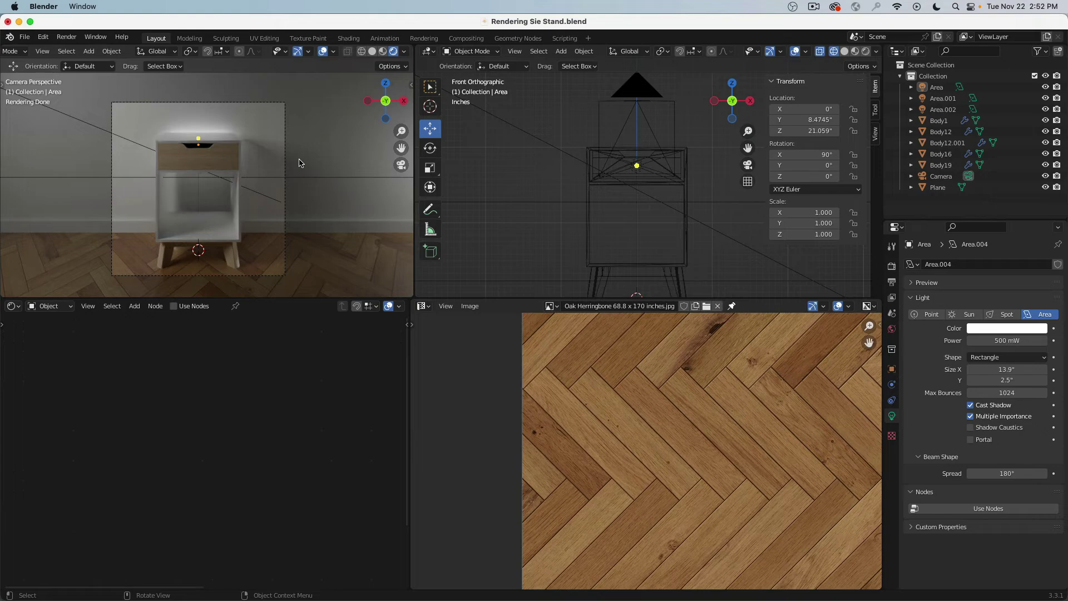
{"action": "middle_click_drag", "start_coordinate": [734, 151], "coordinate": [648, 167]}
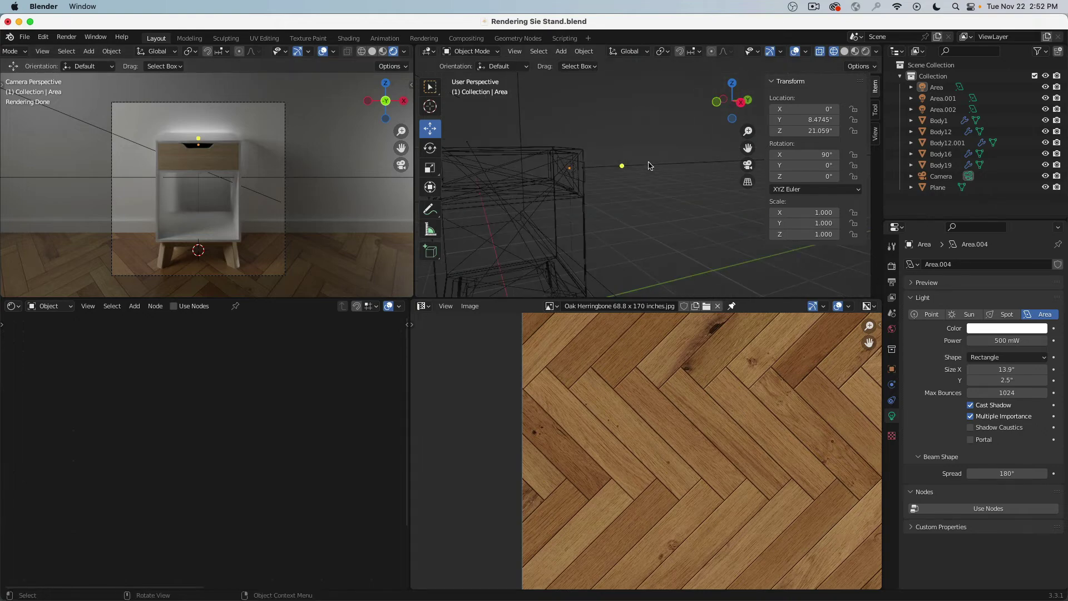
{"action": "left_click", "coordinate": [650, 168]}
{"action": "scroll", "coordinate": [650, 168], "scroll_direction": "down", "scroll_amount": 3}
{"action": "key", "text": "shift+d"}
{"action": "key", "text": "z"}
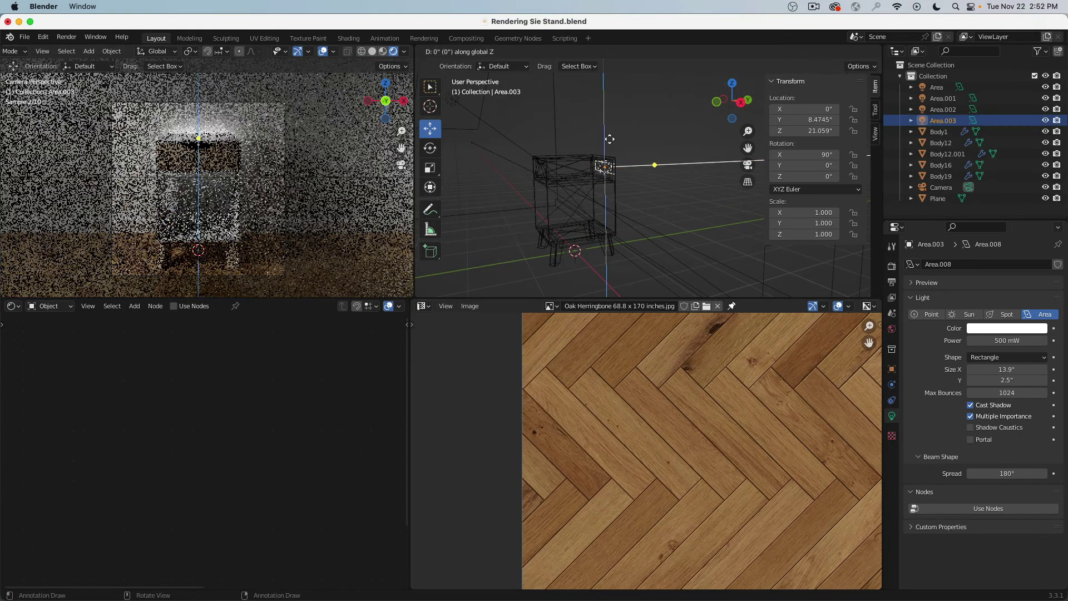
{"action": "left_click", "coordinate": [612, 215]}
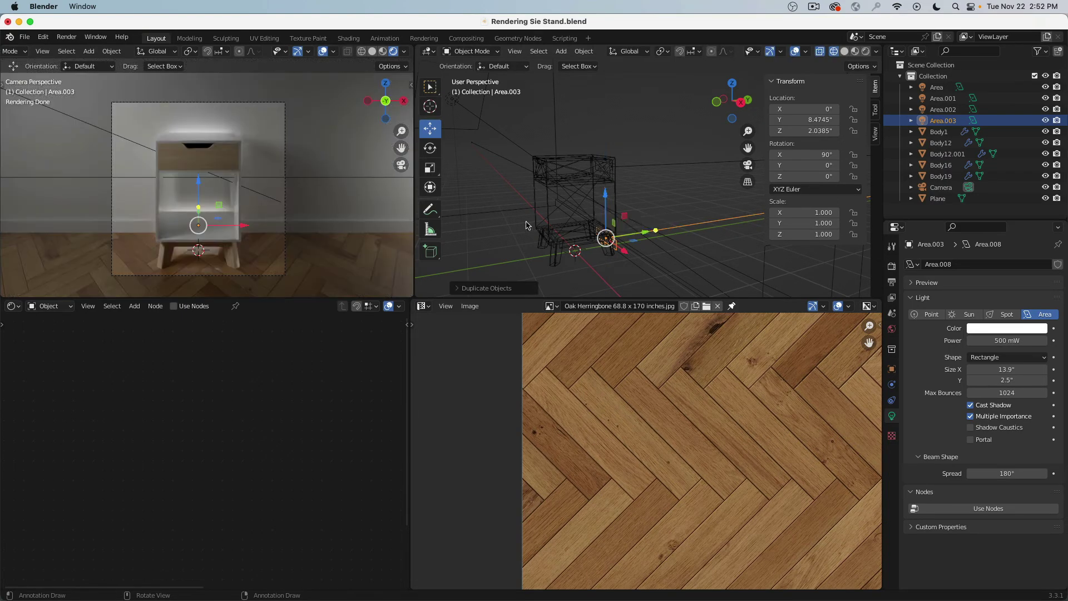
- Delete the duplicated rectangular area light behind the nightstand's legs
{"action": "left_click", "coordinate": [267, 240]}
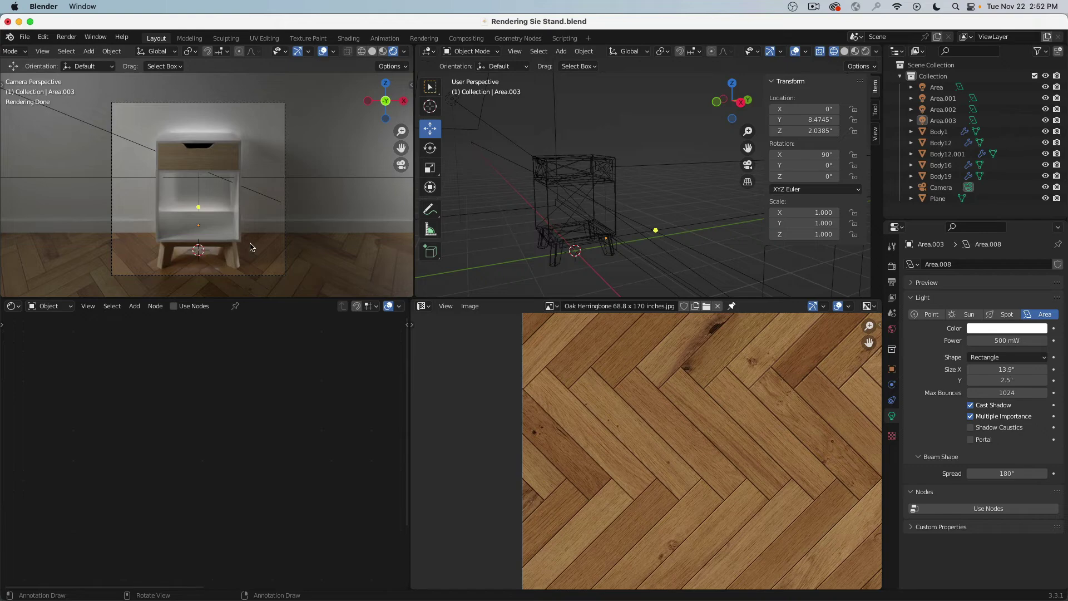
{"action": "left_click", "coordinate": [614, 244]}
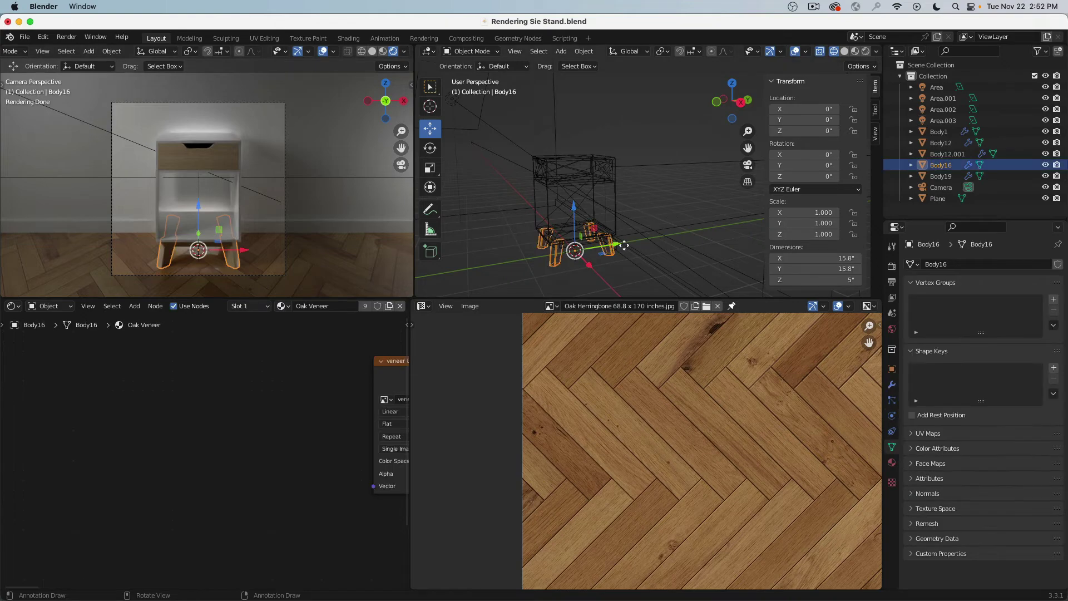
{"action": "scroll", "coordinate": [617, 249], "scroll_direction": "up", "scroll_amount": 3}
{"action": "left_click", "coordinate": [605, 219]}
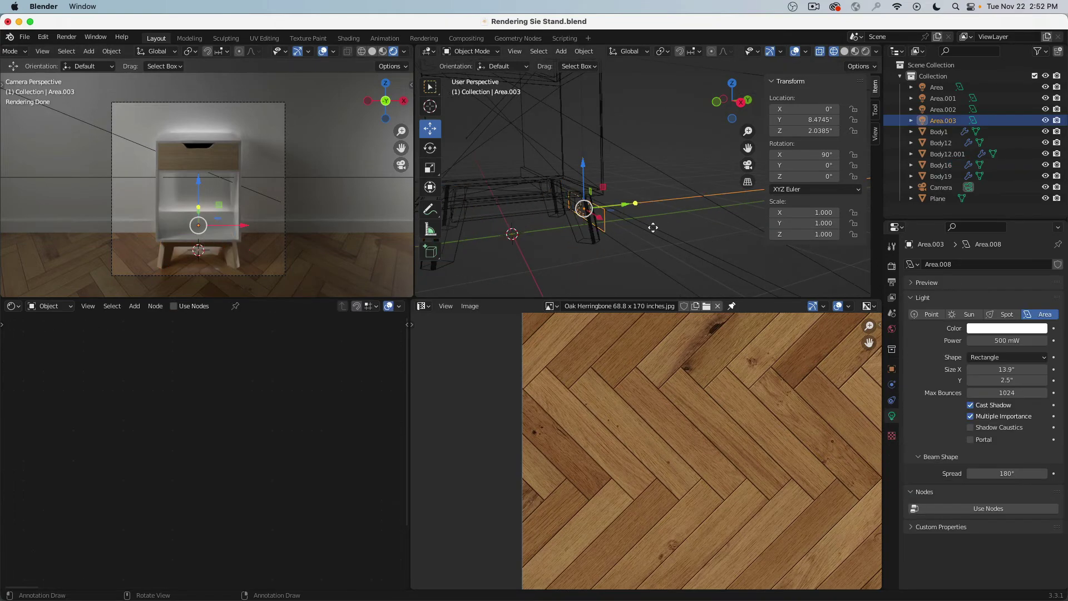
{"action": "key", "text": "x"}
{"action": "left_click", "coordinate": [653, 228]}
- Delete the remaining rectangular area light behind the nightstand's top
{"action": "scroll", "coordinate": [653, 230], "scroll_direction": "down", "scroll_amount": 4}
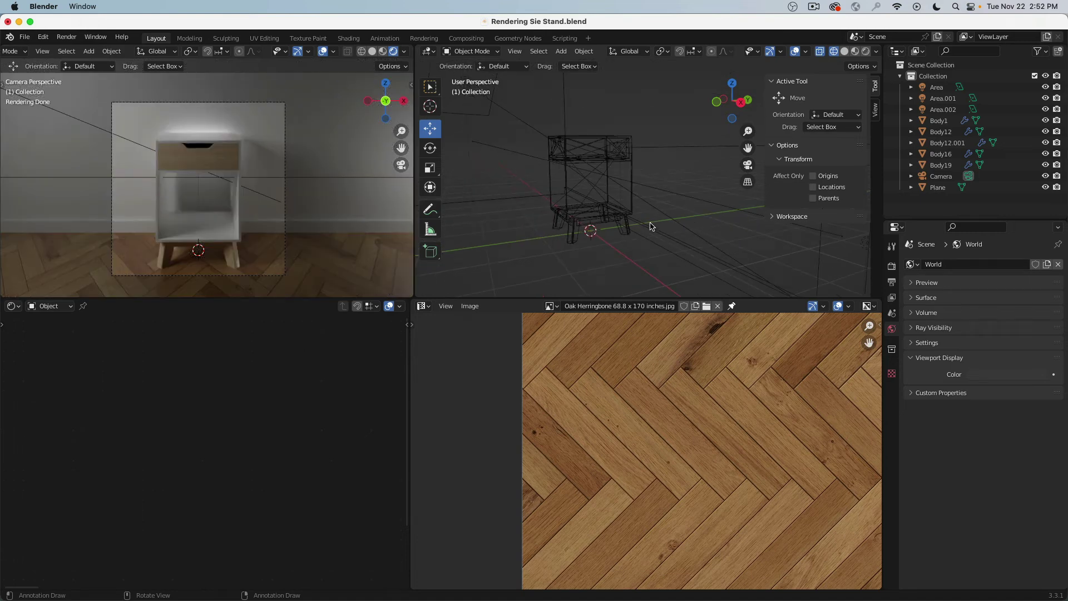
{"action": "left_click", "coordinate": [643, 150]}
{"action": "key", "text": "x"}
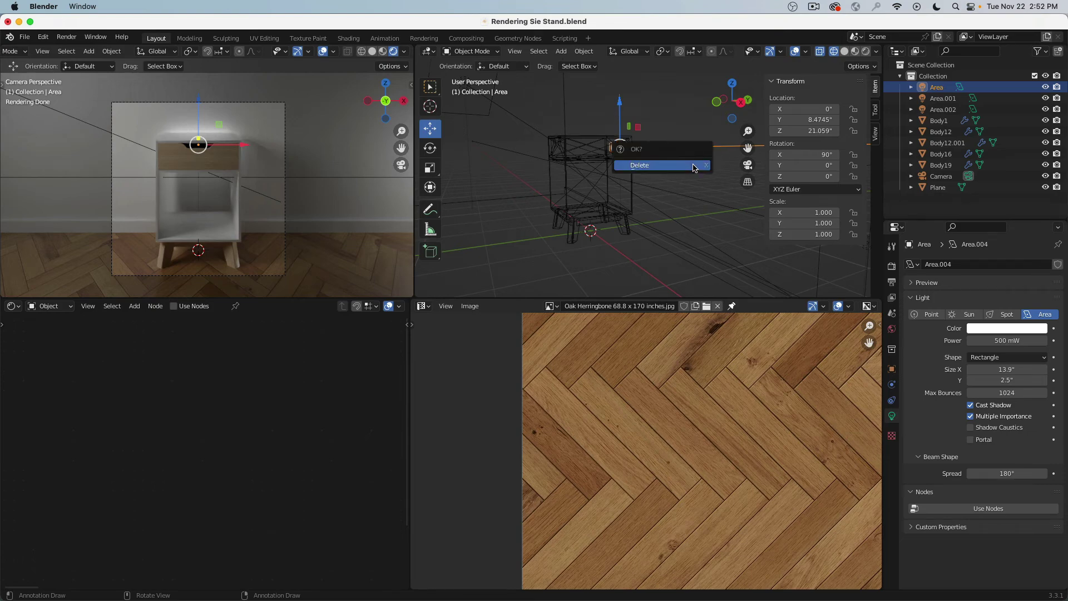
{"action": "left_click", "coordinate": [695, 167]}
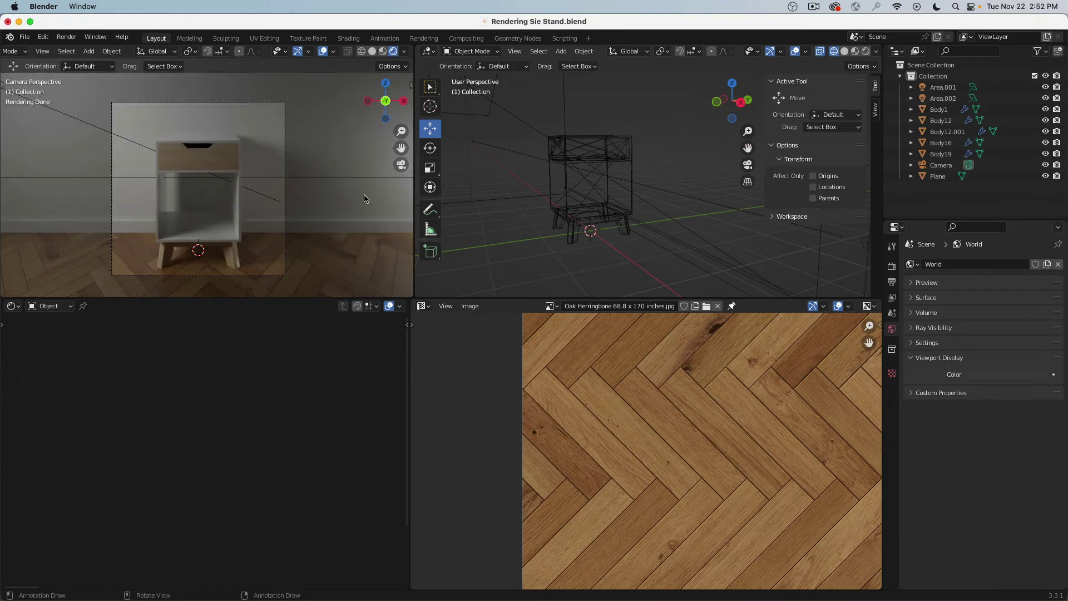
- Switch the camera view to solid shading and hide the room's Plane object
{"action": "key", "text": "z"}
{"action": "left_click", "coordinate": [261, 191]}
{"action": "middle_click_drag", "start_coordinate": [611, 139], "coordinate": [642, 134]}
{"action": "left_click", "coordinate": [627, 106]}
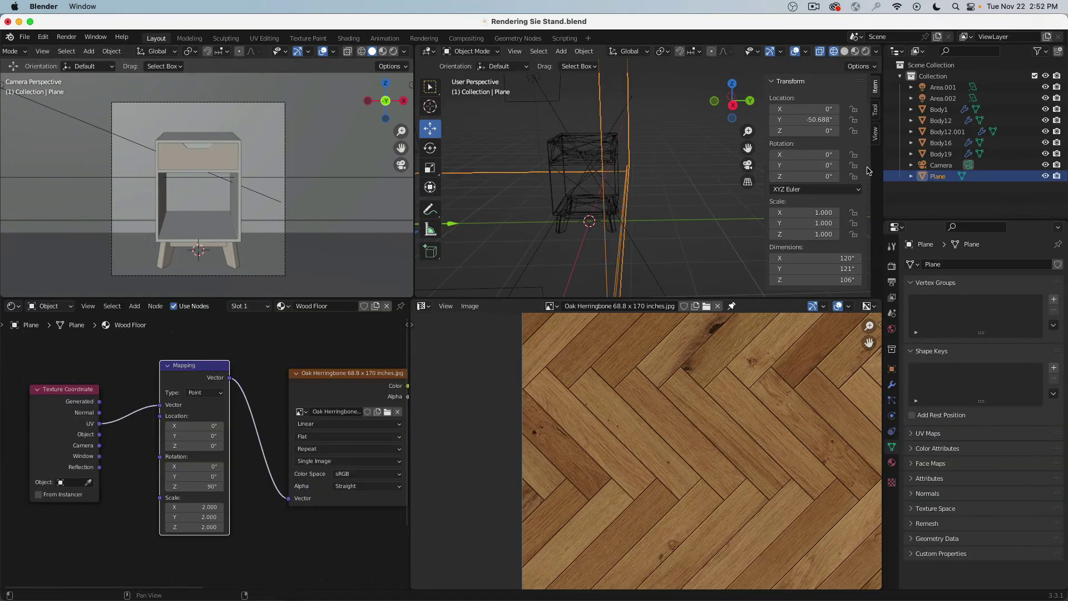
{"action": "left_click", "coordinate": [1046, 176]}
- Switch the perspective working view to solid shading and select the nightstand's main body, Body1
{"action": "middle_click_drag", "start_coordinate": [612, 166], "coordinate": [654, 151]}
{"action": "key", "text": "z"}
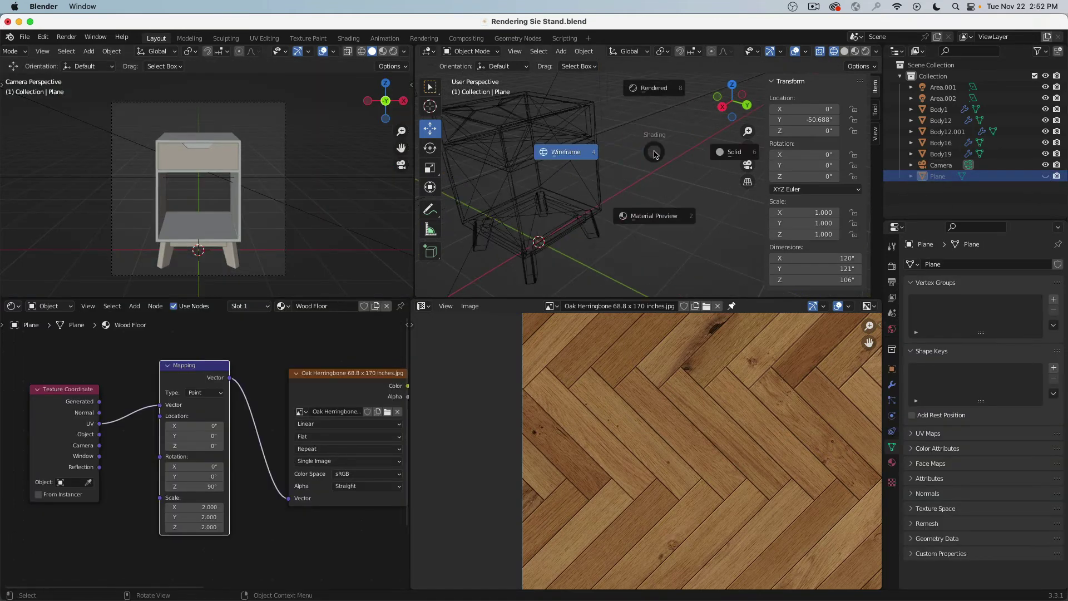
{"action": "left_click", "coordinate": [713, 156]}
{"action": "left_click", "coordinate": [616, 165]}
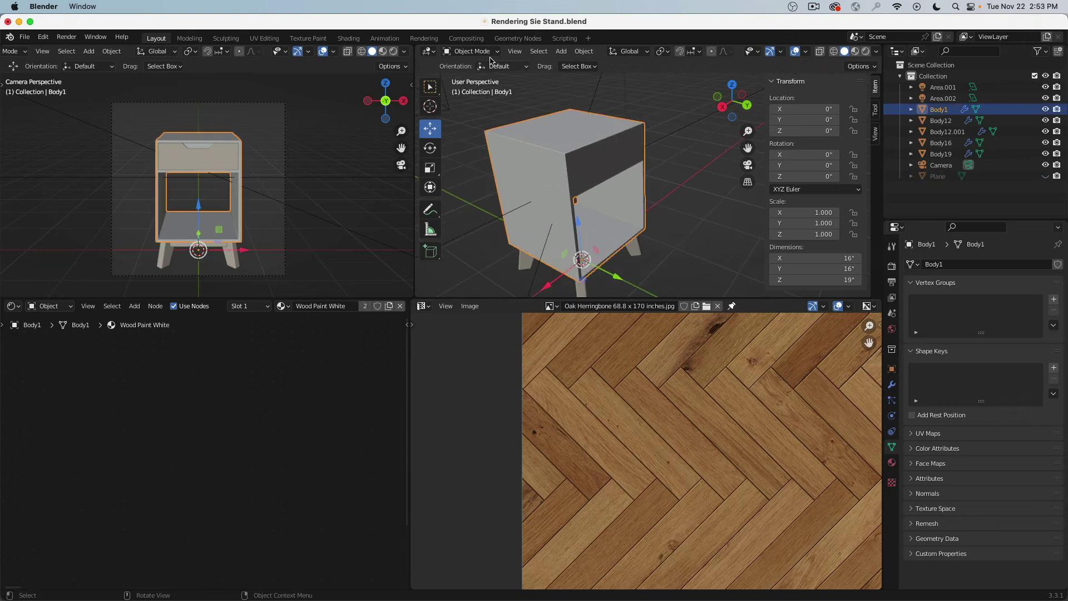
- Enter Edit Mode on Body1, select all its faces and convert the triangles to quads with Tris to Quads
{"action": "left_click", "coordinate": [471, 51]}
{"action": "left_click", "coordinate": [473, 76]}
{"action": "scroll", "coordinate": [534, 107], "scroll_direction": "up", "scroll_amount": 3}
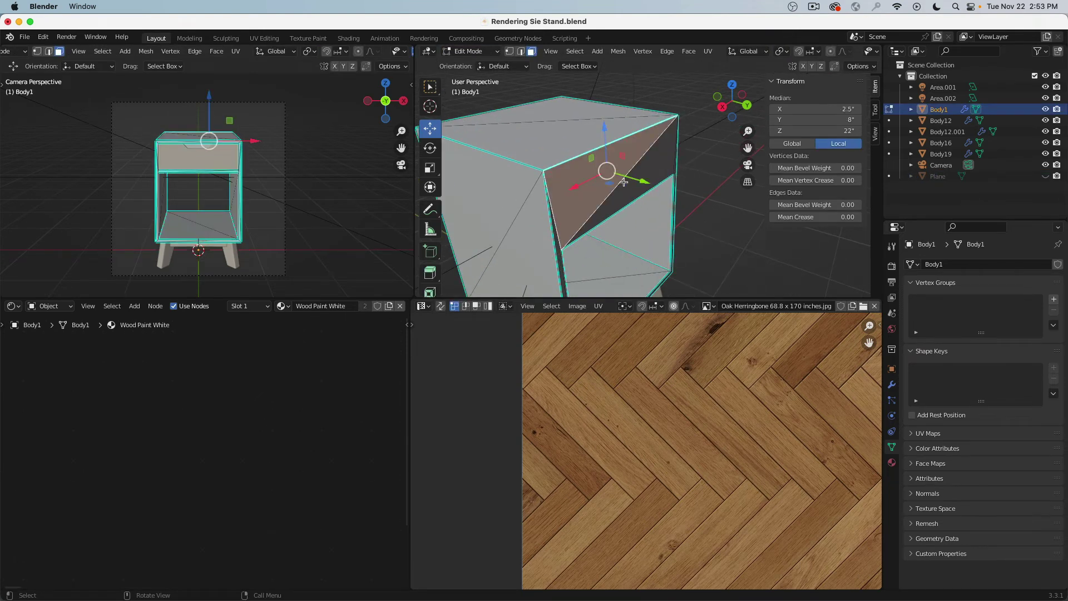
{"action": "scroll", "coordinate": [595, 178], "scroll_direction": "down", "scroll_amount": 4}
{"action": "key", "text": "a"}
{"action": "left_click", "coordinate": [688, 51]}
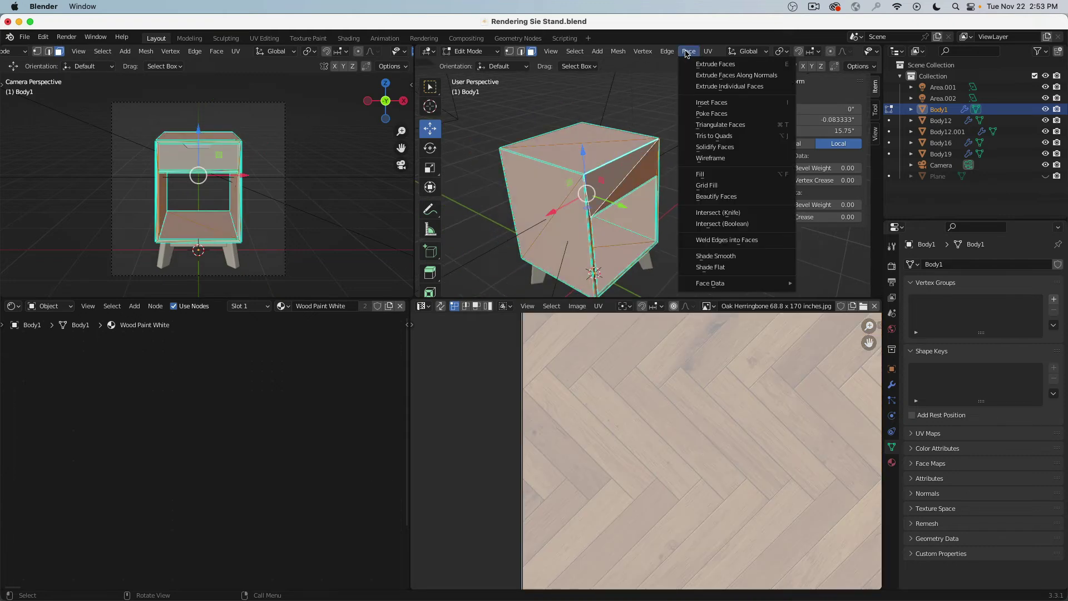
{"action": "mouse_move", "coordinate": [673, 52]}
{"action": "left_click", "coordinate": [742, 136]}
- Select the upper back panel face of Body1 together with the adjoining side and bottom rim faces
{"action": "middle_click_drag", "start_coordinate": [654, 166], "coordinate": [588, 132]}
{"action": "scroll", "coordinate": [703, 191], "scroll_direction": "up", "scroll_amount": 6}
{"action": "left_click", "coordinate": [658, 207]}
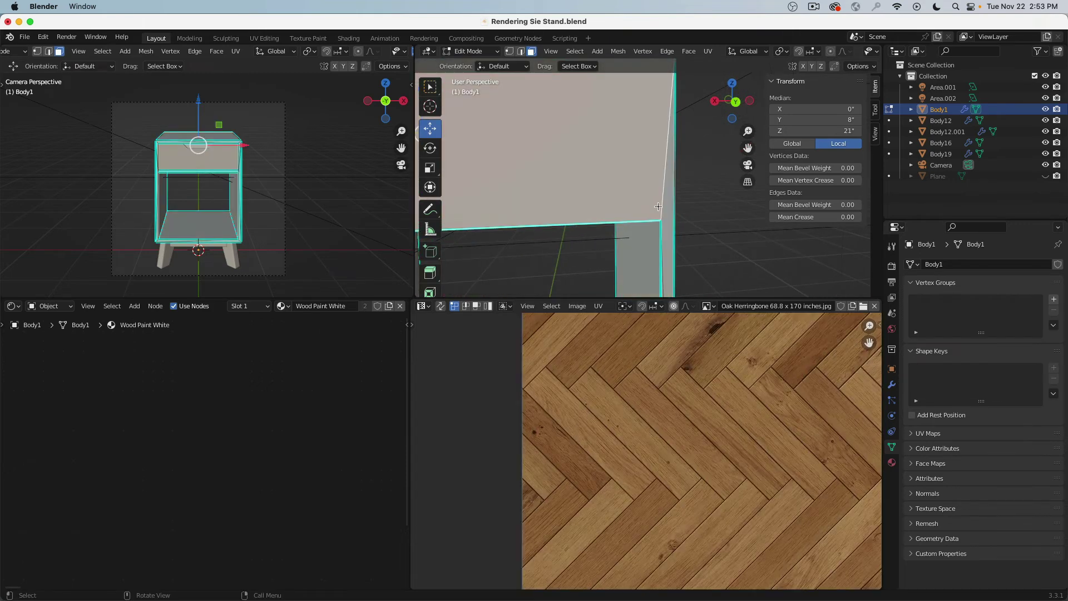
{"action": "left_click", "coordinate": [666, 213], "text": "shift"}
{"action": "scroll", "coordinate": [667, 213], "scroll_direction": "down", "scroll_amount": 8}
{"action": "scroll", "coordinate": [655, 226], "scroll_direction": "up", "scroll_amount": 5}
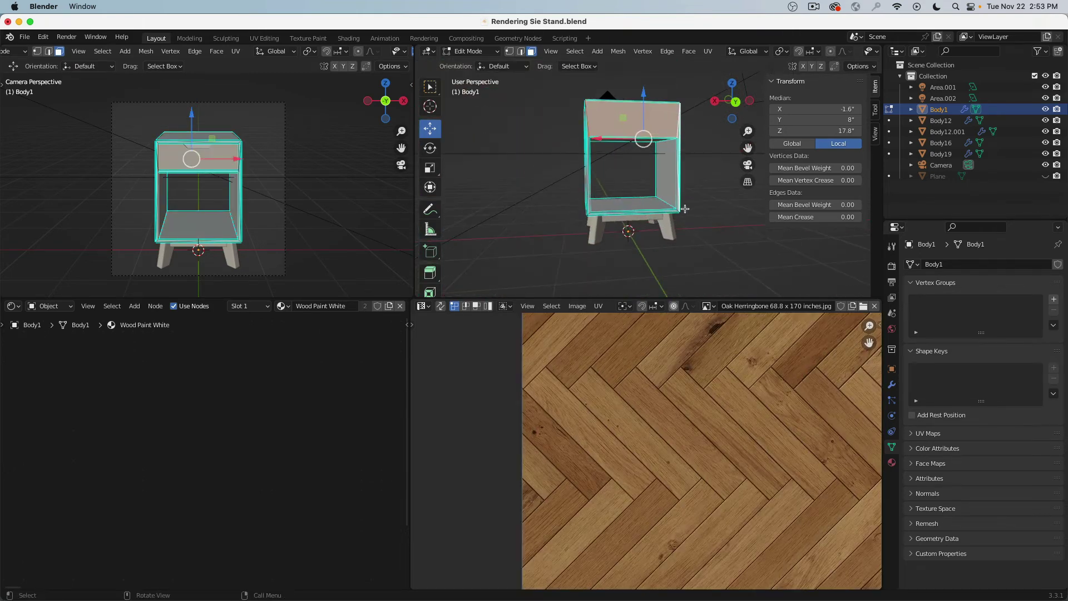
{"action": "left_click", "coordinate": [640, 177], "text": "shift"}
- Add the narrow rim face on the opposite side of Body1's back opening to the face selection
{"action": "scroll", "coordinate": [529, 180], "scroll_direction": "down", "scroll_amount": 5}
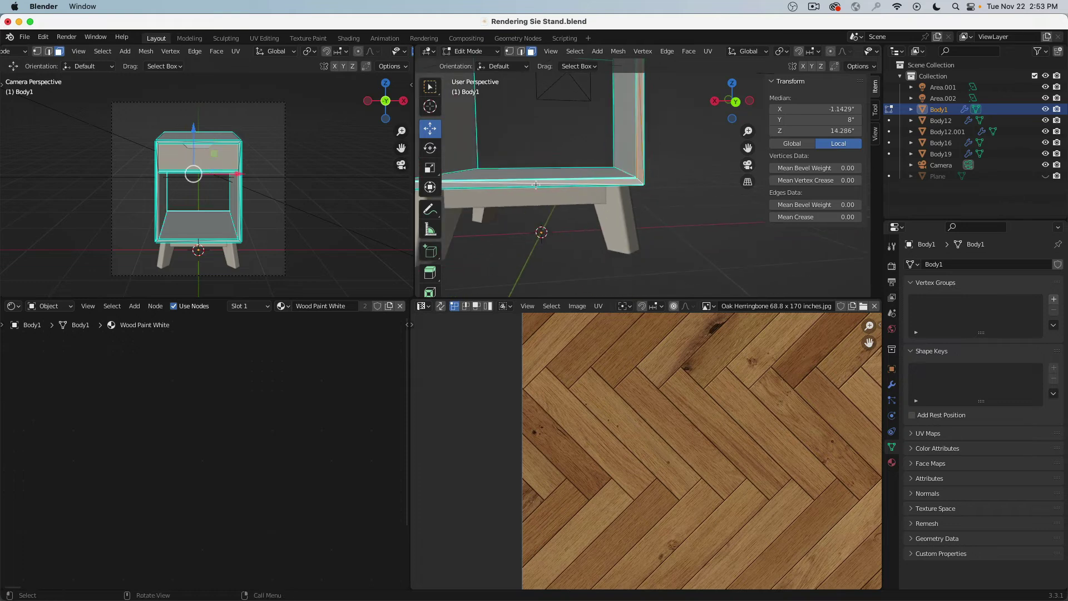
{"action": "middle_click_drag", "start_coordinate": [530, 180], "coordinate": [653, 190], "text": "shift"}
{"action": "scroll", "coordinate": [569, 206], "scroll_direction": "up", "scroll_amount": 5}
{"action": "left_click", "coordinate": [595, 165], "text": "shift"}
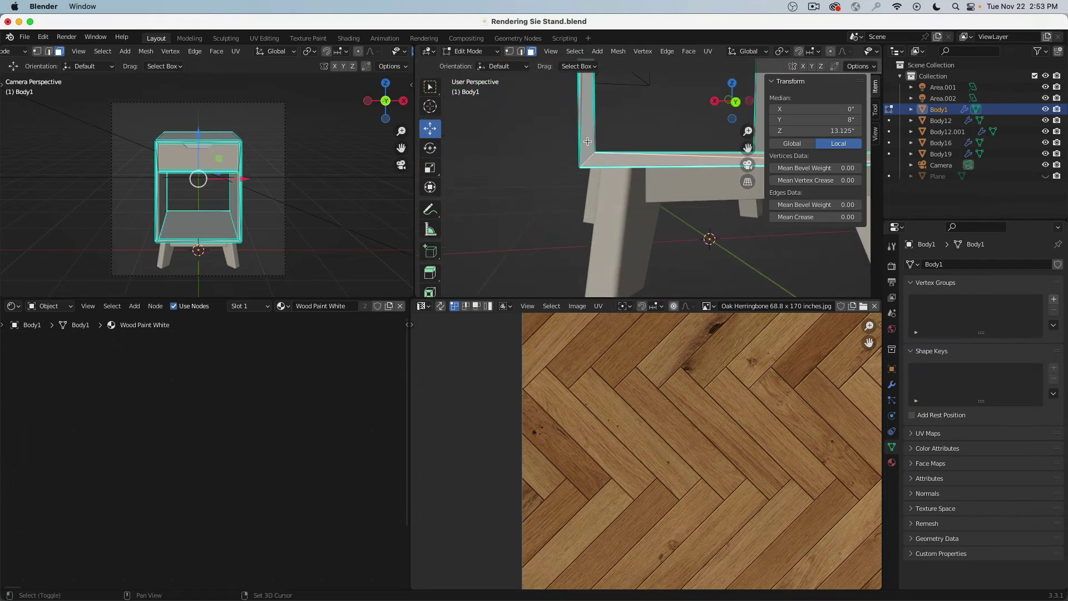
{"action": "left_click", "coordinate": [583, 144], "text": "shift"}
{"action": "scroll", "coordinate": [581, 144], "scroll_direction": "up", "scroll_amount": 5}
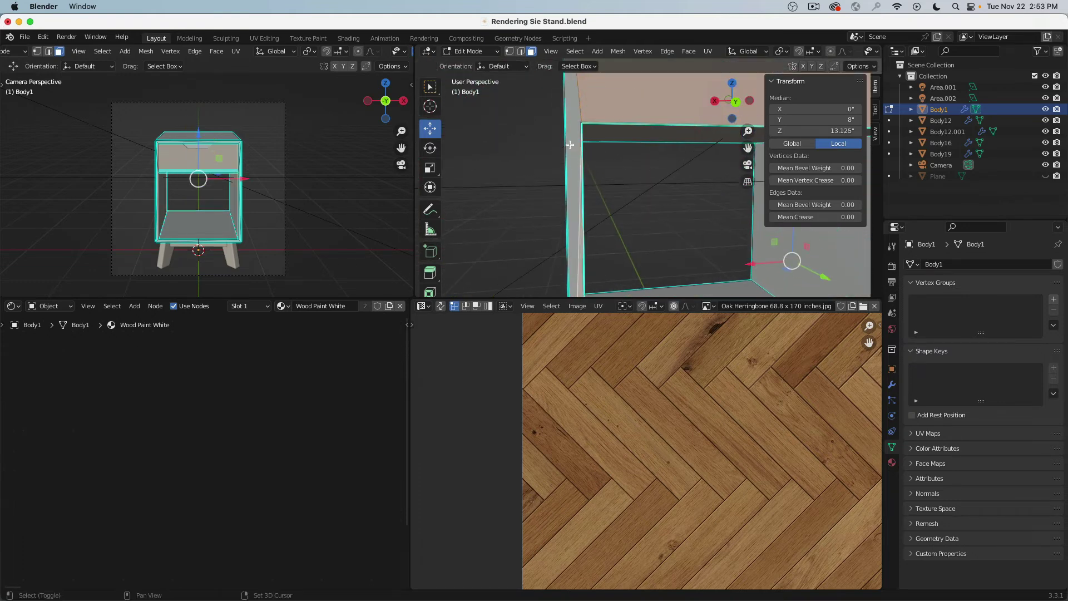
{"action": "scroll", "coordinate": [578, 159], "scroll_direction": "down", "scroll_amount": 6}
{"action": "middle_click_drag", "start_coordinate": [578, 159], "coordinate": [653, 175]}
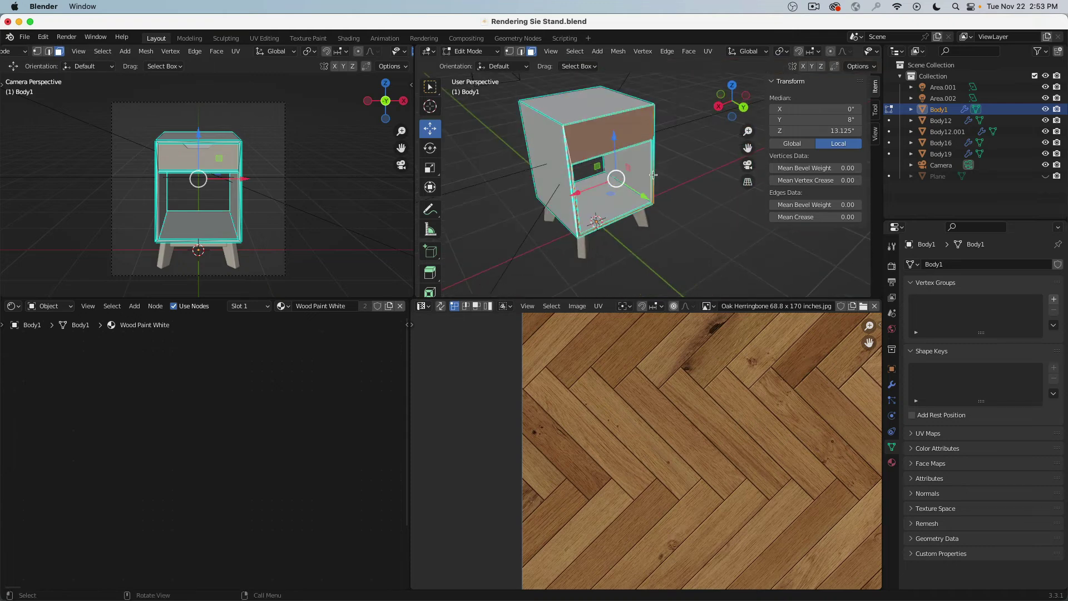
- Add a second material slot to Body1 with a new material named Furniture Light, and assign it to the selected back faces
{"action": "left_click", "coordinate": [892, 462]}
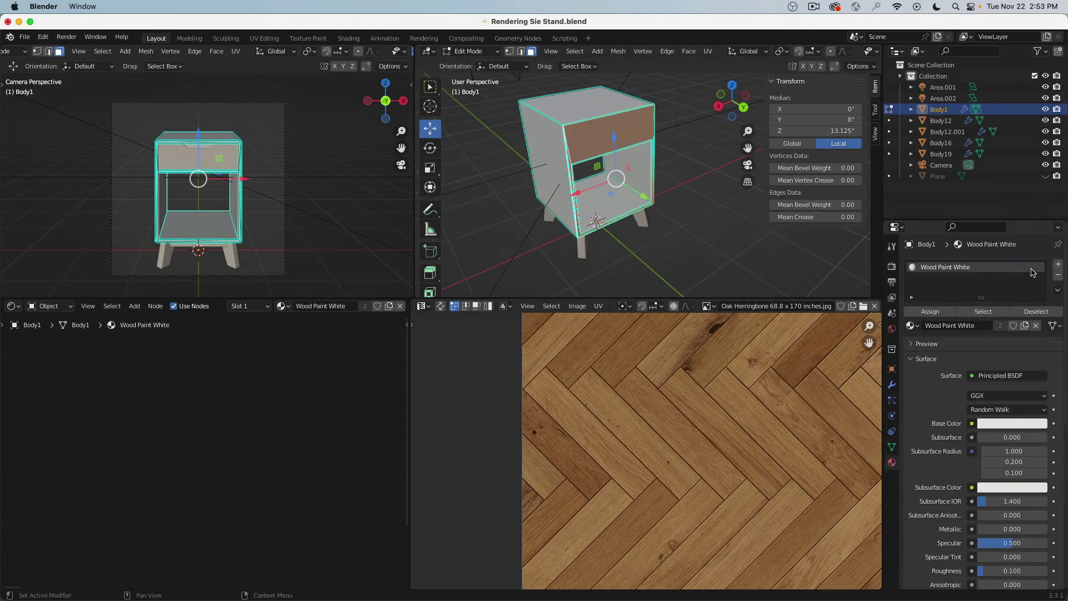
{"action": "left_click", "coordinate": [1058, 265]}
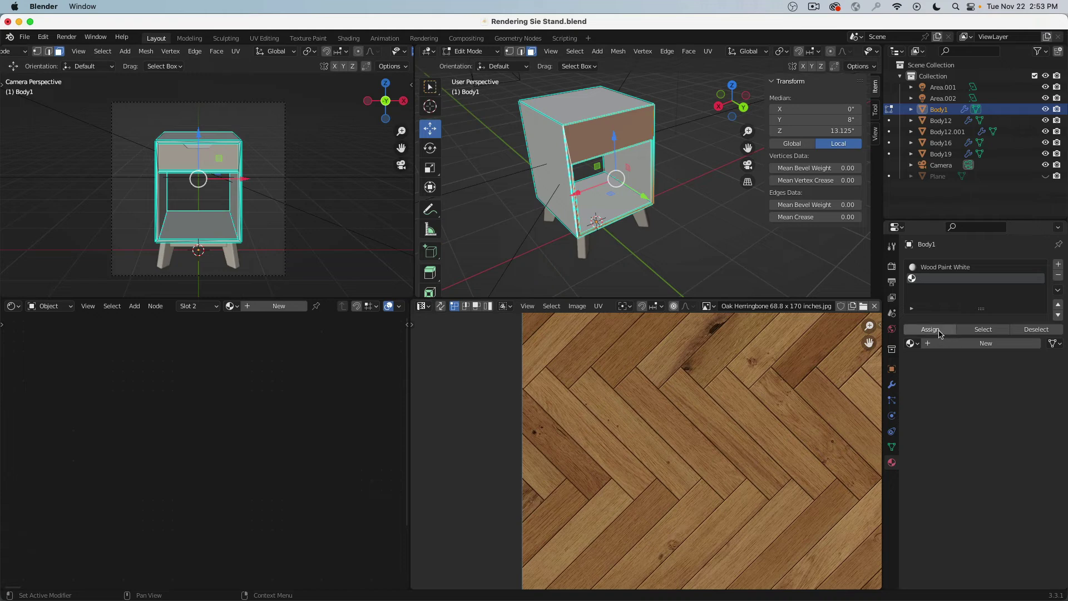
{"action": "left_click", "coordinate": [948, 343]}
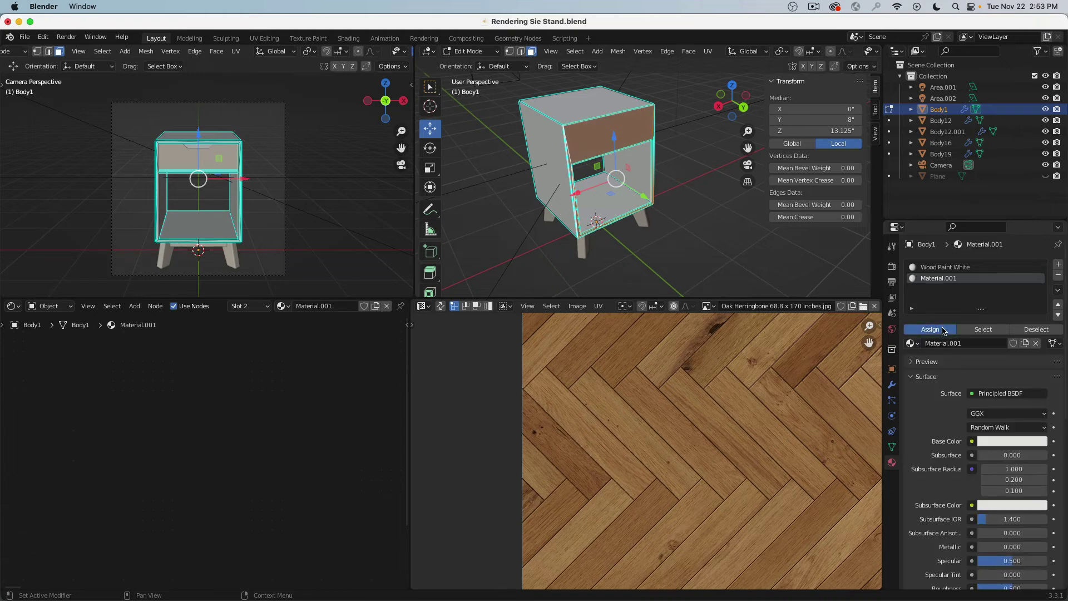
{"action": "left_click", "coordinate": [950, 269]}
{"action": "double_click", "coordinate": [954, 279]}
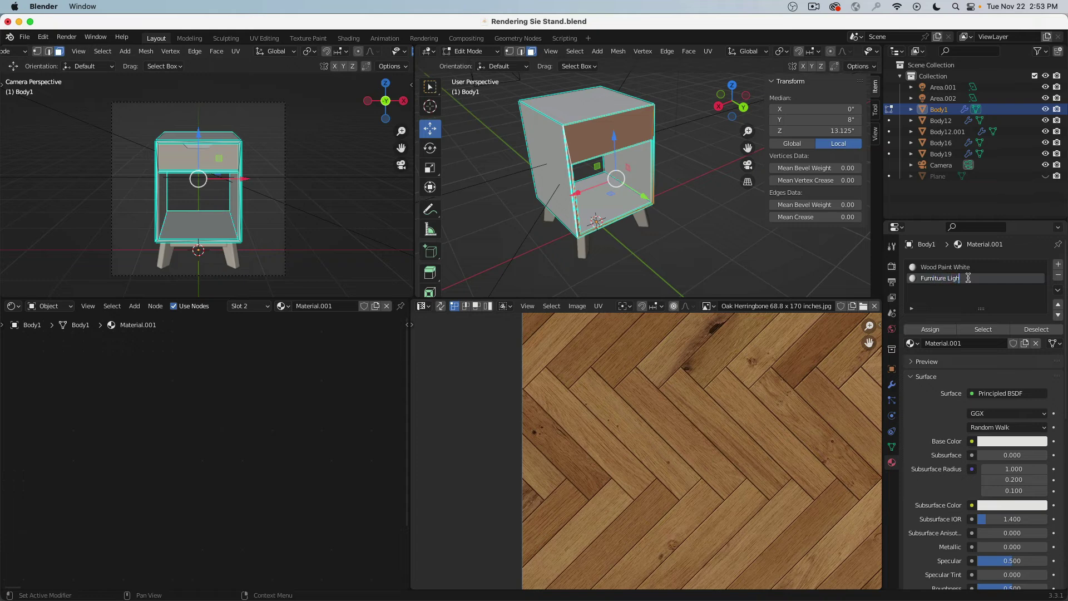
{"action": "key", "text": "Return"}
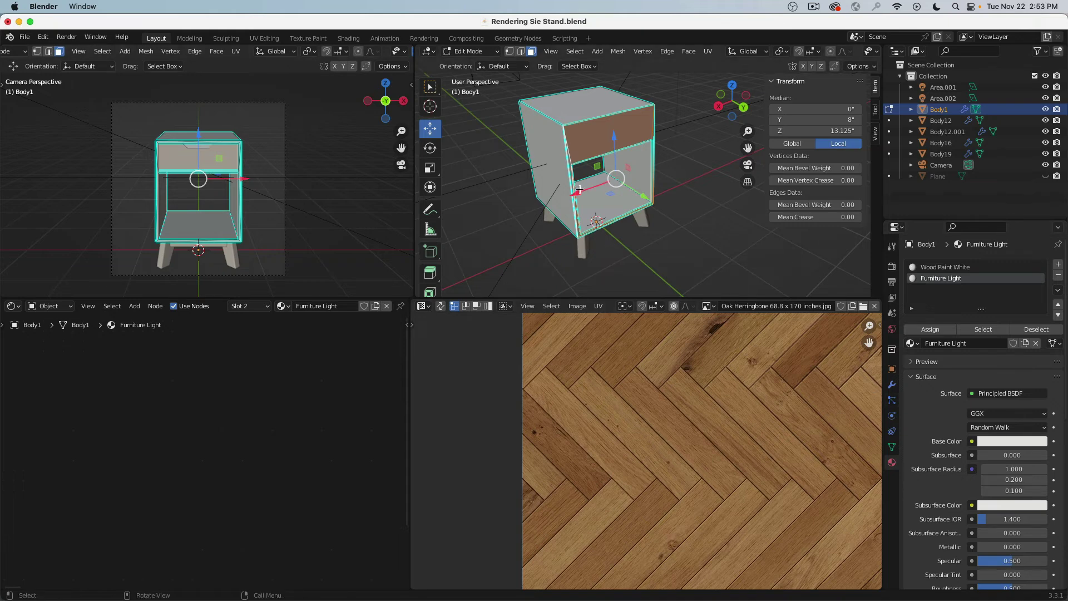
- Try a blue base color on the Furniture Light material in Object Mode and restore it to white
{"action": "left_click", "coordinate": [1009, 442]}
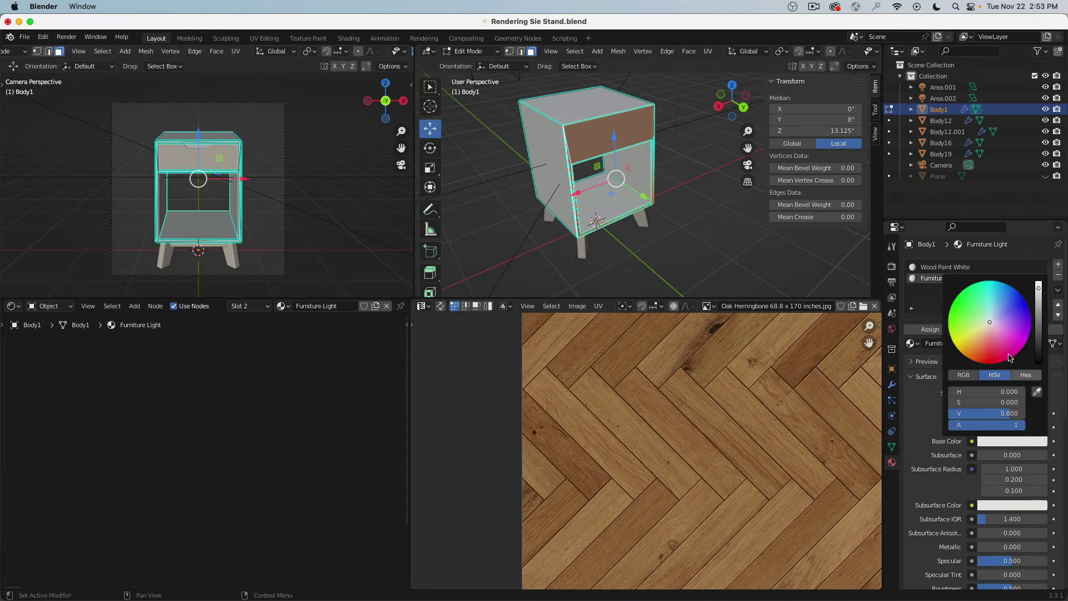
{"action": "left_click", "coordinate": [1013, 303]}
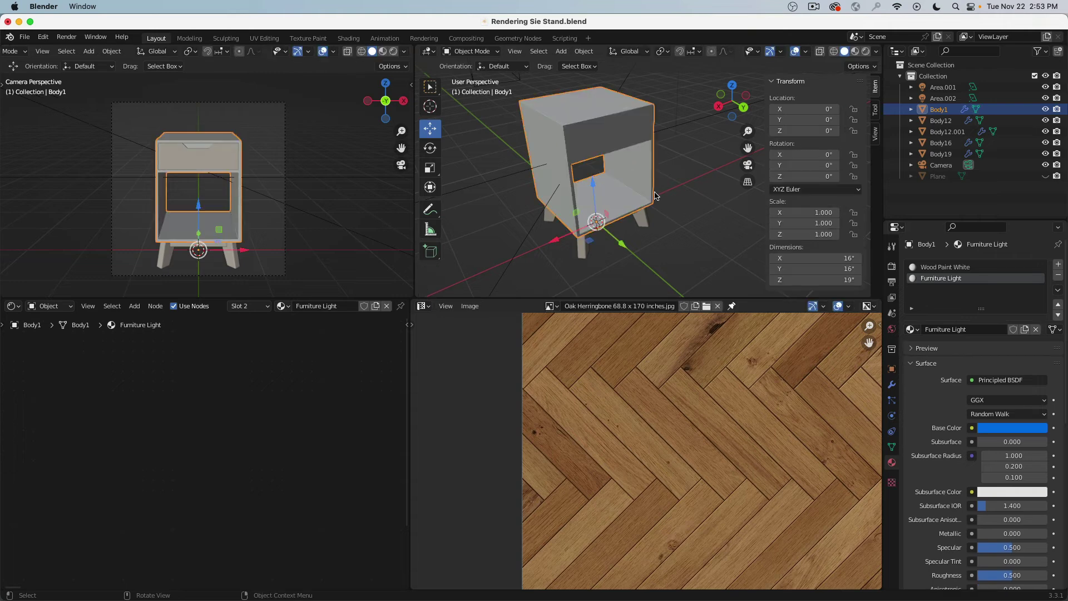
{"action": "key", "text": "Tab"}
{"action": "left_click_drag", "start_coordinate": [1010, 427], "coordinate": [1005, 427]}
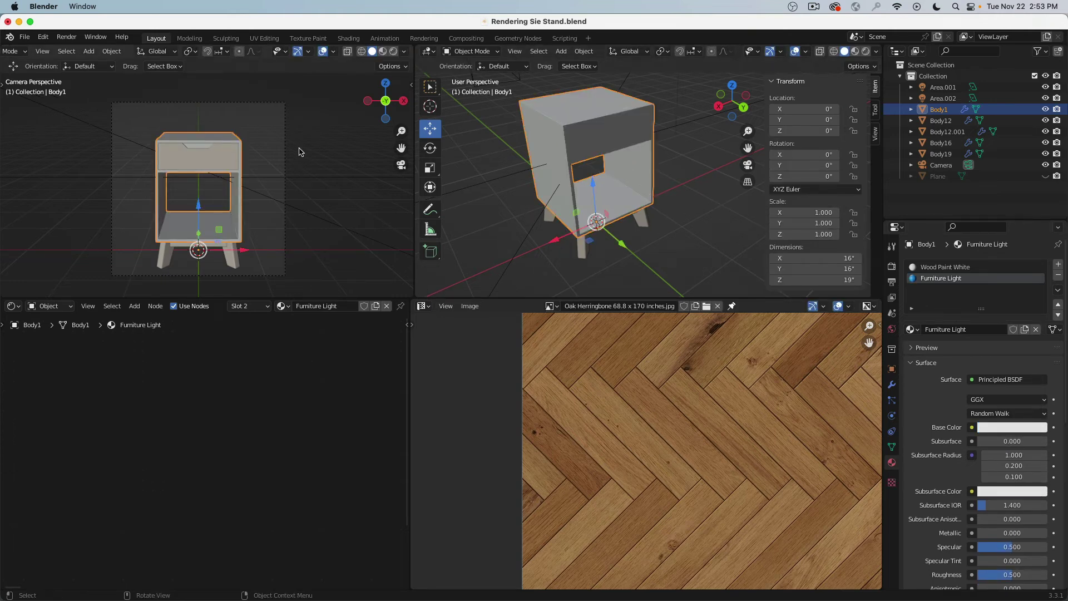
- Unhide the room's Plane object and switch the camera view to rendered shading
{"action": "left_click", "coordinate": [1045, 176]}
{"action": "mouse_move", "coordinate": [681, 159]}
{"action": "middle_mouse_down"}
{"action": "mouse_move", "coordinate": [695, 146]}
{"action": "mouse_move", "coordinate": [639, 162]}
{"action": "middle_mouse_up"}
{"action": "key", "text": "z"}
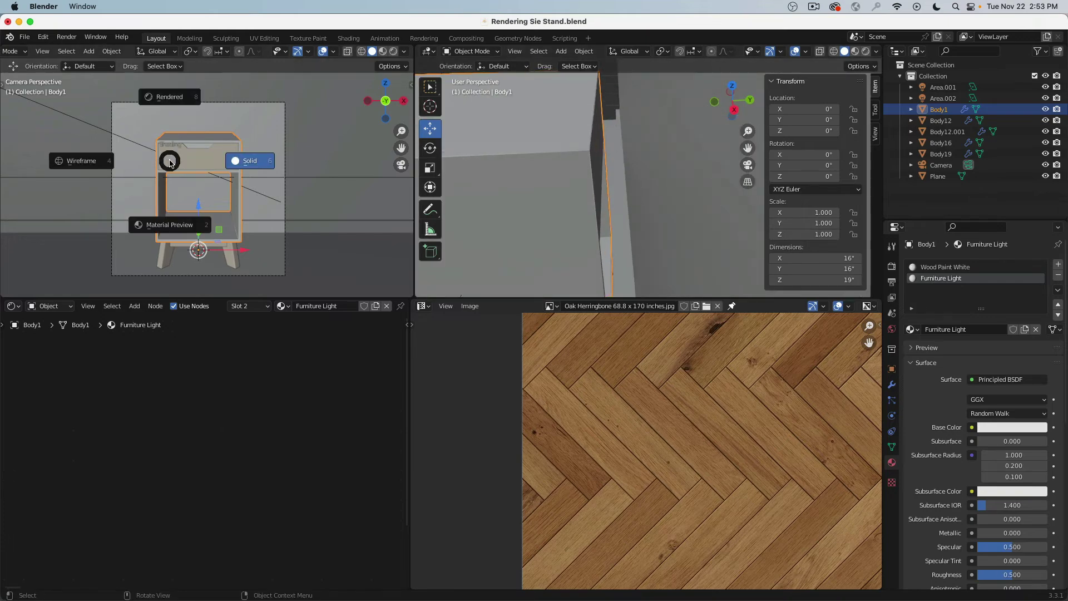
{"action": "left_click", "coordinate": [174, 98]}
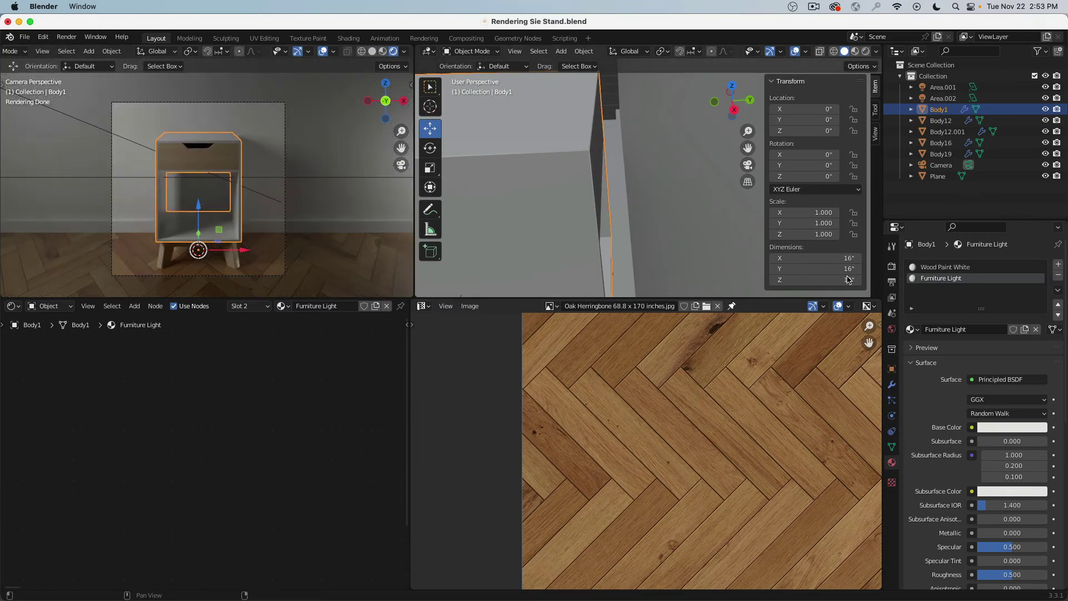
- Give the Furniture Light material a white emission color, trying strengths of 100 and 10 before setting it to 5
{"action": "scroll", "coordinate": [933, 441], "scroll_direction": "down", "scroll_amount": 10}
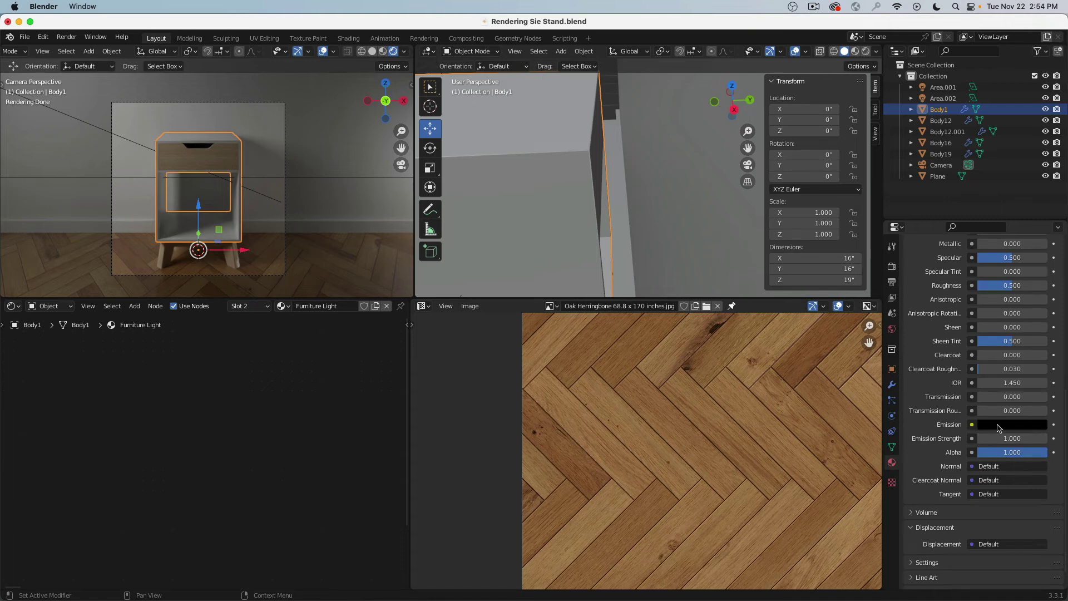
{"action": "left_click", "coordinate": [1018, 426]}
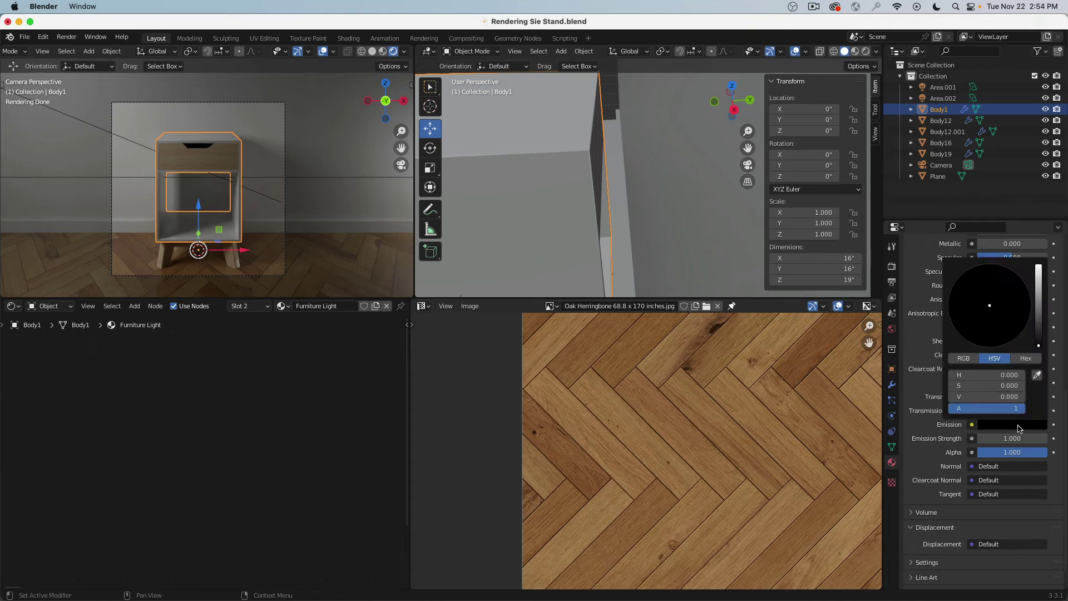
{"action": "left_click_drag", "start_coordinate": [1038, 322], "coordinate": [1038, 266]}
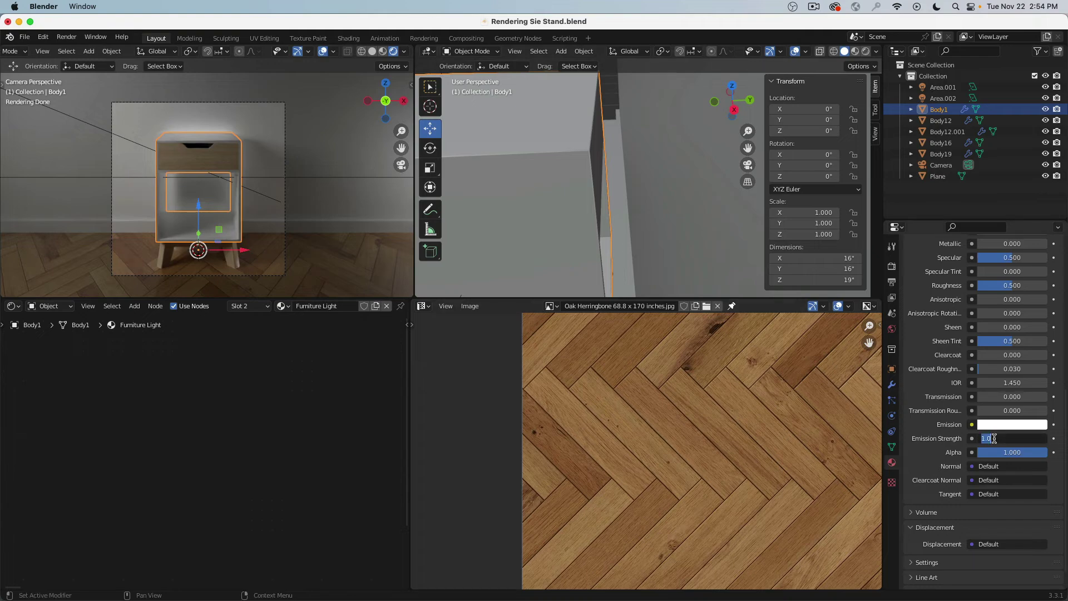
{"action": "key", "text": "Return"}
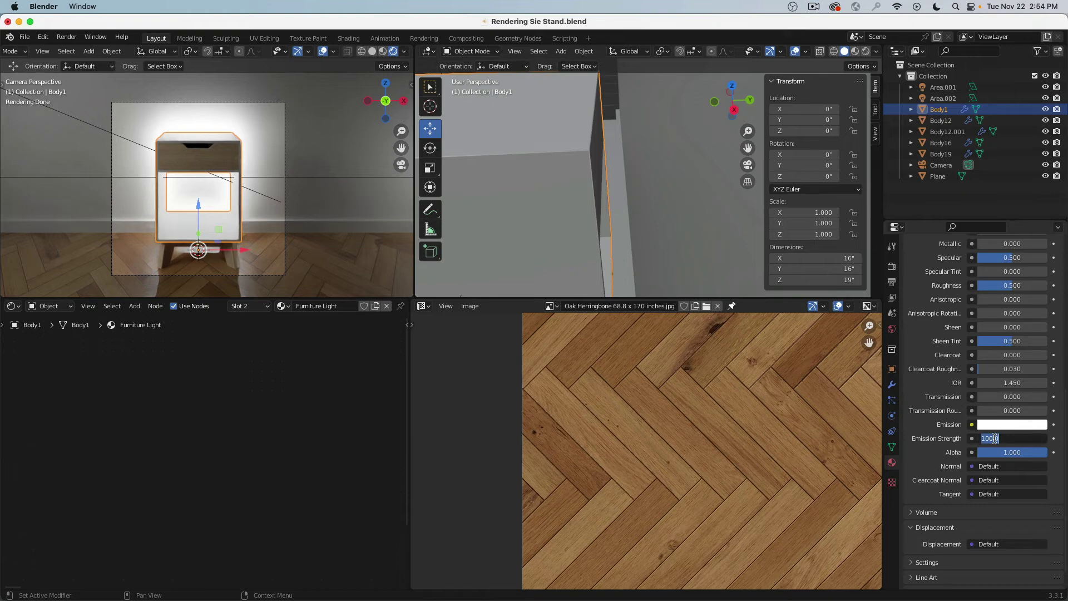
{"action": "type", "text": "10"}
{"action": "key", "text": "Return"}
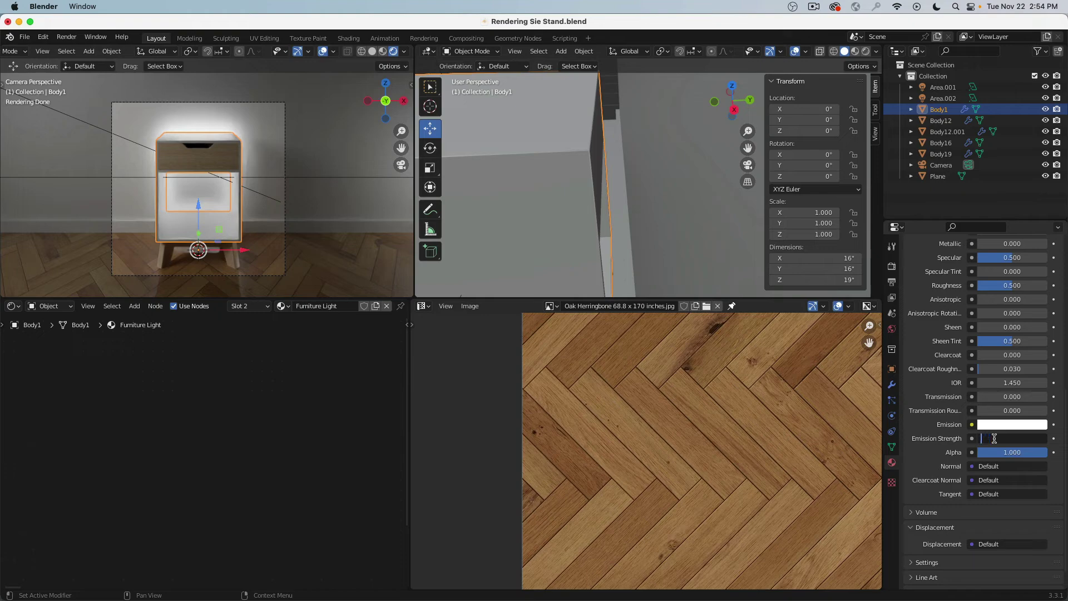
{"action": "type", "text": "5"}
{"action": "key", "text": "Return"}
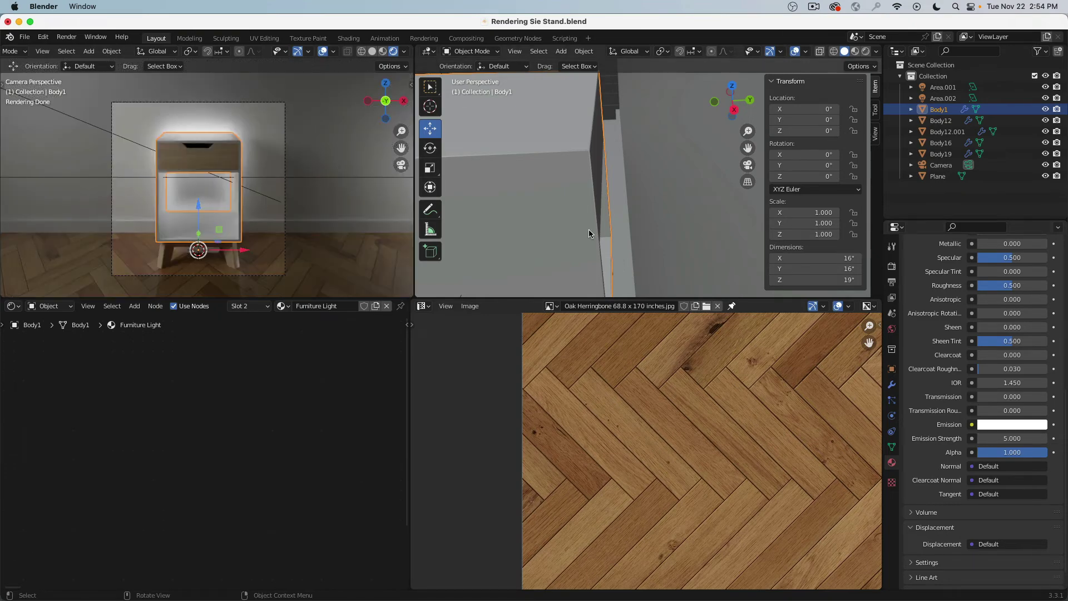
- Assign the Furniture Light material to Body1's inner face above the open shelf in Edit Mode, and return to Object Mode
{"action": "middle_click_drag", "start_coordinate": [589, 229], "coordinate": [610, 187]}
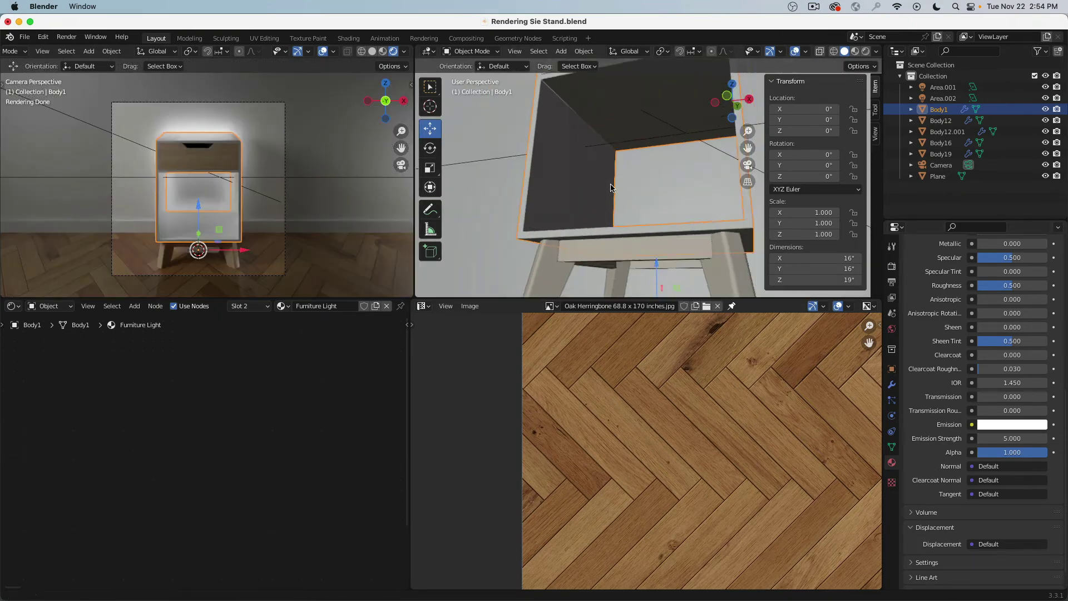
{"action": "scroll", "coordinate": [610, 188], "scroll_direction": "up", "scroll_amount": 3}
{"action": "left_click", "coordinate": [482, 52]}
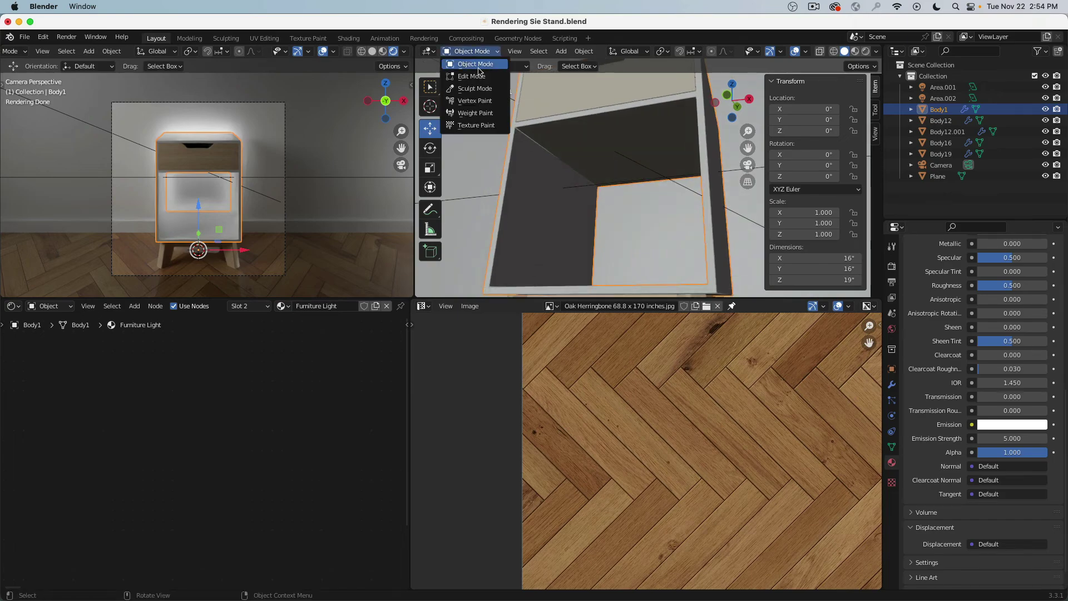
{"action": "left_click", "coordinate": [467, 73]}
{"action": "left_click", "coordinate": [612, 142]}
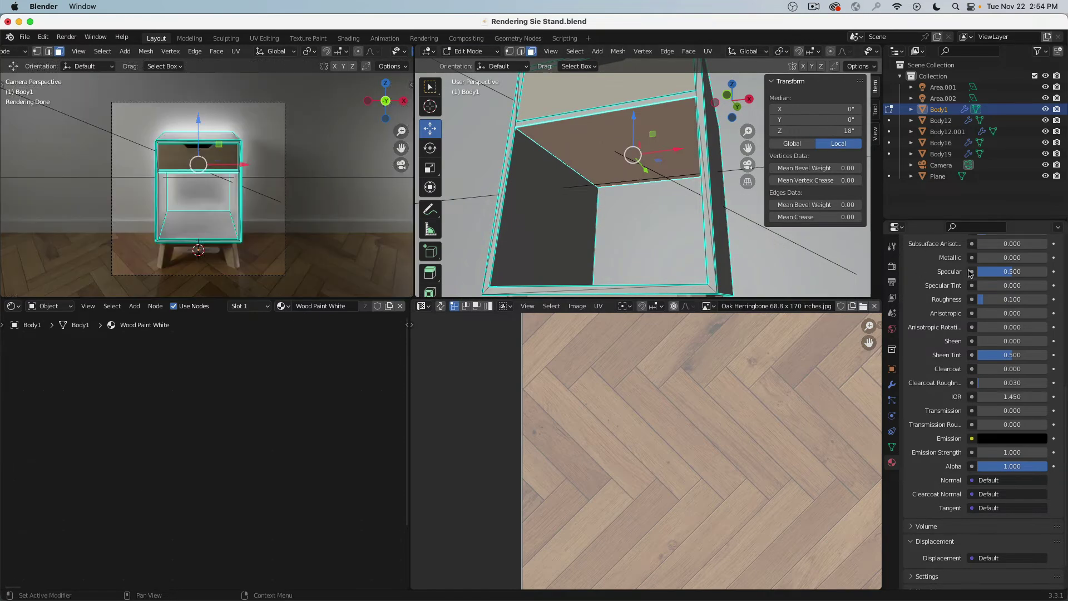
{"action": "scroll", "coordinate": [979, 362], "scroll_direction": "up", "scroll_amount": 10}
{"action": "left_click", "coordinate": [956, 278]}
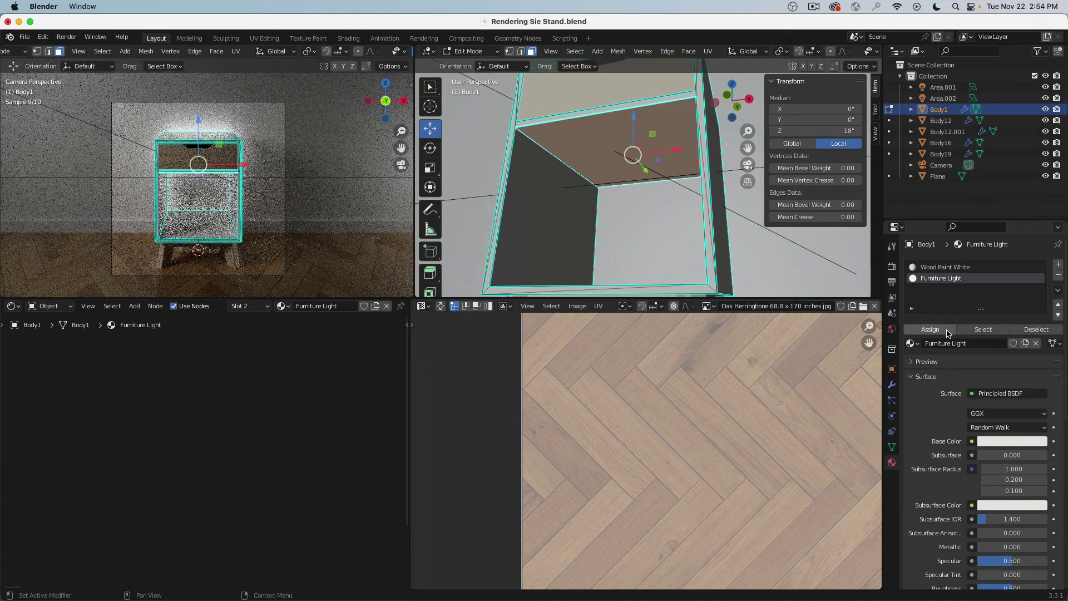
{"action": "left_click", "coordinate": [953, 331]}
{"action": "key", "text": "Tab"}
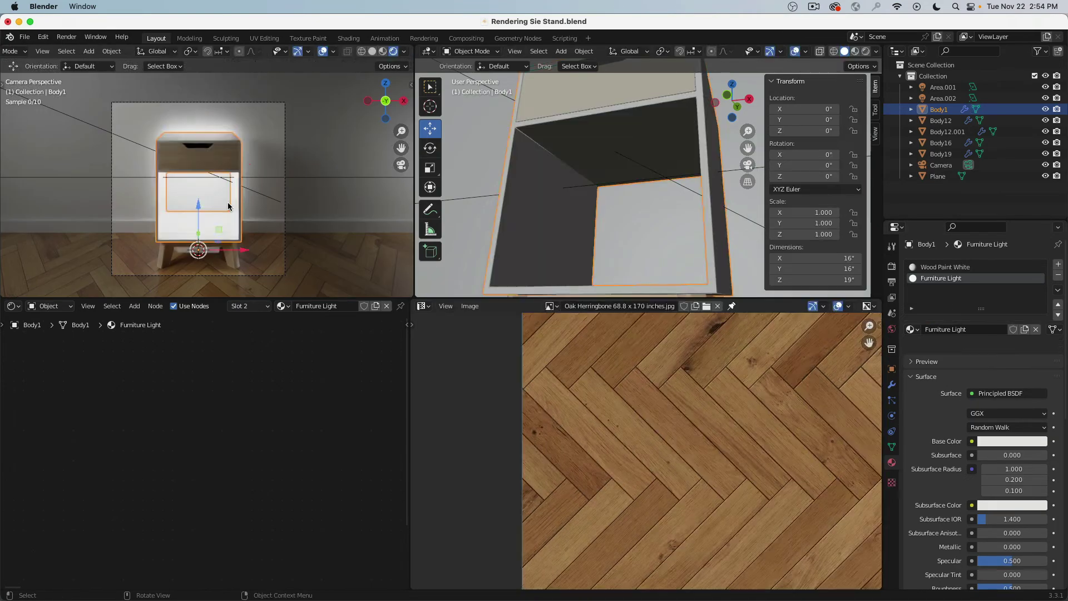
- Examine the glow around the nightstand, set the Furniture Light emission strength to 2.5 and return to the camera view
{"action": "middle_click_drag", "start_coordinate": [230, 193], "coordinate": [305, 191]}
{"action": "scroll", "coordinate": [304, 192], "scroll_direction": "up", "scroll_amount": 5}
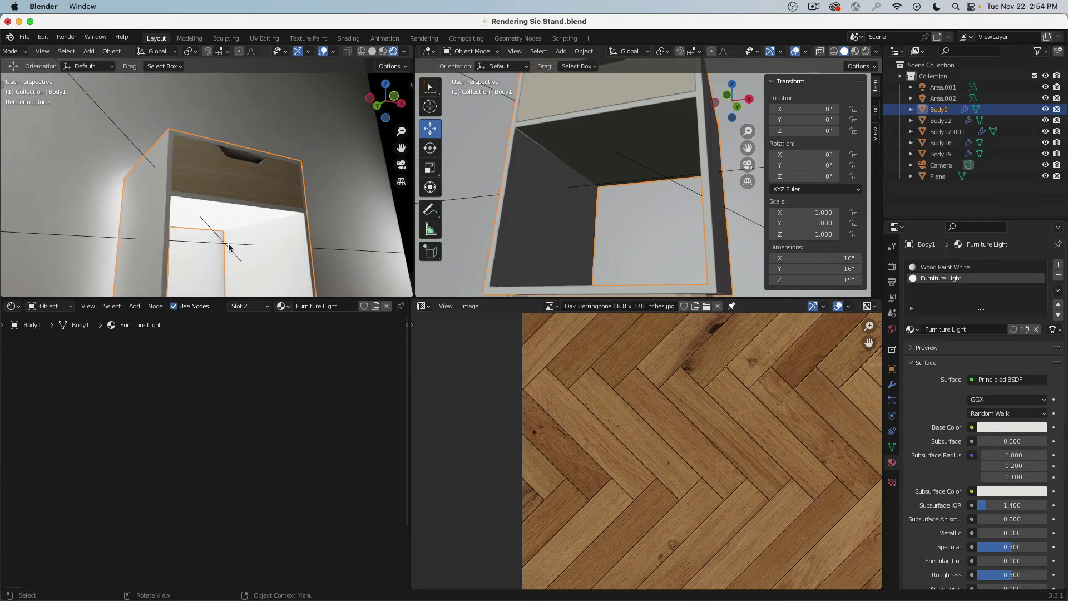
{"action": "scroll", "coordinate": [202, 207], "scroll_direction": "down", "scroll_amount": 3}
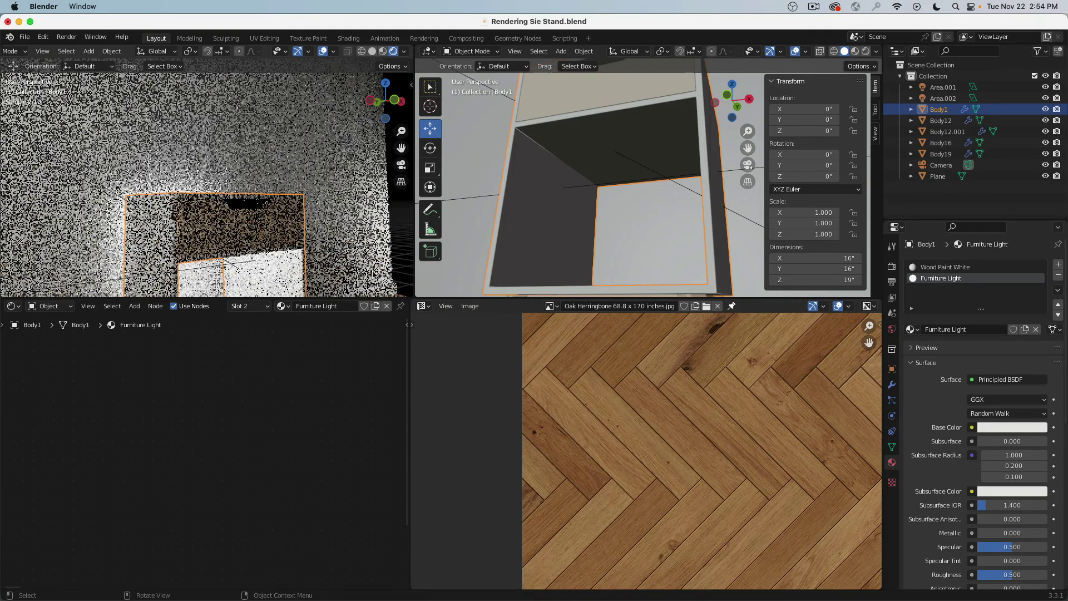
{"action": "scroll", "coordinate": [993, 445], "scroll_direction": "down", "scroll_amount": 10}
{"action": "left_click", "coordinate": [1010, 439]}
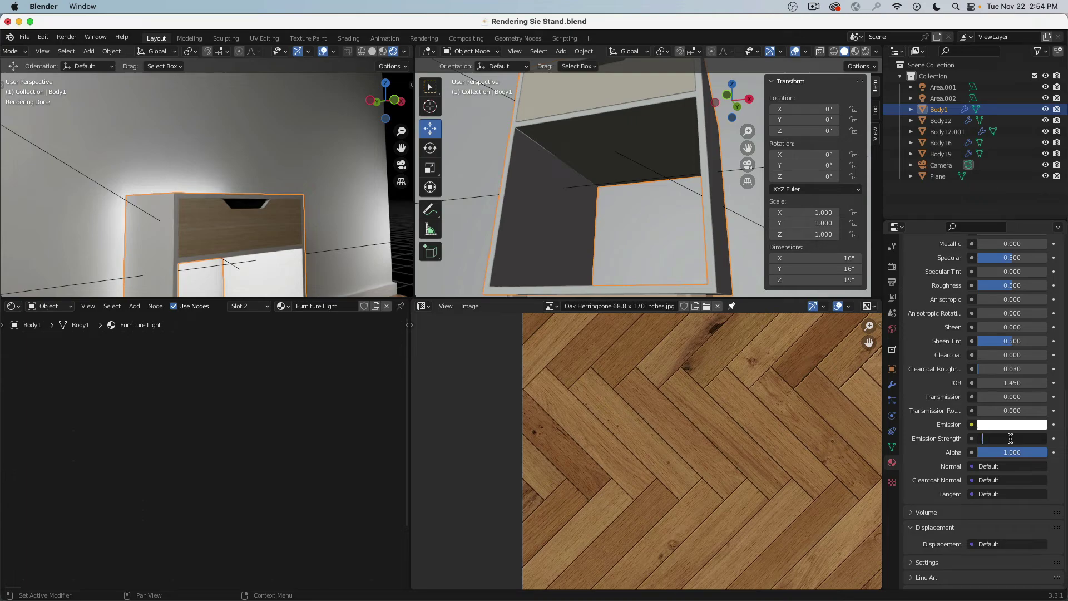
{"action": "type", "text": "2.5"}
{"action": "key", "text": "Return"}
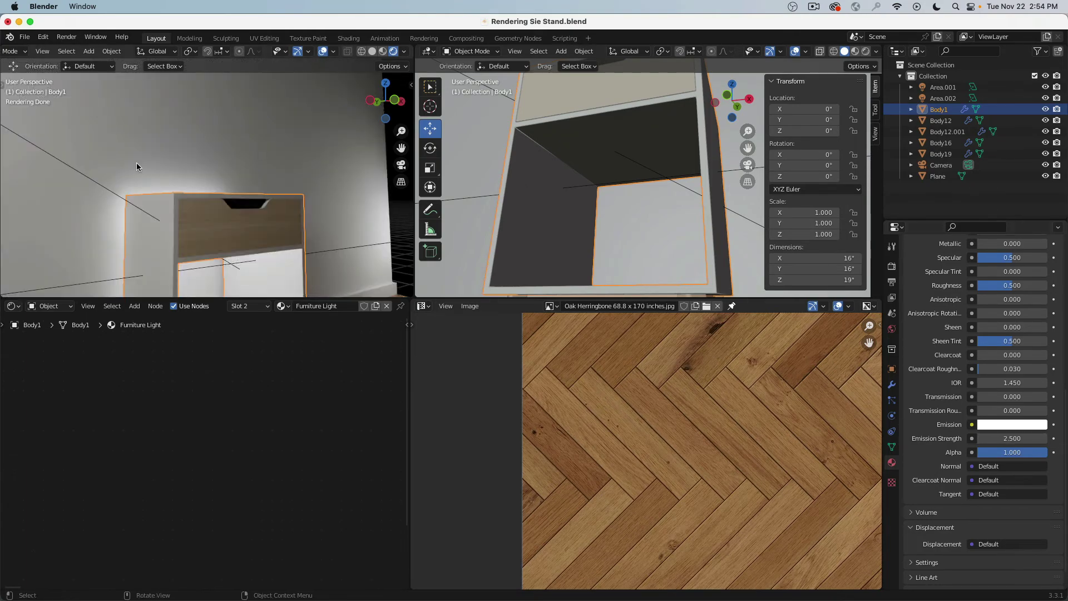
{"action": "scroll", "coordinate": [137, 178], "scroll_direction": "down", "scroll_amount": 5}
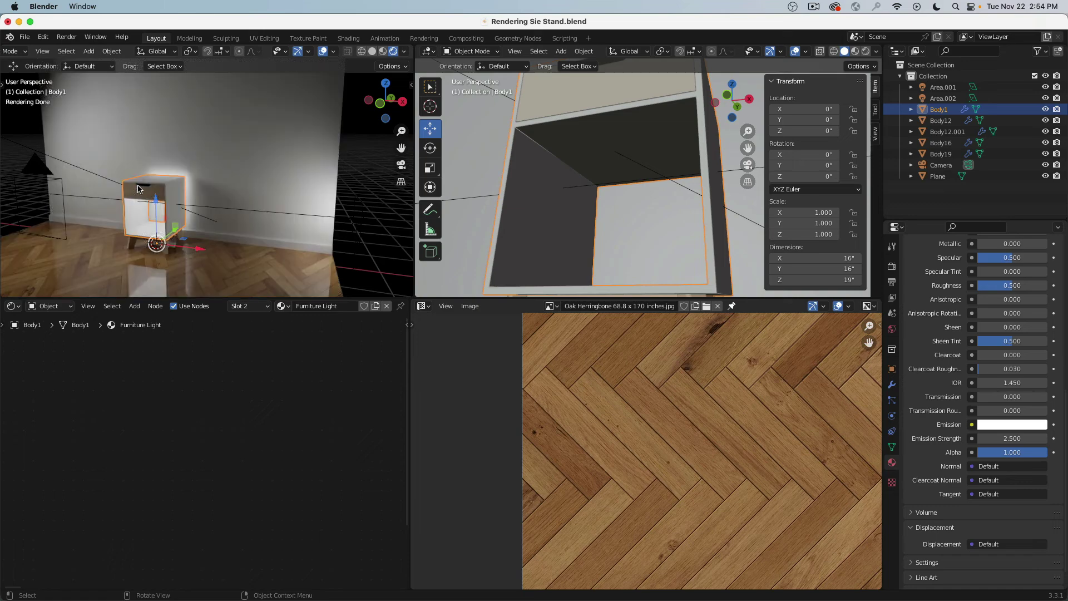
{"action": "key", "text": "KP_0"}
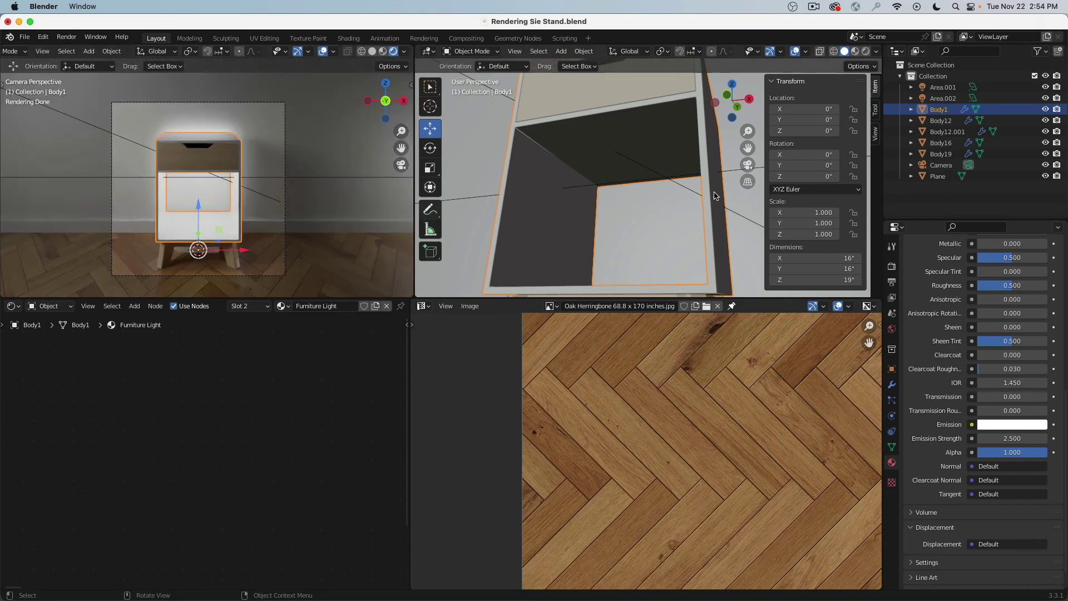
- Add a Spot light to the scene while viewing the nightstand from the right side in orthographic view
{"action": "scroll", "coordinate": [637, 186], "scroll_direction": "down", "scroll_amount": 8}
{"action": "key", "text": "KP_3"}
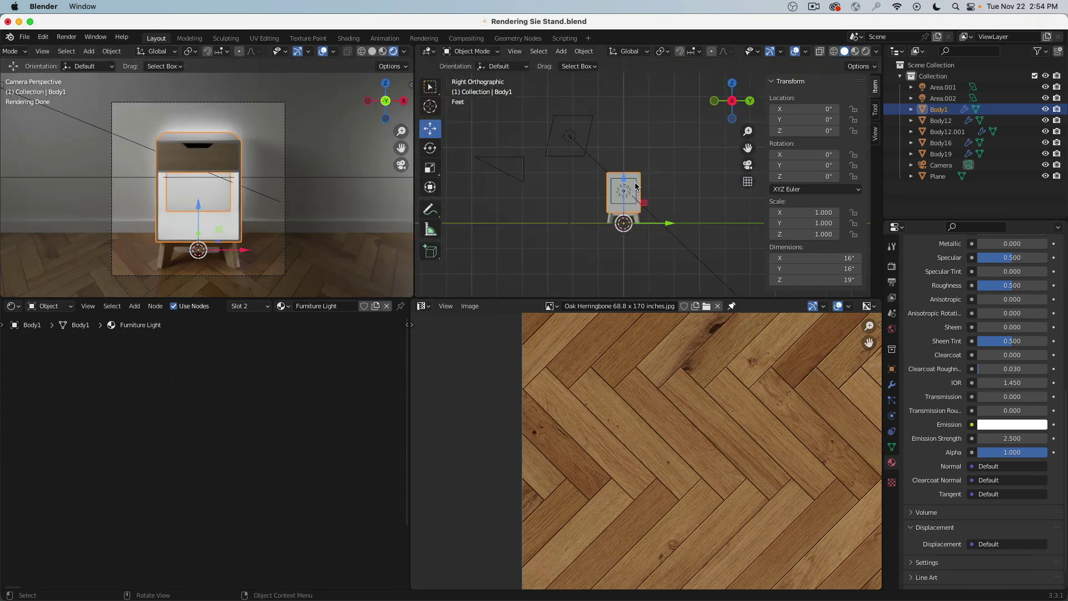
{"action": "middle_click_drag", "start_coordinate": [643, 174], "coordinate": [629, 199], "text": "shift"}
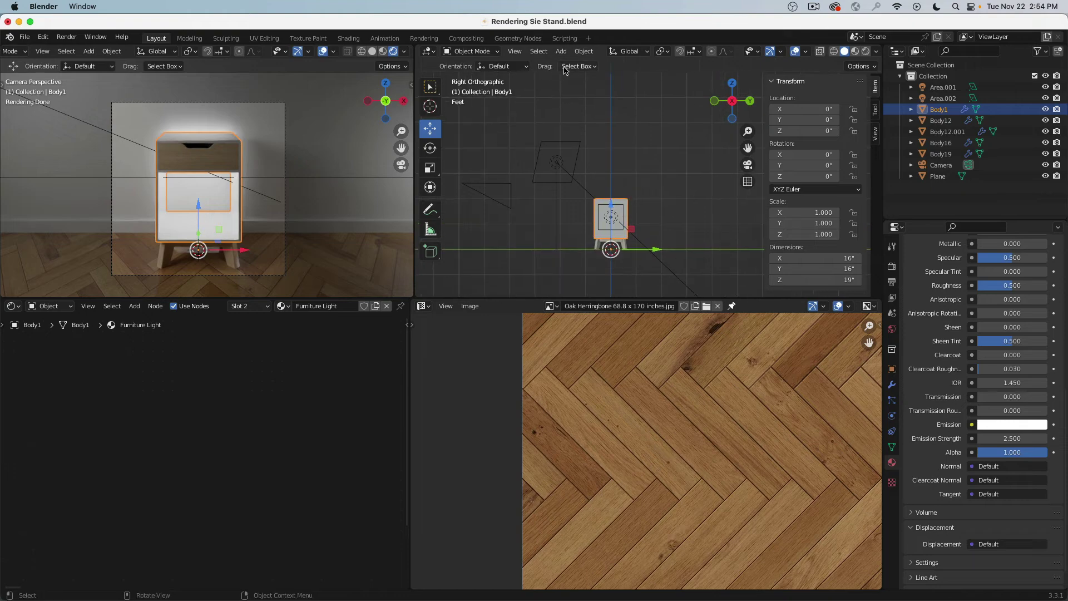
{"action": "key", "text": "shift+a"}
{"action": "mouse_move", "coordinate": [578, 196]}
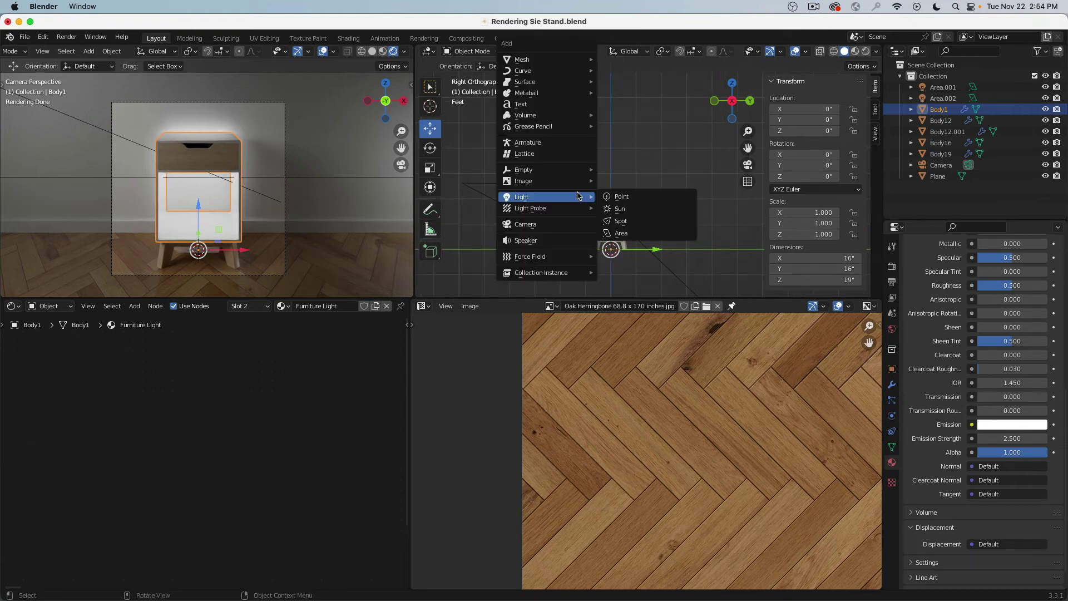
{"action": "left_click", "coordinate": [634, 221]}
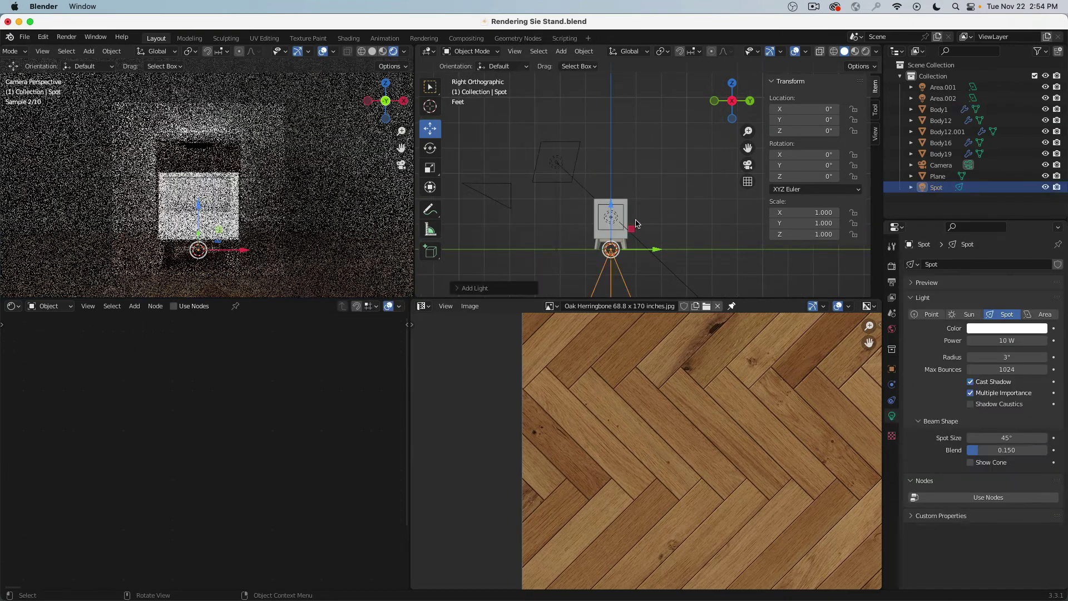
- Place the spot light above and in front of the nightstand at about Y -42", Z 55", tilted about 46° towards it
{"action": "key", "text": "g"}
{"action": "left_click", "coordinate": [575, 152]}
{"action": "key", "text": "r"}
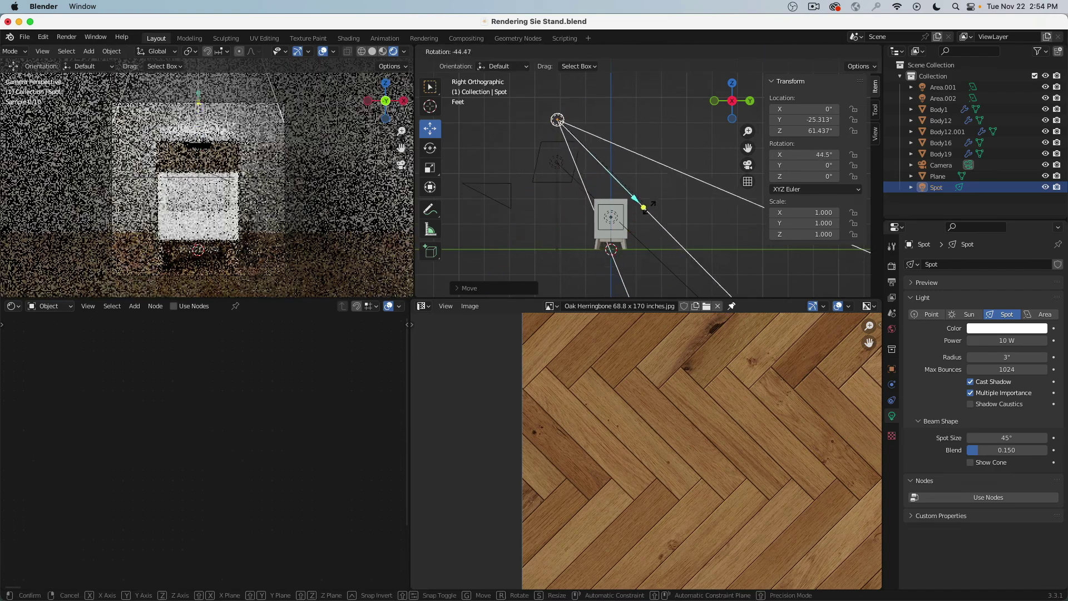
{"action": "left_click", "coordinate": [636, 201]}
{"action": "key", "text": "g"}
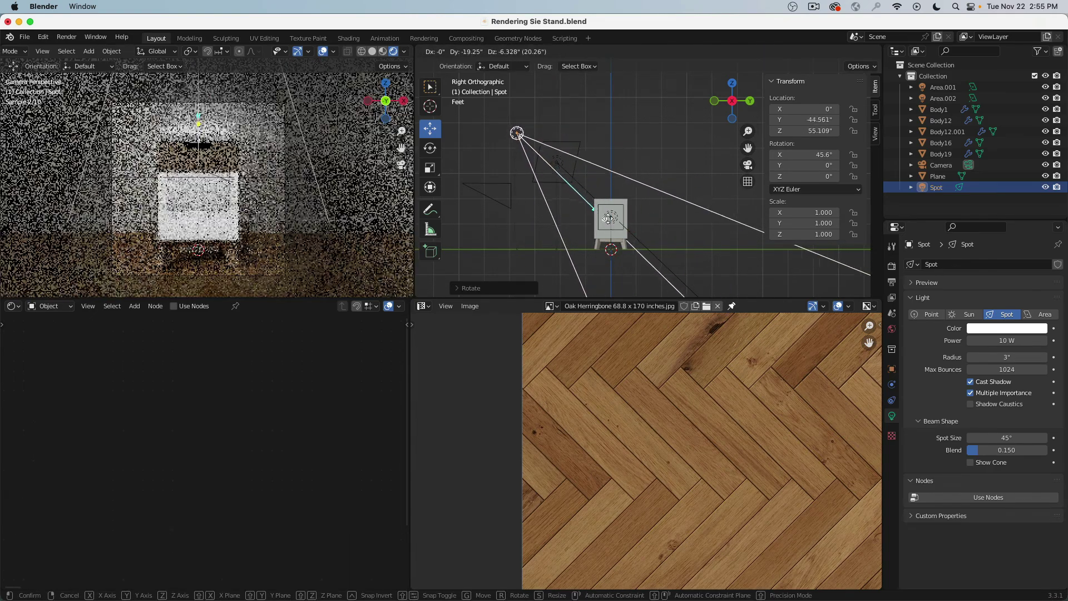
{"action": "left_click", "coordinate": [579, 207]}
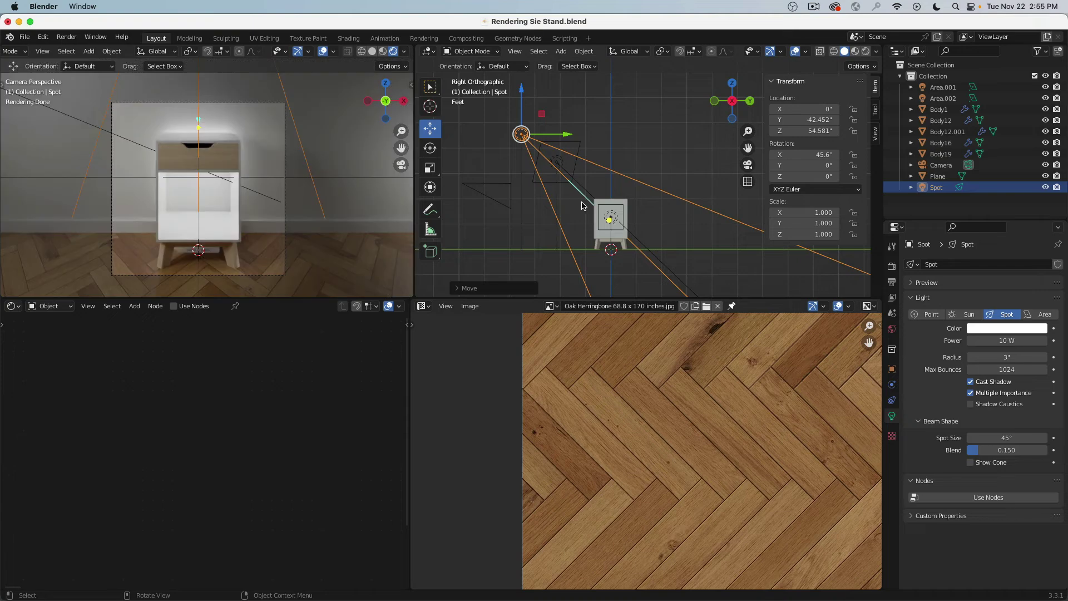
- Hide both area lights, Area.001 and Area.002, so that they do not light the scene
{"action": "left_click", "coordinate": [558, 162]}
{"action": "middle_click_drag", "start_coordinate": [558, 163], "coordinate": [723, 223]}
{"action": "left_click", "coordinate": [718, 217], "text": "shift"}
{"action": "key", "text": "KP_Decimal"}
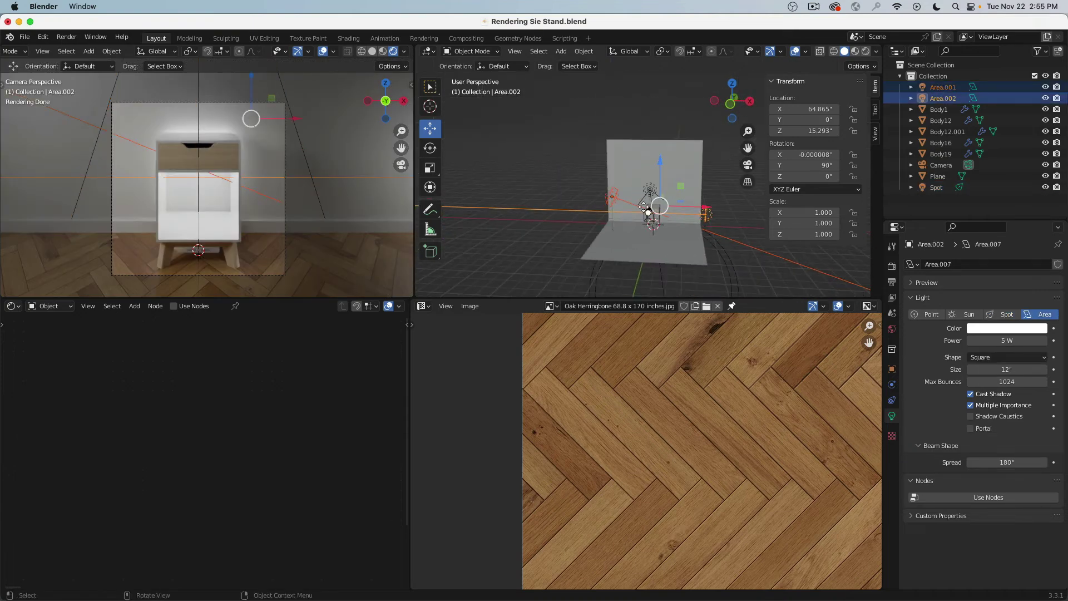
{"action": "key", "text": "h"}
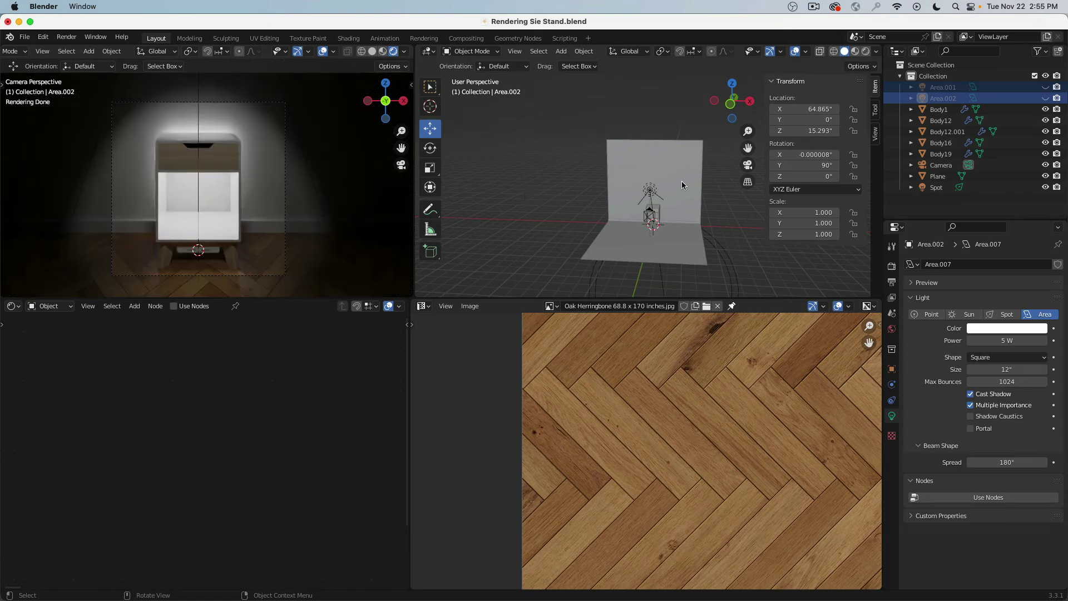
- Reposition the spot light to about Y -26", Z 75" with a 28.6° tilt, and set its spot size to 47° and blend to 1
{"action": "left_click", "coordinate": [649, 193]}
{"action": "key", "text": "KP_3"}
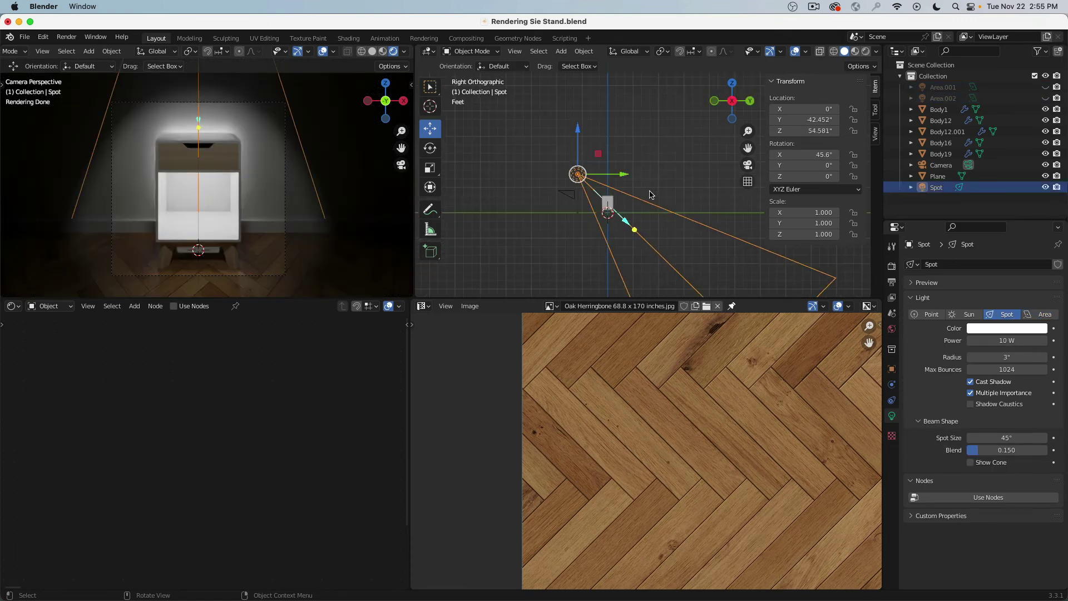
{"action": "key", "text": "g"}
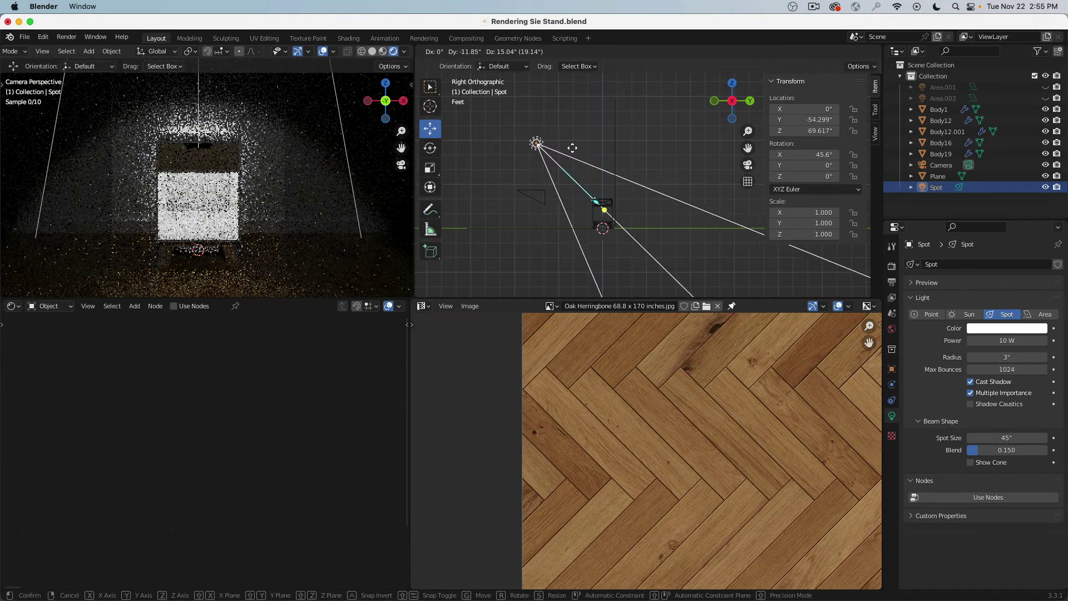
{"action": "left_click", "coordinate": [599, 140]}
{"action": "key", "text": "r"}
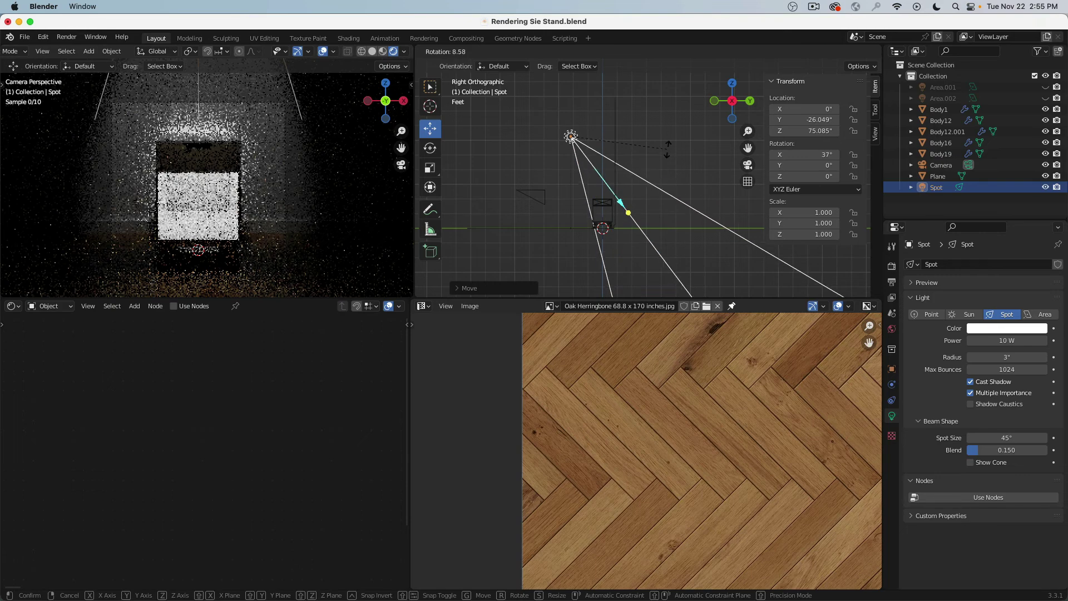
{"action": "left_click", "coordinate": [590, 162]}
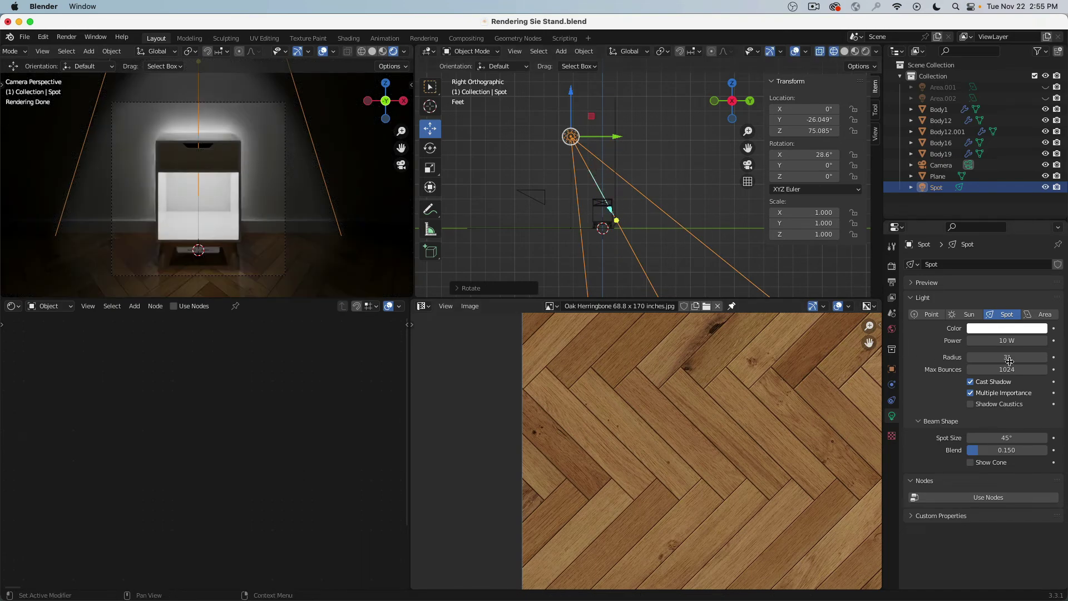
{"action": "left_click_drag", "start_coordinate": [1005, 438], "coordinate": [967, 449]}
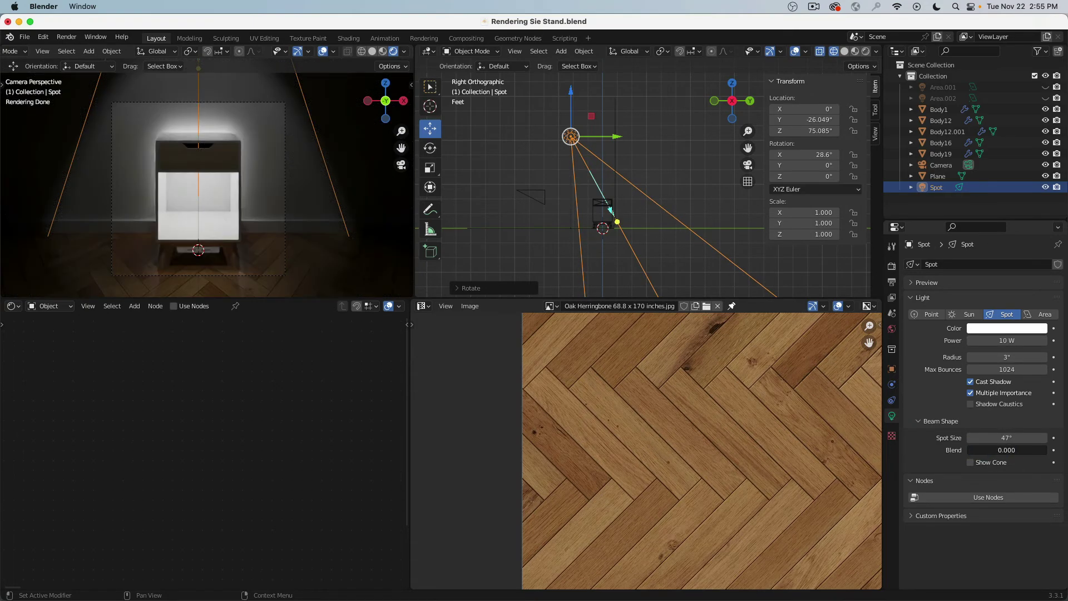
{"action": "left_click_drag", "start_coordinate": [968, 450], "coordinate": [1048, 449]}
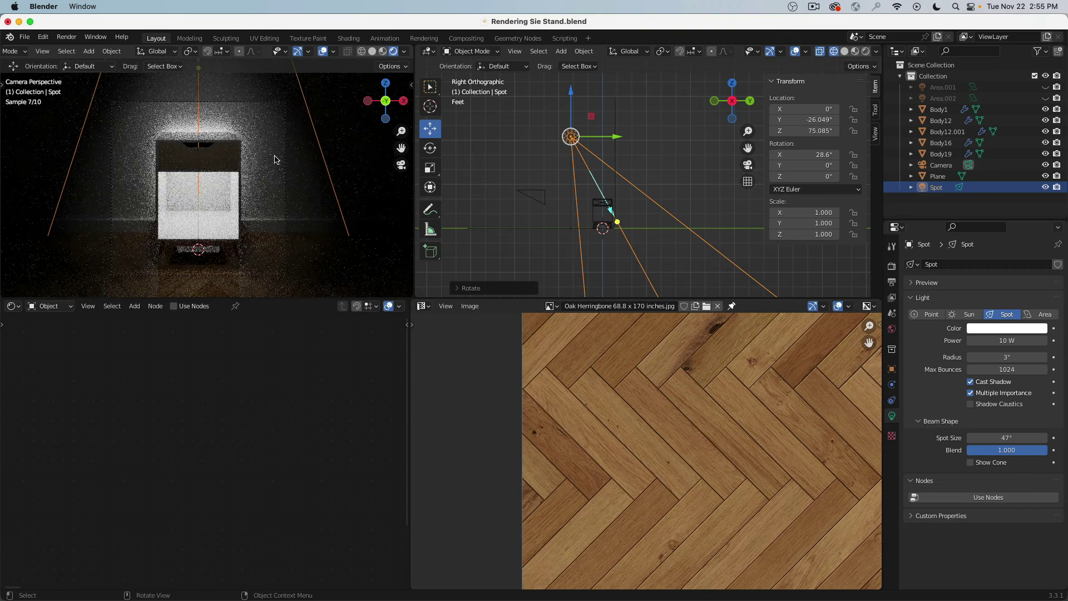
- Delete the spot light and unhide the two area lights
{"action": "key", "text": "x"}
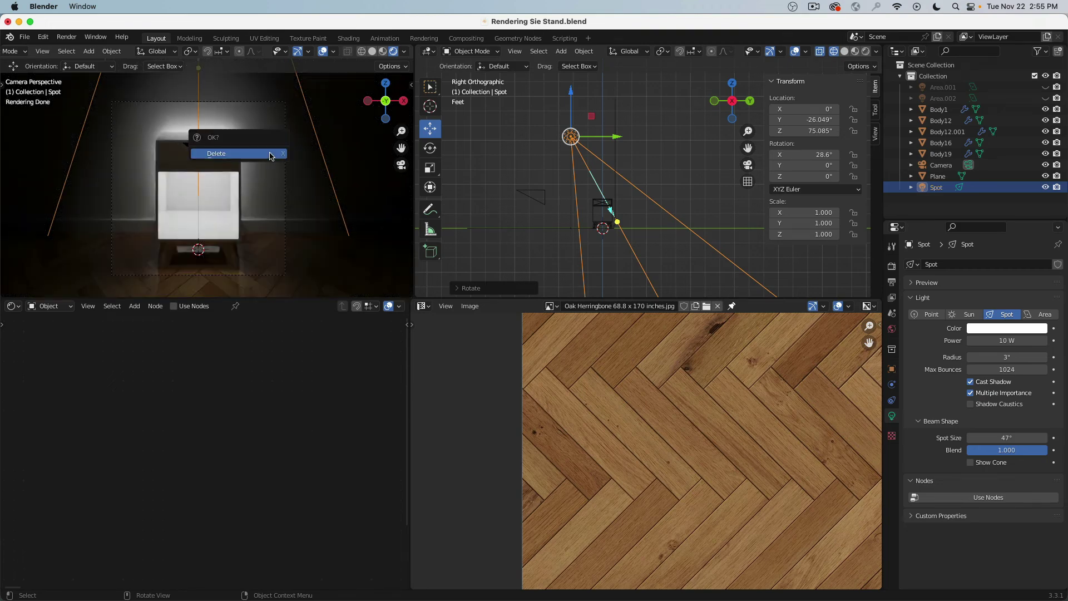
{"action": "left_click", "coordinate": [271, 156]}
{"action": "key", "text": "alt+h"}
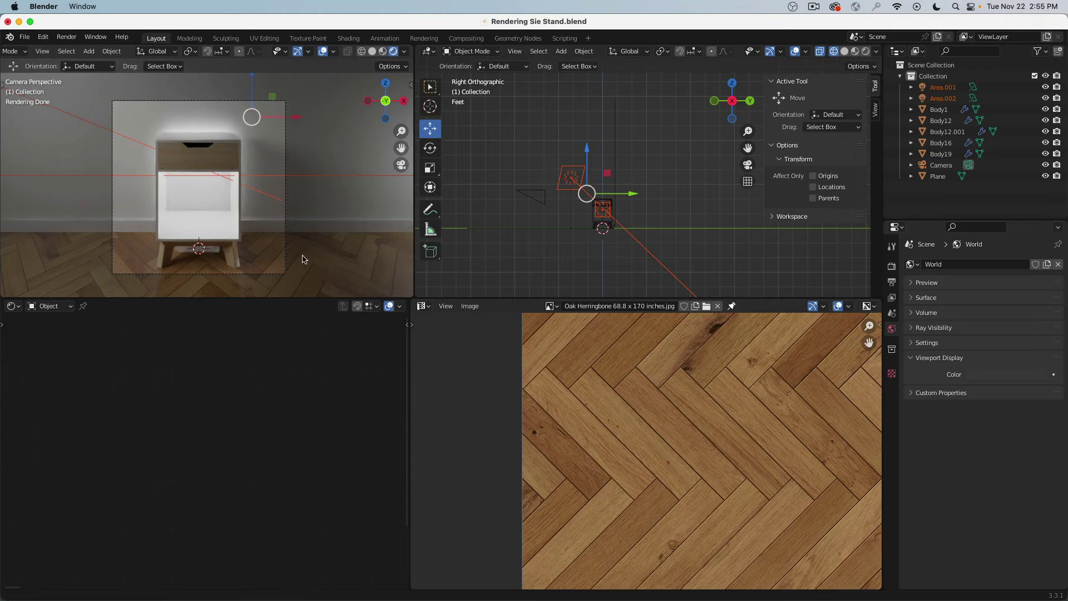
- Select the room's Plane and move the Oak Herringbone image texture node lower in the Wood Floor node tree
{"action": "middle_click_drag", "start_coordinate": [300, 259], "coordinate": [327, 215], "text": "shift"}
{"action": "left_click", "coordinate": [267, 255]}
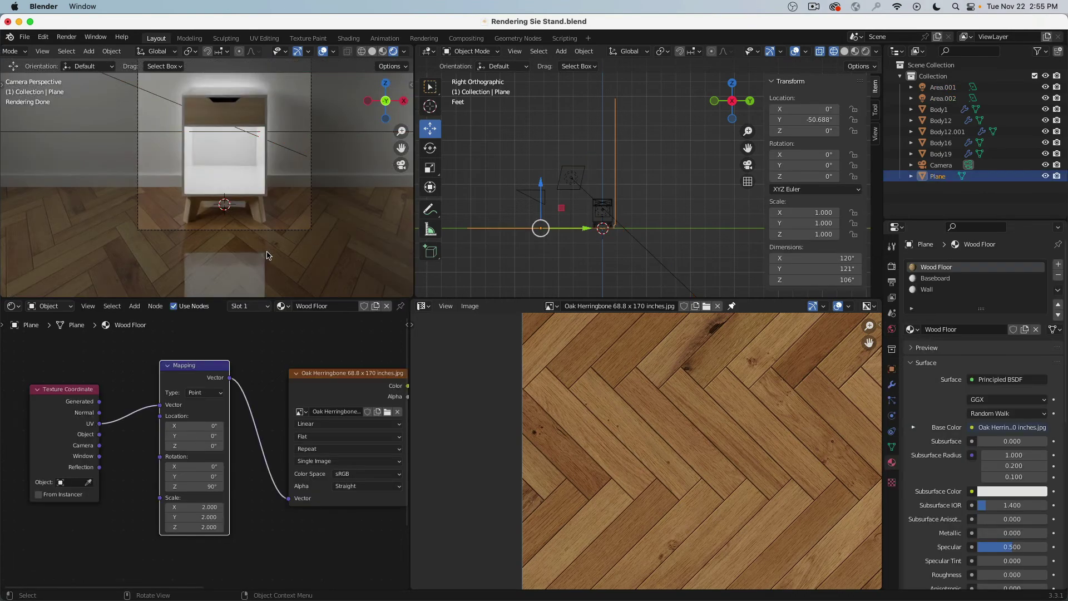
{"action": "scroll", "coordinate": [206, 377], "scroll_direction": "right", "scroll_amount": 10}
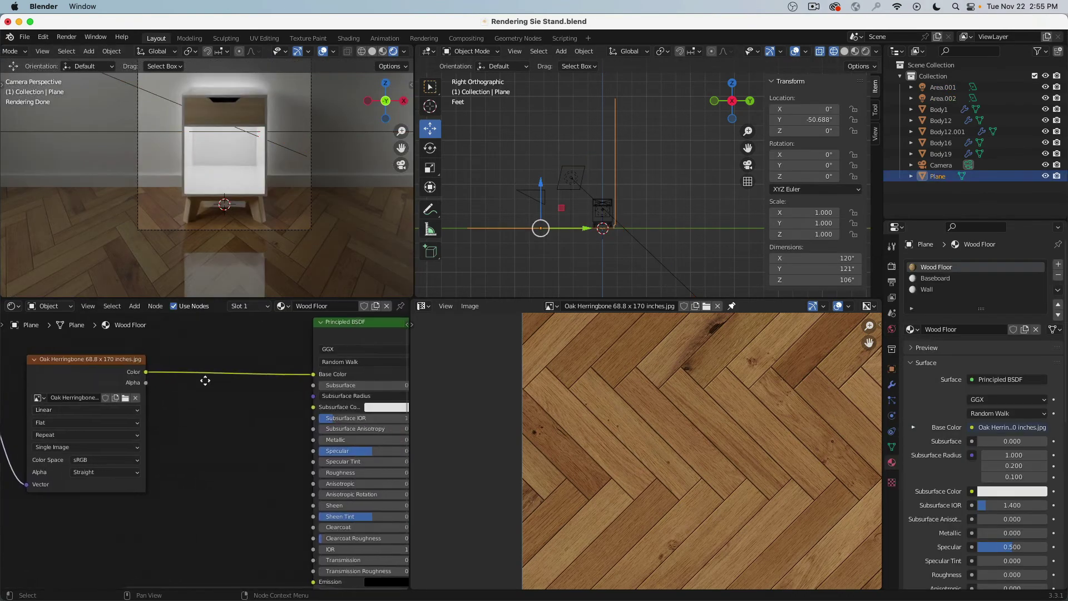
{"action": "scroll", "coordinate": [298, 405], "scroll_direction": "left", "scroll_amount": 2}
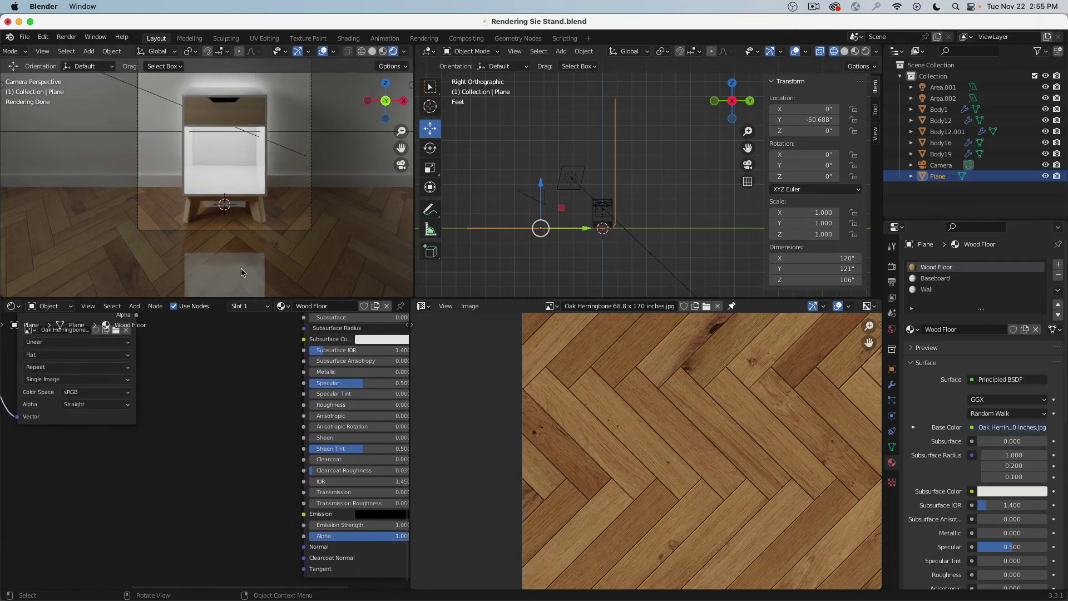
{"action": "scroll", "coordinate": [184, 432], "scroll_direction": "up", "scroll_amount": 5}
{"action": "left_click_drag", "start_coordinate": [128, 369], "coordinate": [98, 434]}
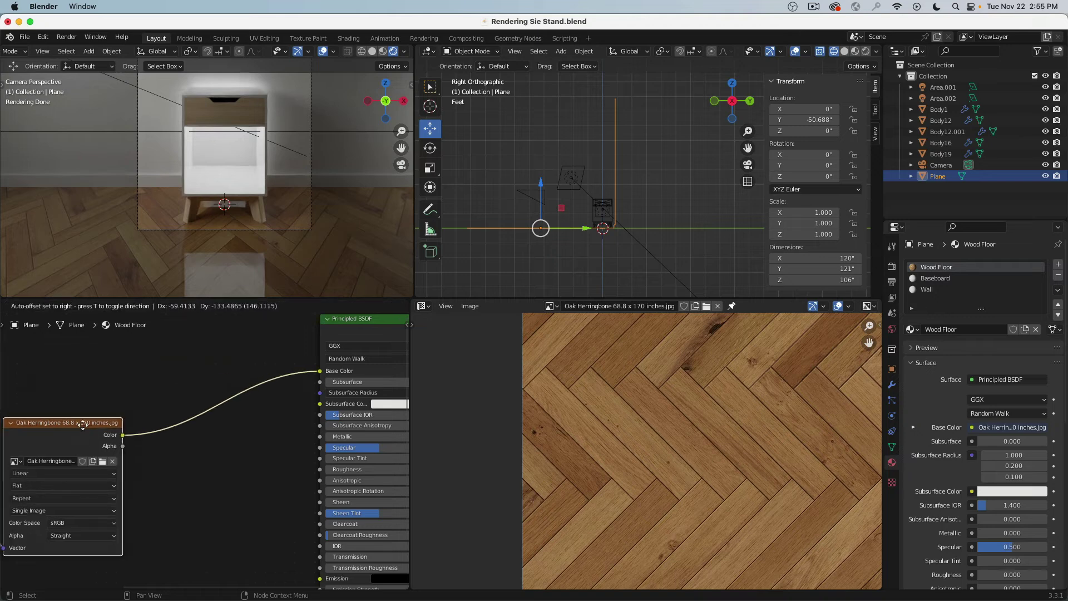
{"action": "middle_click_drag", "start_coordinate": [155, 480], "coordinate": [207, 411]}
{"action": "scroll", "coordinate": [225, 416], "scroll_direction": "down", "scroll_amount": 2}
- Add a Bump node between the image texture and the Principled BSDF in the Wood Floor material
{"action": "key", "text": "shift+a"}
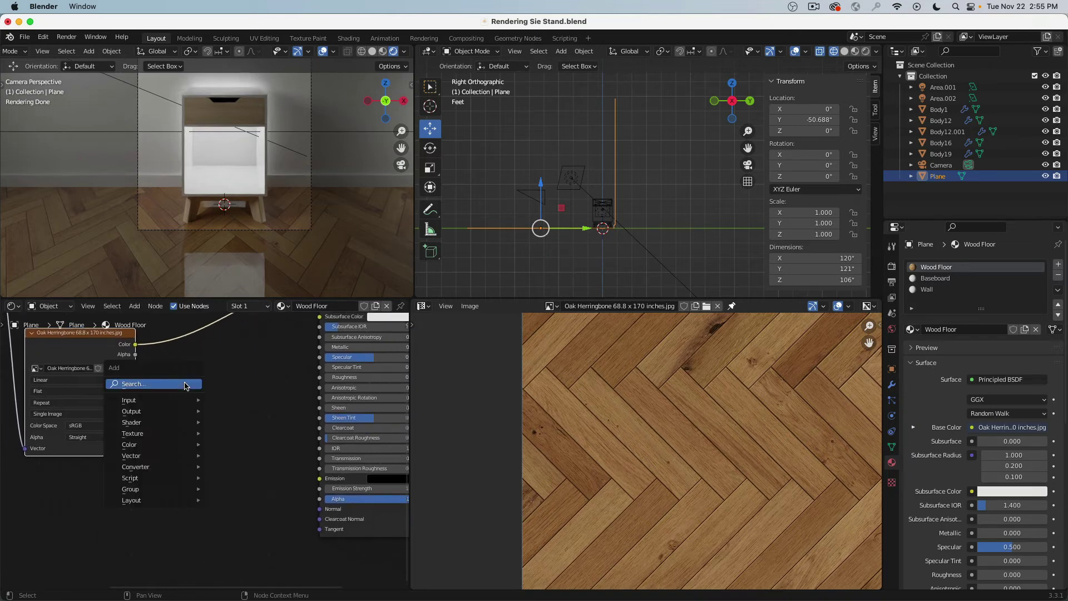
{"action": "mouse_move", "coordinate": [154, 461]}
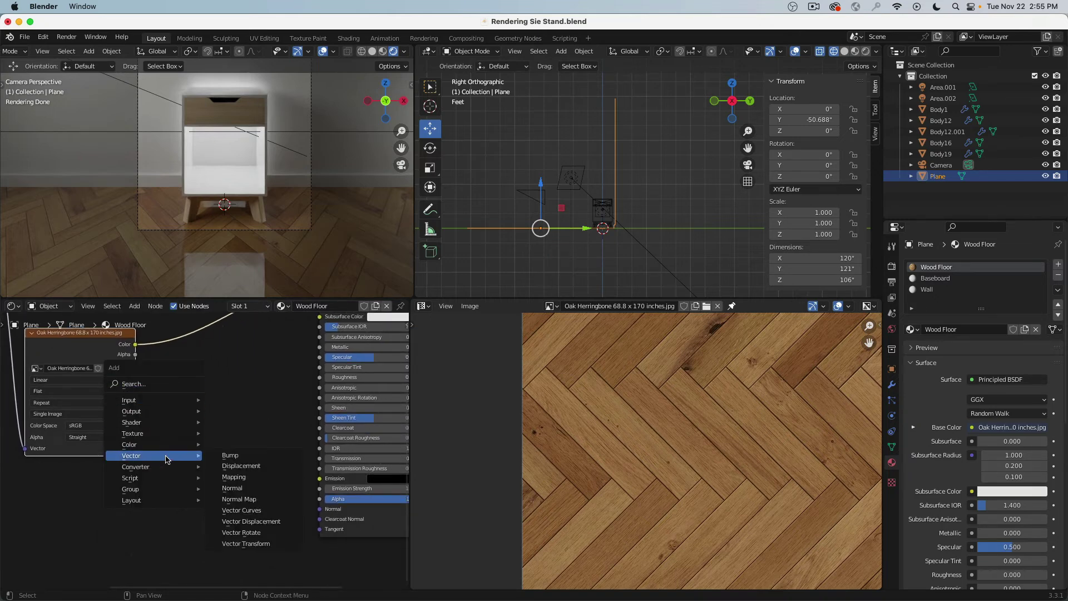
{"action": "left_click", "coordinate": [239, 457]}
{"action": "left_click", "coordinate": [234, 452]}
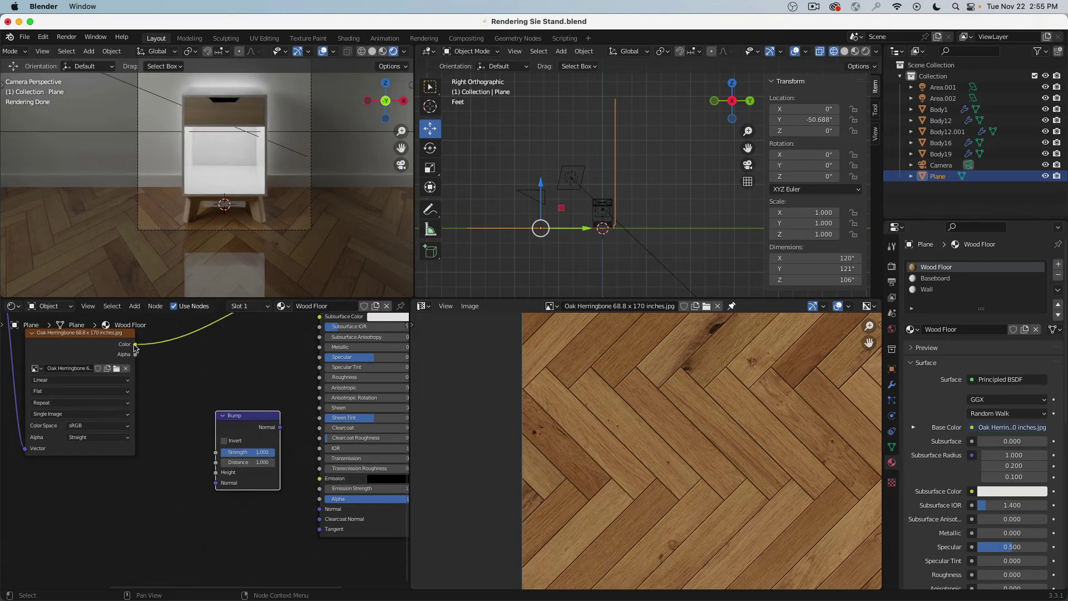
- Add a ColorRamp node beside the herringbone image texture node in the Wood Floor material
{"action": "key", "text": "shift+a"}
{"action": "mouse_move", "coordinate": [165, 393]}
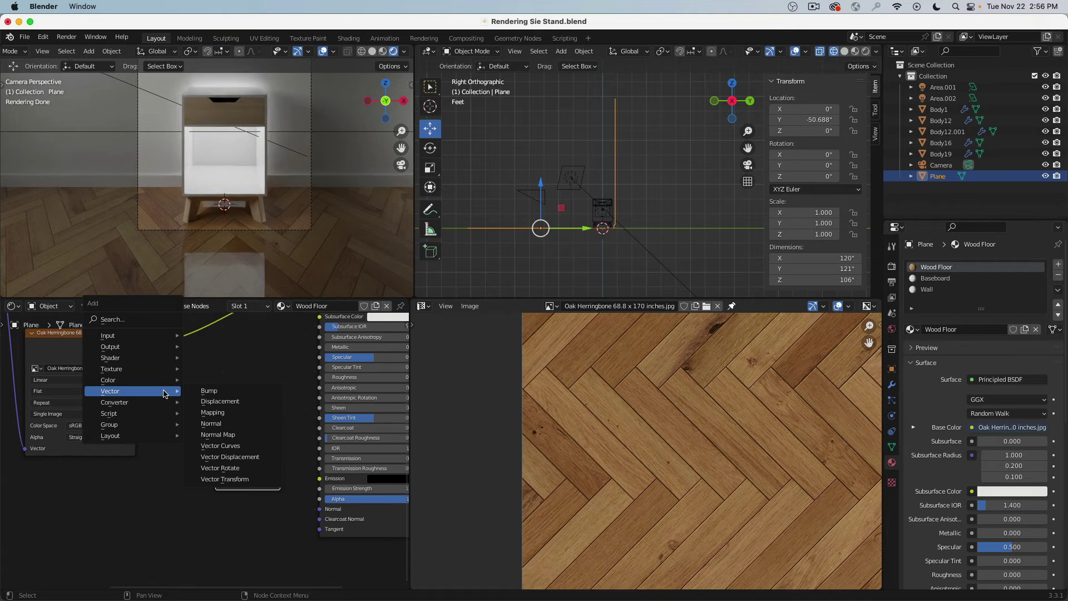
{"action": "mouse_move", "coordinate": [131, 380]}
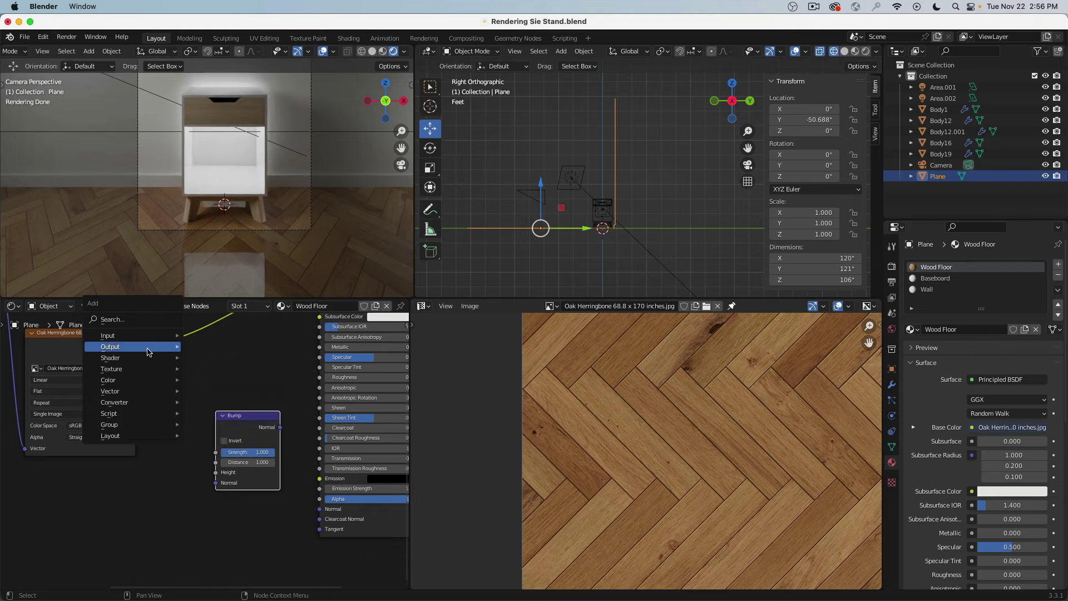
{"action": "mouse_move", "coordinate": [143, 347]}
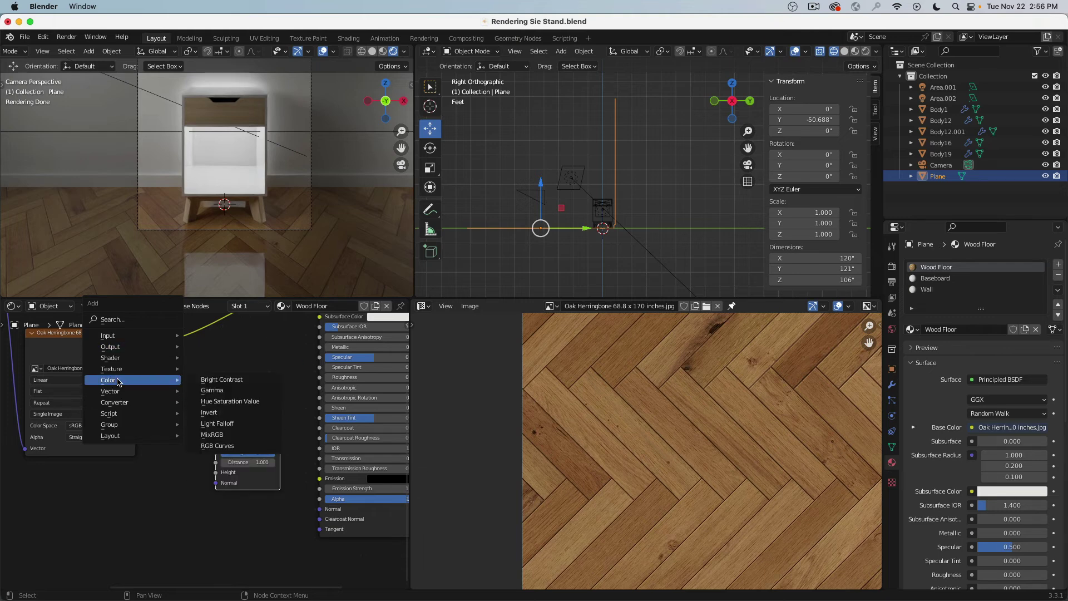
{"action": "mouse_move", "coordinate": [125, 403]}
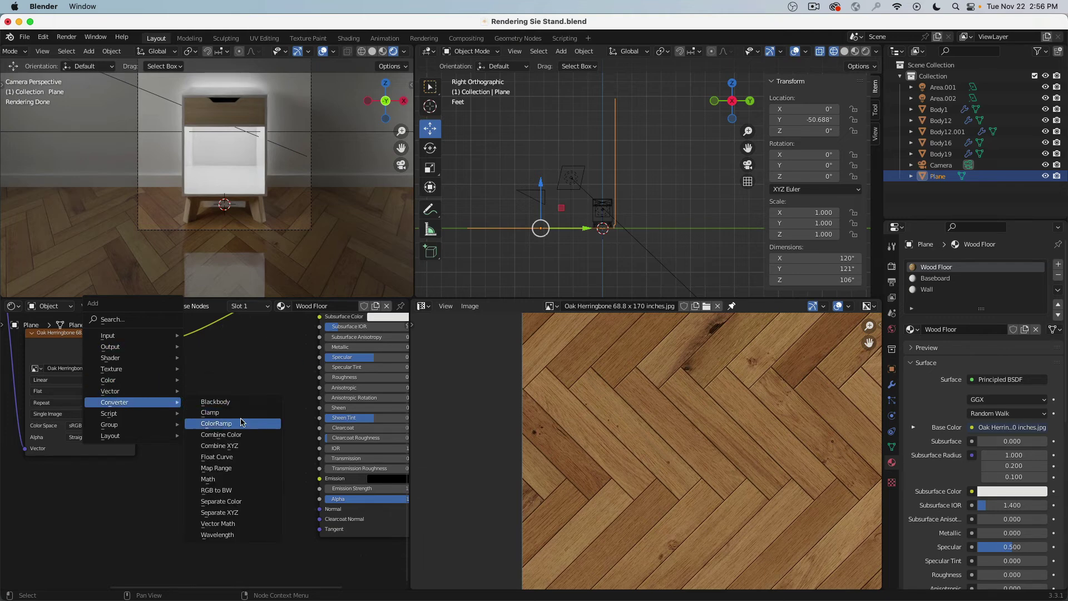
{"action": "left_click", "coordinate": [216, 423]}
{"action": "left_click", "coordinate": [170, 388]}
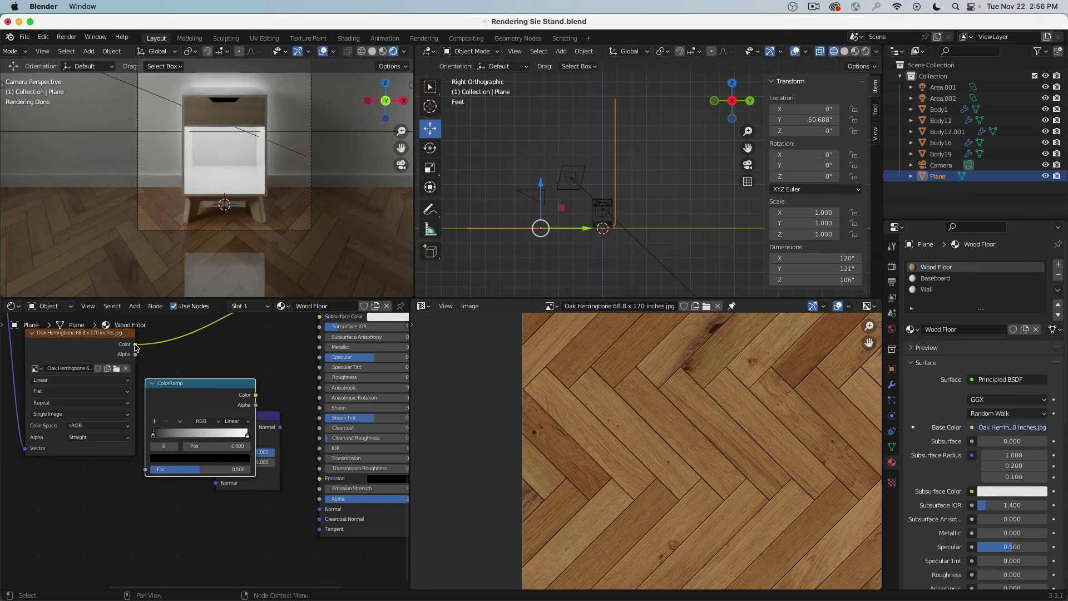
- Link the image's Color to the ColorRamp's Fac, the ramp's Color to the Bump's Height, and the Bump's Normal to the Principled BSDF's Normal
{"action": "left_click_drag", "start_coordinate": [135, 345], "coordinate": [58, 358]}
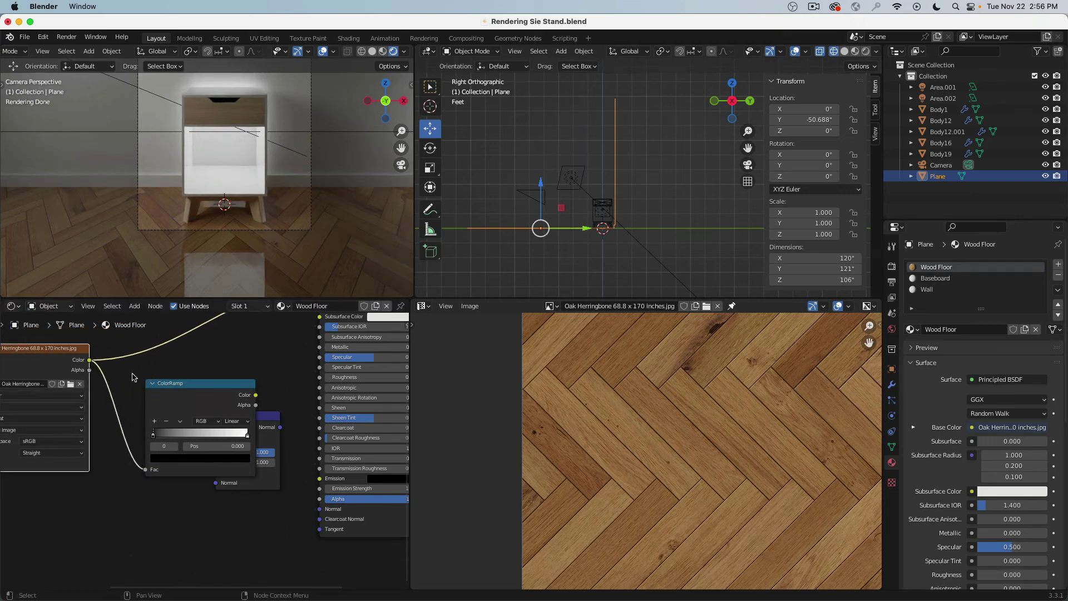
{"action": "left_click_drag", "start_coordinate": [186, 391], "coordinate": [125, 472]}
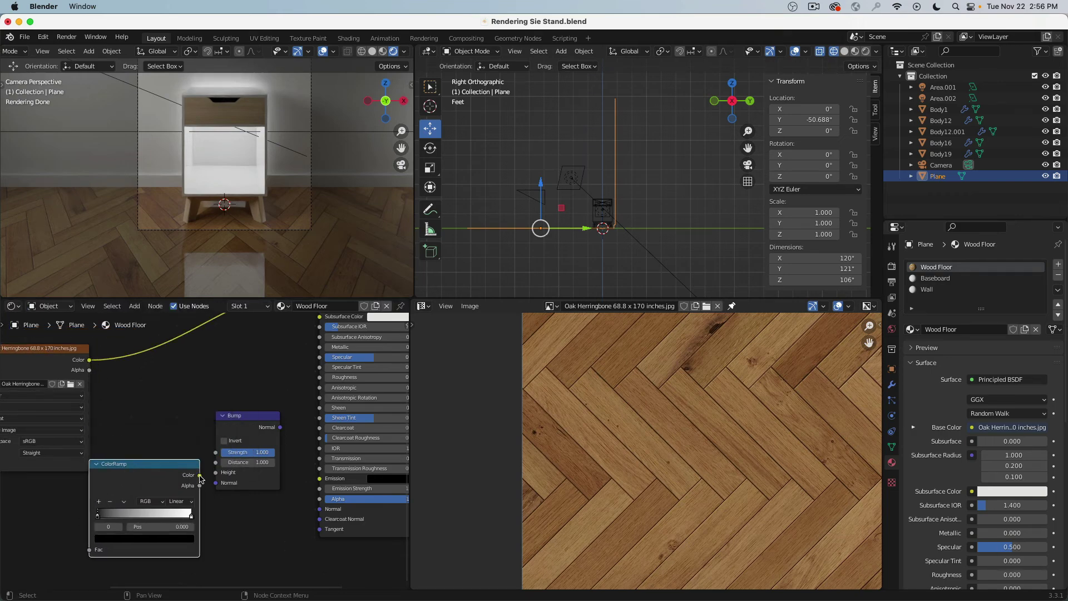
{"action": "mouse_move", "coordinate": [200, 474]}
{"action": "left_mouse_down"}
{"action": "mouse_move", "coordinate": [211, 459]}
{"action": "mouse_move", "coordinate": [216, 472]}
{"action": "left_mouse_up"}
{"action": "left_click_drag", "start_coordinate": [280, 427], "coordinate": [319, 508]}
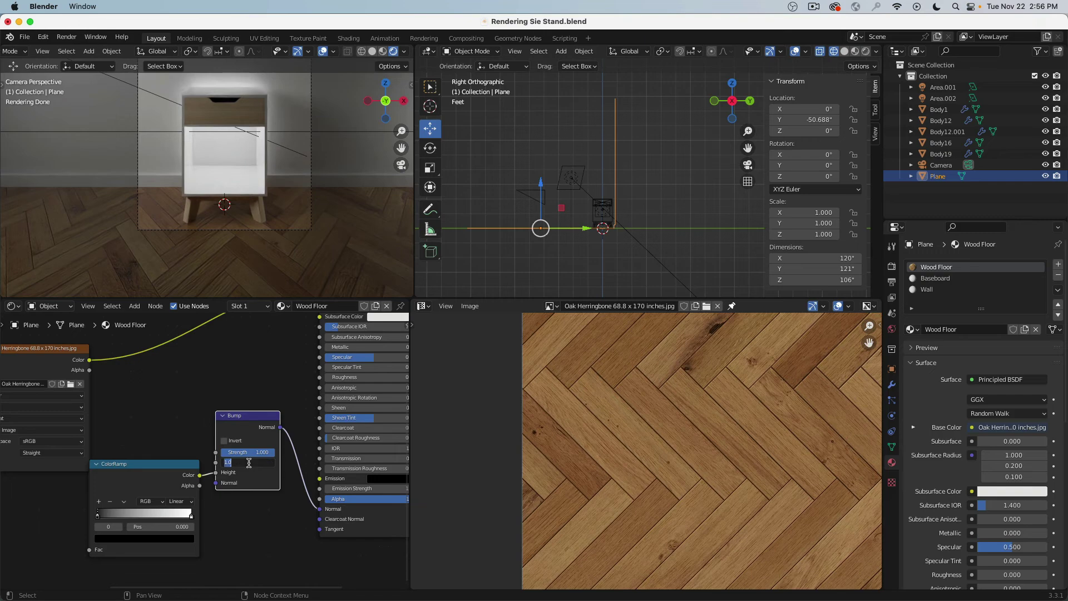
- Set the Bump distance to 0.1 and disconnect the herringbone image from the Principled BSDF's Base Color
{"action": "key", "text": "Return"}
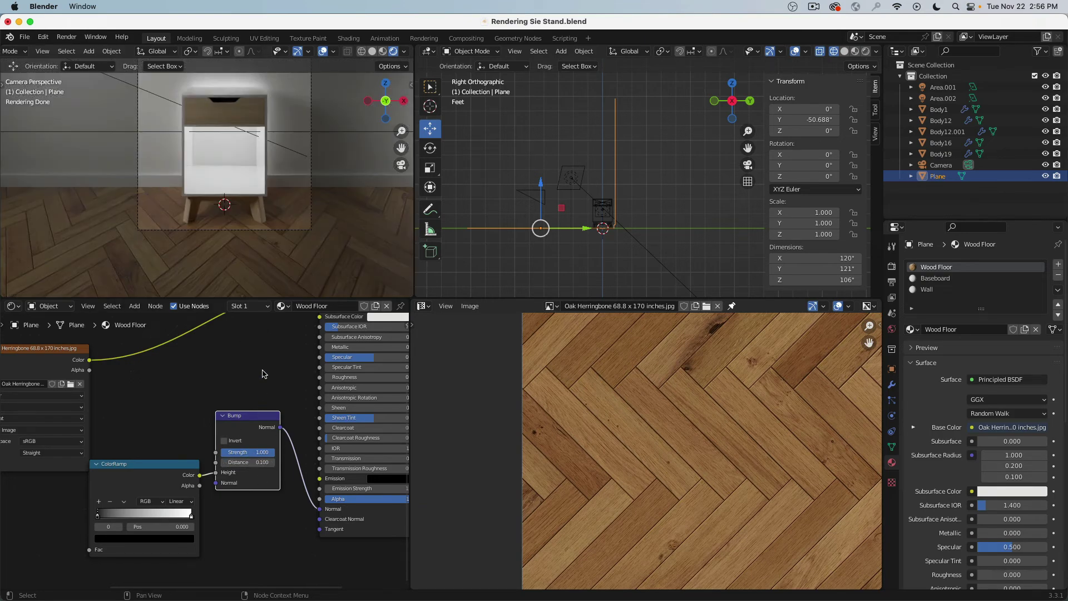
{"action": "scroll", "coordinate": [264, 374], "scroll_direction": "up", "scroll_amount": 5}
{"action": "left_click_drag", "start_coordinate": [319, 362], "coordinate": [255, 393]}
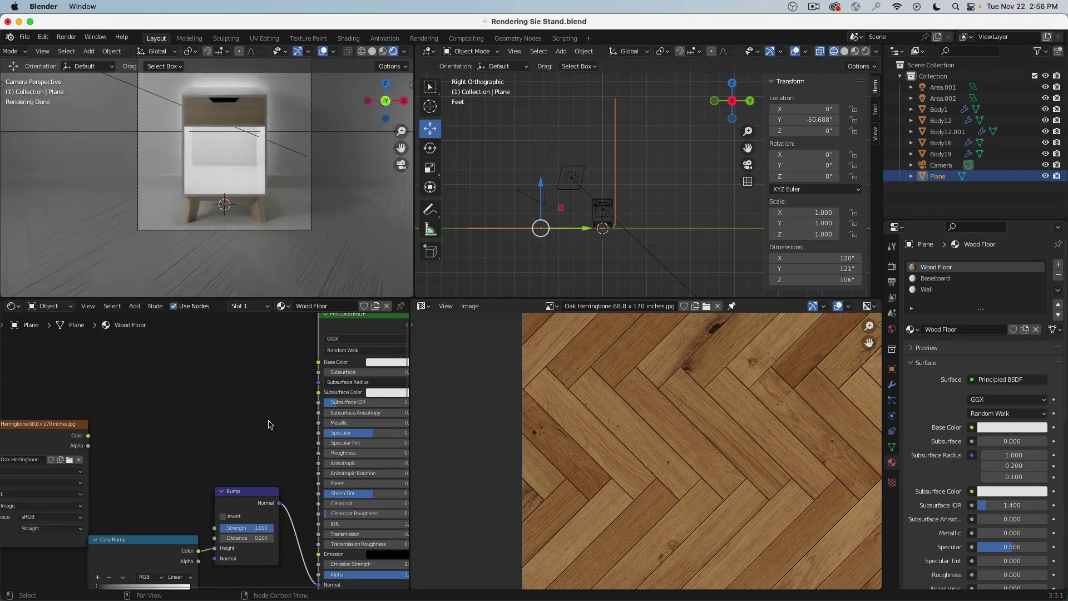
- Try Bump distances of 0, 0.01 and 1 on the Wood Floor material's Bump node
{"action": "middle_click_drag", "start_coordinate": [255, 466], "coordinate": [242, 384]}
{"action": "scroll", "coordinate": [231, 506], "scroll_direction": "up", "scroll_amount": 5}
{"action": "middle_click_drag", "start_coordinate": [232, 508], "coordinate": [285, 496]}
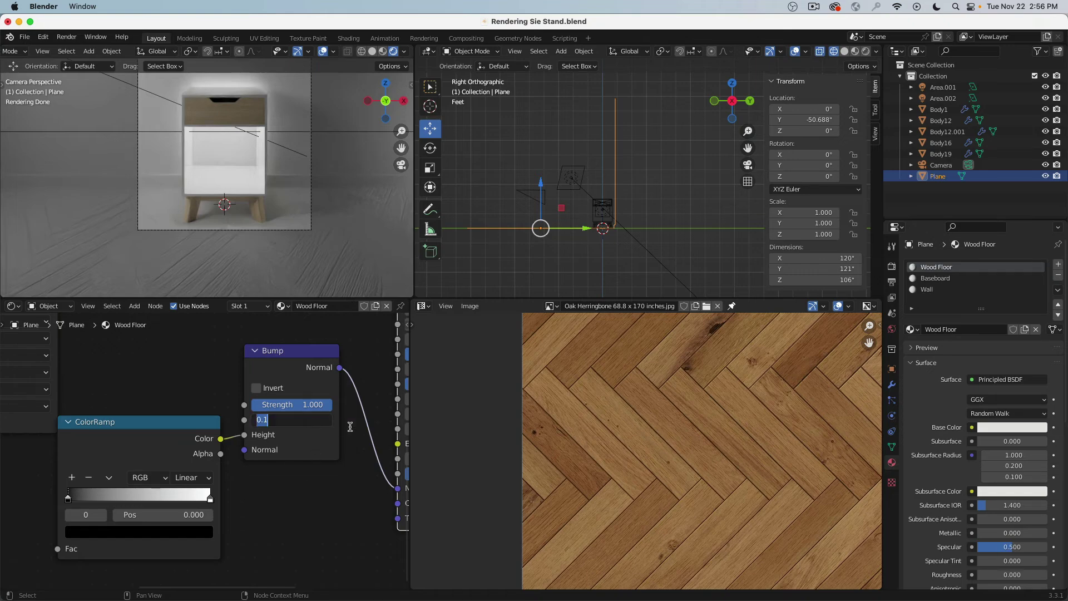
{"action": "type", "text": "0"}
{"action": "key", "text": "Return"}
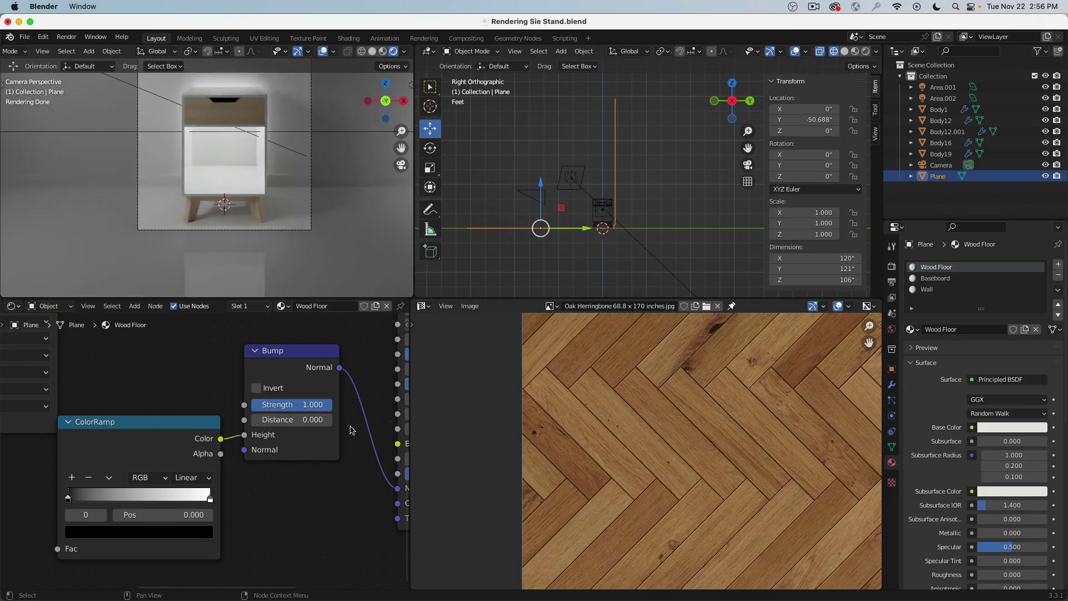
{"action": "left_click", "coordinate": [294, 419]}
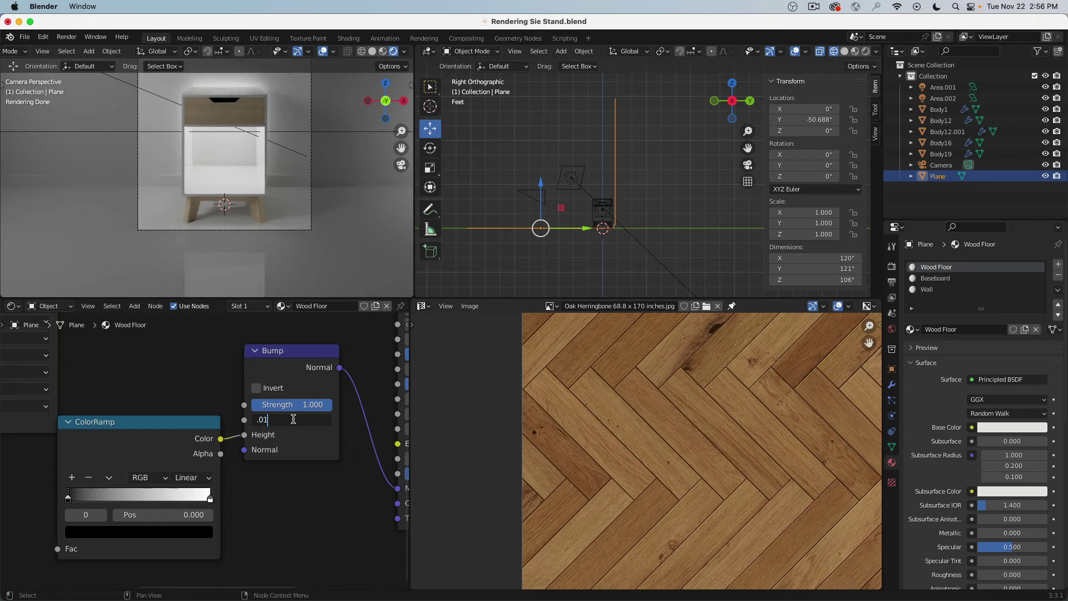
{"action": "key", "text": "Return"}
{"action": "left_click", "coordinate": [293, 419]}
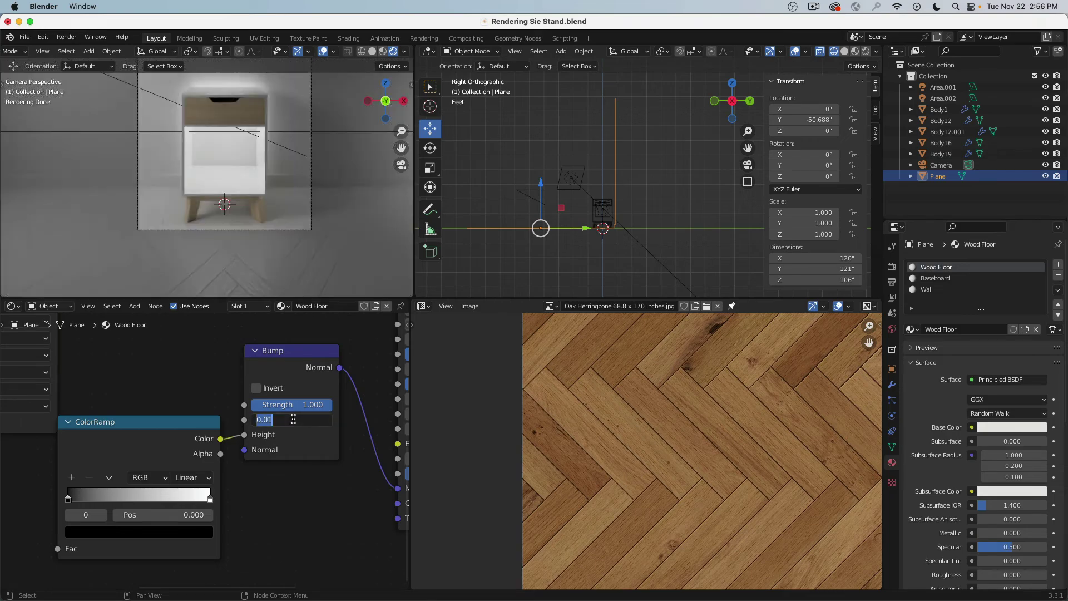
{"action": "type", "text": "1"}
{"action": "key", "text": "Return"}
- Experiment with the Wood Floor ColorRamp's contrast, ending with the black stop at about 0.182 and the white stop at about 0.605
{"action": "middle_click_drag", "start_coordinate": [204, 513], "coordinate": [243, 494]}
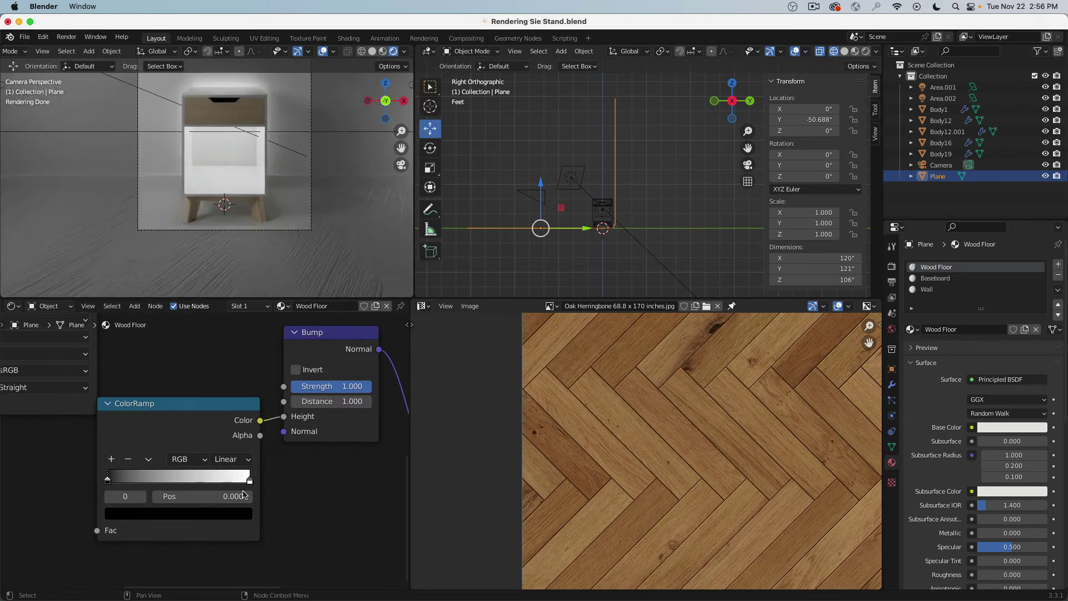
{"action": "left_click_drag", "start_coordinate": [247, 479], "coordinate": [192, 482]}
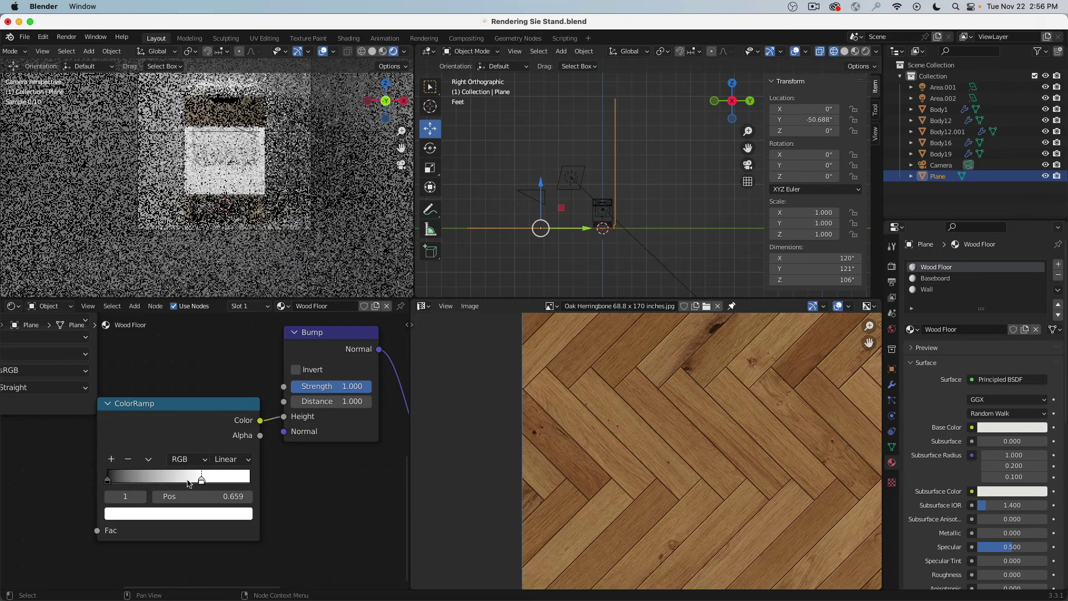
{"action": "left_click_drag", "start_coordinate": [107, 480], "coordinate": [155, 482]}
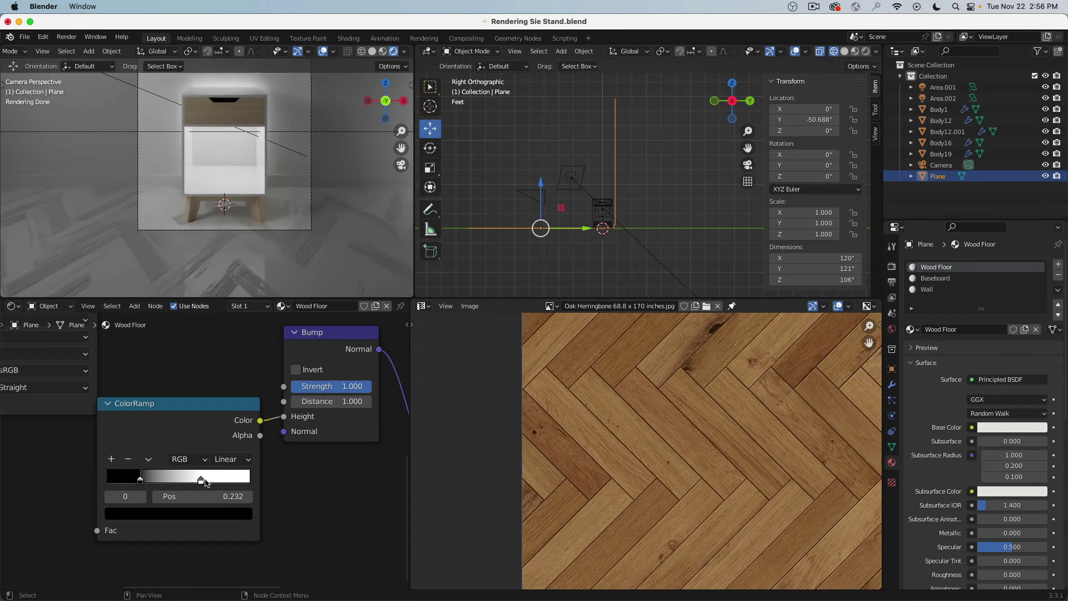
{"action": "left_click_drag", "start_coordinate": [204, 481], "coordinate": [250, 480]}
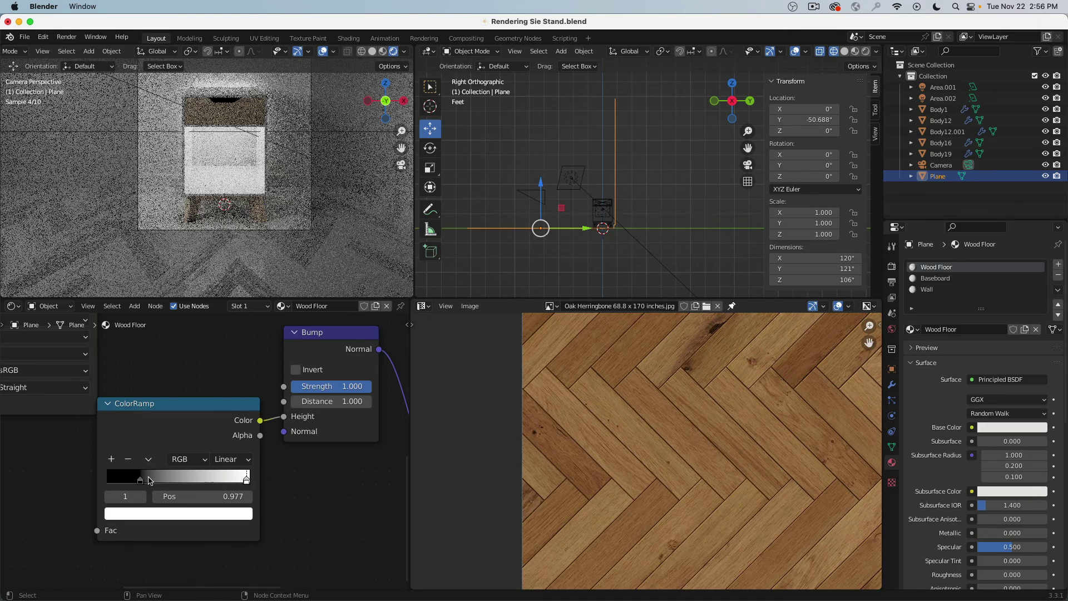
{"action": "mouse_move", "coordinate": [141, 482]}
{"action": "left_mouse_down"}
{"action": "mouse_move", "coordinate": [182, 480]}
{"action": "mouse_move", "coordinate": [155, 475]}
{"action": "left_mouse_up"}
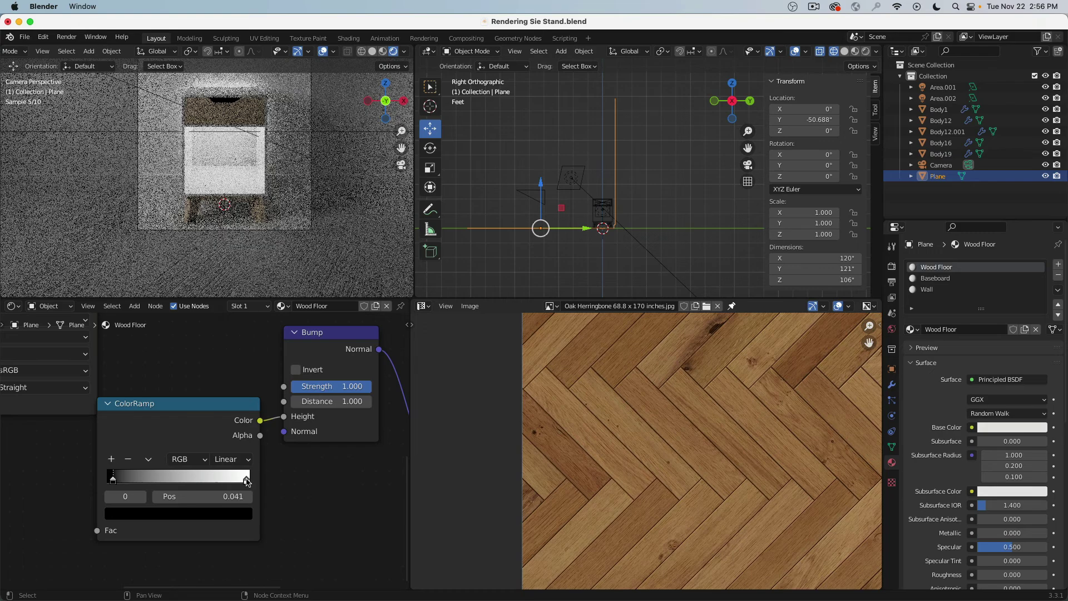
{"action": "left_click_drag", "start_coordinate": [248, 482], "coordinate": [266, 483]}
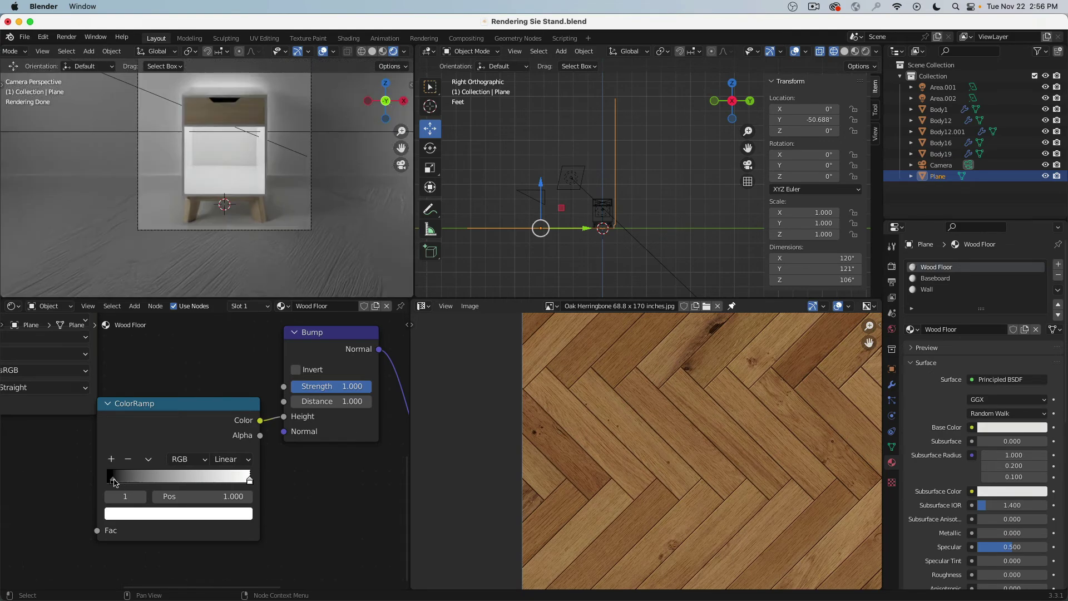
{"action": "left_click_drag", "start_coordinate": [114, 482], "coordinate": [133, 482]}
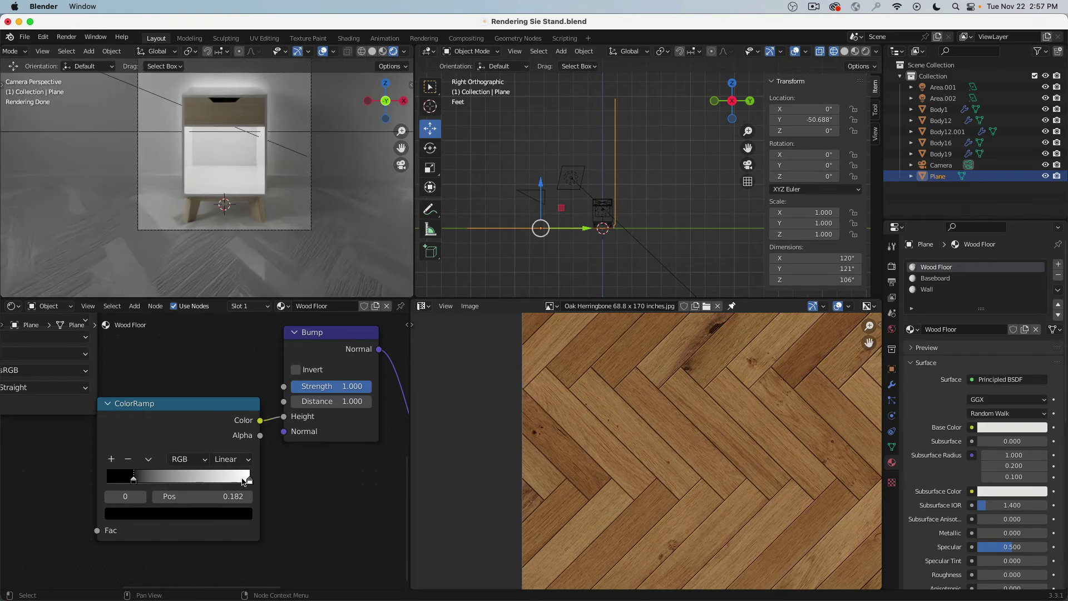
{"action": "left_click_drag", "start_coordinate": [243, 482], "coordinate": [194, 479]}
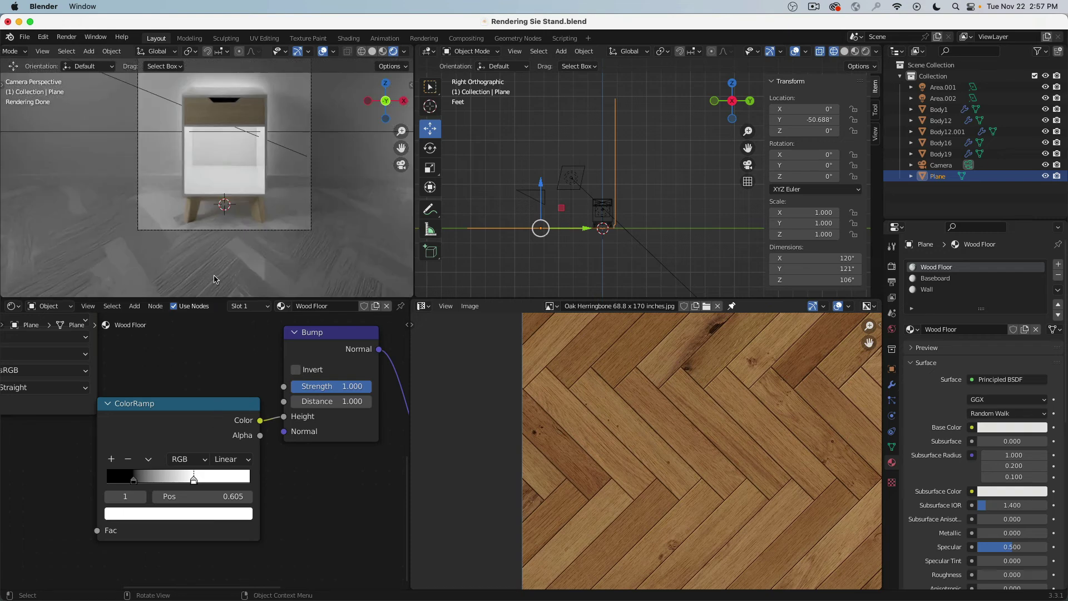
- Try Bump distances of 0.1 and 0.01 in the Wood Floor material, and settle on 0.05
{"action": "middle_click_drag", "start_coordinate": [349, 481], "coordinate": [176, 503]}
{"action": "left_click_drag", "start_coordinate": [159, 423], "coordinate": [159, 422]}
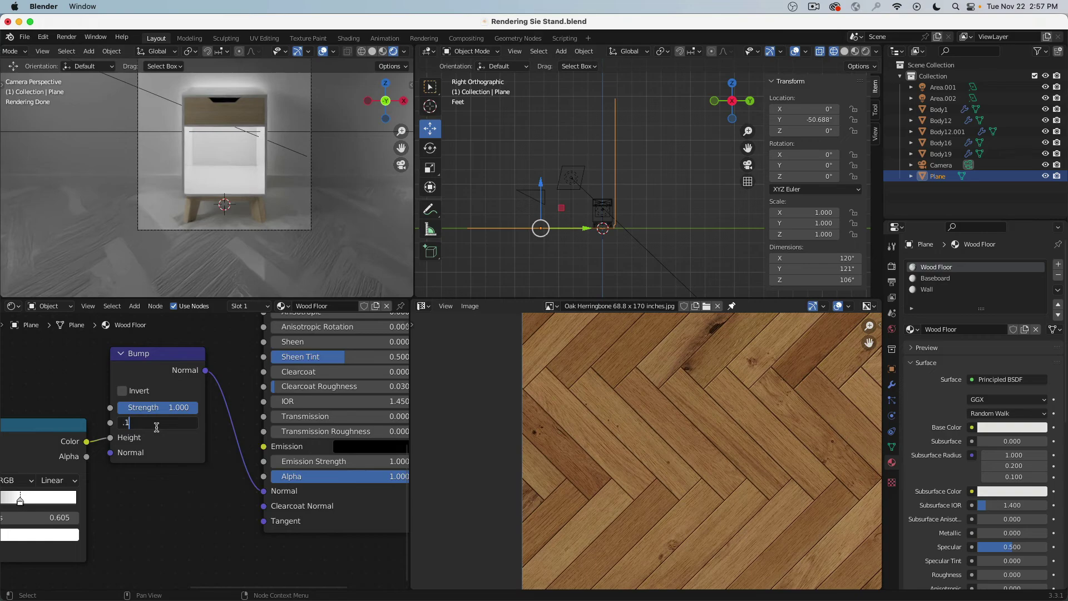
{"action": "key", "text": "Return"}
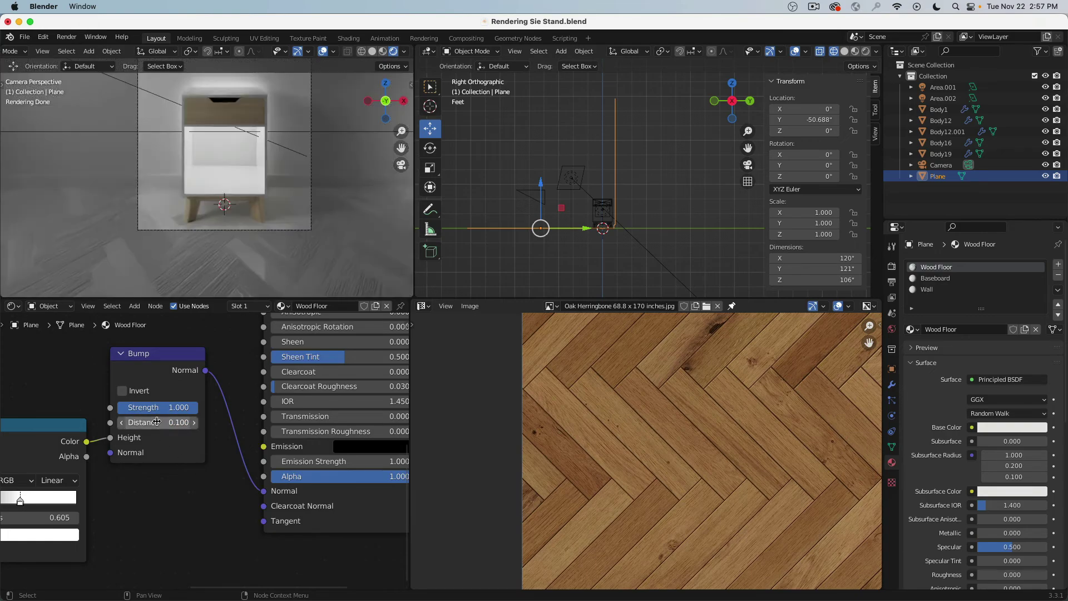
{"action": "left_click", "coordinate": [157, 421]}
{"action": "type", "text": ".01"}
{"action": "key", "text": "Return"}
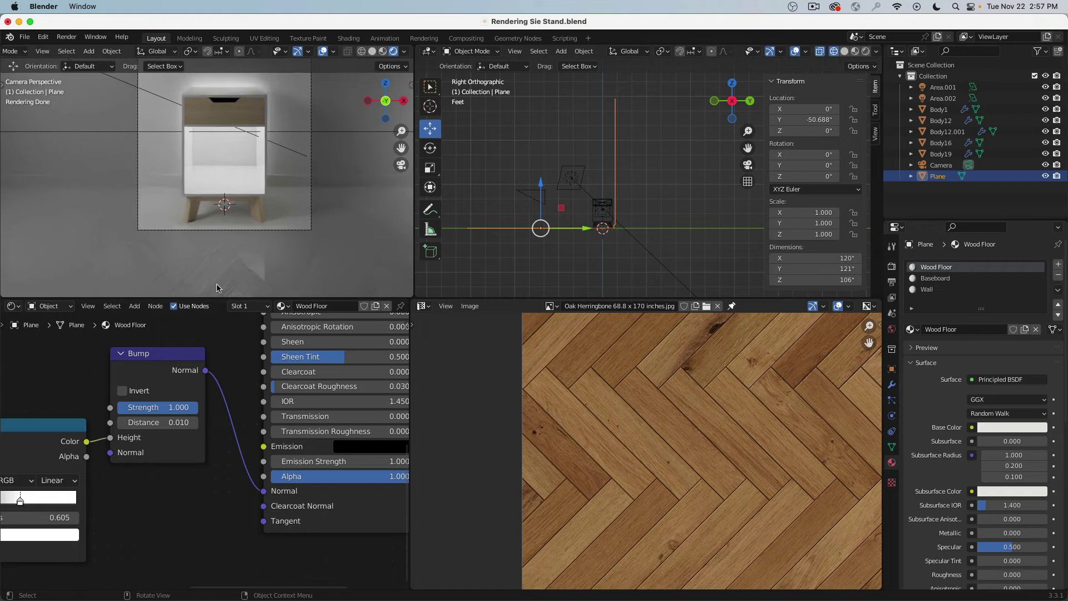
{"action": "left_click", "coordinate": [161, 423]}
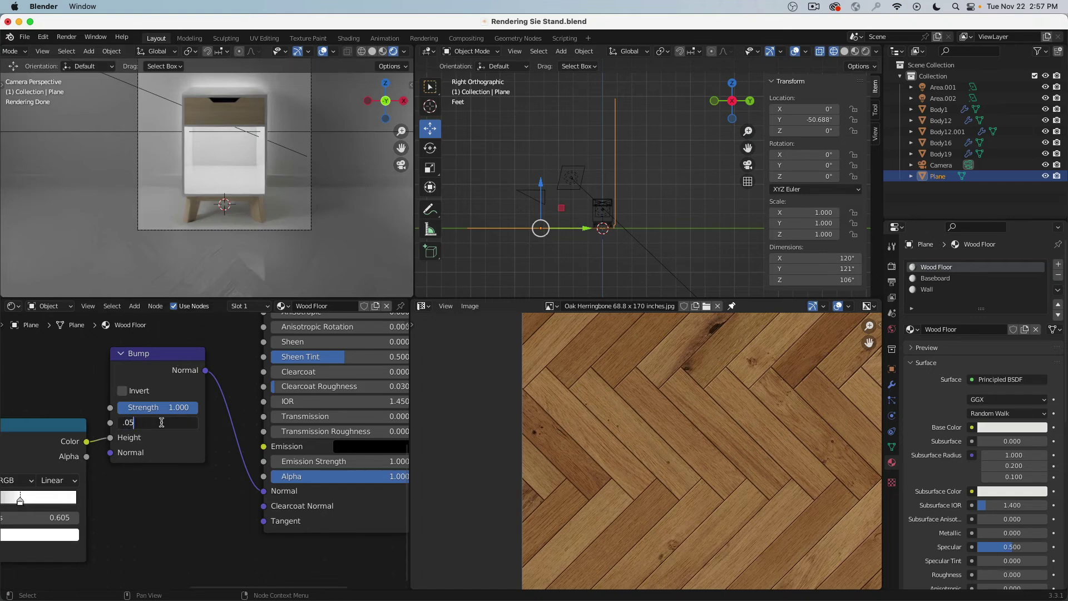
{"action": "type", "text": ".05"}
{"action": "key", "text": "Return"}
- Reconnect the herringbone image's Color to the Principled BSDF's Base Color and move the image node slightly up and away from the ColorRamp
{"action": "scroll", "coordinate": [162, 469], "scroll_direction": "down", "scroll_amount": 5}
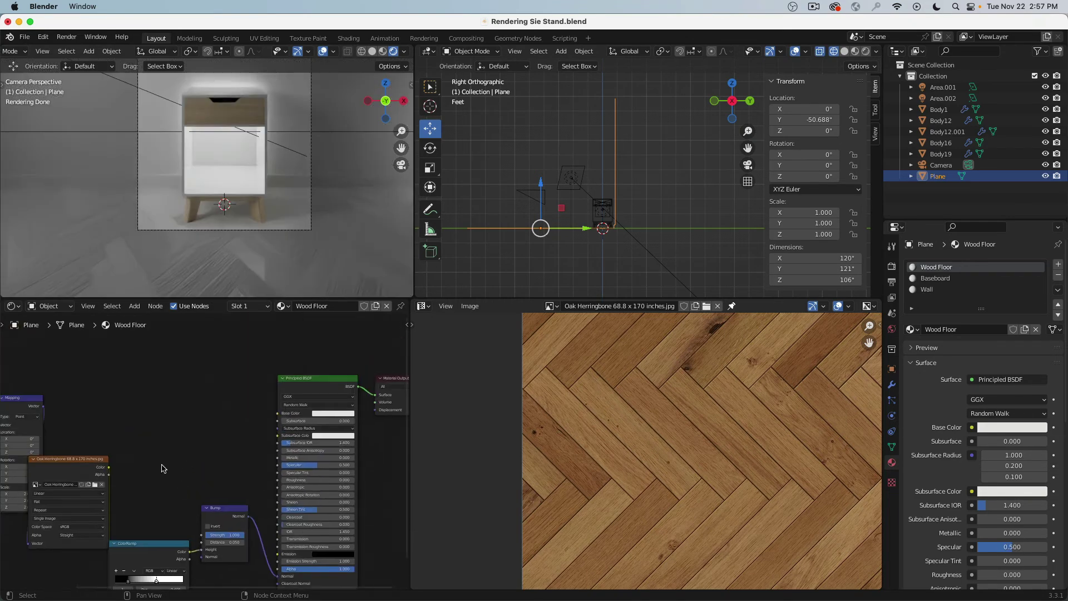
{"action": "left_click_drag", "start_coordinate": [109, 468], "coordinate": [218, 431]}
{"action": "left_click_drag", "start_coordinate": [276, 414], "coordinate": [277, 414]}
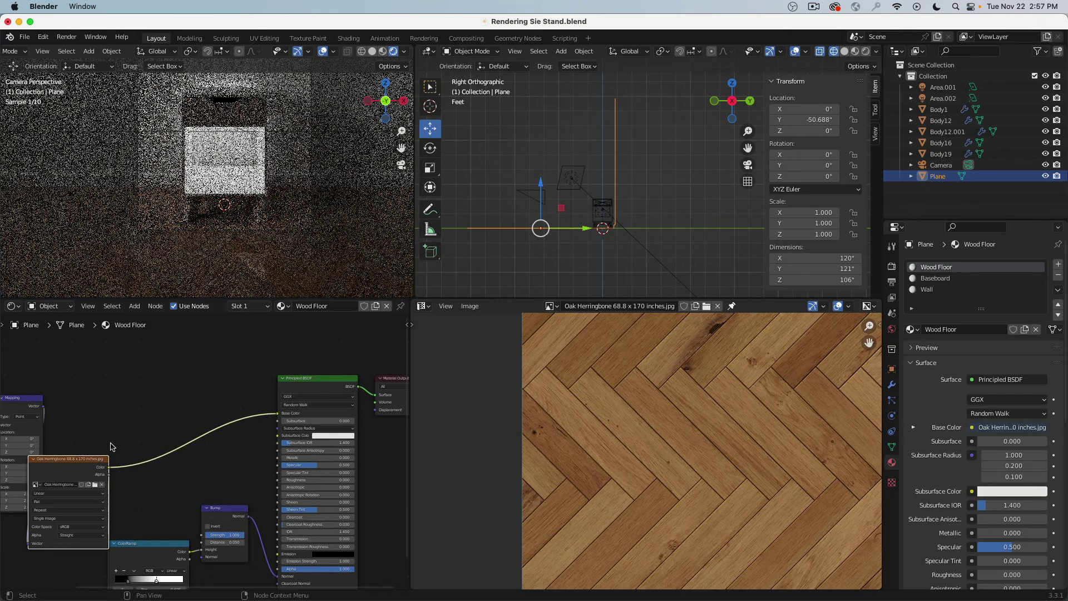
{"action": "left_click_drag", "start_coordinate": [87, 459], "coordinate": [105, 431]}
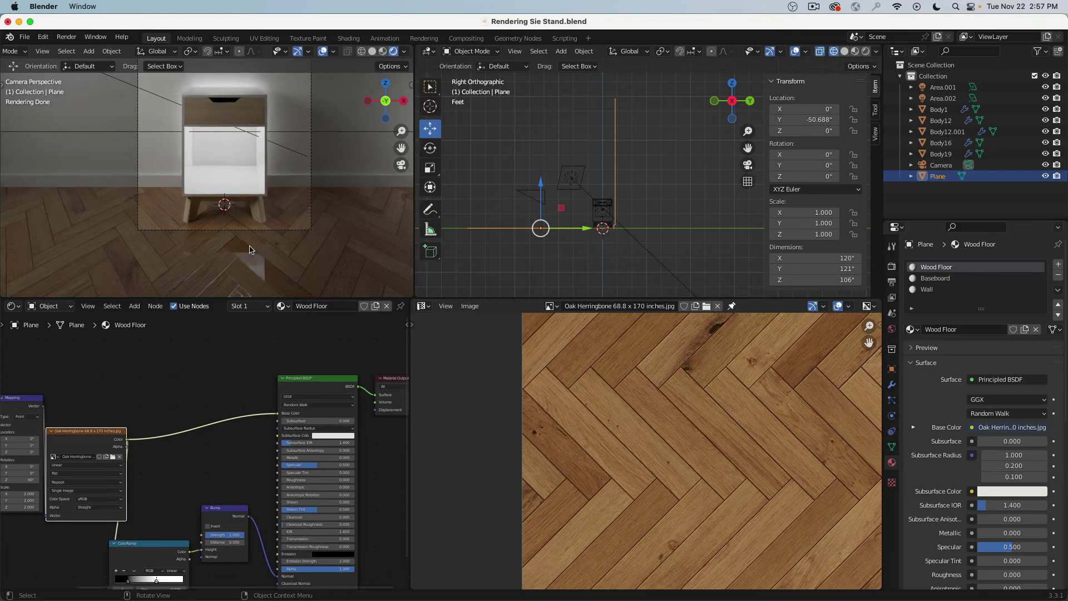
- Move the Wood Floor ColorRamp's white stop to about 0.914 and its black stop to about 0.127
{"action": "middle_click_drag", "start_coordinate": [232, 482], "coordinate": [247, 383]}
{"action": "scroll", "coordinate": [182, 480], "scroll_direction": "up", "scroll_amount": 6}
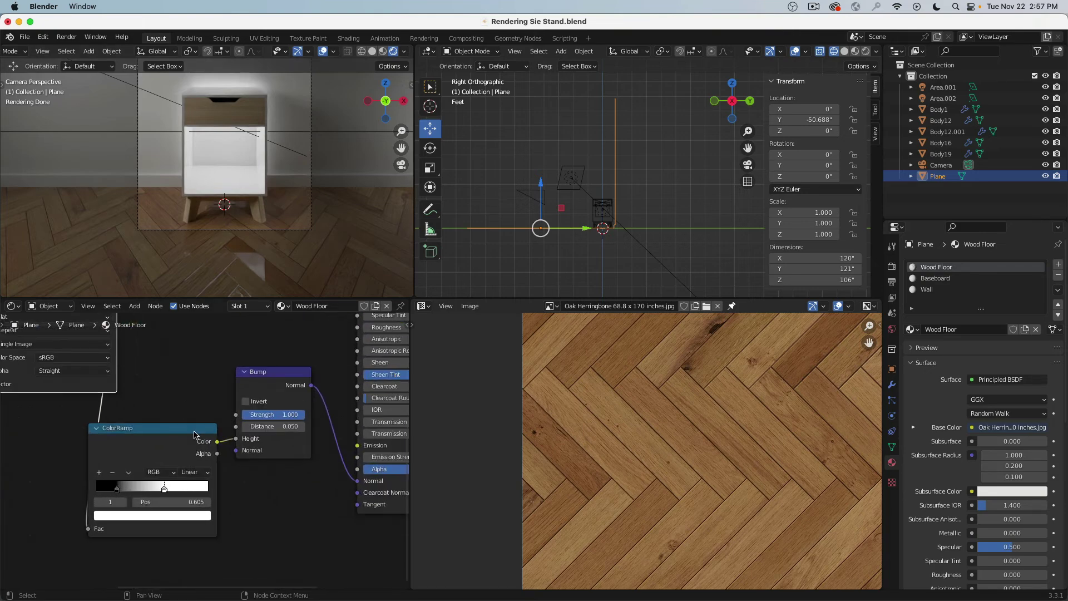
{"action": "scroll", "coordinate": [178, 497], "scroll_direction": "up", "scroll_amount": 1}
{"action": "left_click_drag", "start_coordinate": [161, 487], "coordinate": [202, 488]}
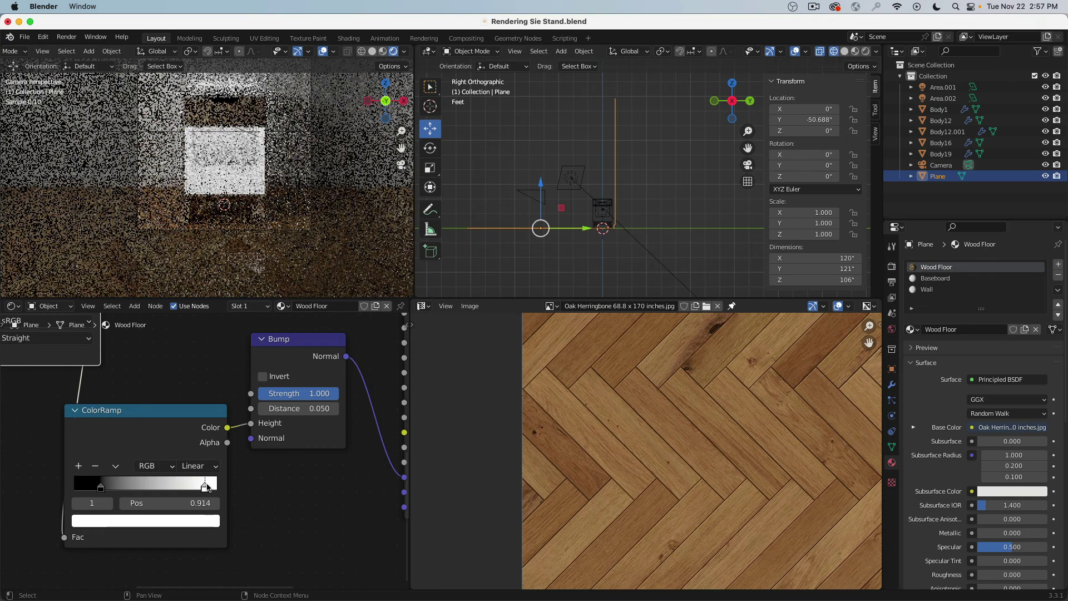
{"action": "left_click_drag", "start_coordinate": [101, 488], "coordinate": [96, 490]}
- Set the Wood Floor Bump node's strength to 0.5
{"action": "scroll", "coordinate": [264, 495], "scroll_direction": "right", "scroll_amount": 3}
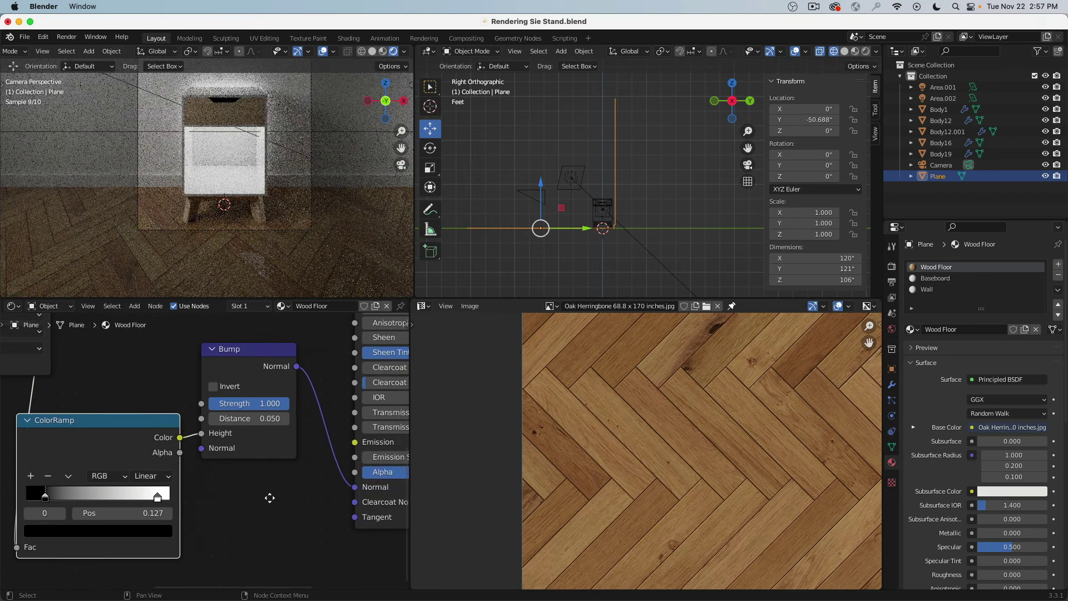
{"action": "left_click", "coordinate": [256, 404]}
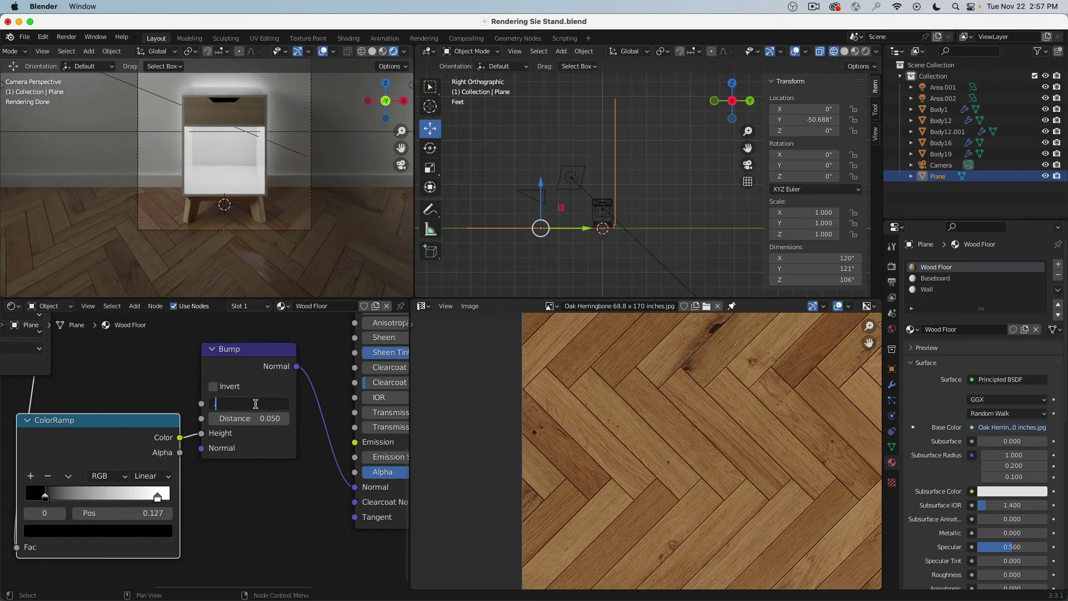
{"action": "type", "text": ".5"}
{"action": "key", "text": "Return"}
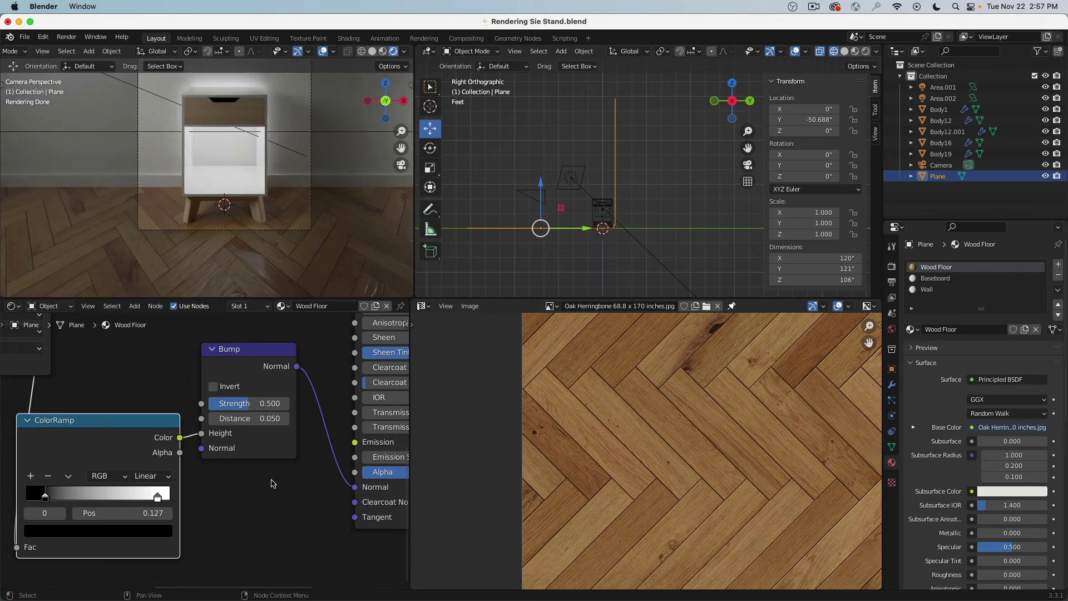
{"action": "scroll", "coordinate": [273, 483], "scroll_direction": "down", "scroll_amount": 3}
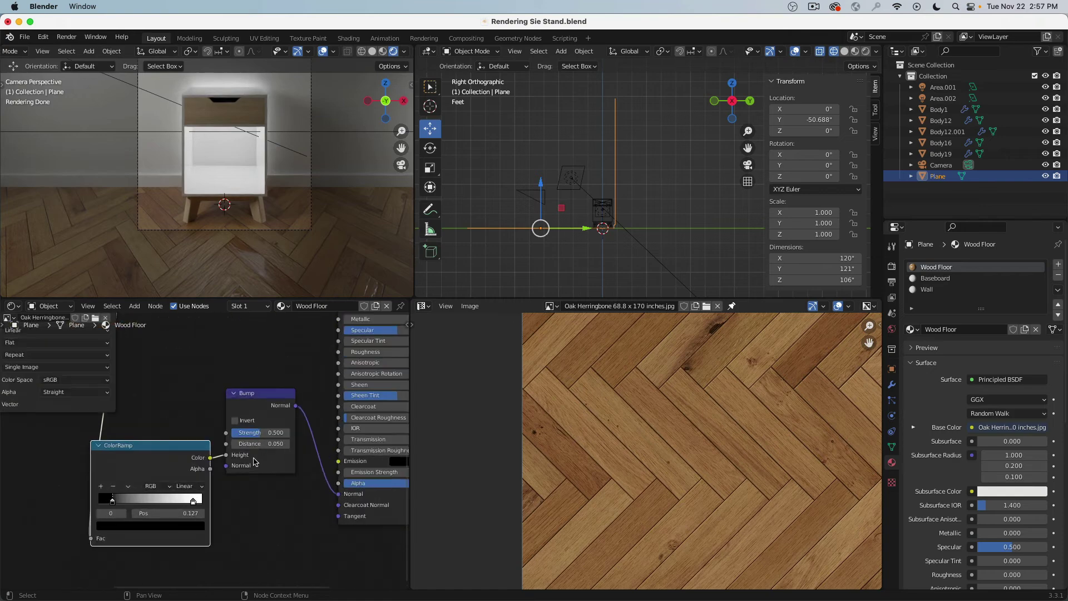
{"action": "scroll", "coordinate": [259, 453], "scroll_direction": "up", "scroll_amount": 1}
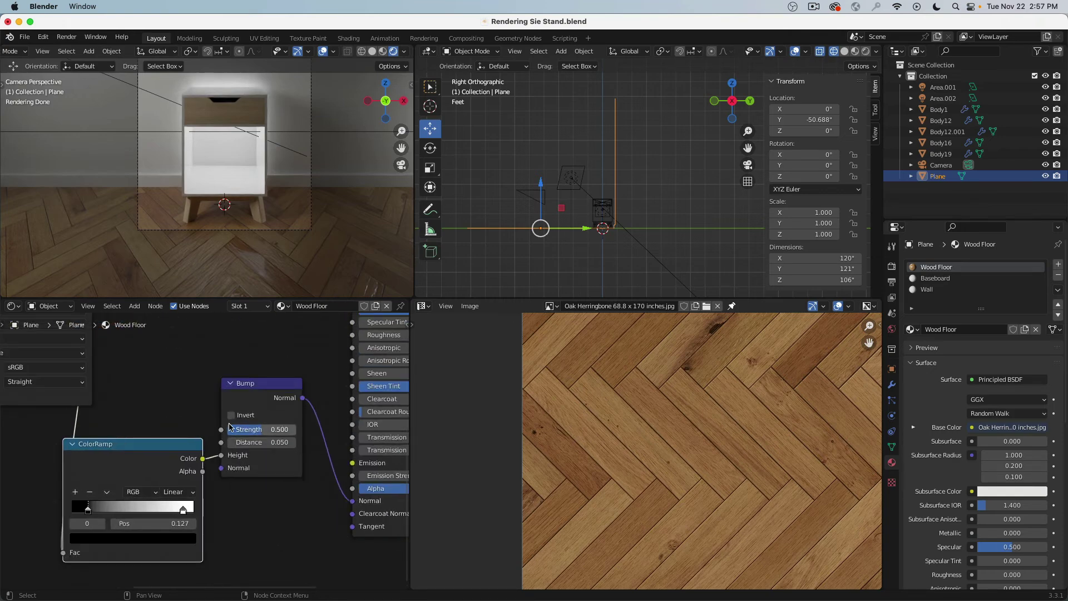
- Select the nightstand's leg and move its Oak Veneer image texture node farther from the Principled BSDF to make room between them
{"action": "scroll", "coordinate": [257, 247], "scroll_direction": "up", "scroll_amount": 4}
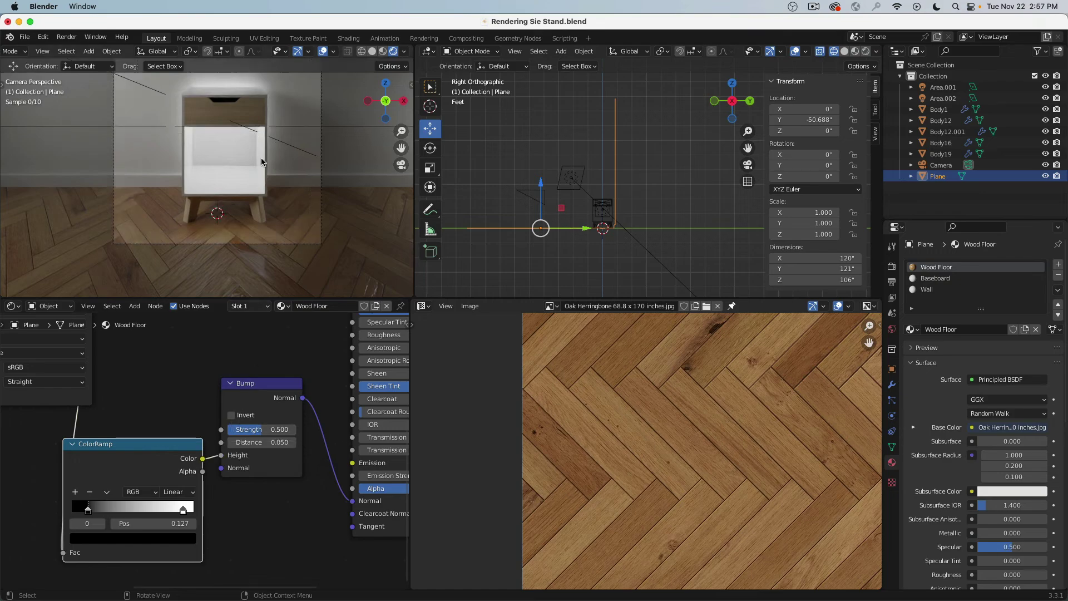
{"action": "left_click", "coordinate": [255, 247]}
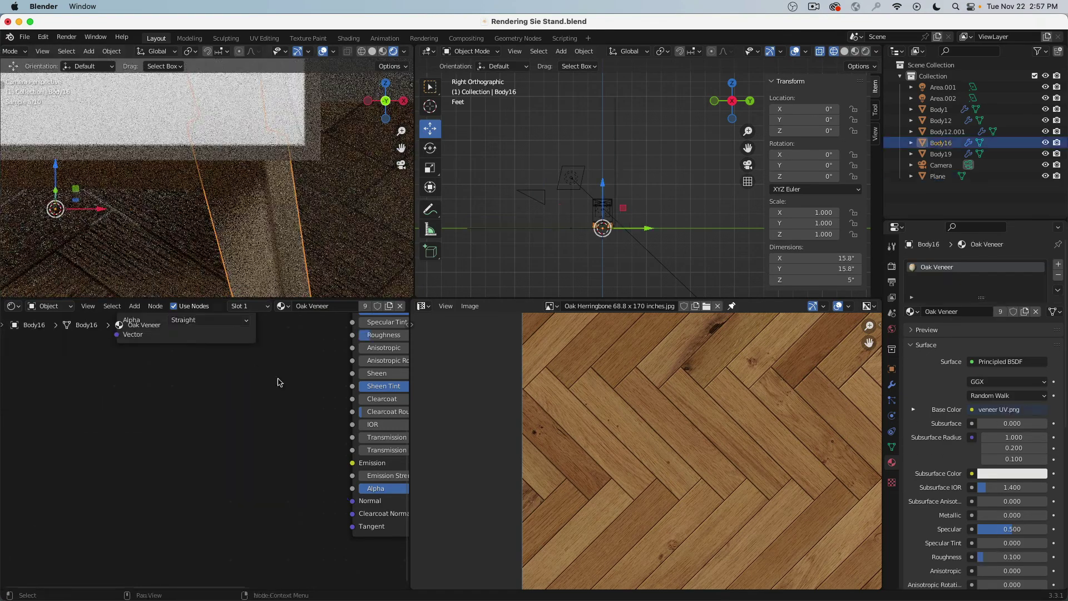
{"action": "left_click_drag", "start_coordinate": [139, 376], "coordinate": [38, 392]}
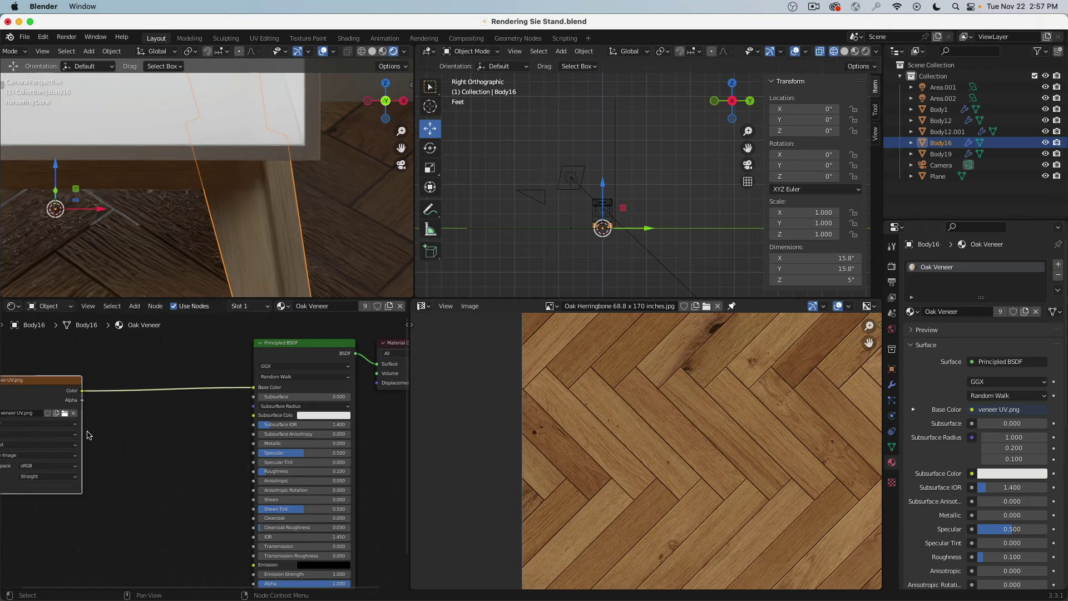
{"action": "middle_click_drag", "start_coordinate": [144, 449], "coordinate": [221, 388]}
{"action": "scroll", "coordinate": [250, 400], "scroll_direction": "down", "scroll_amount": 3}
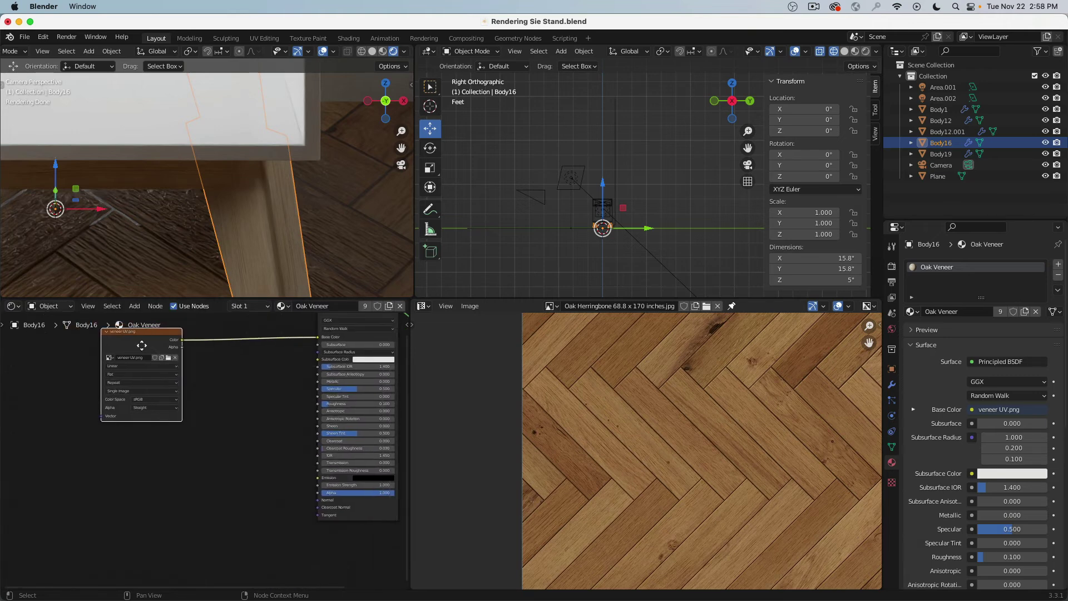
{"action": "left_click_drag", "start_coordinate": [142, 346], "coordinate": [79, 359]}
{"action": "left_click", "coordinate": [163, 396]}
{"action": "scroll", "coordinate": [186, 435], "scroll_direction": "up", "scroll_amount": 2}
{"action": "mouse_move", "coordinate": [186, 435]}
{"action": "middle_mouse_down"}
{"action": "mouse_move", "coordinate": [218, 464]}
{"action": "mouse_move", "coordinate": [189, 448]}
{"action": "middle_mouse_up"}
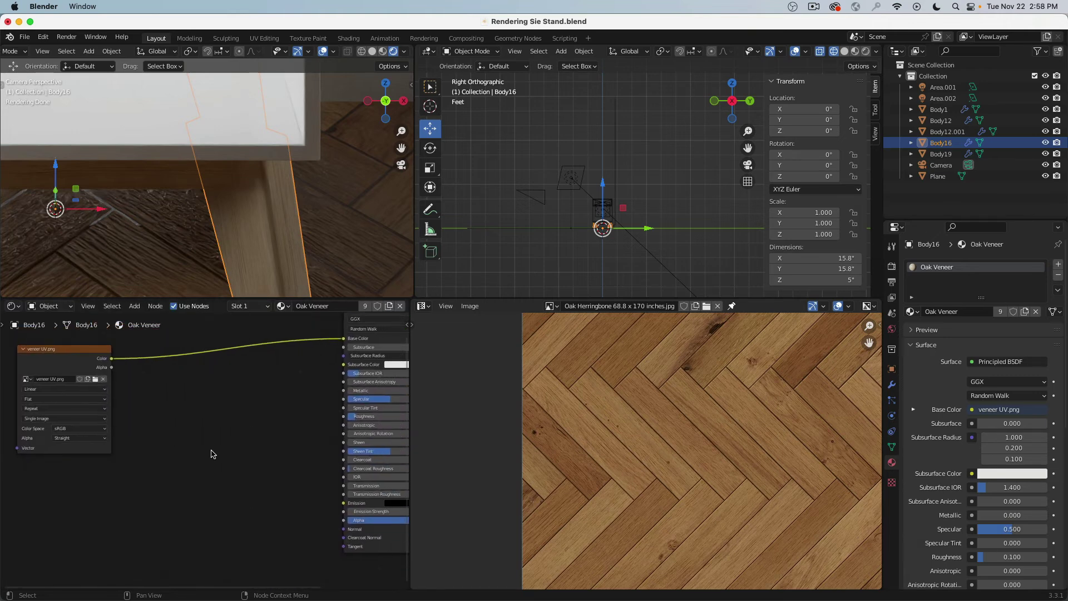
- Raise the Oak Veneer material's Specular to 1
{"action": "middle_click_drag", "start_coordinate": [378, 409], "coordinate": [314, 417]}
{"action": "left_click_drag", "start_coordinate": [336, 407], "coordinate": [384, 406]}
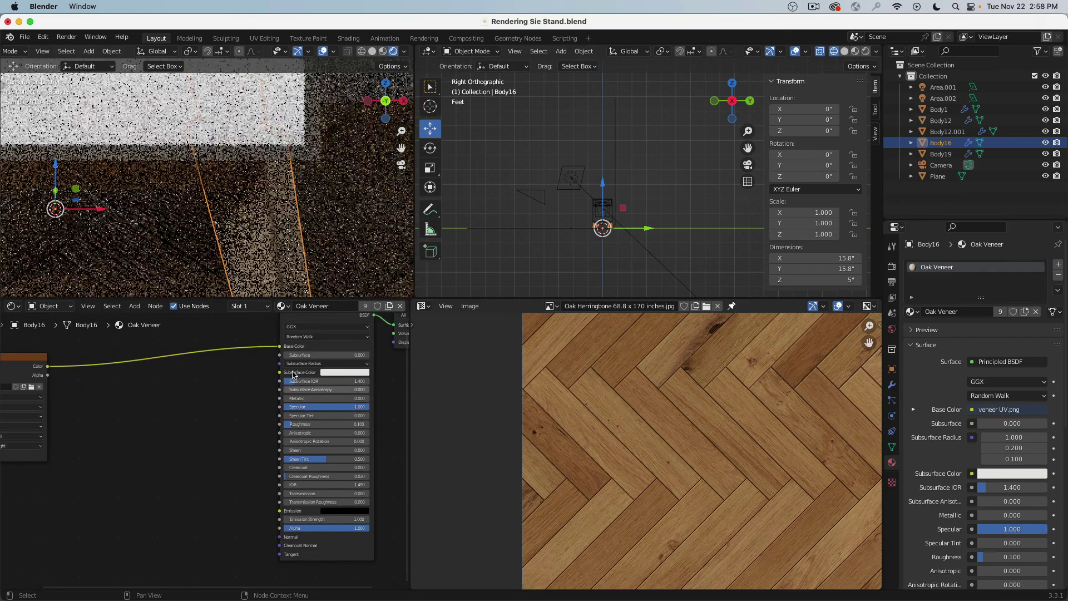
- Disconnect the veneer image from the Oak Veneer's Base Color and make the base color black
{"action": "left_click_drag", "start_coordinate": [281, 348], "coordinate": [231, 370]}
{"action": "middle_click_drag", "start_coordinate": [232, 369], "coordinate": [231, 461]}
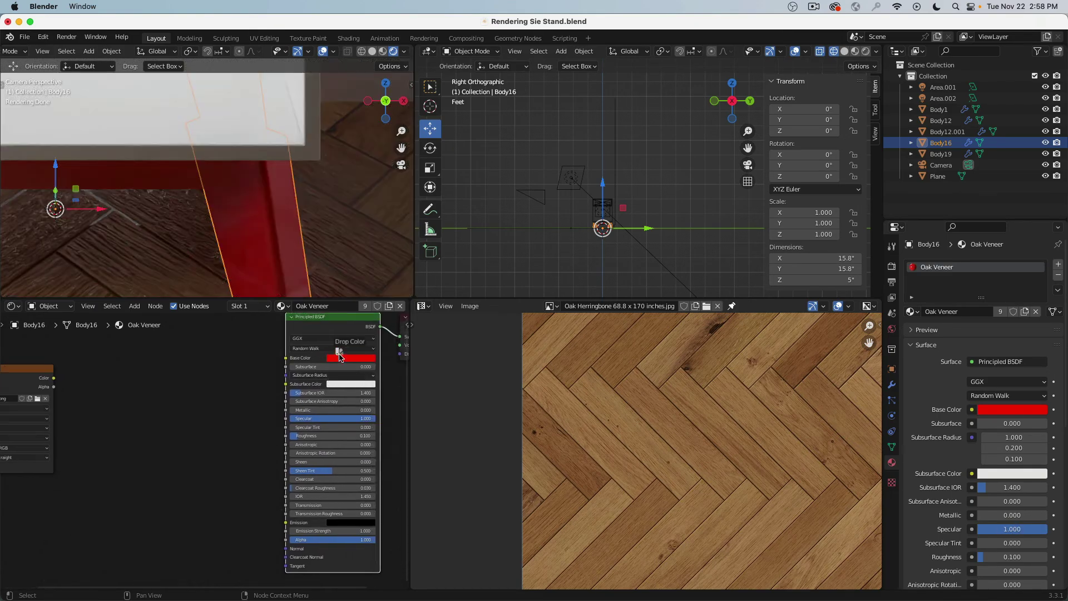
{"action": "left_click_drag", "start_coordinate": [341, 361], "coordinate": [342, 359]}
- Add a ColorRamp node to the Oak Veneer material and feed the veneer image's color into its Fac input
{"action": "middle_click_drag", "start_coordinate": [177, 389], "coordinate": [224, 369]}
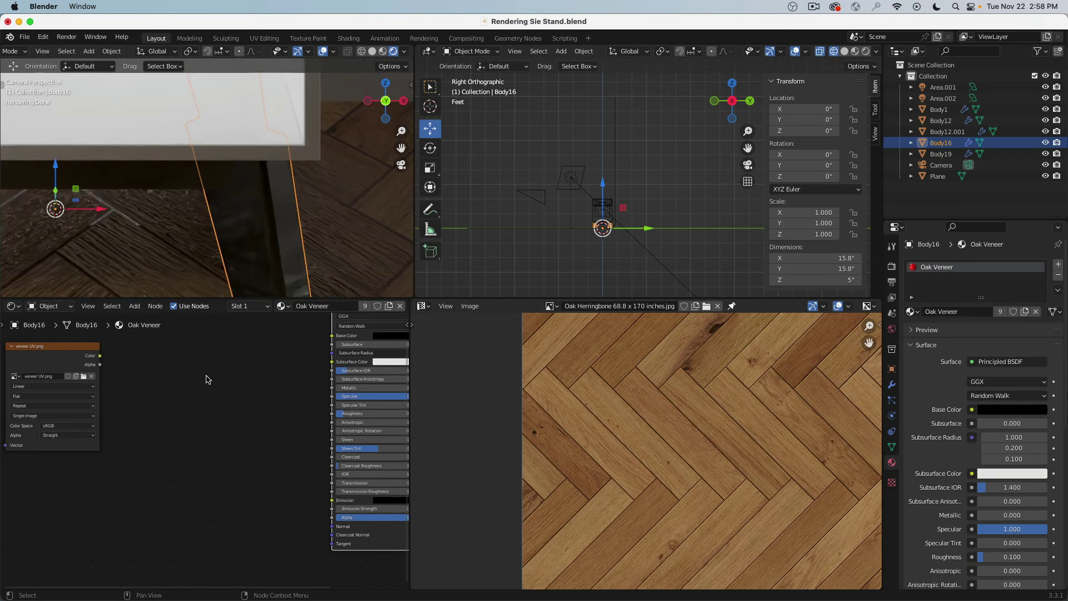
{"action": "middle_click_drag", "start_coordinate": [174, 430], "coordinate": [158, 407]}
{"action": "key", "text": "shift+a"}
{"action": "mouse_move", "coordinate": [160, 408]}
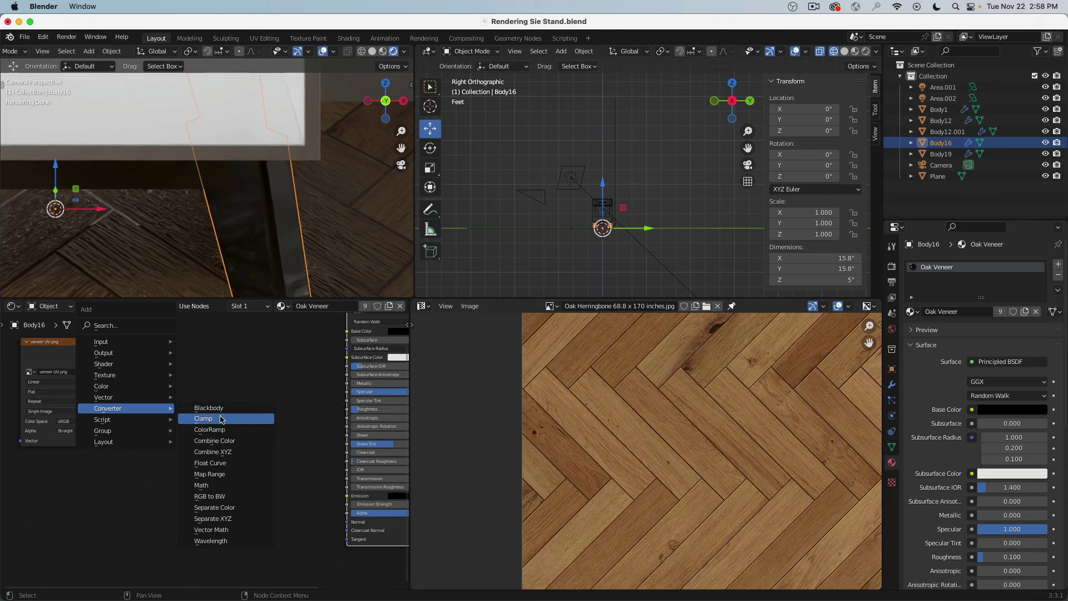
{"action": "left_click", "coordinate": [223, 434]}
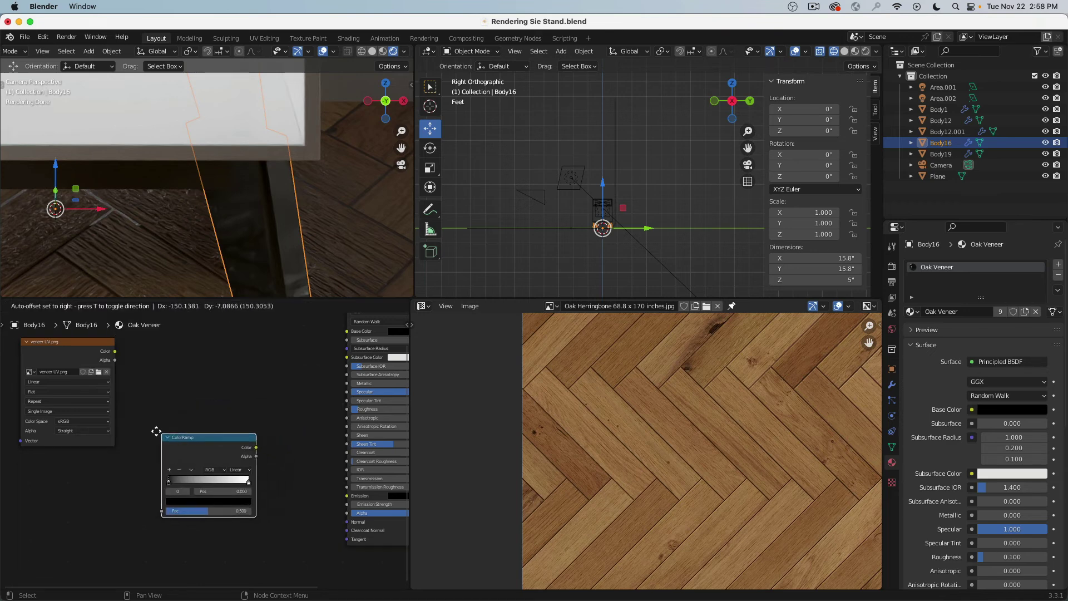
{"action": "left_click", "coordinate": [157, 434]}
{"action": "left_click_drag", "start_coordinate": [115, 354], "coordinate": [157, 508]}
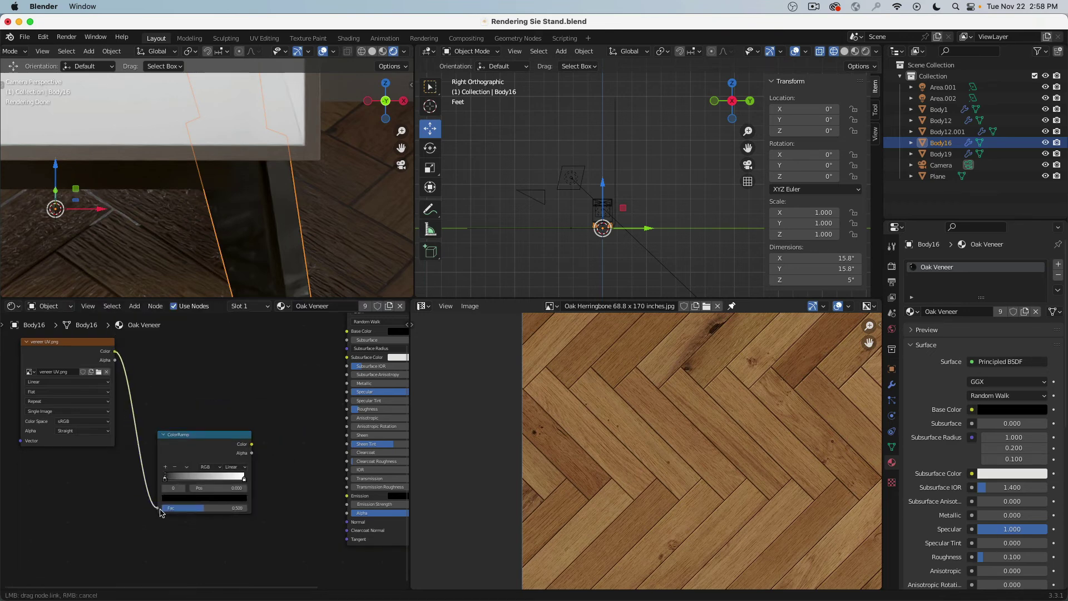
- Add a Bump node, connect the ColorRamp's color to its Height and its Normal output to the Principled BSDF's Normal
{"action": "key", "text": "shift+a"}
{"action": "mouse_move", "coordinate": [201, 379]}
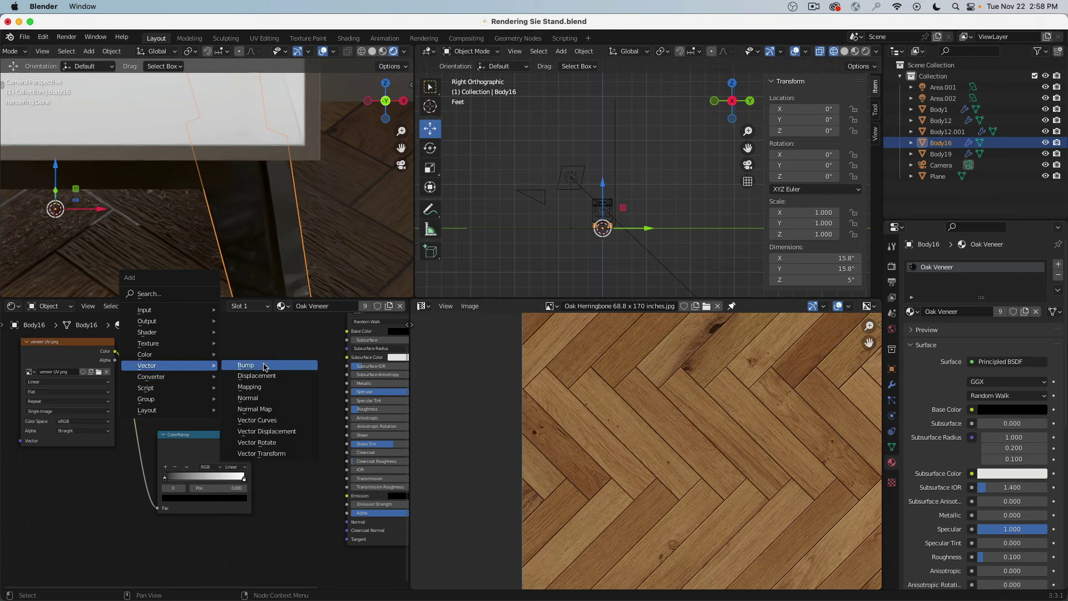
{"action": "left_click", "coordinate": [245, 365]}
{"action": "left_click", "coordinate": [286, 391]}
{"action": "left_click_drag", "start_coordinate": [251, 444], "coordinate": [285, 438]}
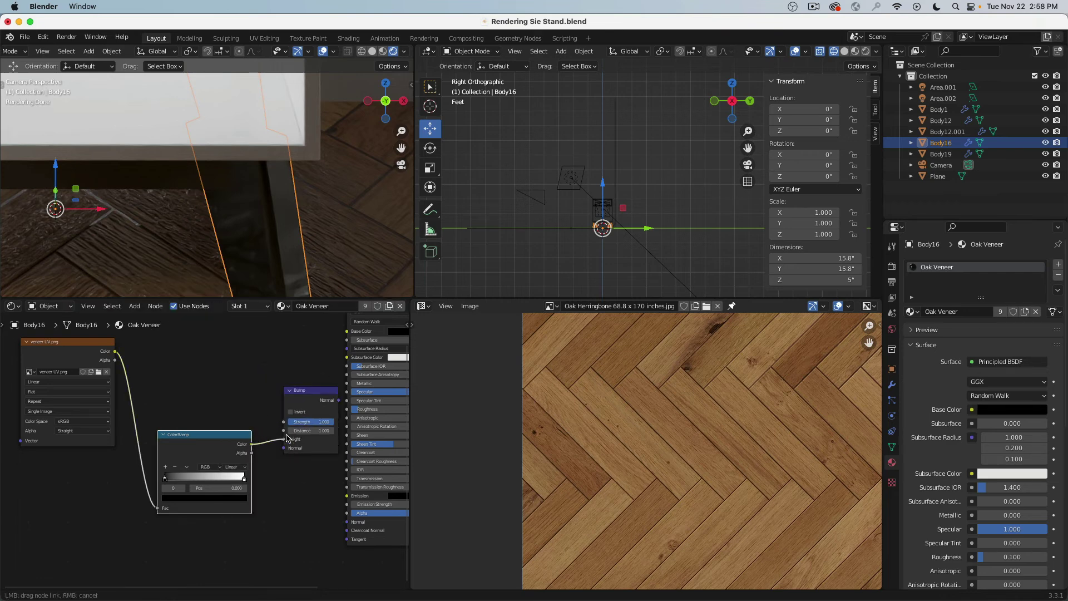
{"action": "left_click_drag", "start_coordinate": [330, 407], "coordinate": [346, 522]}
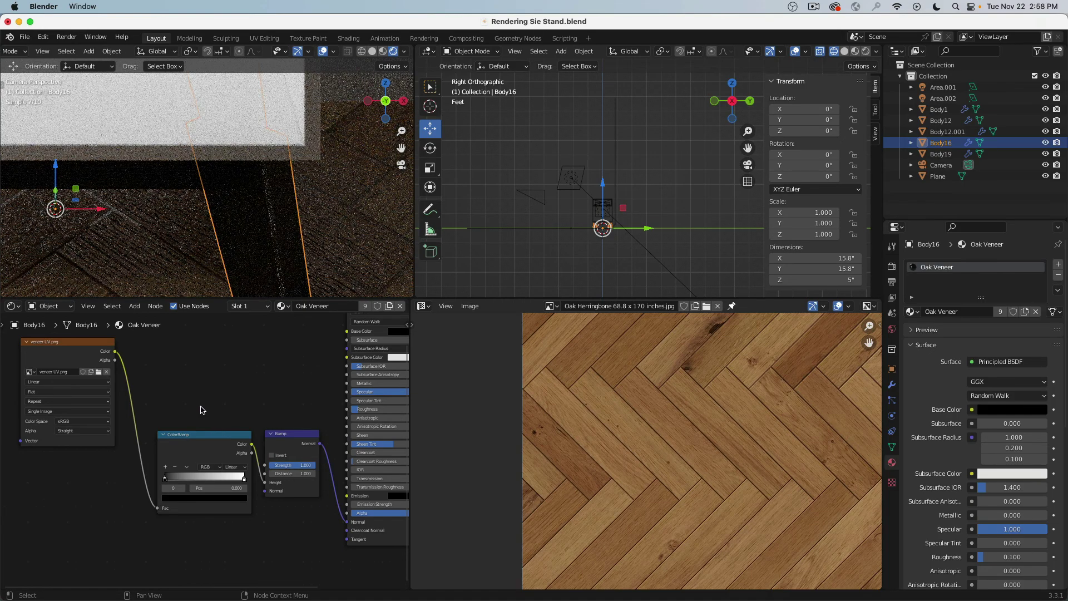
- Set the Oak Veneer Bump node's Strength to 0.1 and check the grain on the nightstand's leg
{"action": "scroll", "coordinate": [232, 226], "scroll_direction": "down", "scroll_amount": 5}
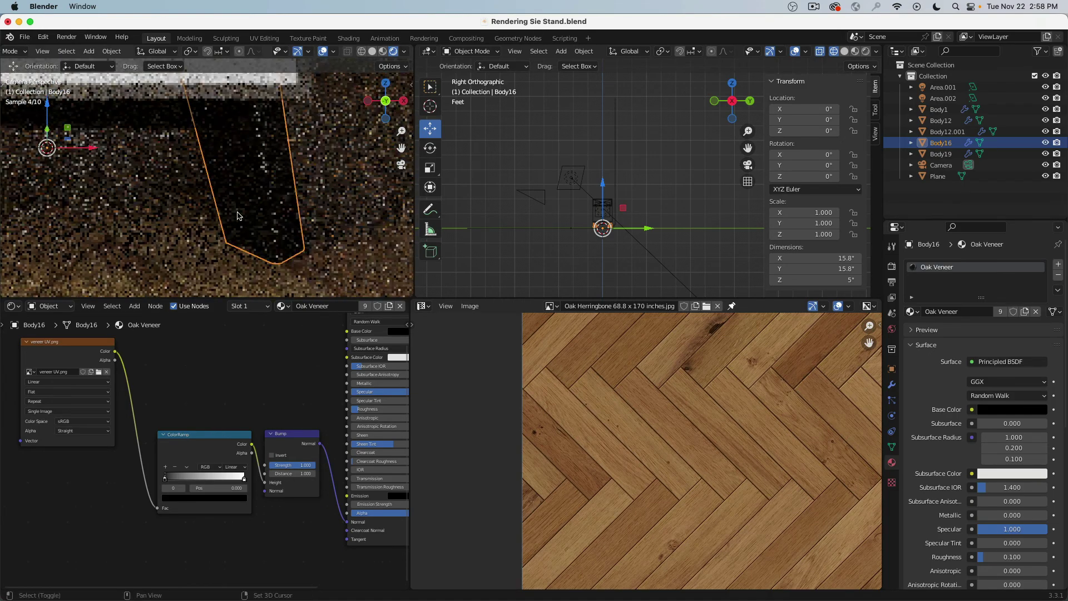
{"action": "scroll", "coordinate": [212, 445], "scroll_direction": "up", "scroll_amount": 1}
{"action": "scroll", "coordinate": [253, 225], "scroll_direction": "up", "scroll_amount": 4}
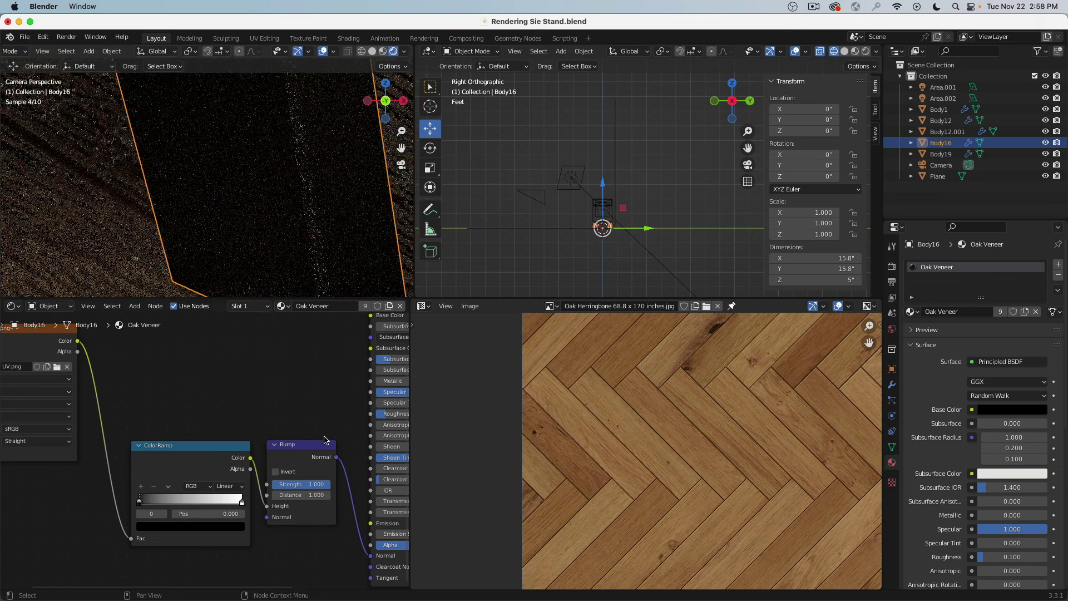
{"action": "double_click", "coordinate": [300, 484]}
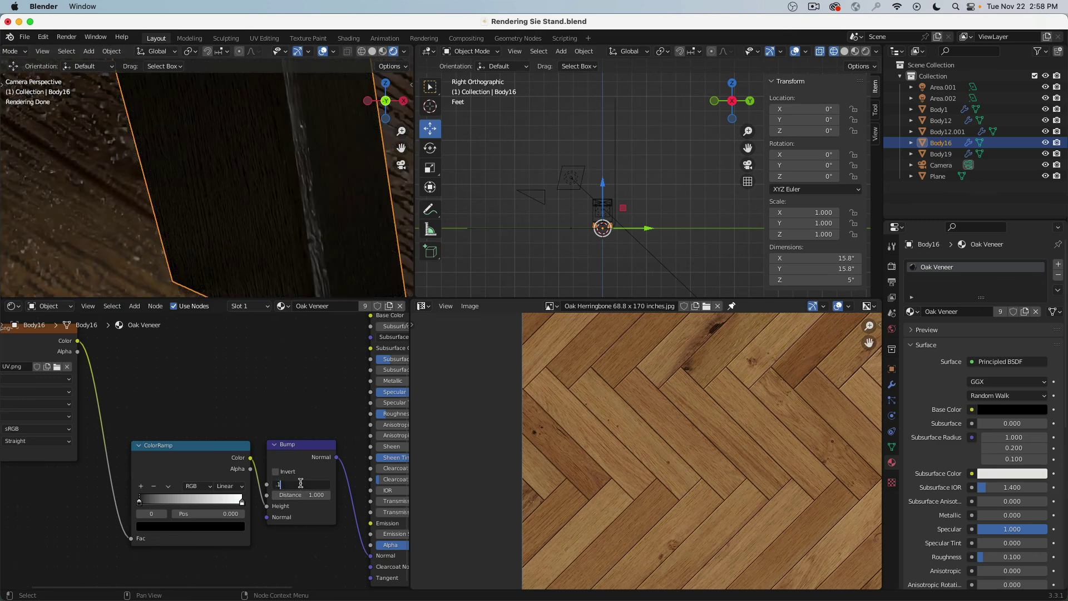
{"action": "type", "text": ".1"}
{"action": "key", "text": "Return"}
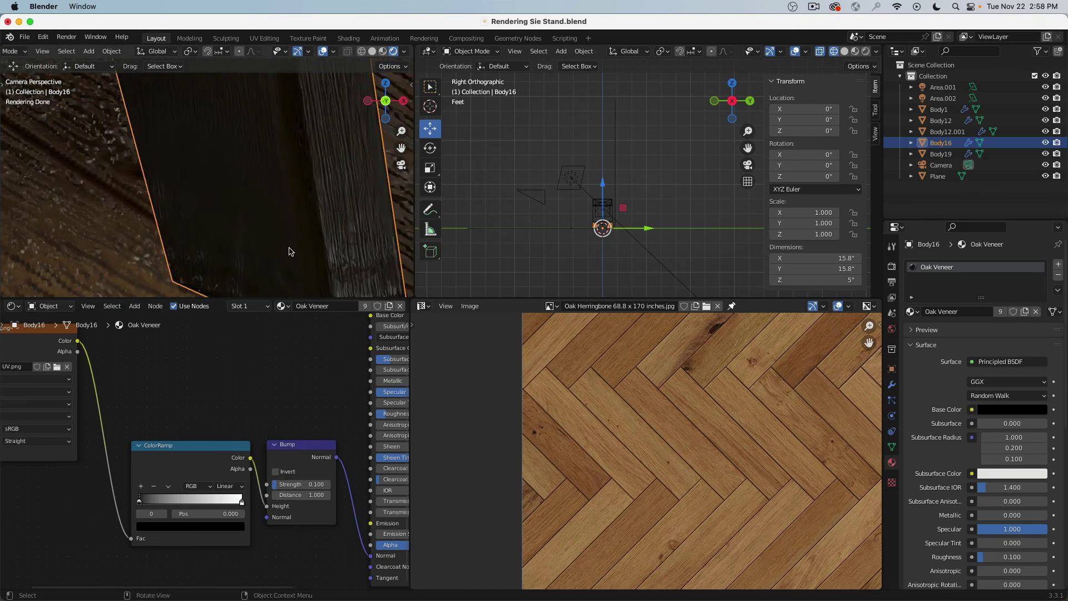
{"action": "scroll", "coordinate": [289, 251], "scroll_direction": "down", "scroll_amount": 3}
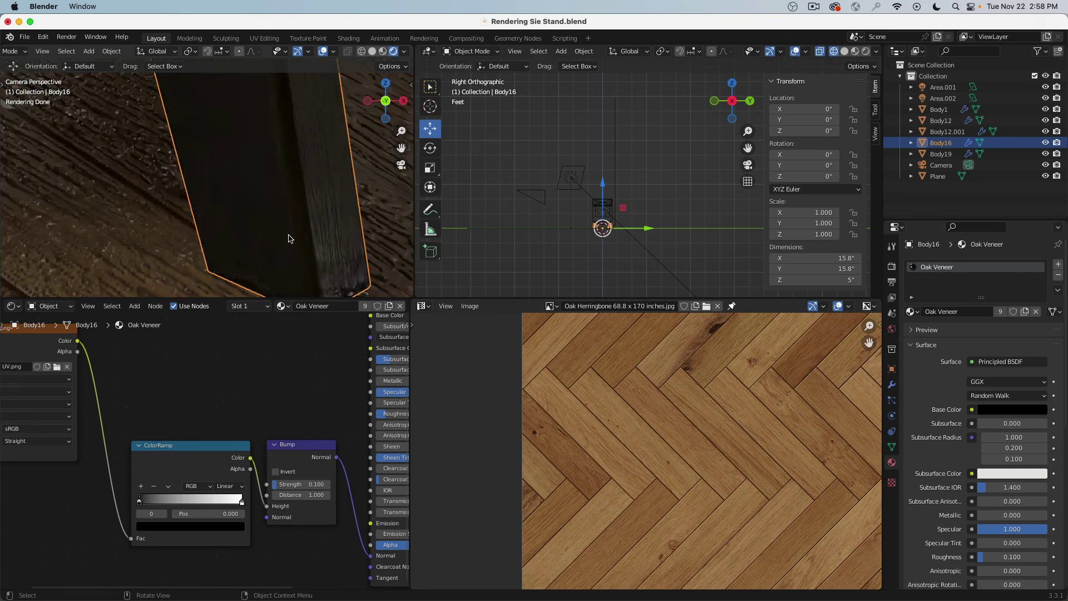
- Adjust the ColorRamp's black stop and connect its color to the Oak Veneer's Base Color to preview the grain mask on the leg
{"action": "mouse_move", "coordinate": [139, 501]}
{"action": "left_mouse_down"}
{"action": "mouse_move", "coordinate": [162, 503]}
{"action": "mouse_move", "coordinate": [154, 503]}
{"action": "left_mouse_up"}
{"action": "scroll", "coordinate": [190, 461], "scroll_direction": "down", "scroll_amount": 2}
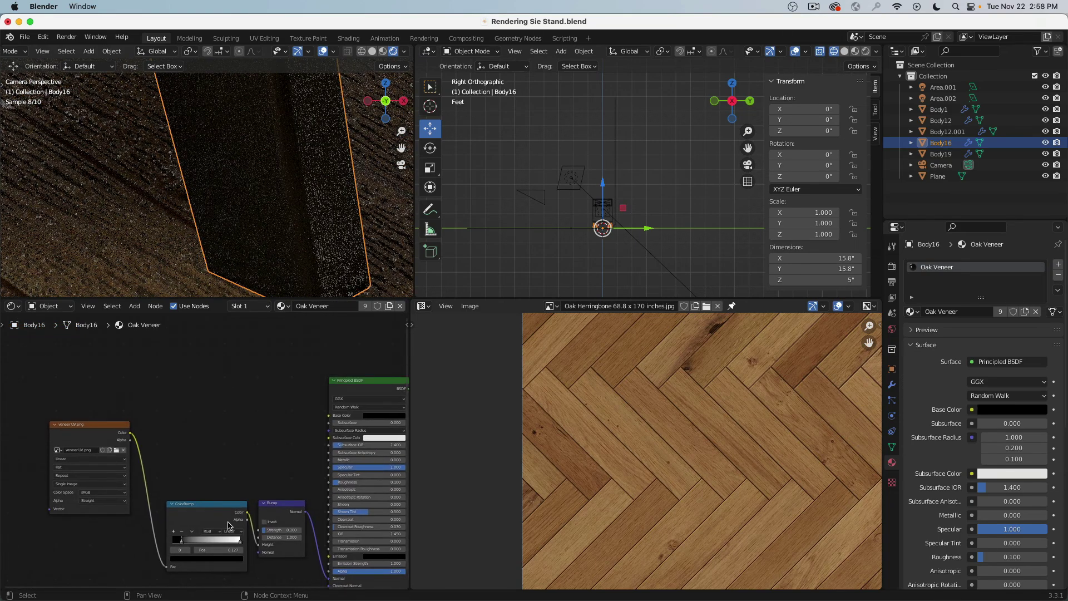
{"action": "left_click_drag", "start_coordinate": [228, 525], "coordinate": [329, 417]}
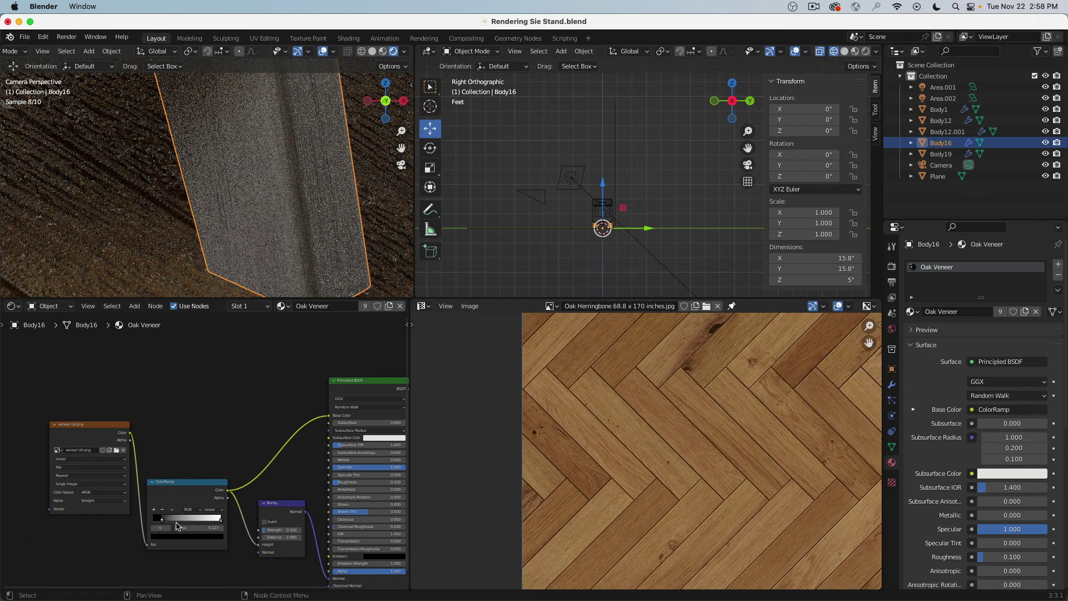
{"action": "left_click_drag", "start_coordinate": [159, 520], "coordinate": [152, 526]}
{"action": "scroll", "coordinate": [210, 398], "scroll_direction": "down", "scroll_amount": 2}
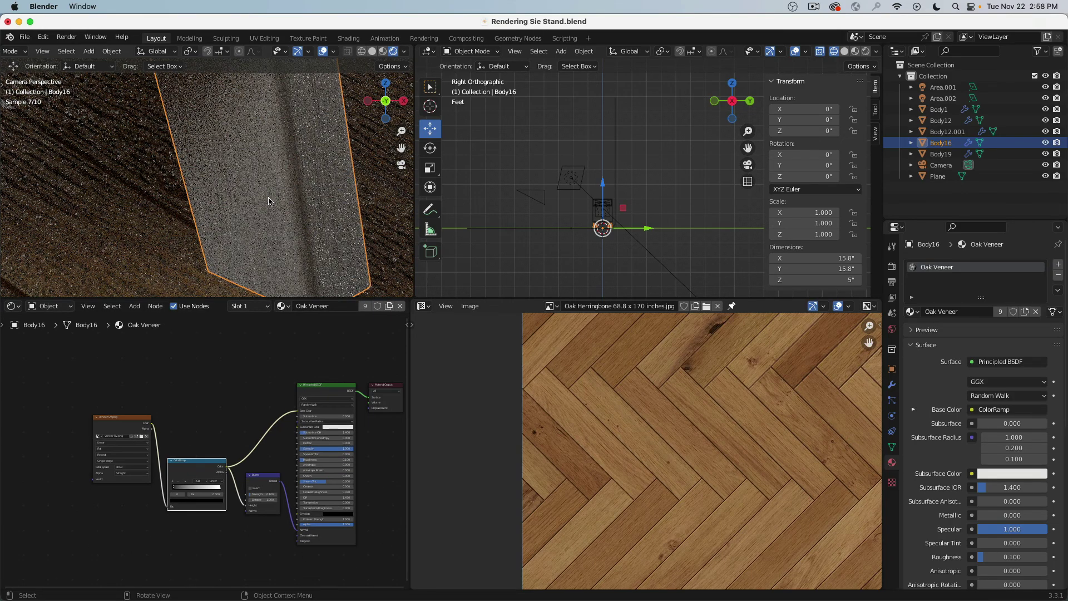
{"action": "scroll", "coordinate": [278, 209], "scroll_direction": "down", "scroll_amount": 3}
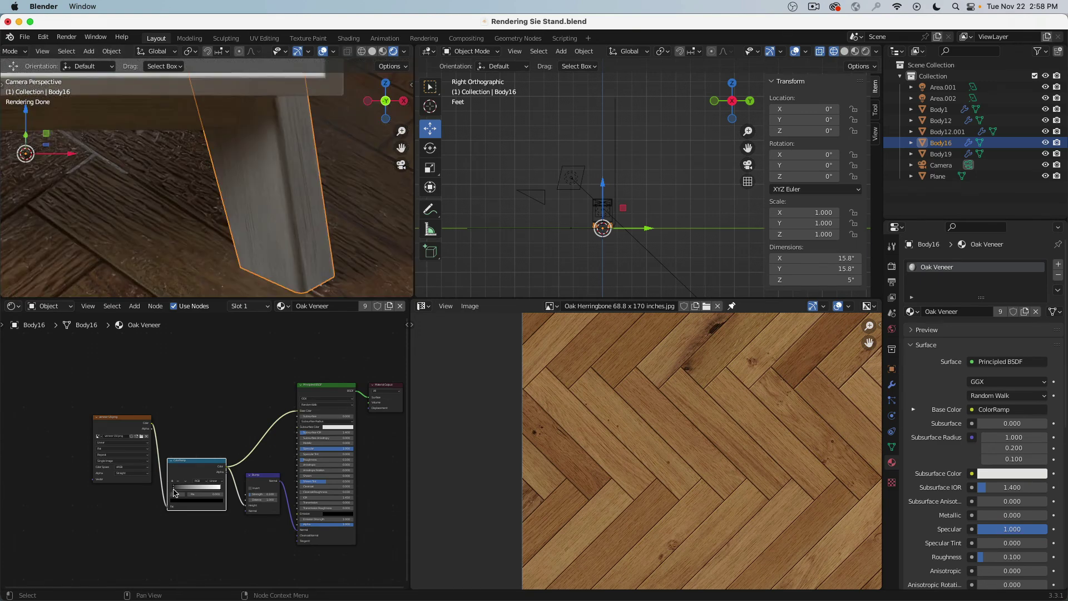
- Narrow the ColorRamp to a sharp transition with the white stop at 0.555, and reconnect the veneer image to the Base Color
{"action": "scroll", "coordinate": [172, 490], "scroll_direction": "up", "scroll_amount": 2}
{"action": "left_click_drag", "start_coordinate": [172, 488], "coordinate": [211, 490]}
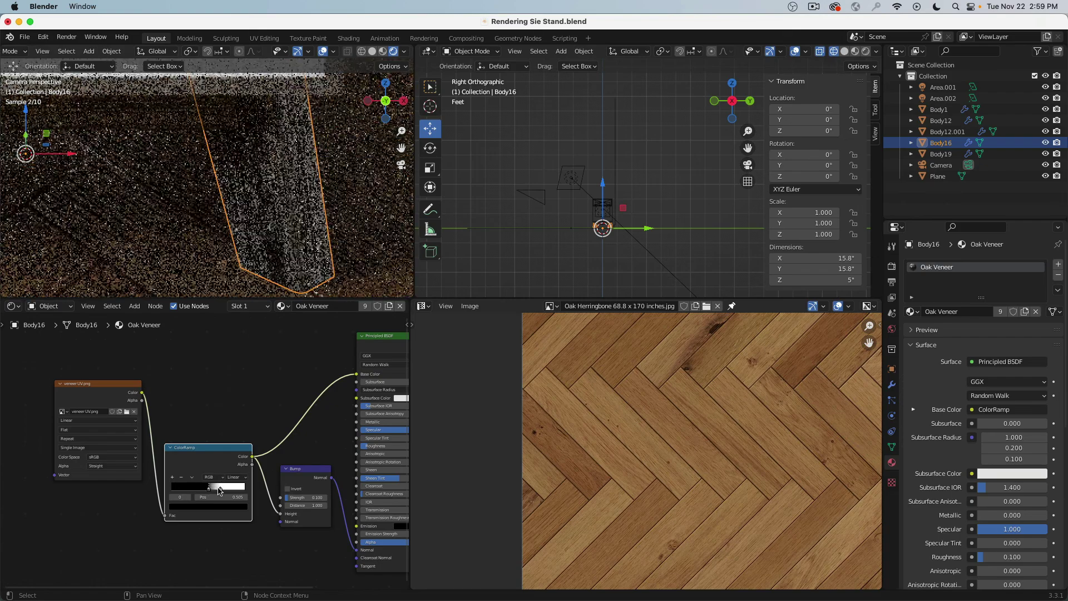
{"action": "left_click_drag", "start_coordinate": [219, 489], "coordinate": [214, 489]}
{"action": "middle_click_drag", "start_coordinate": [256, 384], "coordinate": [177, 394]}
{"action": "left_click_drag", "start_coordinate": [63, 402], "coordinate": [277, 384]}
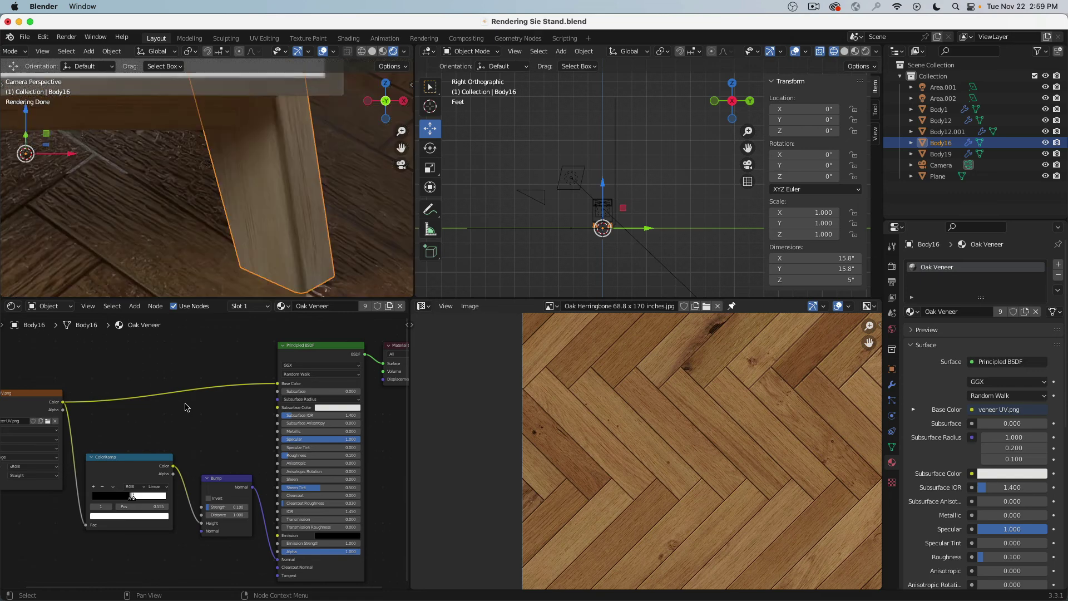
- Reset the Oak Veneer's Roughness to 0 and examine the surface on the nightstand's legs up close
{"action": "scroll", "coordinate": [259, 478], "scroll_direction": "up", "scroll_amount": 3}
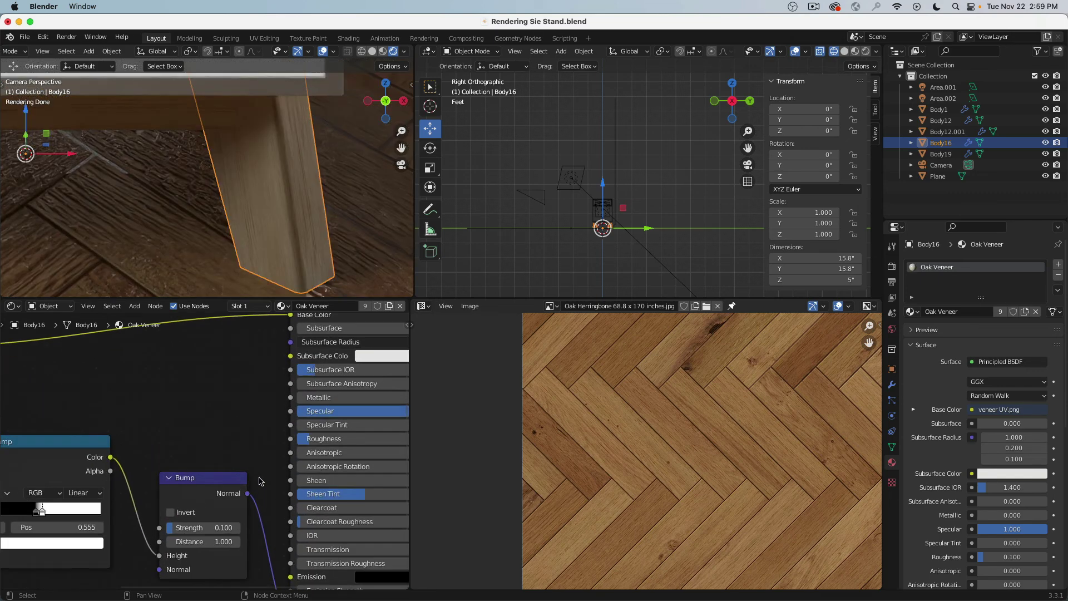
{"action": "key", "text": "BackSpace"}
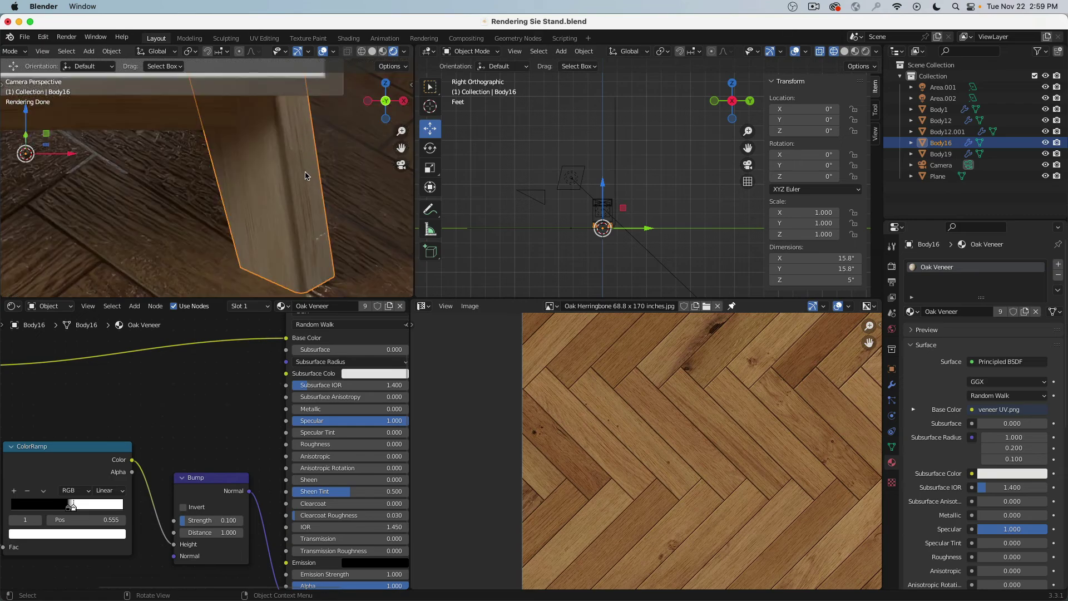
{"action": "scroll", "coordinate": [186, 217], "scroll_direction": "down", "scroll_amount": 6}
{"action": "scroll", "coordinate": [183, 216], "scroll_direction": "left", "scroll_amount": 3, "text": "shift"}
{"action": "scroll", "coordinate": [175, 211], "scroll_direction": "up", "scroll_amount": 5}
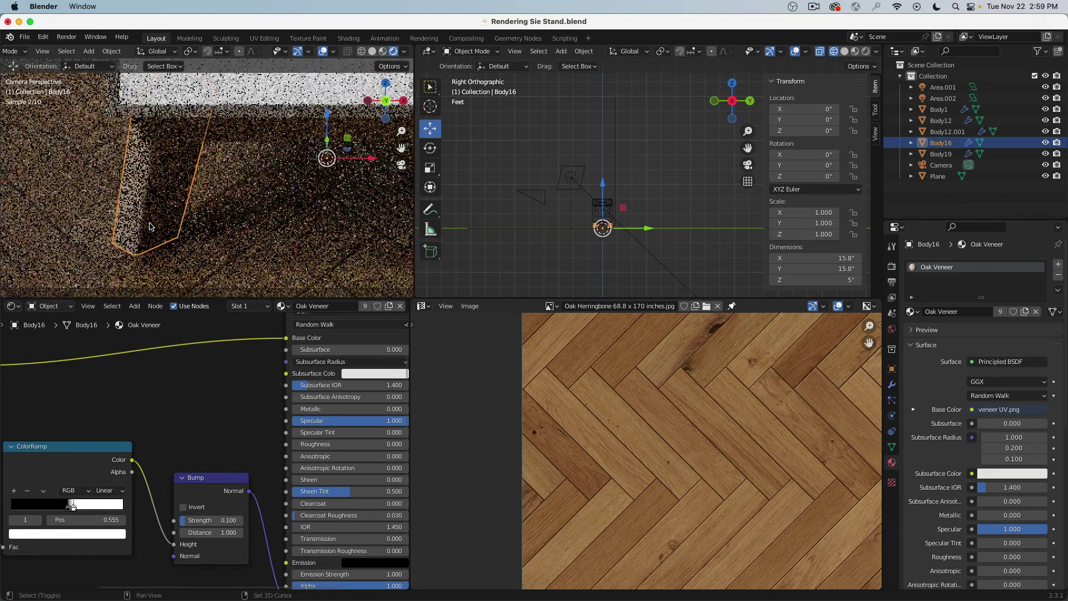
{"action": "scroll", "coordinate": [175, 190], "scroll_direction": "left", "scroll_amount": 3, "text": "shift"}
{"action": "scroll", "coordinate": [175, 190], "scroll_direction": "up", "scroll_amount": 4}
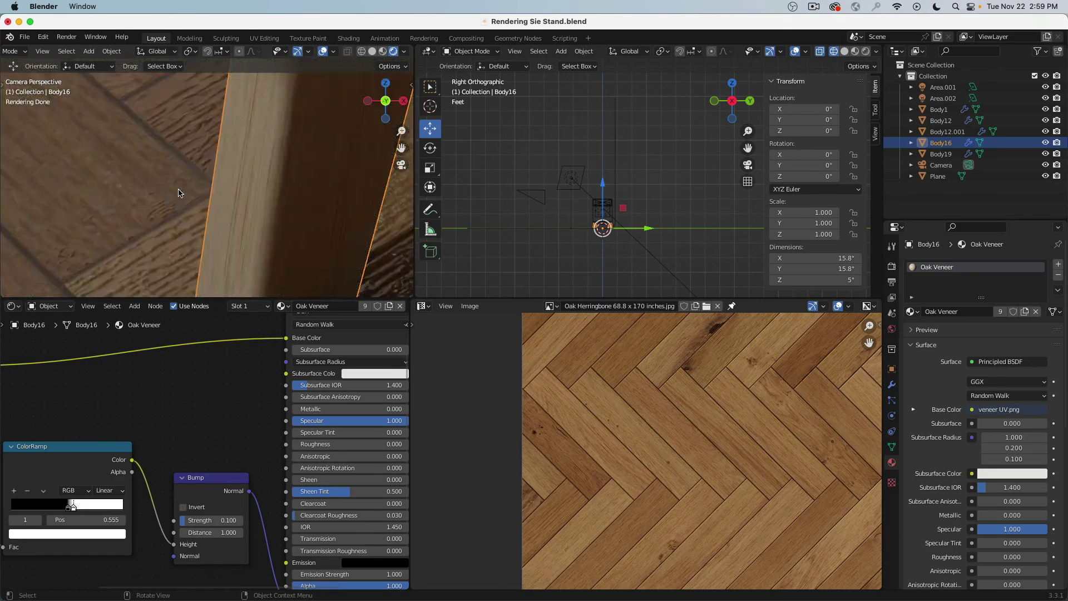
{"action": "scroll", "coordinate": [178, 193], "scroll_direction": "down", "scroll_amount": 5}
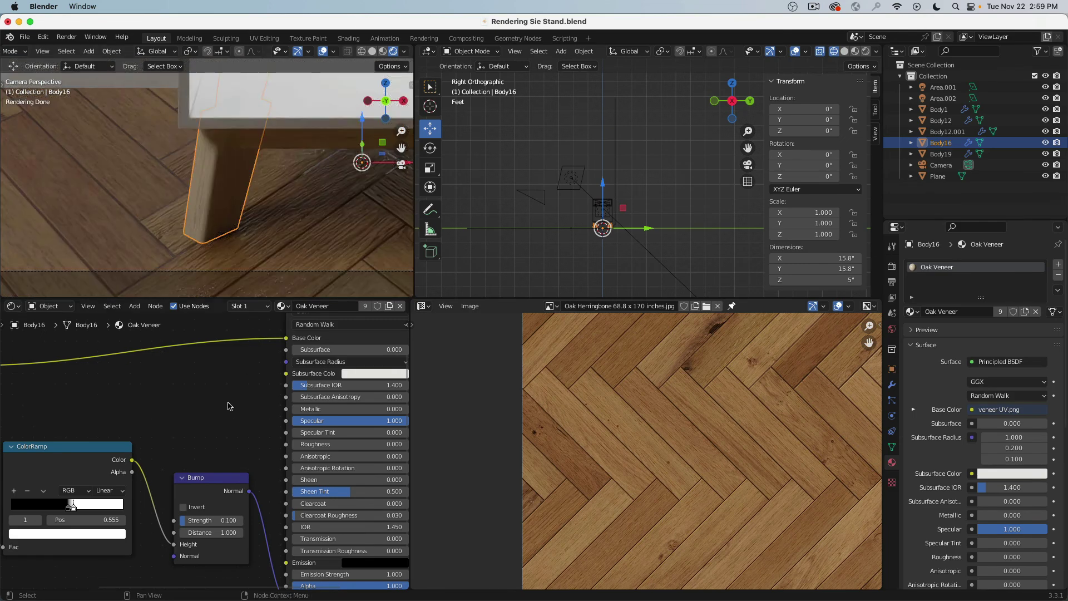
- Set the Oak Veneer's Specular to 0.5 and its Roughness to 0.1
{"action": "scroll", "coordinate": [230, 406], "scroll_direction": "down", "scroll_amount": 2}
{"action": "double_click", "coordinate": [301, 415]}
{"action": "type", "text": "."}
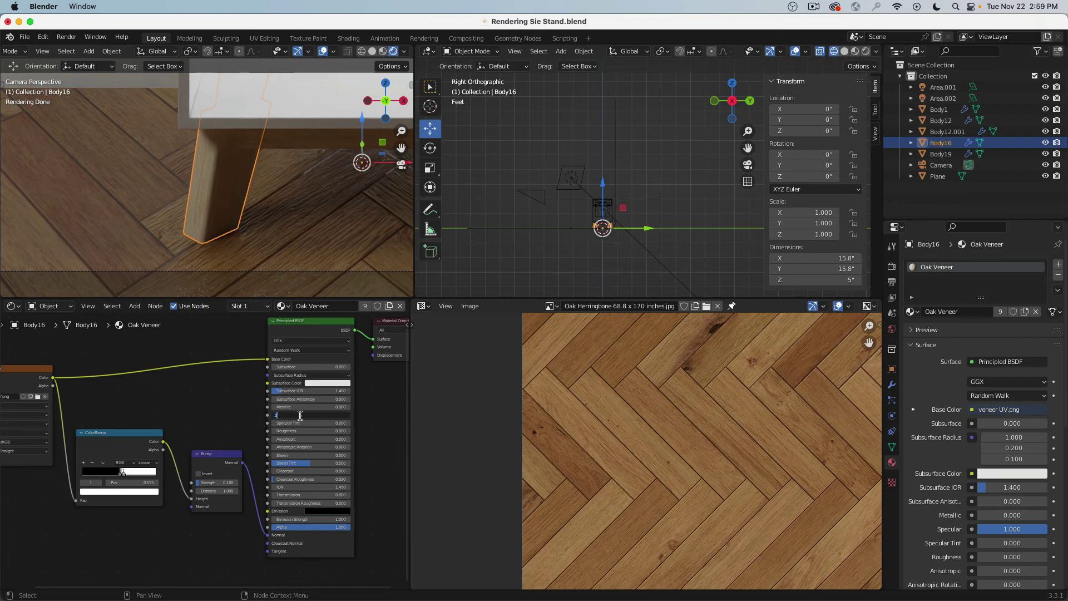
{"action": "type", "text": "5"}
{"action": "key", "text": "Return"}
{"action": "double_click", "coordinate": [308, 431]}
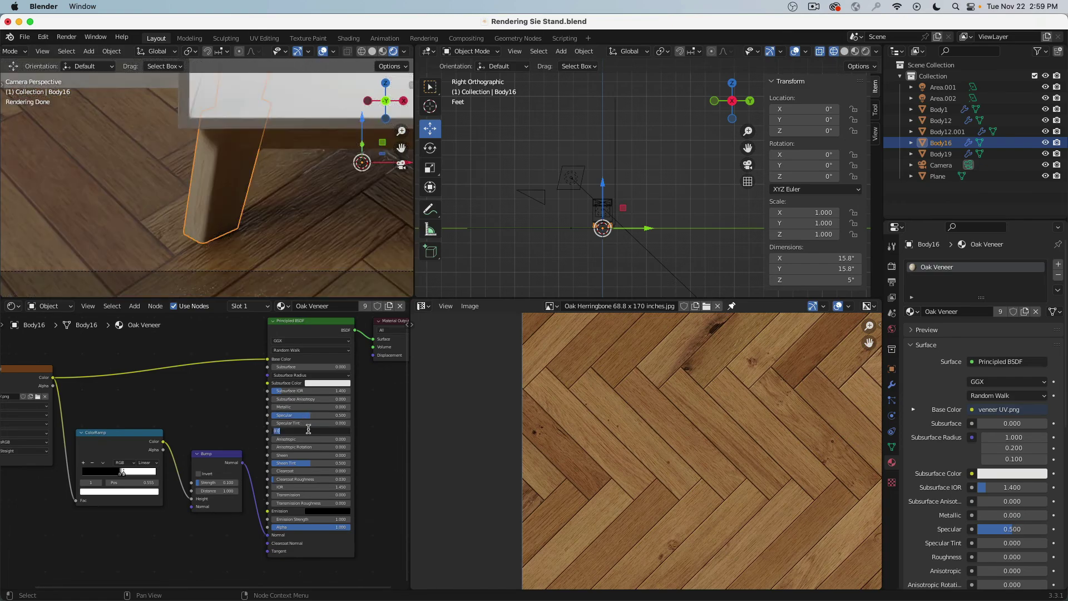
{"action": "type", "text": ".1"}
{"action": "key", "text": "Return"}
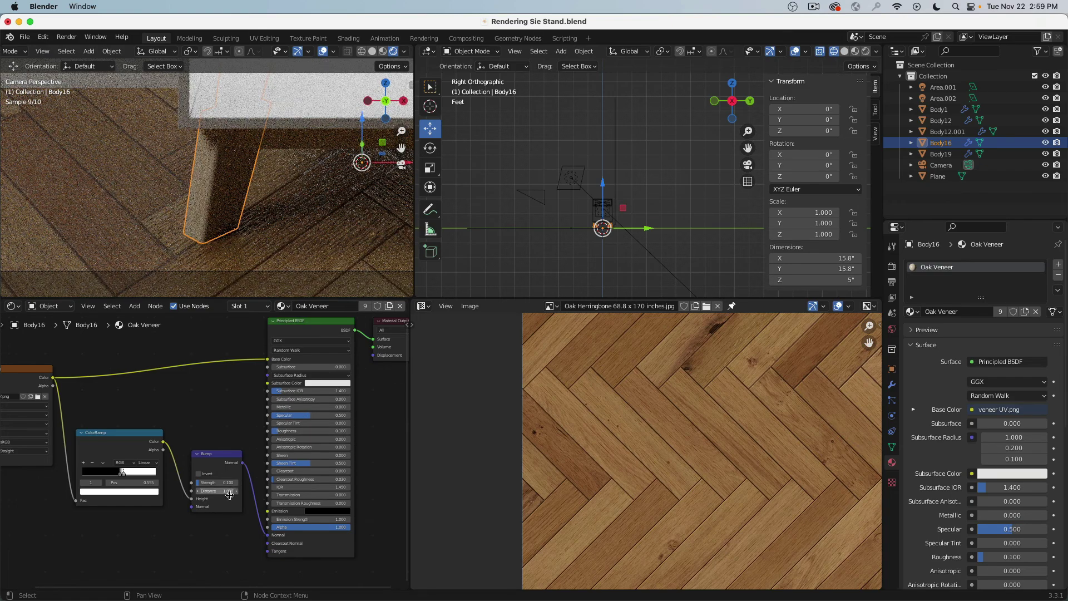
- Set the Oak Veneer Bump node's Strength to 0.5 and check the whole nightstand in the rendered camera view
{"action": "scroll", "coordinate": [219, 470], "scroll_direction": "up", "scroll_amount": 4}
{"action": "scroll", "coordinate": [219, 470], "scroll_direction": "up", "scroll_amount": 1}
{"action": "double_click", "coordinate": [218, 470]}
{"action": "type", "text": ".5"}
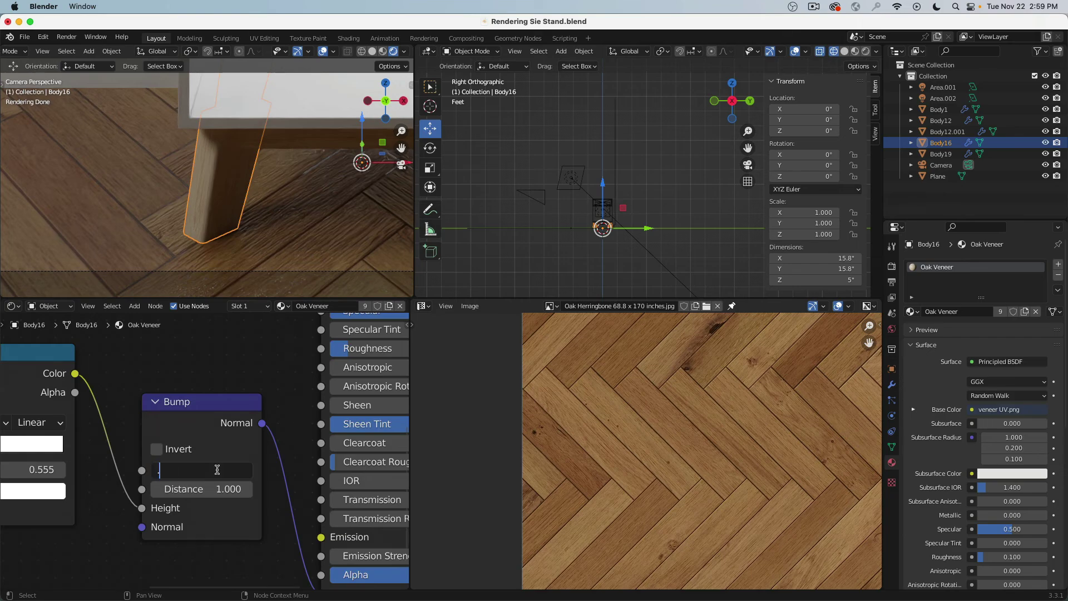
{"action": "key", "text": "Return"}
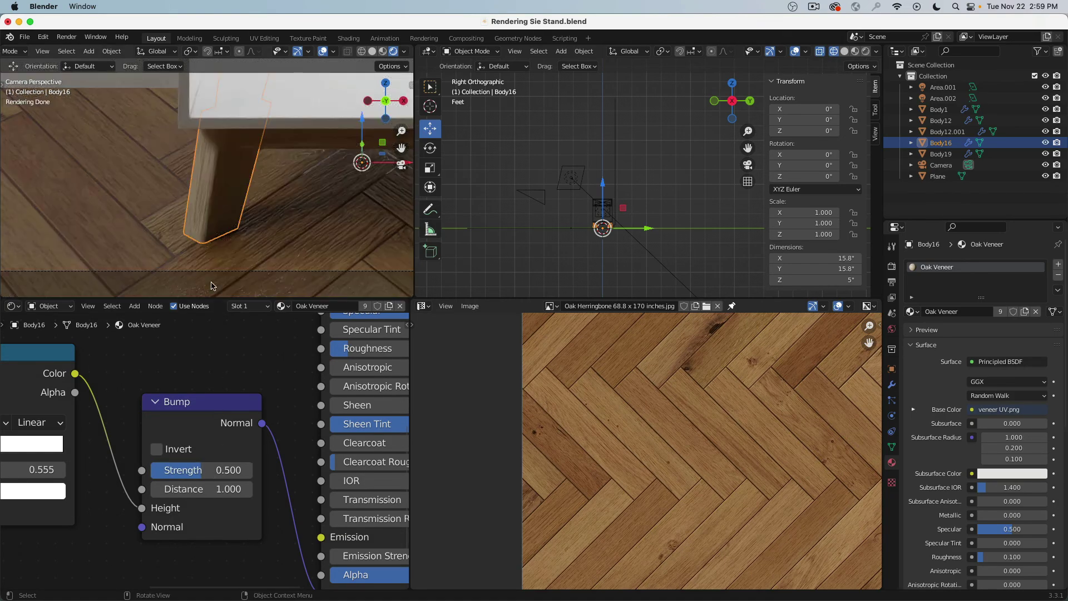
{"action": "scroll", "coordinate": [224, 242], "scroll_direction": "down", "scroll_amount": 3}
{"action": "scroll", "coordinate": [224, 242], "scroll_direction": "down", "scroll_amount": 2}
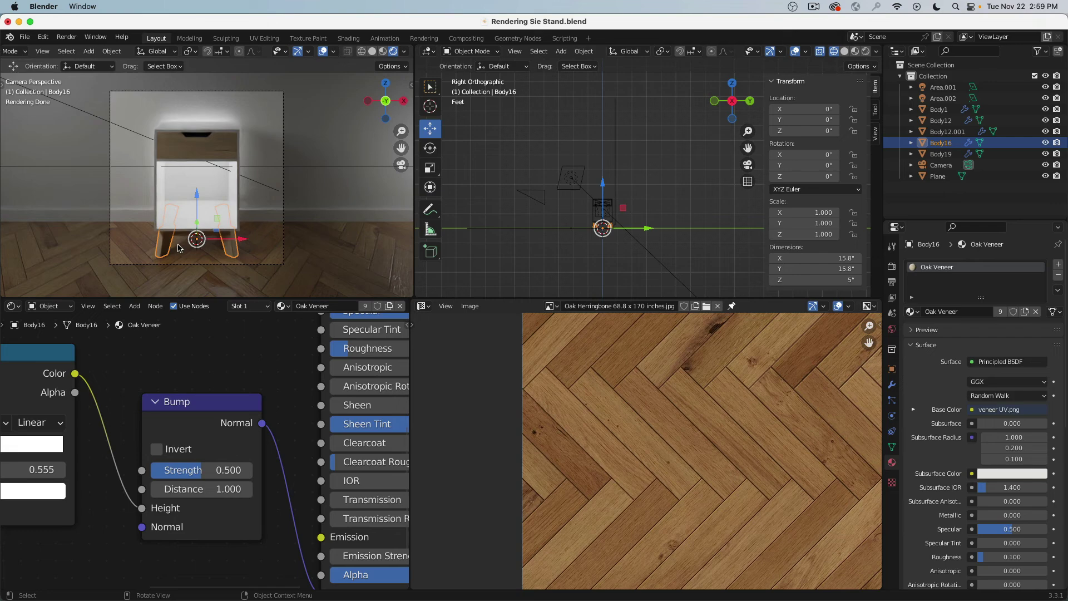
{"action": "scroll", "coordinate": [202, 451], "scroll_direction": "down", "scroll_amount": 4}
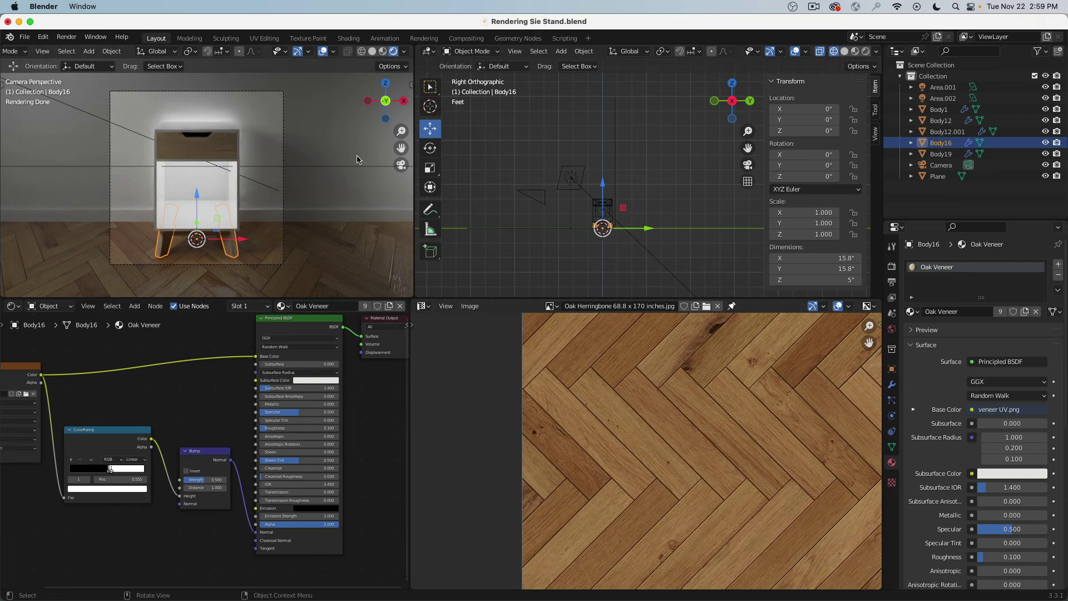
- Switch the camera view to solid shading and set the Cycles final render's Max Samples to 100
{"action": "left_click", "coordinate": [372, 52]}
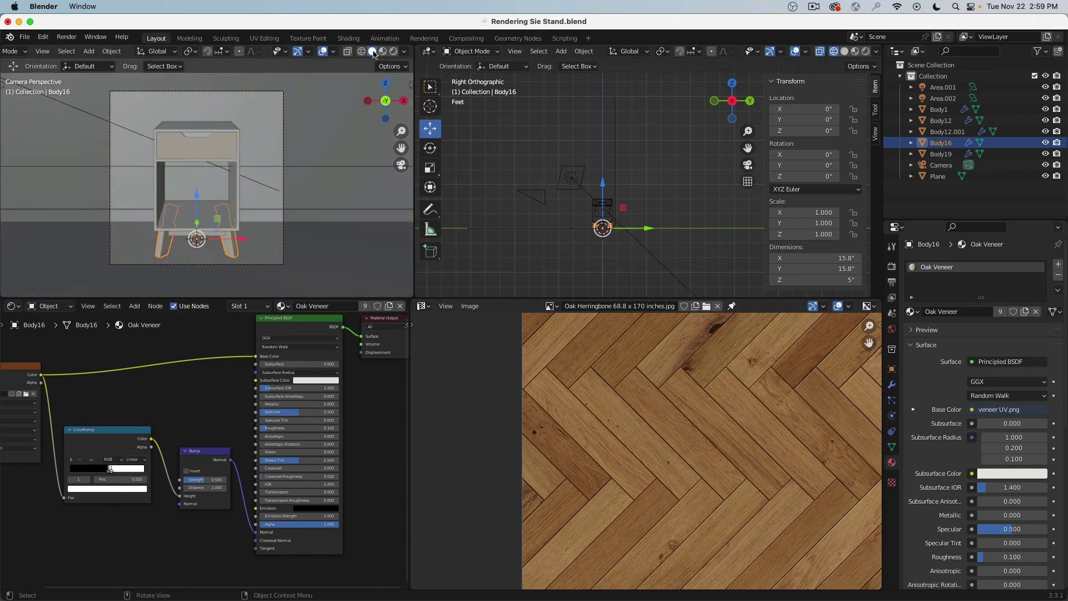
{"action": "left_click", "coordinate": [892, 266]}
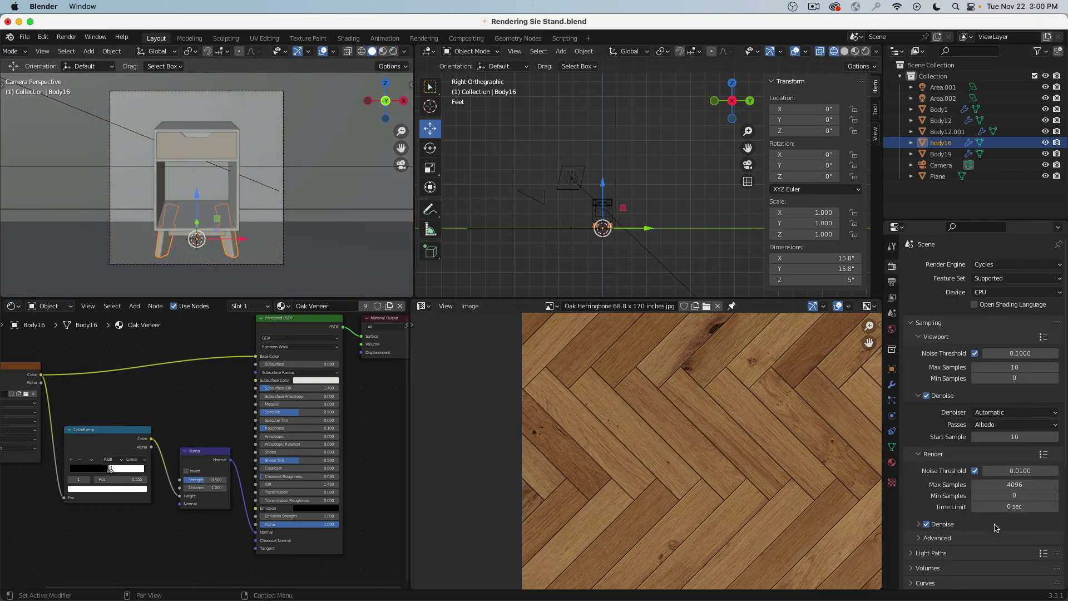
{"action": "double_click", "coordinate": [1008, 485]}
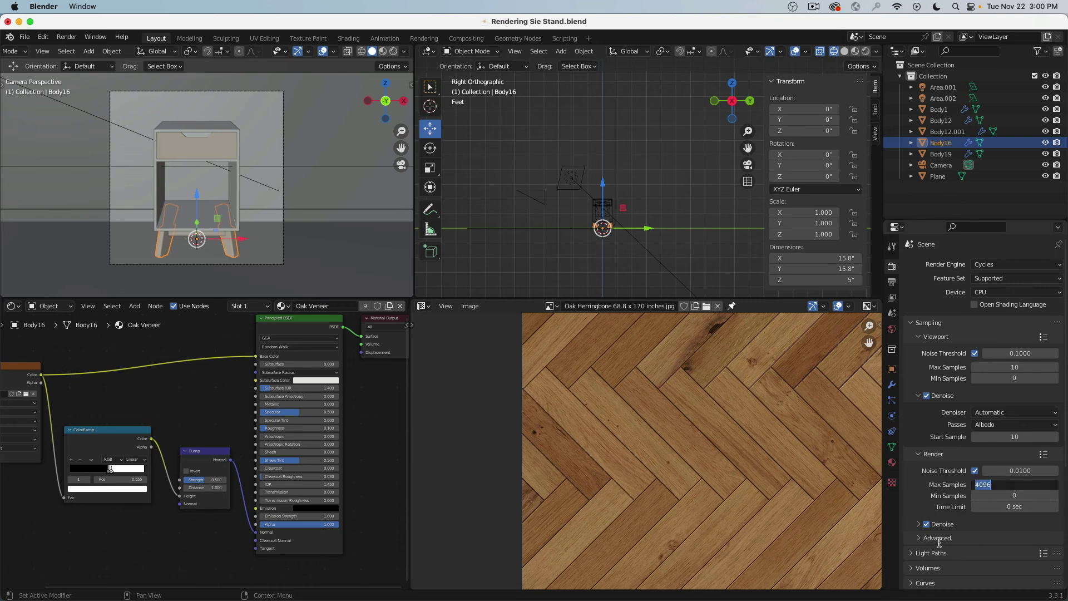
{"action": "left_click", "coordinate": [918, 523]}
{"action": "left_click", "coordinate": [918, 523]}
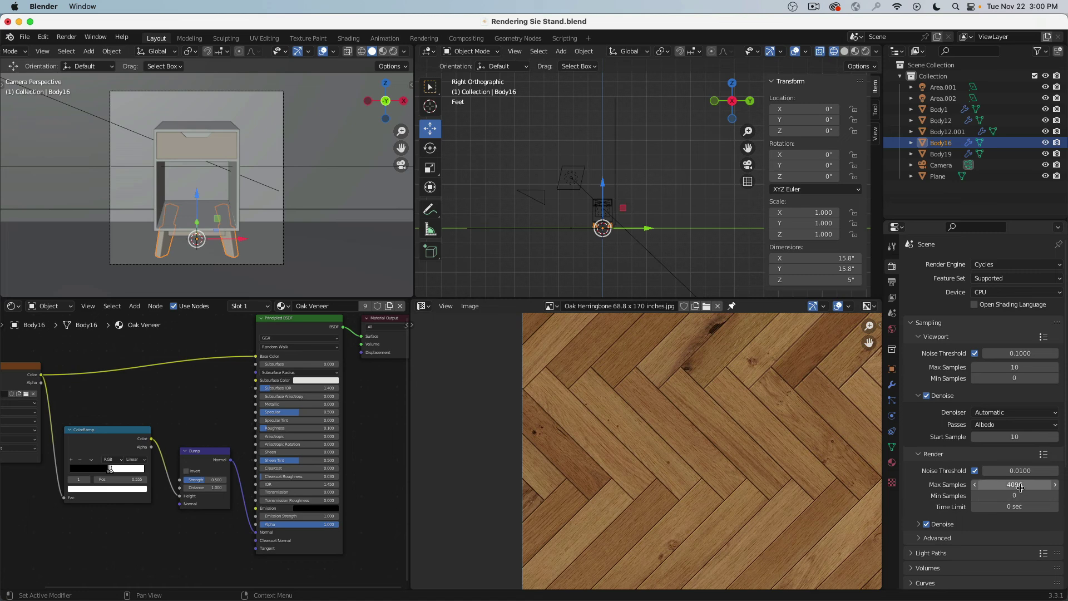
{"action": "double_click", "coordinate": [1020, 486]}
{"action": "type", "text": "100"}
{"action": "key", "text": "Return"}
- Raise the final render's Max Samples to 200
{"action": "left_click", "coordinate": [999, 485]}
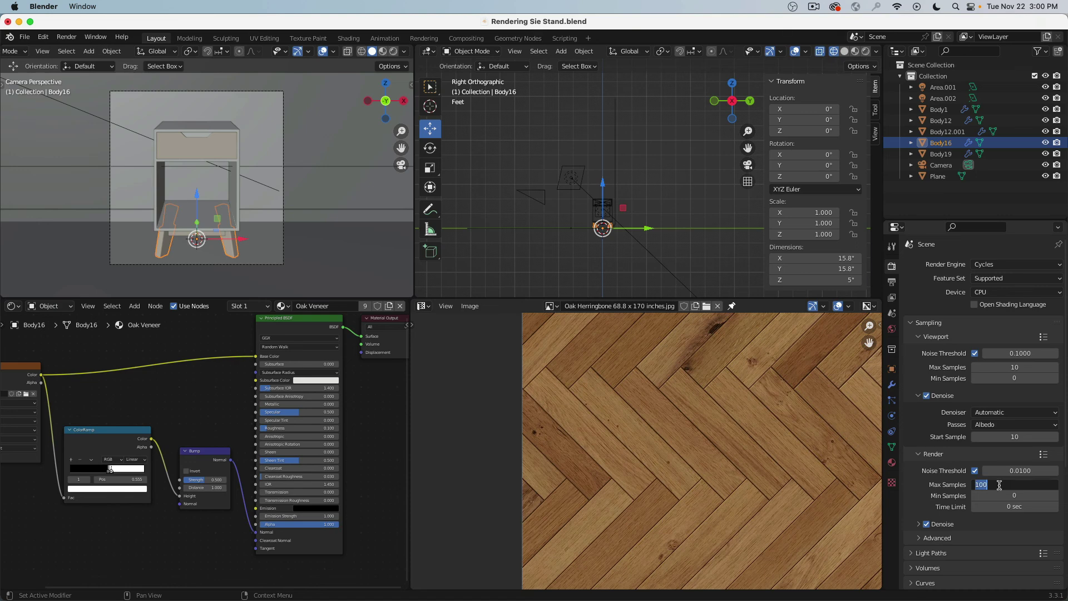
{"action": "type", "text": "200"}
{"action": "key", "text": "BackSpace"}
{"action": "key", "text": "BackSpace"}
{"action": "key", "text": "BackSpace"}
{"action": "type", "text": "4"}
{"action": "double_click", "coordinate": [998, 485]}
{"action": "type", "text": "200"}
{"action": "key", "text": "Return"}
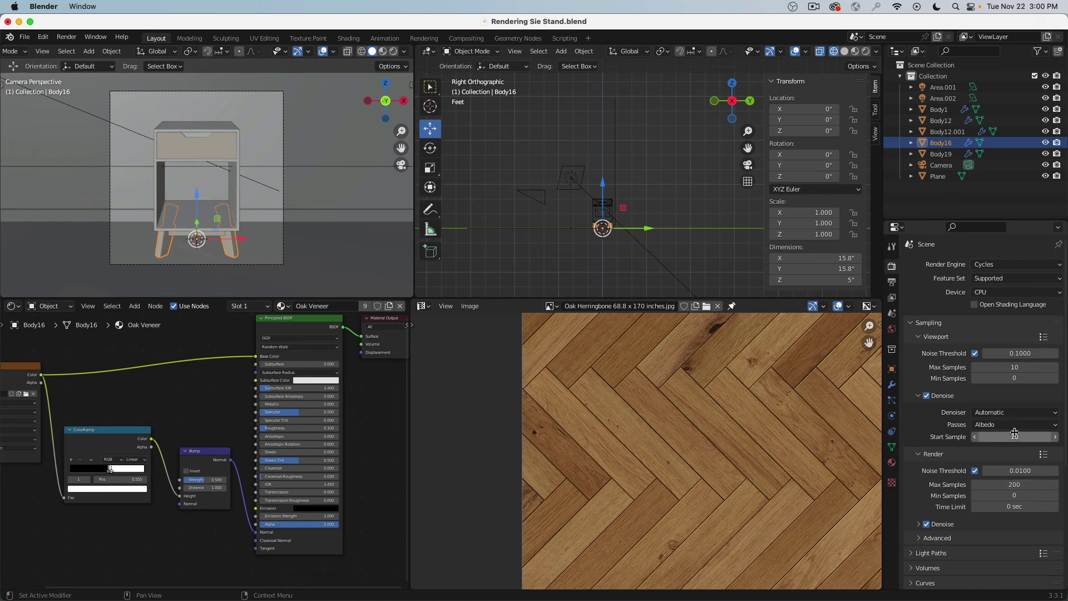
{"action": "left_click", "coordinate": [996, 291]}
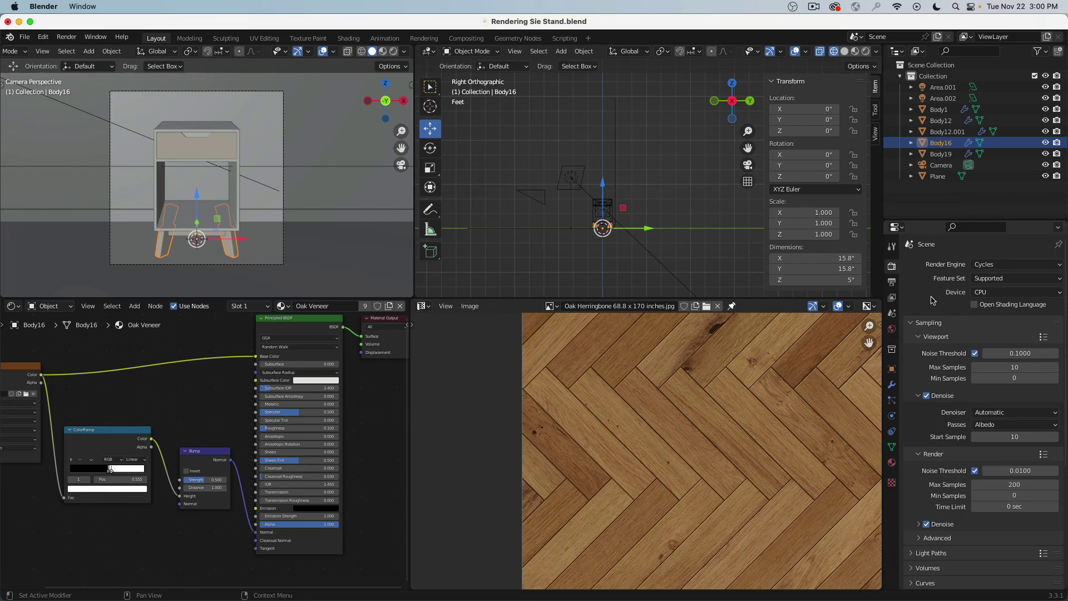
{"action": "left_click", "coordinate": [910, 324]}
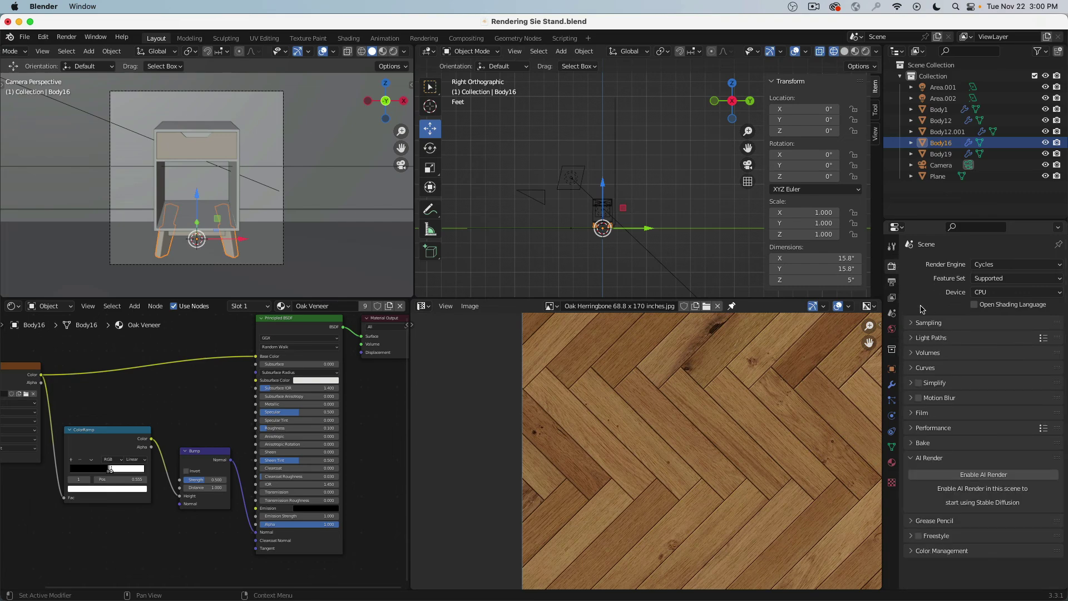
{"action": "left_click", "coordinate": [910, 324]}
{"action": "left_click", "coordinate": [910, 323]}
- Set the render output folder to the Desktop
{"action": "left_click", "coordinate": [892, 298]}
{"action": "left_click", "coordinate": [892, 280]}
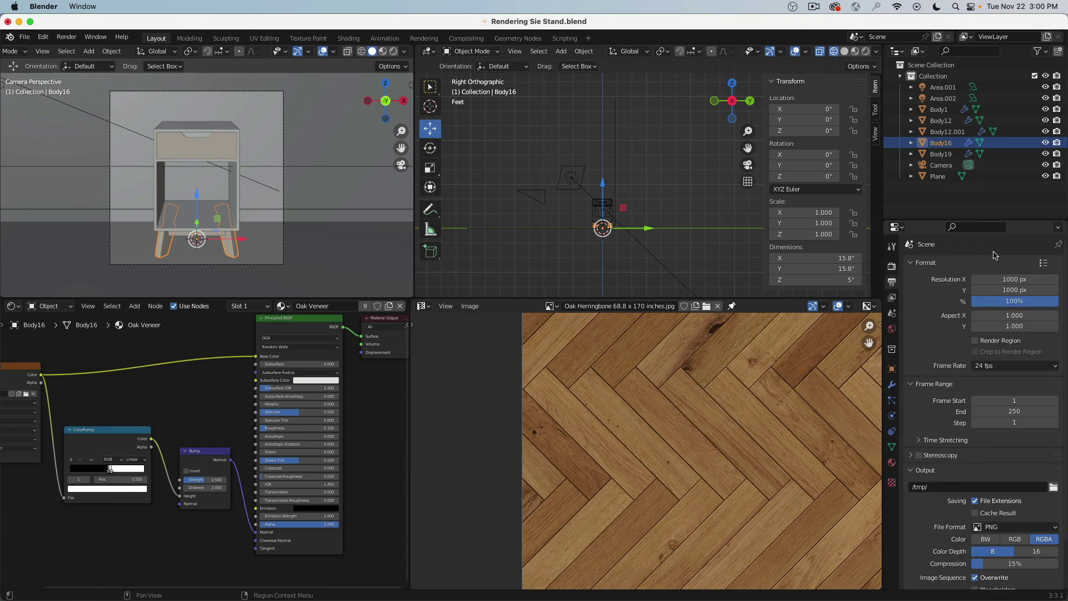
{"action": "left_click", "coordinate": [1052, 487]}
{"action": "left_click", "coordinate": [208, 243]}
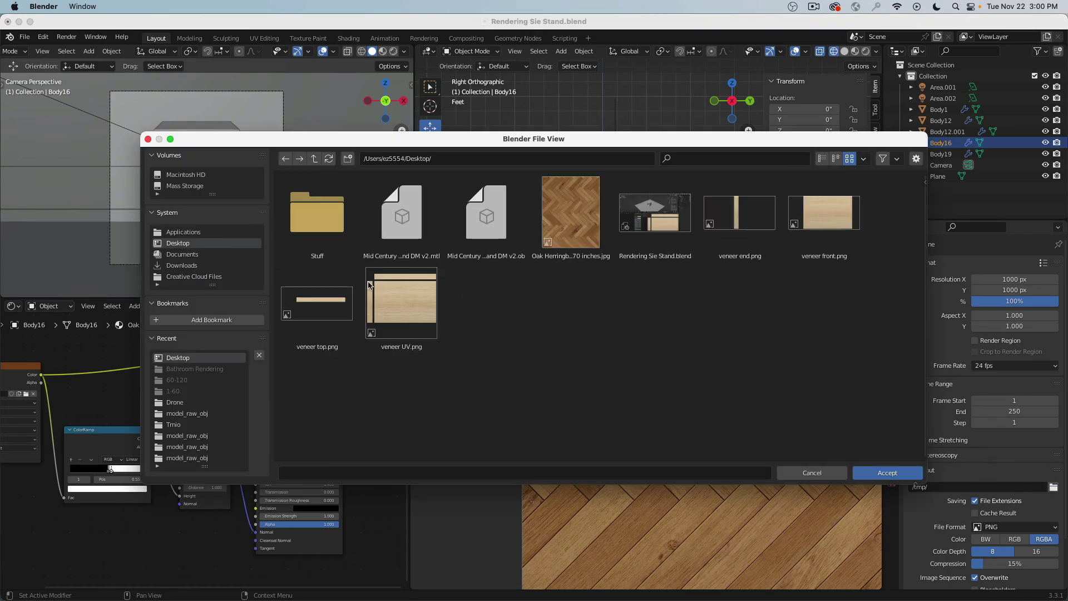
{"action": "left_click", "coordinate": [897, 473]}
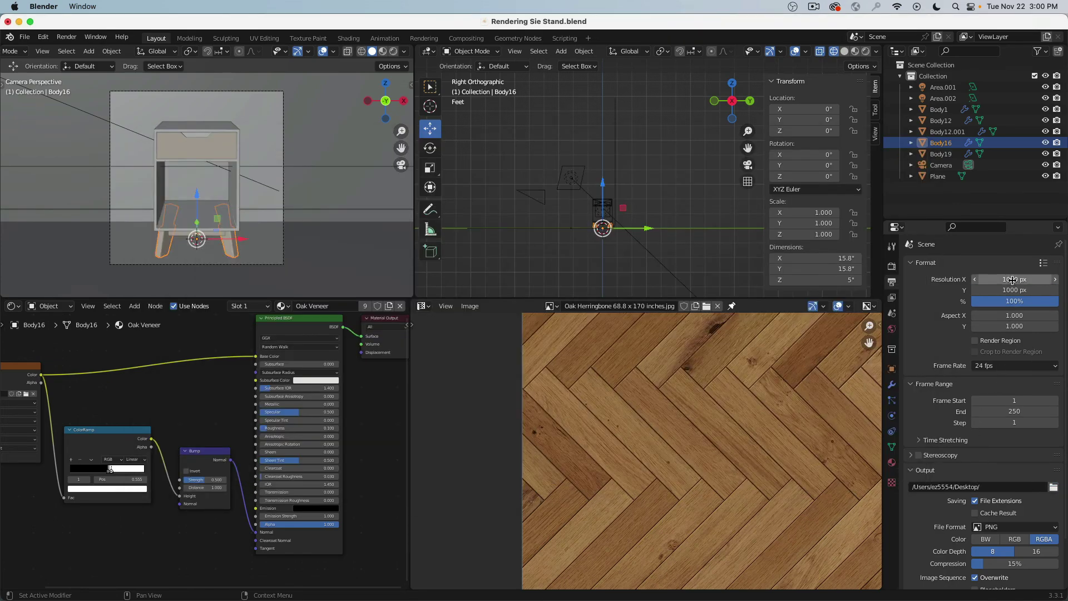
- Set the output resolution scale to 50% and render a still image, viewing it in an enlarged render window
{"action": "left_click", "coordinate": [1007, 301]}
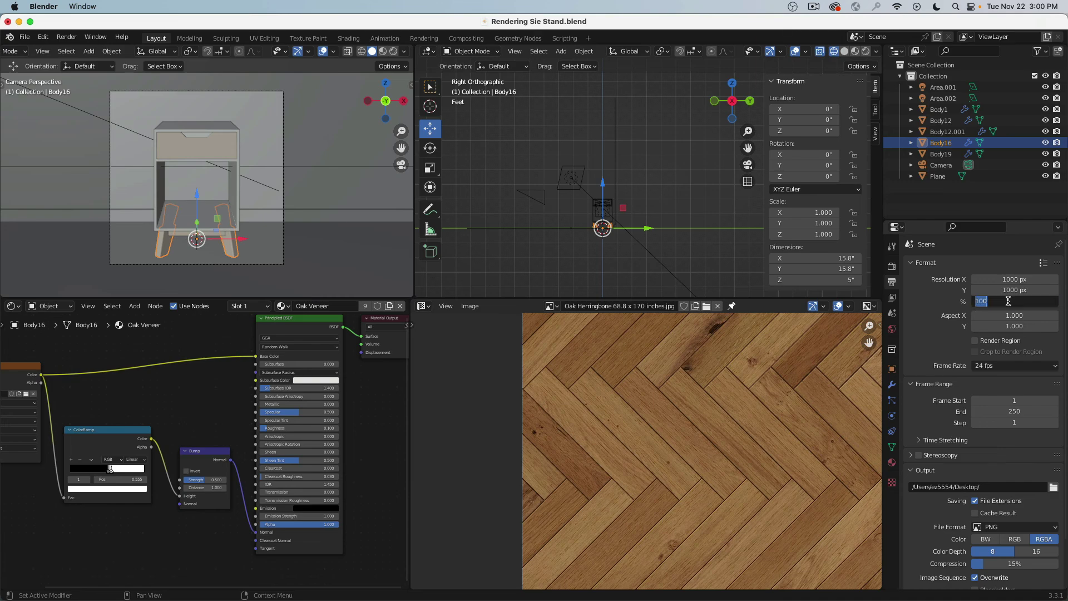
{"action": "type", "text": "50"}
{"action": "key", "text": "Return"}
{"action": "left_click", "coordinate": [66, 37]}
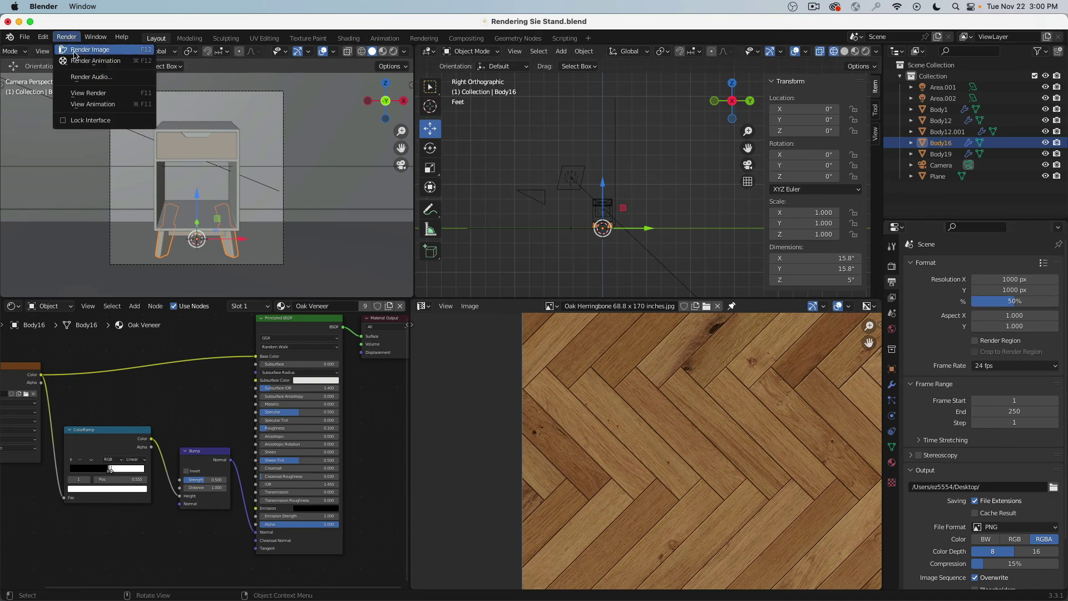
{"action": "left_click", "coordinate": [75, 54]}
{"action": "left_click_drag", "start_coordinate": [202, 27], "coordinate": [301, 43]}
{"action": "left_click_drag", "start_coordinate": [392, 355], "coordinate": [505, 439]}
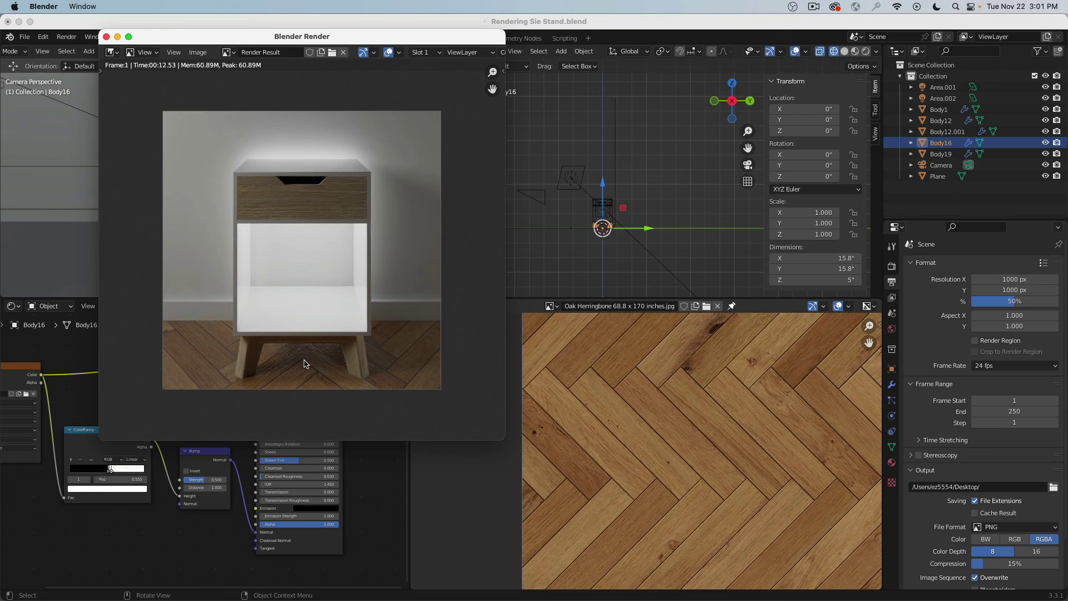
{"action": "key", "text": "Escape"}
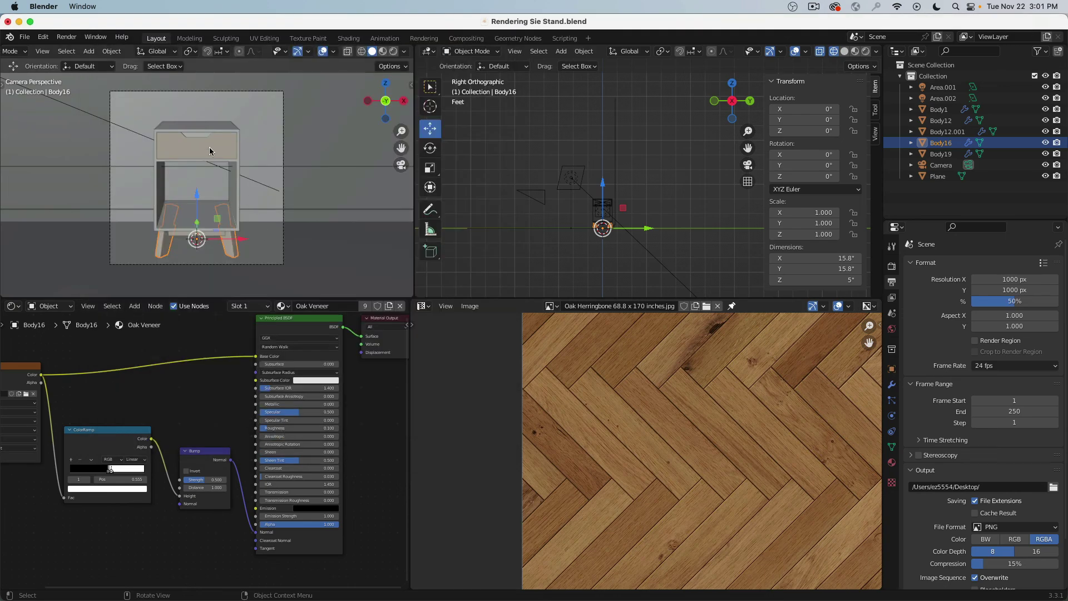
- Disconnect the Bump node from the Principled BSDF's Normal input in both the Oak Veneer and Wood Floor materials
{"action": "left_click", "coordinate": [209, 146]}
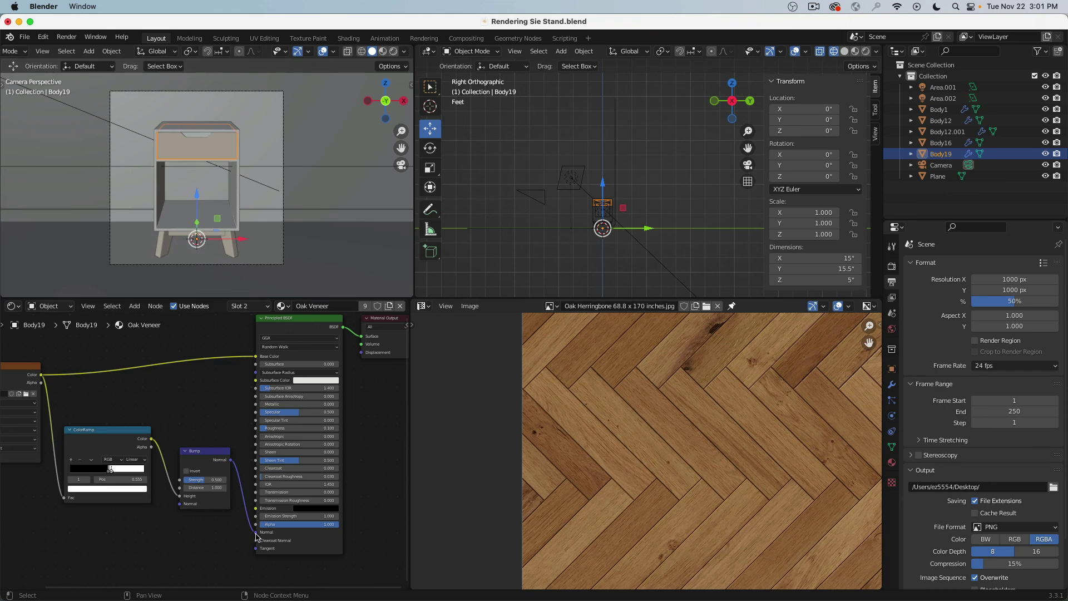
{"action": "left_click_drag", "start_coordinate": [257, 536], "coordinate": [233, 517]}
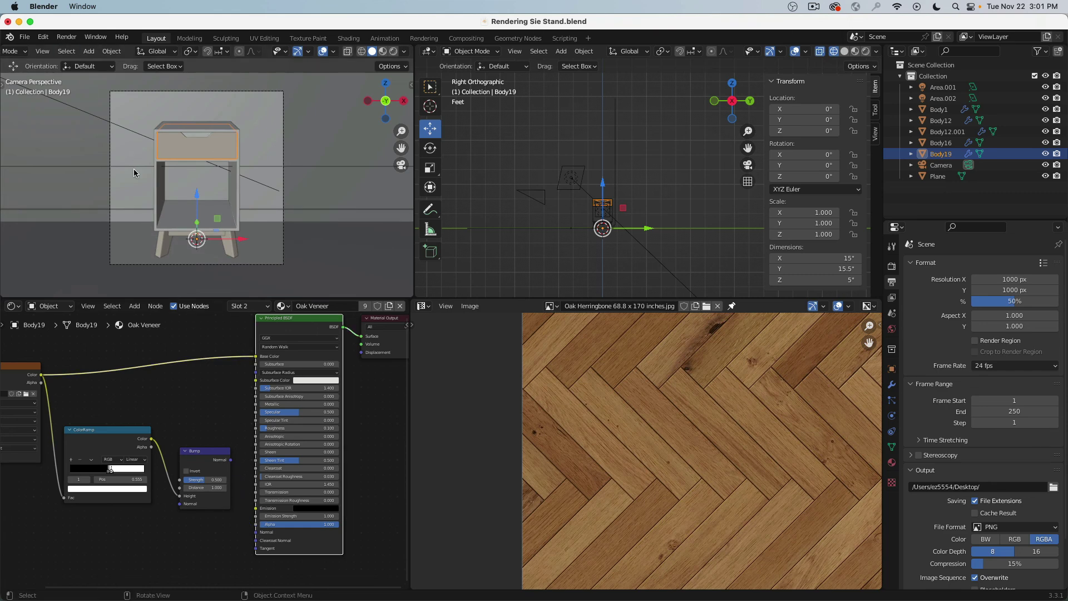
{"action": "left_click", "coordinate": [85, 272]}
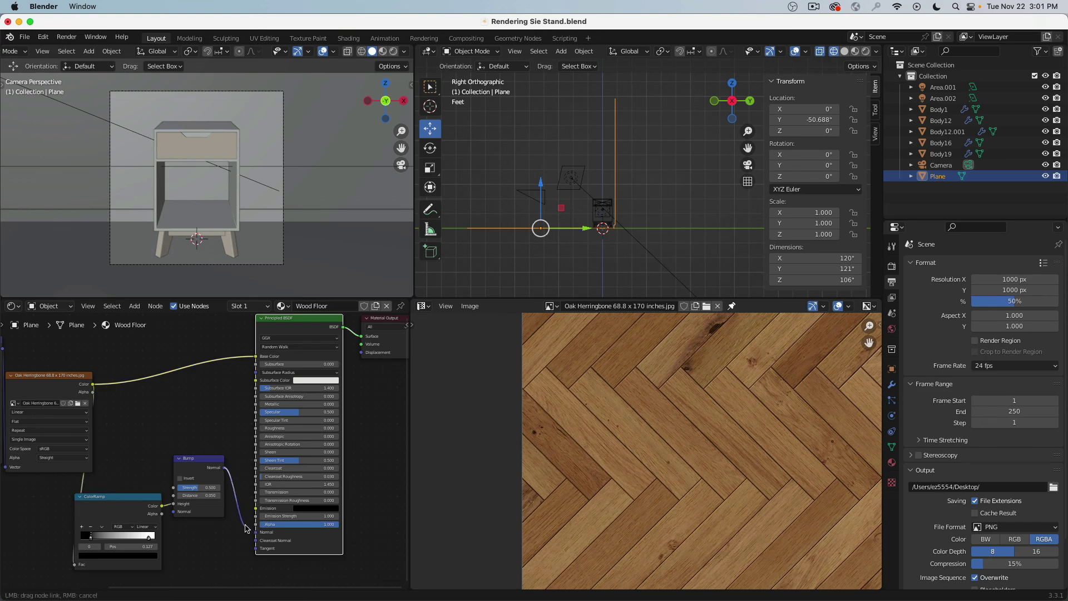
- Render the image without bump into Slot 2 and compare it with the bumped render in Slot 1
{"action": "left_click", "coordinate": [66, 37]}
{"action": "left_click", "coordinate": [78, 49]}
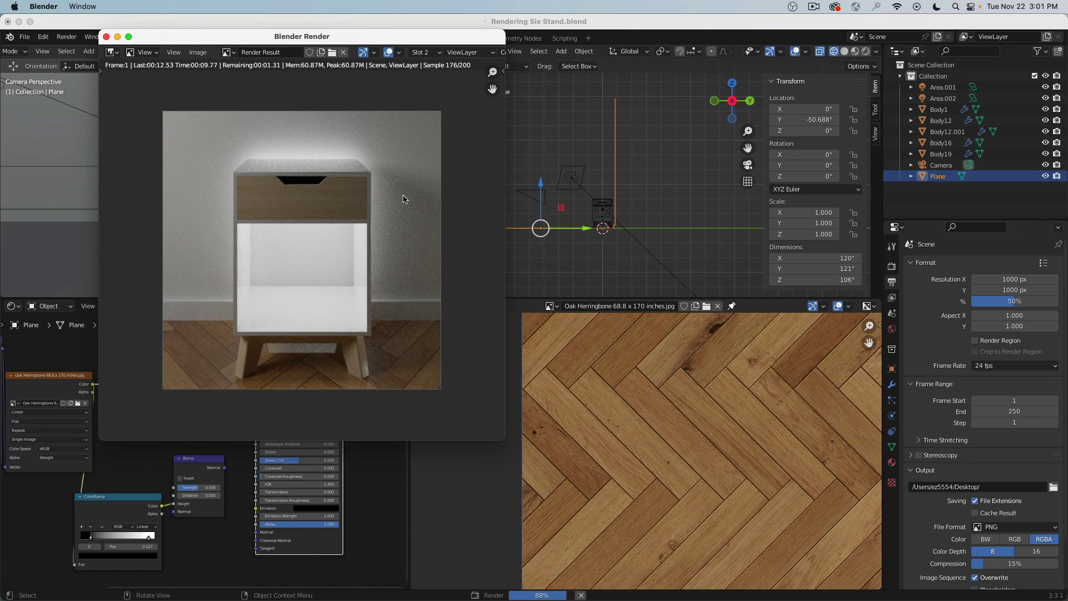
{"action": "key", "text": "j"}
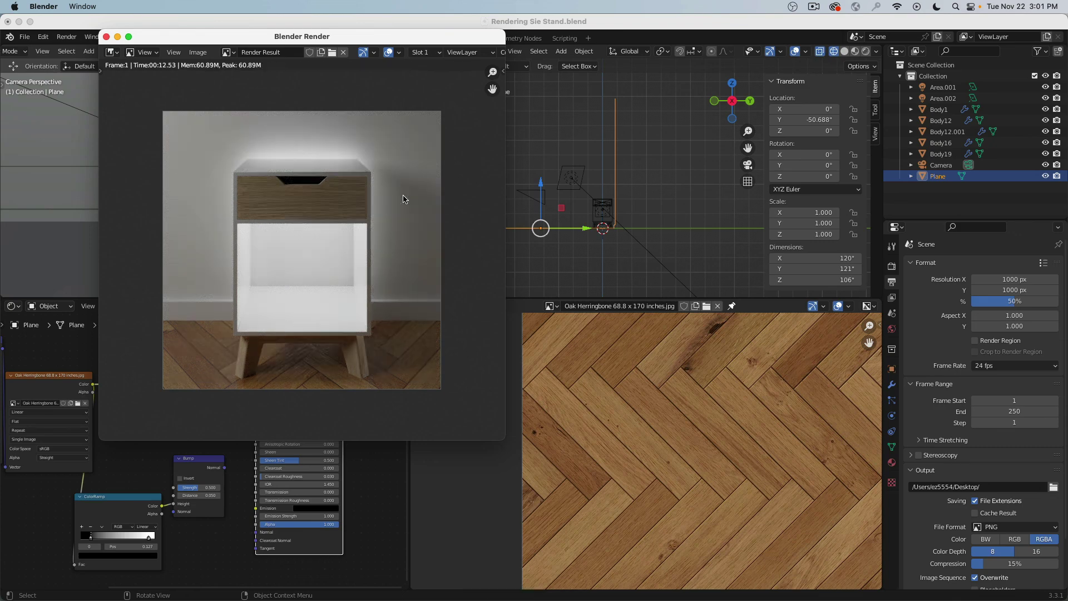
{"action": "key", "text": "j"}
{"action": "key", "text": "j"}
{"action": "key", "text": "j"}
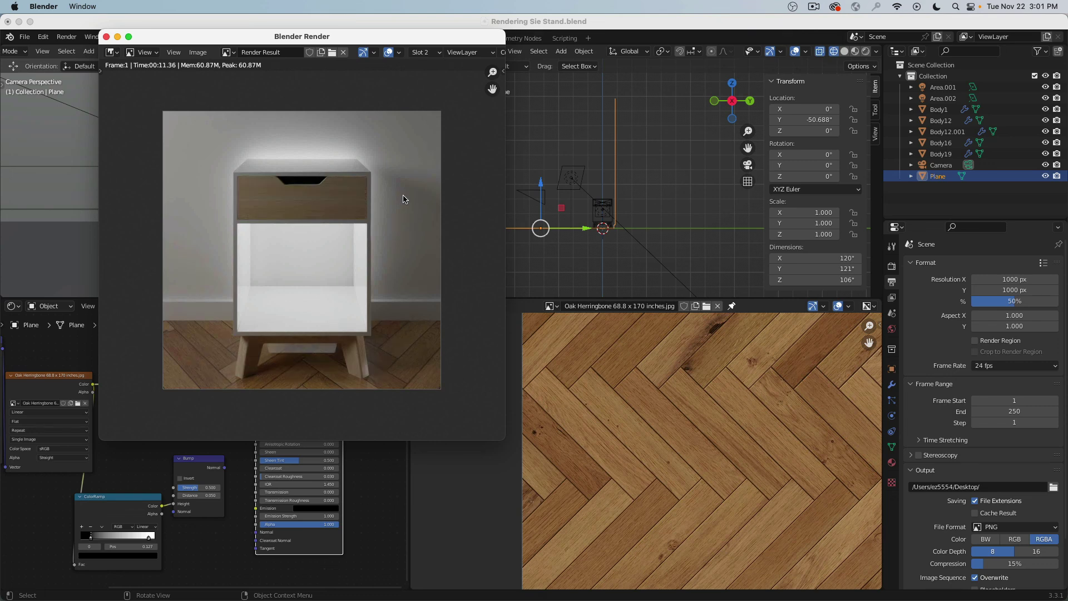
{"action": "key", "text": "j"}
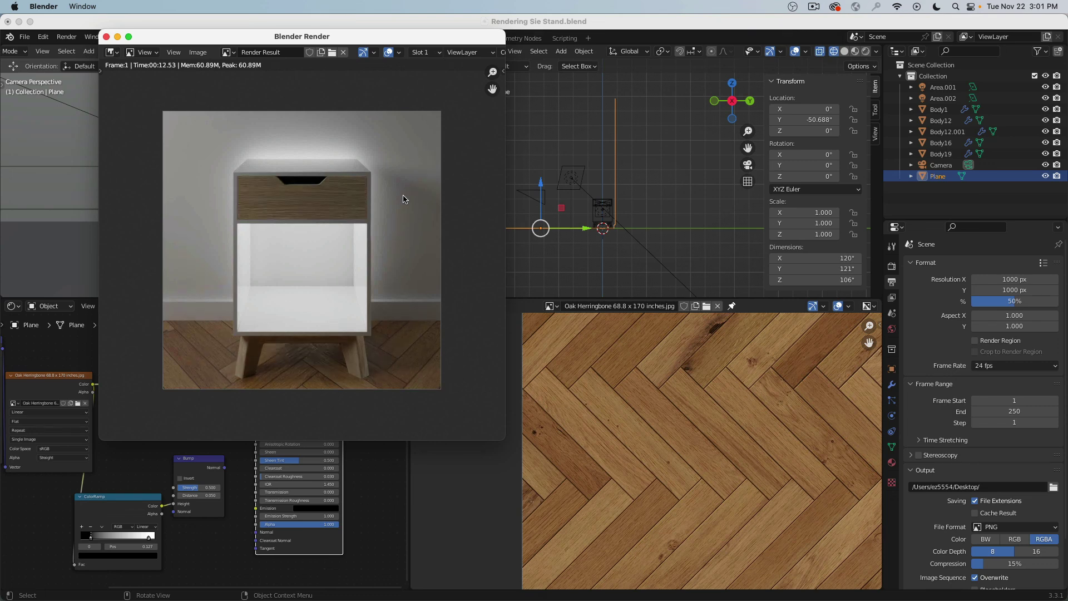
{"action": "left_click", "coordinate": [198, 52]}
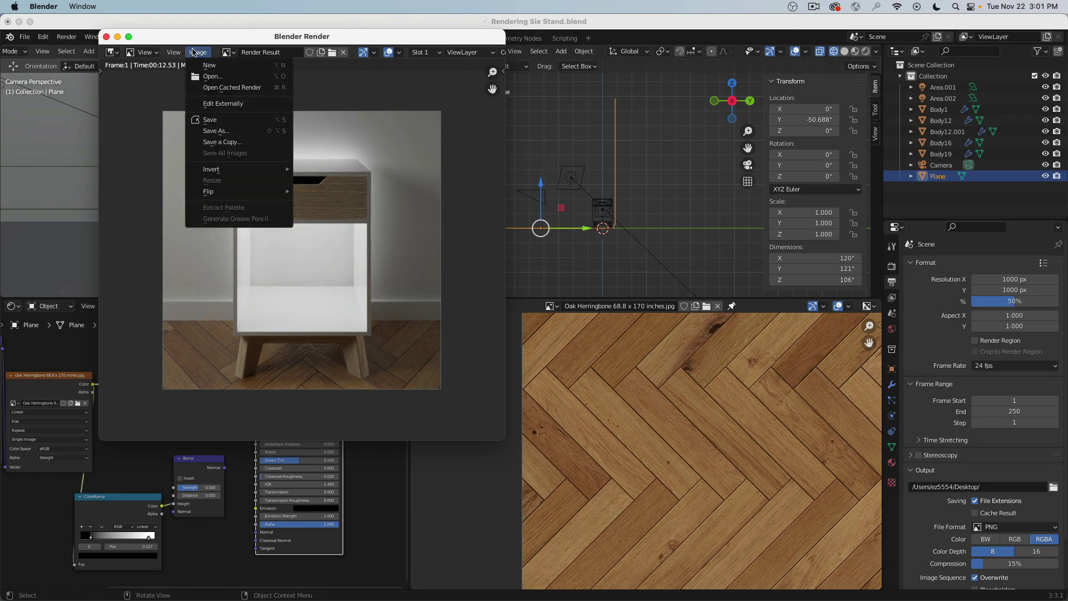
{"action": "left_click", "coordinate": [216, 131]}
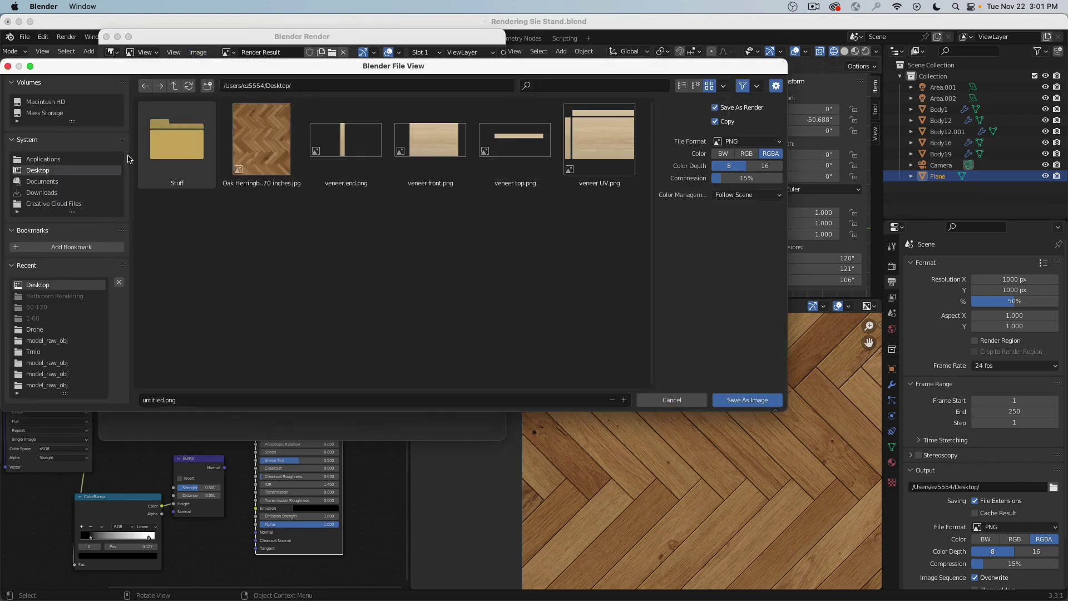
{"action": "left_click", "coordinate": [671, 399]}
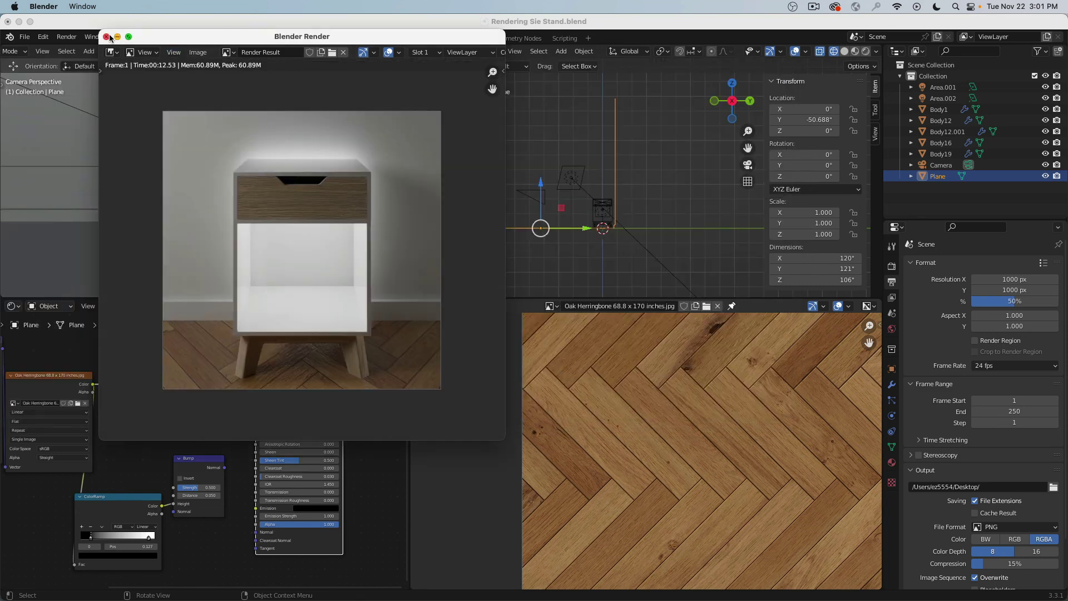